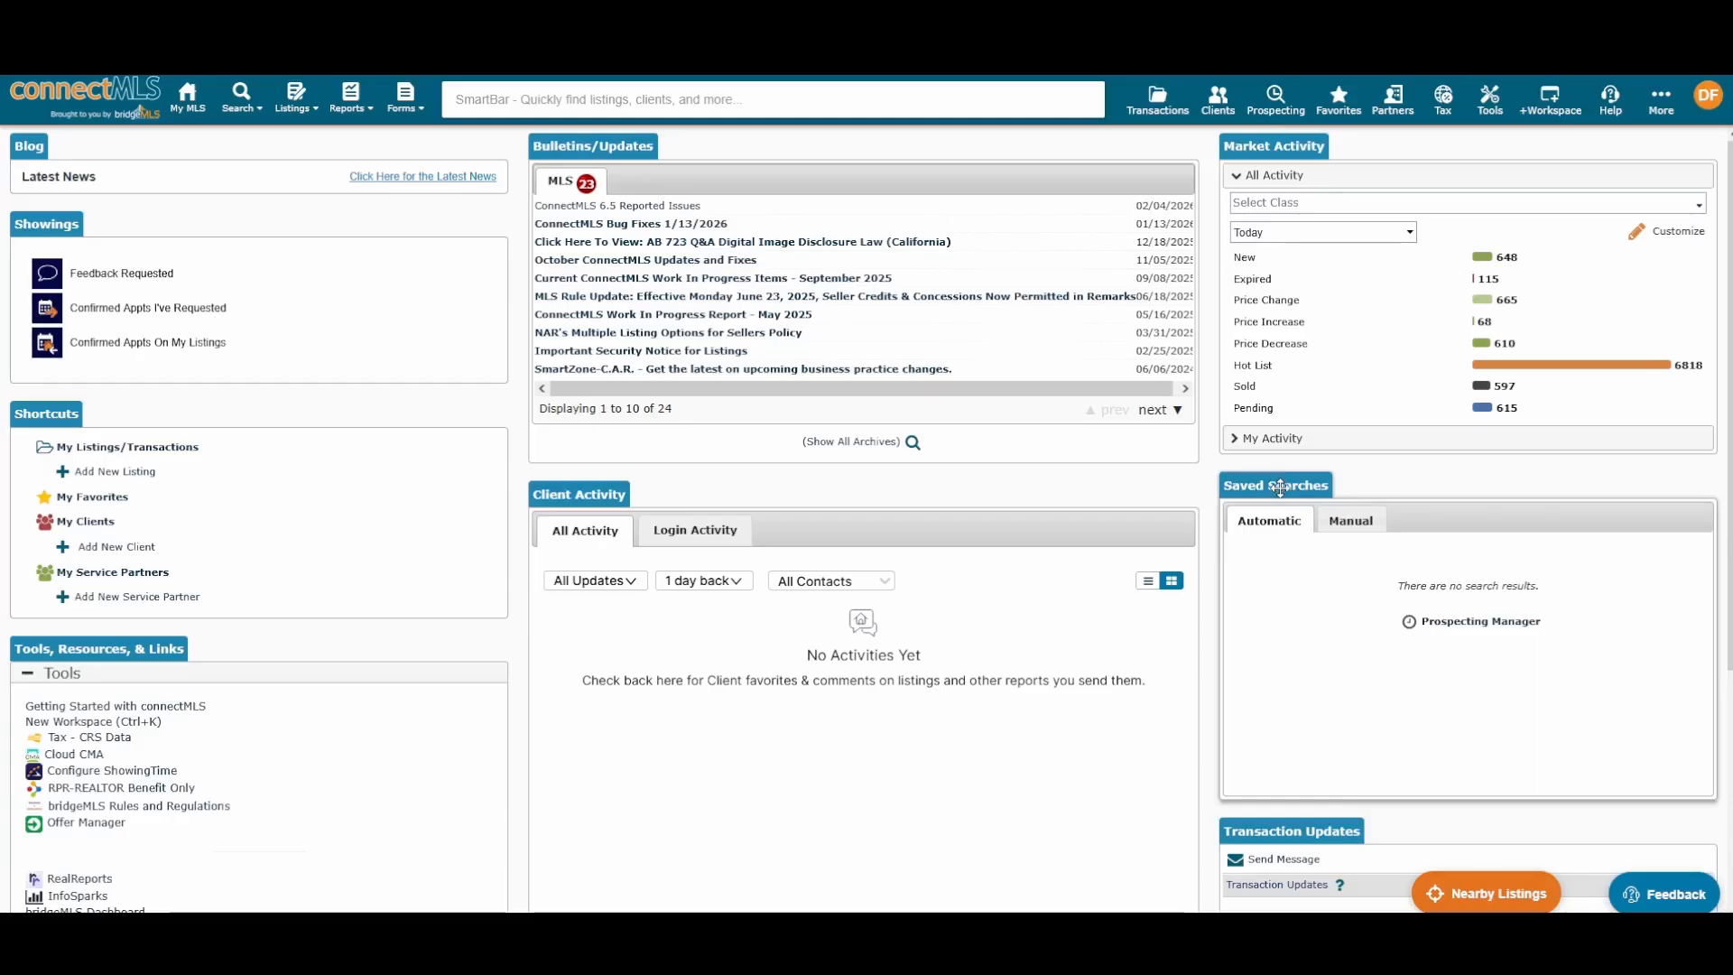
Step: Move Saved Searches to the middle column and back, then open the home page layout editor from My Settings
{"action": "left_click_drag", "start_coordinate": [1279, 488], "coordinate": [555, 497]}
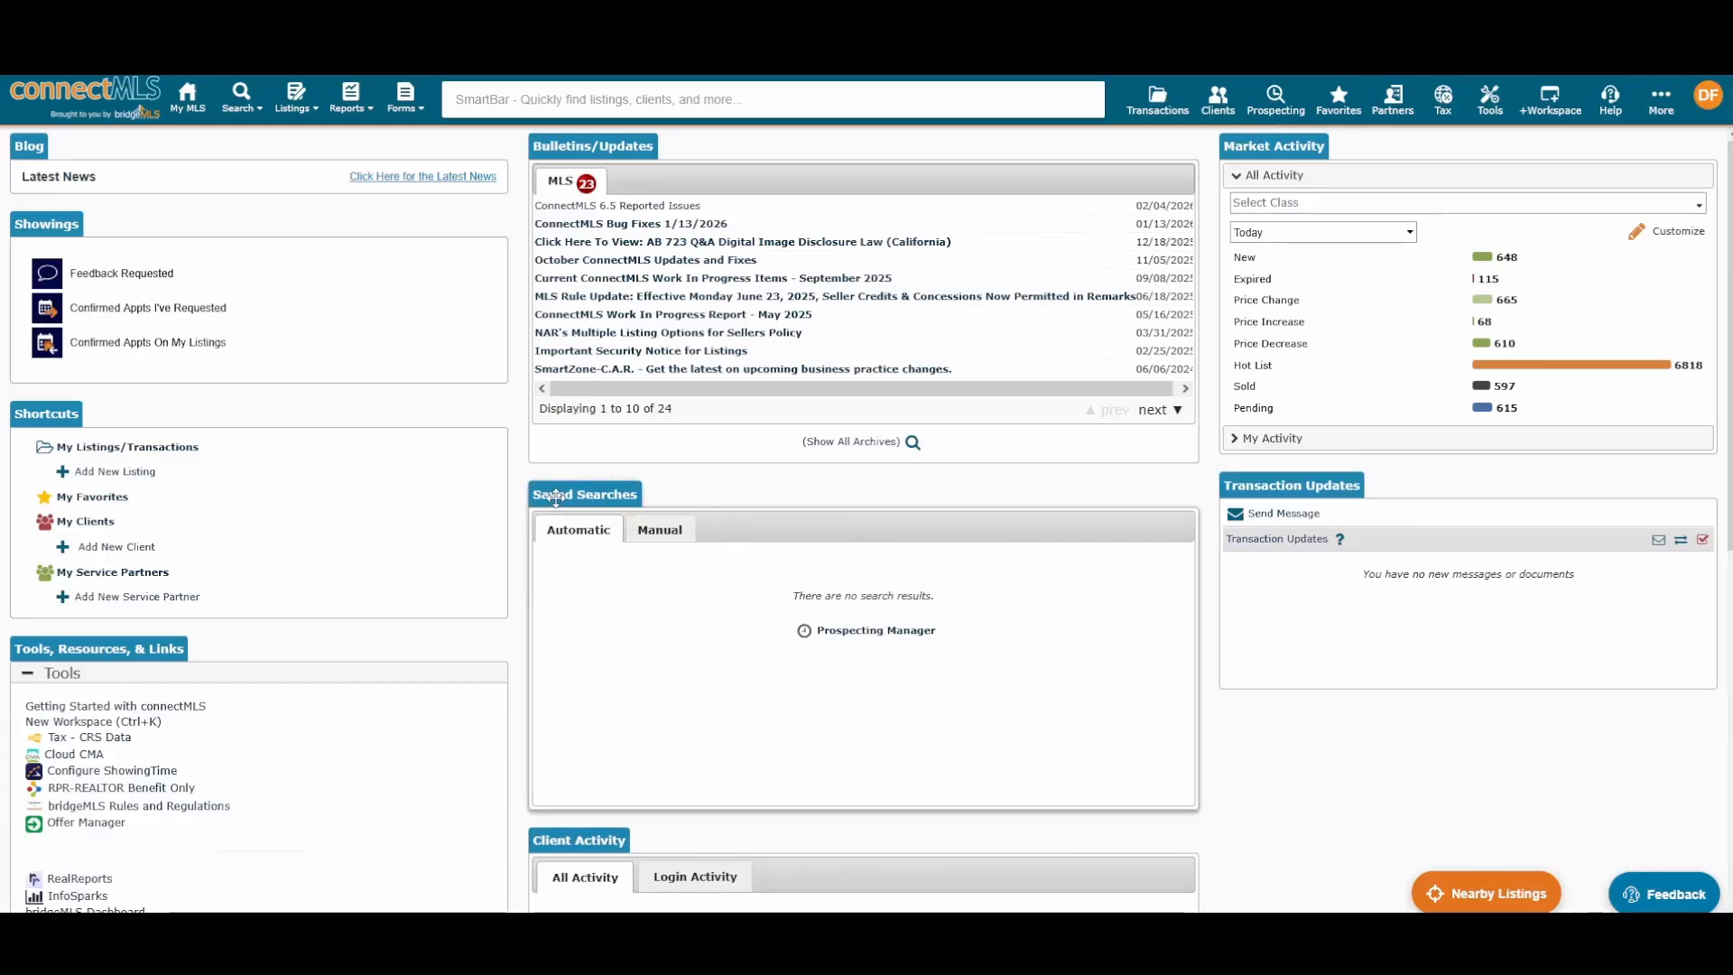
{"action": "left_click_drag", "start_coordinate": [555, 497], "coordinate": [1539, 462]}
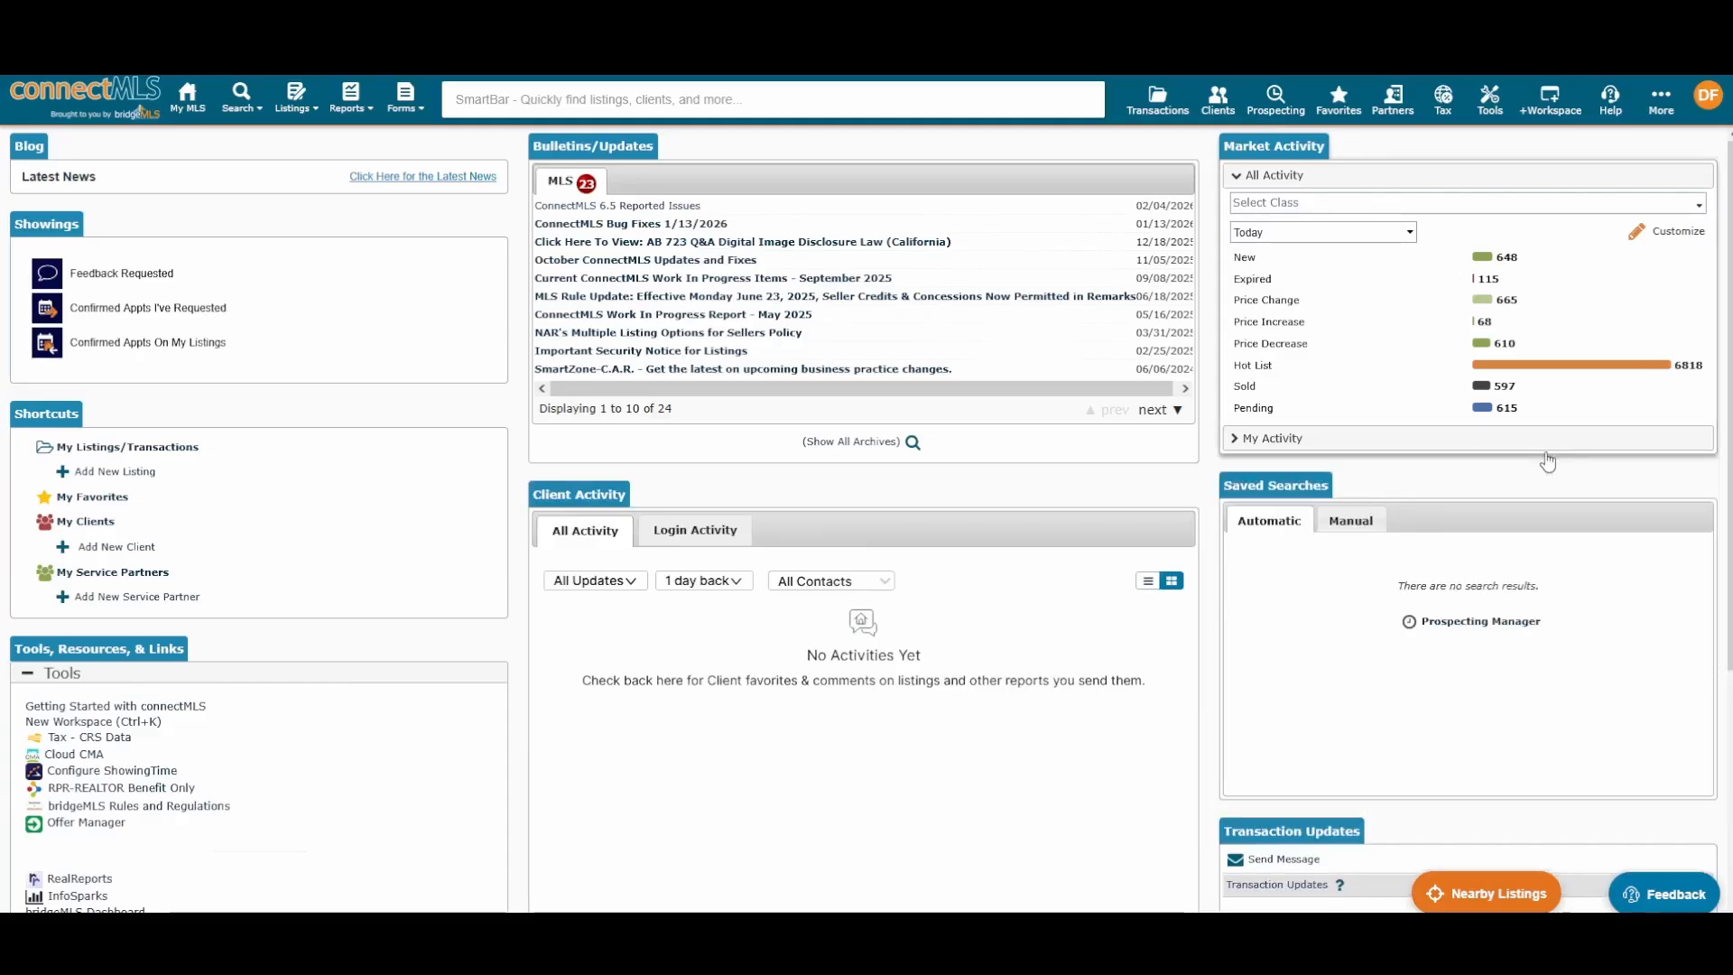
{"action": "left_click", "coordinate": [1709, 105]}
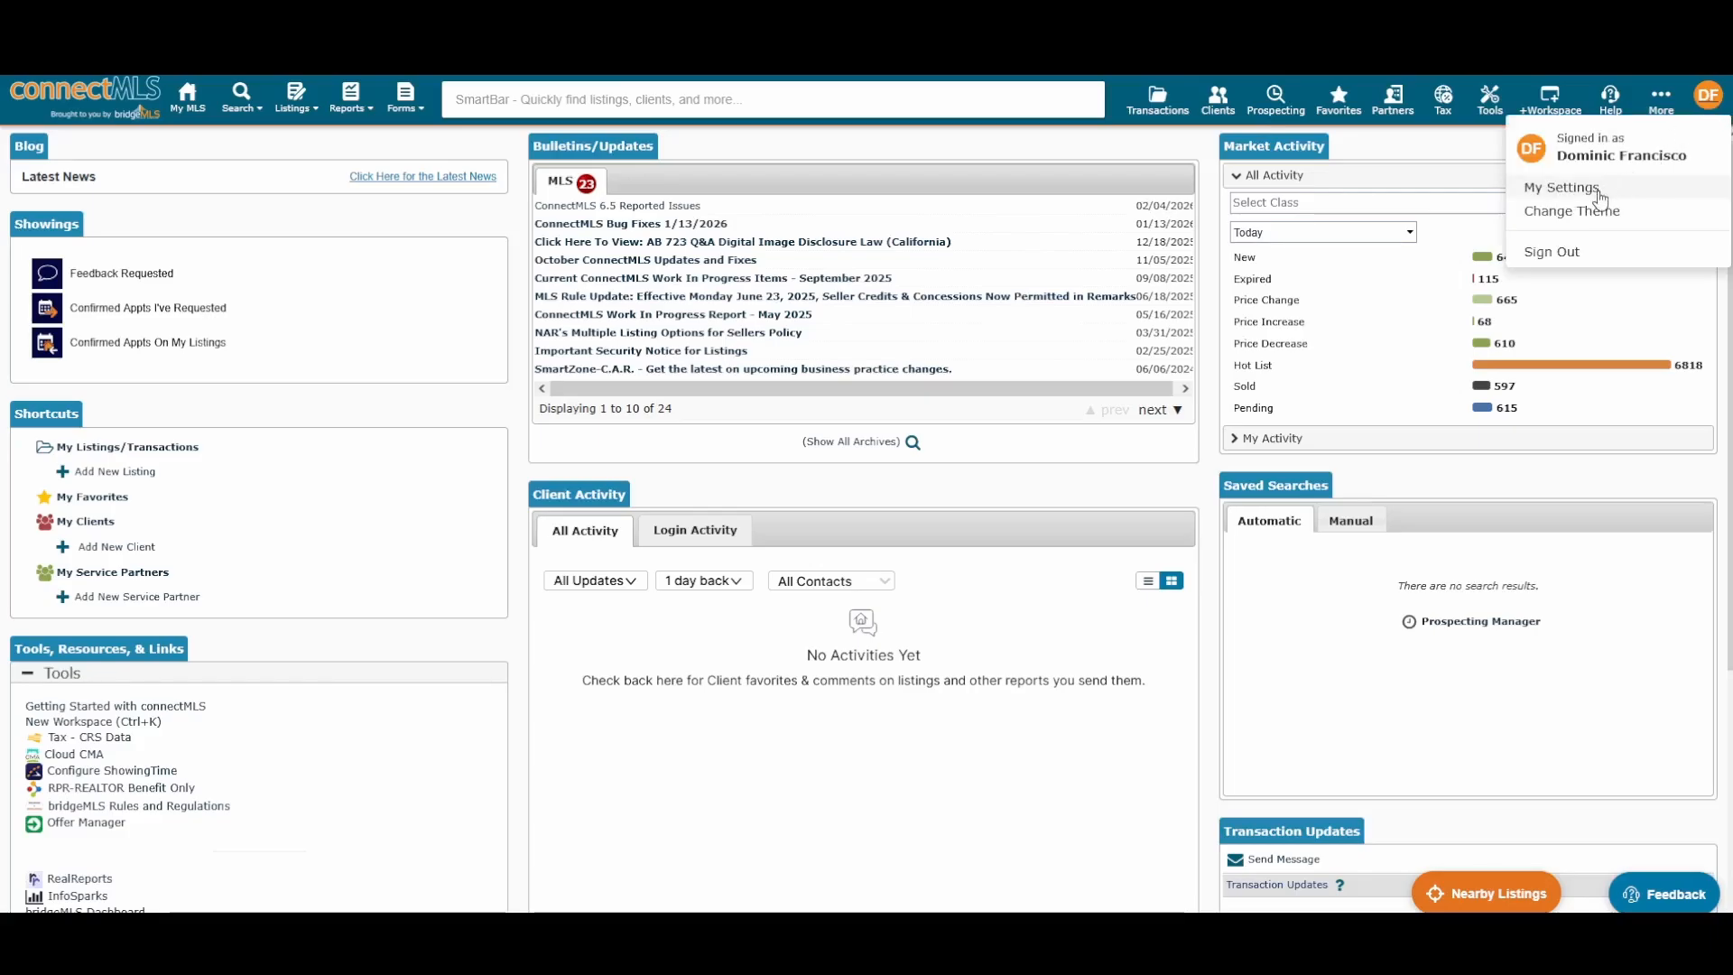
{"action": "left_click", "coordinate": [1562, 187]}
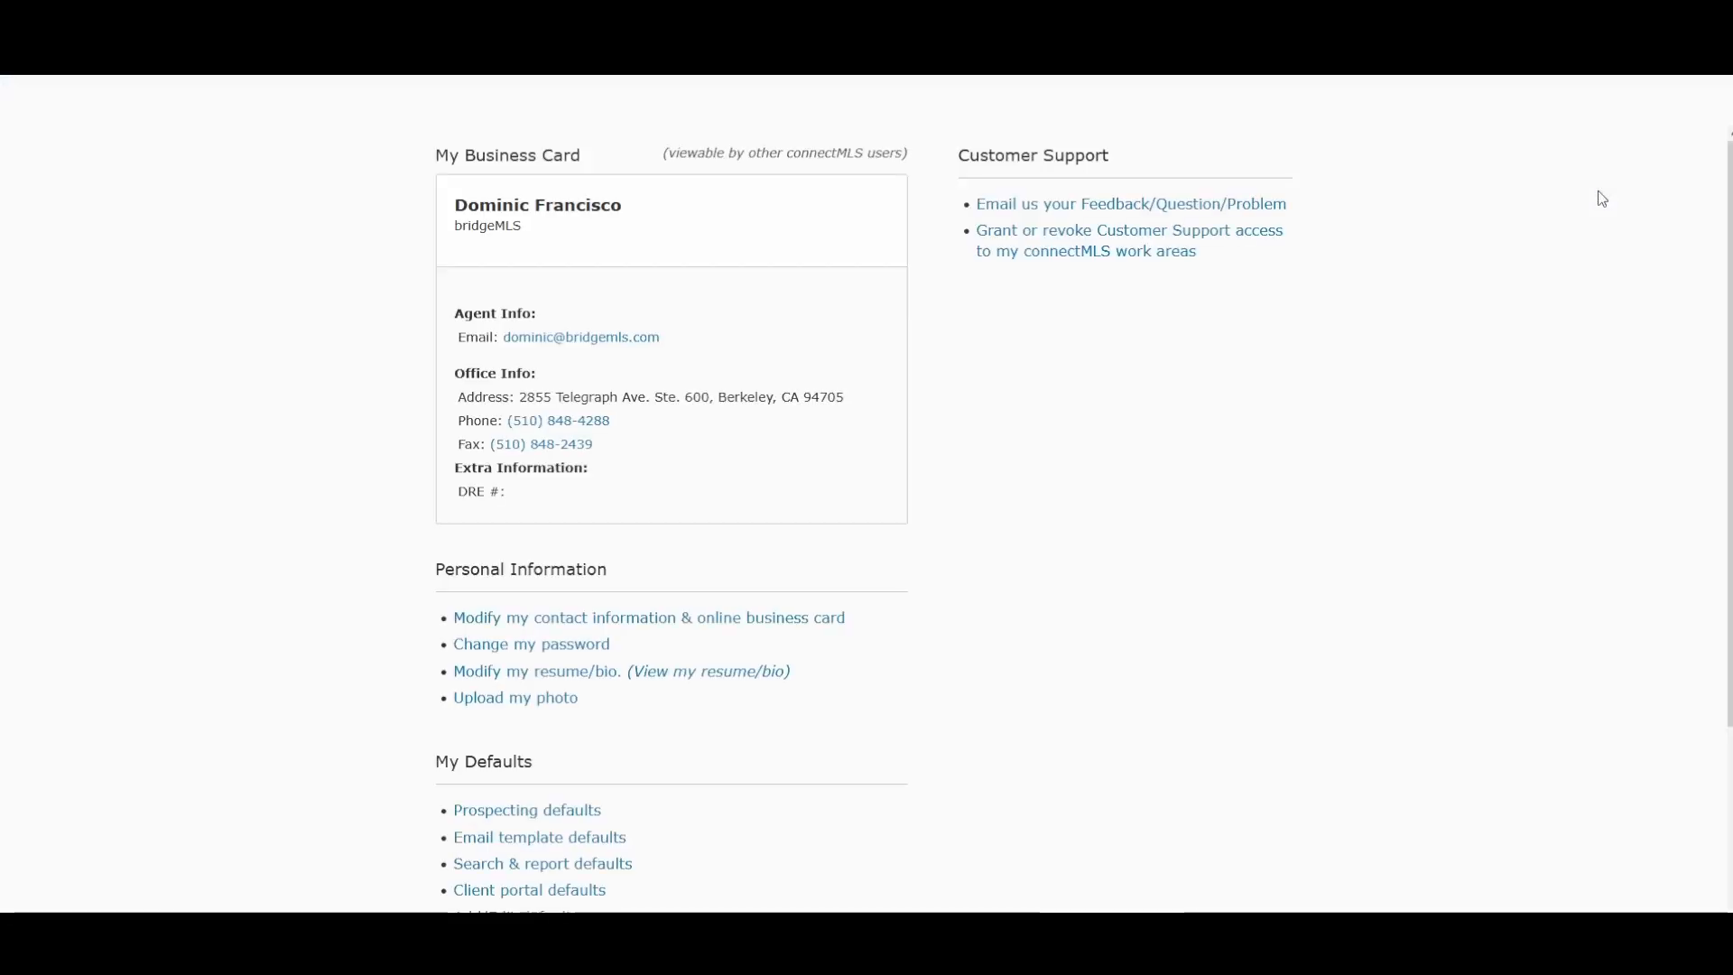
{"action": "scroll", "coordinate": [1198, 413], "scroll_direction": "down", "scroll_amount": 2}
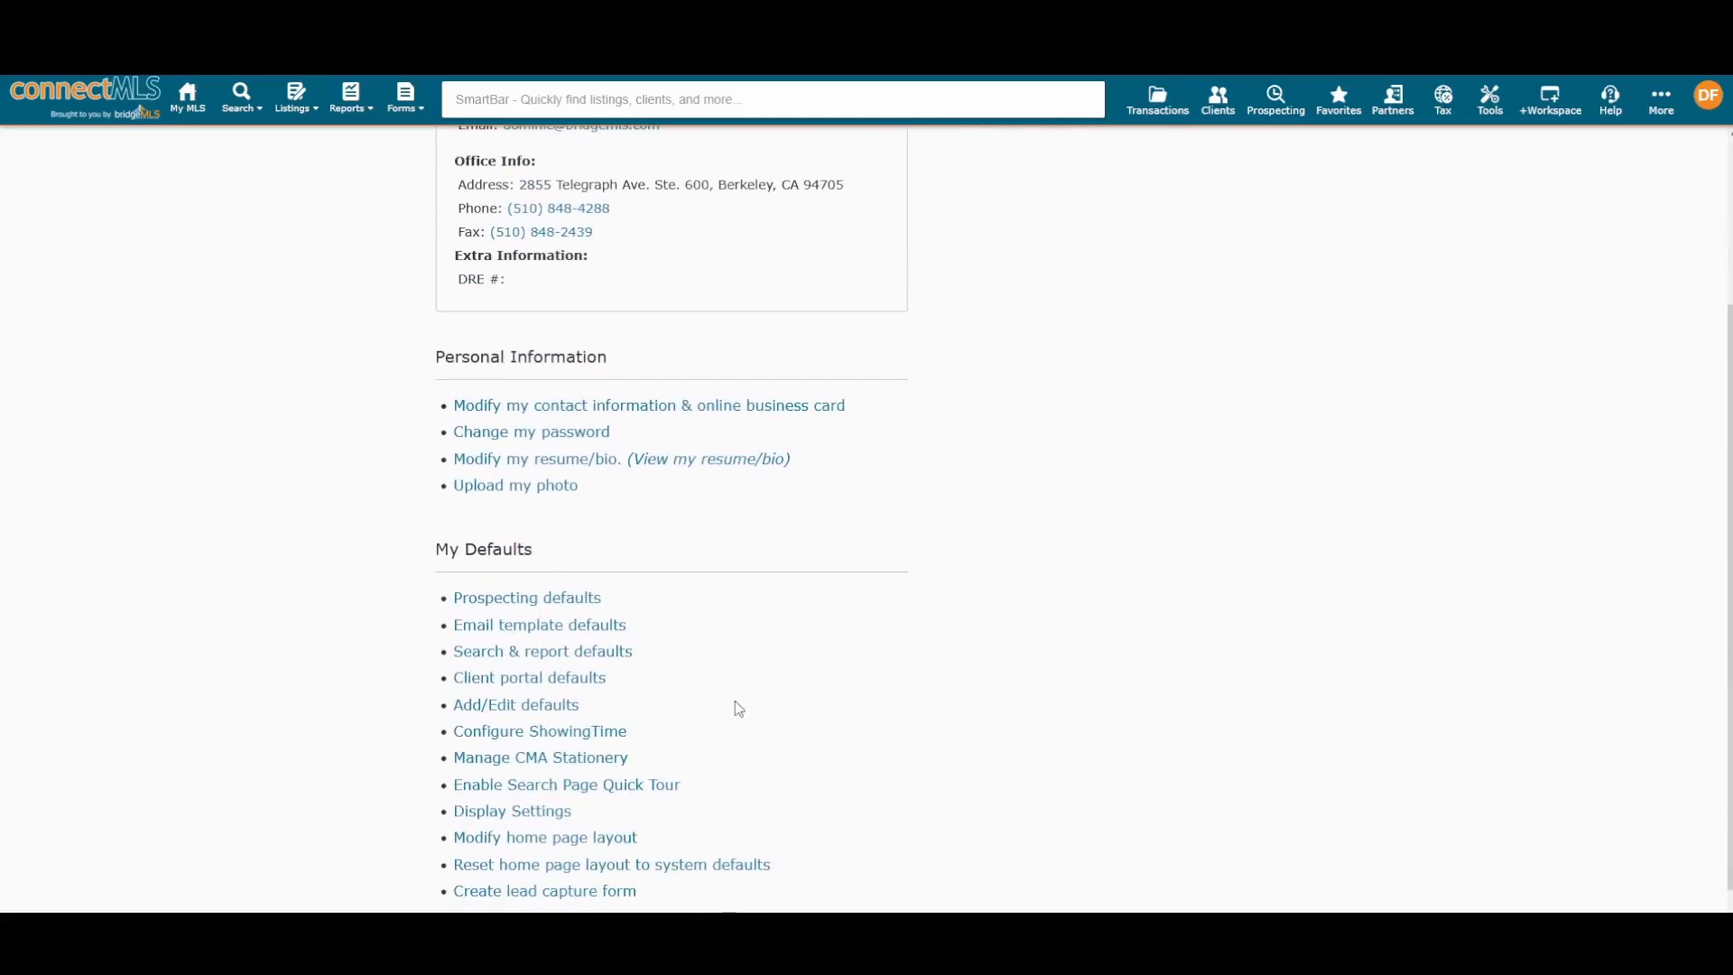
{"action": "left_click", "coordinate": [629, 841]}
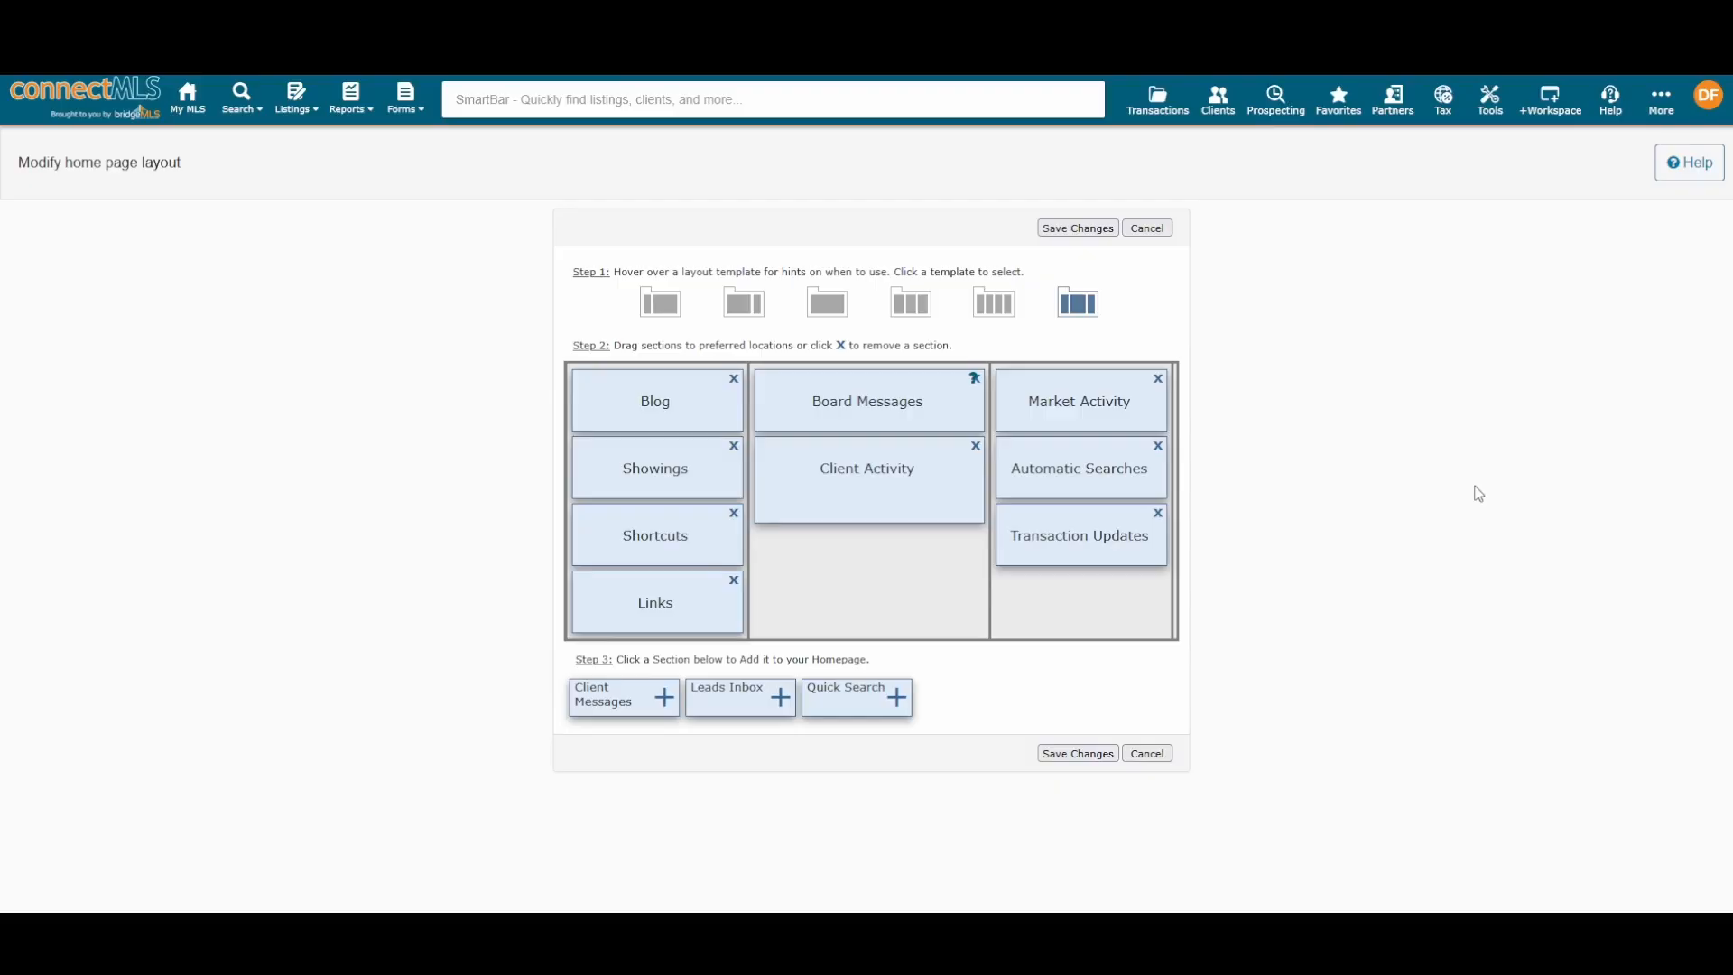
{"action": "left_click", "coordinate": [983, 305]}
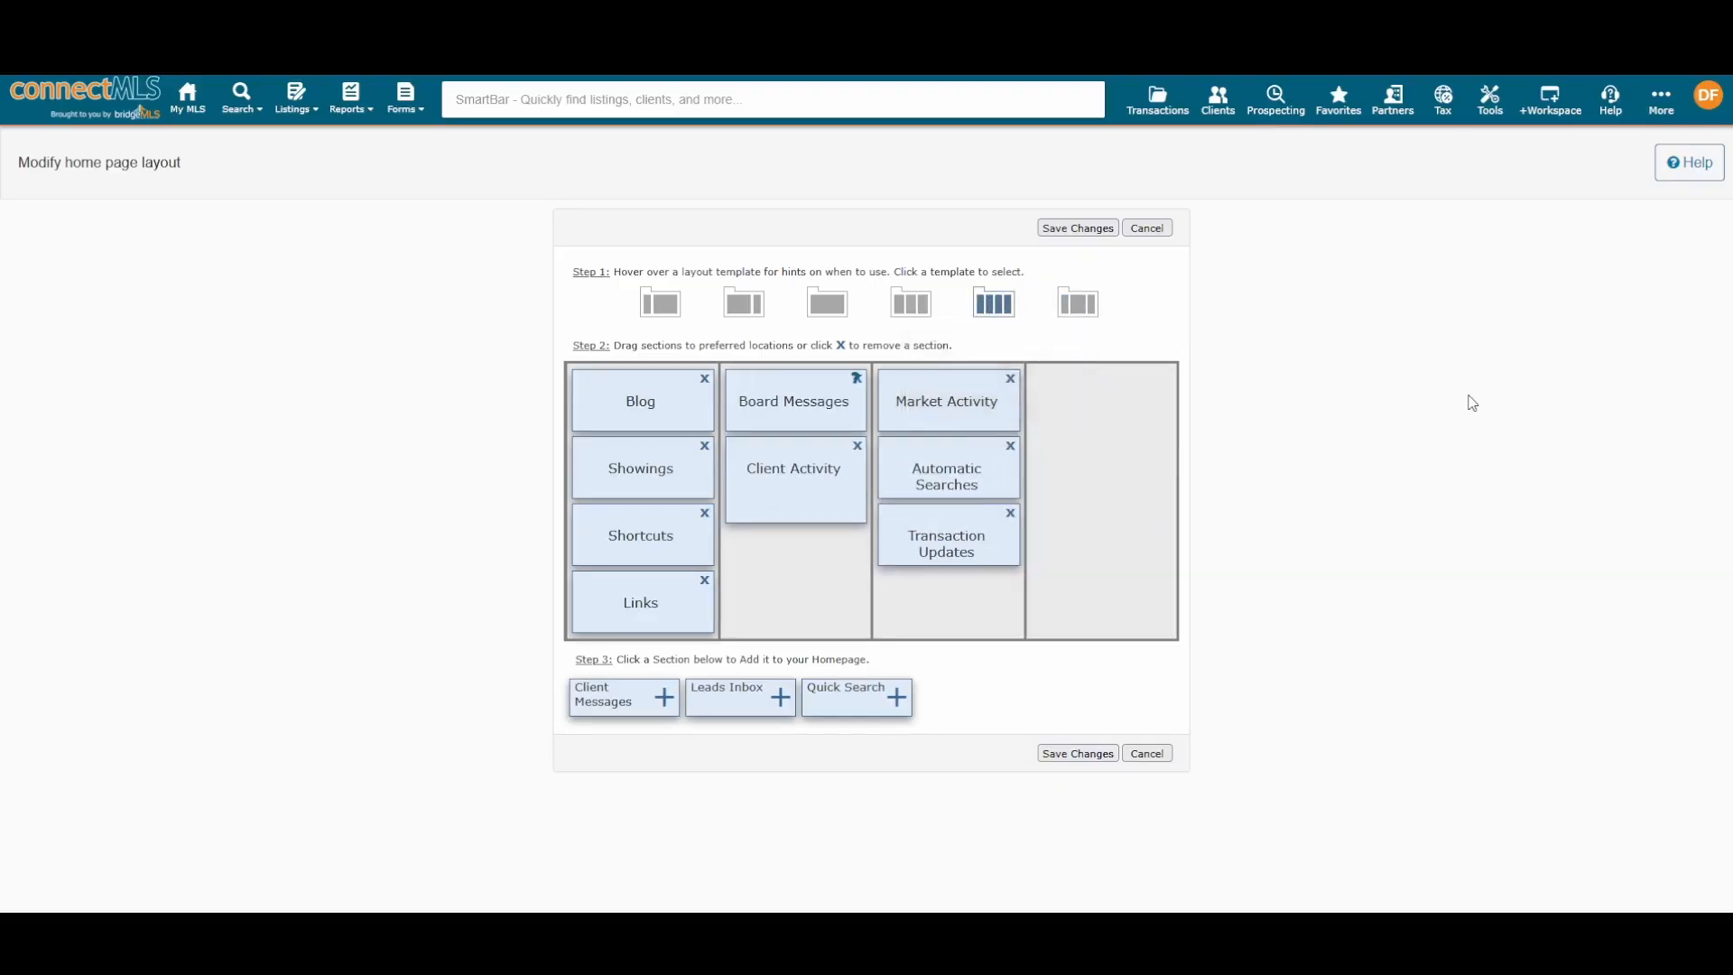
{"action": "left_click", "coordinate": [923, 303]}
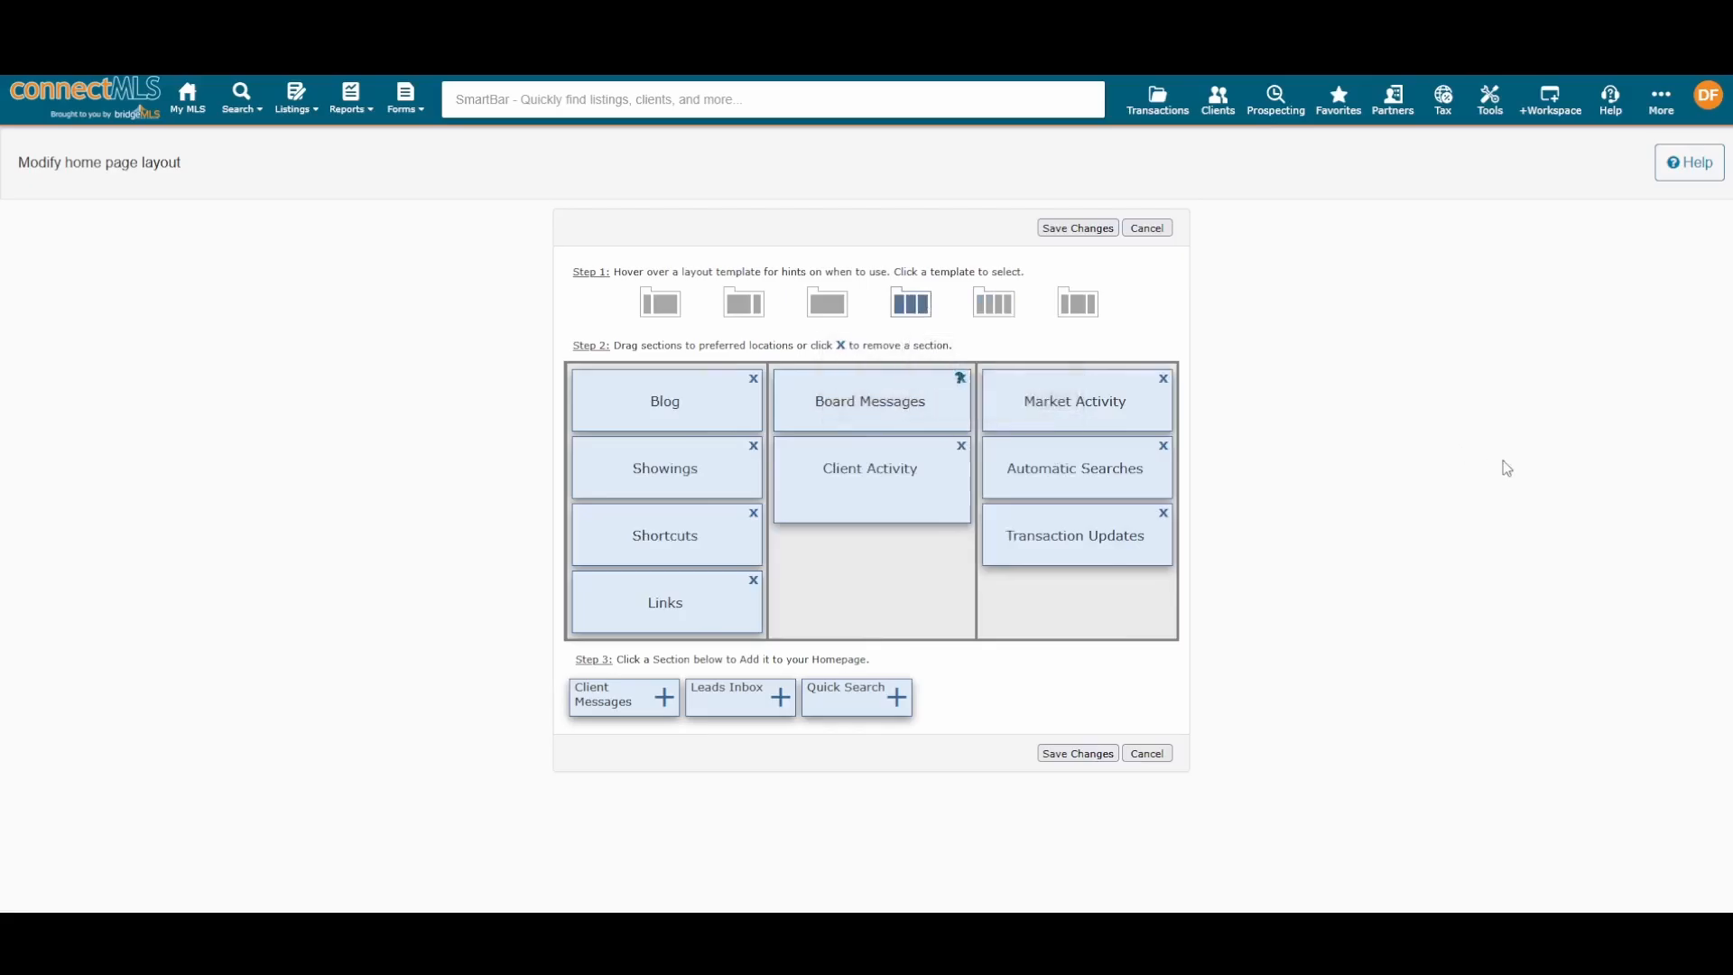
{"action": "left_click", "coordinate": [827, 303]}
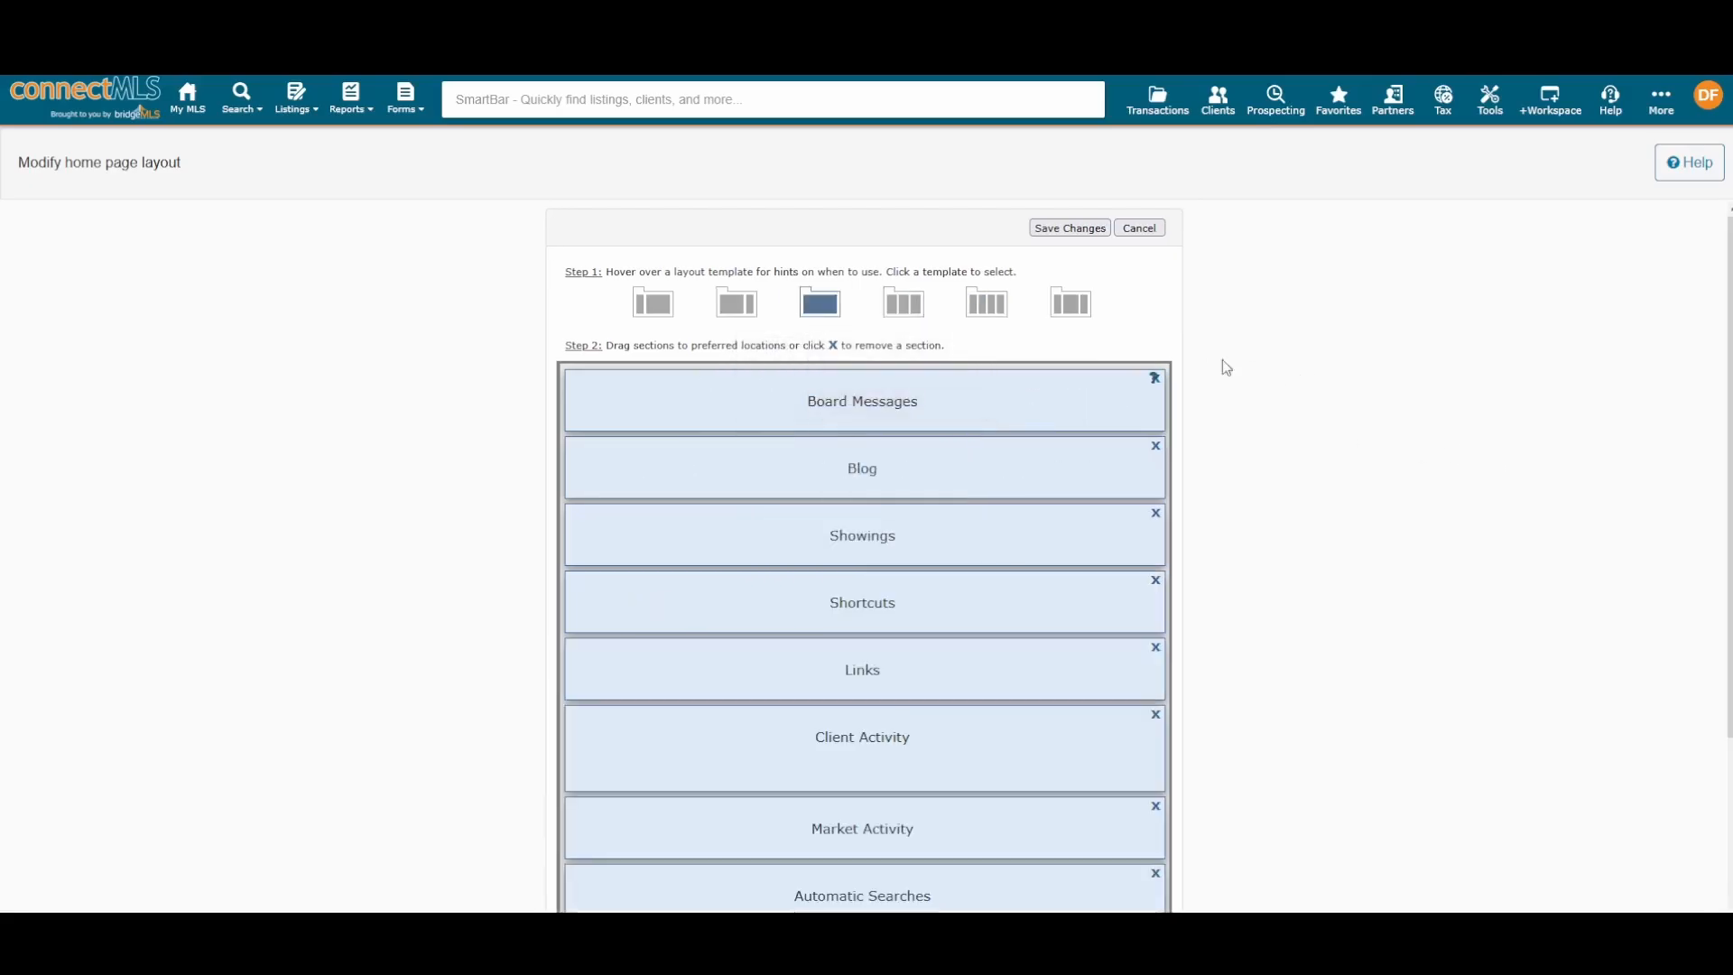
{"action": "left_click", "coordinate": [736, 304]}
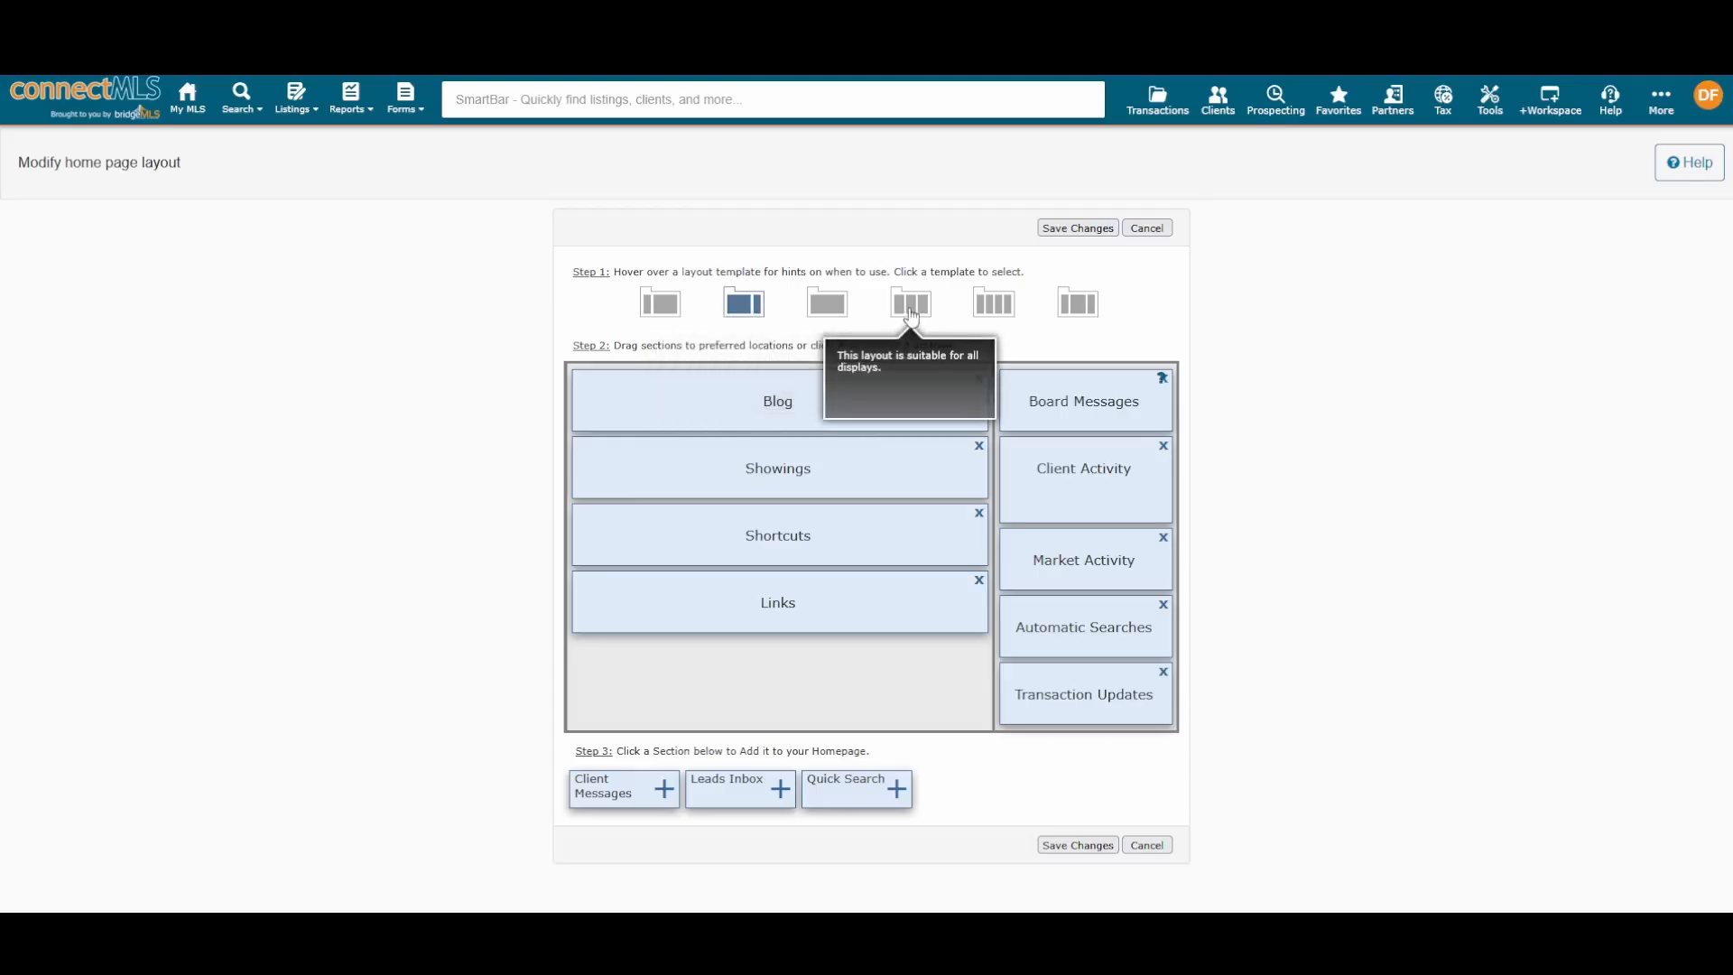
{"action": "left_click", "coordinate": [910, 305]}
{"action": "left_click", "coordinate": [993, 303]}
{"action": "left_click", "coordinate": [1078, 303]}
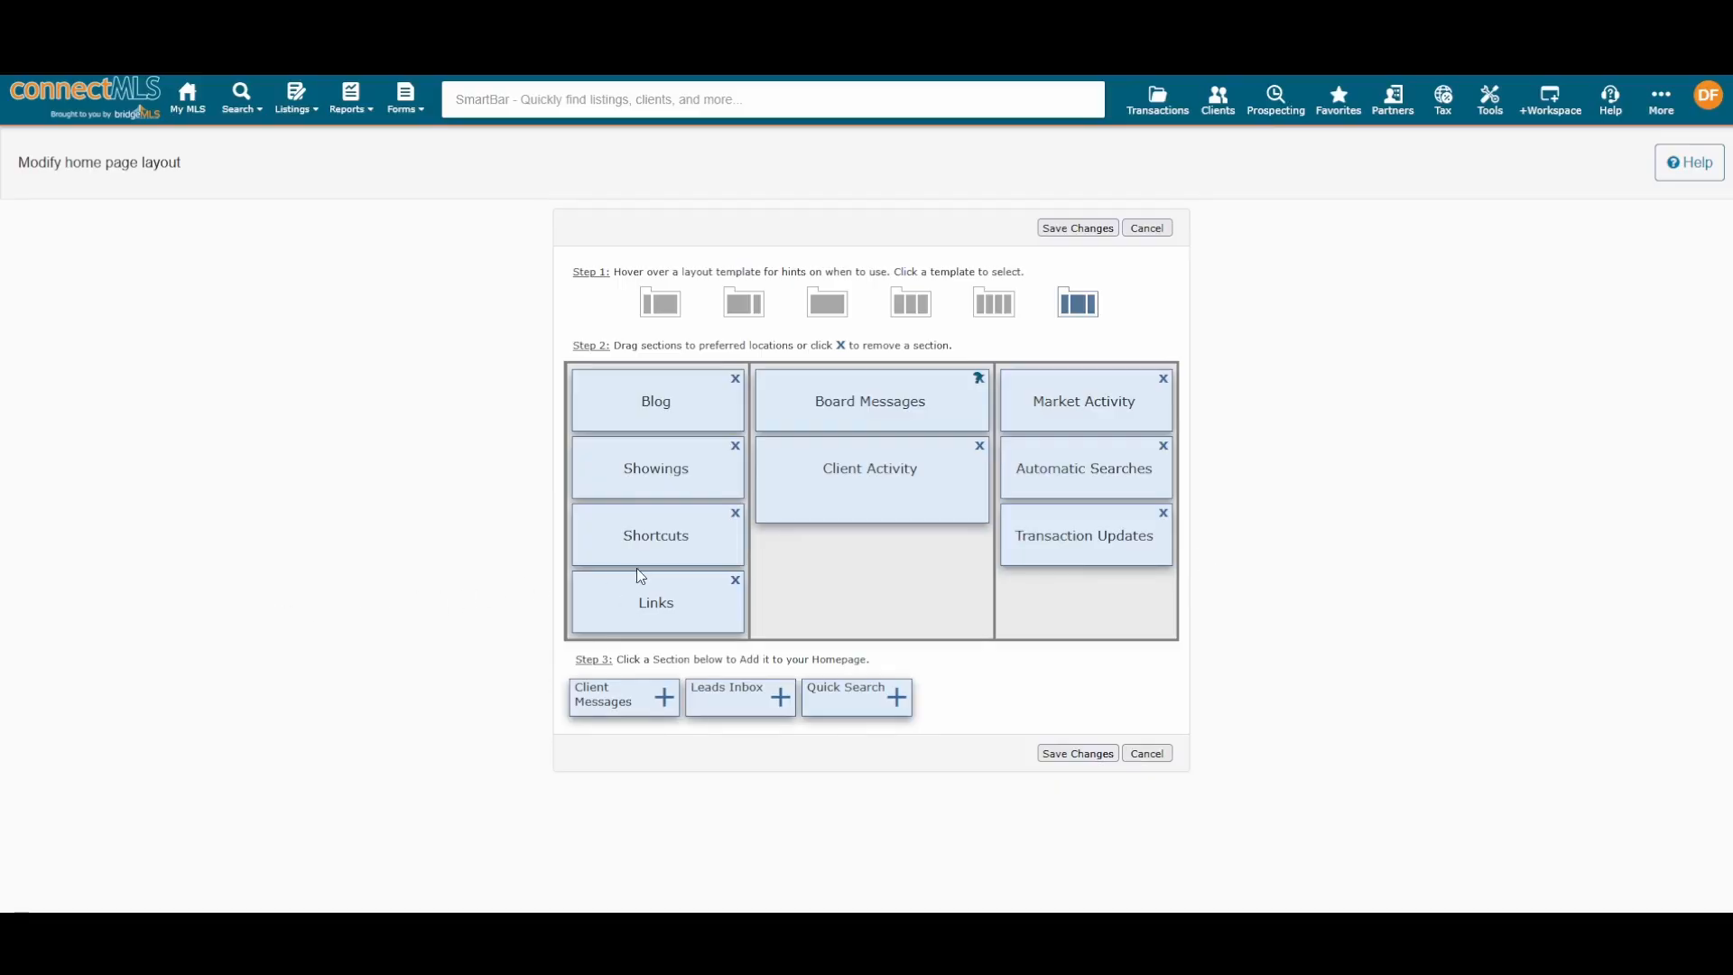
Step: Move Shortcuts under Market Activity and bring Transaction Updates, Links and Showings into the middle column
{"action": "left_click_drag", "start_coordinate": [638, 569], "coordinate": [1060, 474]}
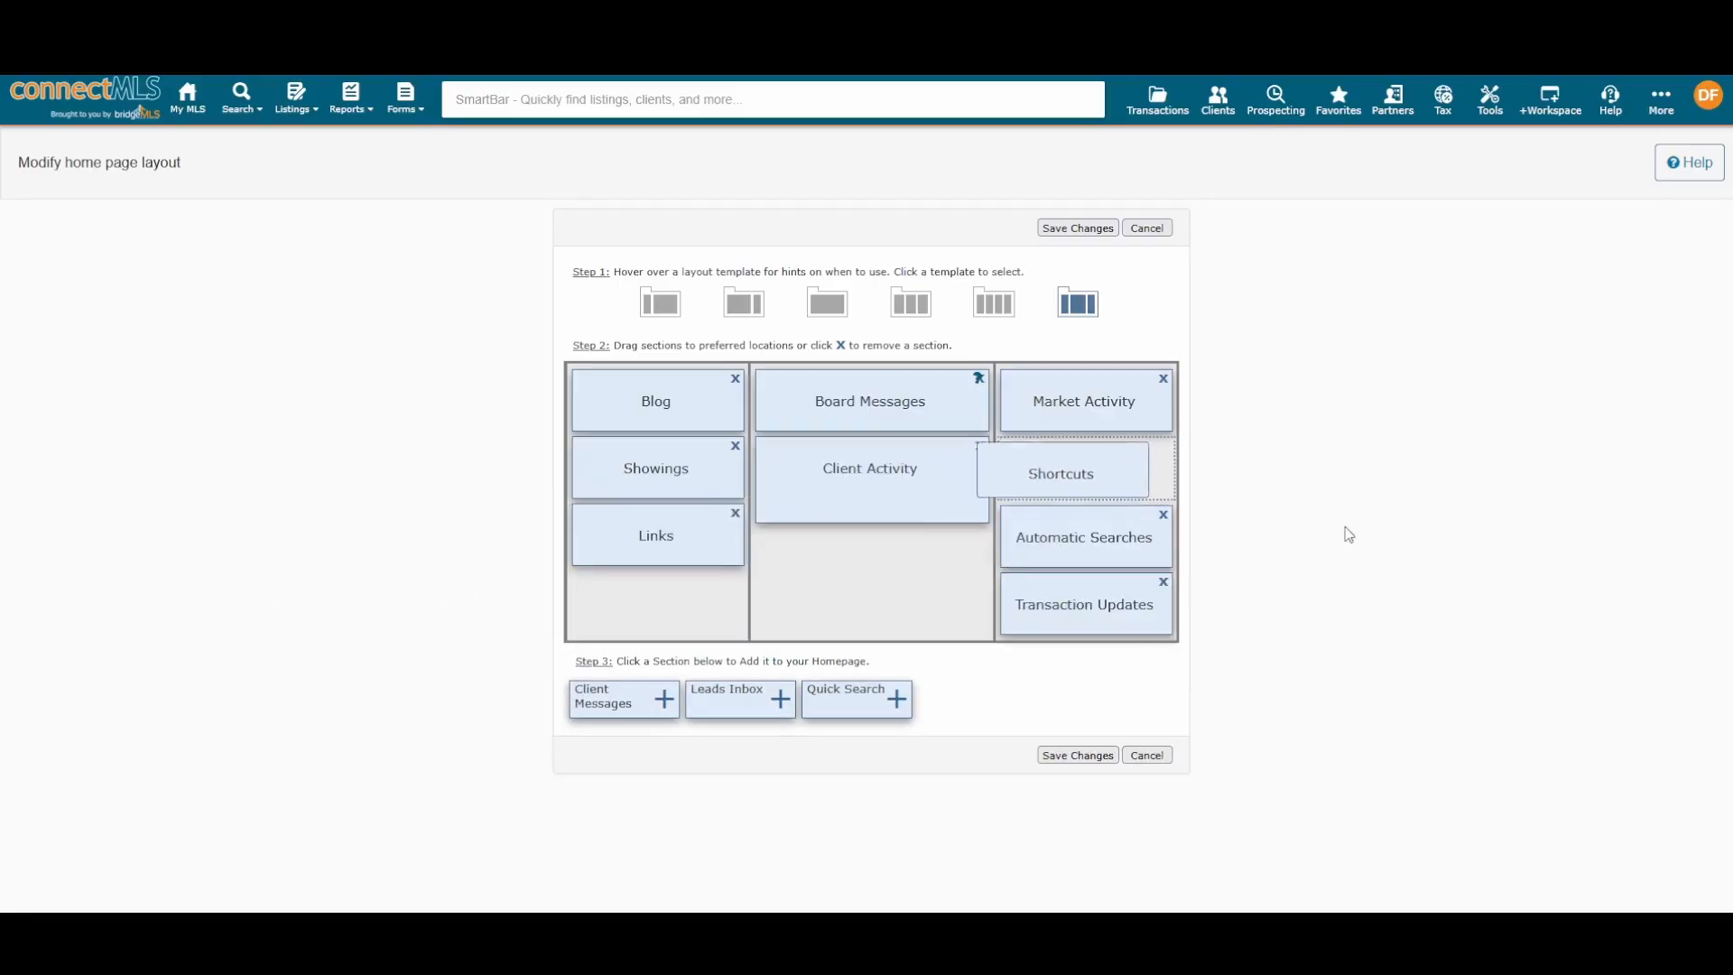
{"action": "left_click_drag", "start_coordinate": [1129, 592], "coordinate": [889, 578]}
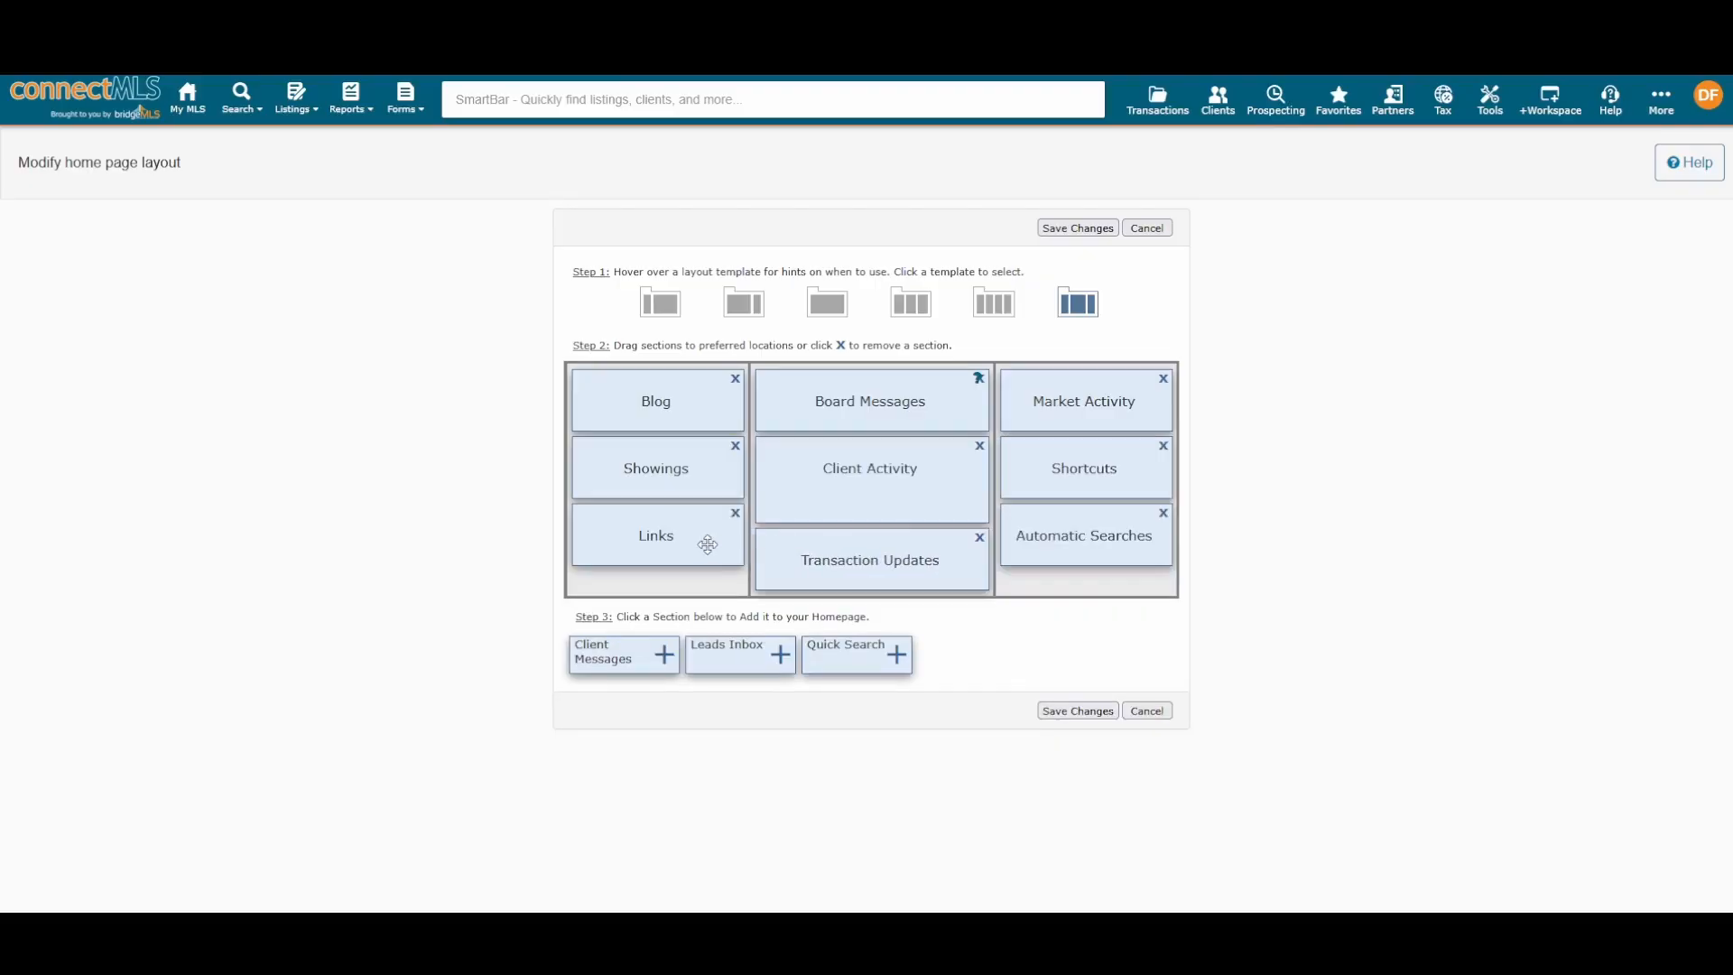
{"action": "left_click_drag", "start_coordinate": [707, 541], "coordinate": [903, 487]}
{"action": "left_click_drag", "start_coordinate": [656, 467], "coordinate": [767, 478]}
Step: Remove Client Activity, Links and Shortcuts, then add a Quick Search section and remove it again
{"action": "left_click", "coordinate": [736, 446]}
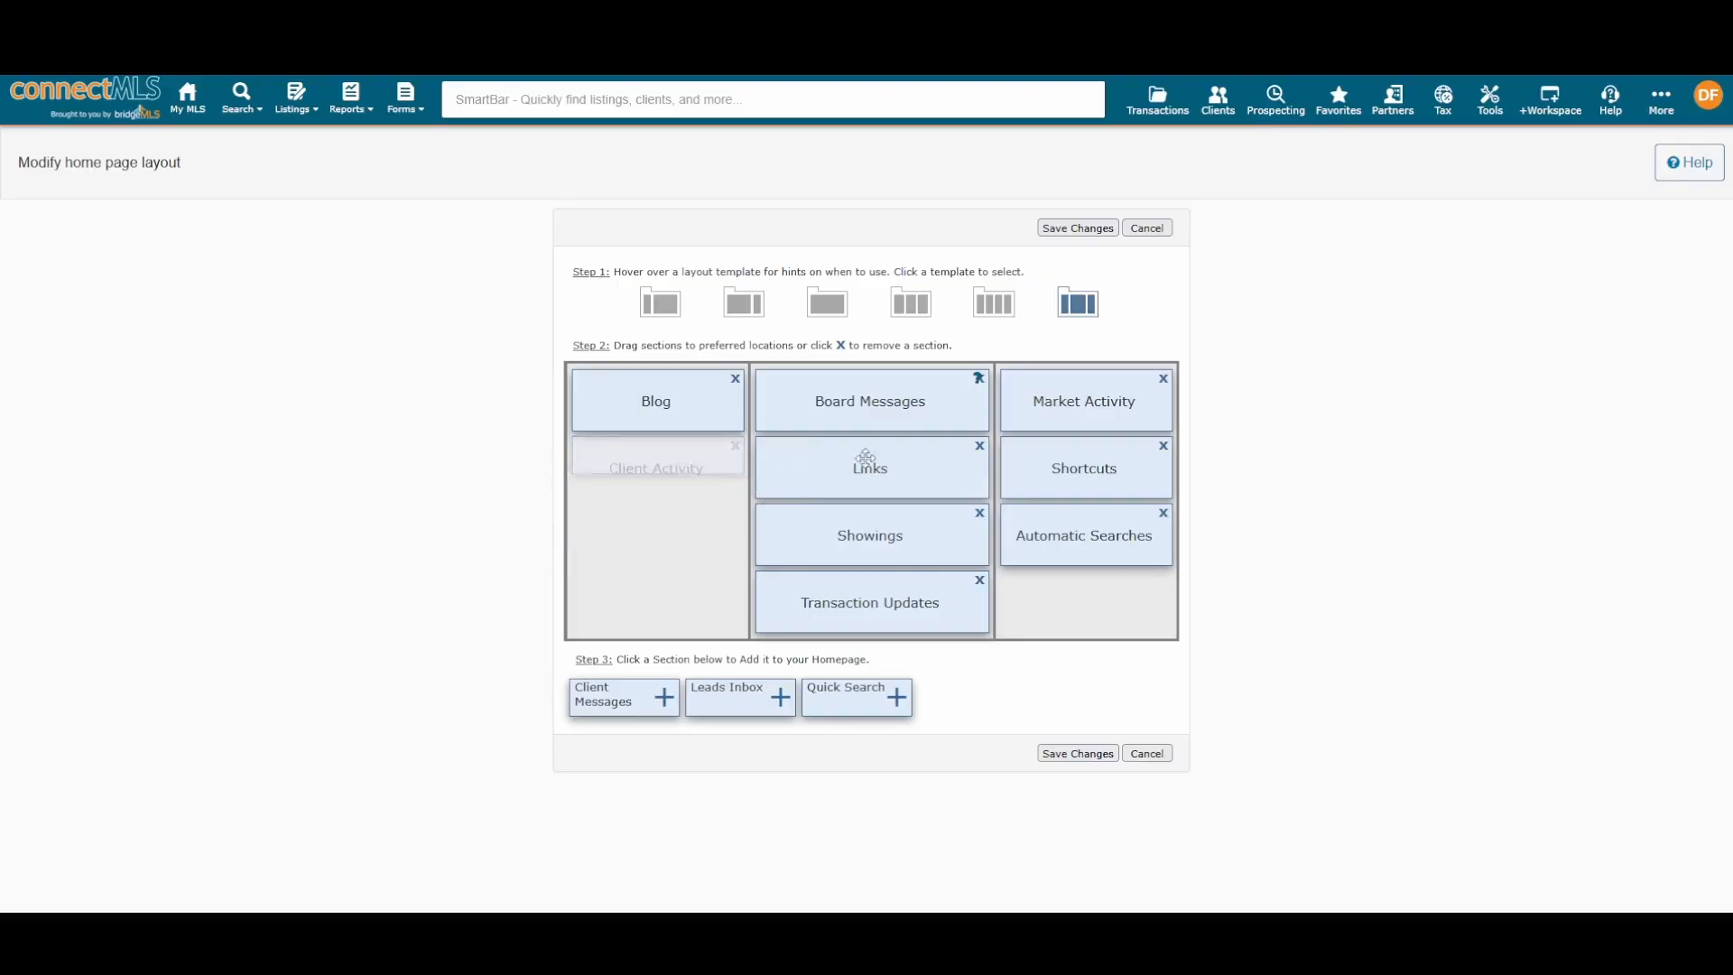
{"action": "left_click", "coordinate": [979, 446]}
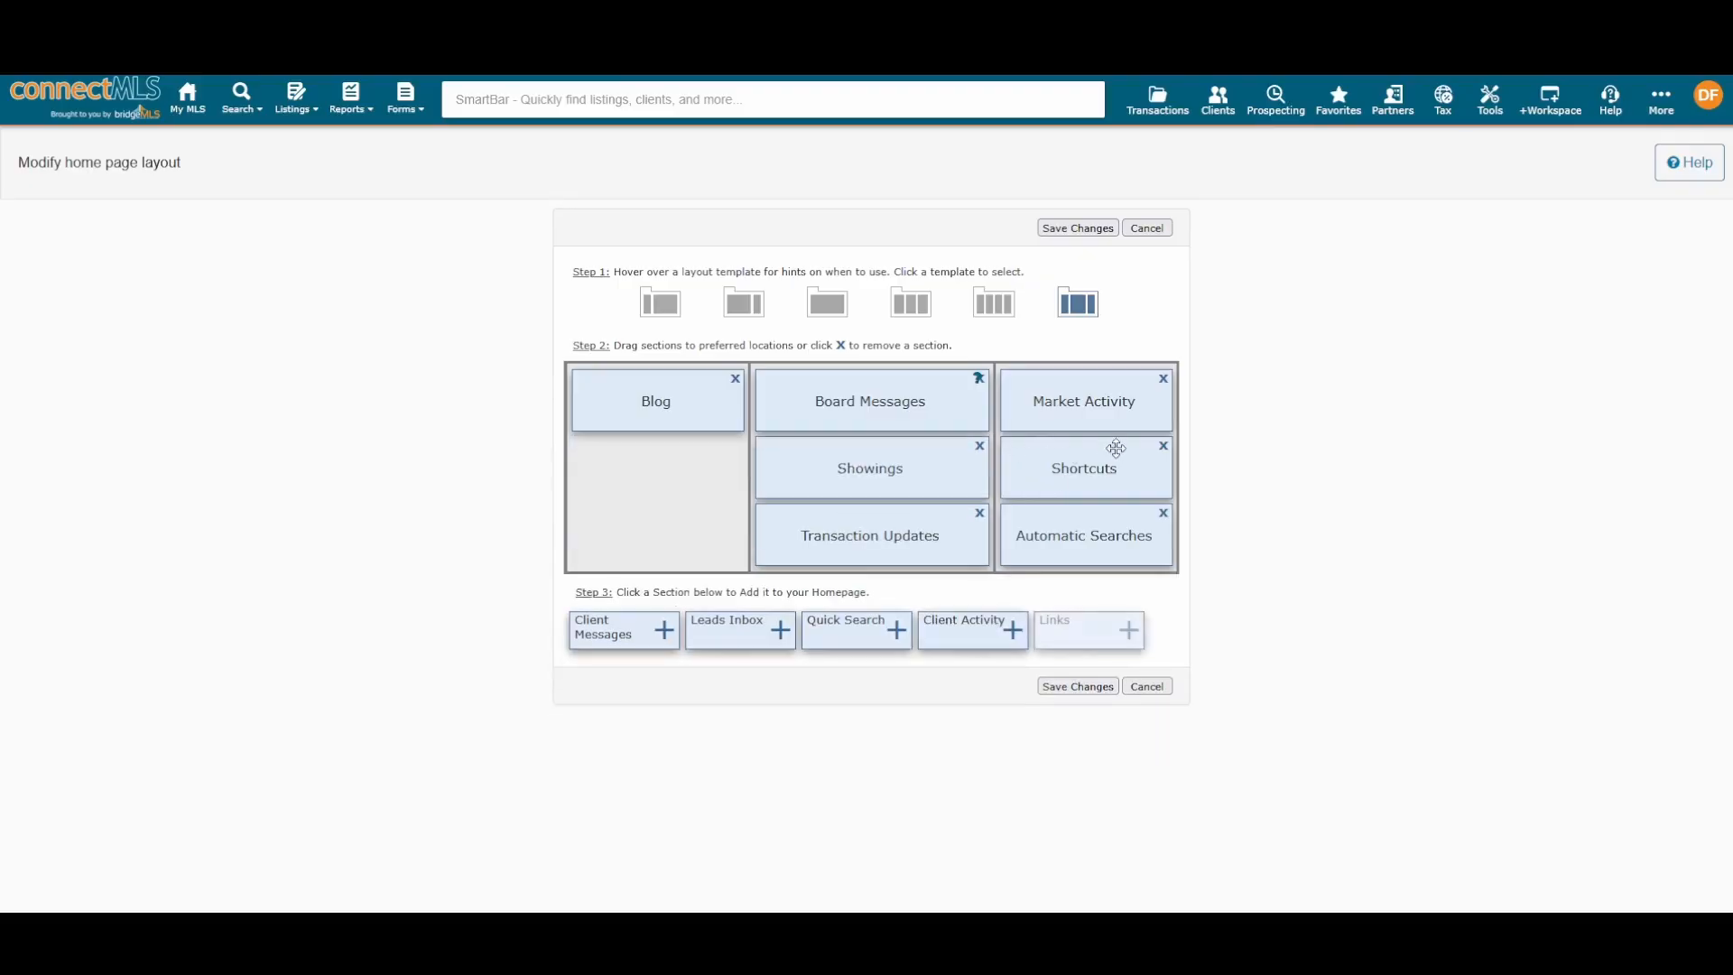
{"action": "left_click", "coordinate": [1162, 448]}
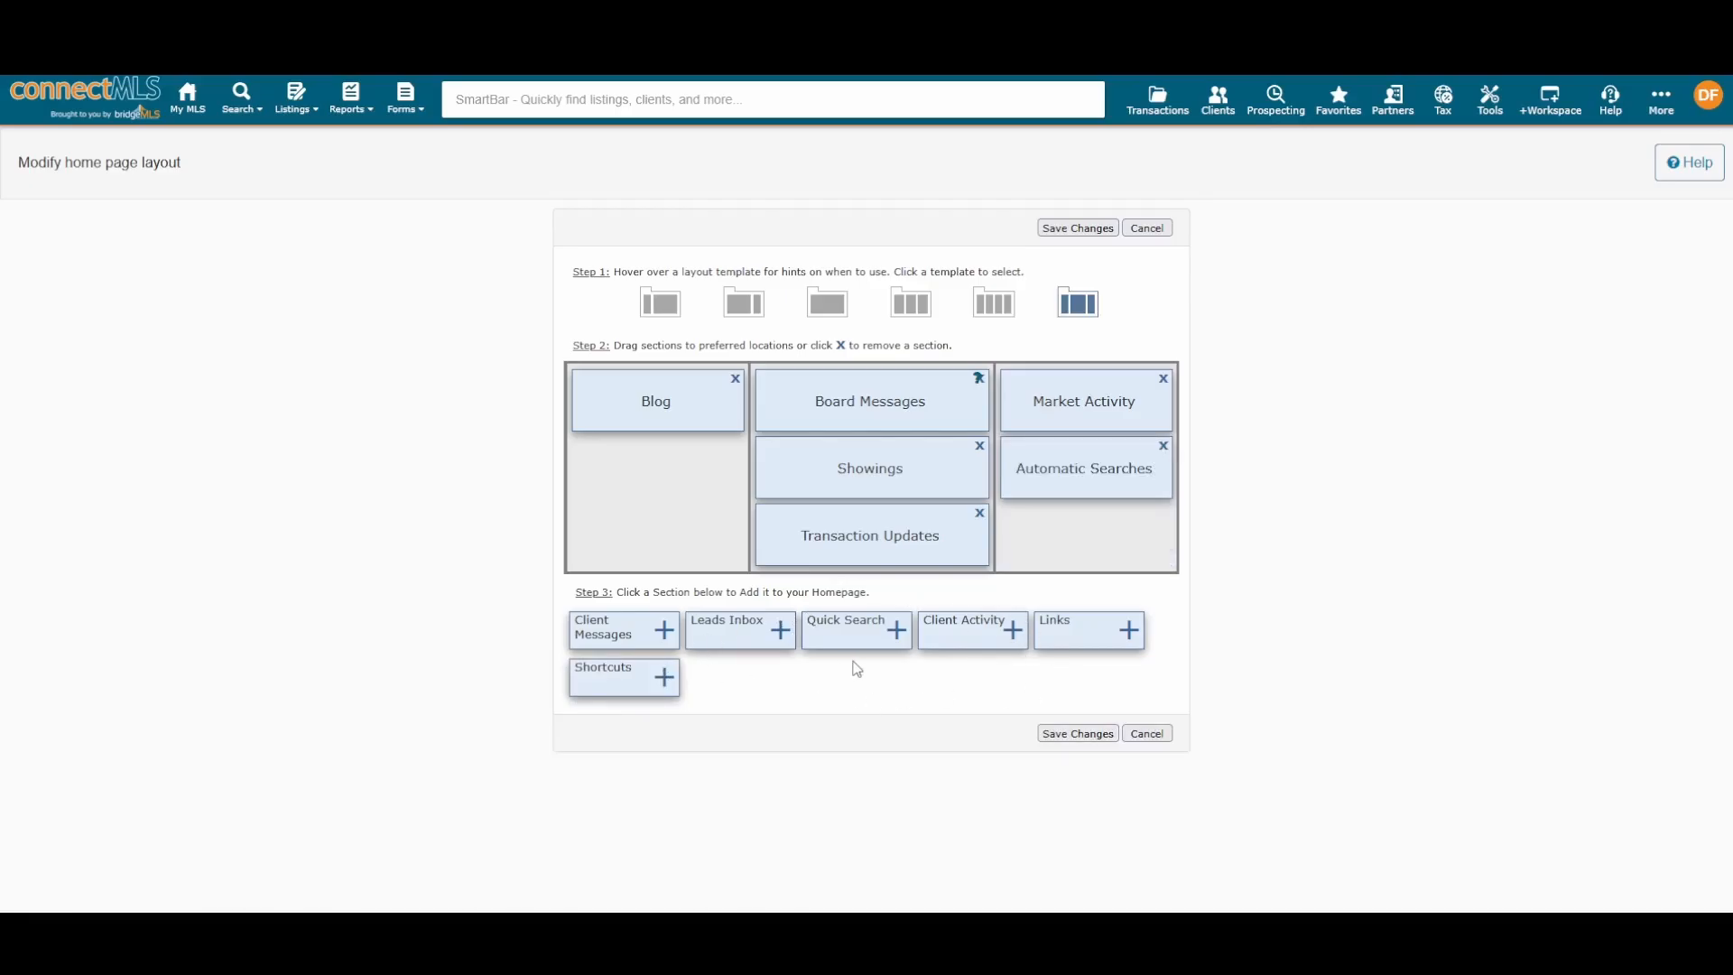
{"action": "left_click", "coordinate": [897, 632]}
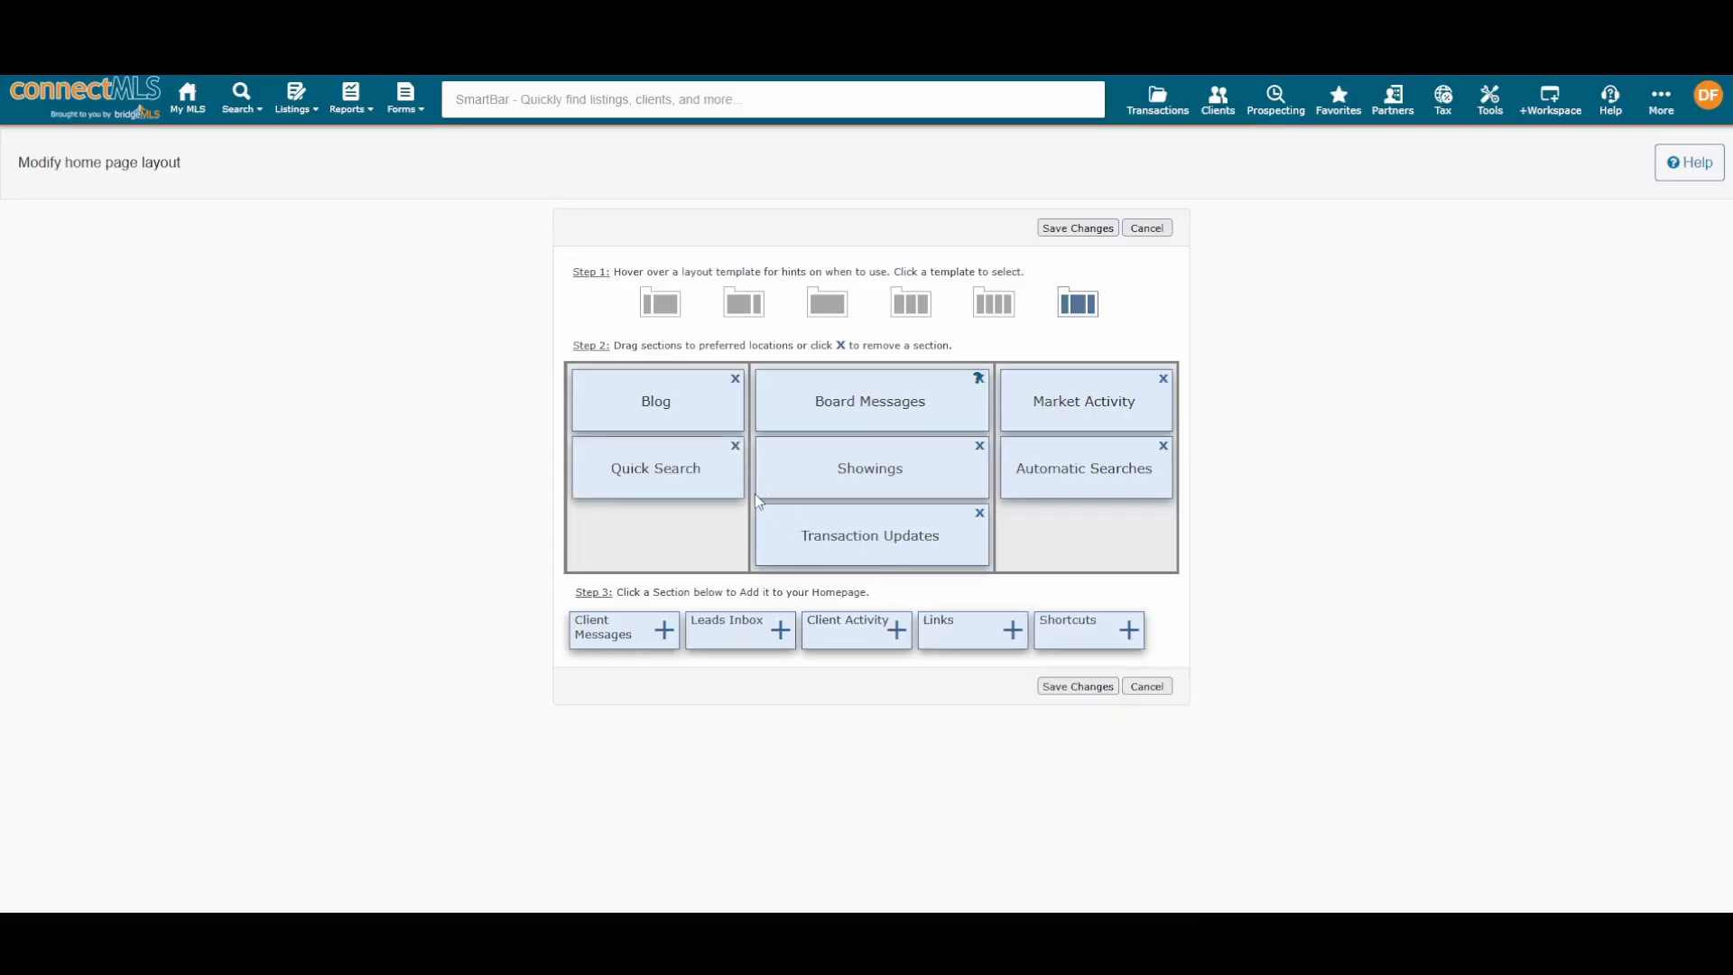
{"action": "left_click", "coordinate": [735, 445]}
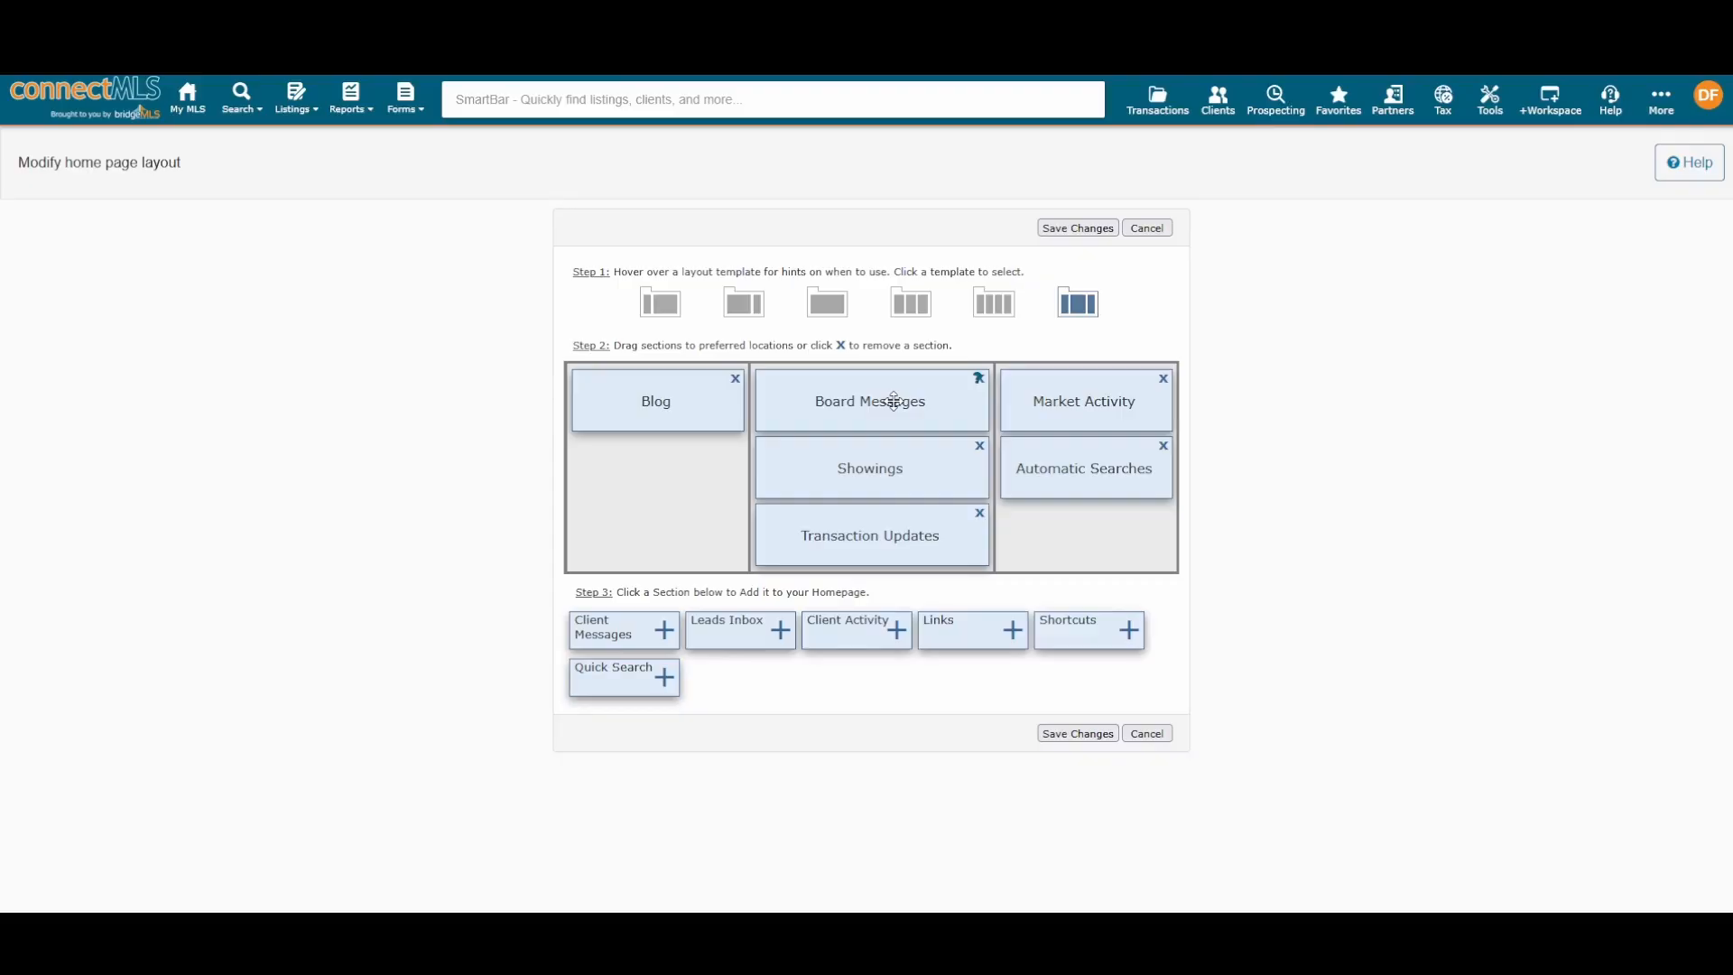
Step: Move Board Messages to the third column, then the first, then back atop the middle column
{"action": "left_click_drag", "start_coordinate": [893, 399], "coordinate": [1128, 532]}
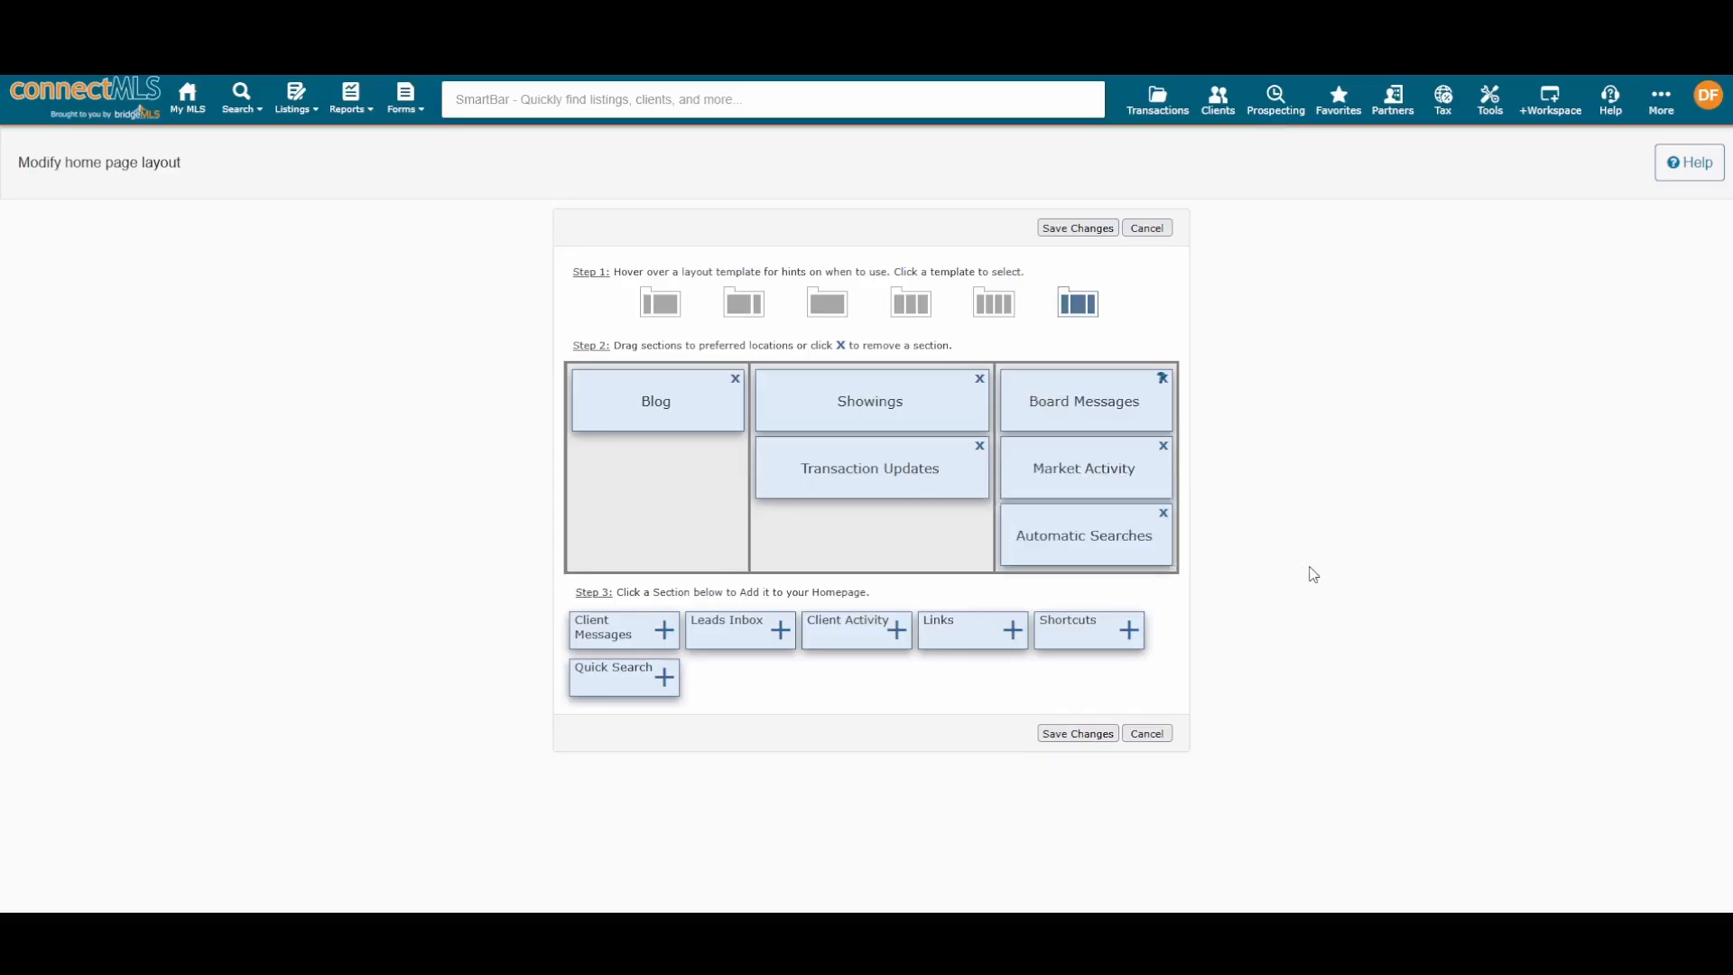
{"action": "left_click_drag", "start_coordinate": [1110, 403], "coordinate": [866, 465]}
{"action": "left_click_drag", "start_coordinate": [1085, 470], "coordinate": [1024, 429]}
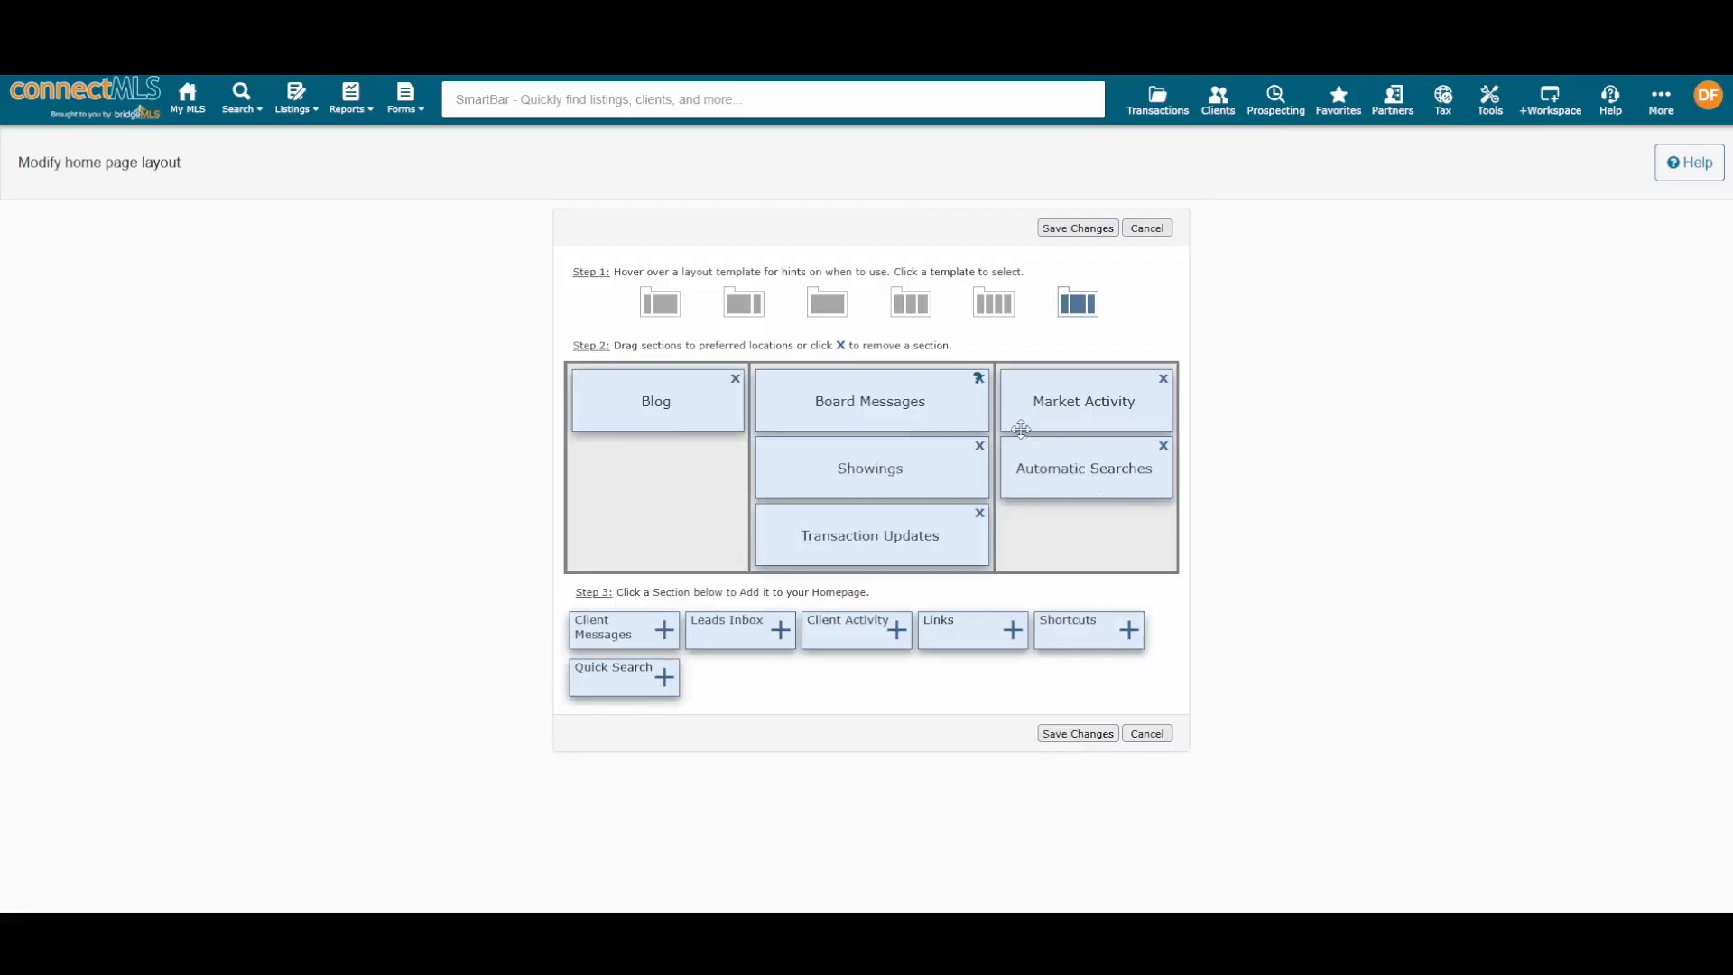
Step: Try removing Board Messages, dismiss the cannot-be-removed warning, and cancel the layout edits
{"action": "left_click", "coordinate": [979, 379]}
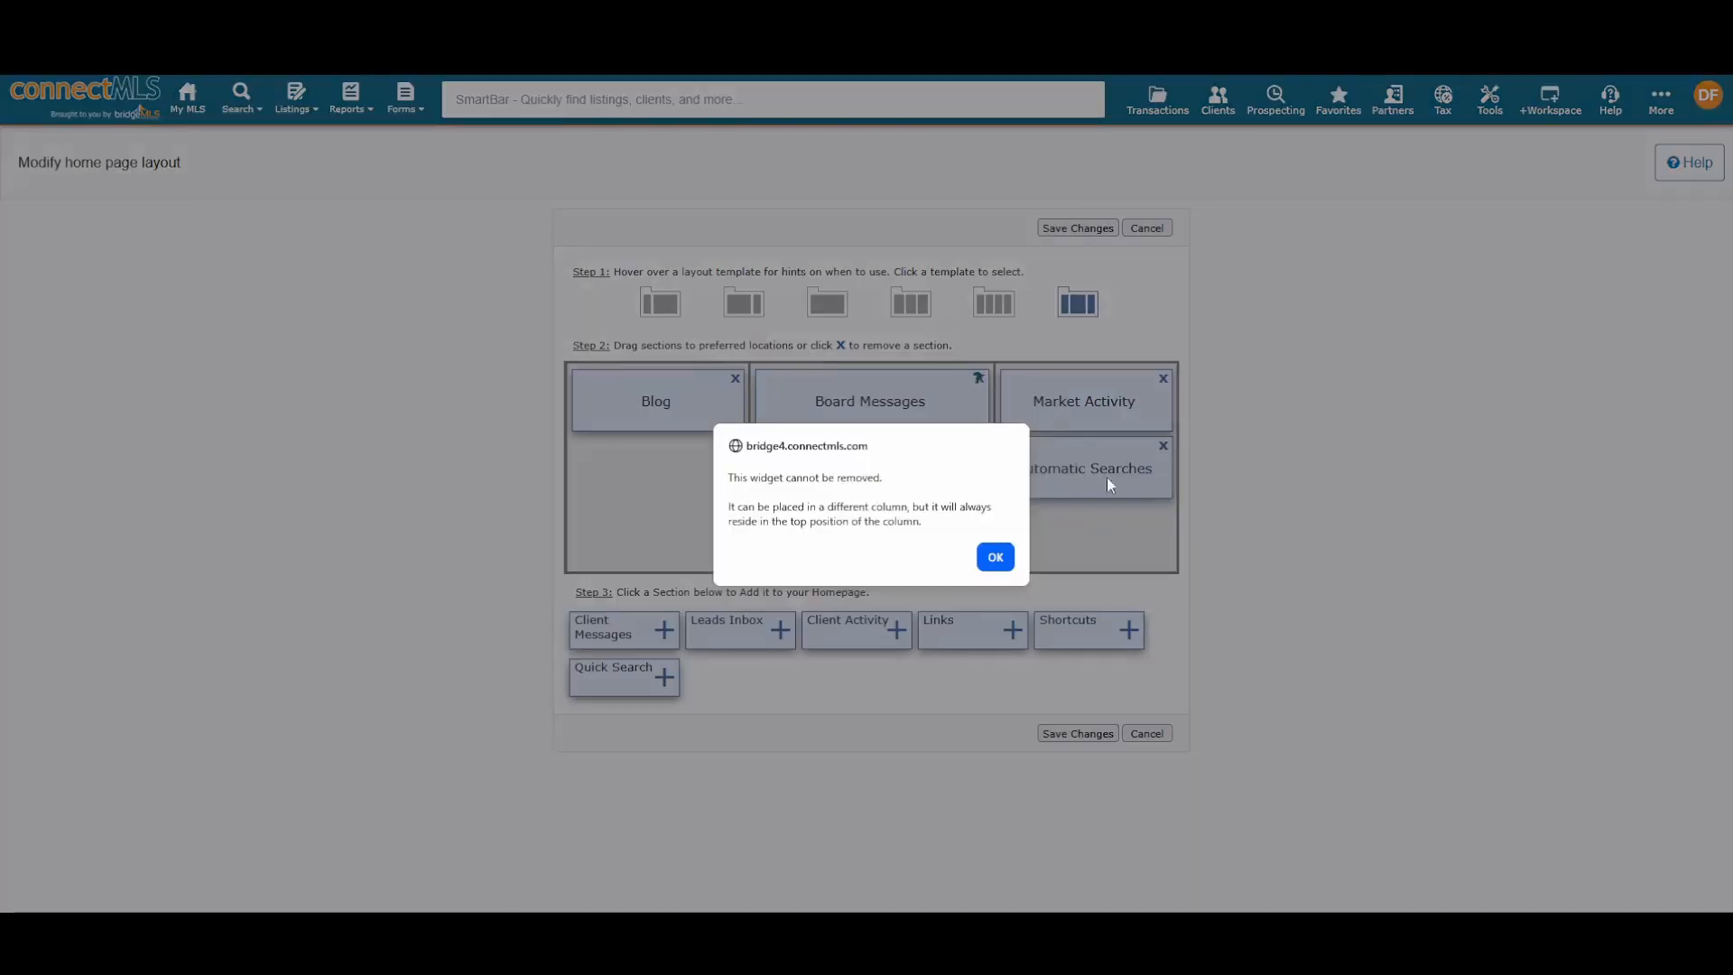
{"action": "left_click", "coordinate": [1003, 557]}
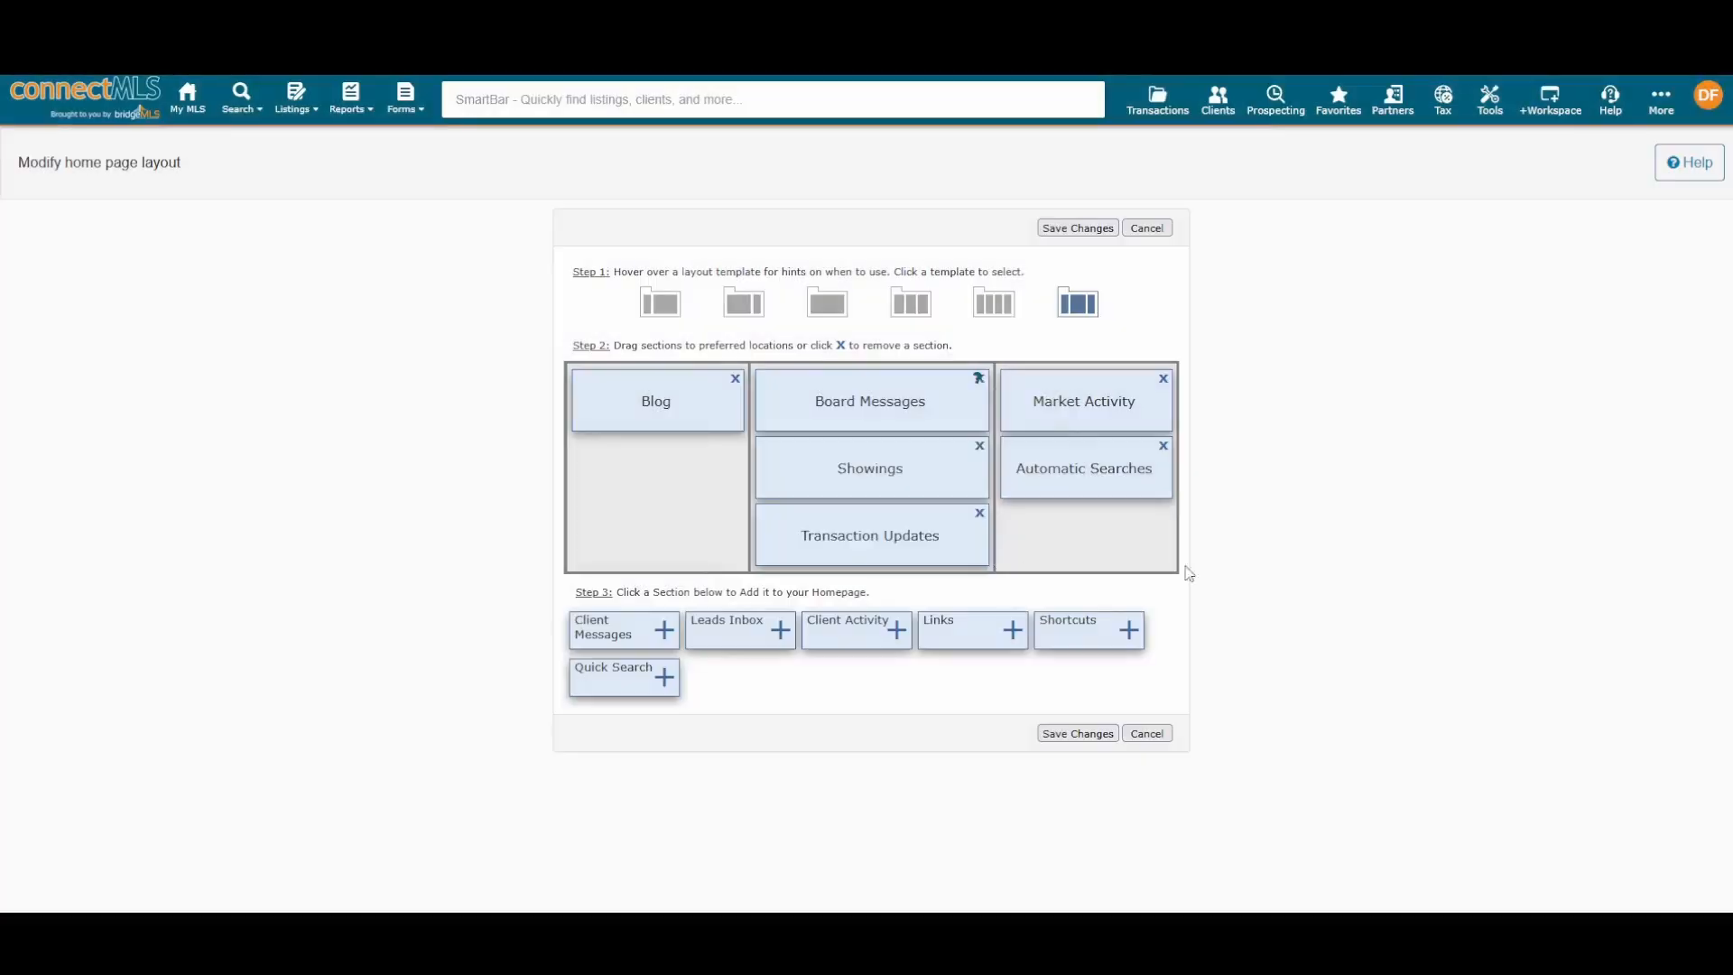
{"action": "left_click", "coordinate": [1169, 736]}
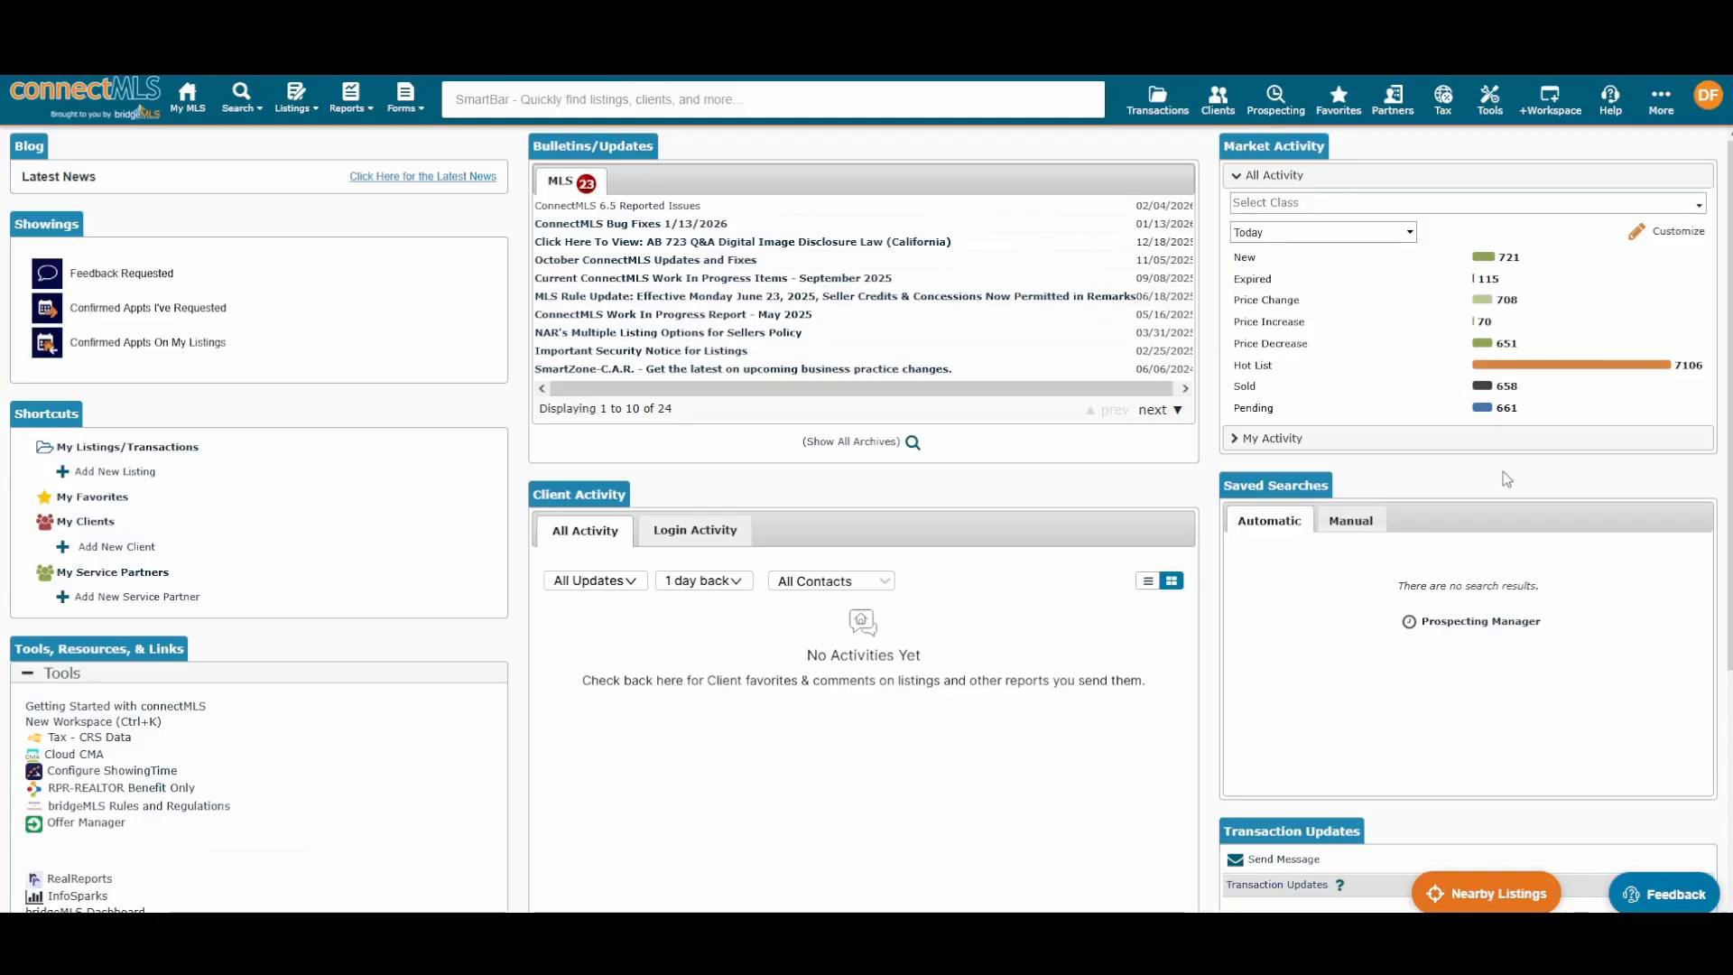
{"action": "left_click", "coordinate": [1328, 236]}
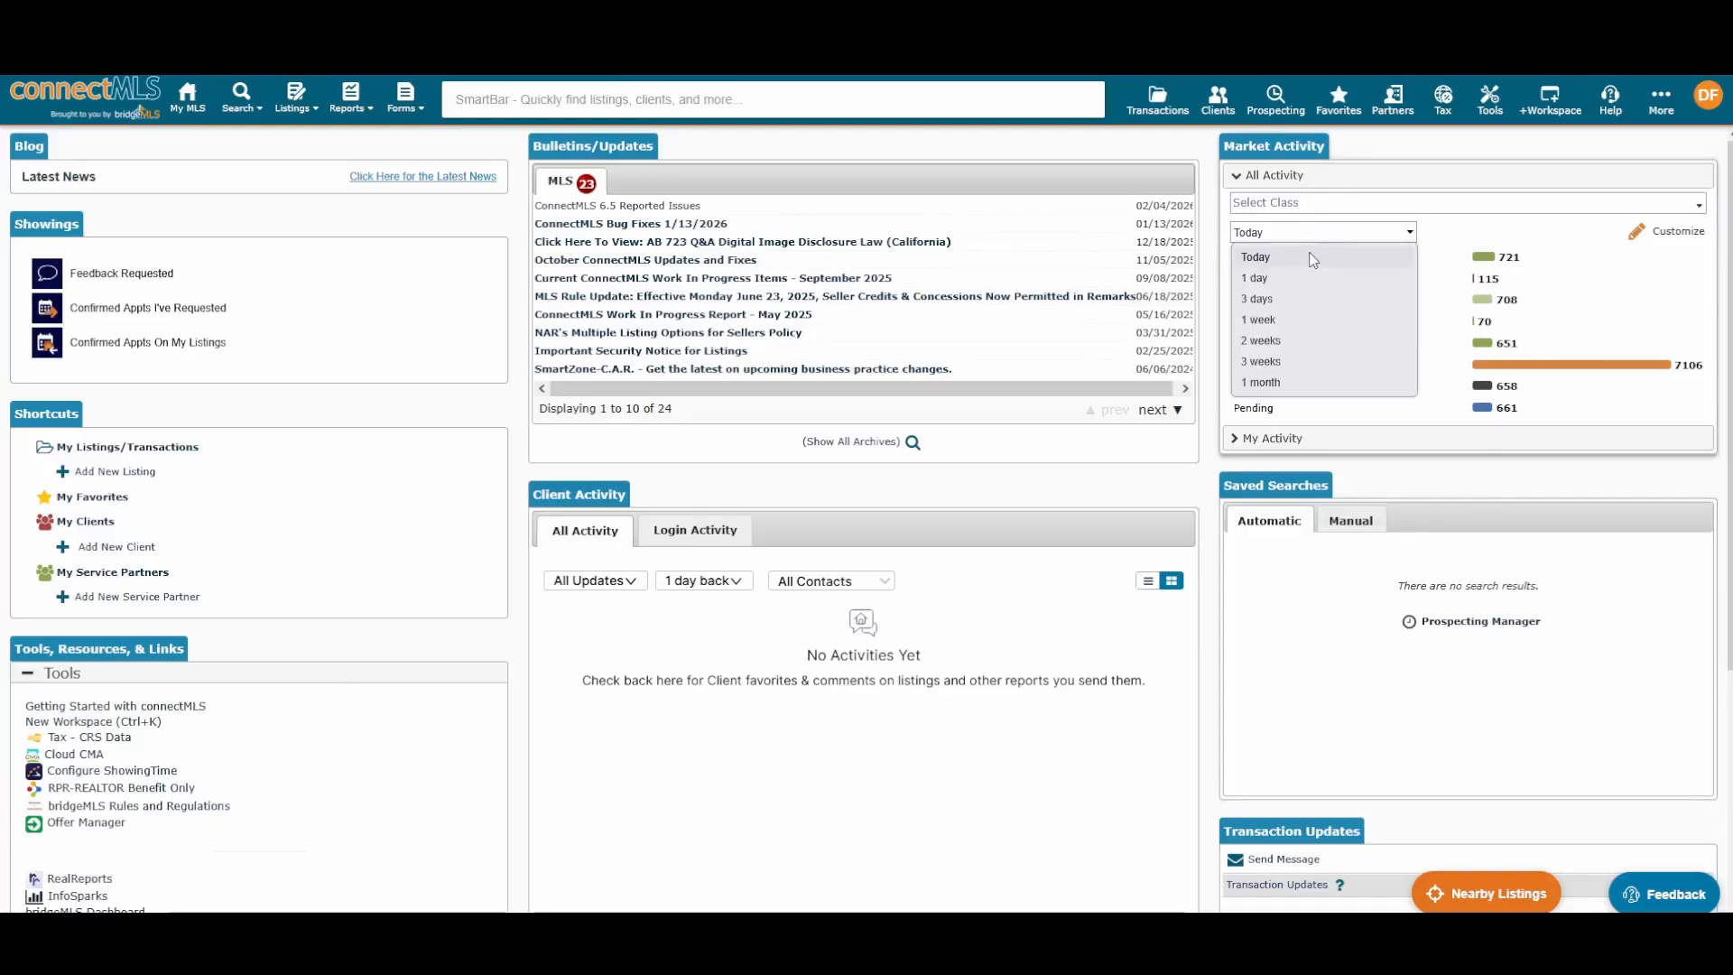
{"action": "left_click", "coordinate": [1308, 258]}
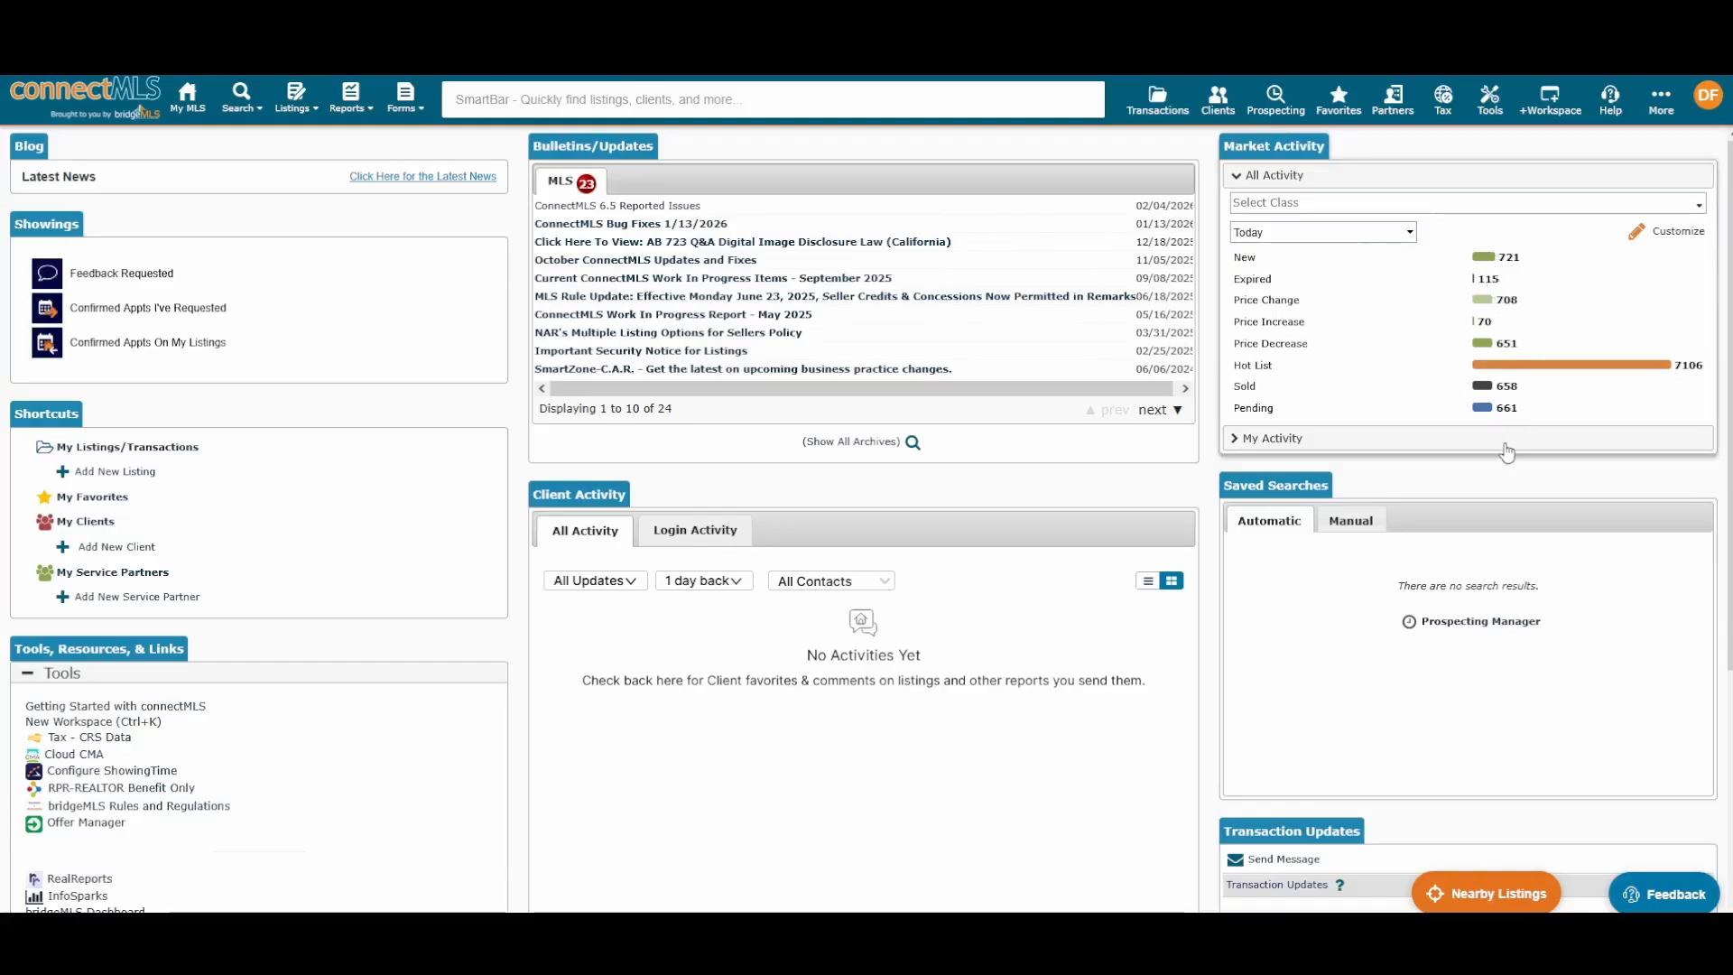
{"action": "left_click", "coordinate": [1359, 231]}
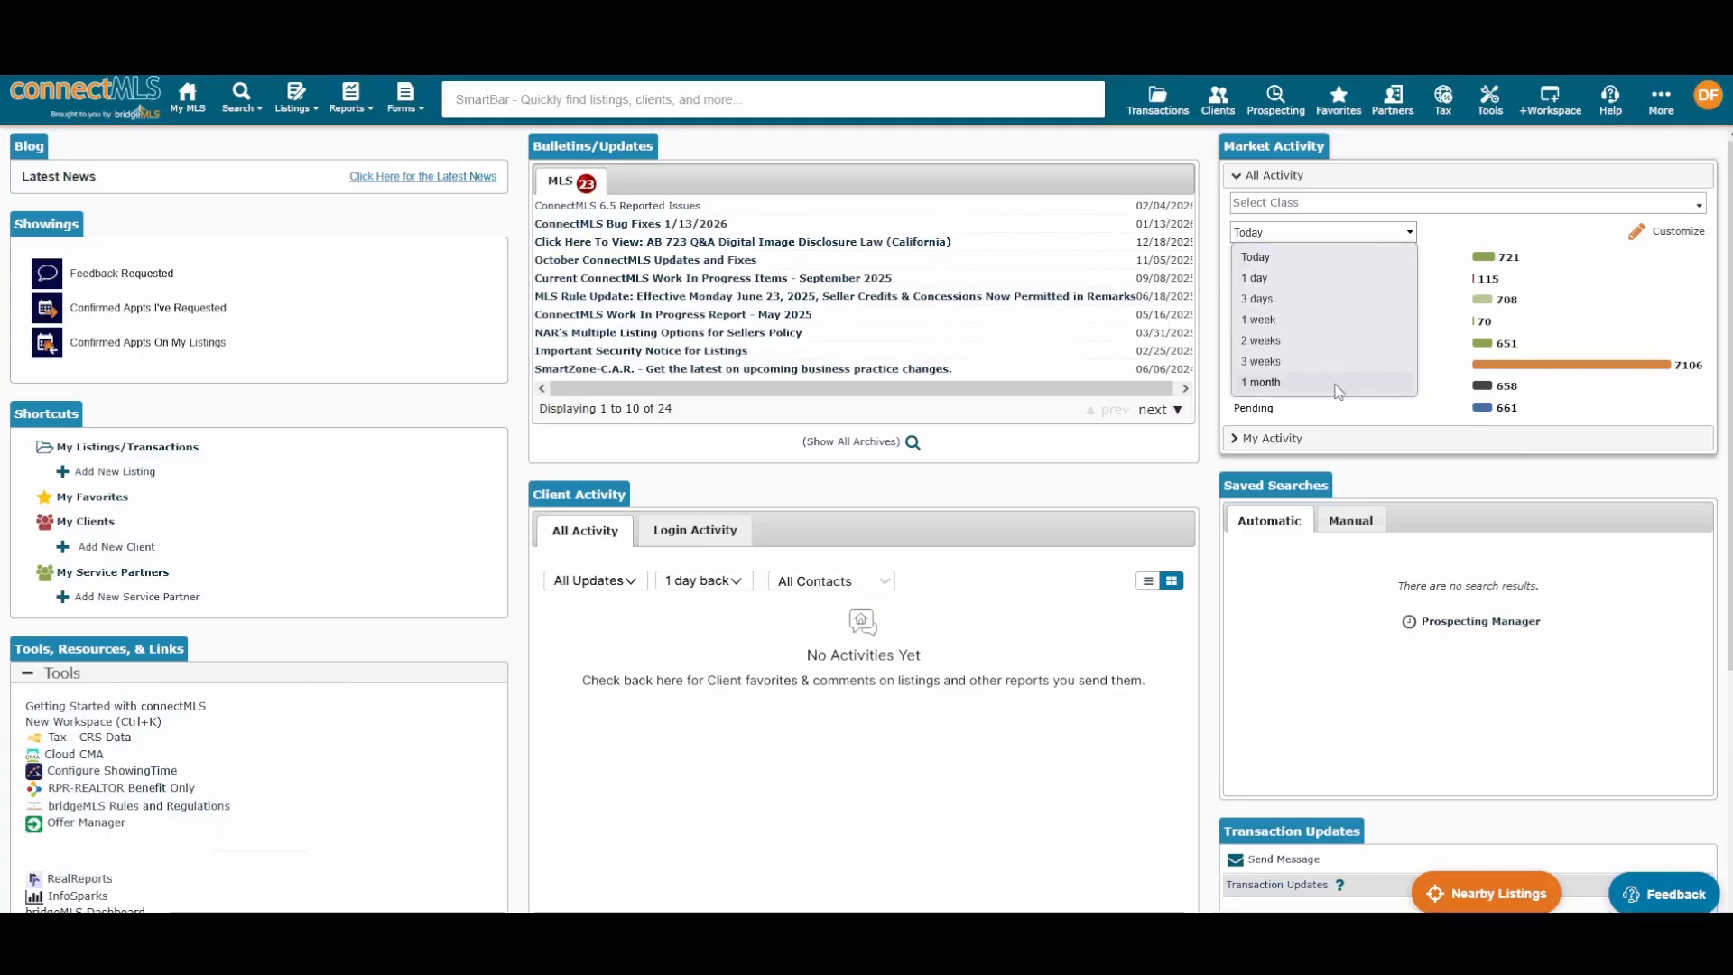
{"action": "left_click", "coordinate": [1345, 257]}
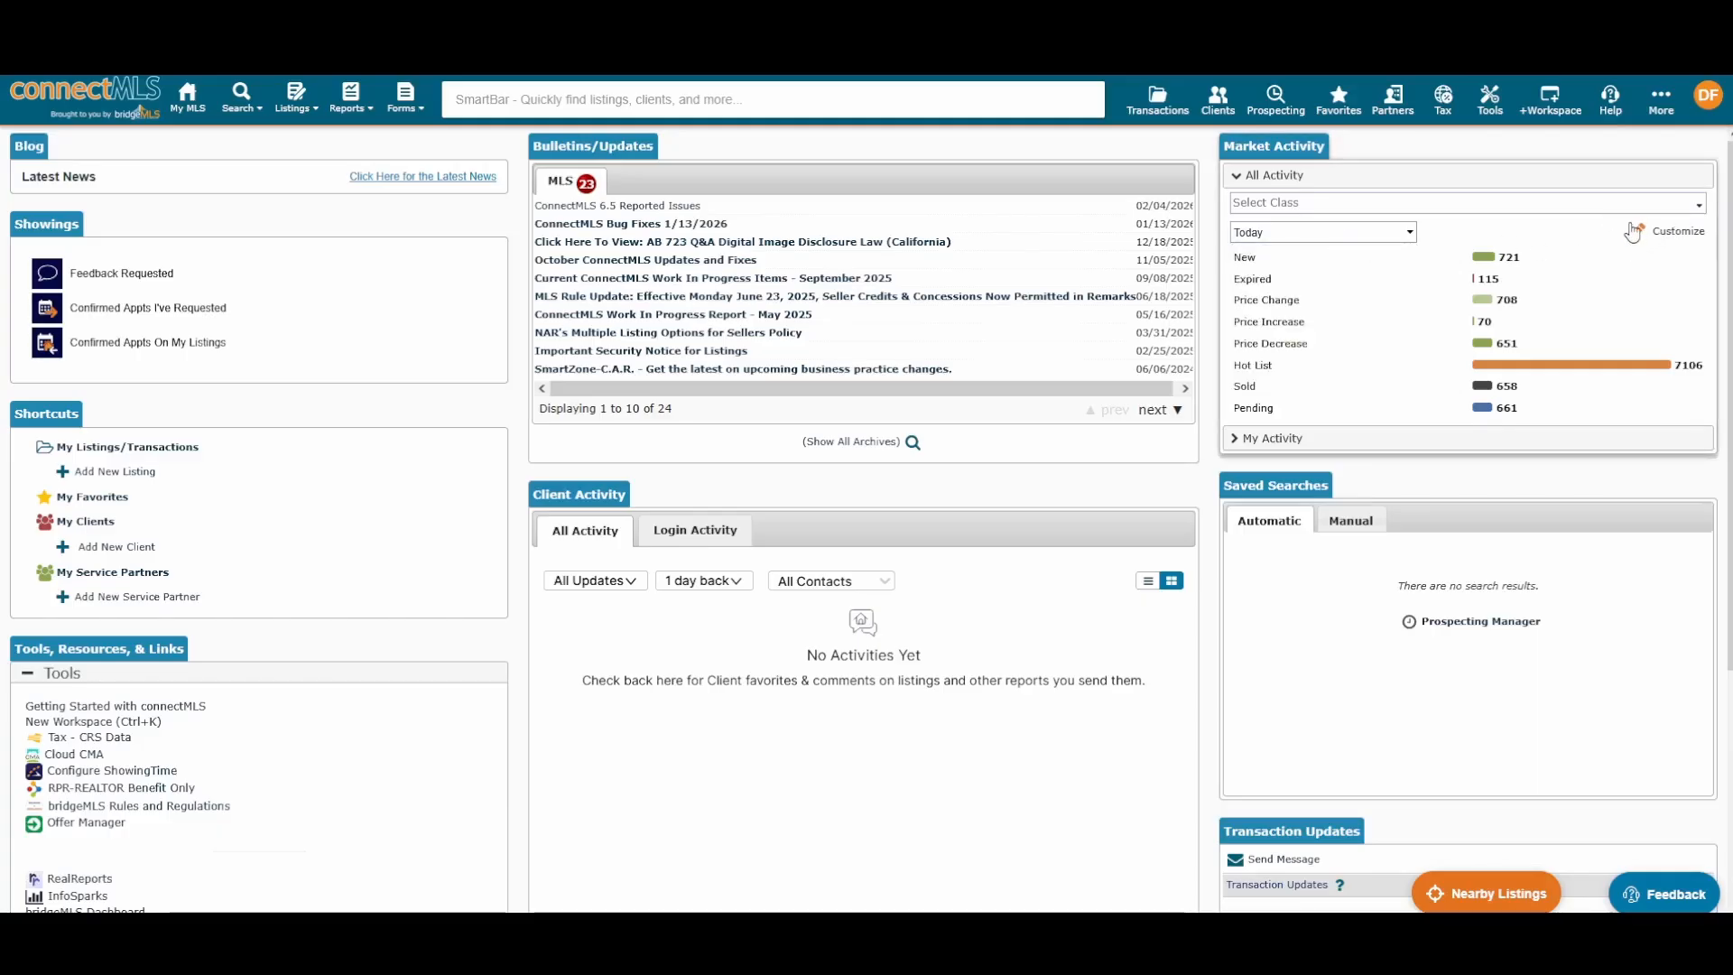
Step: Set the Market Activity criteria to Residential class and city Berkeley, and save
{"action": "left_click", "coordinate": [1677, 236]}
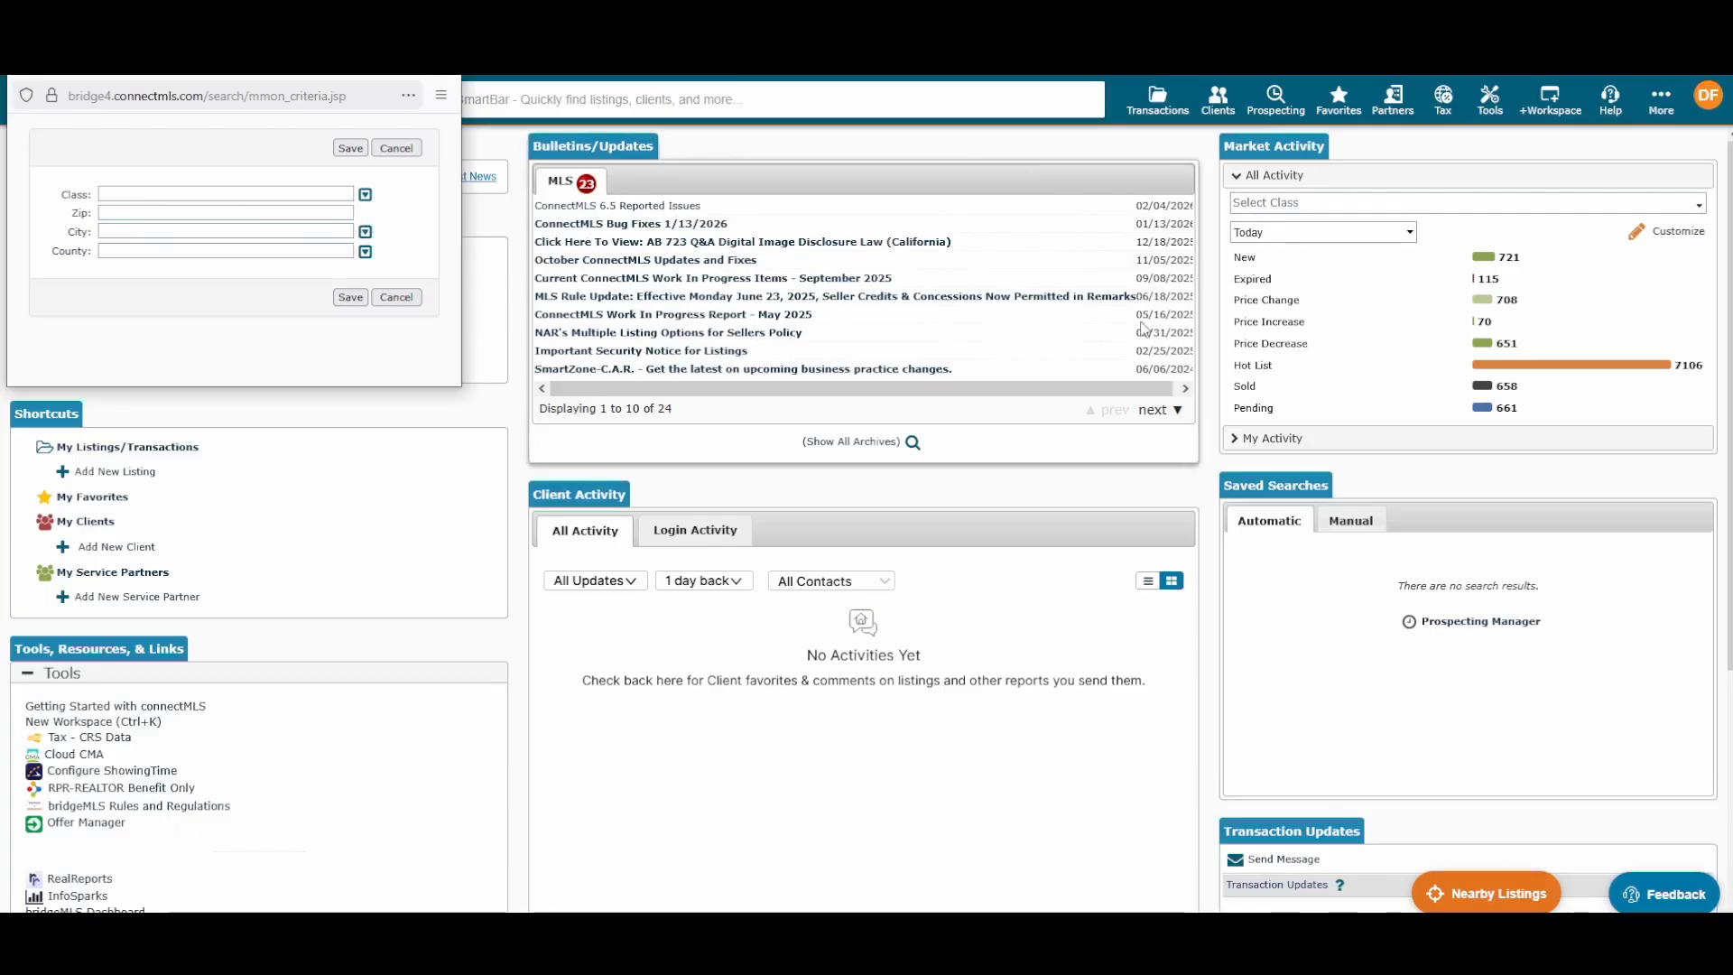
{"action": "left_click", "coordinate": [364, 195]}
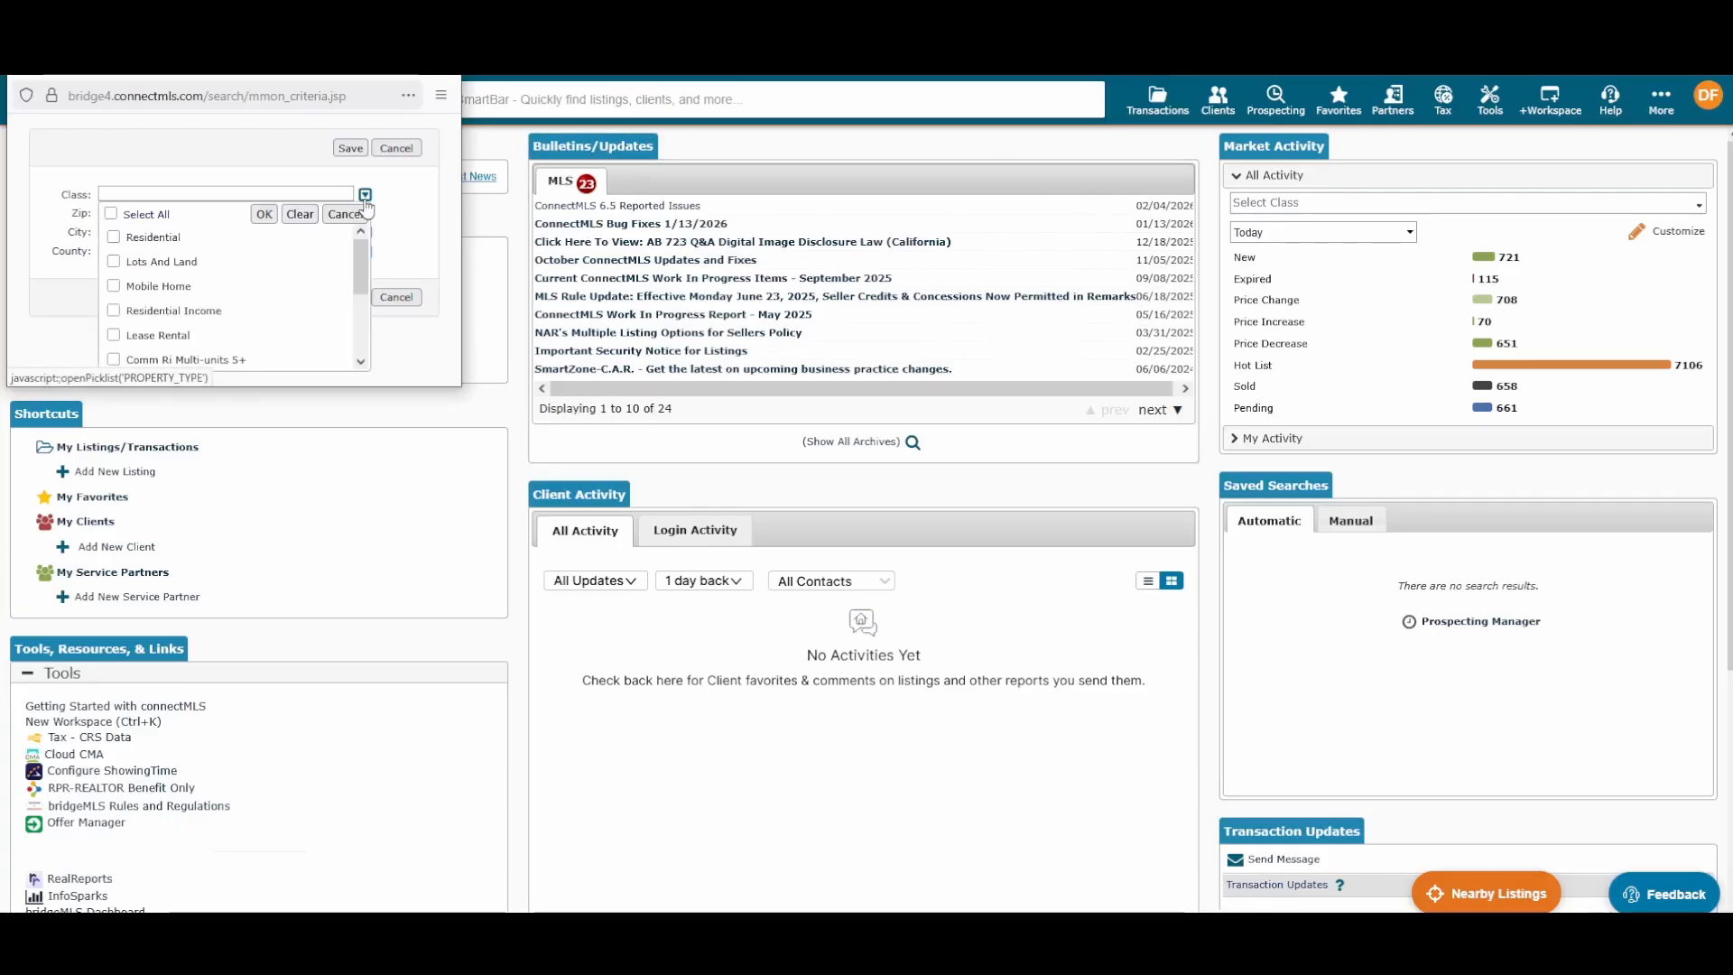
{"action": "left_click", "coordinate": [153, 237]}
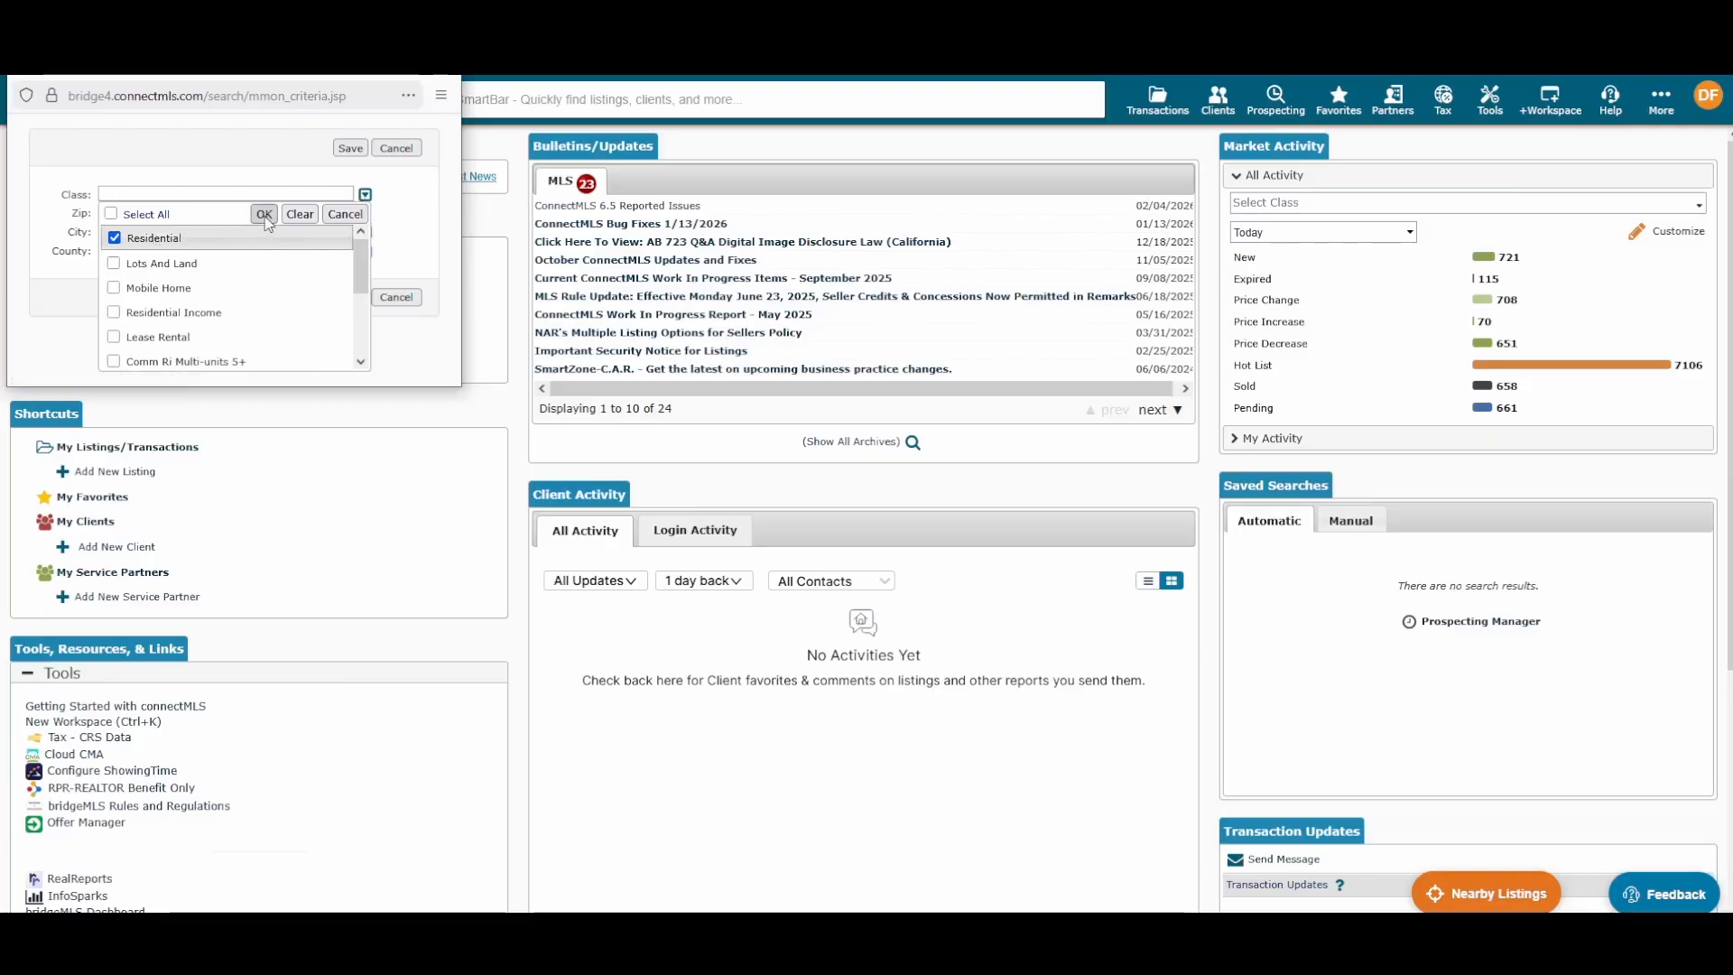
{"action": "left_click", "coordinate": [263, 214]}
{"action": "left_click", "coordinate": [256, 238]}
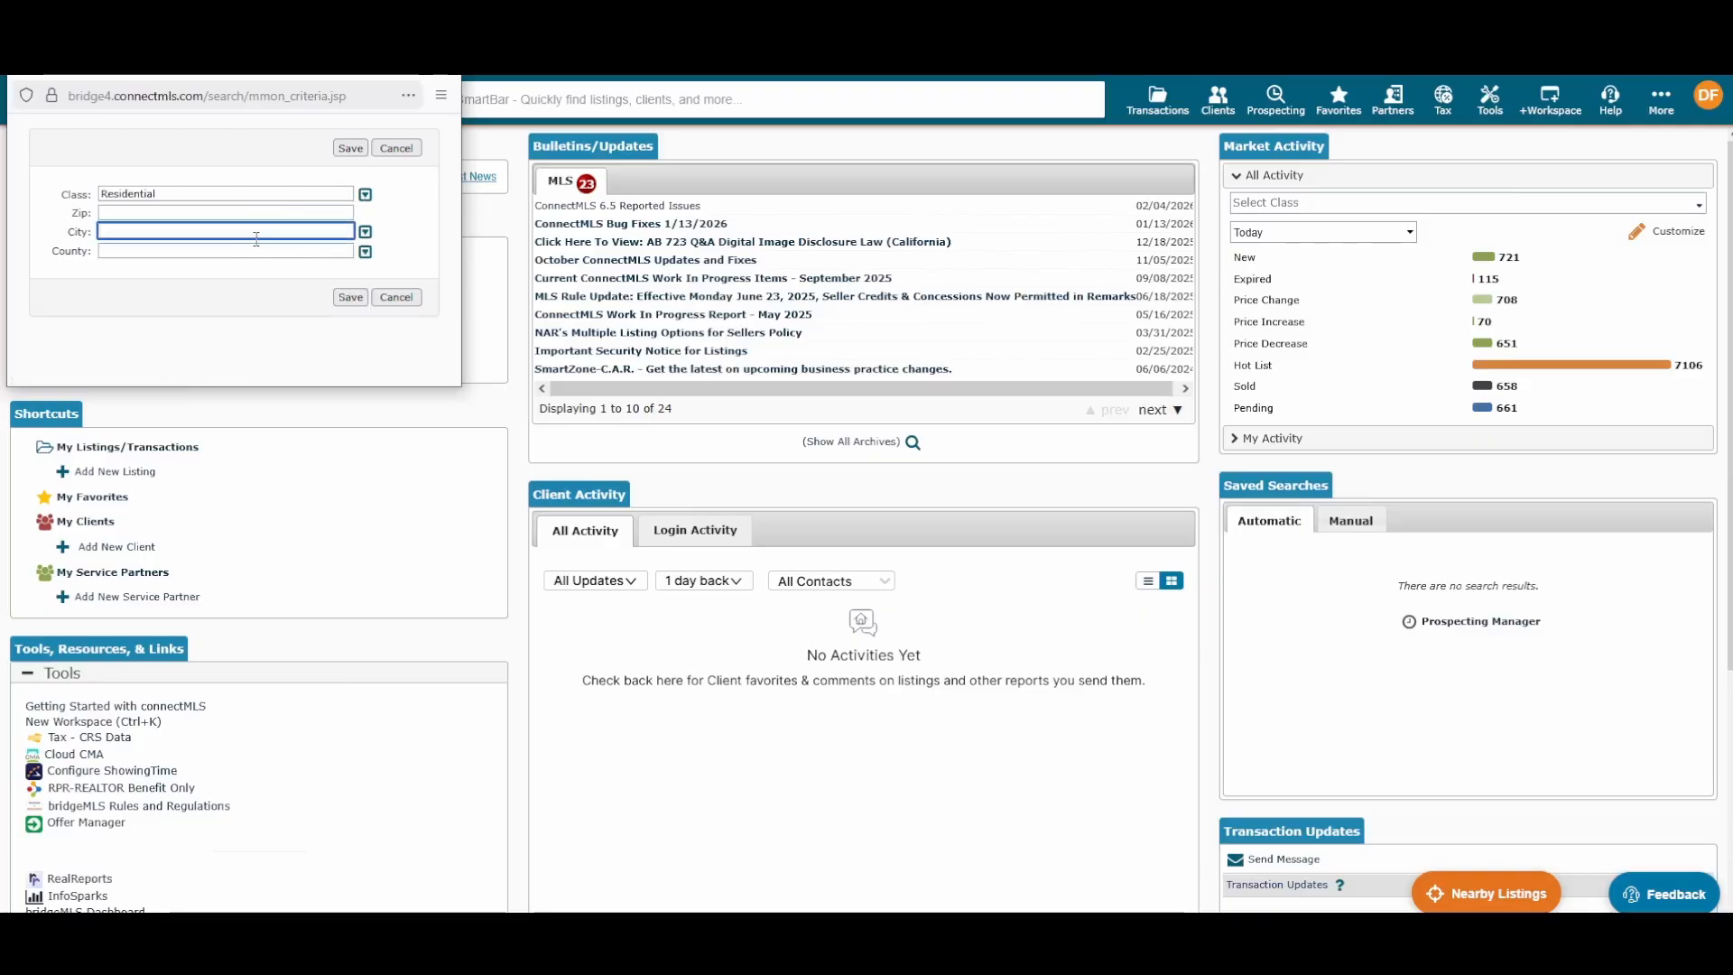
{"action": "type", "text": "berkeley"}
{"action": "left_click", "coordinate": [416, 233]}
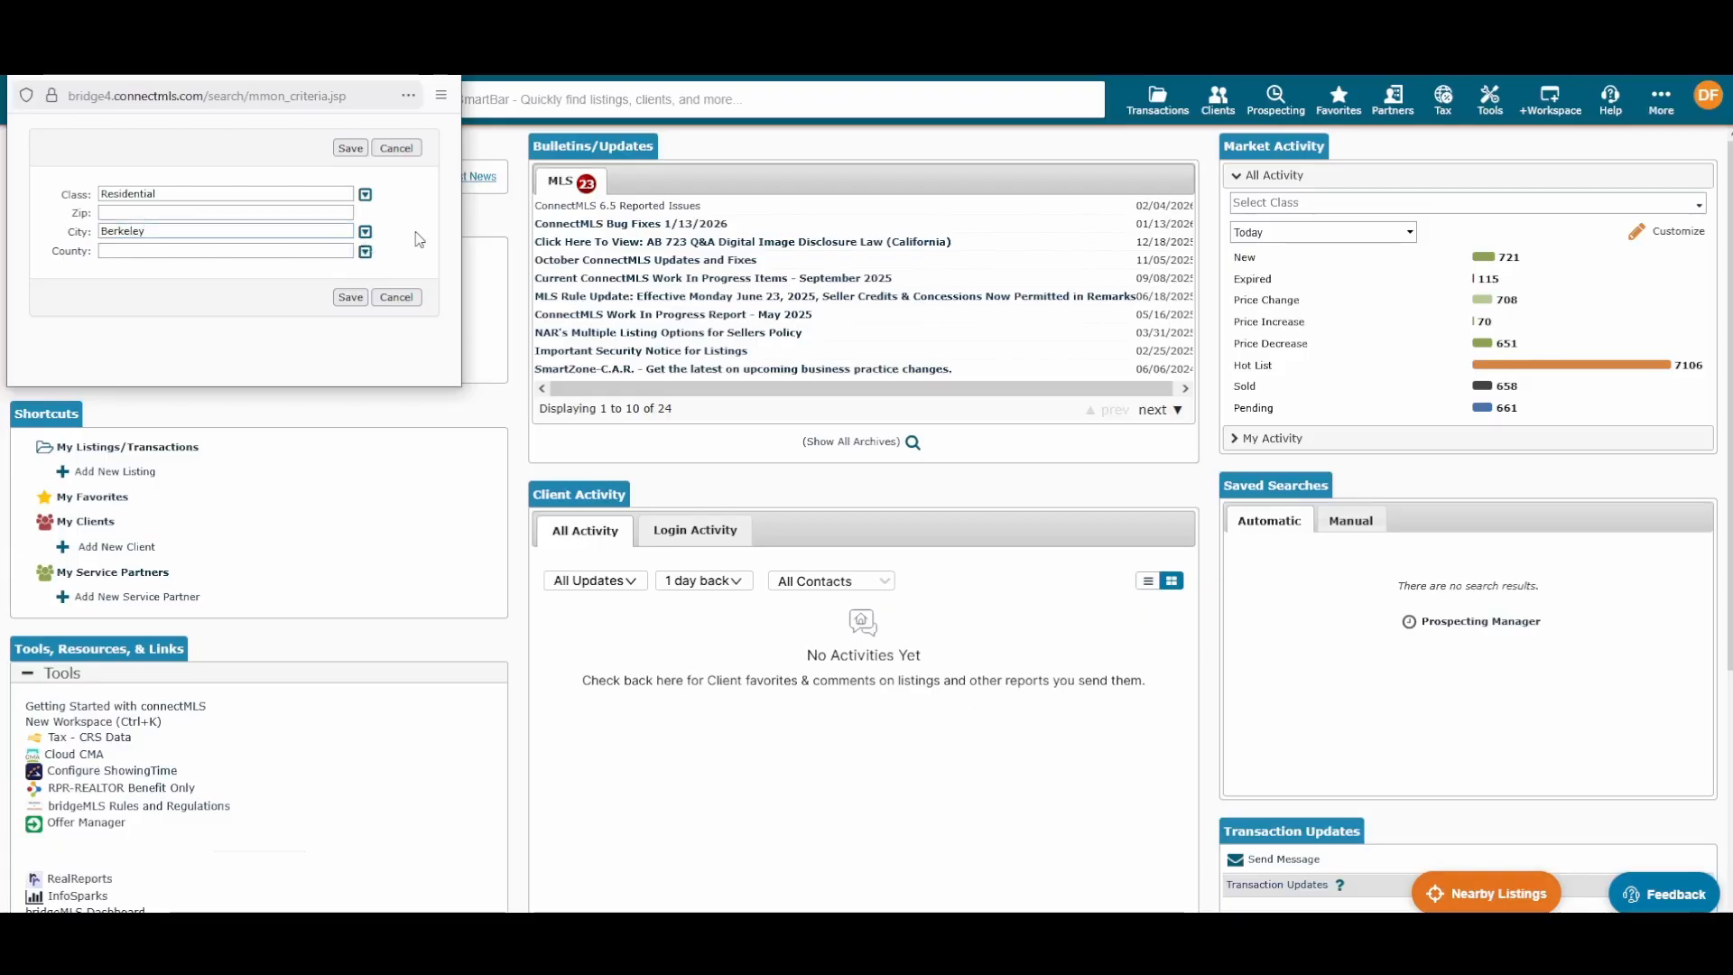
{"action": "left_click", "coordinate": [350, 148]}
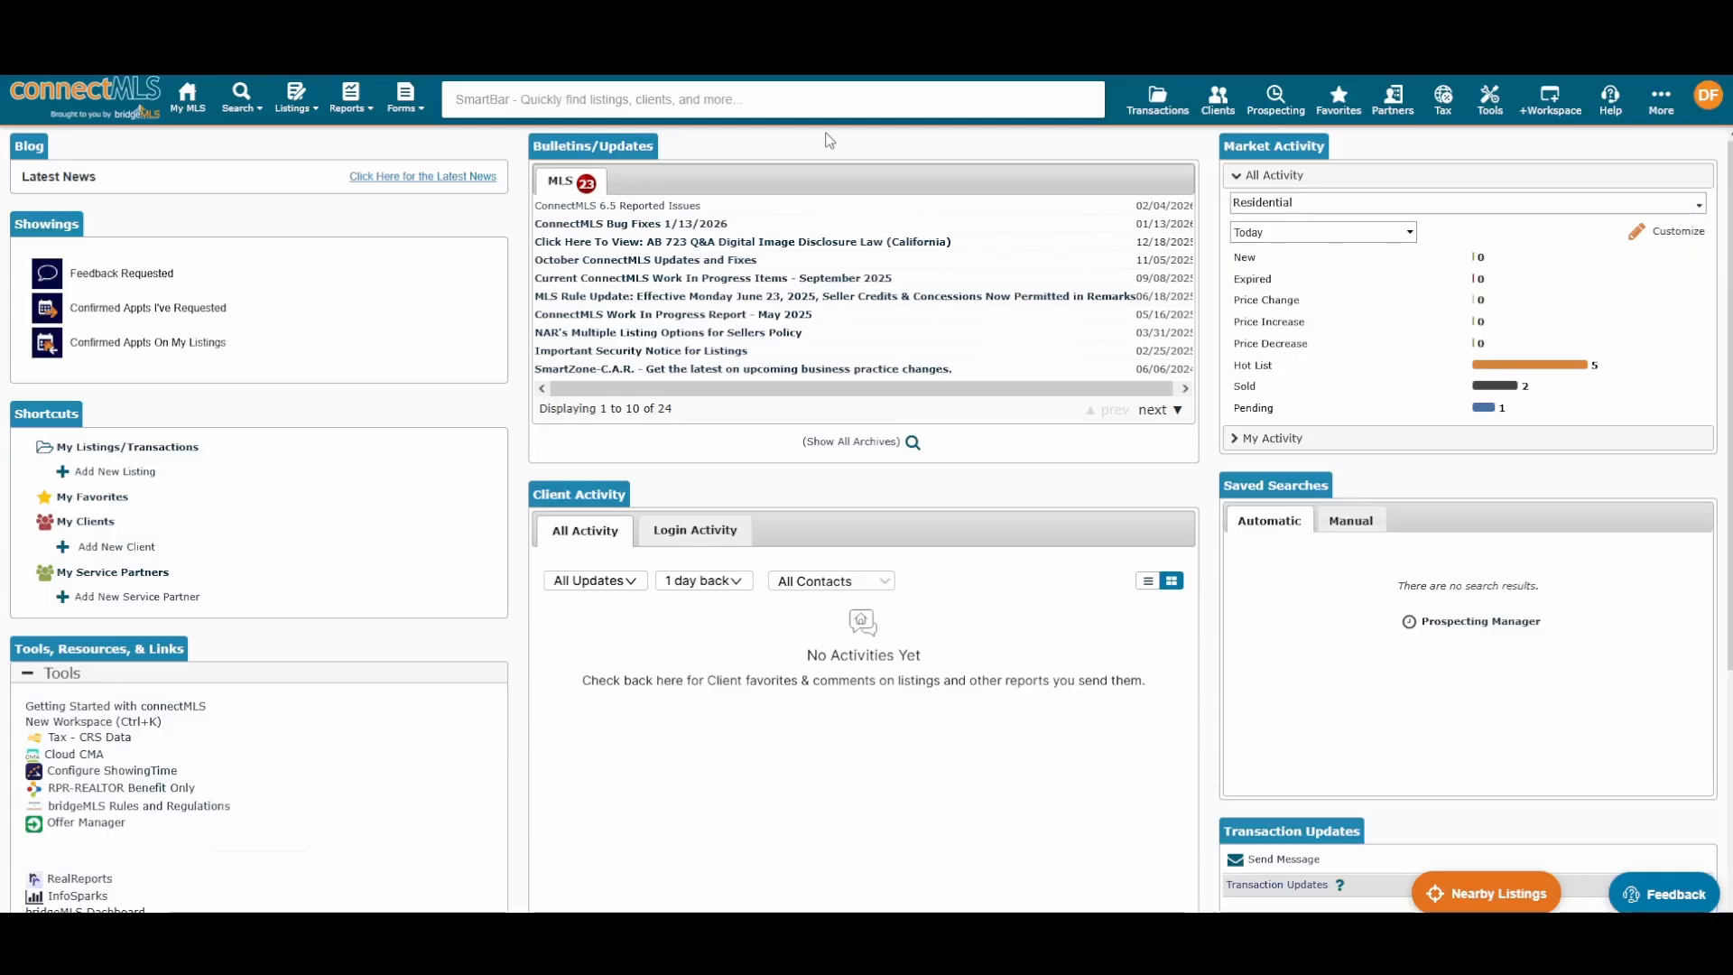
{"action": "left_click", "coordinate": [863, 106]}
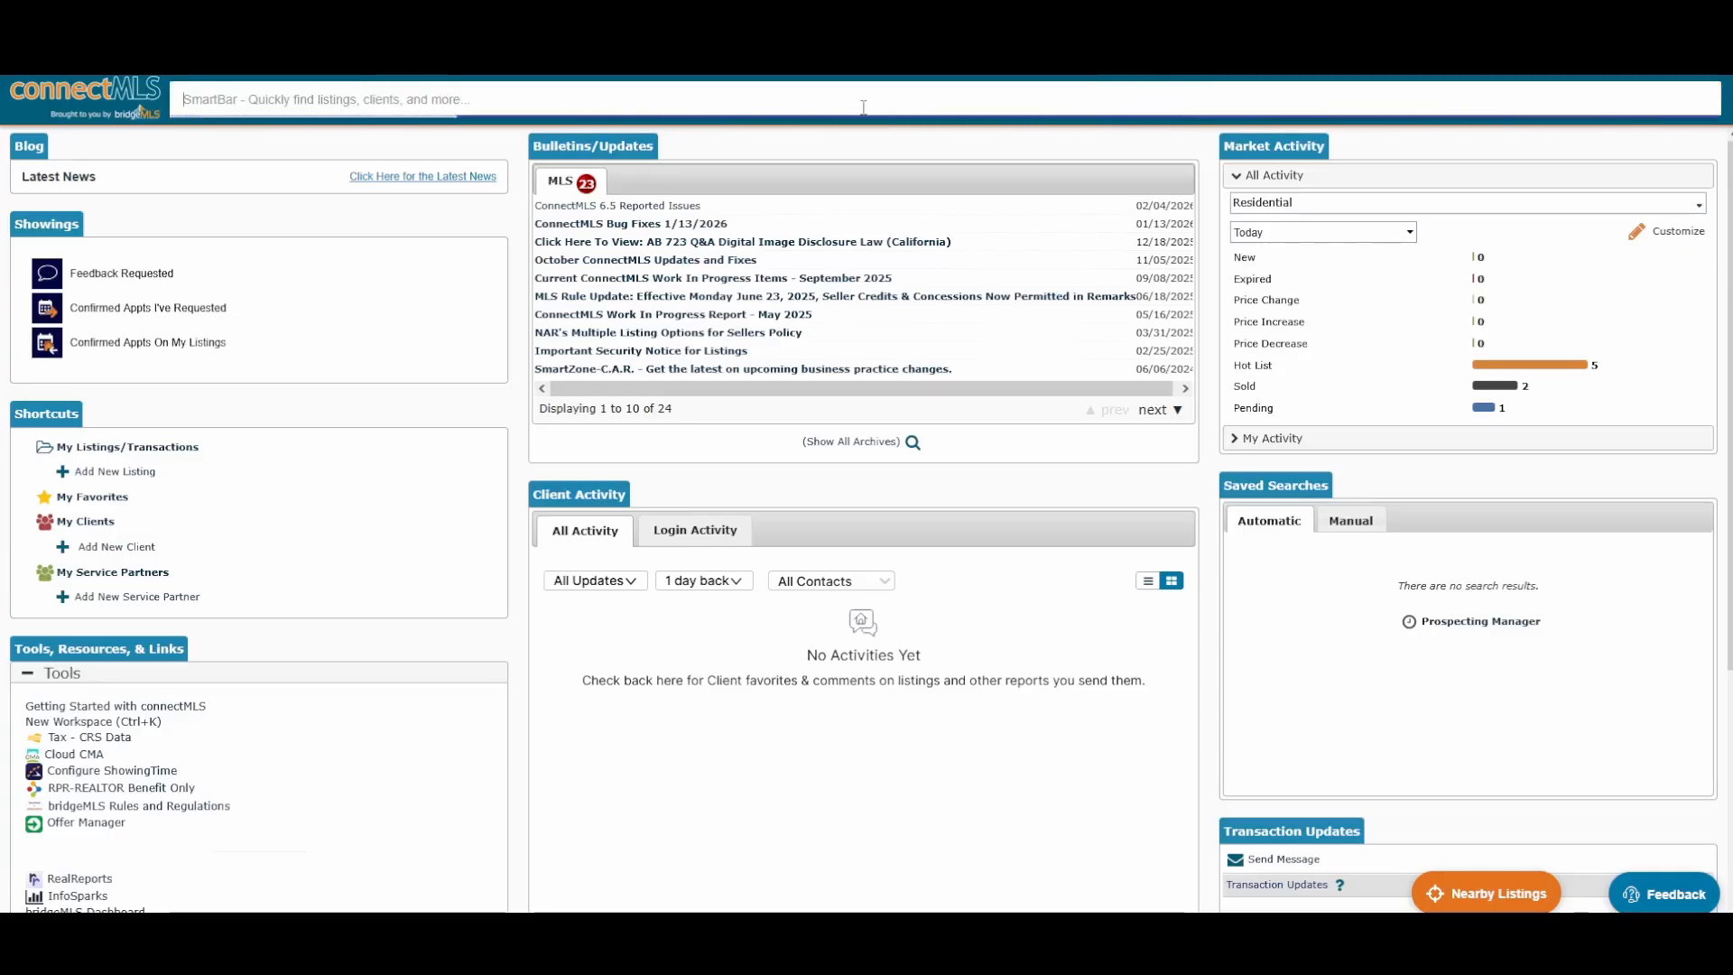
{"action": "type", "text": "berkeley"}
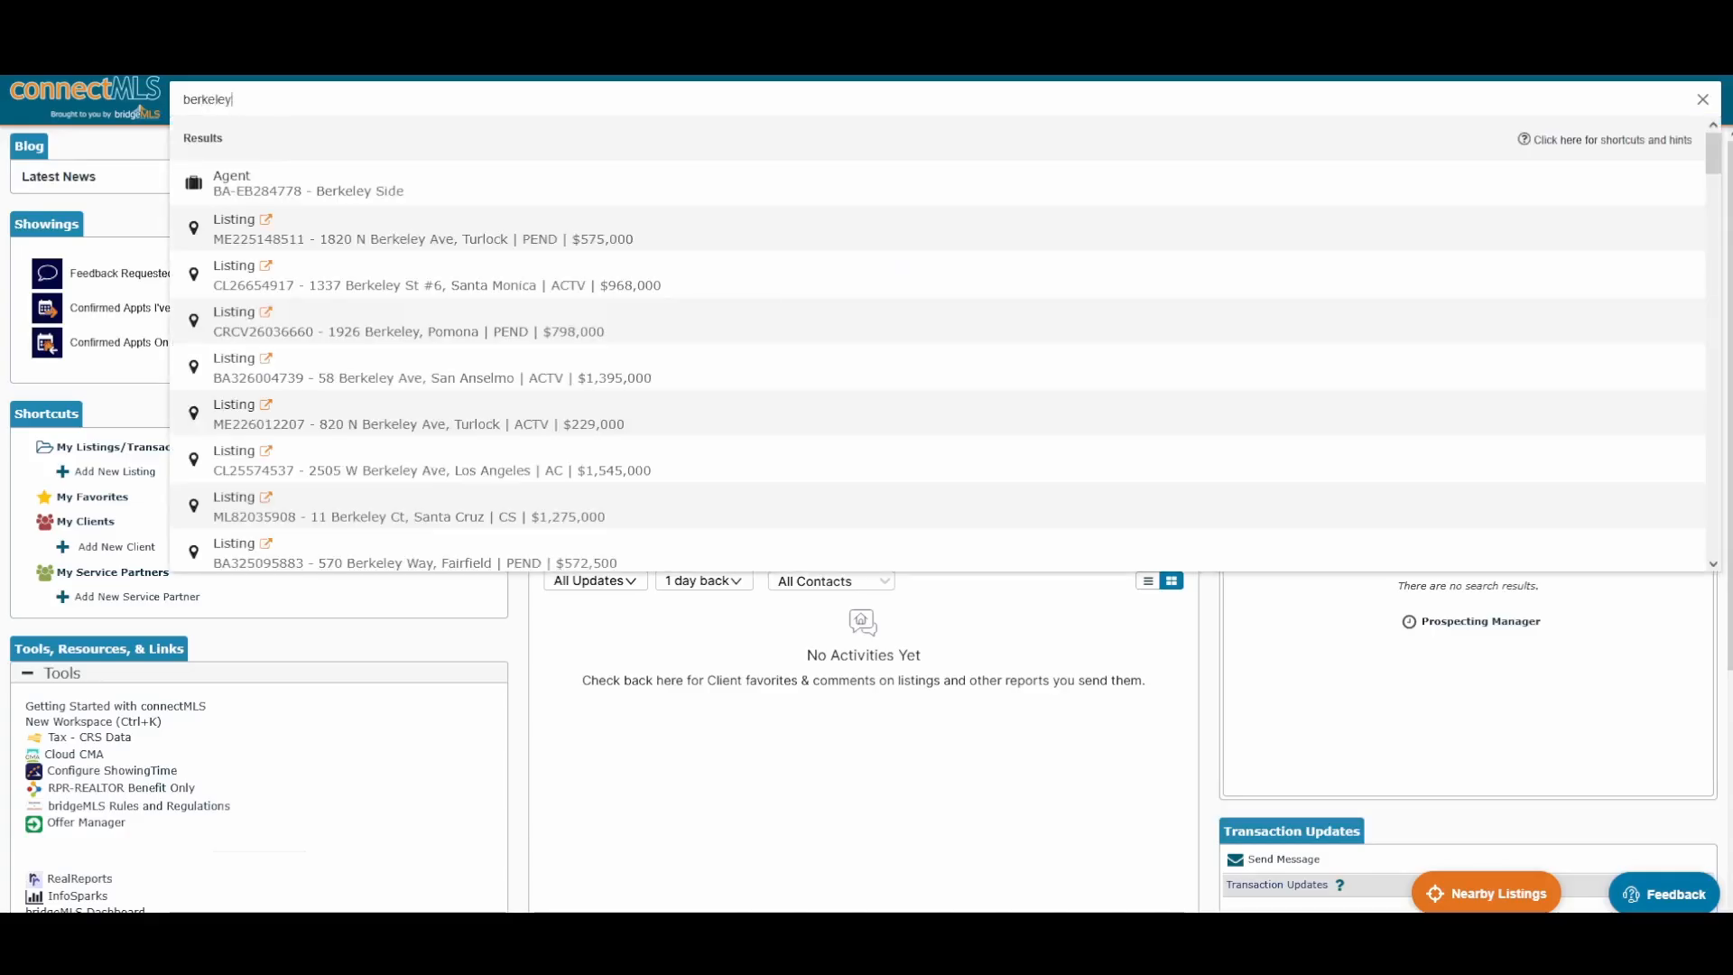
{"action": "key", "text": "Return"}
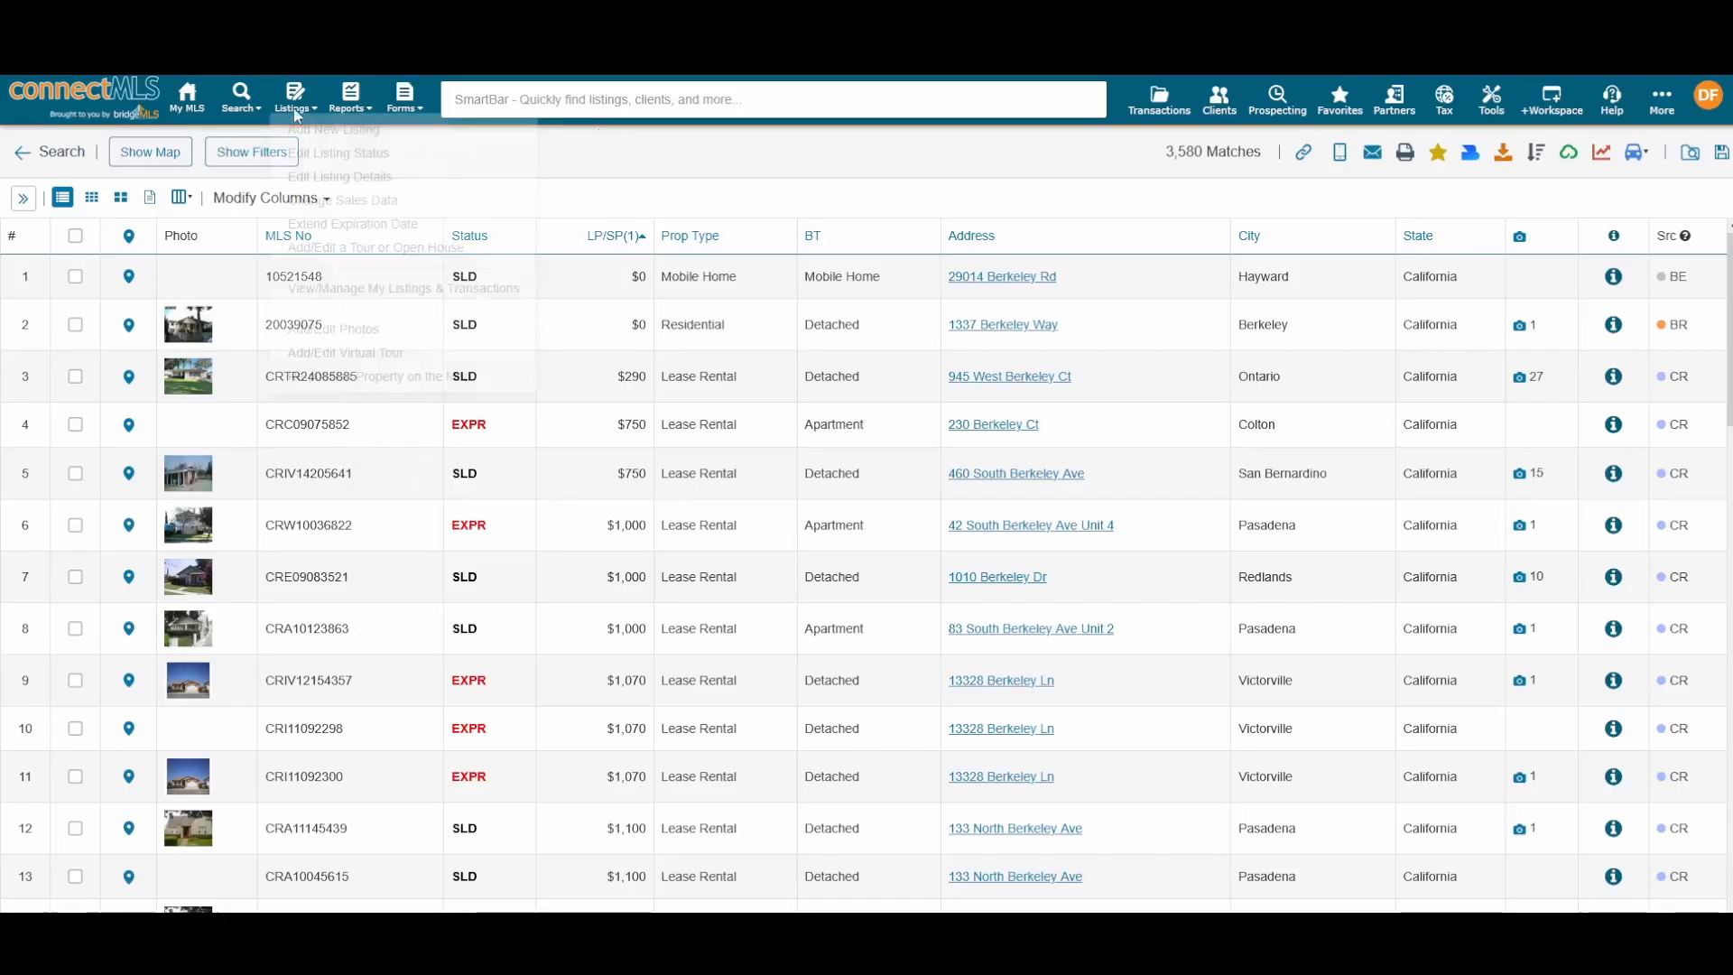
{"action": "left_click", "coordinate": [180, 95]}
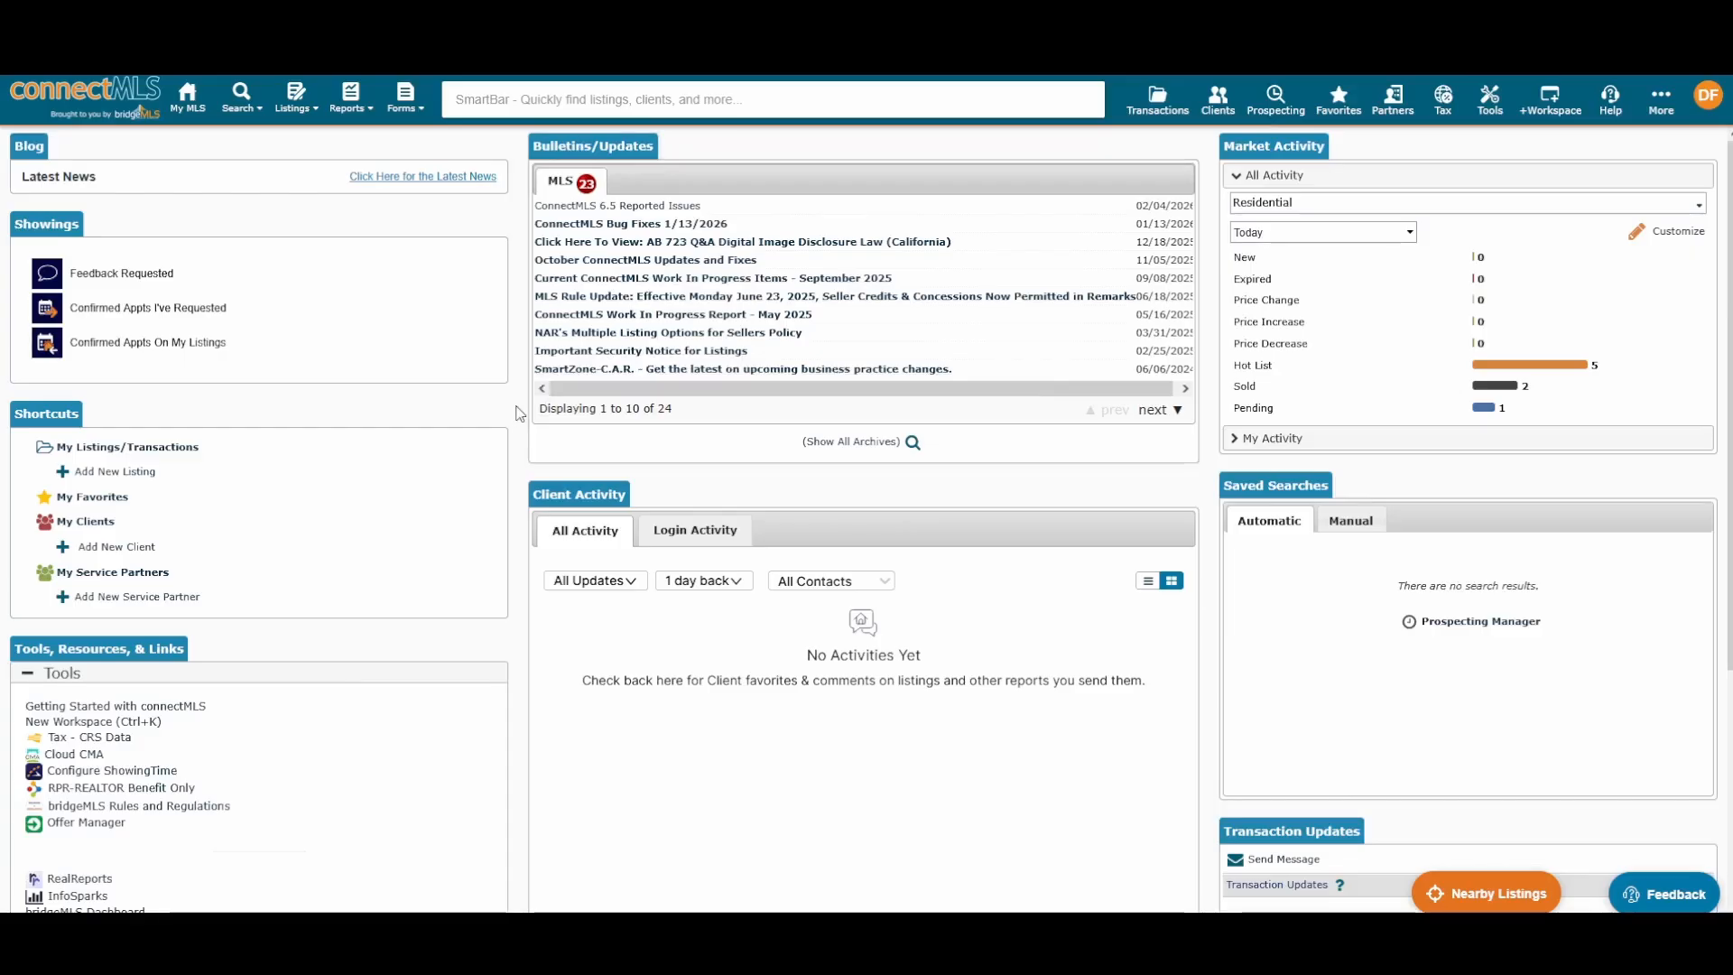
Step: Open the Search menu and view the General Search and Map Search submenus
{"action": "left_click", "coordinate": [255, 101]}
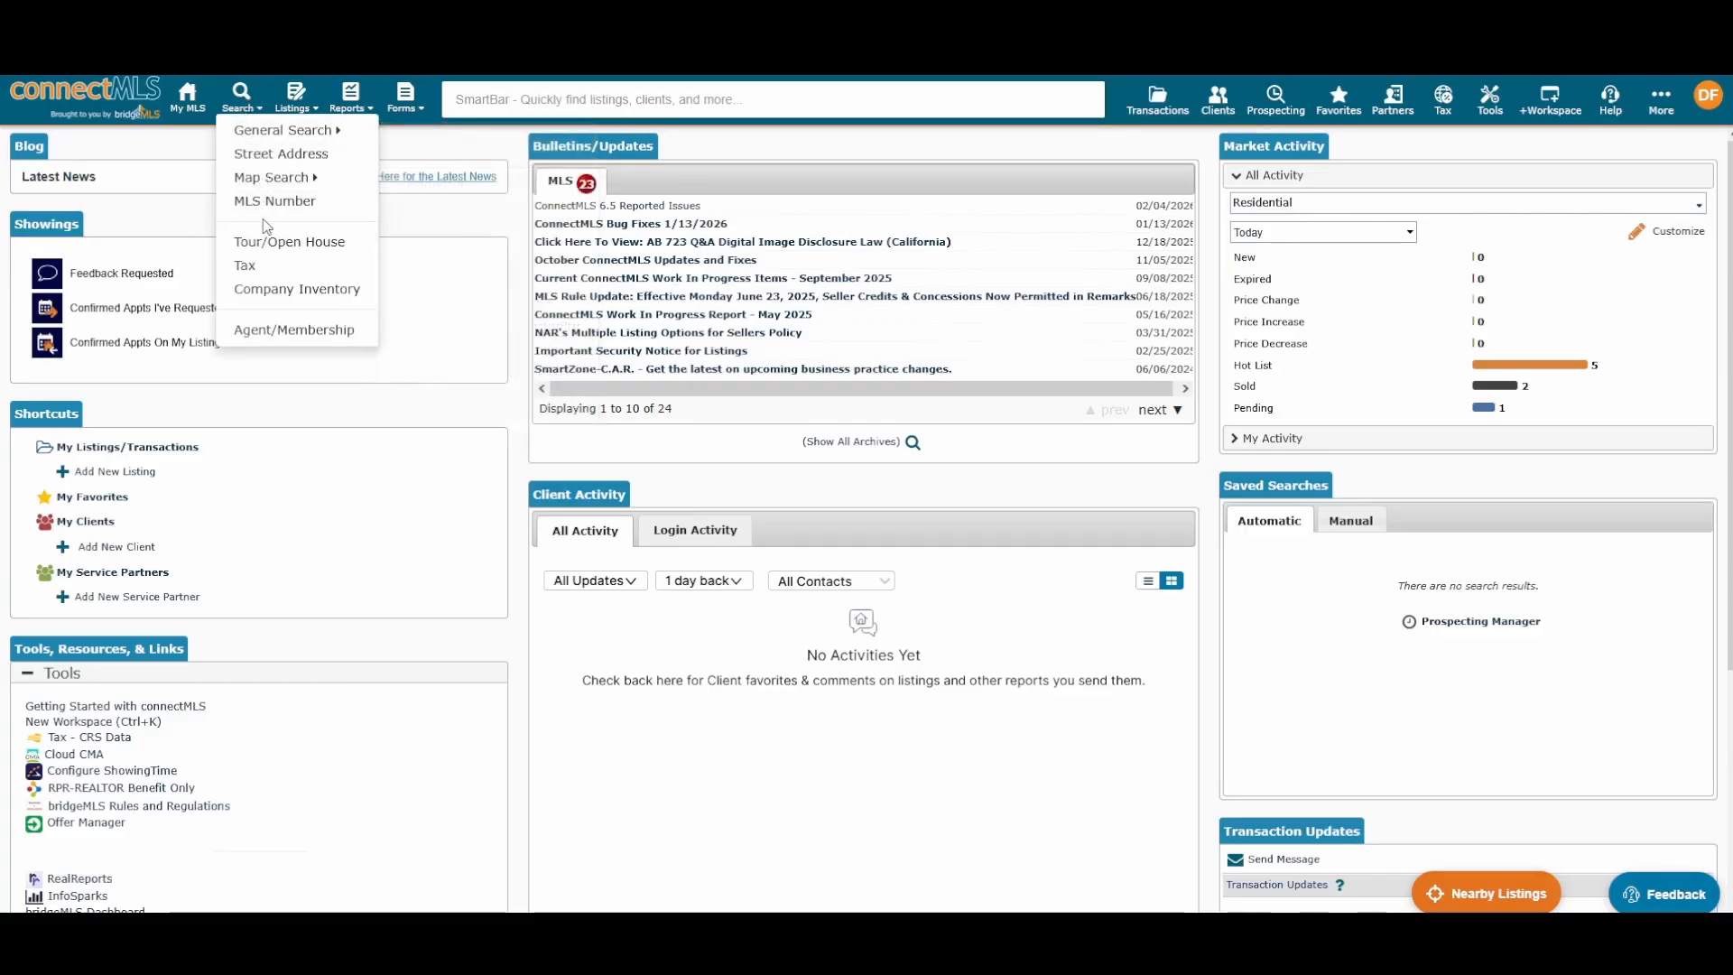
{"action": "mouse_move", "coordinate": [267, 133]}
{"action": "mouse_move", "coordinate": [328, 135]}
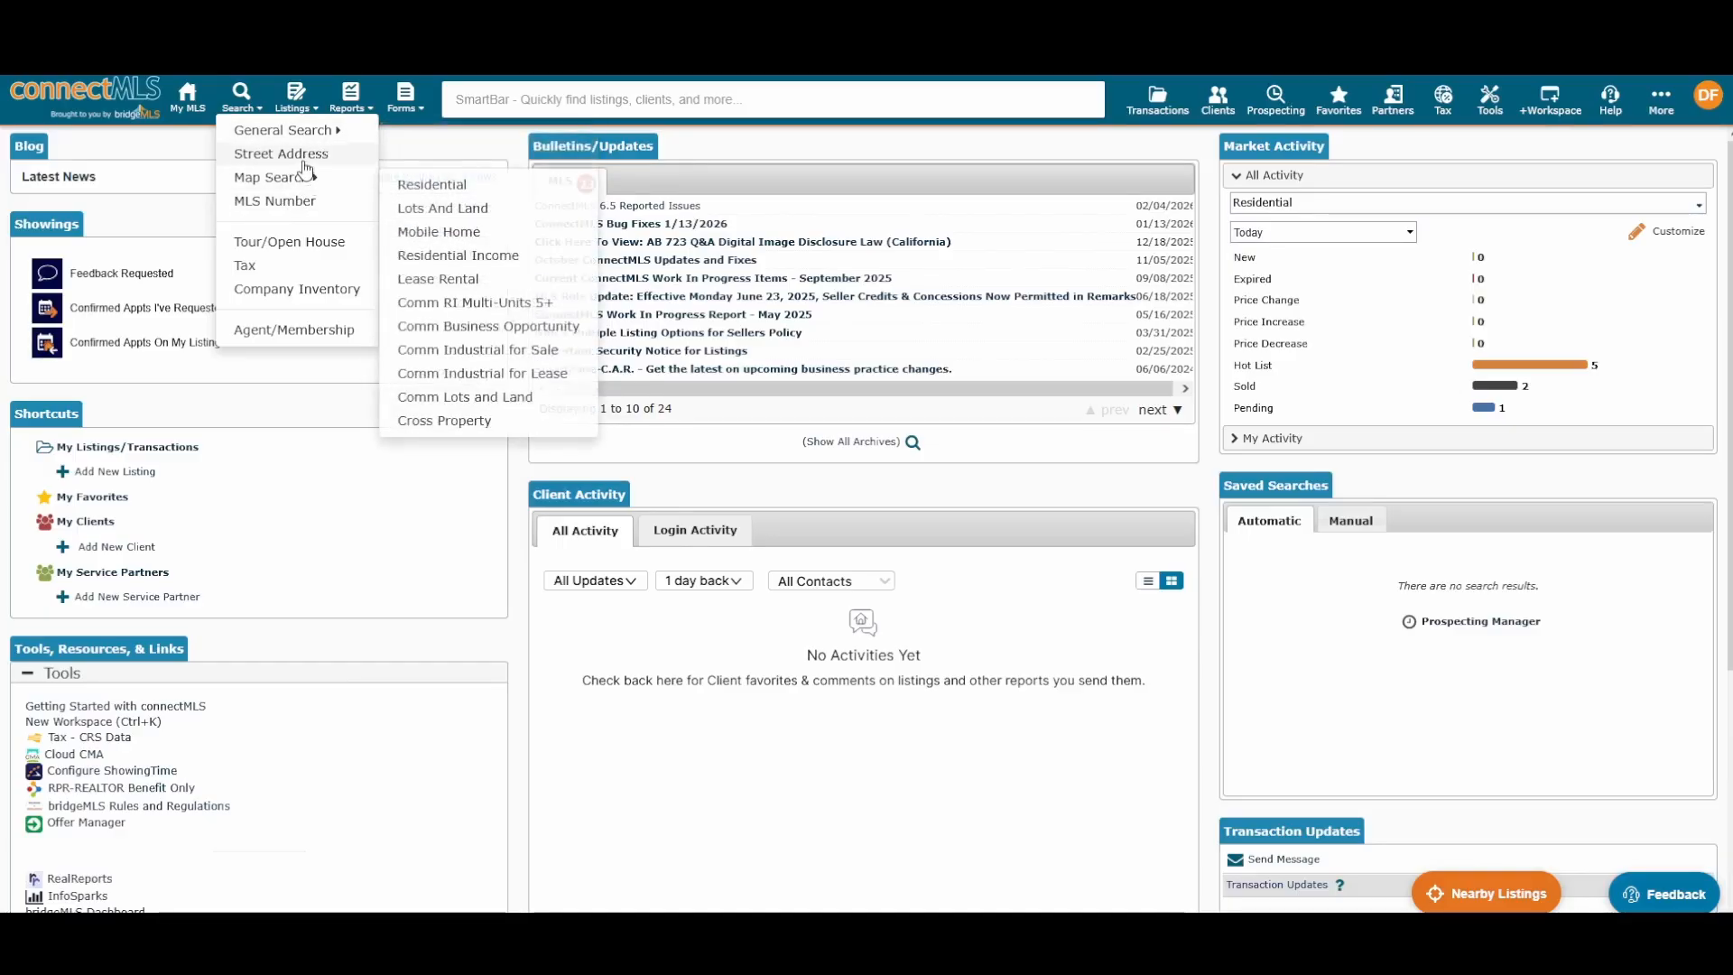
{"action": "mouse_move", "coordinate": [298, 176]}
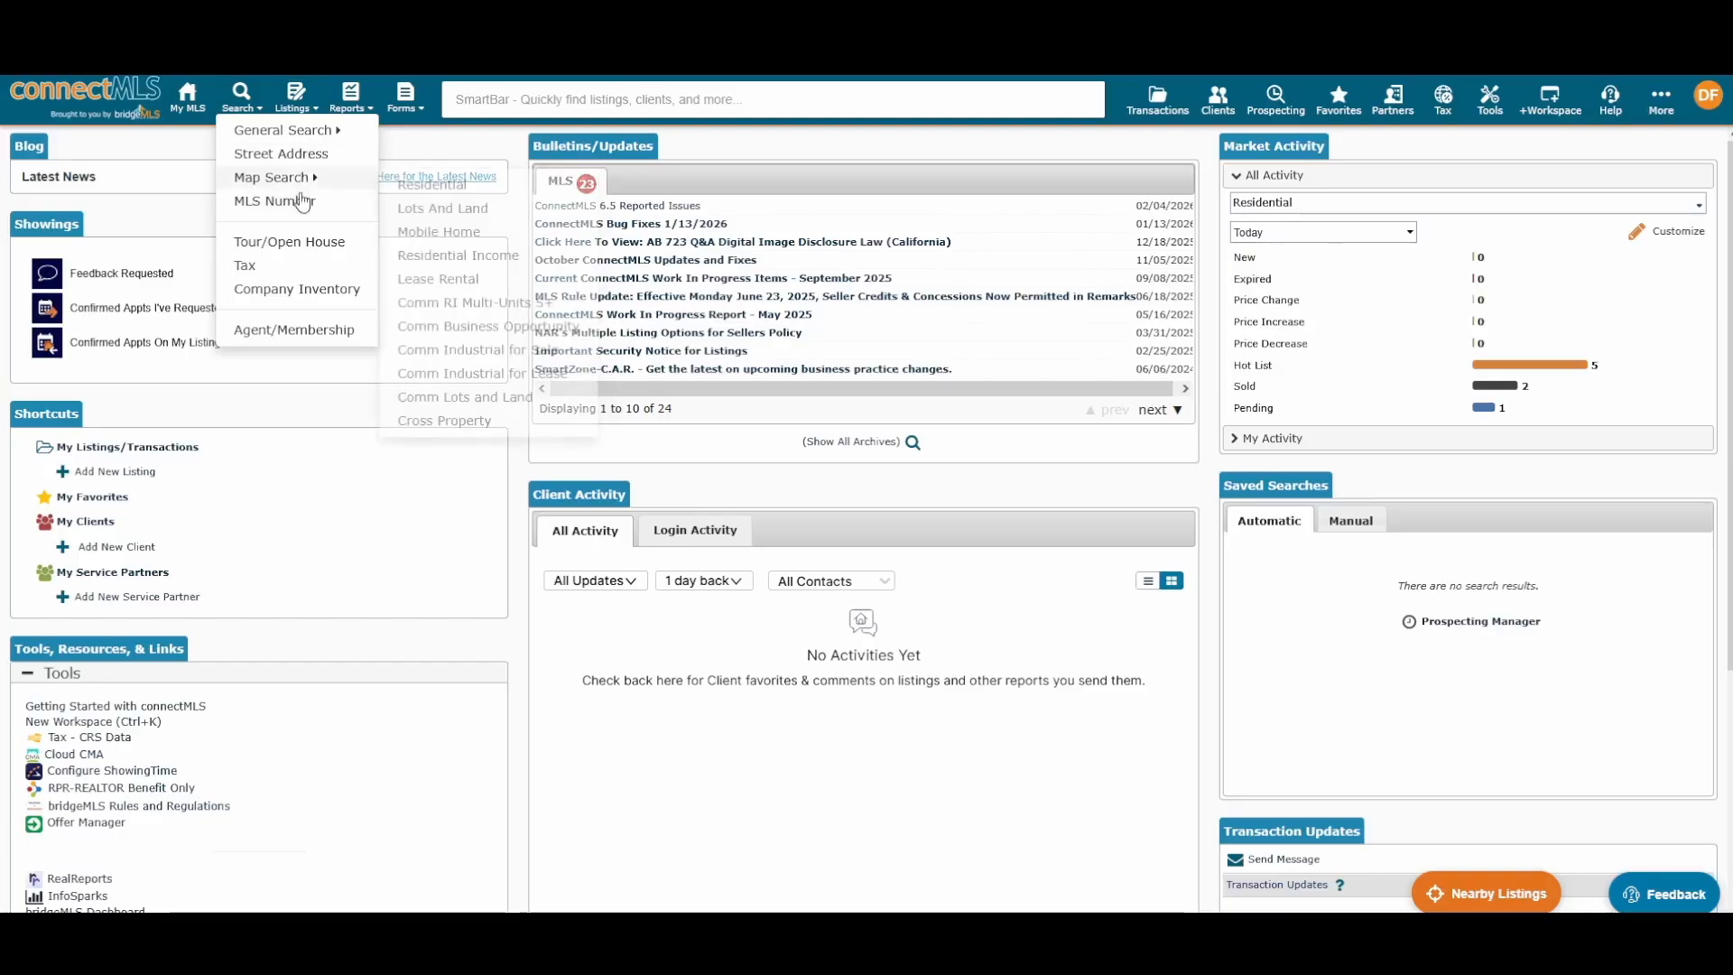
Step: Open the Residential search form and point out its Data Source field
{"action": "left_click", "coordinate": [282, 201]}
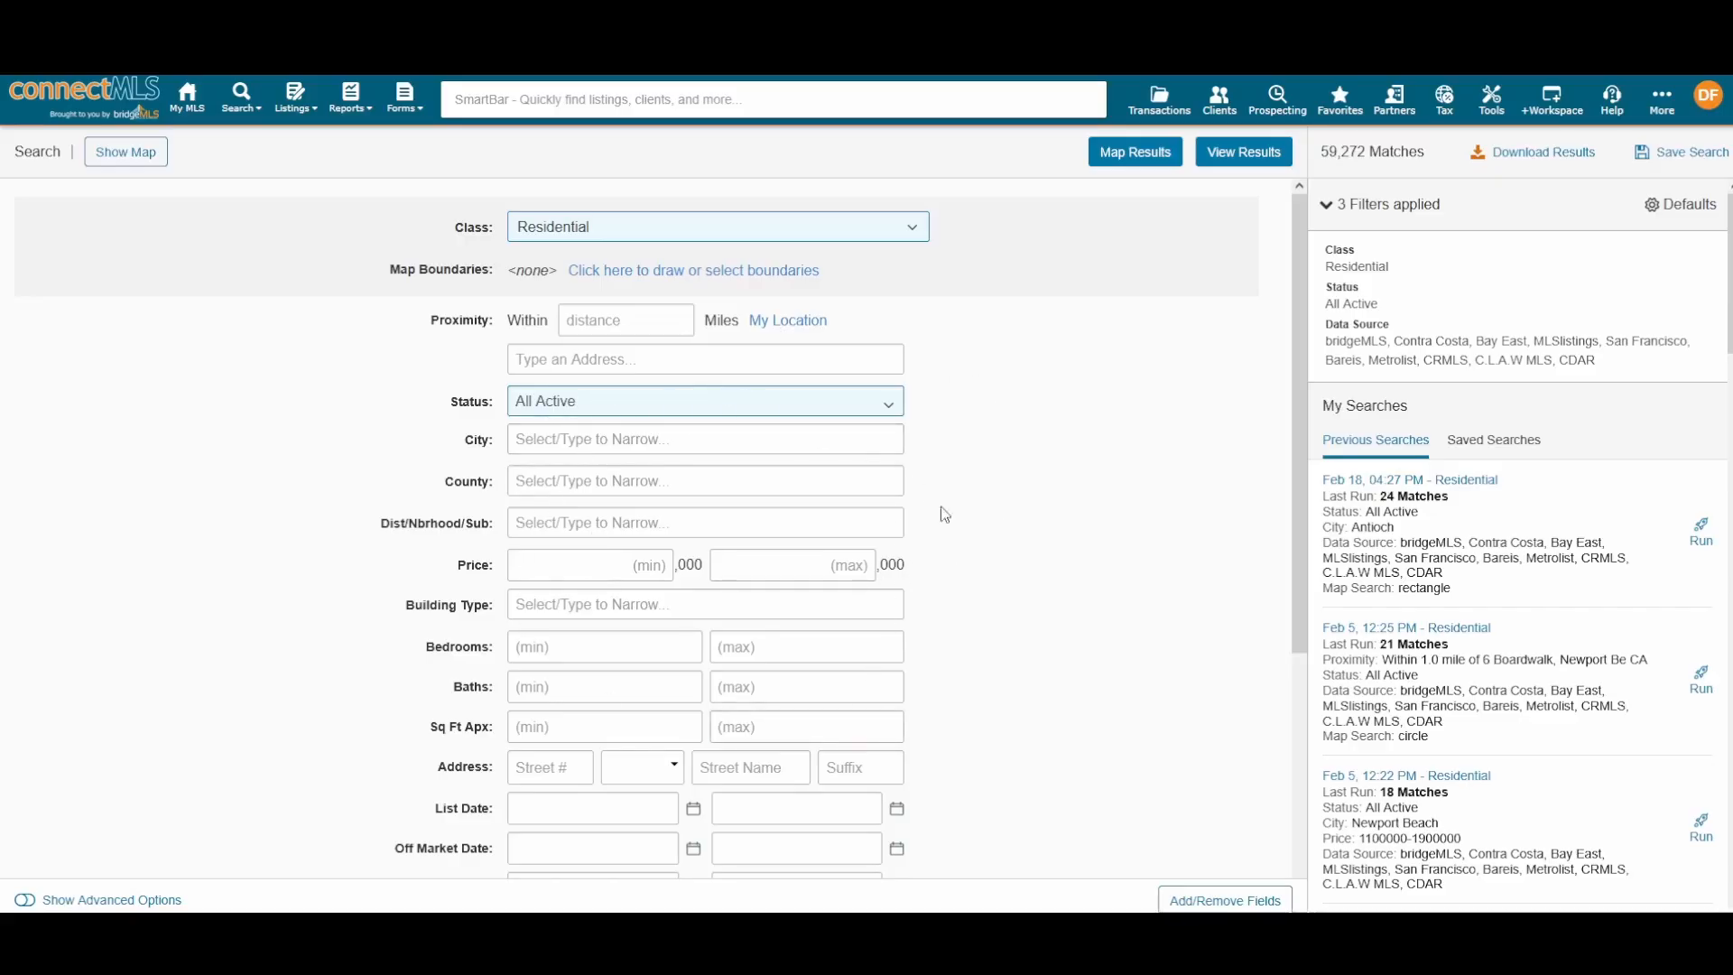
{"action": "scroll", "coordinate": [939, 574], "scroll_direction": "down", "scroll_amount": 5}
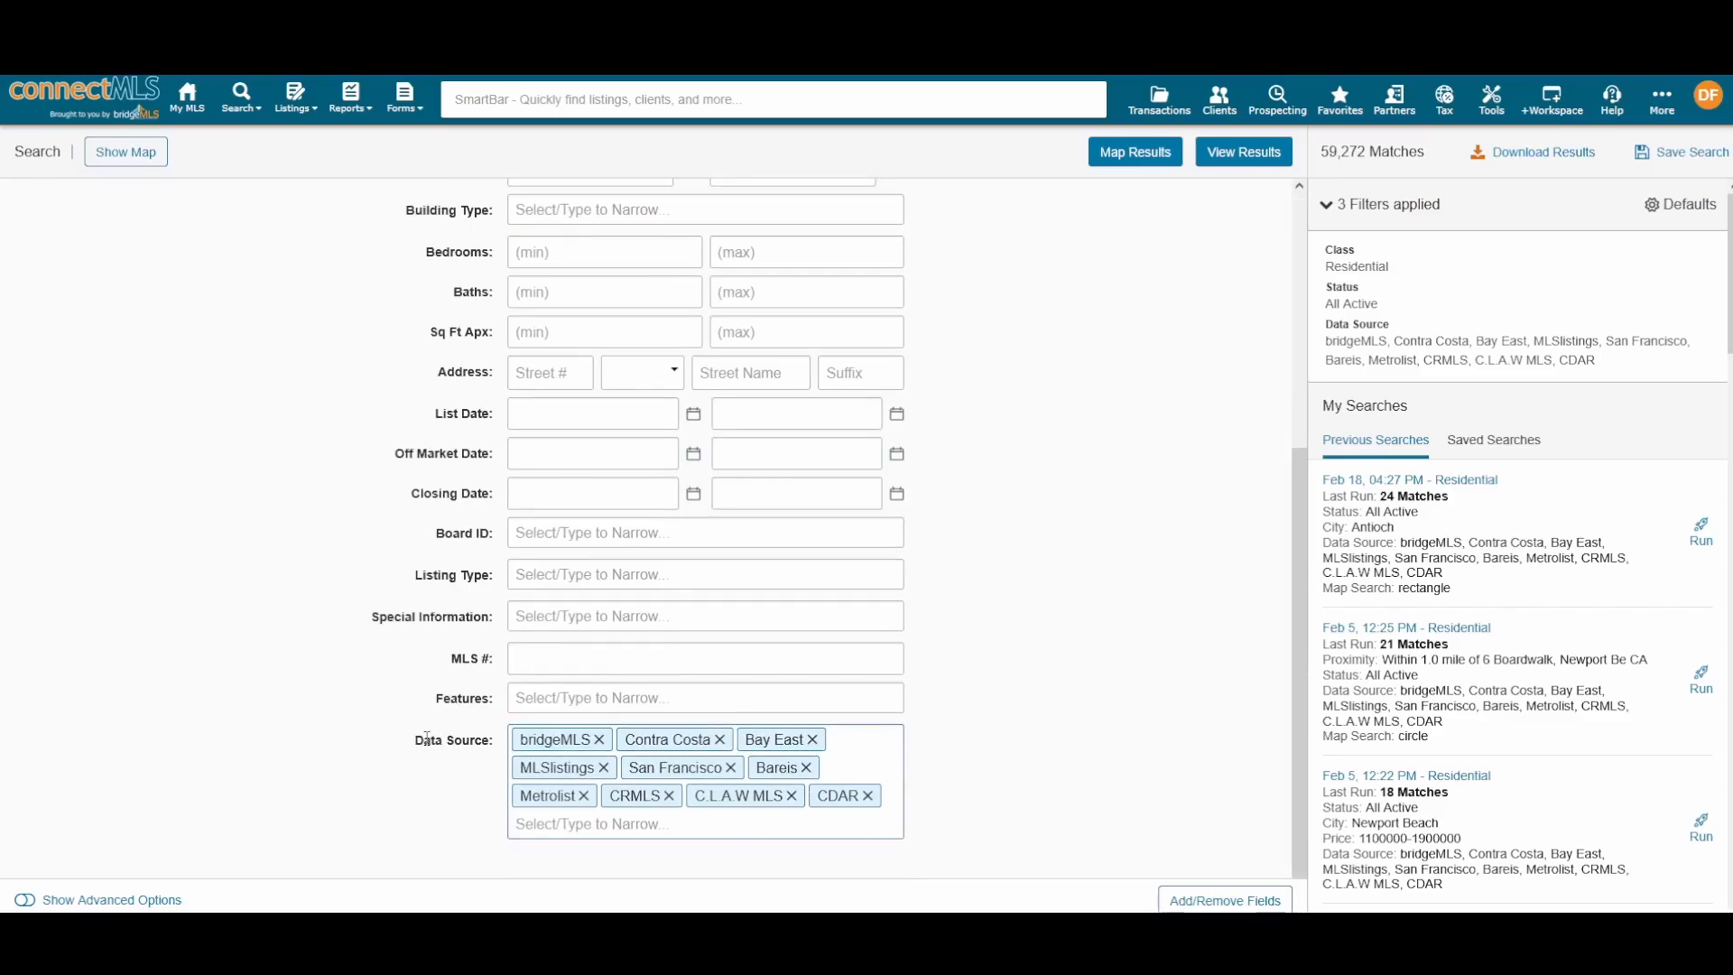
{"action": "triple_click", "coordinate": [427, 739]}
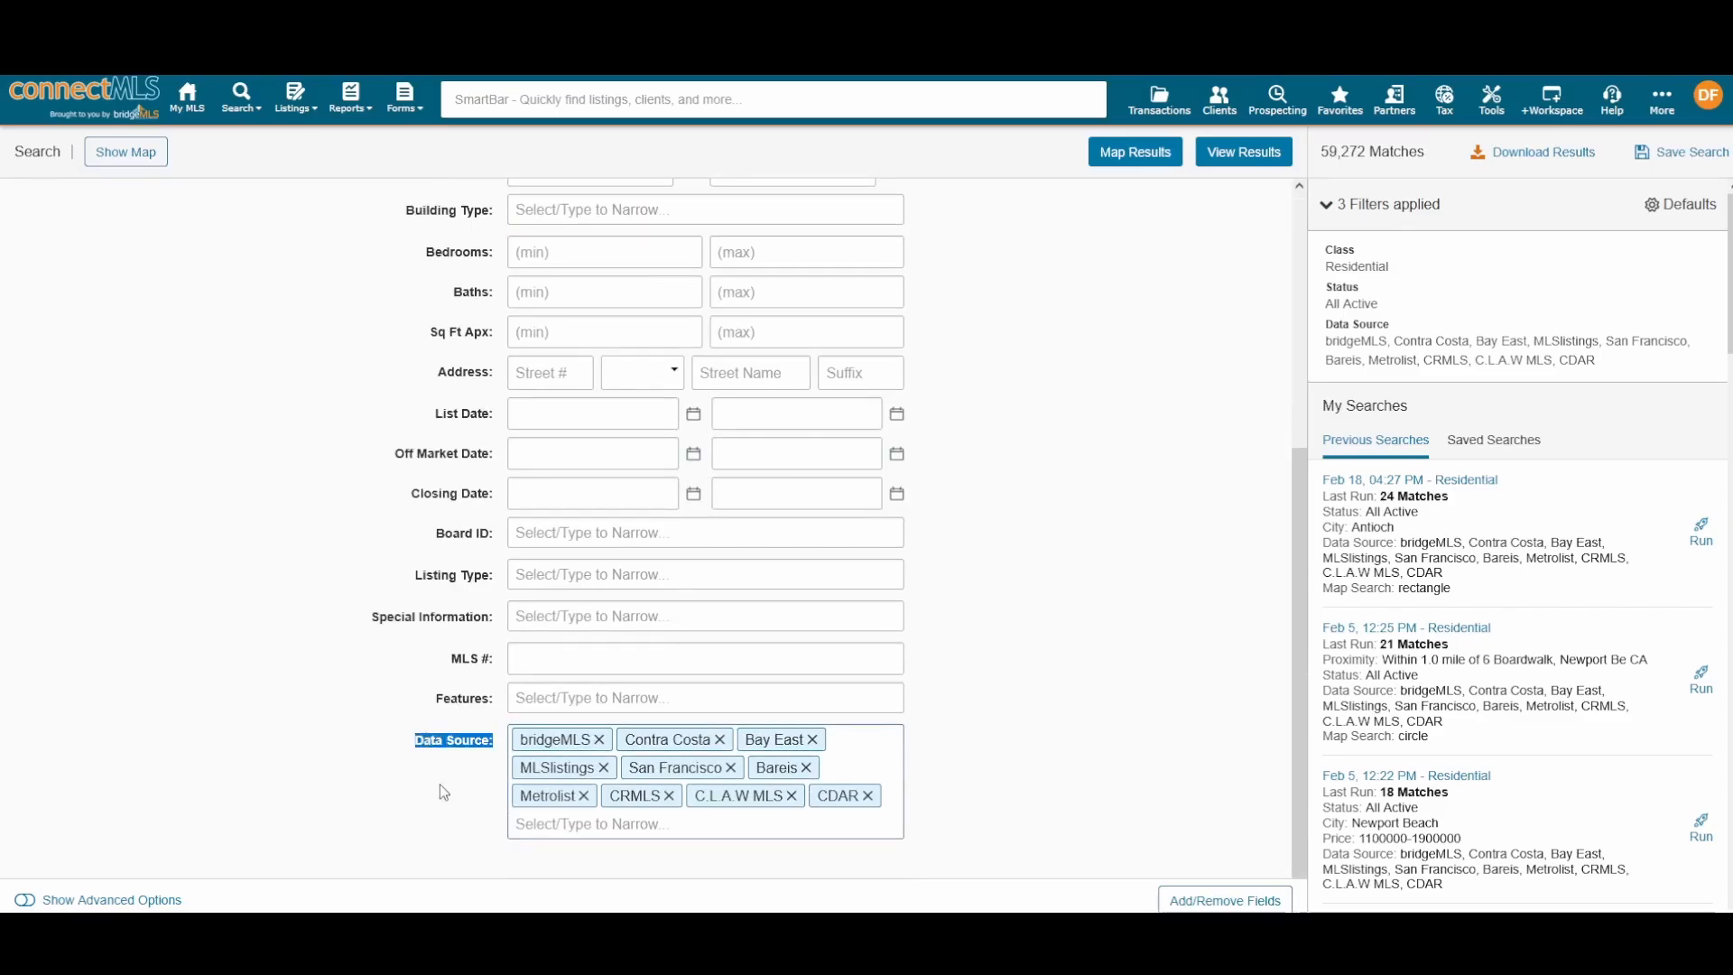
{"action": "left_click", "coordinate": [441, 784]}
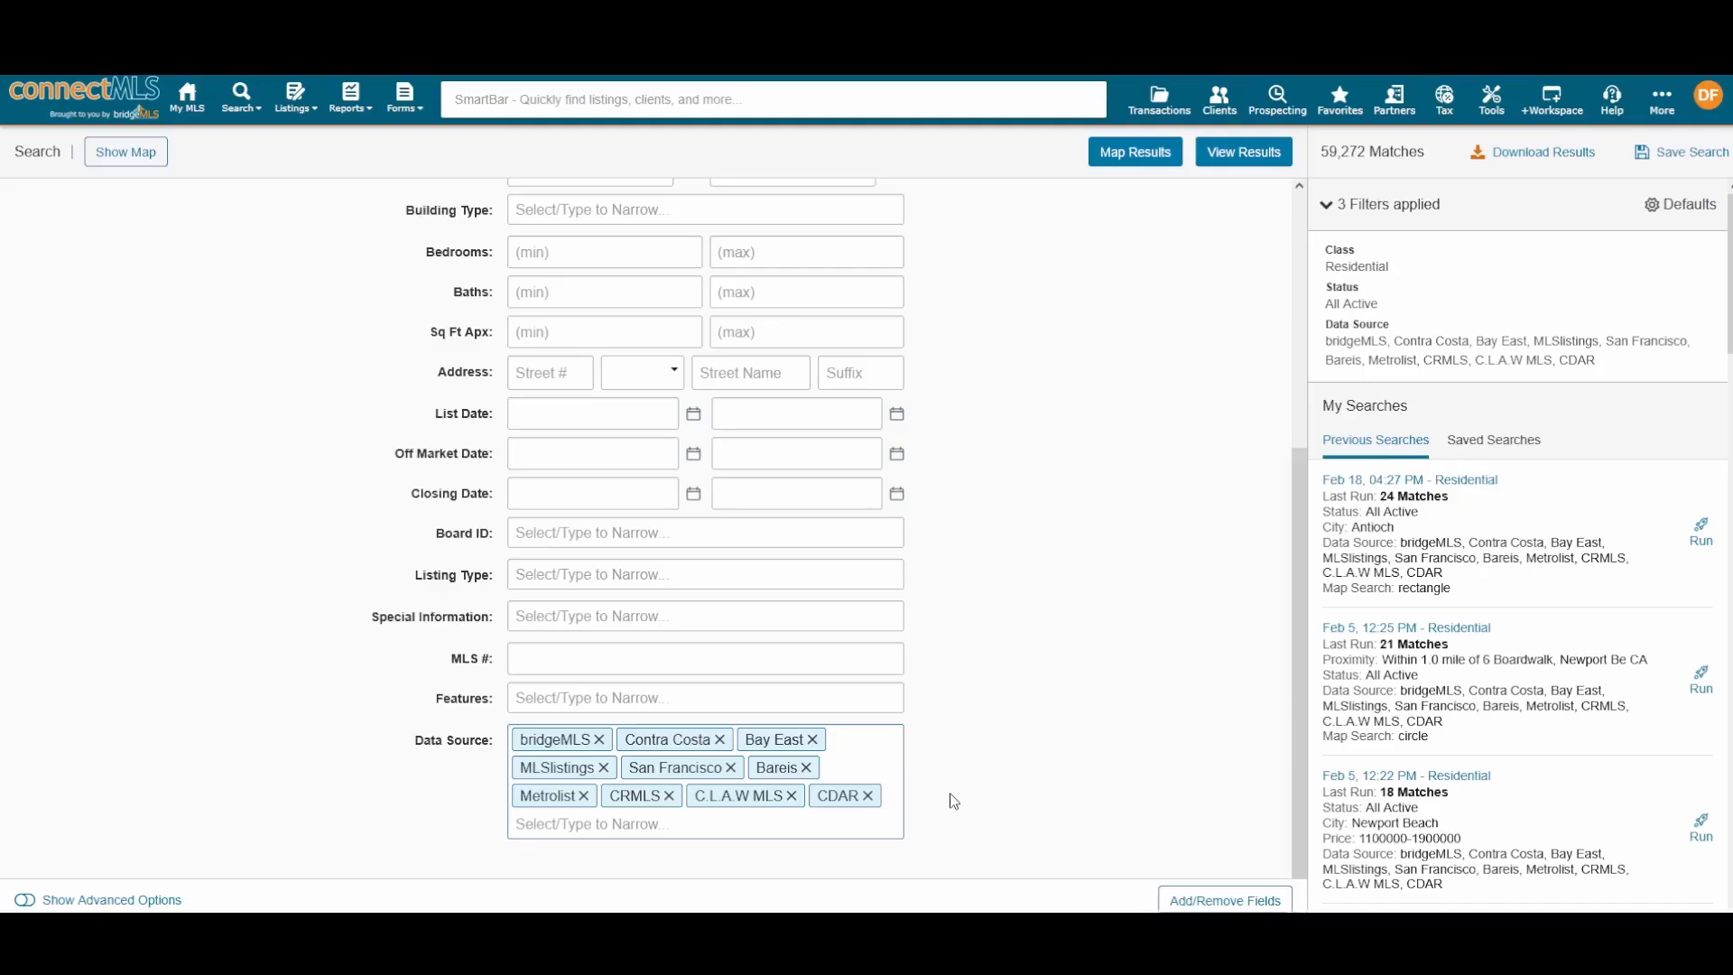
Step: Scroll up and down through the Residential search form's filter fields
{"action": "scroll", "coordinate": [933, 577], "scroll_direction": "up", "scroll_amount": 4}
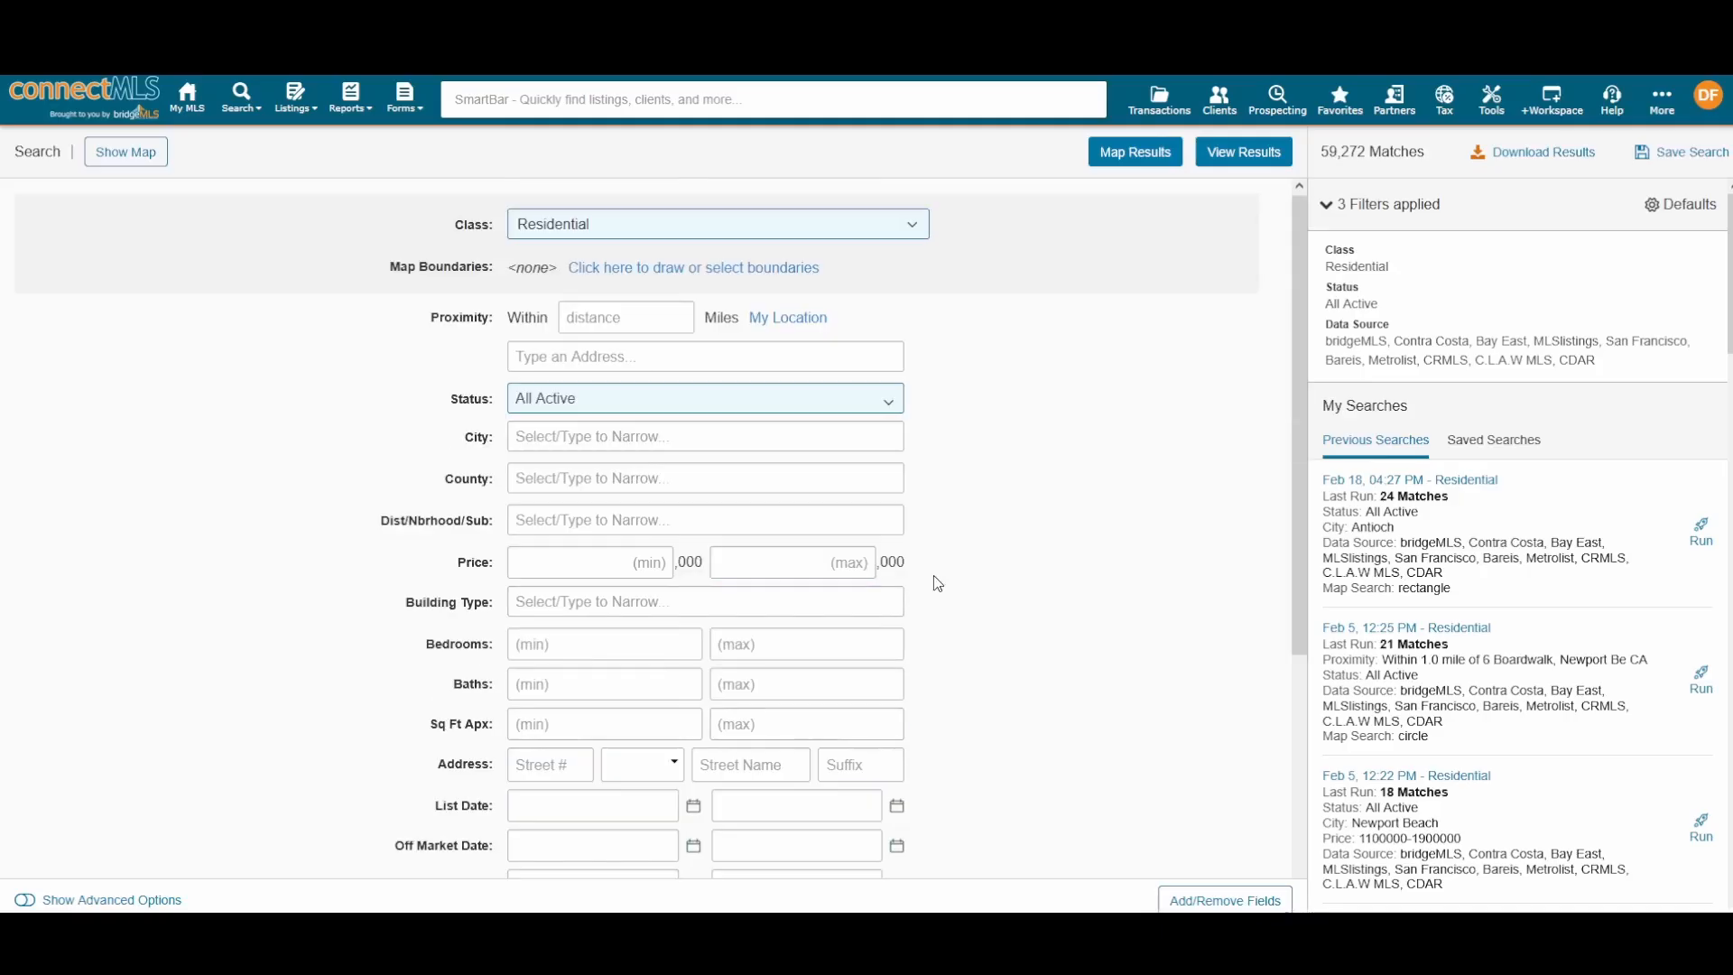
{"action": "scroll", "coordinate": [933, 574], "scroll_direction": "down", "scroll_amount": 4}
{"action": "scroll", "coordinate": [1016, 599], "scroll_direction": "up", "scroll_amount": 3}
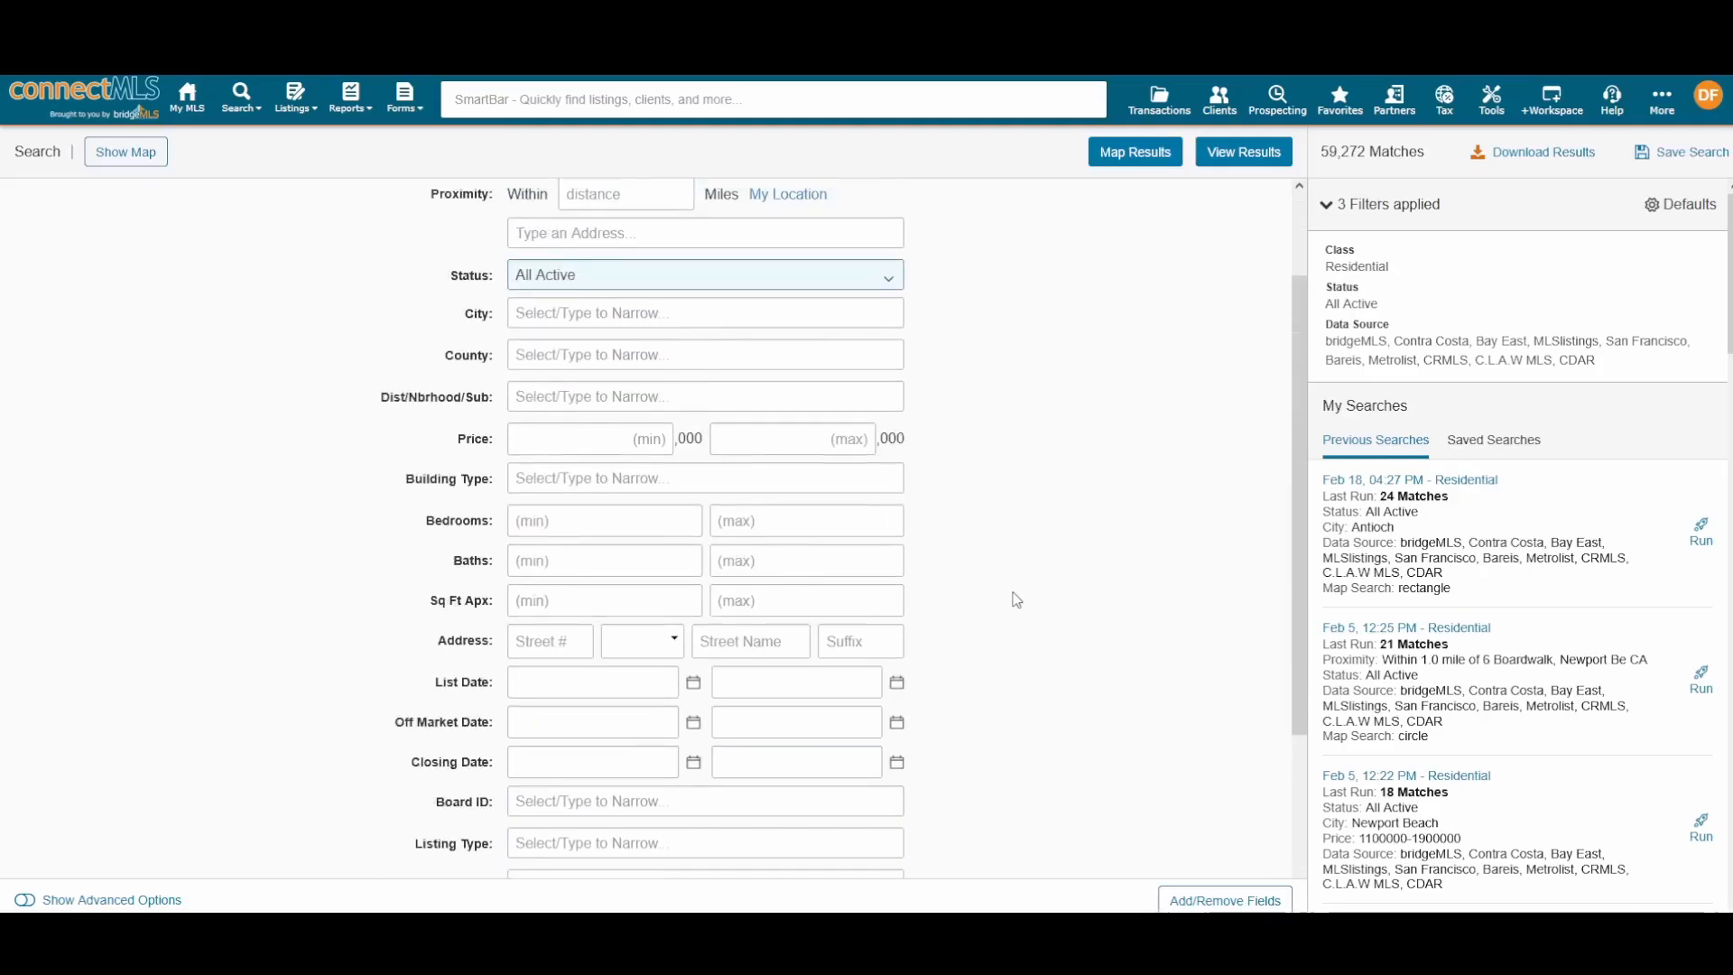
{"action": "scroll", "coordinate": [1015, 600], "scroll_direction": "up", "scroll_amount": 2}
{"action": "scroll", "coordinate": [1011, 596], "scroll_direction": "down", "scroll_amount": 3}
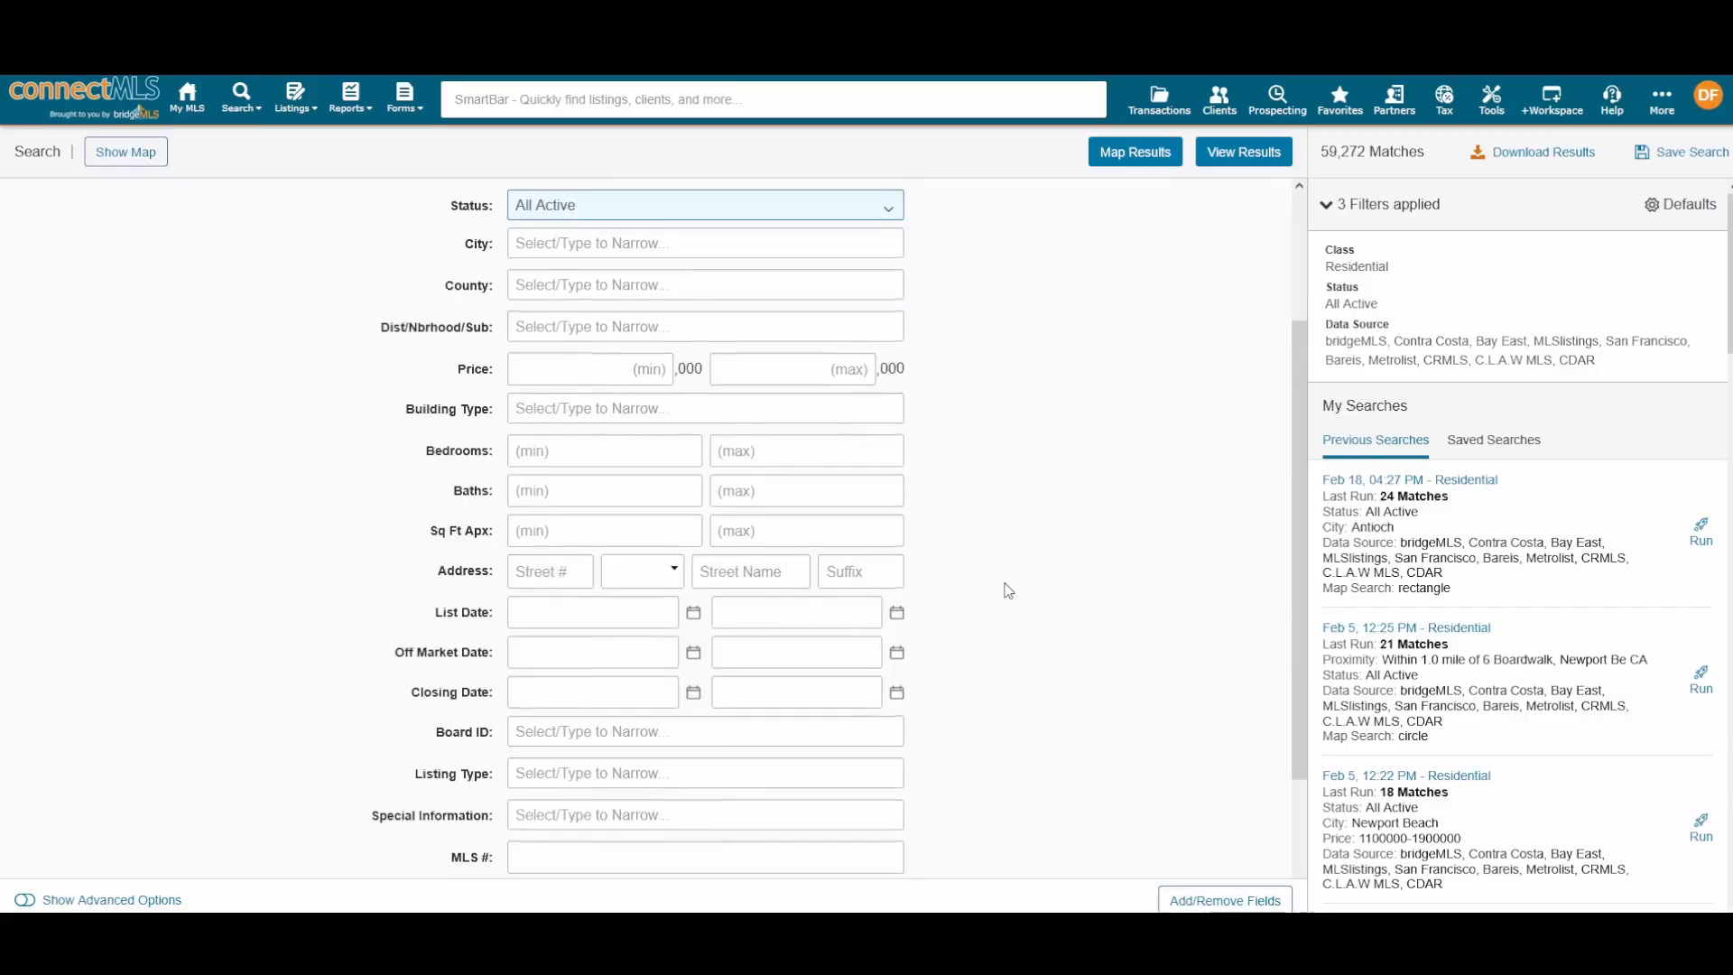
{"action": "scroll", "coordinate": [1008, 590], "scroll_direction": "down", "scroll_amount": 2}
{"action": "scroll", "coordinate": [1008, 590], "scroll_direction": "up", "scroll_amount": 3}
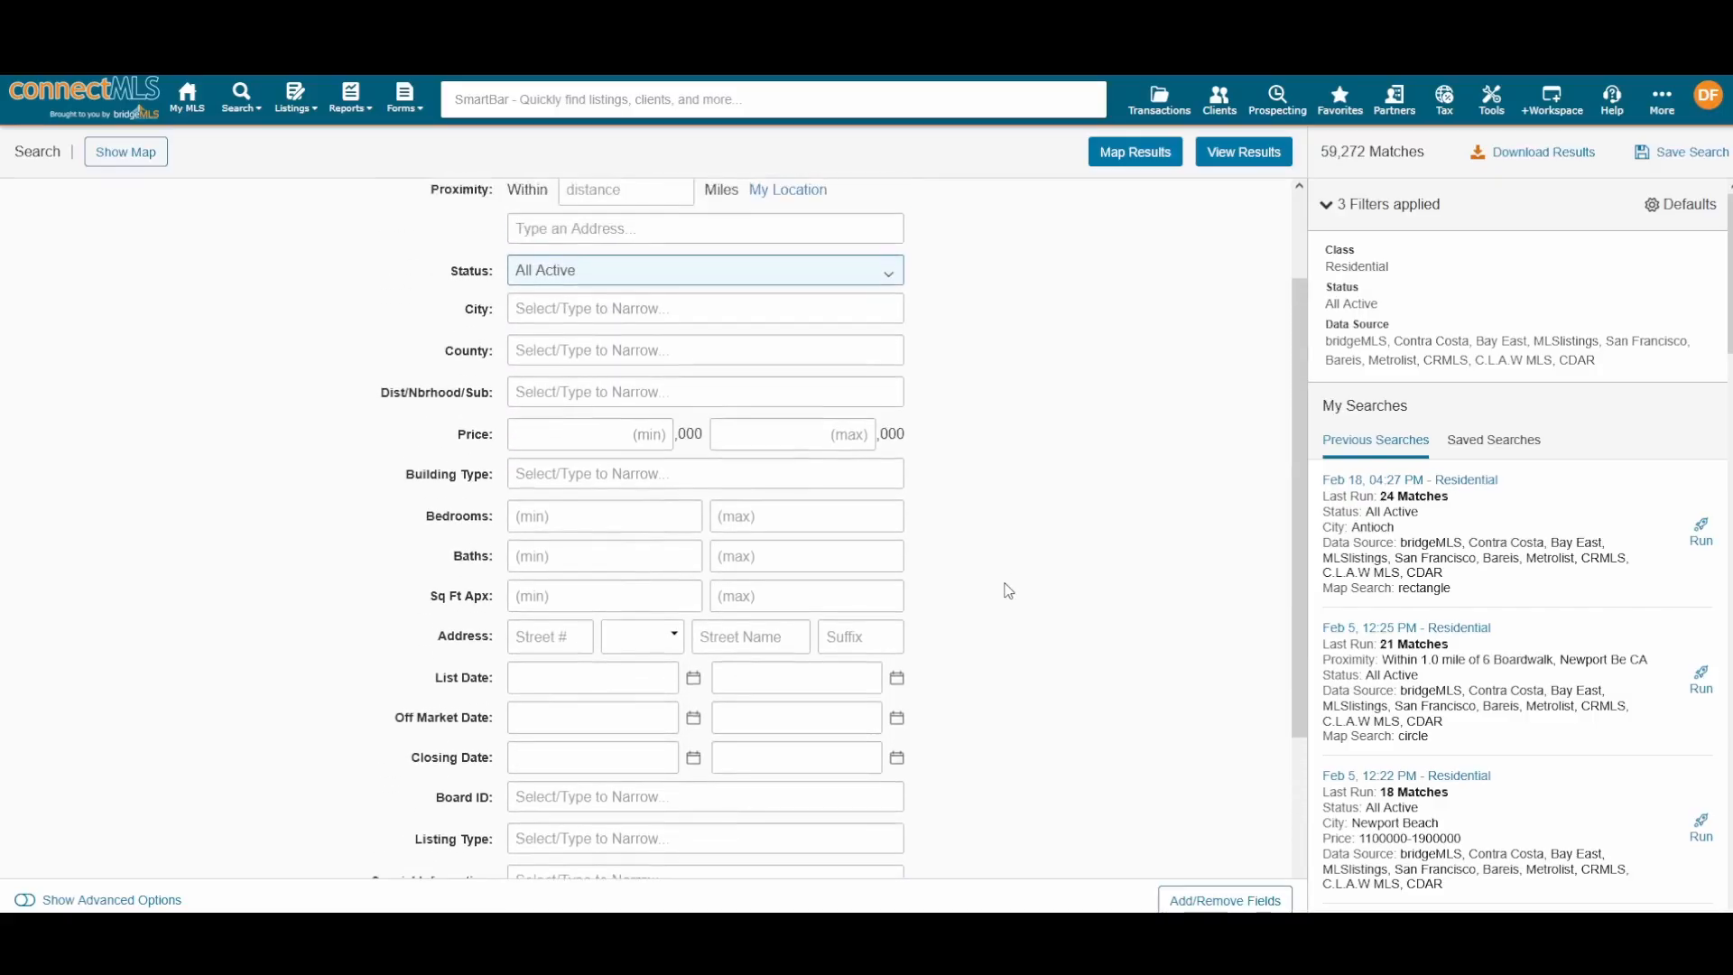
{"action": "scroll", "coordinate": [1008, 590], "scroll_direction": "up", "scroll_amount": 1}
{"action": "scroll", "coordinate": [1008, 590], "scroll_direction": "down", "scroll_amount": 2}
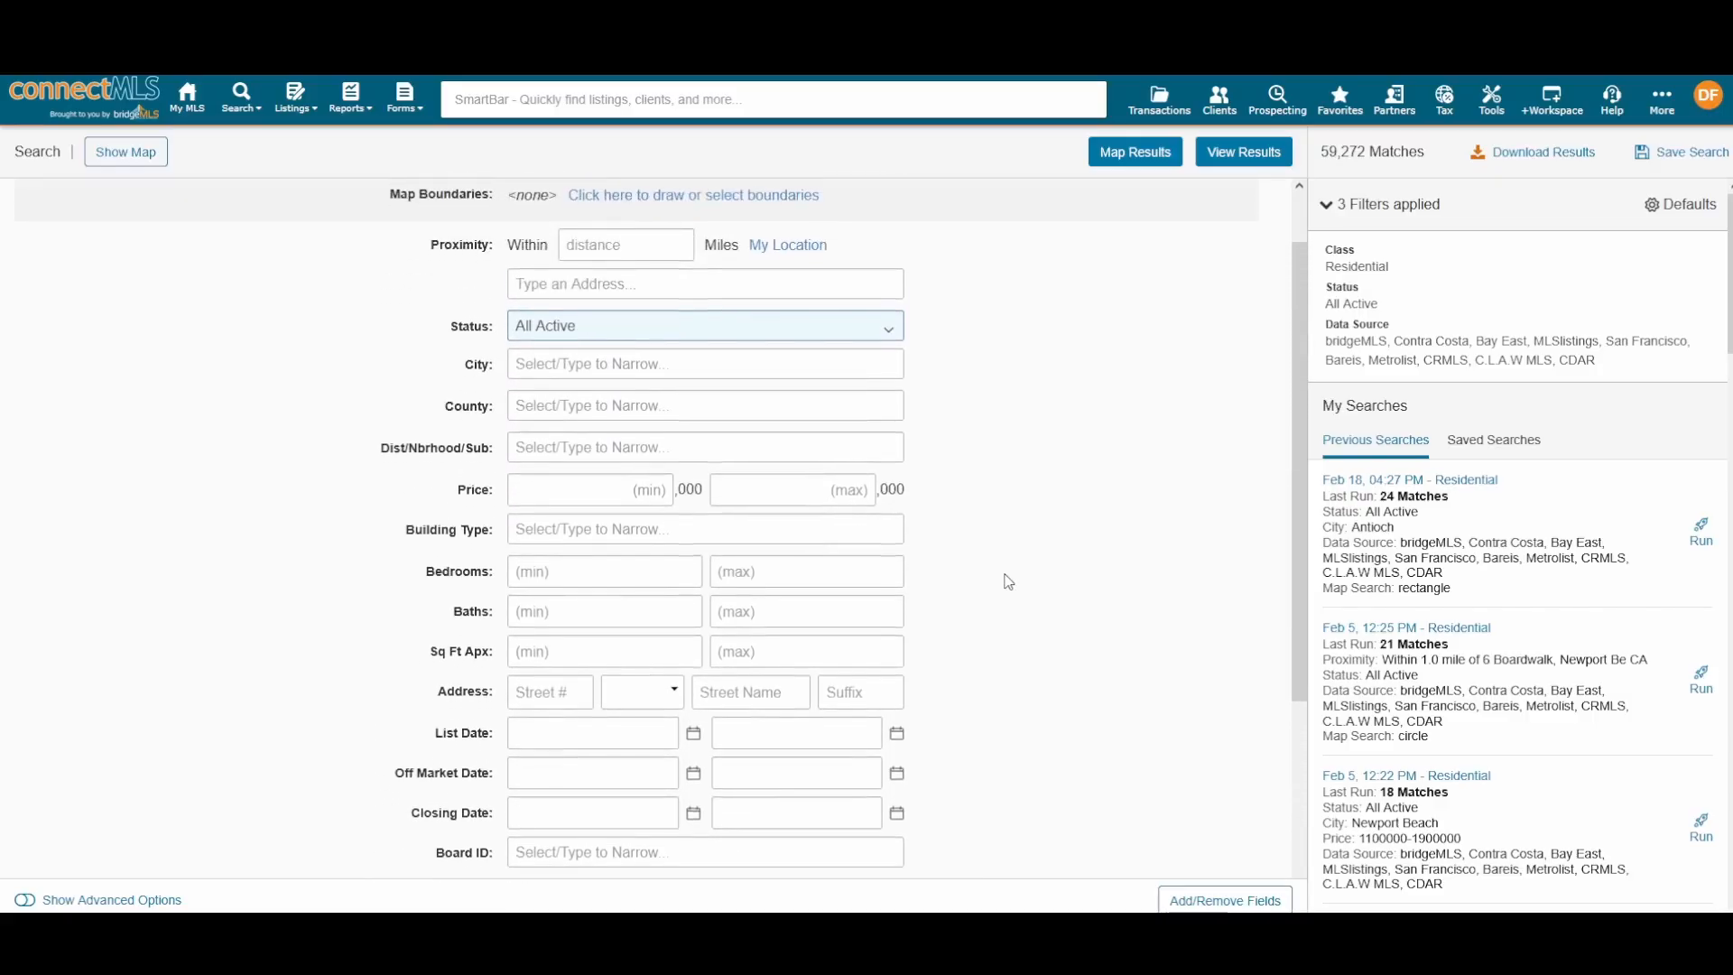
{"action": "scroll", "coordinate": [1002, 564], "scroll_direction": "down", "scroll_amount": 1}
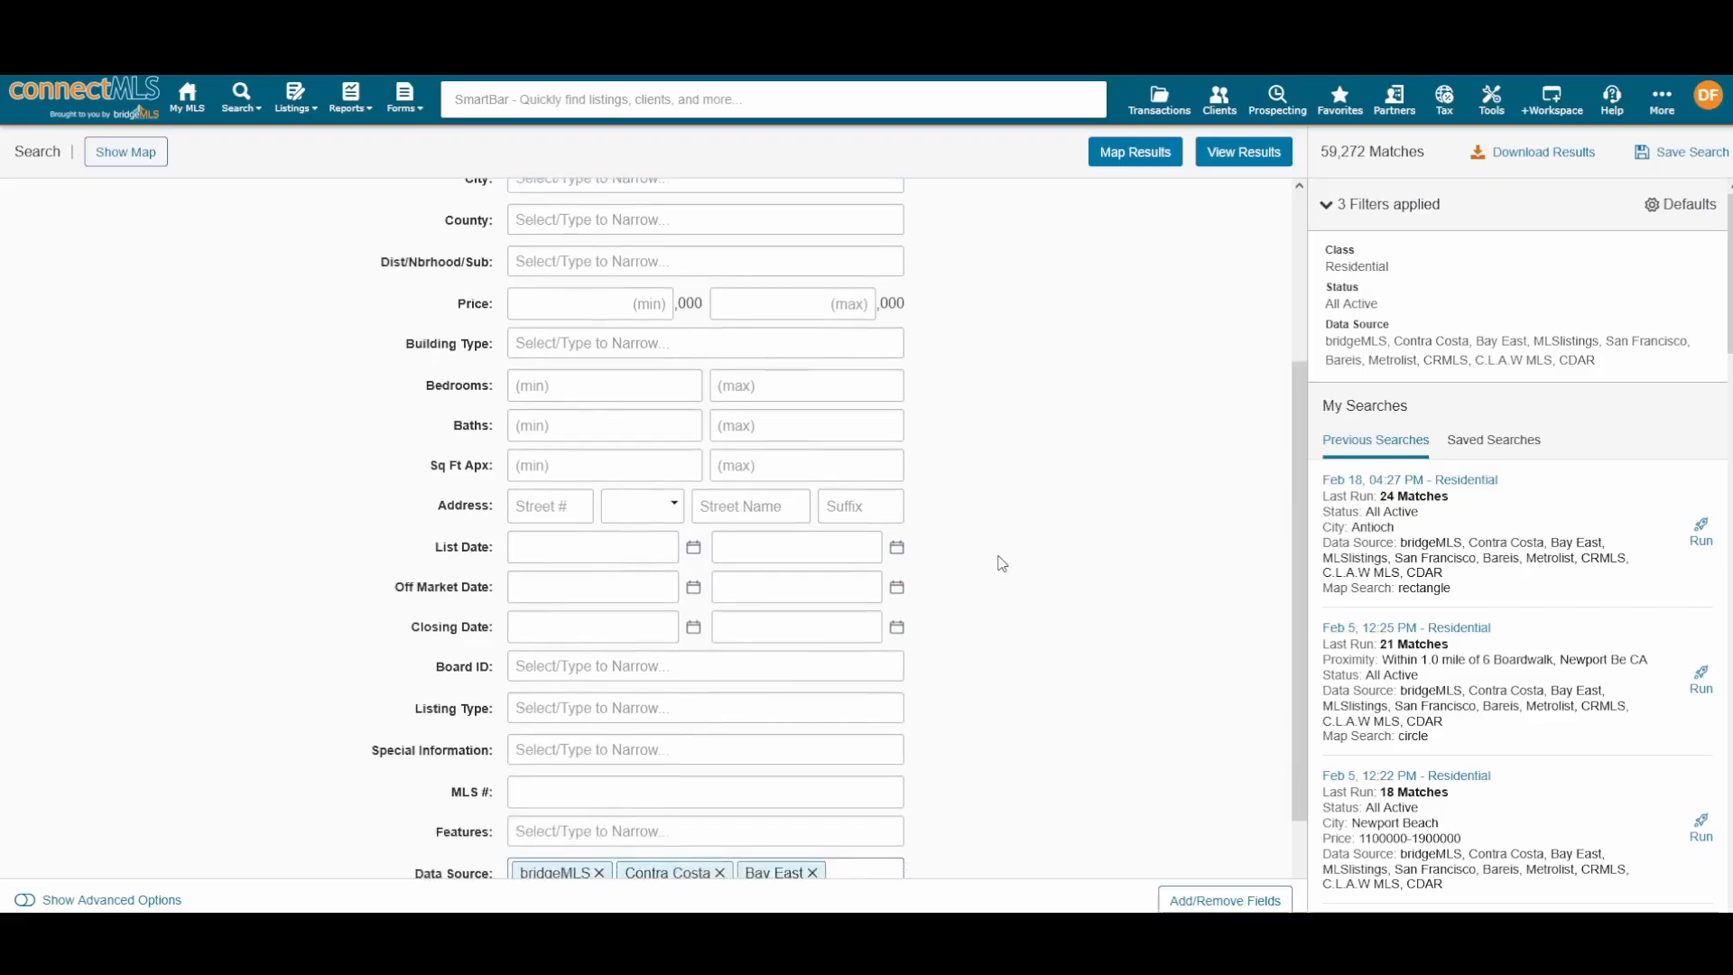
{"action": "scroll", "coordinate": [1001, 563], "scroll_direction": "down", "scroll_amount": 2}
{"action": "scroll", "coordinate": [1002, 560], "scroll_direction": "up", "scroll_amount": 3}
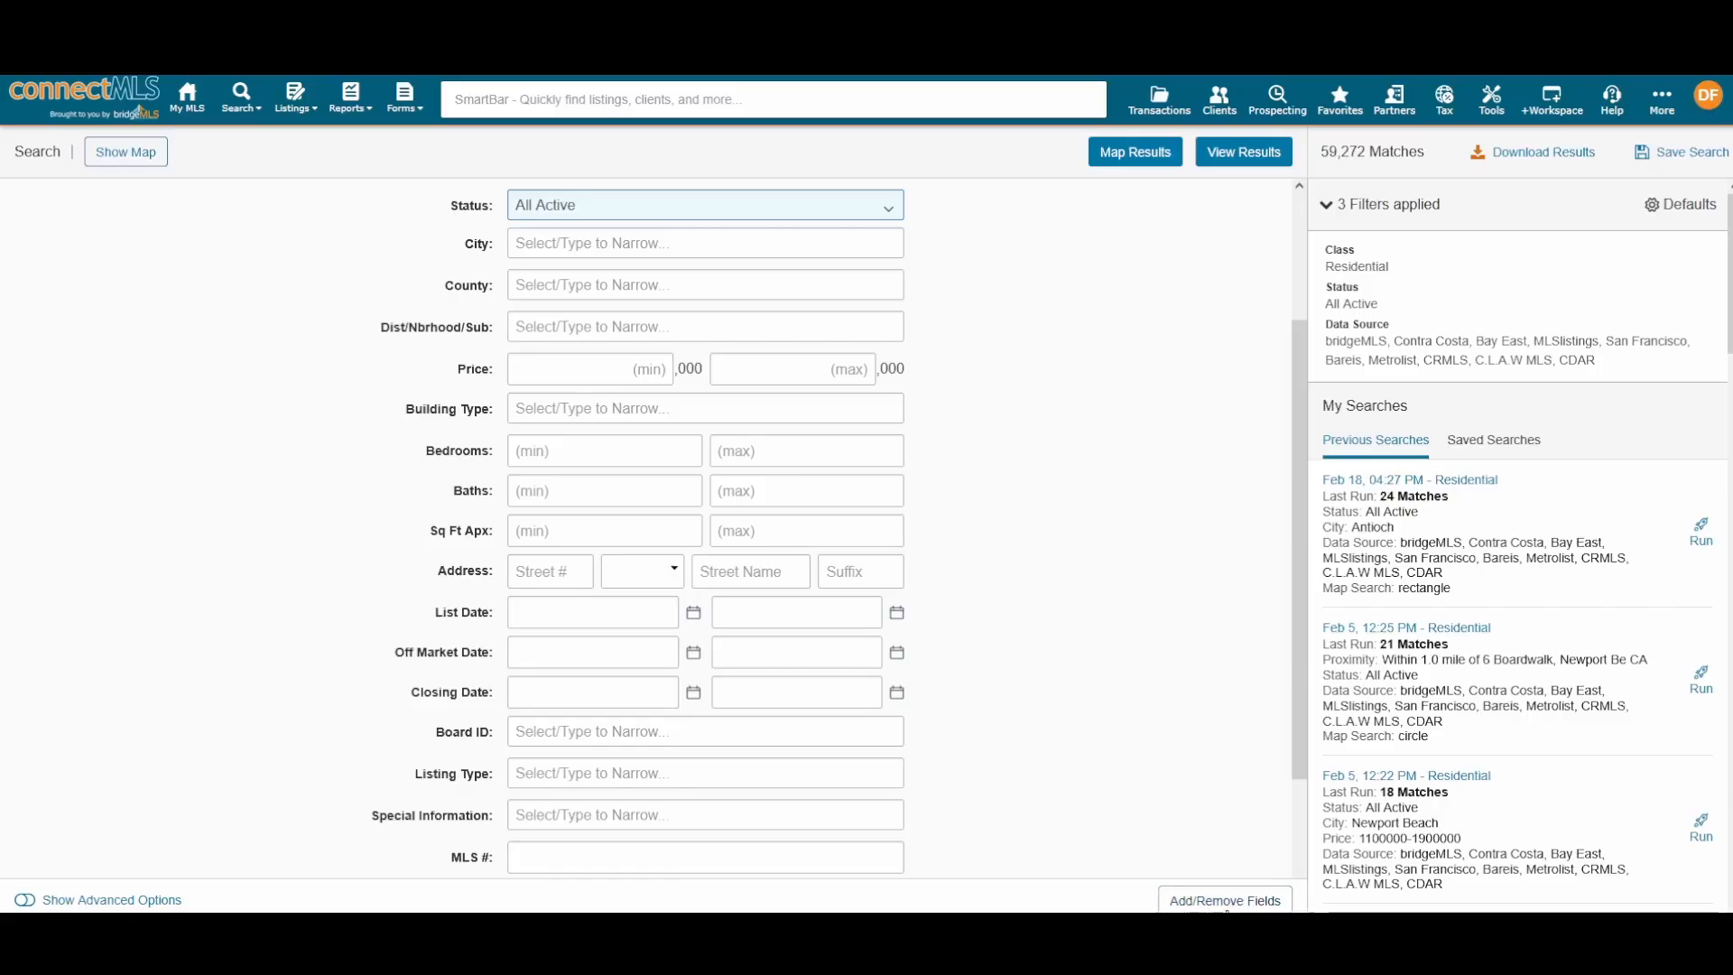
Step: Add the Zip field, place it directly under City, and save the field layout
{"action": "left_click", "coordinate": [1230, 901]}
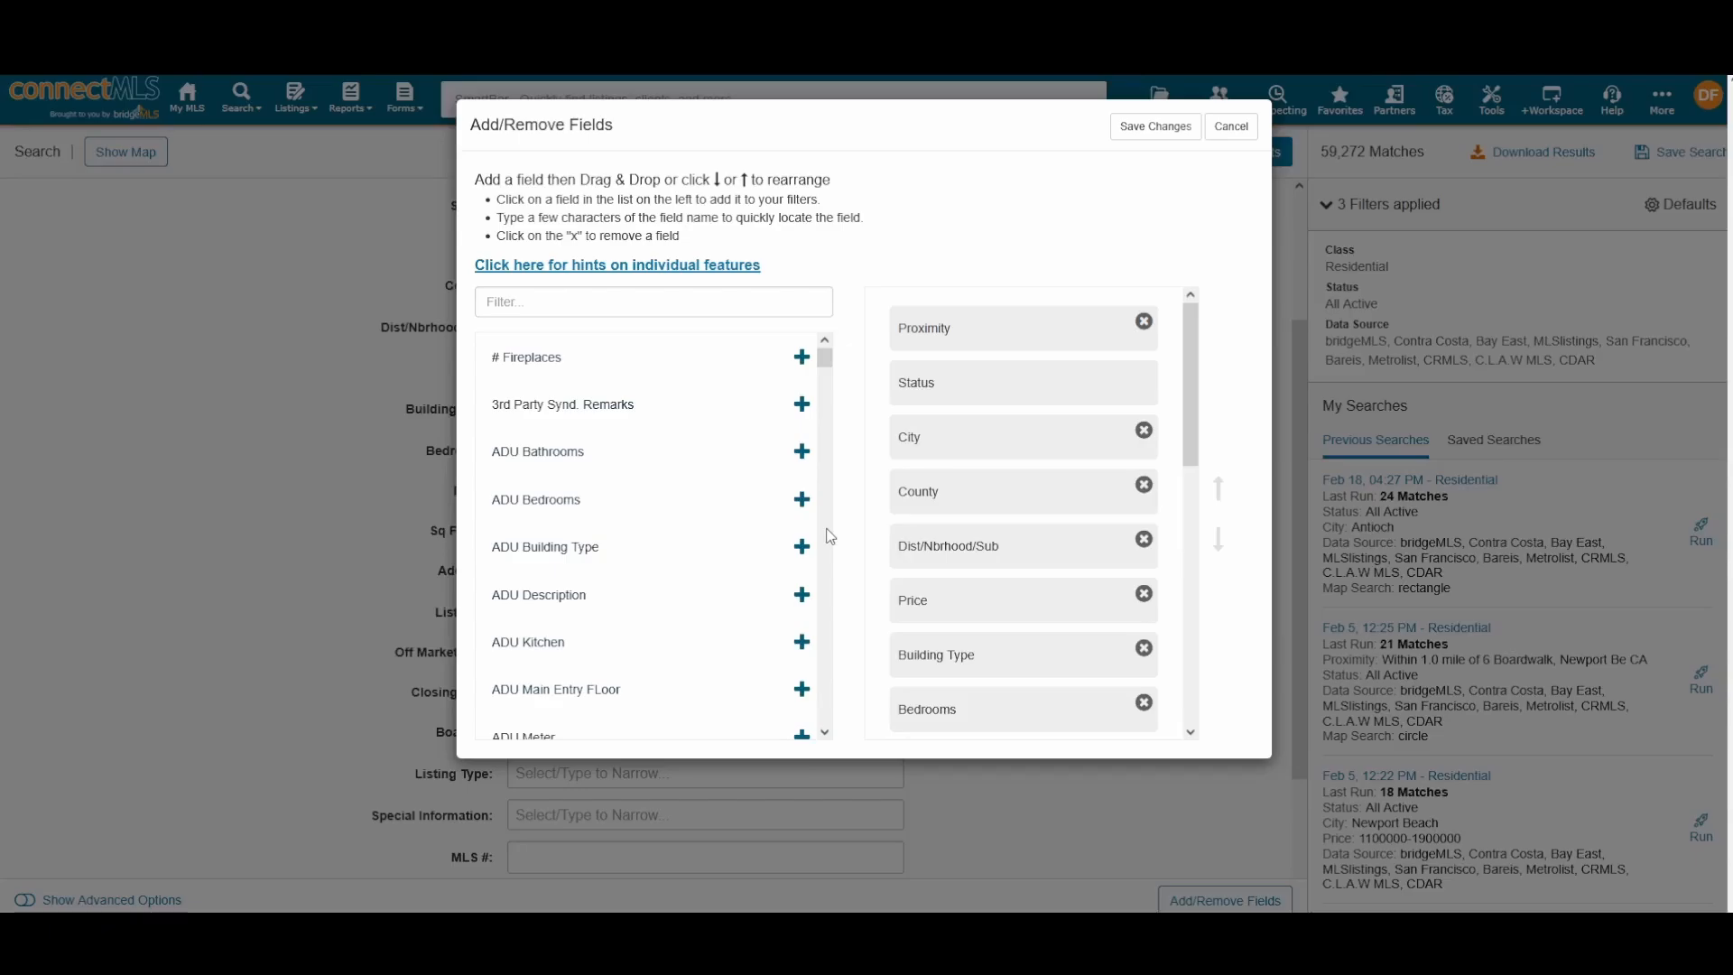
{"action": "scroll", "coordinate": [640, 488], "scroll_direction": "down", "scroll_amount": 10}
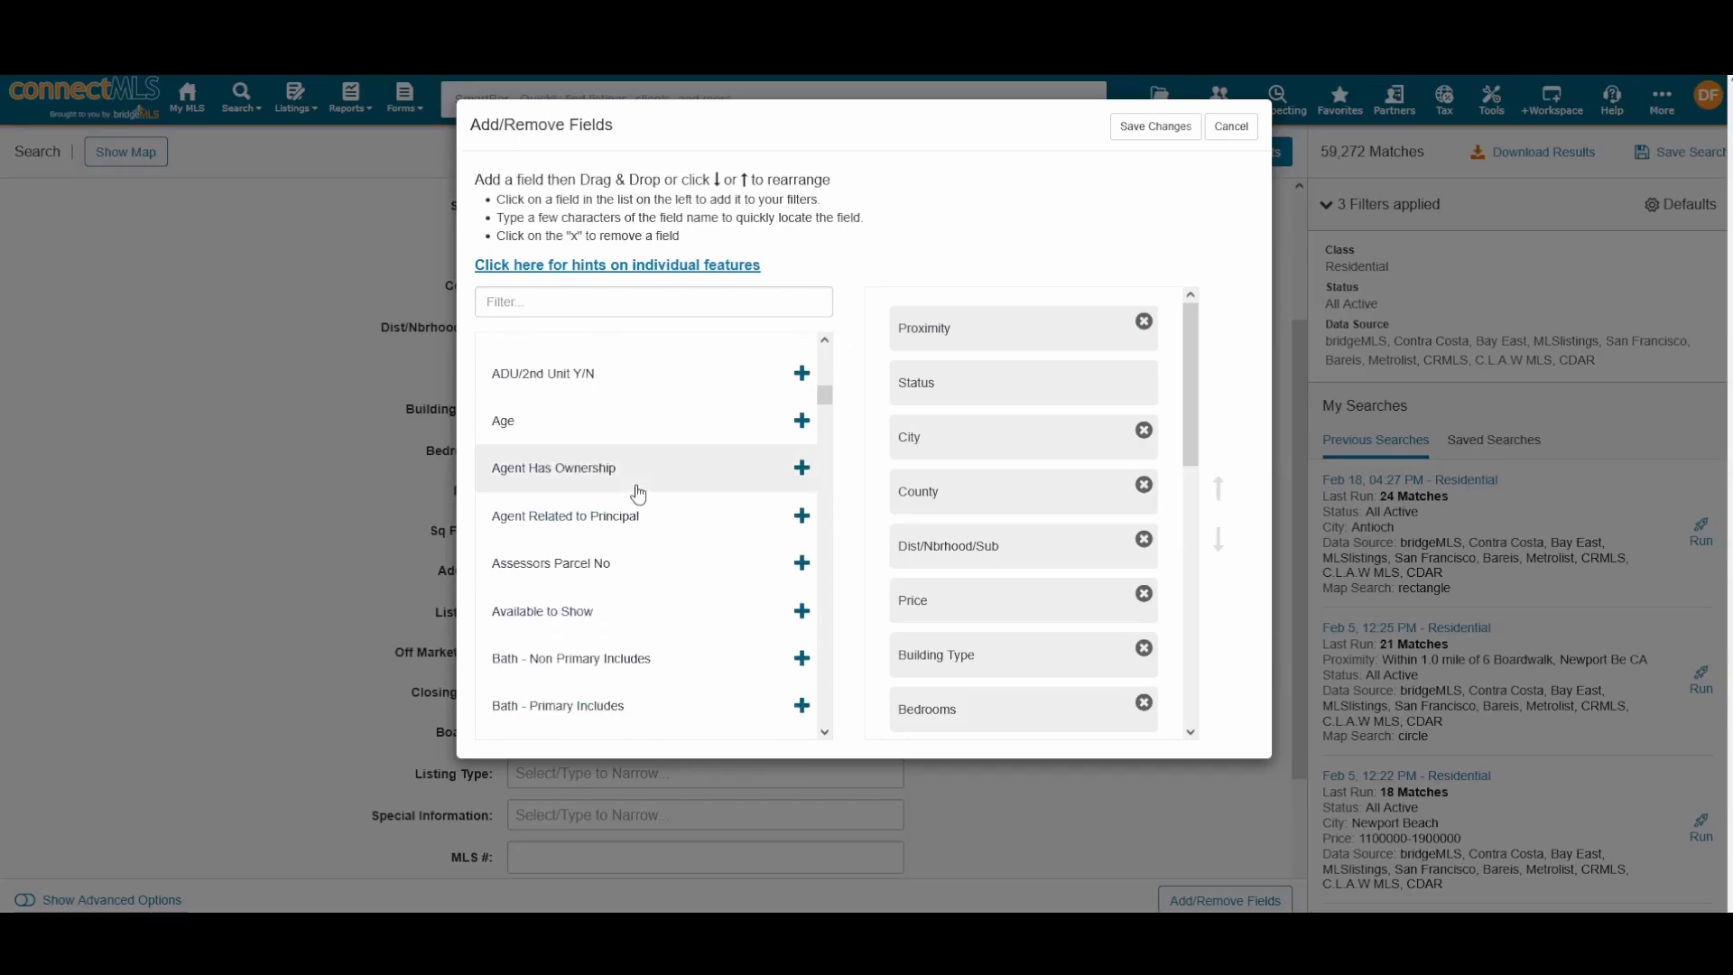
{"action": "scroll", "coordinate": [638, 492], "scroll_direction": "down", "scroll_amount": 15}
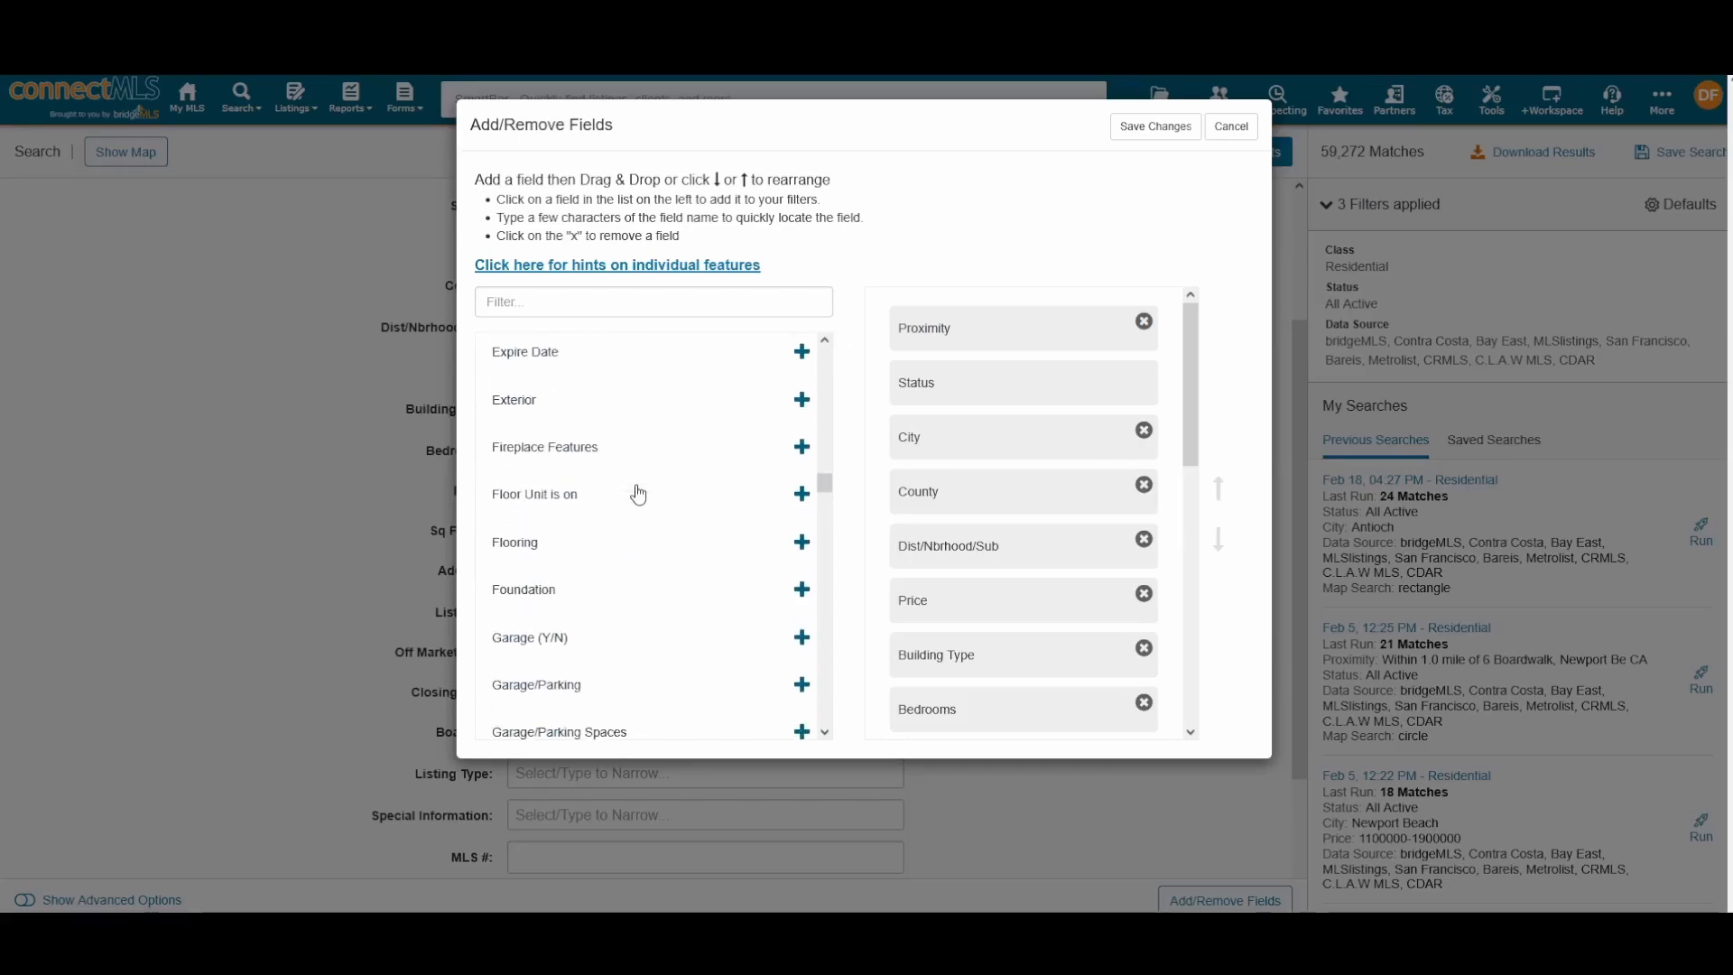
{"action": "scroll", "coordinate": [638, 493], "scroll_direction": "down", "scroll_amount": 15}
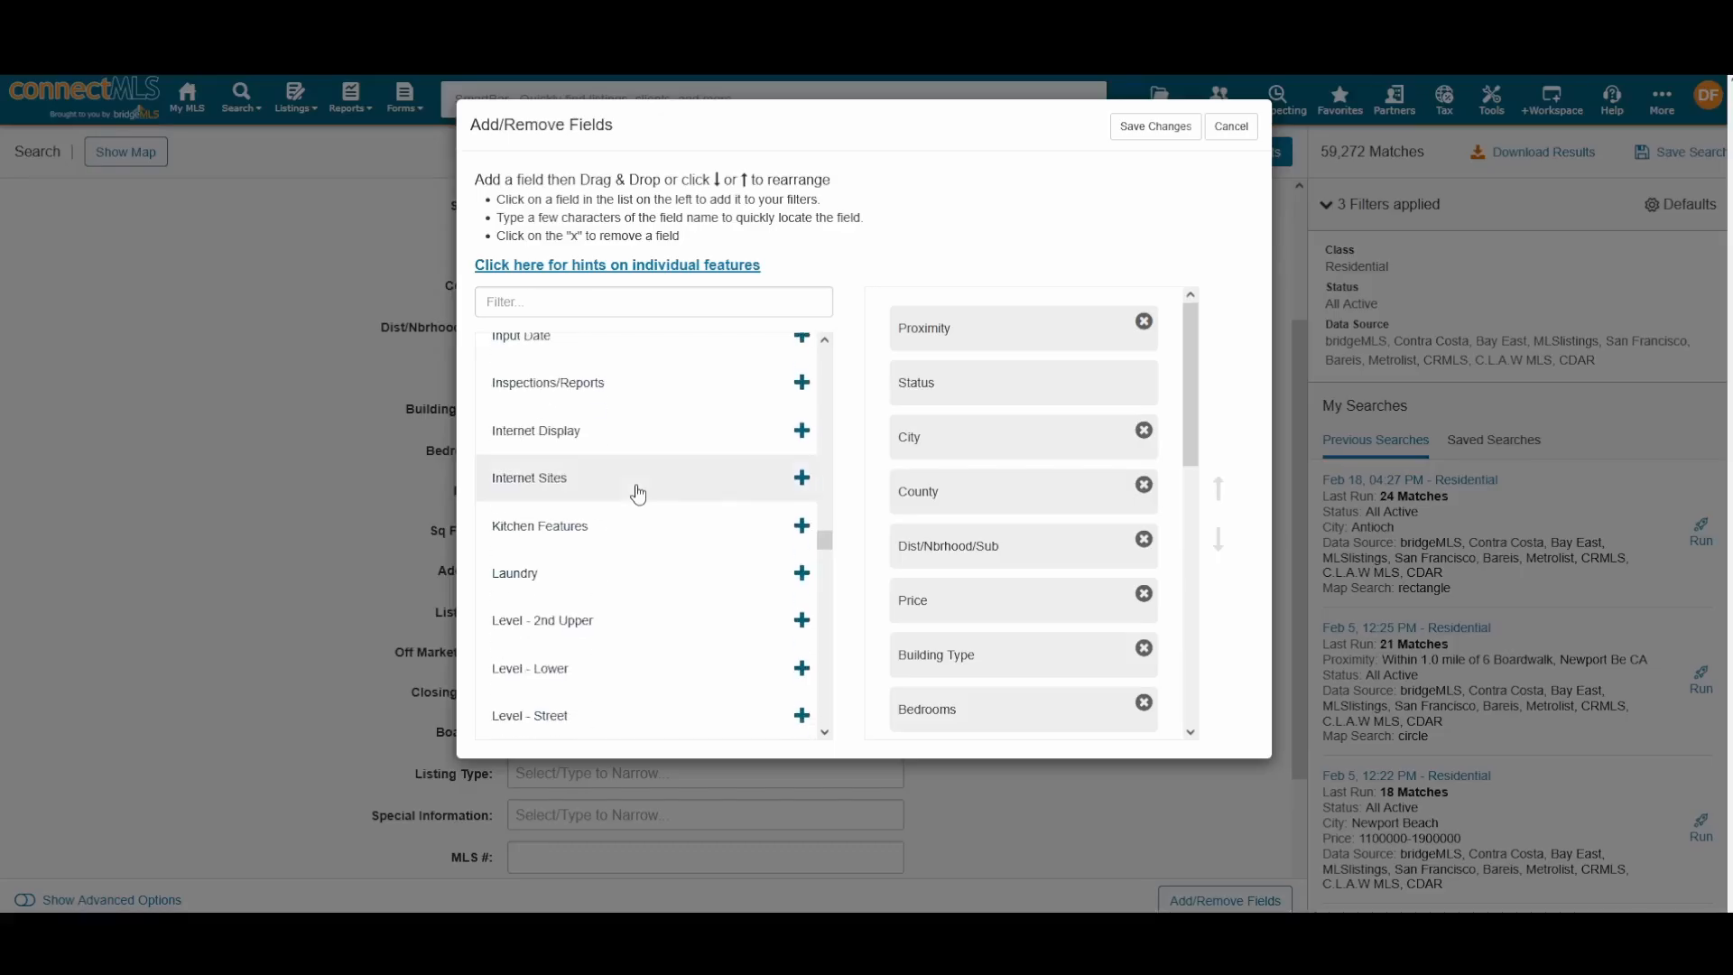
{"action": "scroll", "coordinate": [638, 493], "scroll_direction": "down", "scroll_amount": 15}
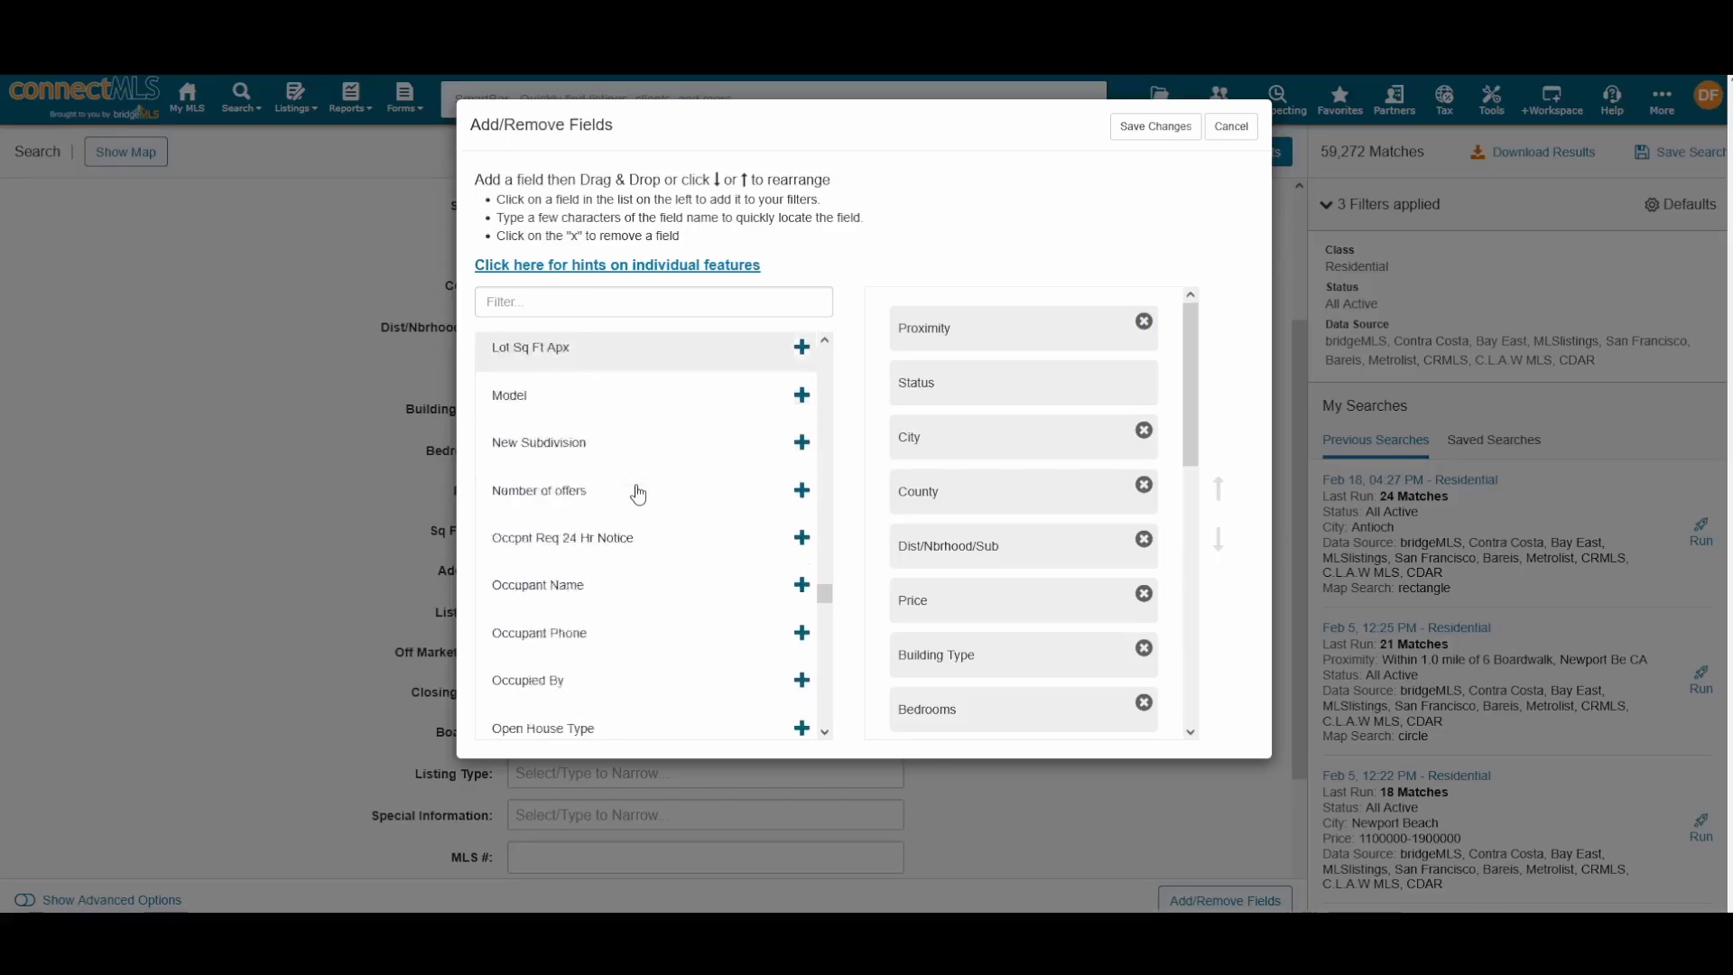
{"action": "scroll", "coordinate": [638, 493], "scroll_direction": "down", "scroll_amount": 1}
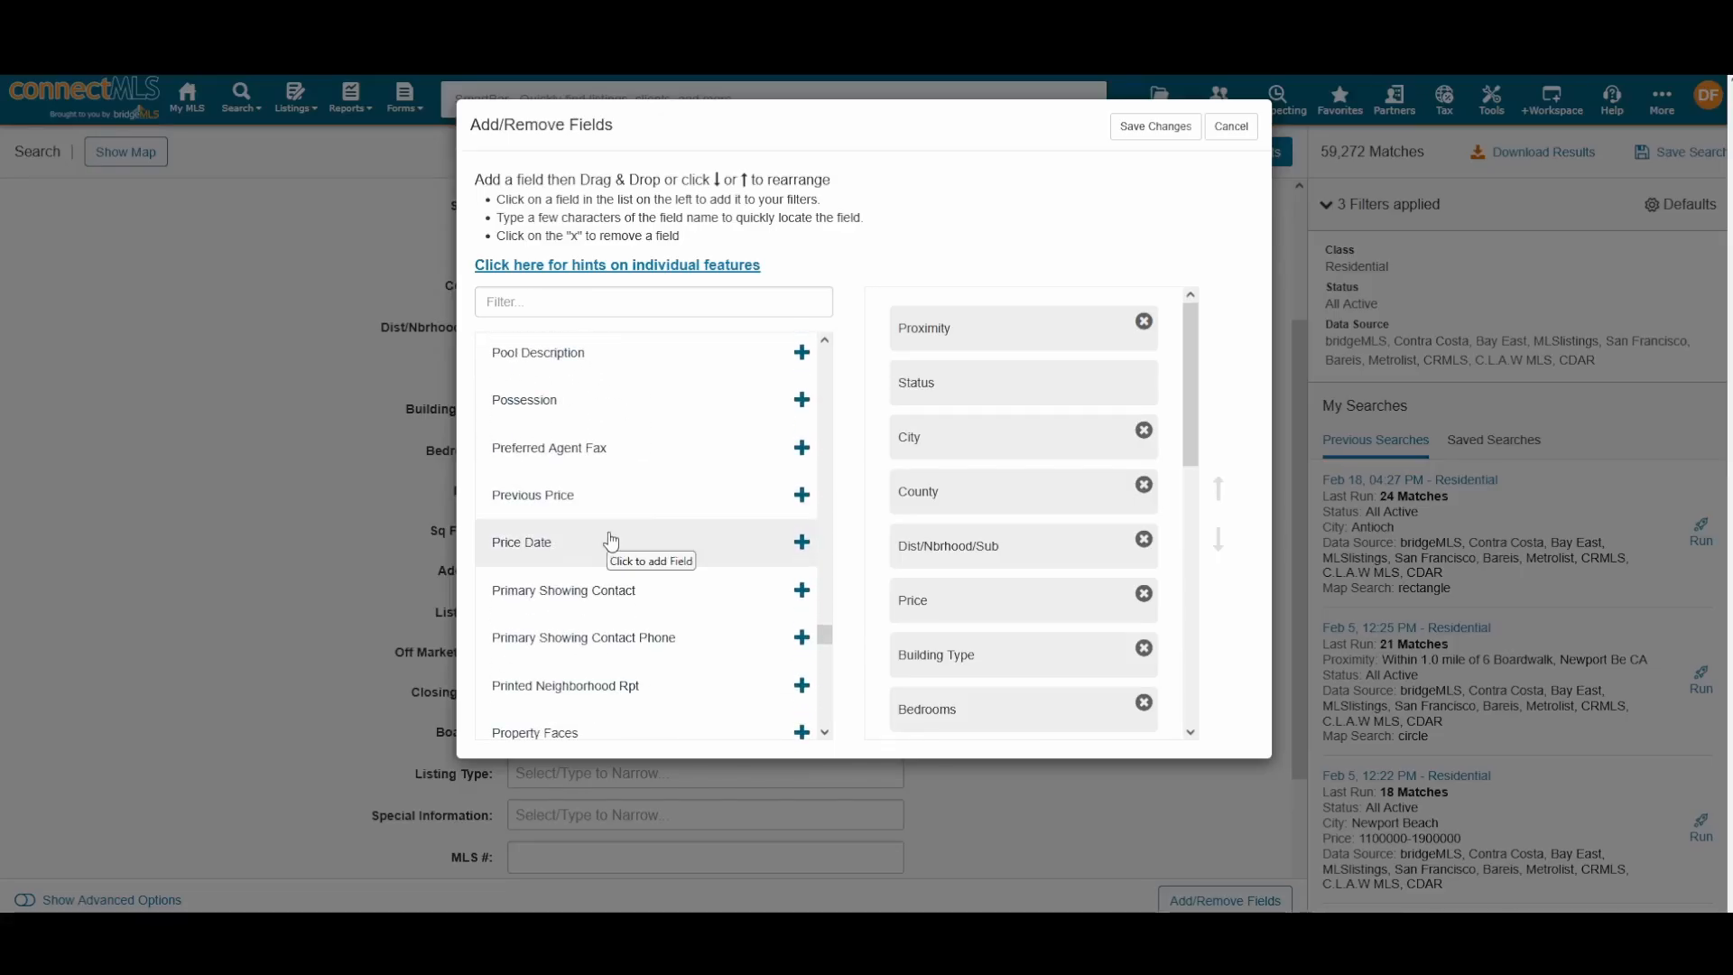
{"action": "scroll", "coordinate": [593, 559], "scroll_direction": "down", "scroll_amount": 15}
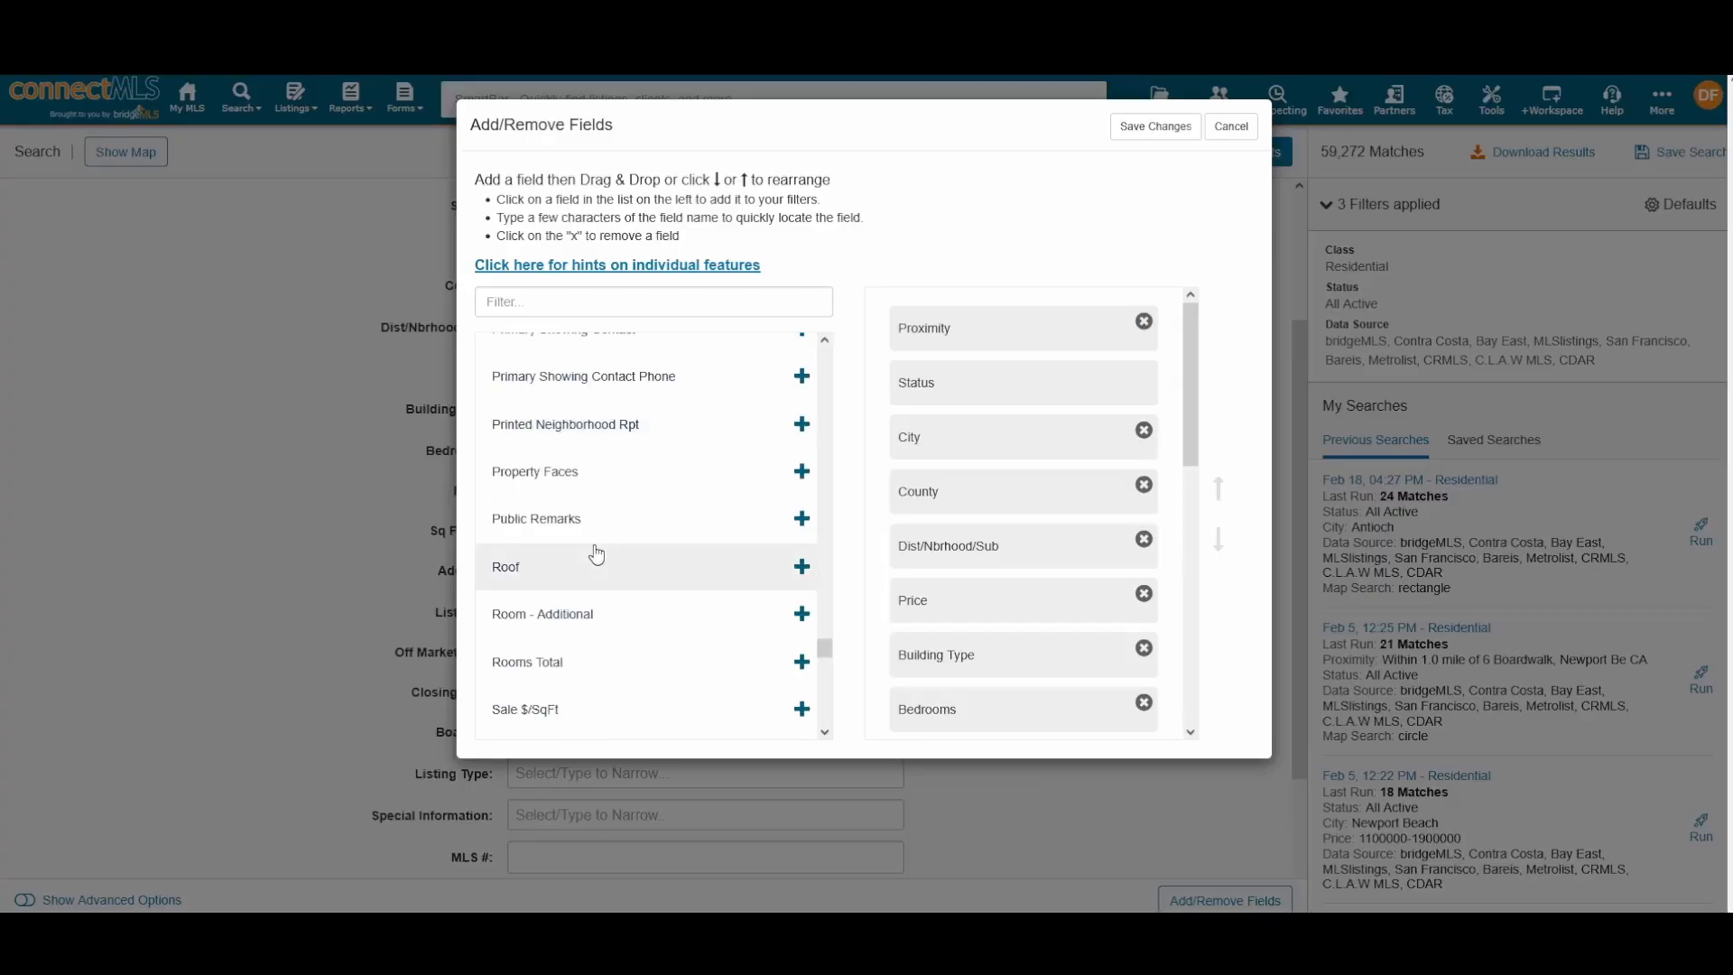
{"action": "scroll", "coordinate": [596, 554], "scroll_direction": "down", "scroll_amount": 1}
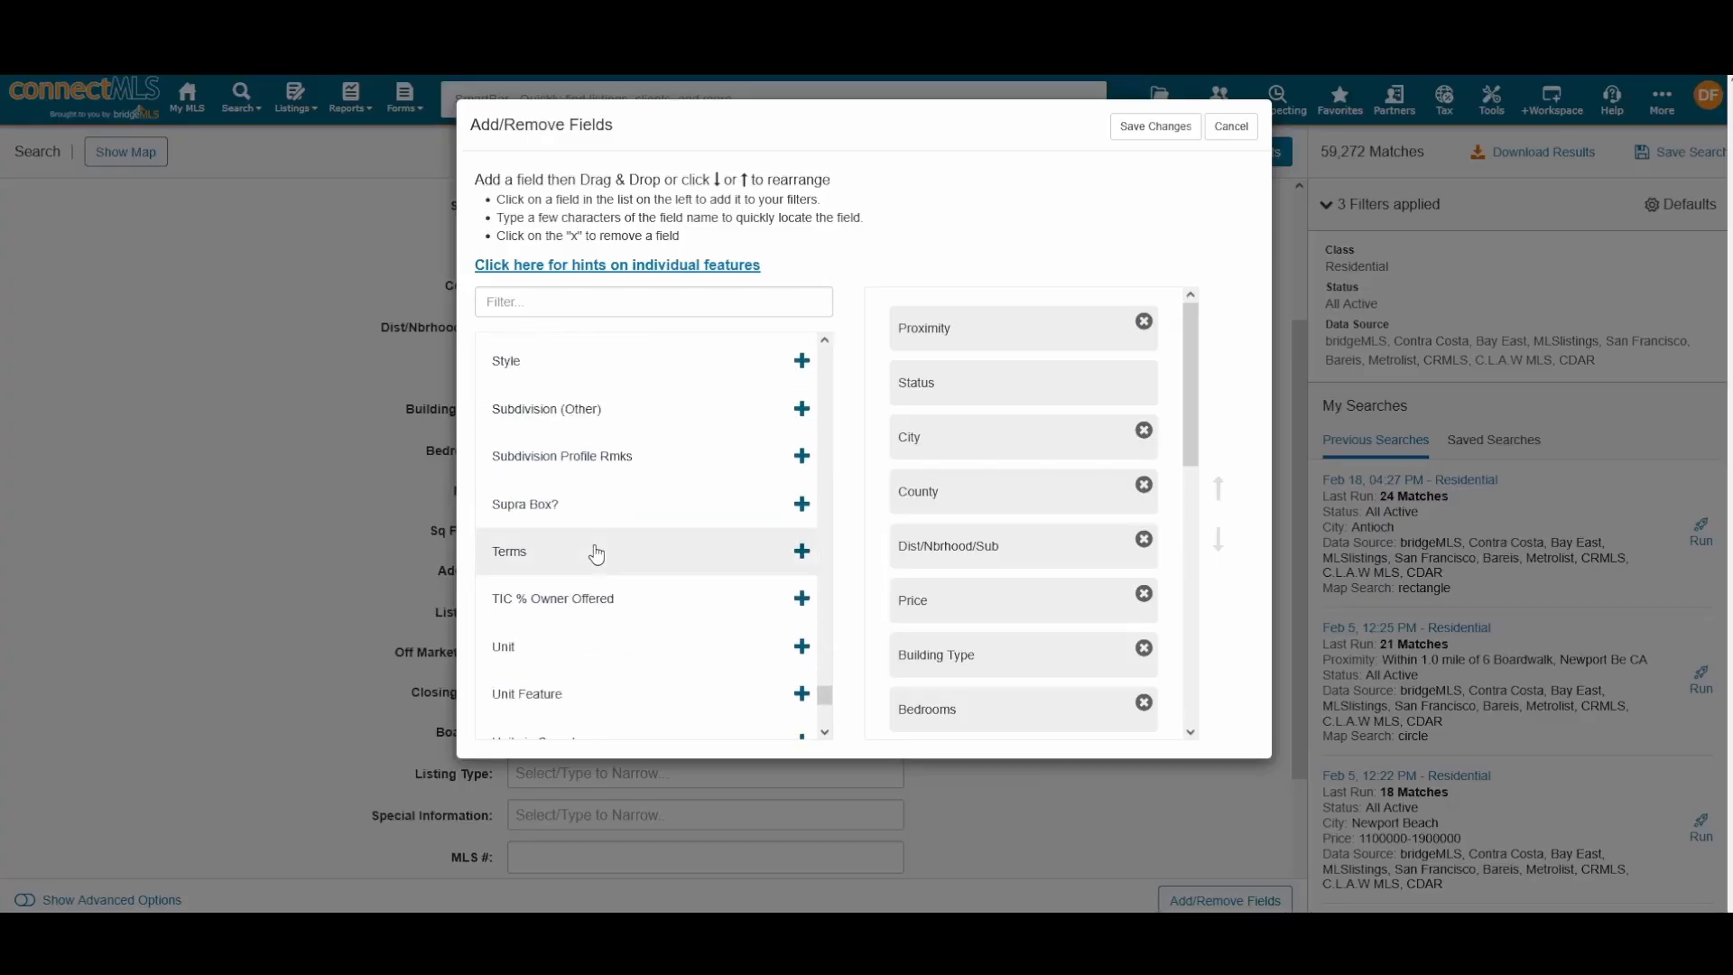
{"action": "scroll", "coordinate": [596, 554], "scroll_direction": "down", "scroll_amount": 4}
{"action": "scroll", "coordinate": [595, 555], "scroll_direction": "down", "scroll_amount": 3}
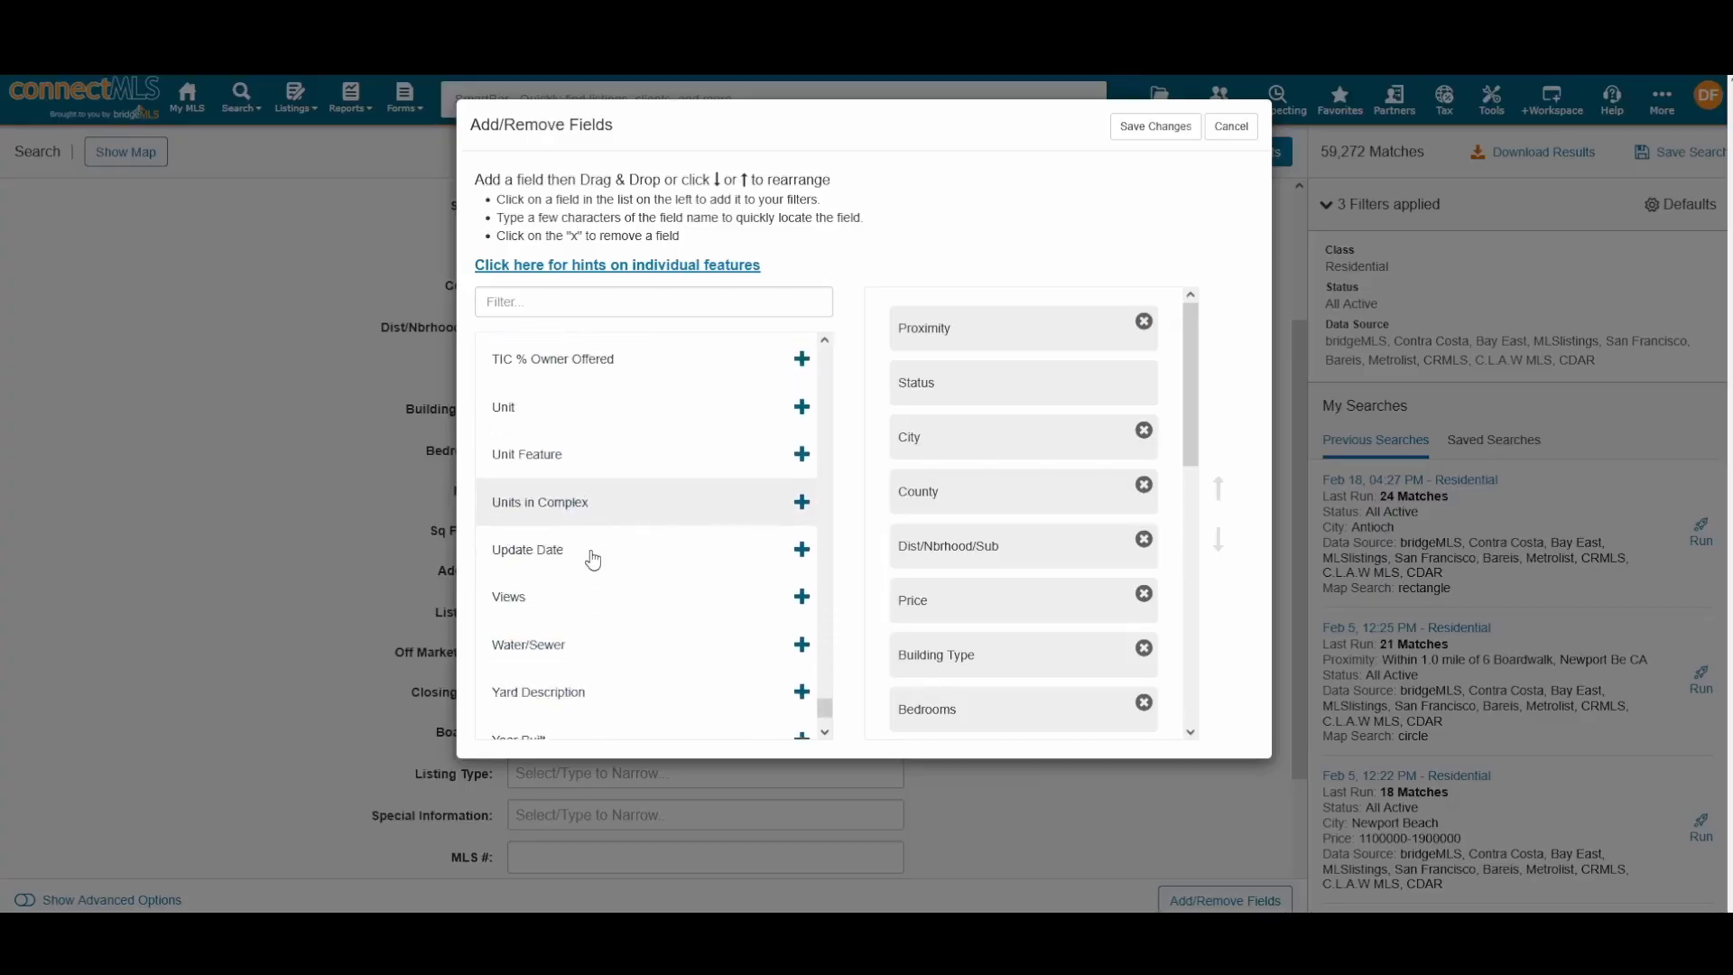
{"action": "scroll", "coordinate": [592, 561], "scroll_direction": "up", "scroll_amount": 7}
{"action": "scroll", "coordinate": [596, 560], "scroll_direction": "up", "scroll_amount": 5}
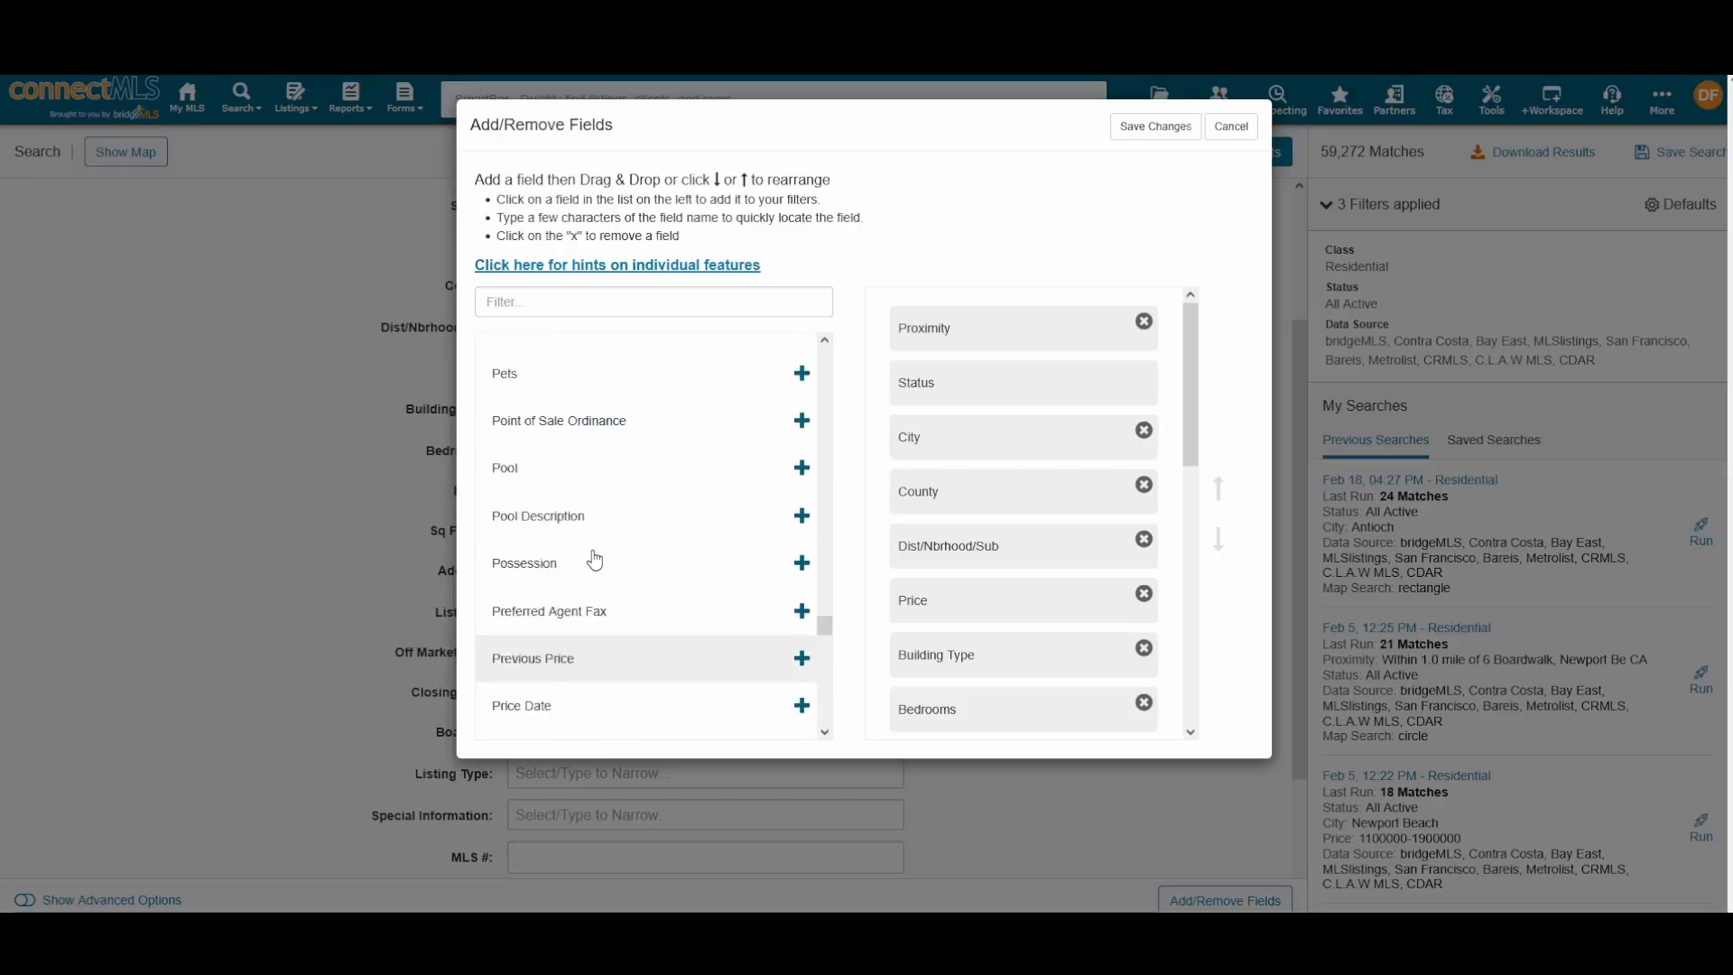
{"action": "scroll", "coordinate": [599, 560], "scroll_direction": "down", "scroll_amount": 15}
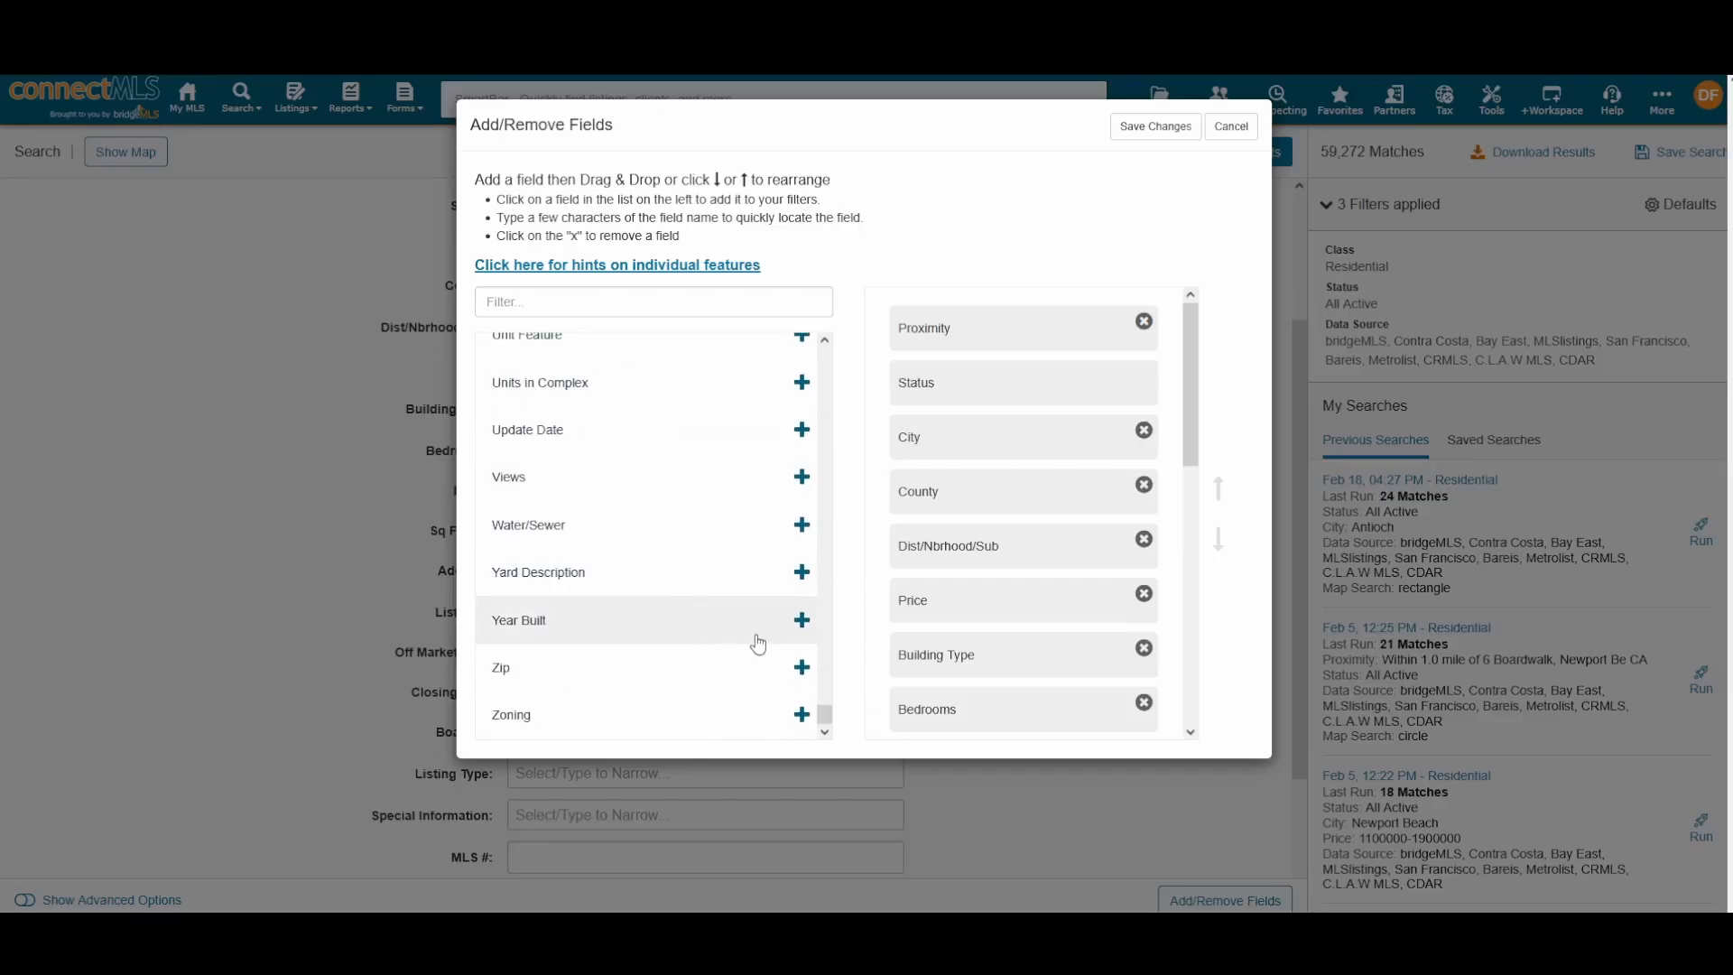
{"action": "left_click", "coordinate": [800, 668]}
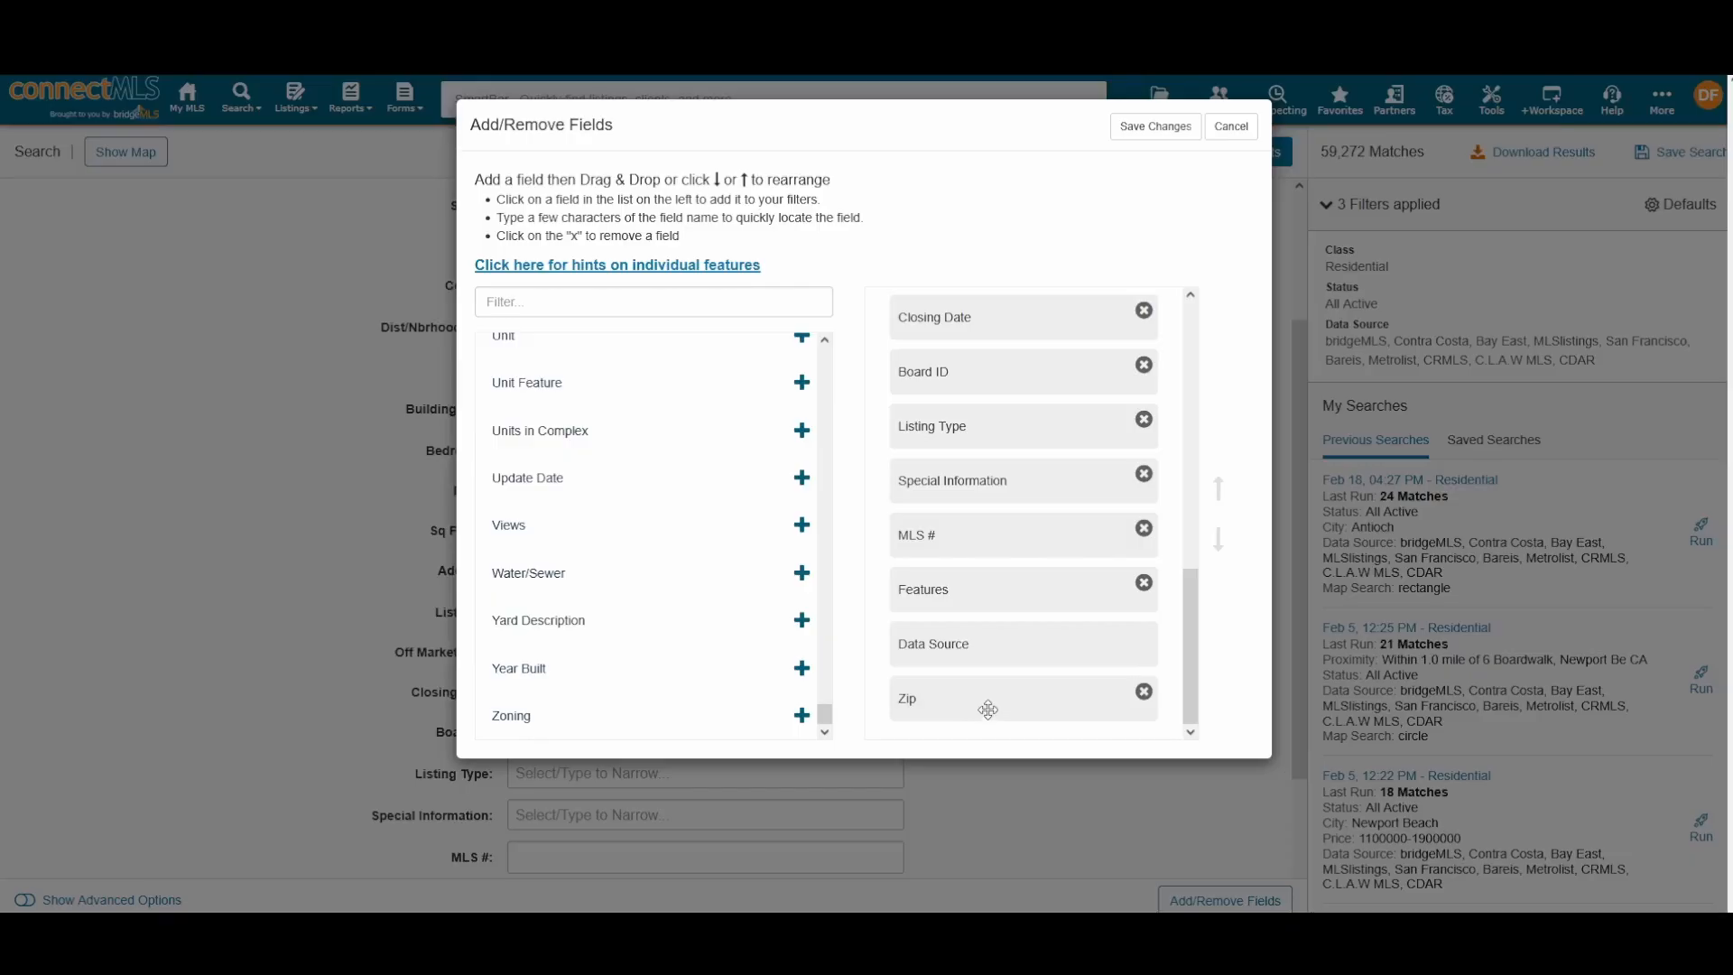
{"action": "left_click_drag", "start_coordinate": [1001, 700], "coordinate": [1022, 475]}
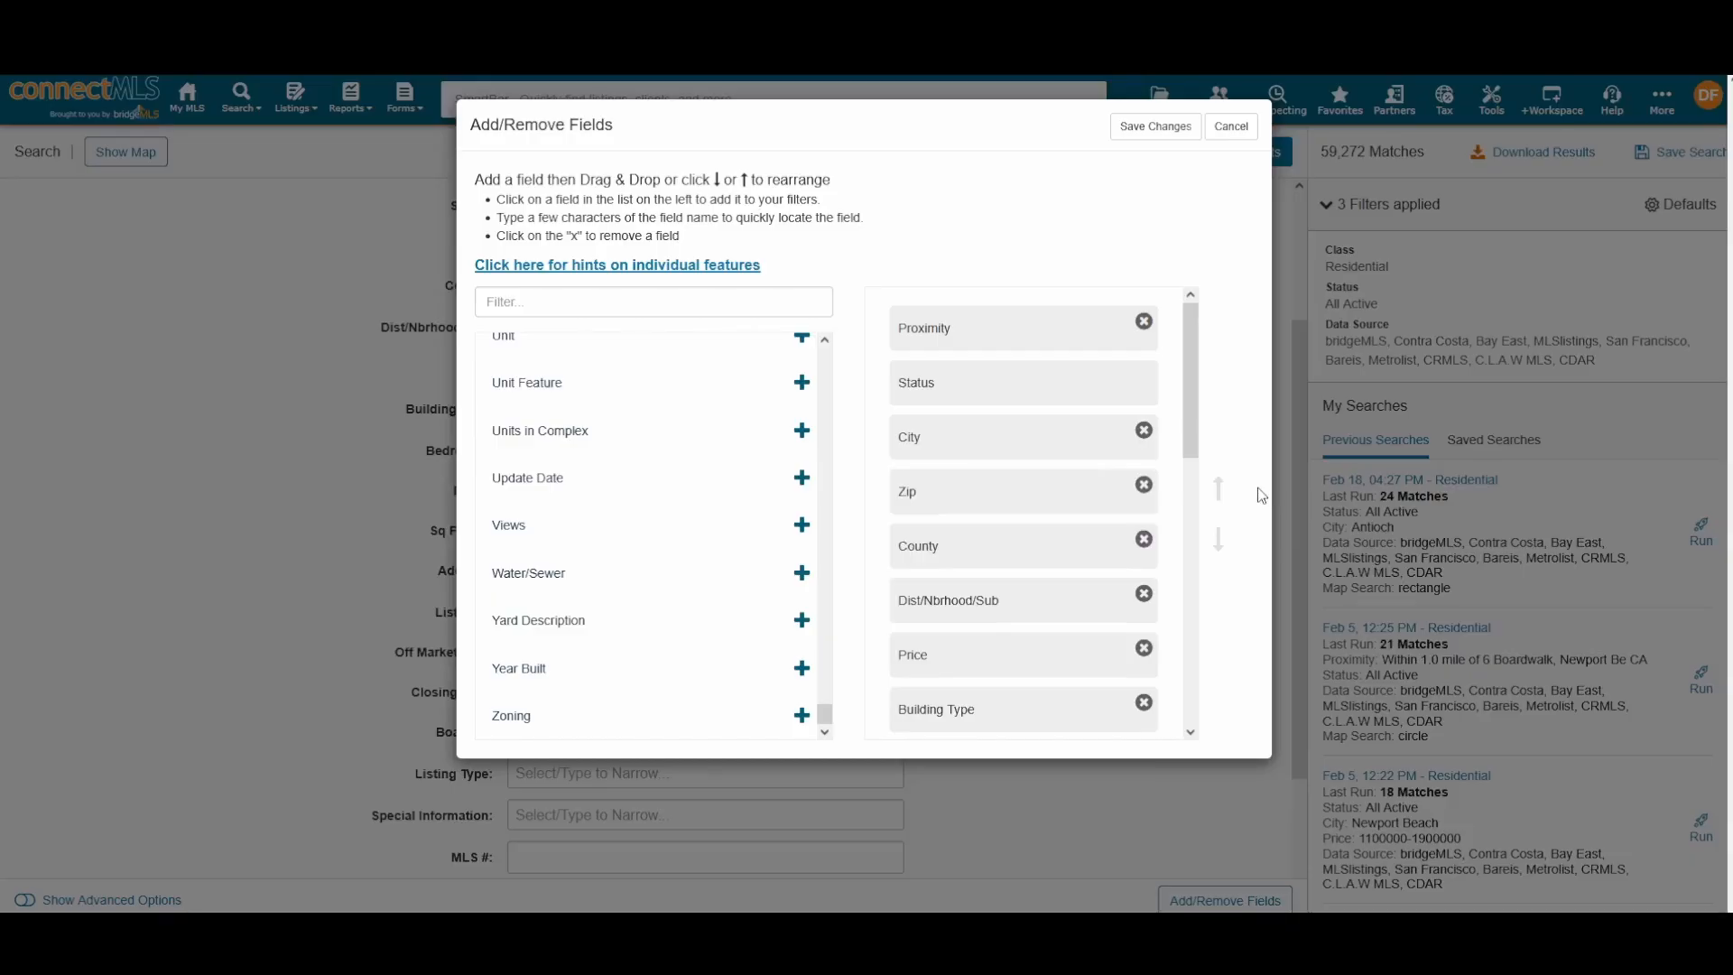
{"action": "left_click", "coordinate": [1159, 127]}
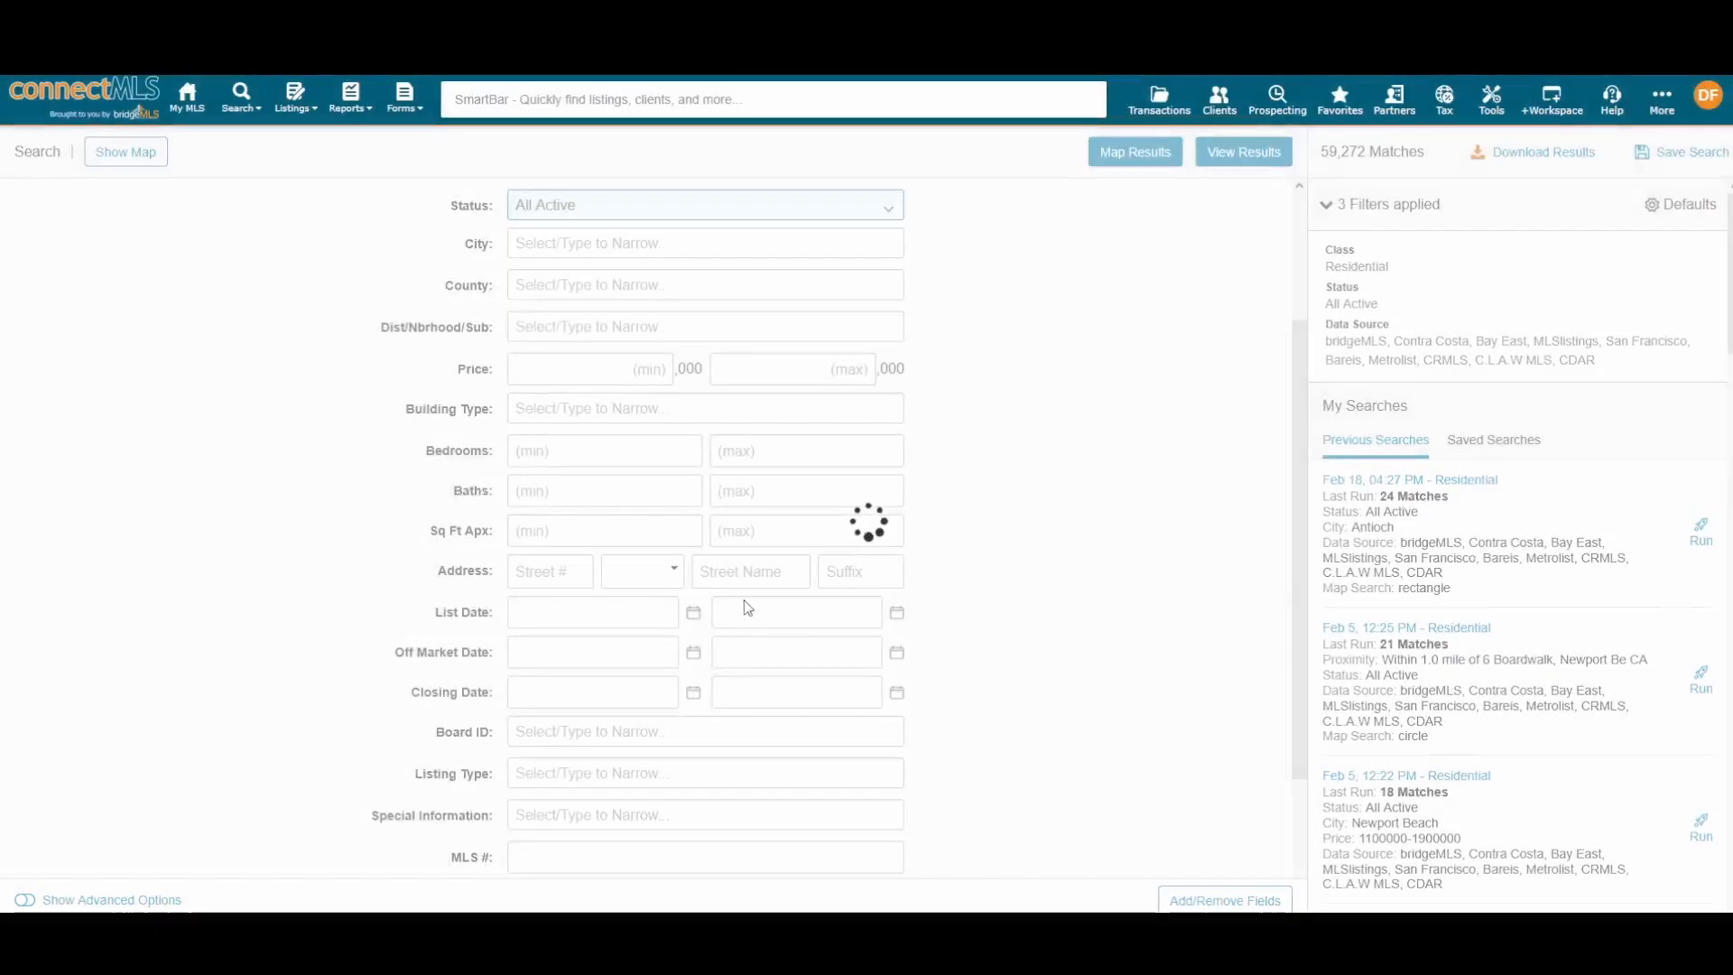
Step: Scroll through the Residential search form to review the Berkeley city and $900,000–$1,200,000 price filters
{"action": "scroll", "coordinate": [577, 522], "scroll_direction": "up", "scroll_amount": 5}
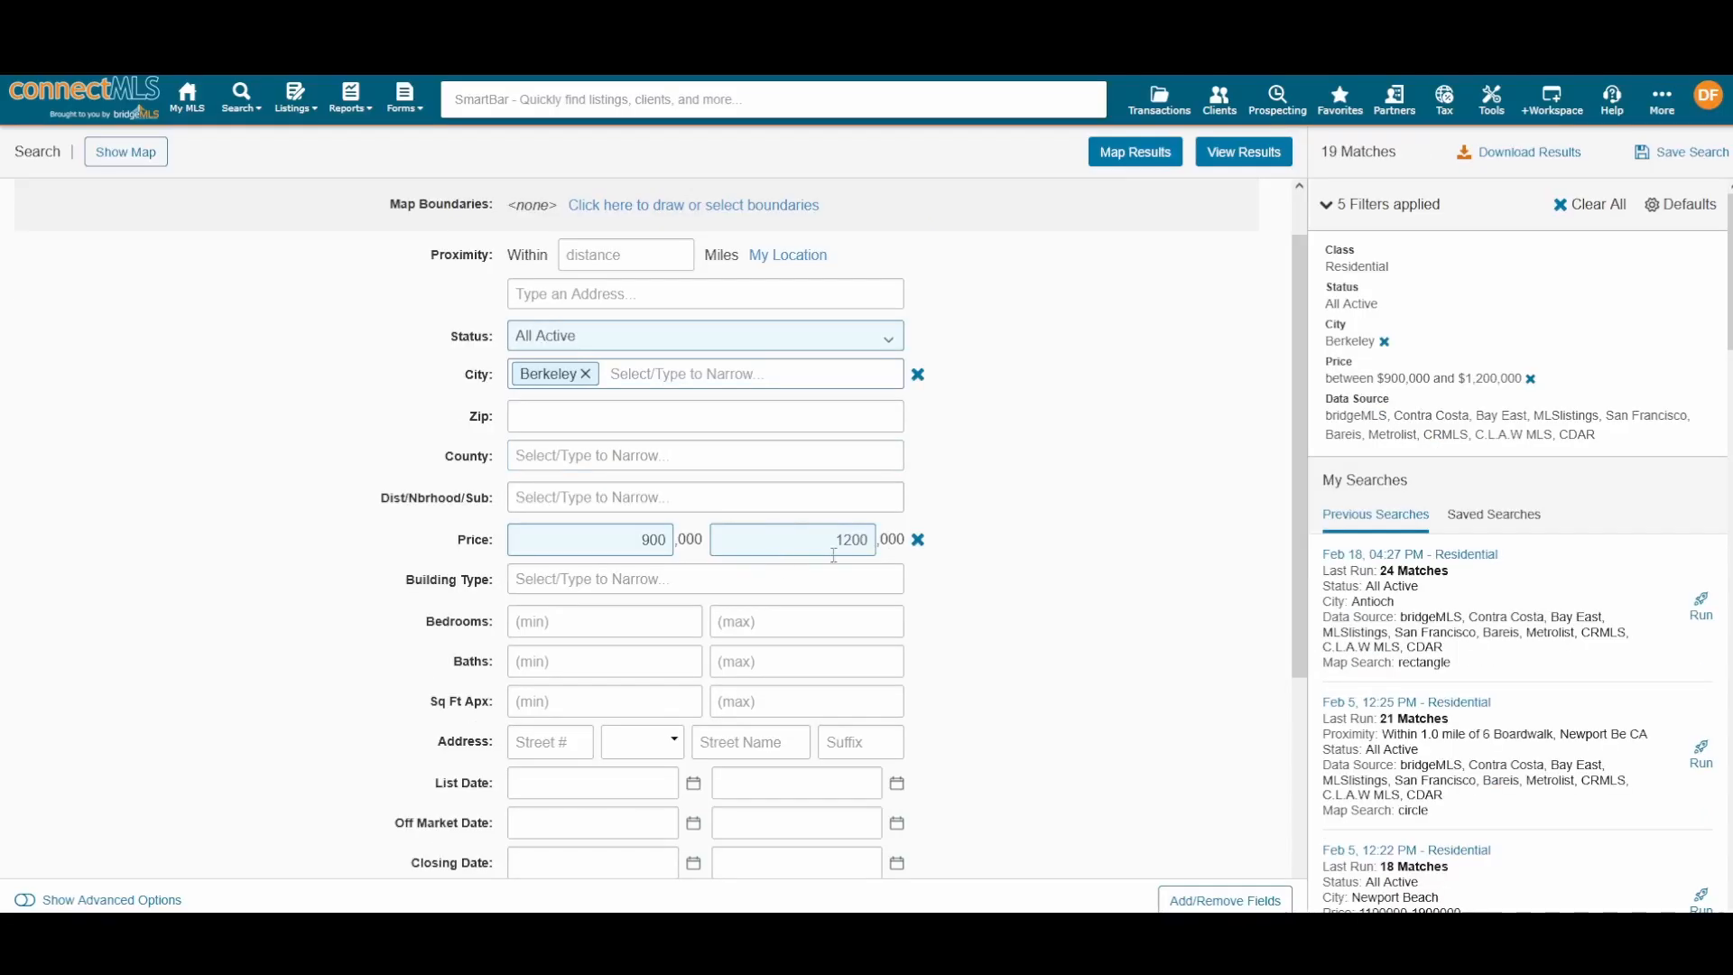
{"action": "scroll", "coordinate": [793, 522], "scroll_direction": "up", "scroll_amount": 1}
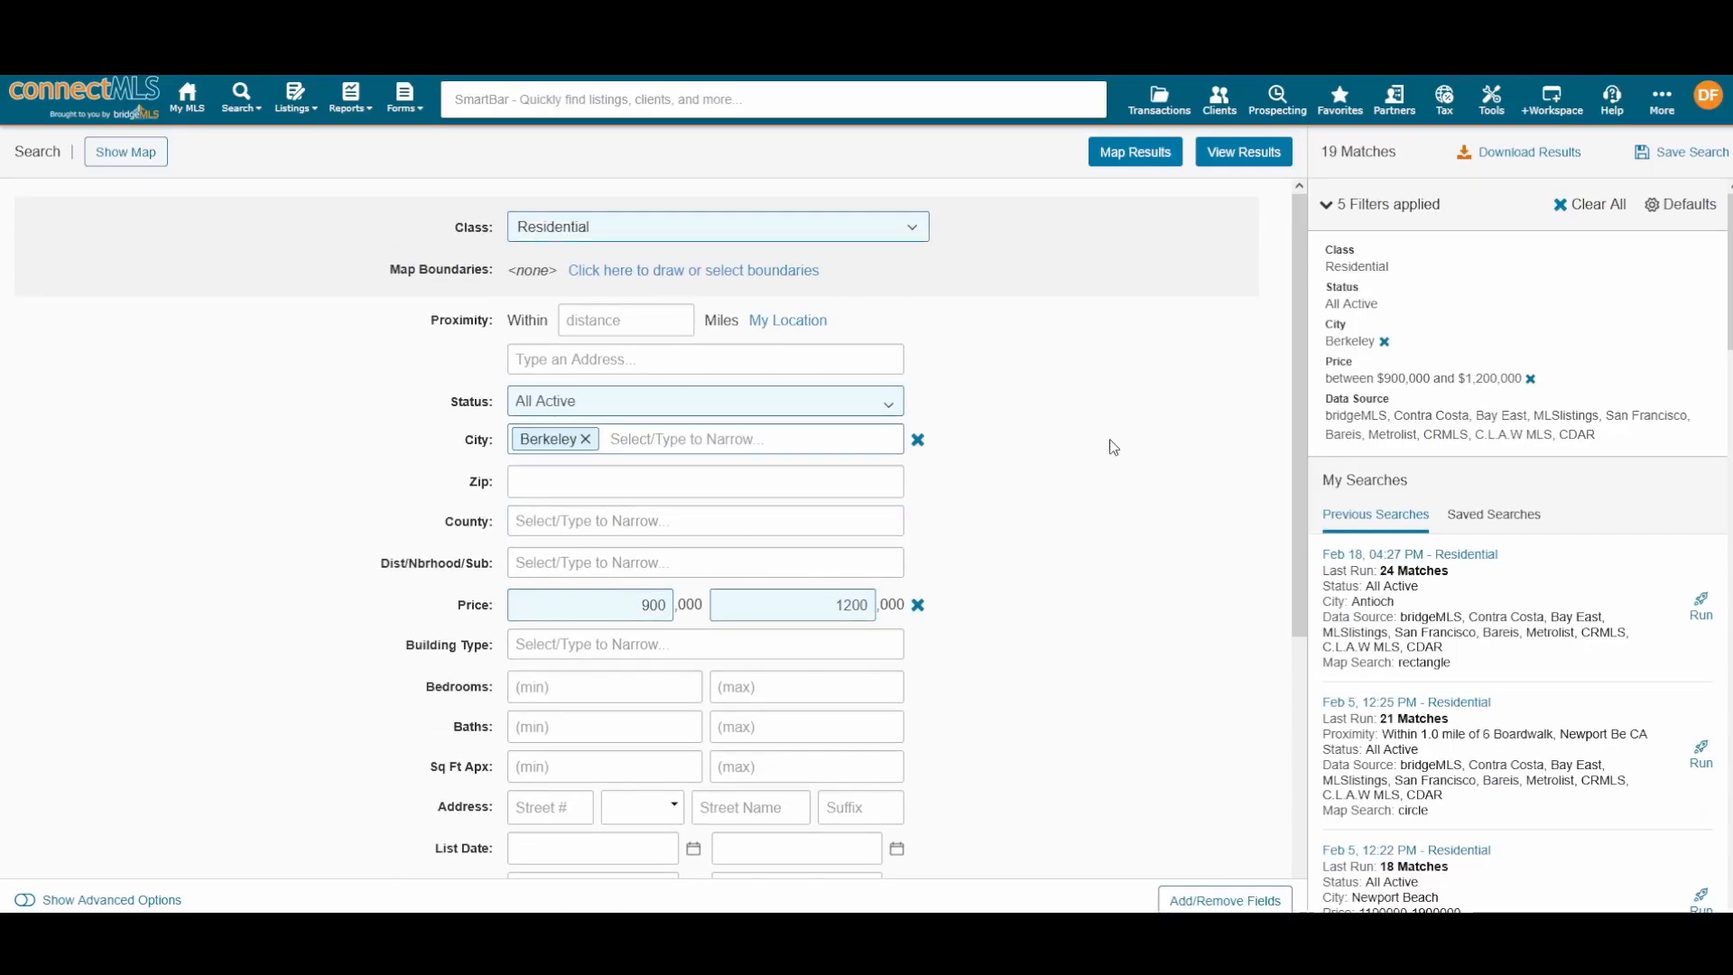
{"action": "scroll", "coordinate": [1115, 455], "scroll_direction": "down", "scroll_amount": 1}
{"action": "scroll", "coordinate": [1115, 455], "scroll_direction": "up", "scroll_amount": 1}
{"action": "scroll", "coordinate": [1467, 586], "scroll_direction": "down", "scroll_amount": 7}
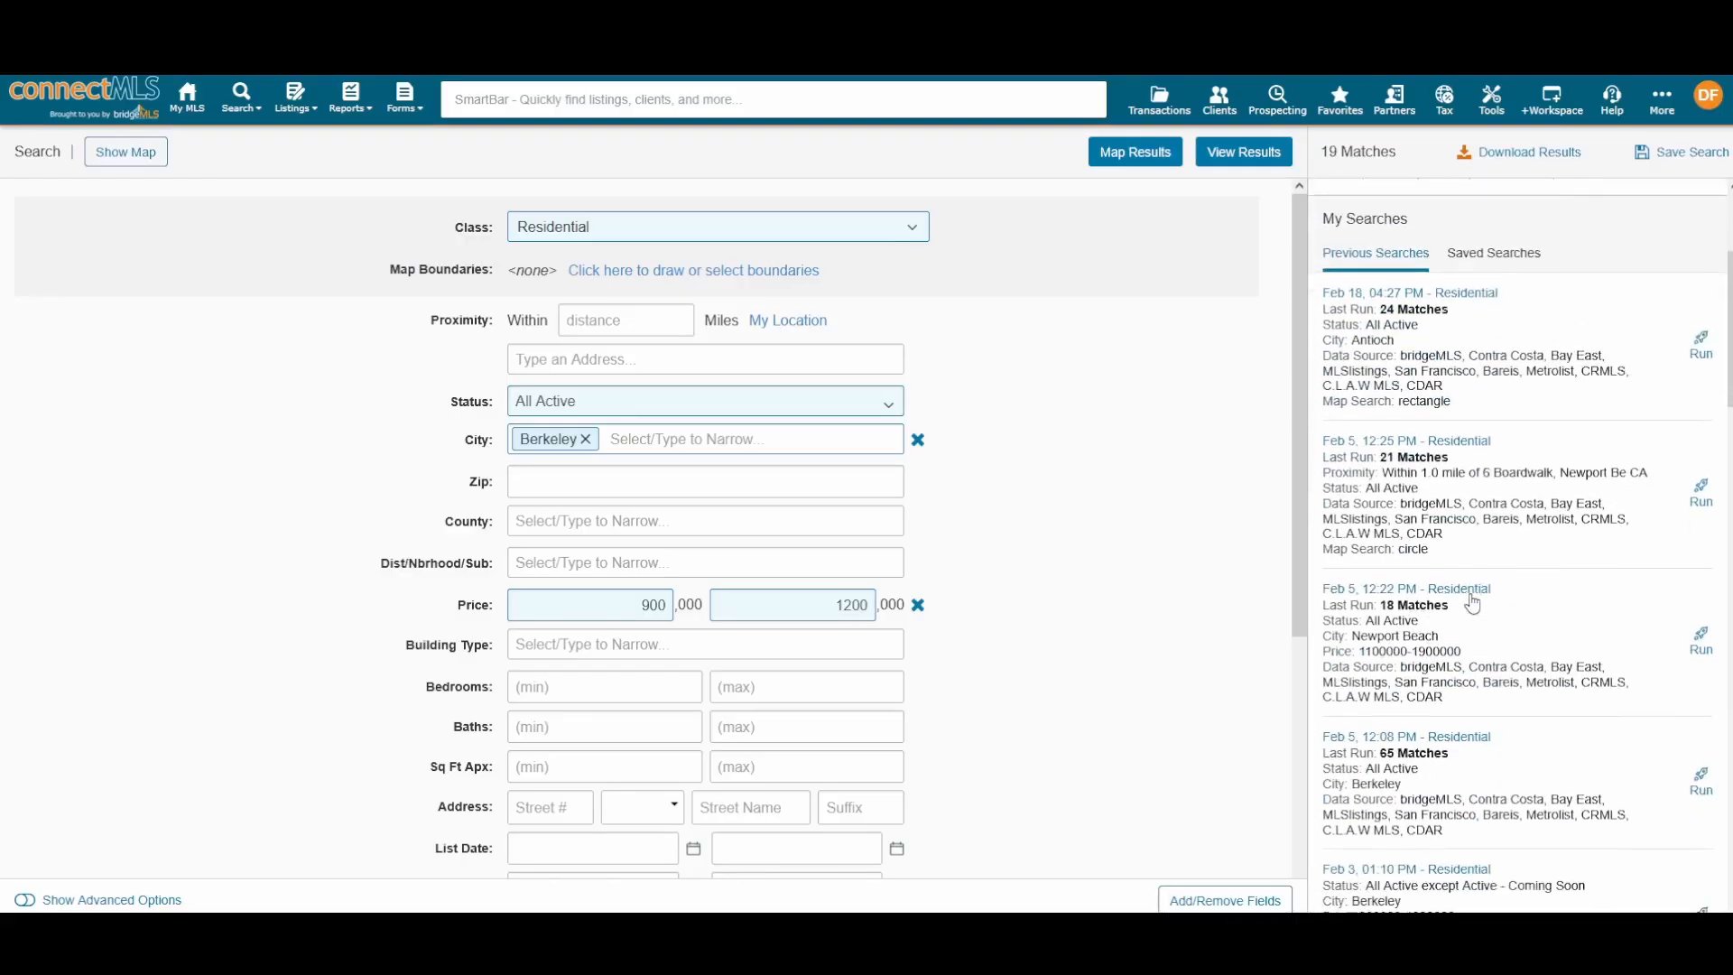
{"action": "scroll", "coordinate": [1472, 566], "scroll_direction": "down", "scroll_amount": 5}
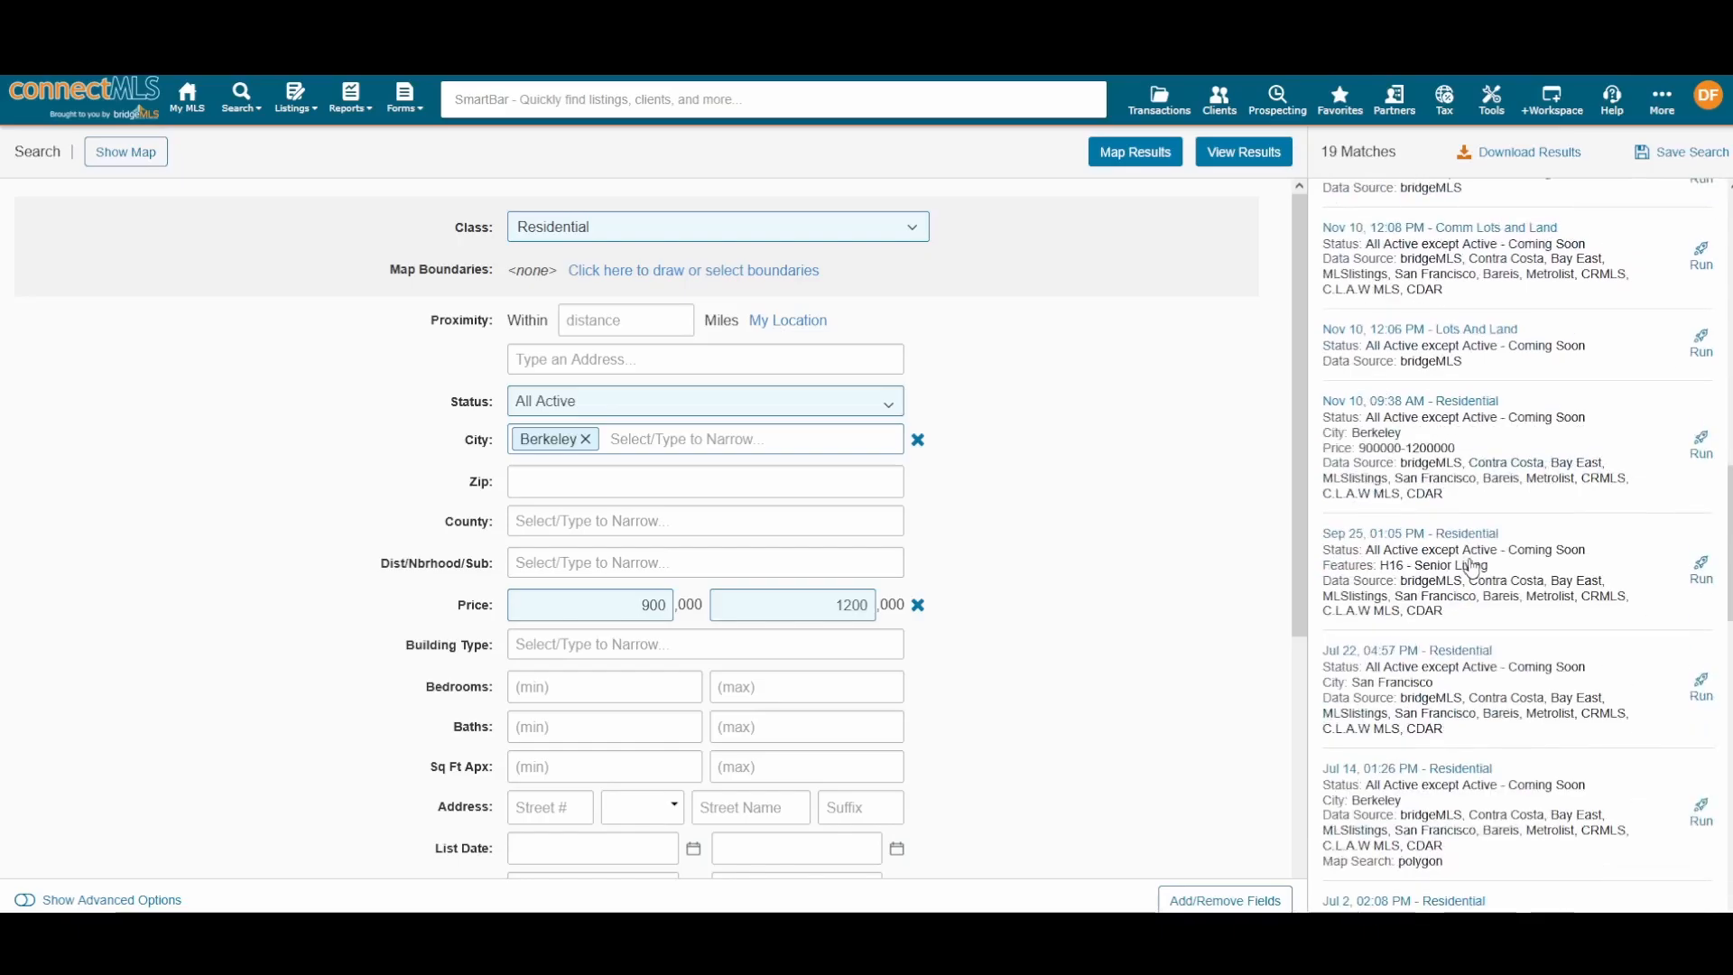
{"action": "scroll", "coordinate": [1472, 566], "scroll_direction": "up", "scroll_amount": 10}
{"action": "scroll", "coordinate": [1472, 567], "scroll_direction": "up", "scroll_amount": 2}
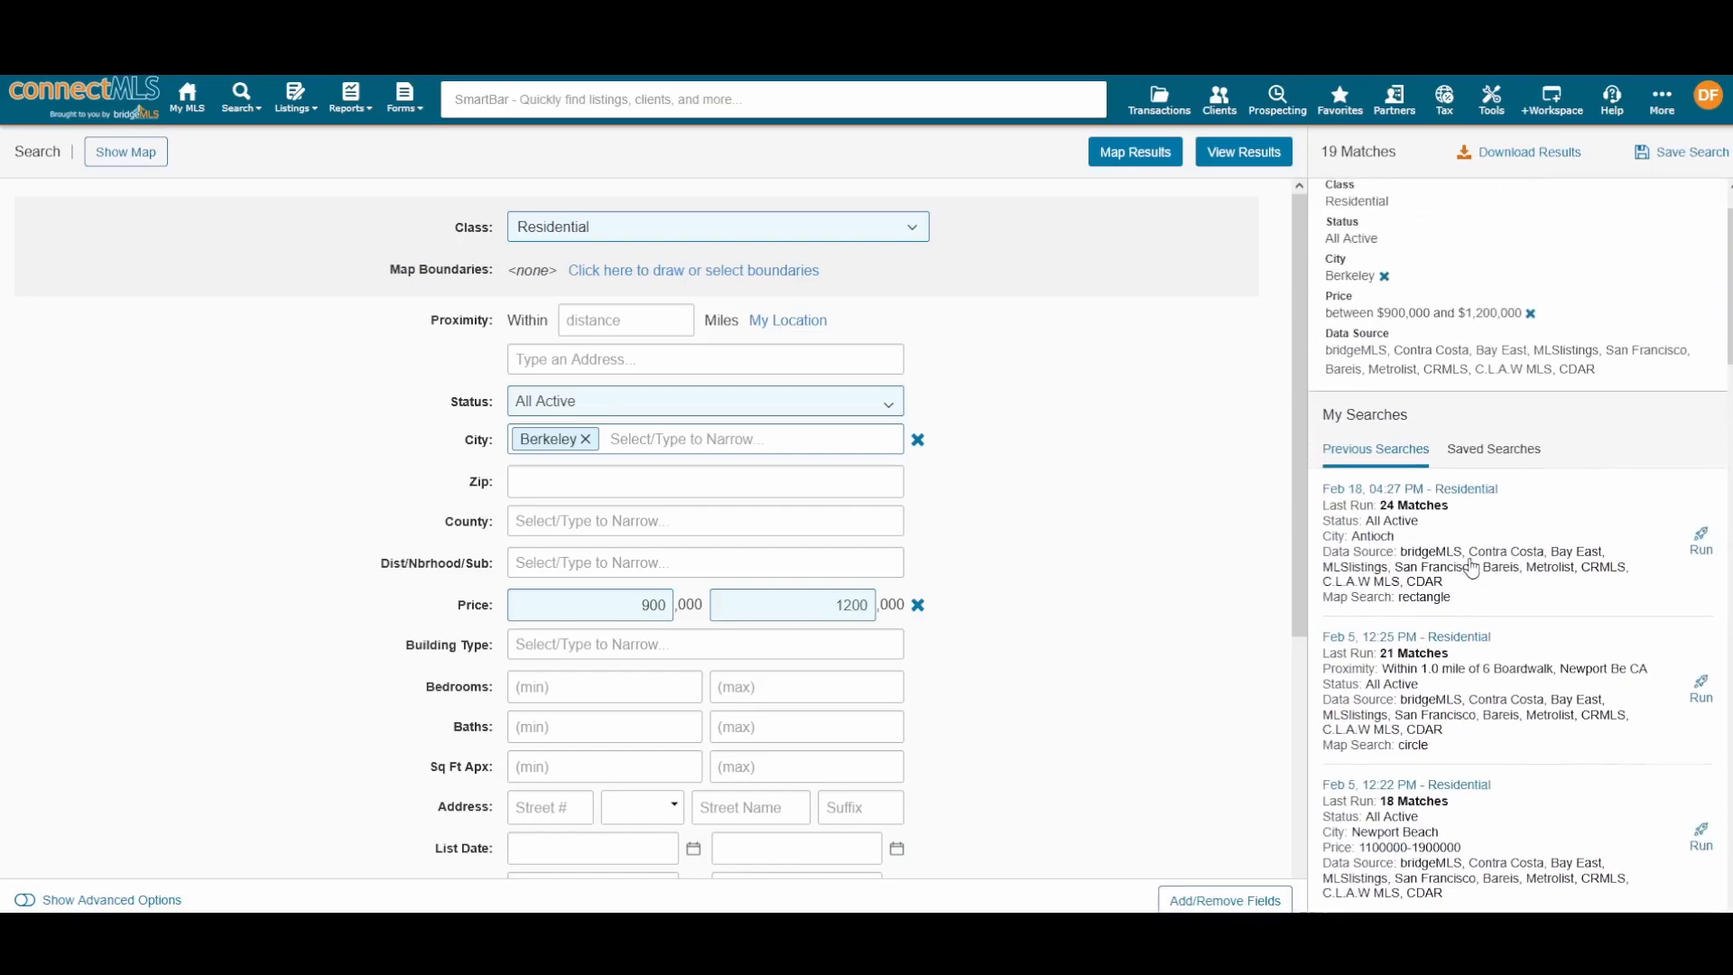
{"action": "scroll", "coordinate": [1471, 564], "scroll_direction": "down", "scroll_amount": 3}
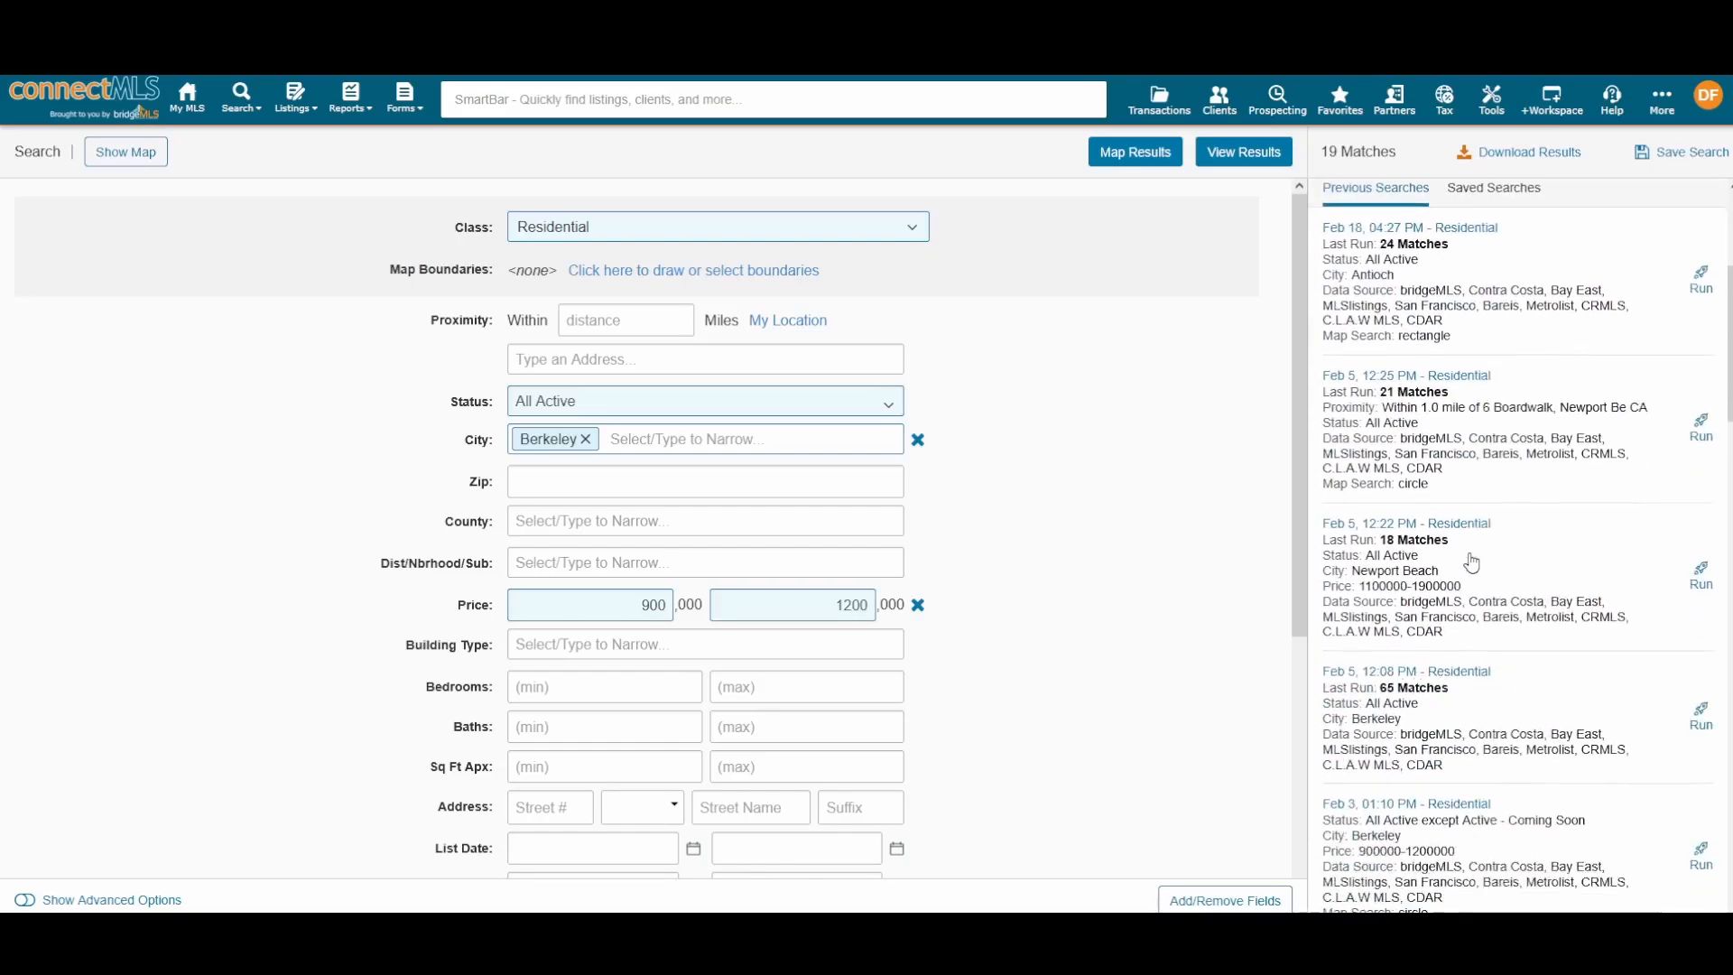
{"action": "scroll", "coordinate": [1466, 524], "scroll_direction": "up", "scroll_amount": 2}
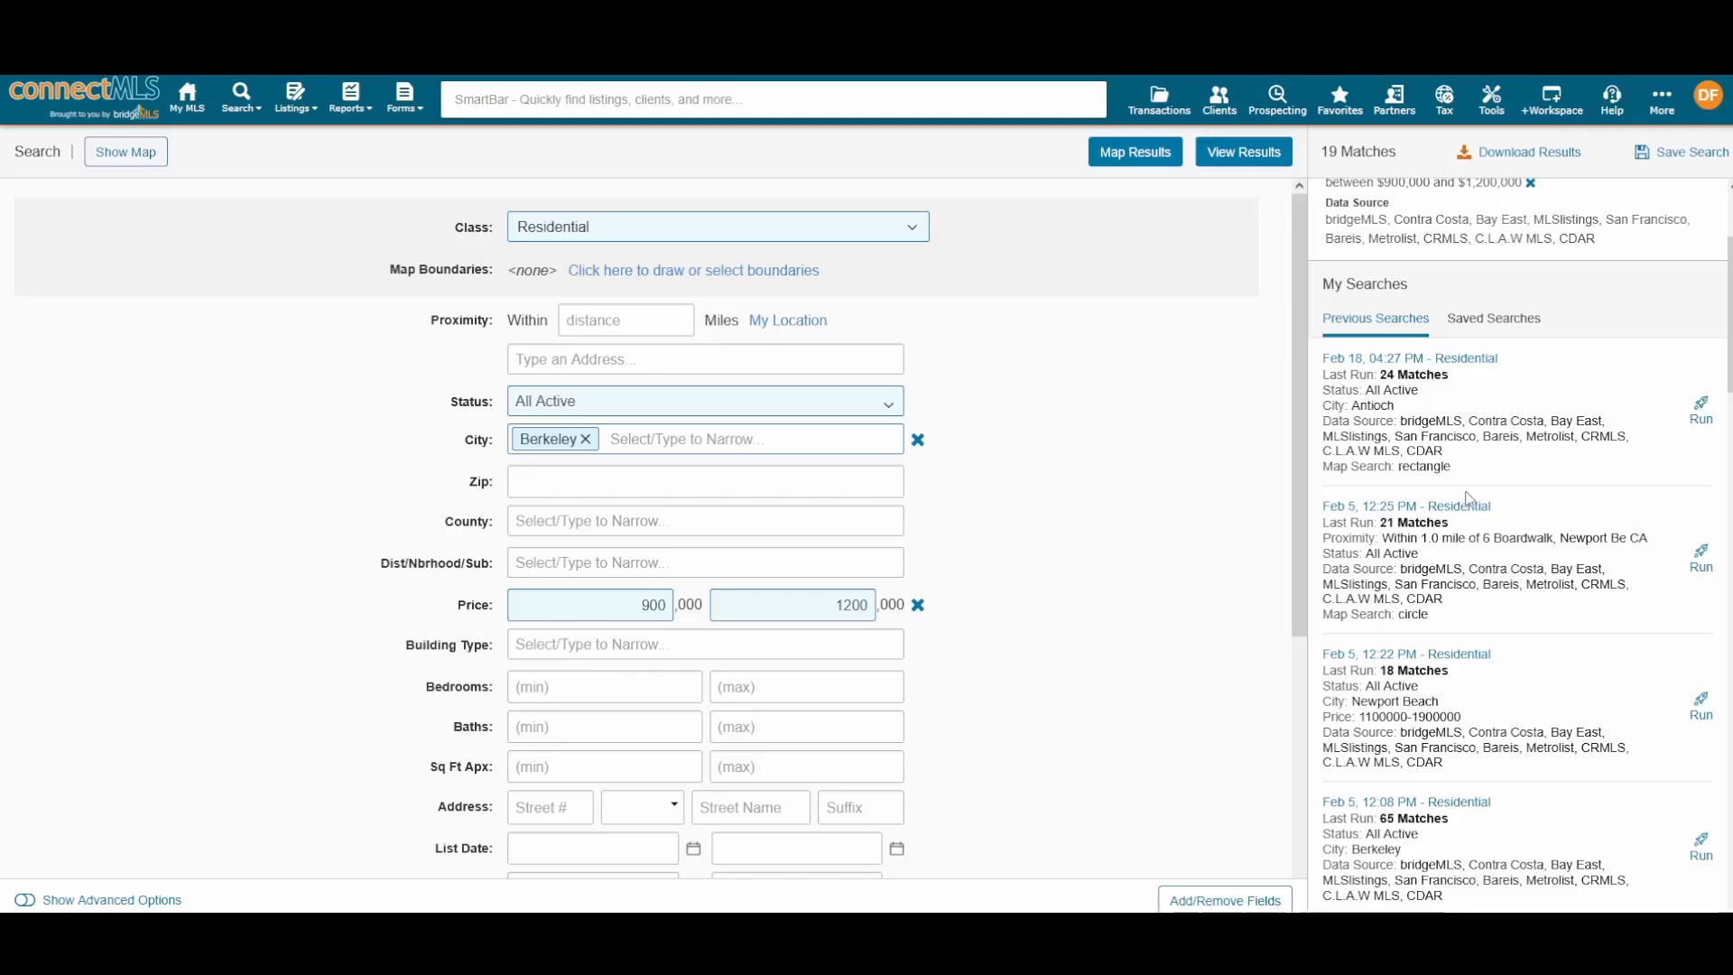
{"action": "scroll", "coordinate": [1483, 458], "scroll_direction": "down", "scroll_amount": 5}
{"action": "scroll", "coordinate": [1498, 515], "scroll_direction": "up", "scroll_amount": 6}
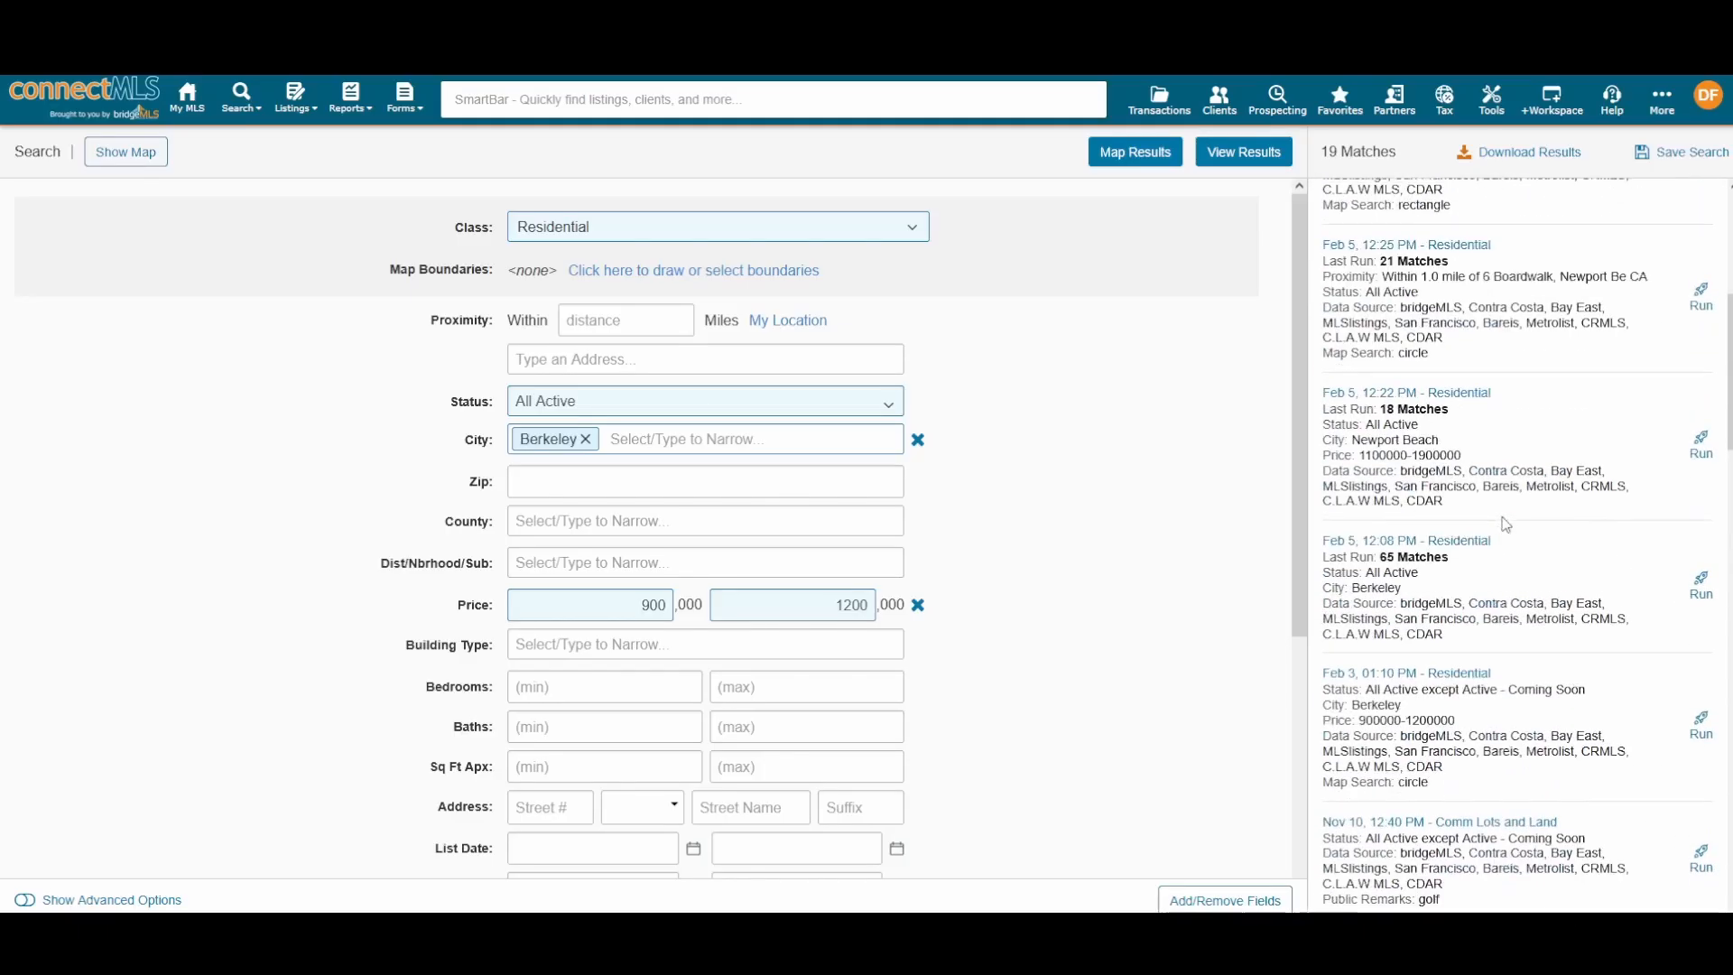
{"action": "scroll", "coordinate": [1504, 525], "scroll_direction": "up", "scroll_amount": 1}
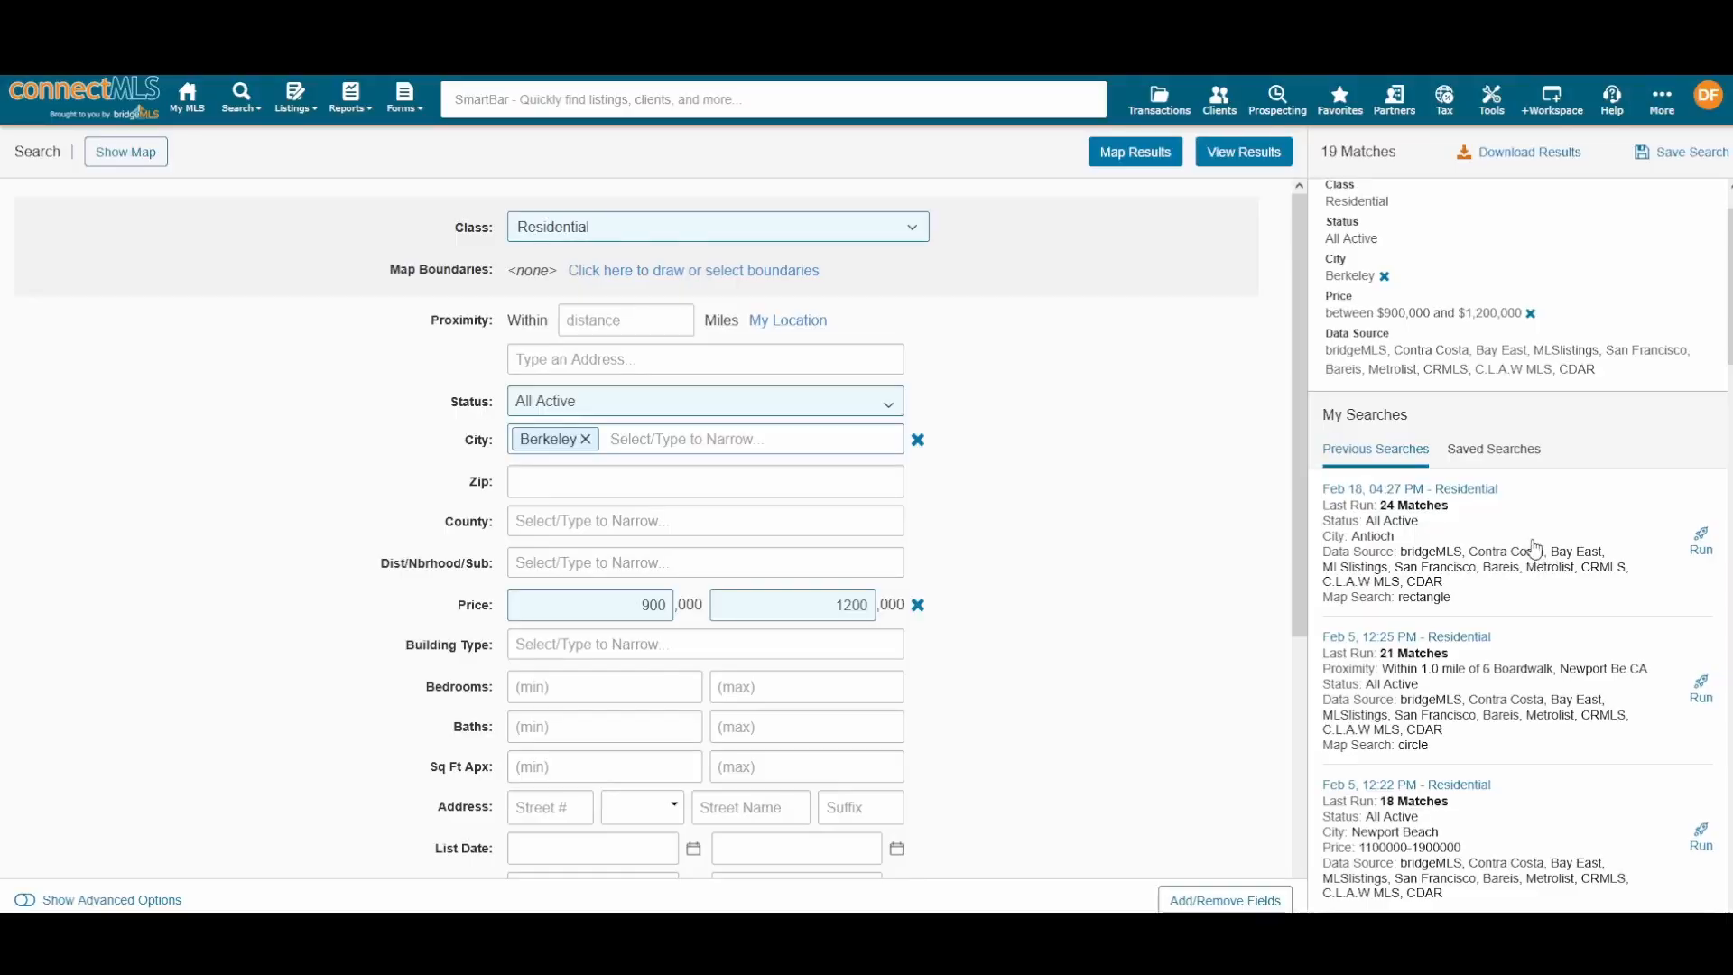
{"action": "scroll", "coordinate": [1533, 532], "scroll_direction": "down", "scroll_amount": 4}
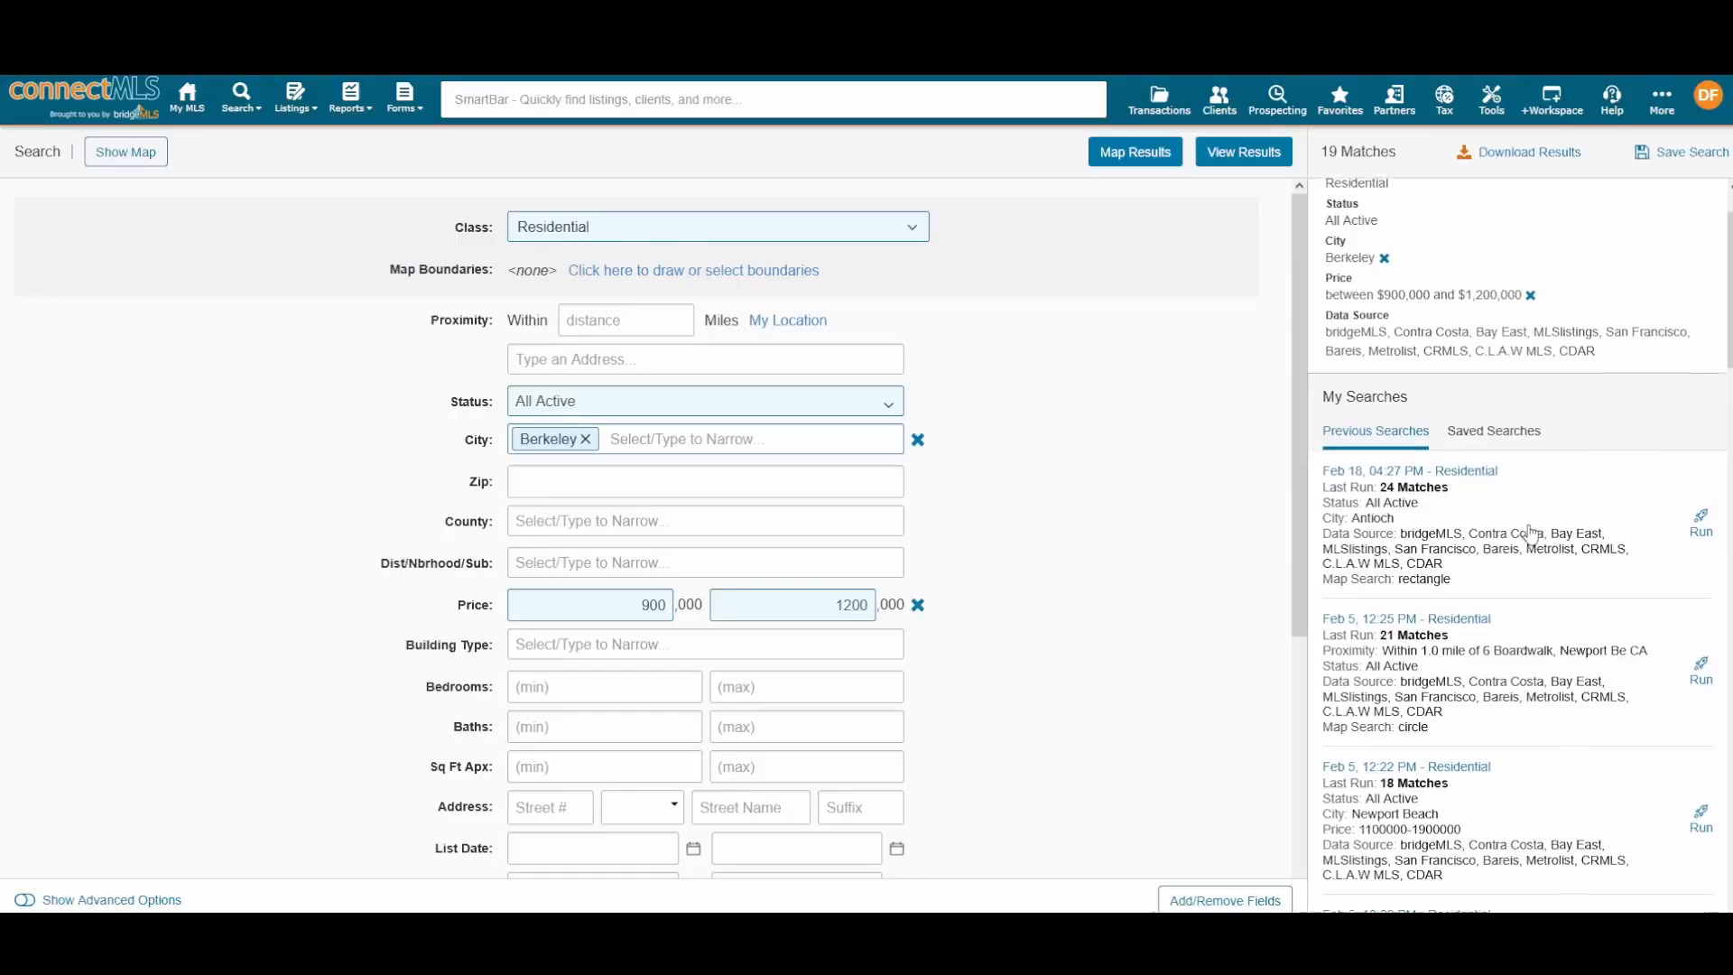
{"action": "scroll", "coordinate": [1498, 505], "scroll_direction": "up", "scroll_amount": 3}
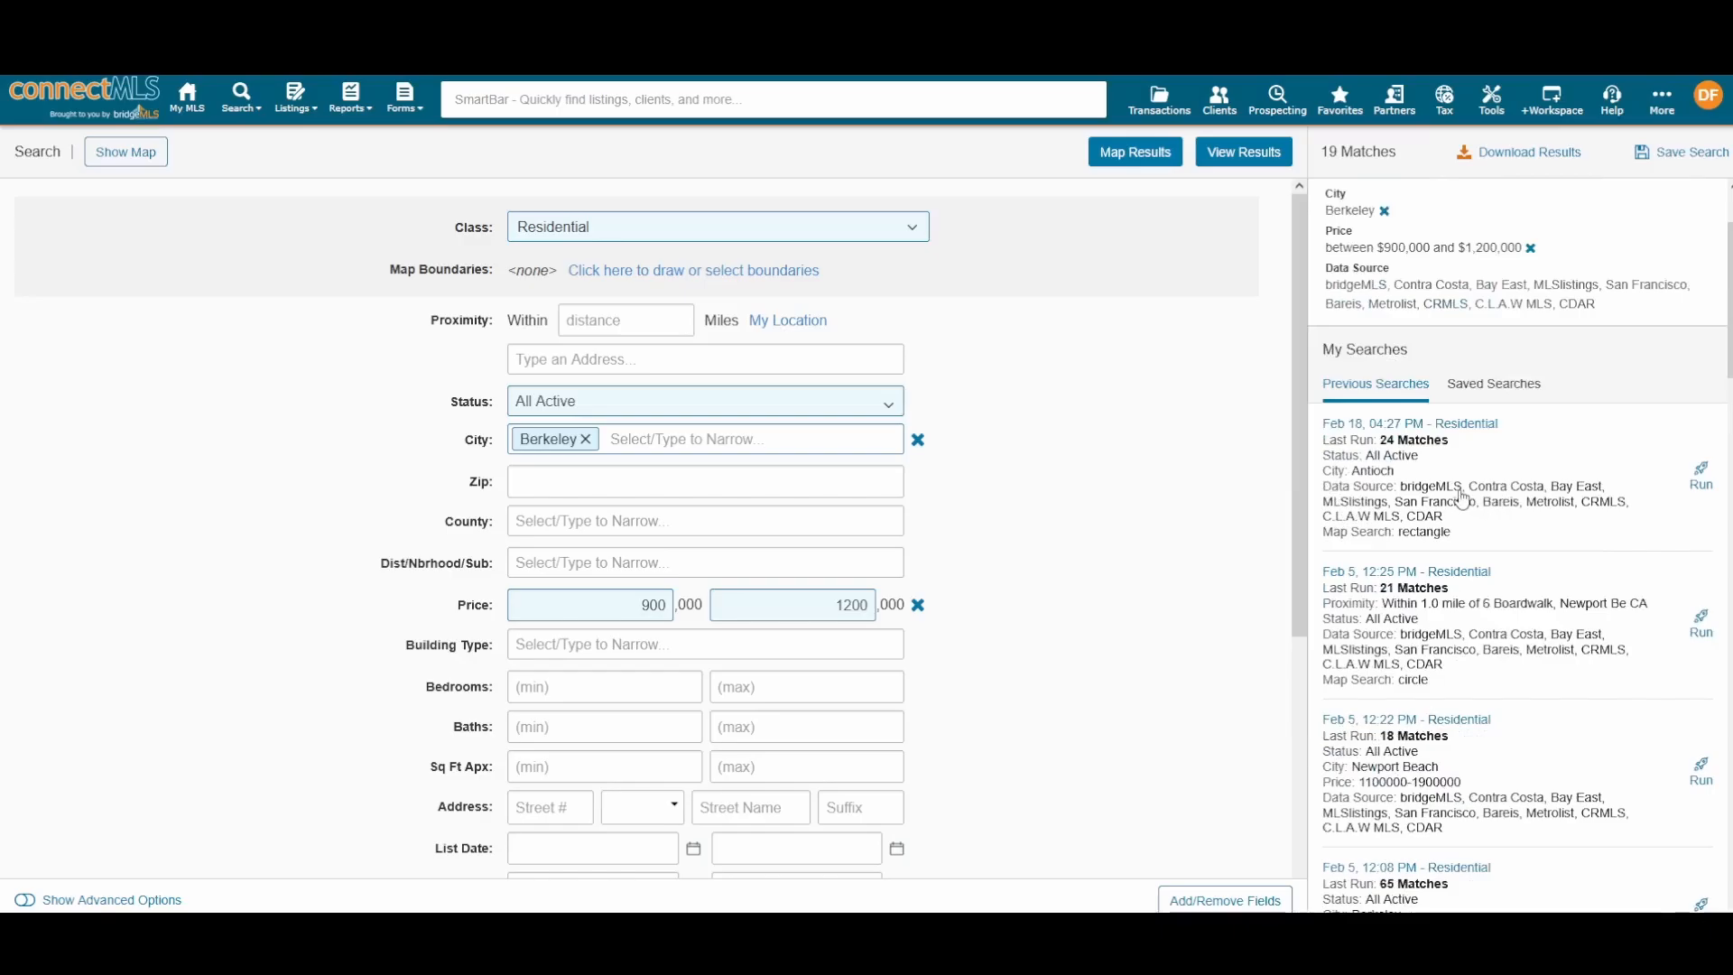
{"action": "scroll", "coordinate": [1462, 495], "scroll_direction": "up", "scroll_amount": 2}
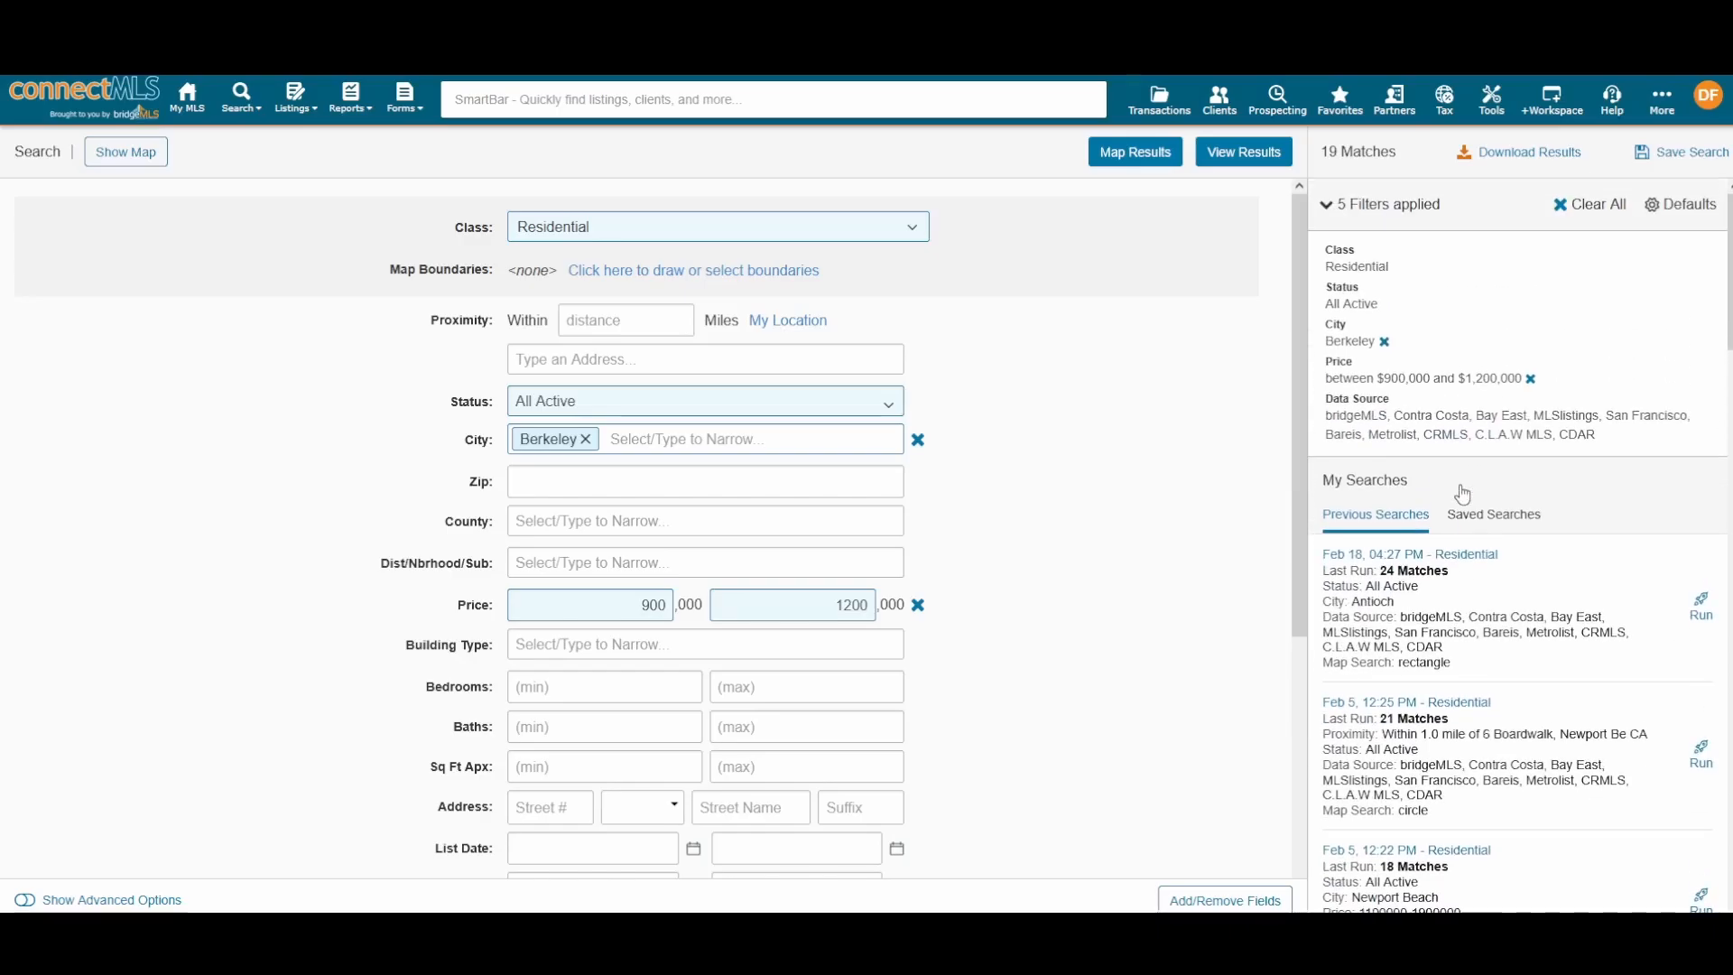
{"action": "double_click", "coordinate": [1498, 523]}
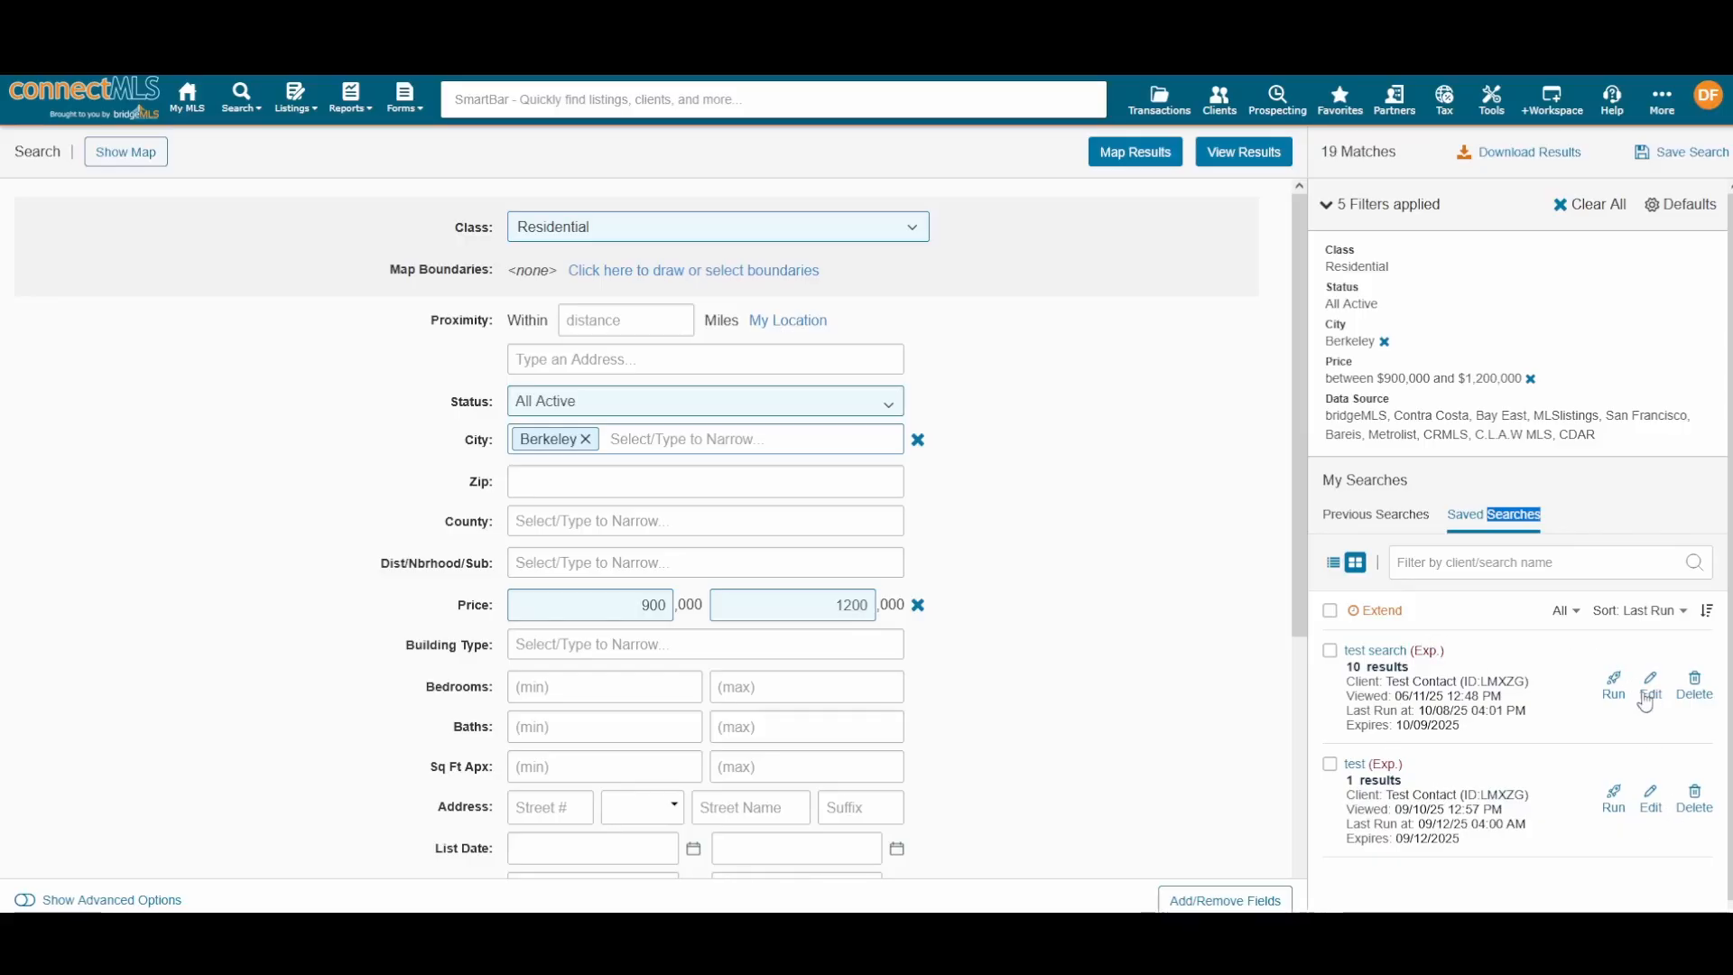
{"action": "left_click", "coordinate": [1420, 523]}
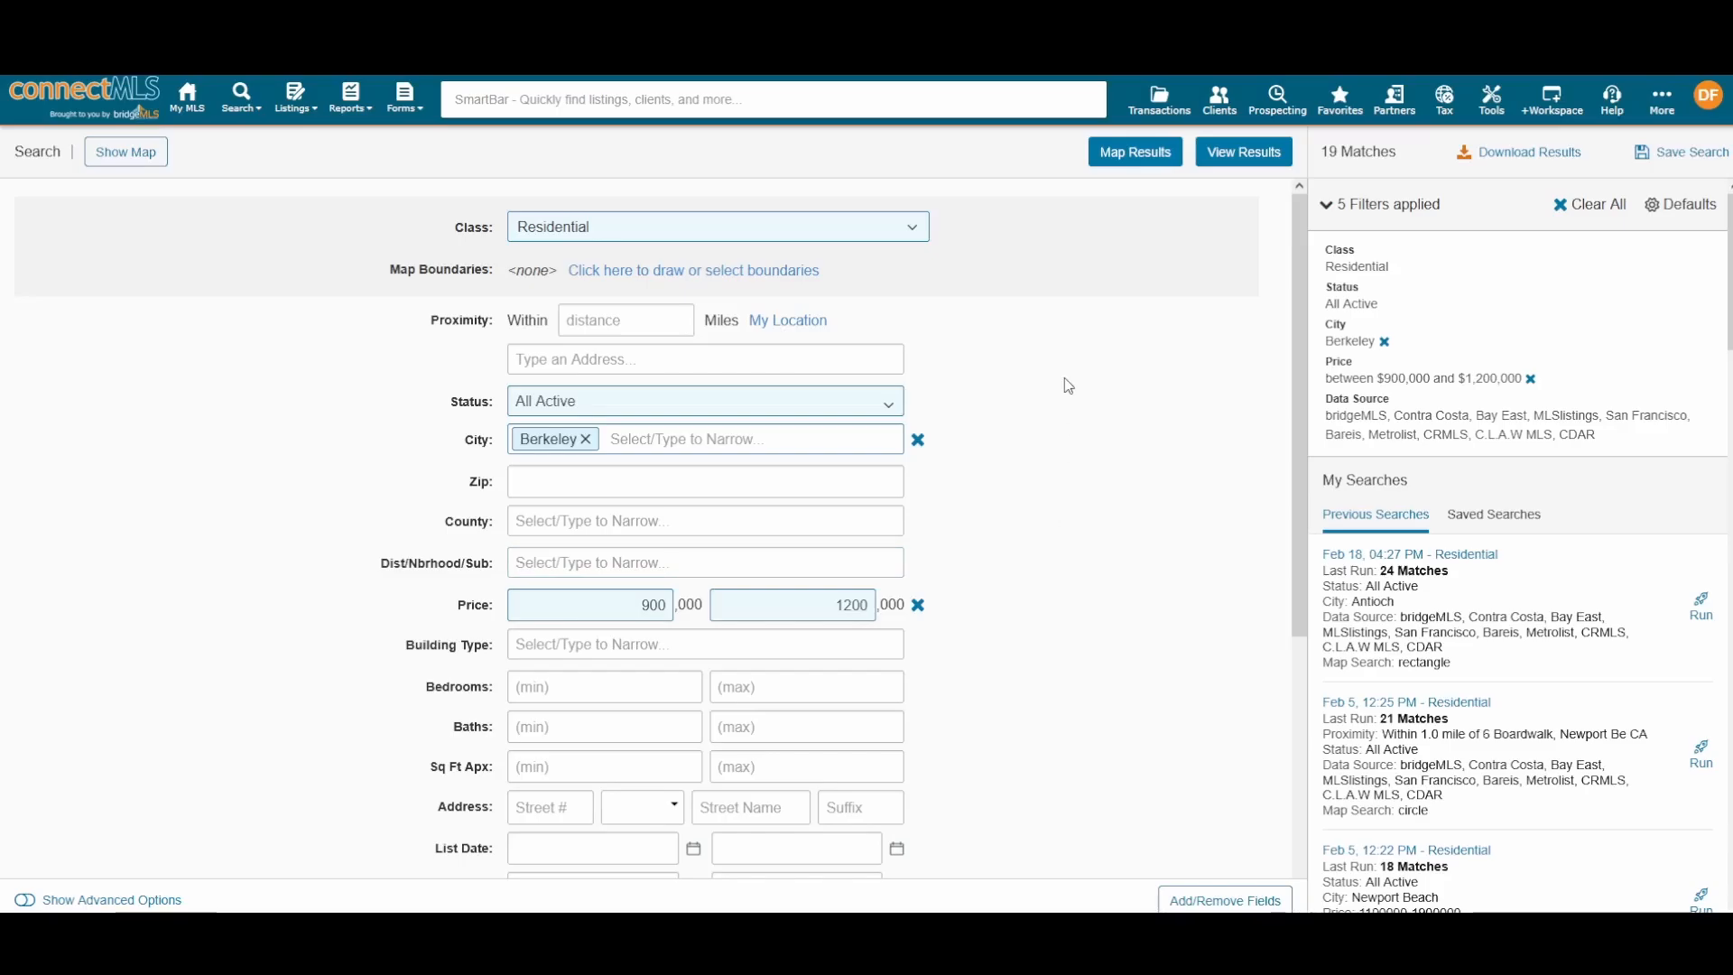
Step: Show the 19 matches on a map, pan over Berkeley, and open the $949k listing's summary
{"action": "left_click", "coordinate": [1135, 154]}
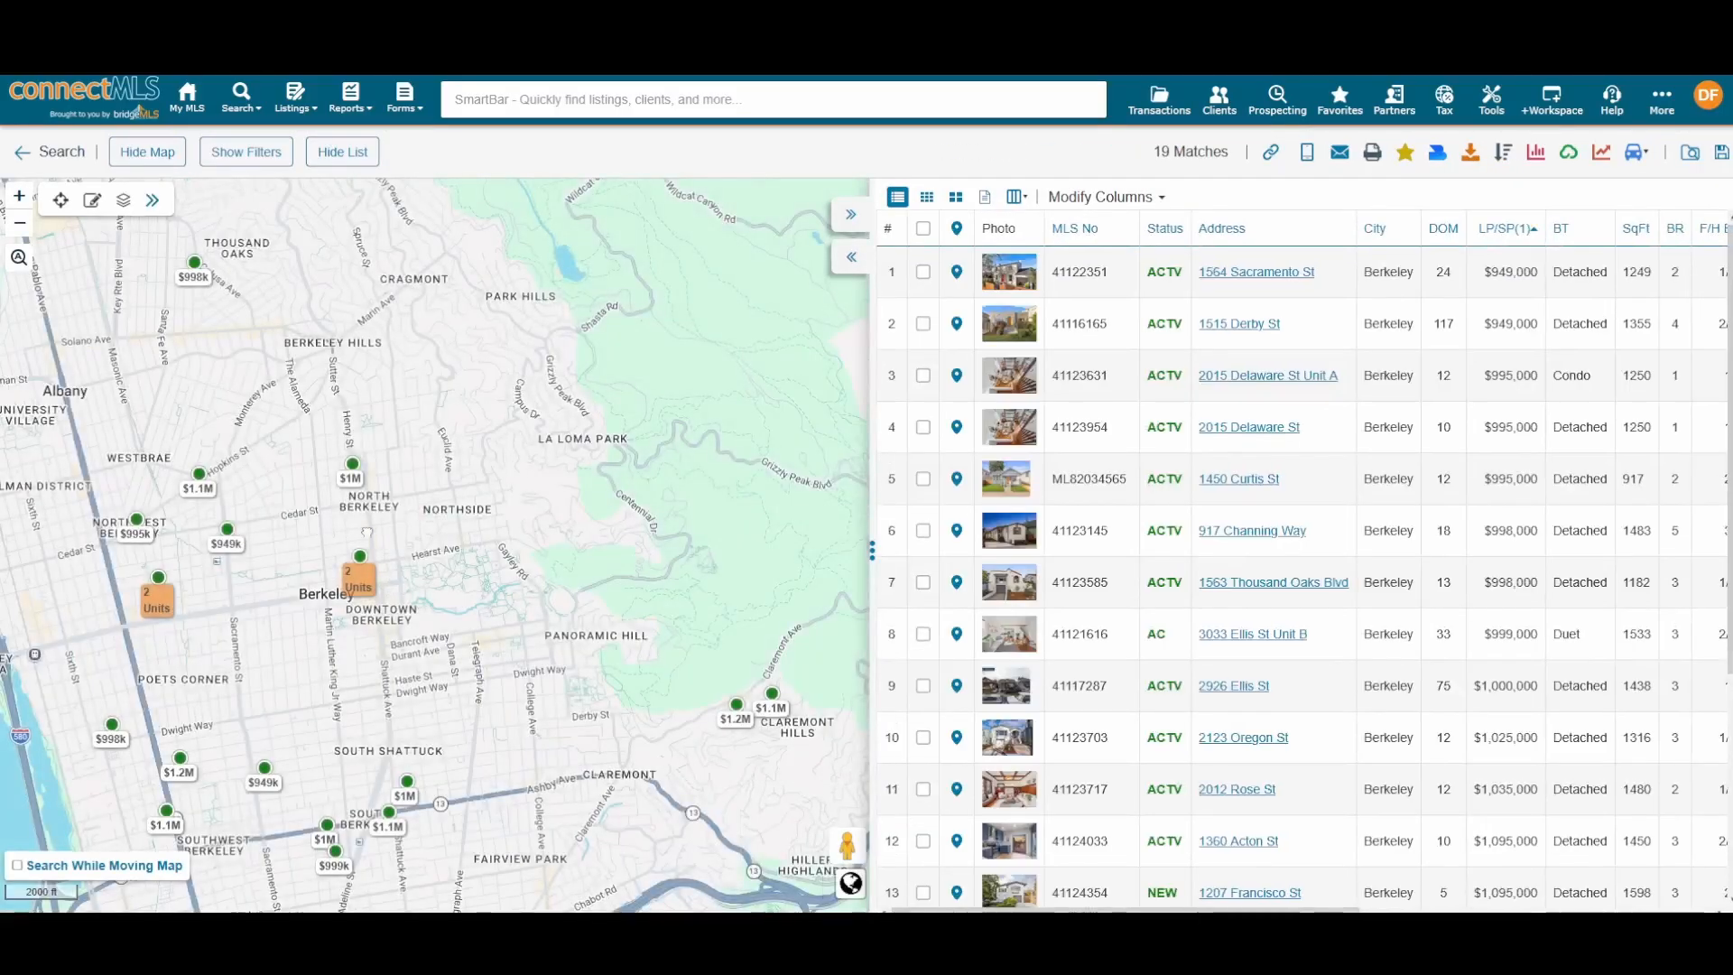
{"action": "left_click_drag", "start_coordinate": [366, 533], "coordinate": [662, 579]}
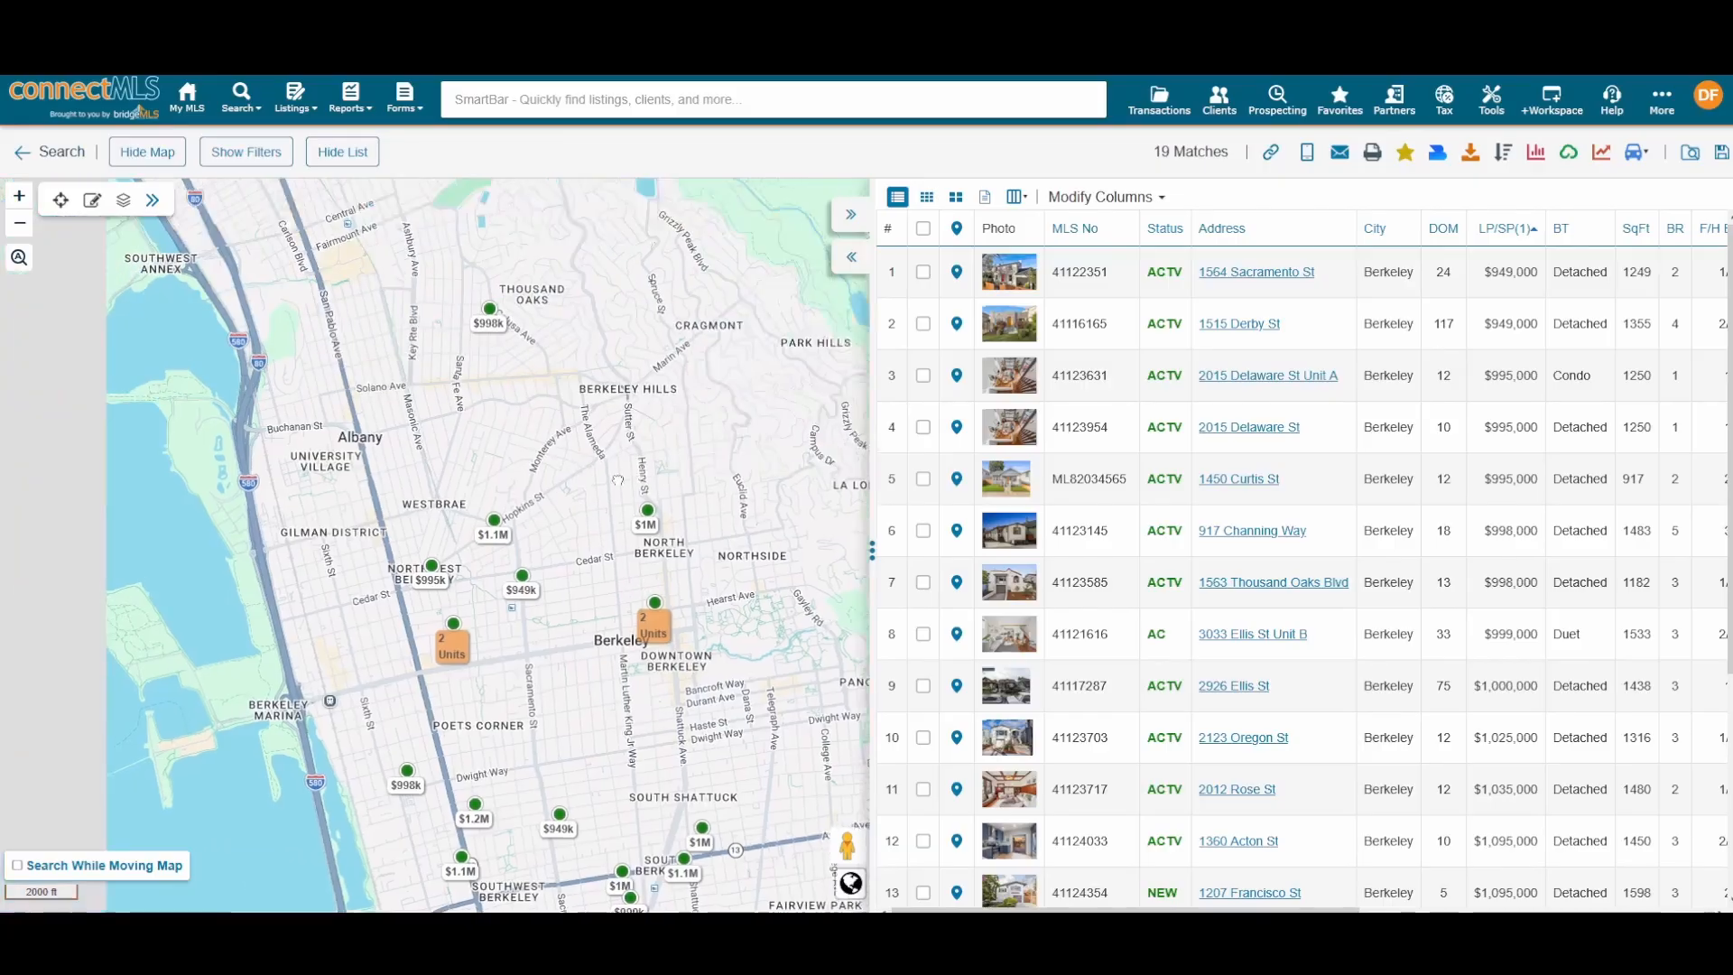
{"action": "left_click_drag", "start_coordinate": [618, 480], "coordinate": [538, 213]}
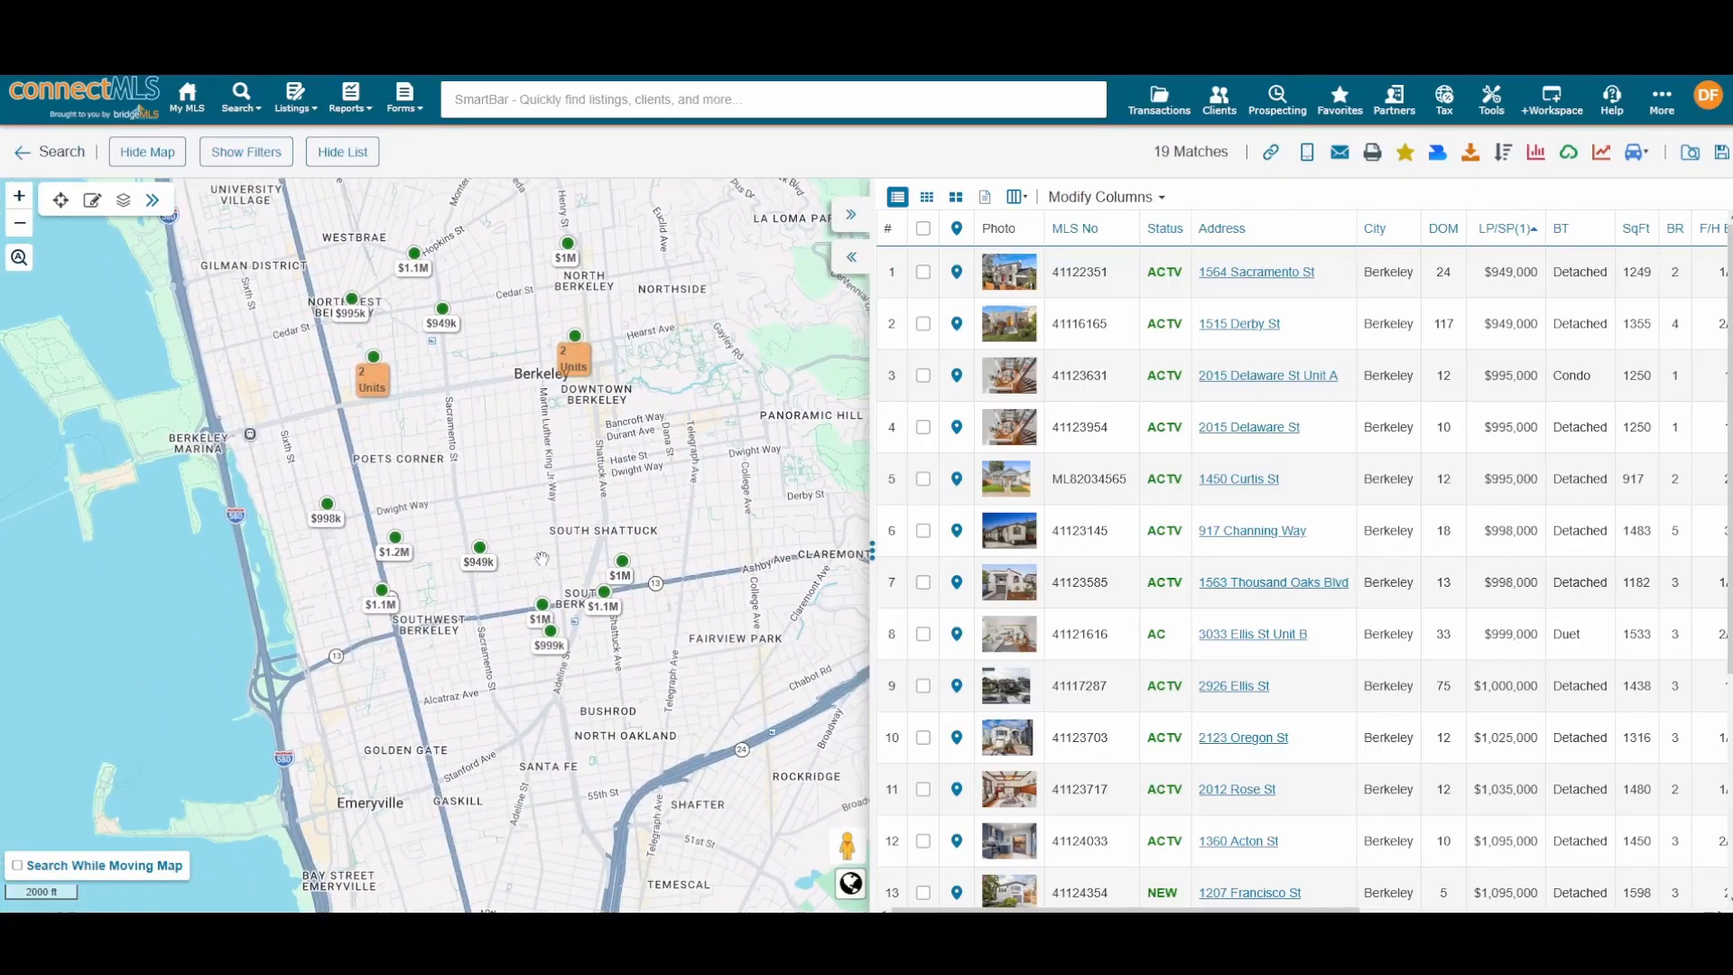
{"action": "mouse_move", "coordinate": [522, 556]}
{"action": "left_mouse_down"}
{"action": "mouse_move", "coordinate": [503, 433]}
{"action": "mouse_move", "coordinate": [518, 585]}
{"action": "left_mouse_up"}
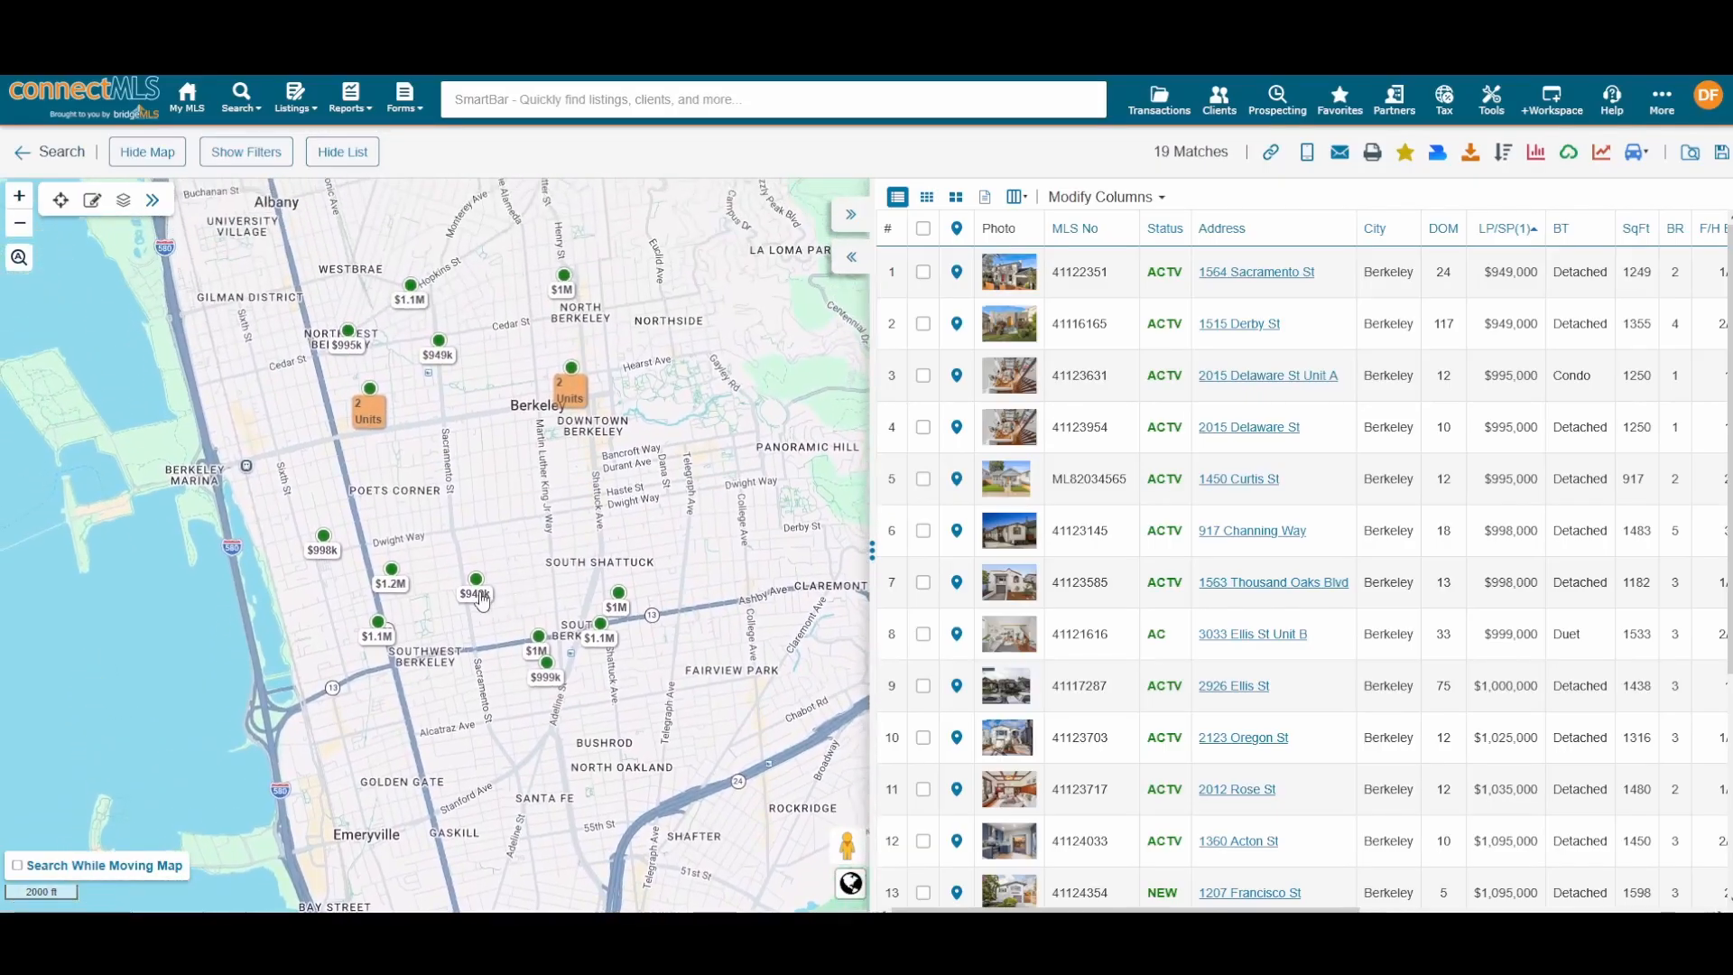
{"action": "left_click", "coordinate": [476, 582]}
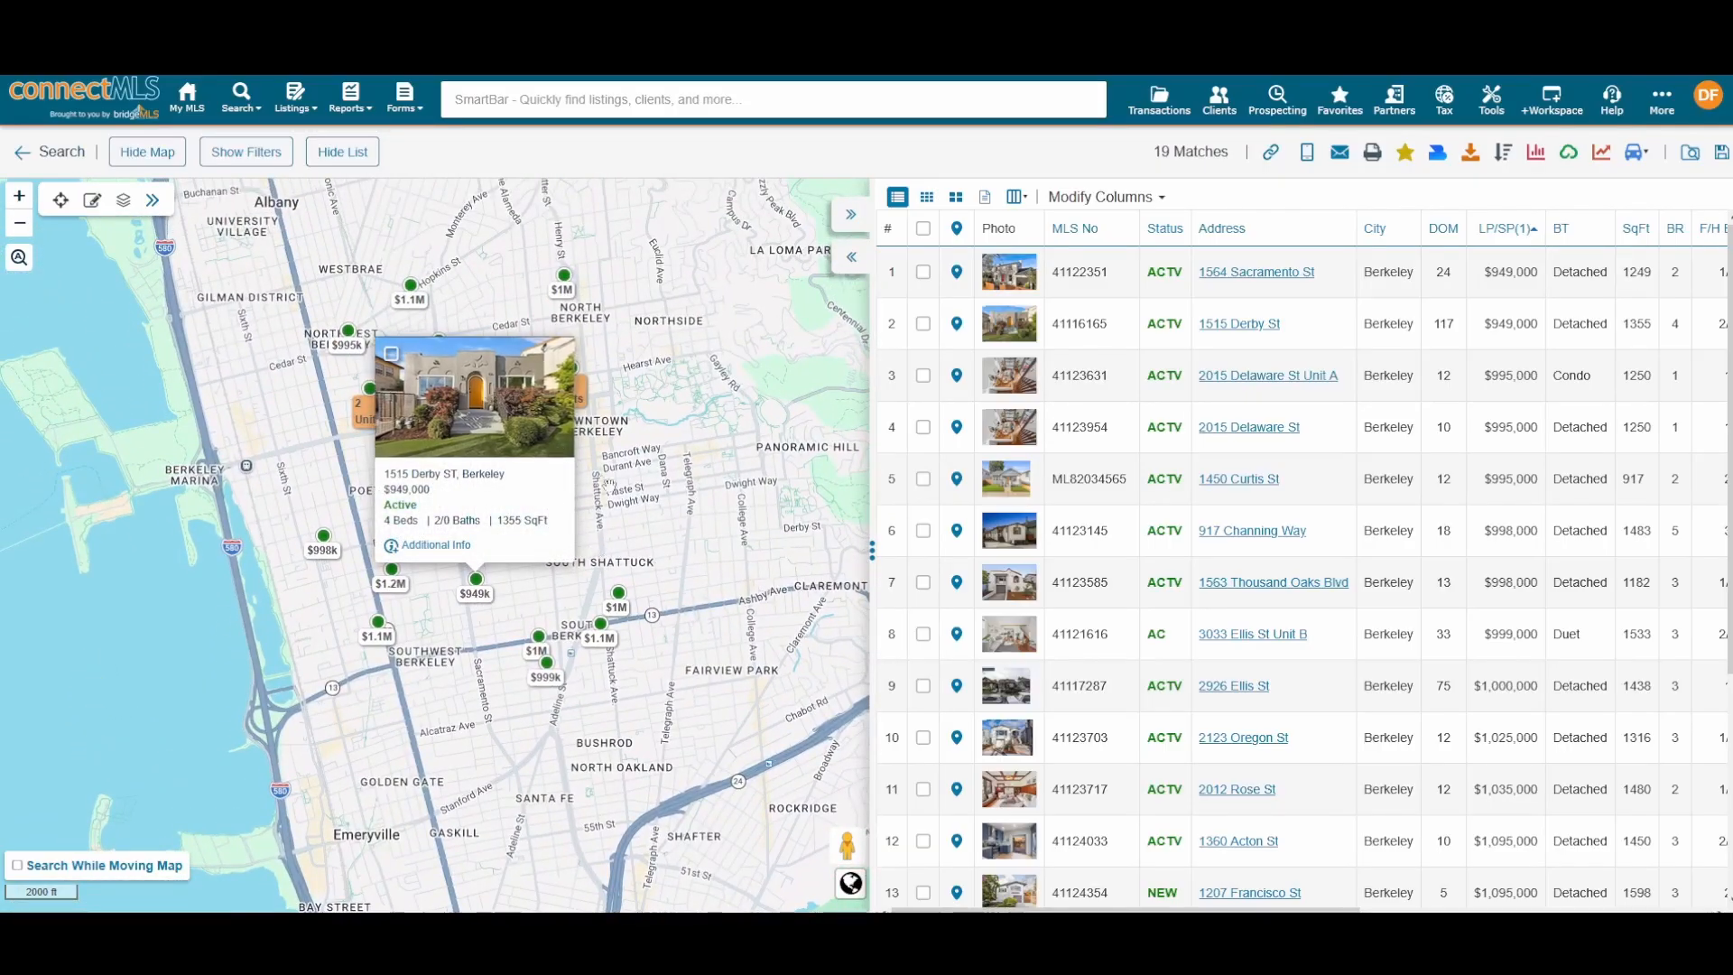
{"action": "left_click", "coordinate": [490, 439]}
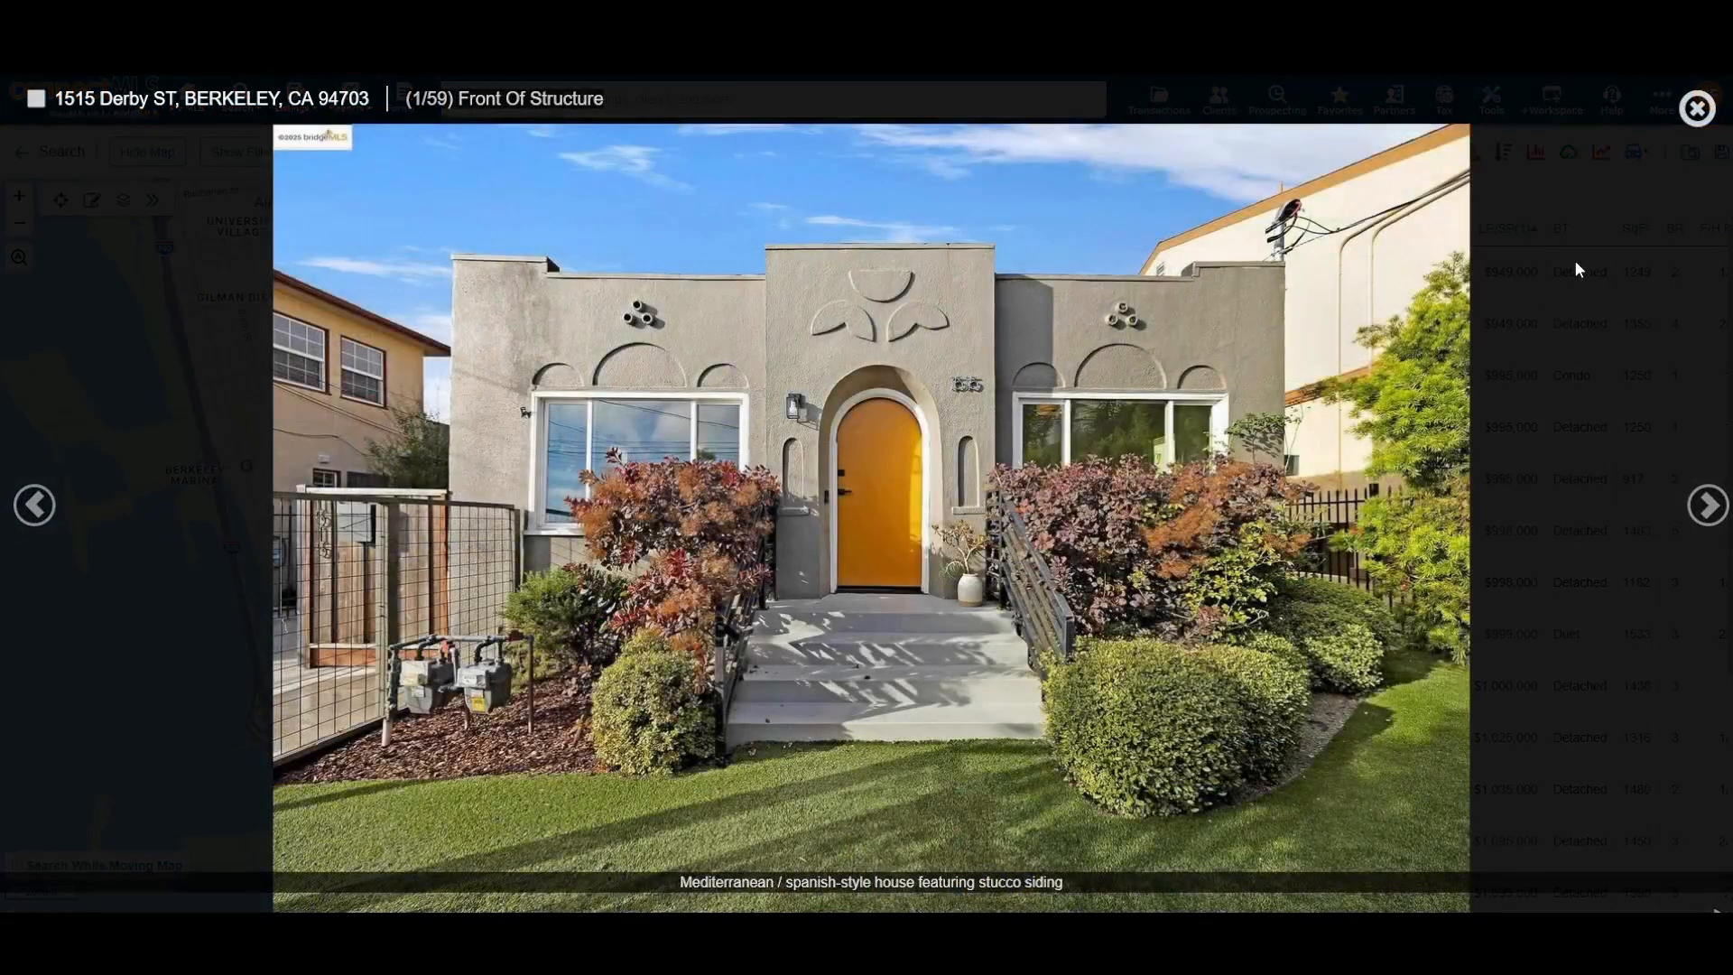
{"action": "left_click", "coordinate": [1707, 506]}
{"action": "left_click", "coordinate": [1707, 506]}
{"action": "left_click", "coordinate": [1701, 126]}
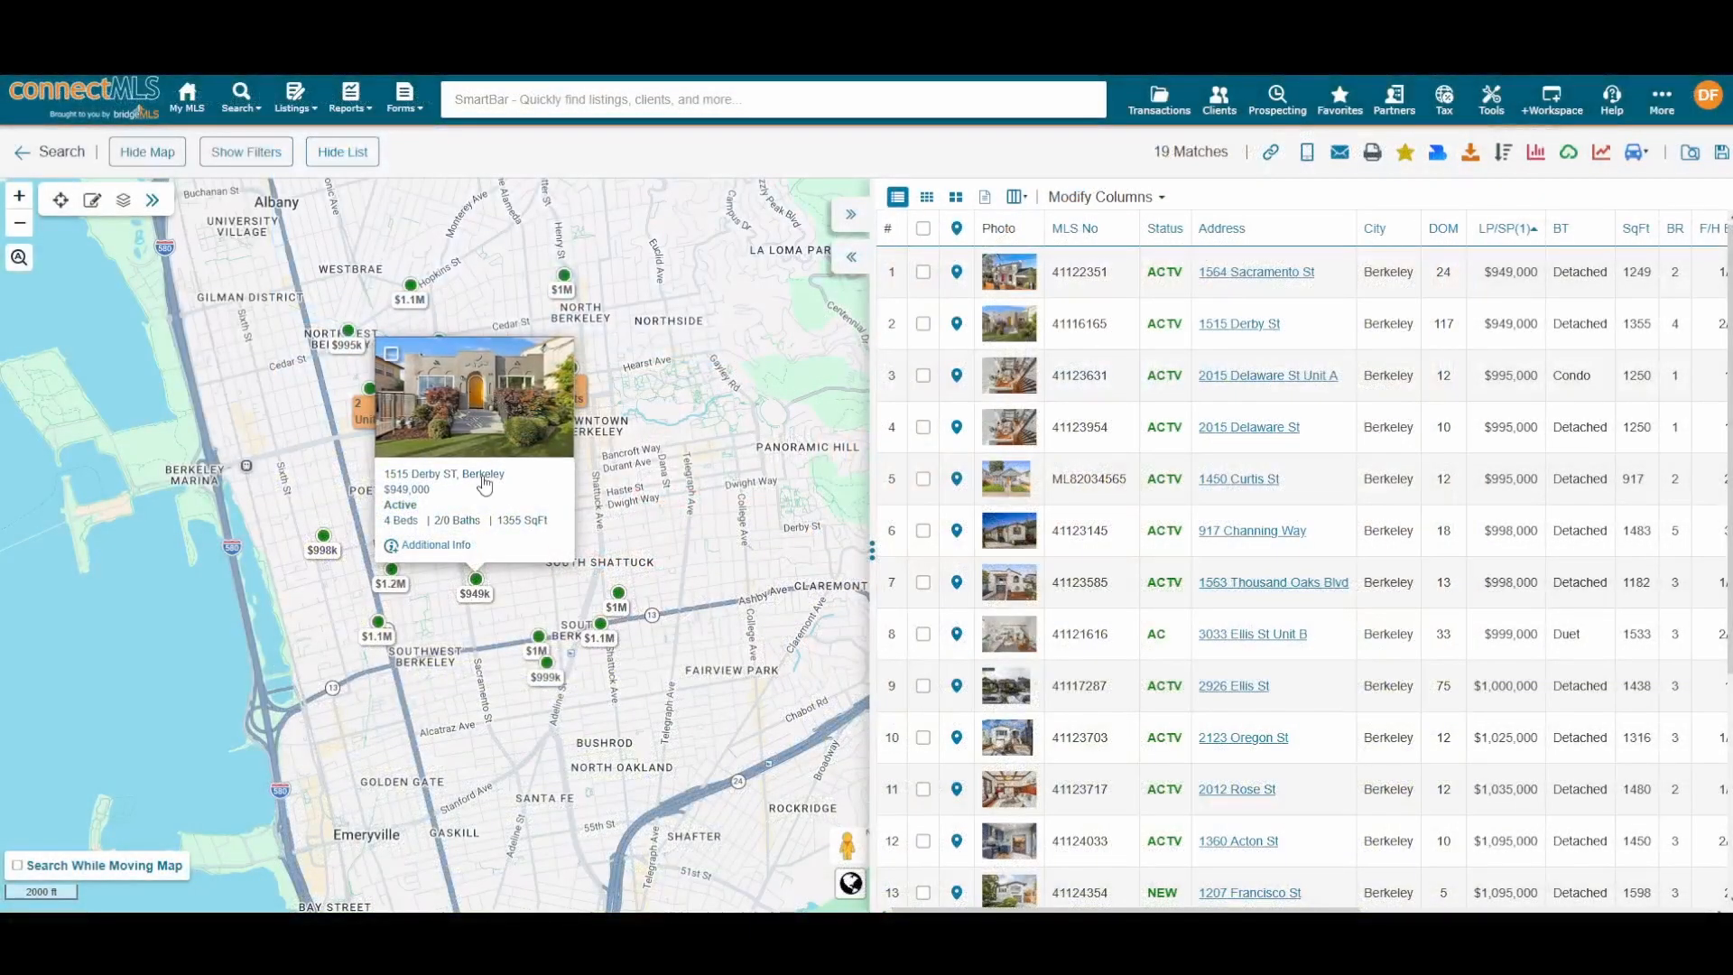
{"action": "left_click", "coordinate": [462, 475]}
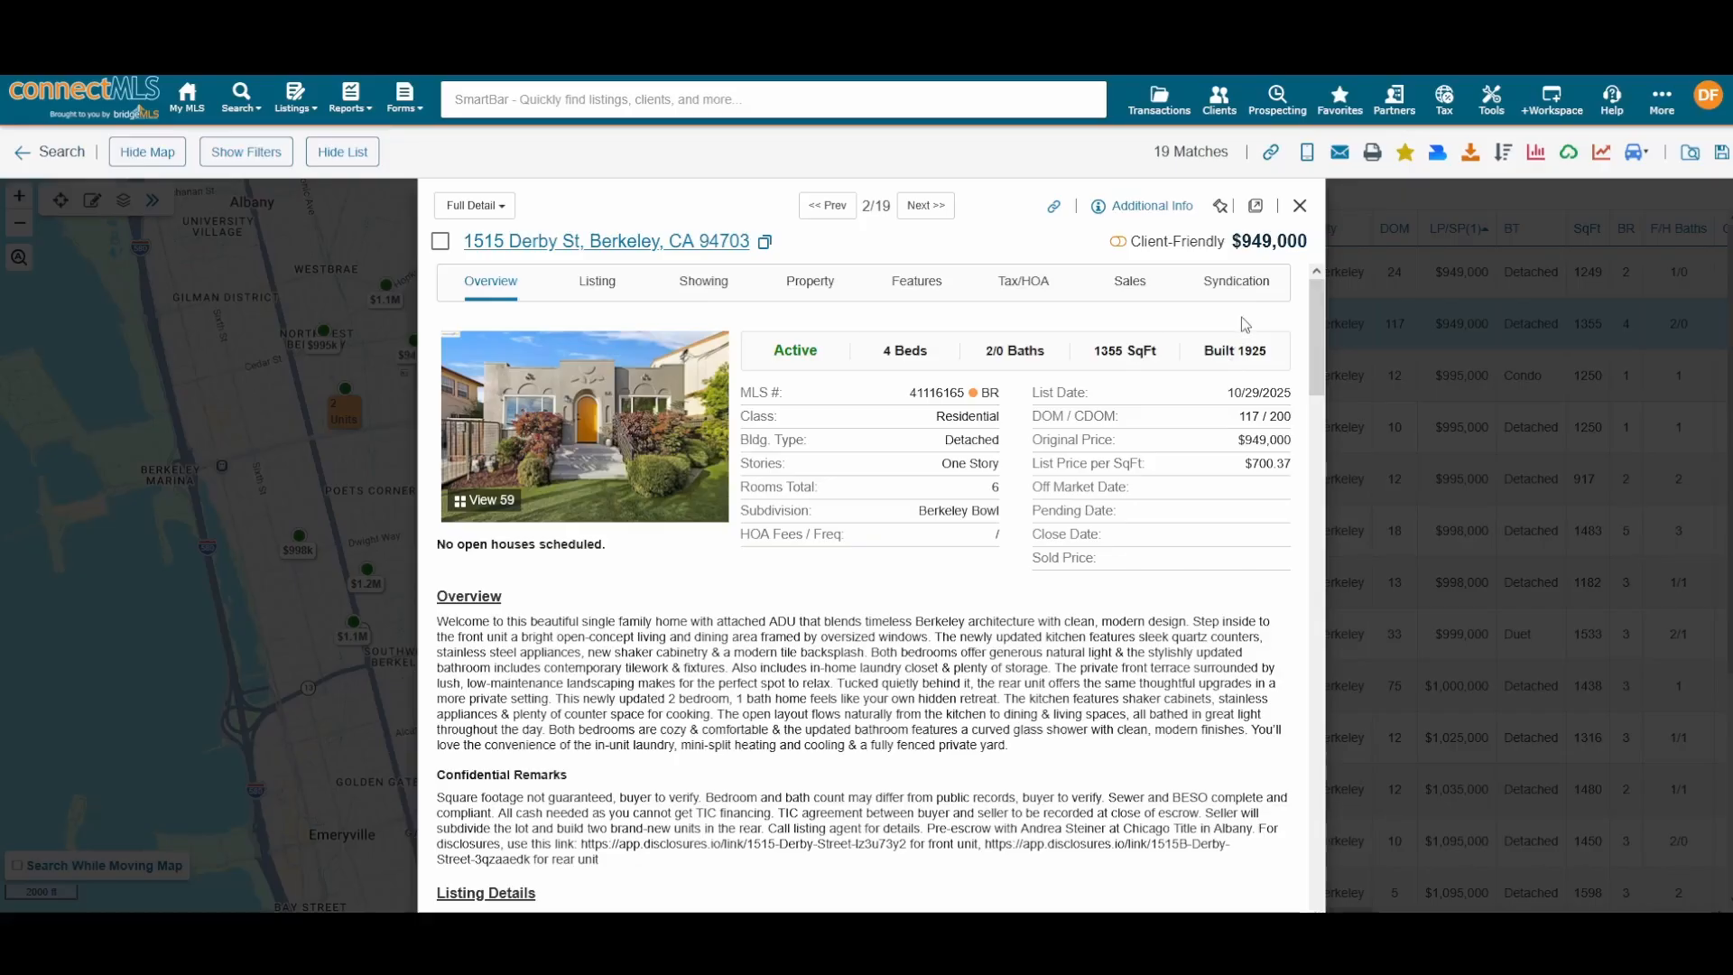
{"action": "left_click", "coordinate": [1118, 244]}
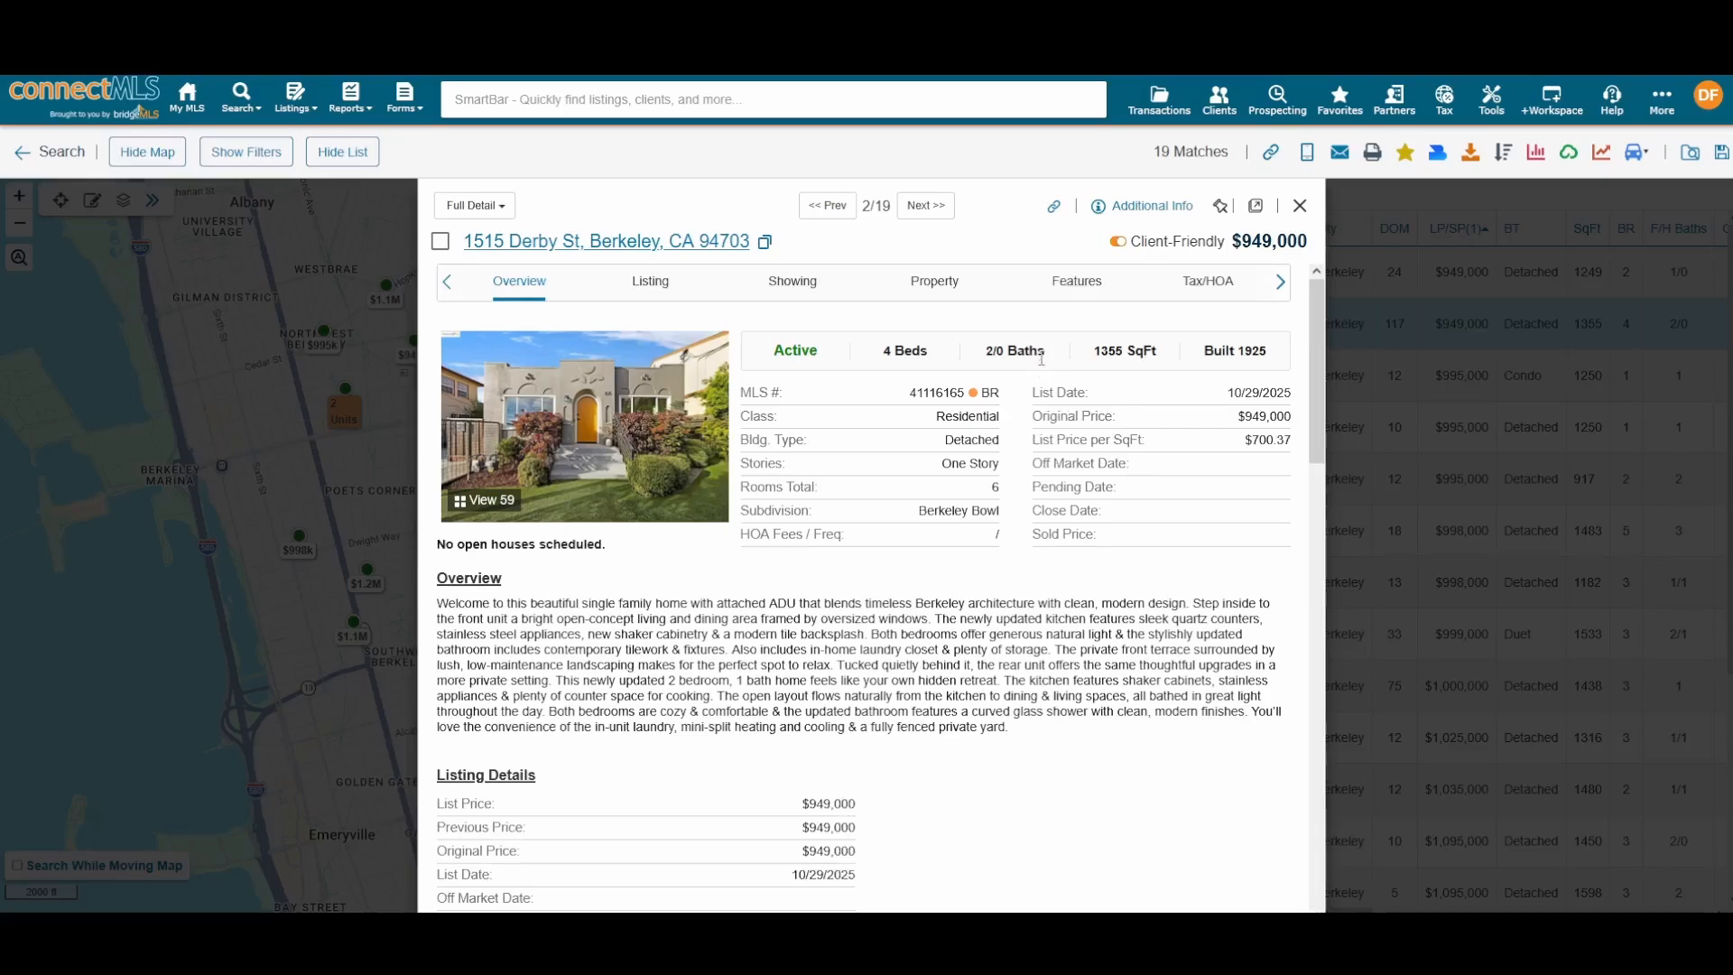
{"action": "scroll", "coordinate": [1042, 352], "scroll_direction": "down", "scroll_amount": 3}
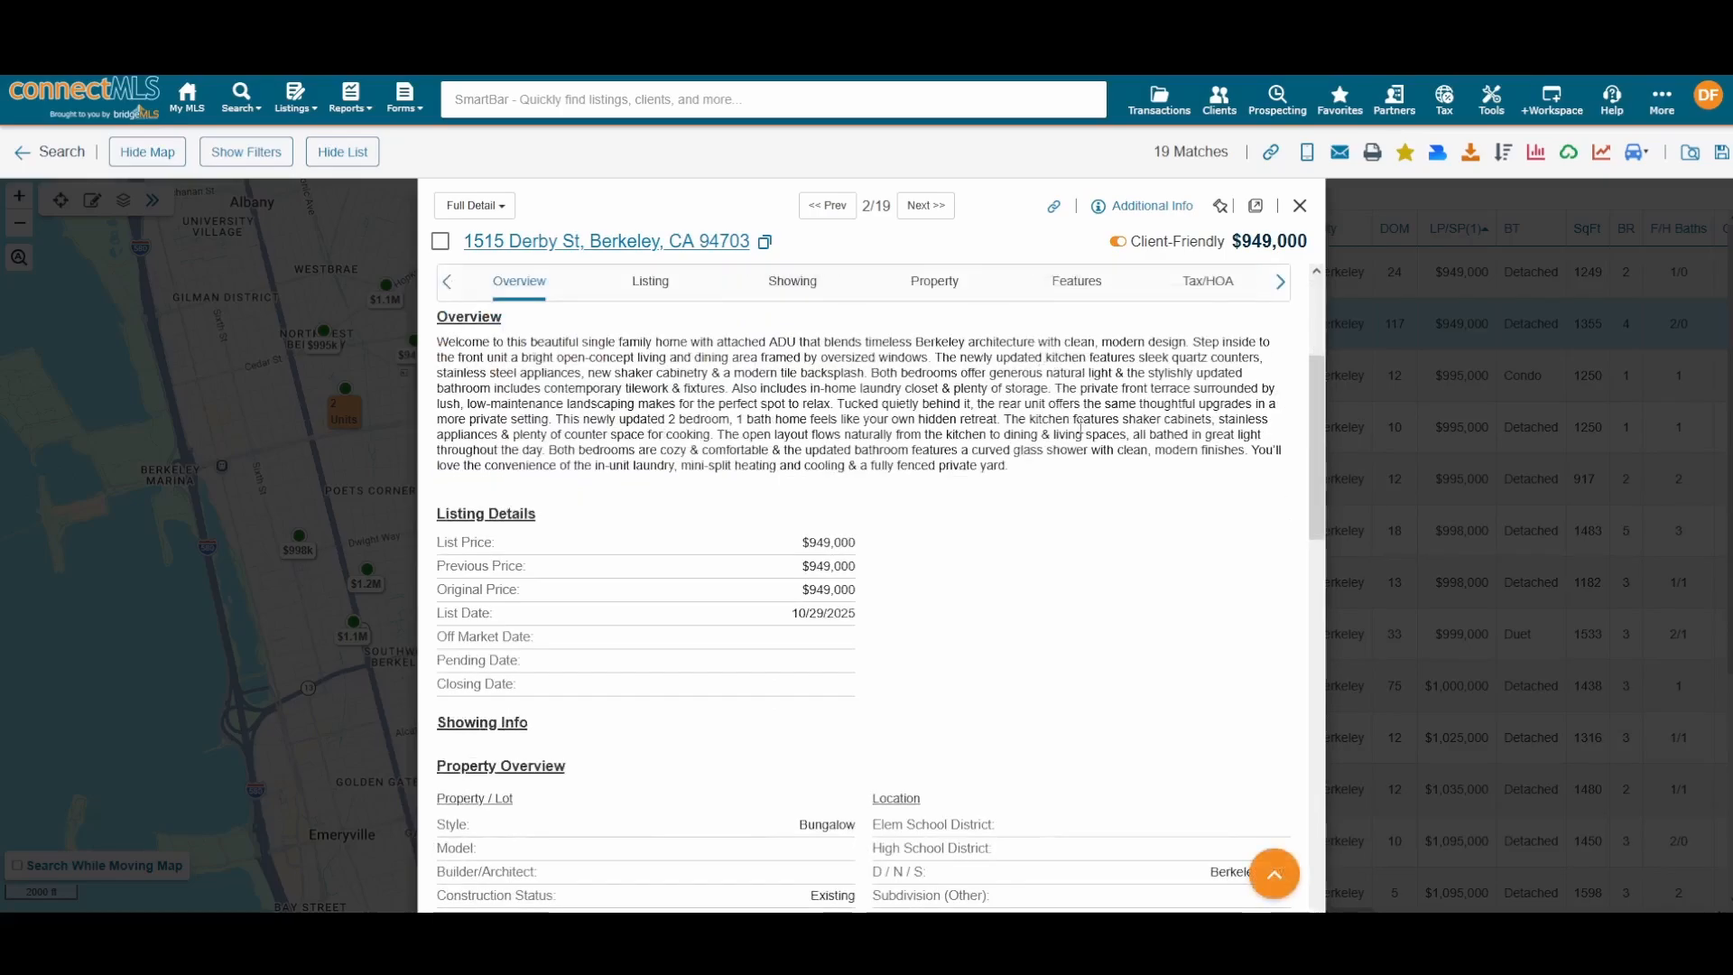
{"action": "scroll", "coordinate": [1079, 442], "scroll_direction": "up", "scroll_amount": 3}
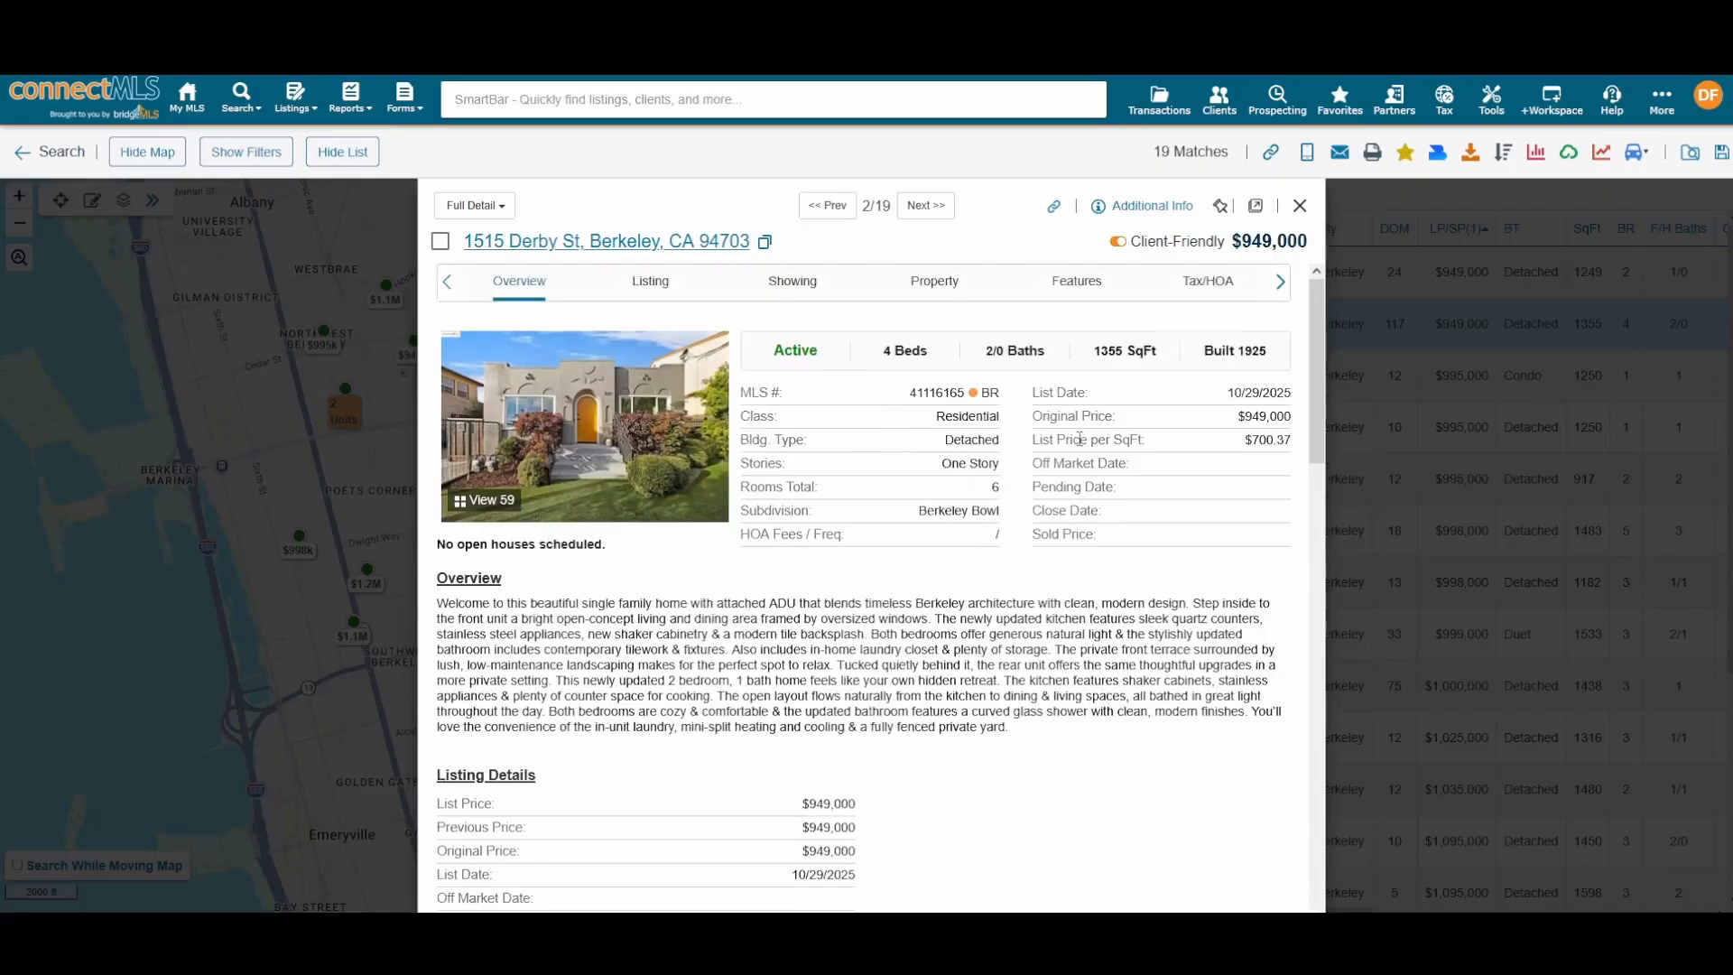
{"action": "scroll", "coordinate": [1075, 440], "scroll_direction": "down", "scroll_amount": 6}
{"action": "scroll", "coordinate": [1076, 439], "scroll_direction": "up", "scroll_amount": 6}
{"action": "left_click", "coordinate": [1294, 208]}
{"action": "left_click_drag", "start_coordinate": [500, 476], "coordinate": [538, 551]}
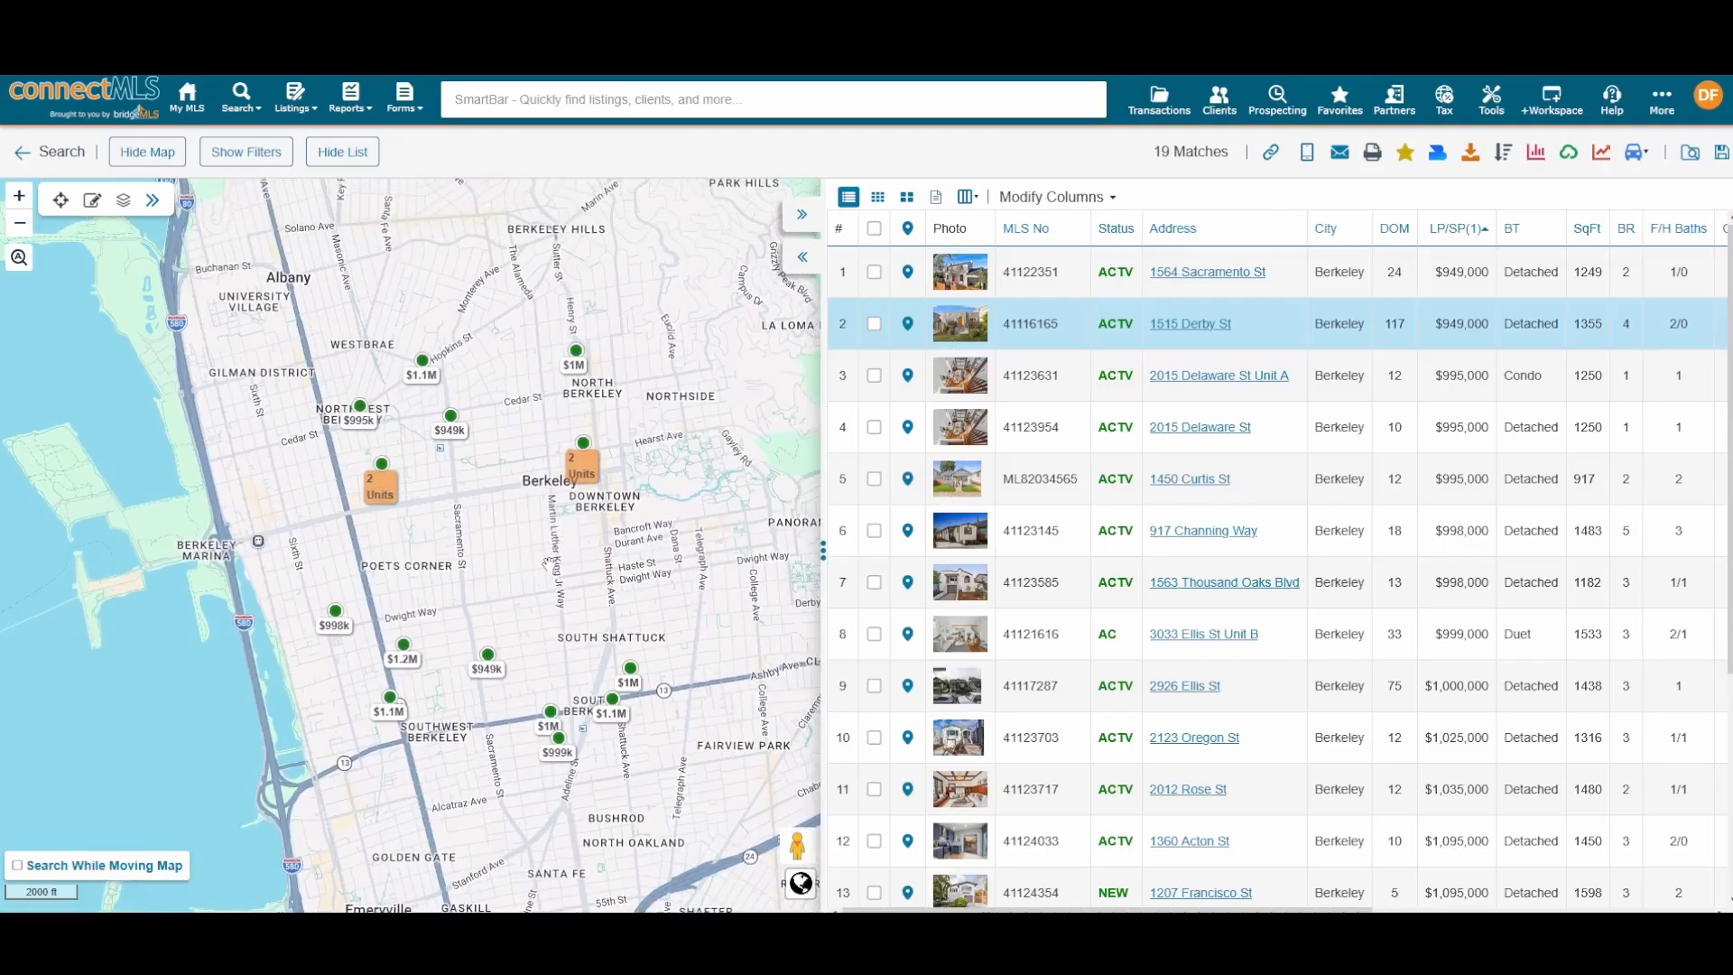
{"action": "left_click_drag", "start_coordinate": [563, 541], "coordinate": [572, 581]}
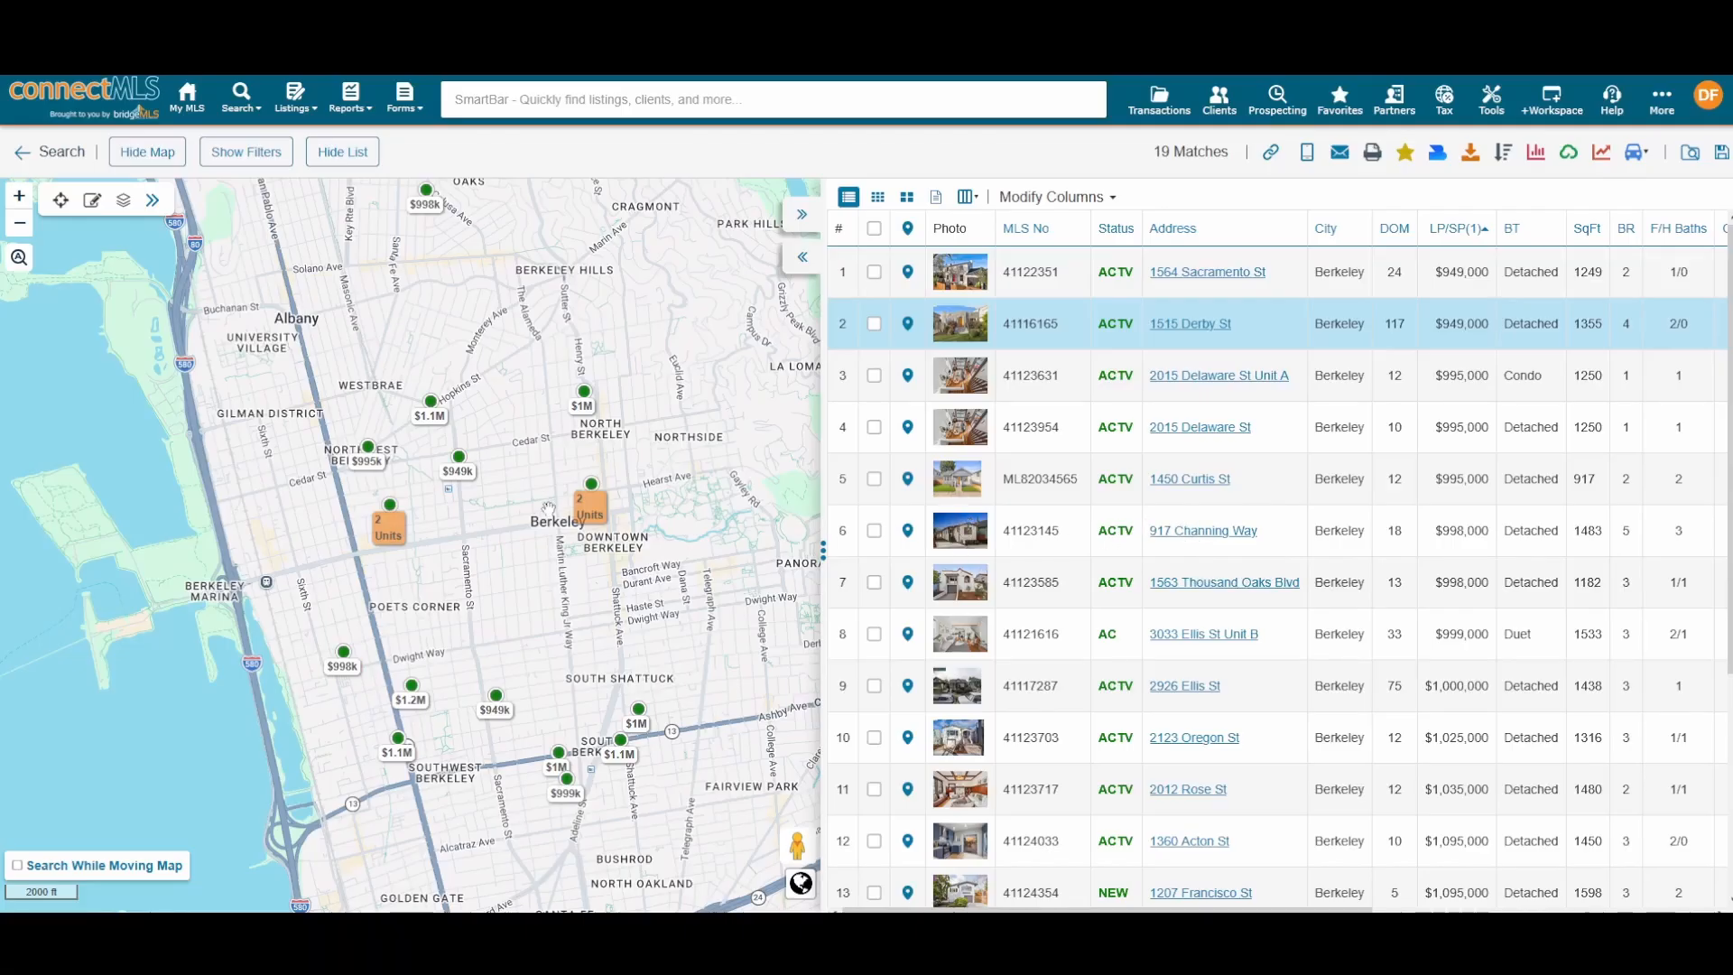
{"action": "left_click_drag", "start_coordinate": [563, 398], "coordinate": [582, 445]}
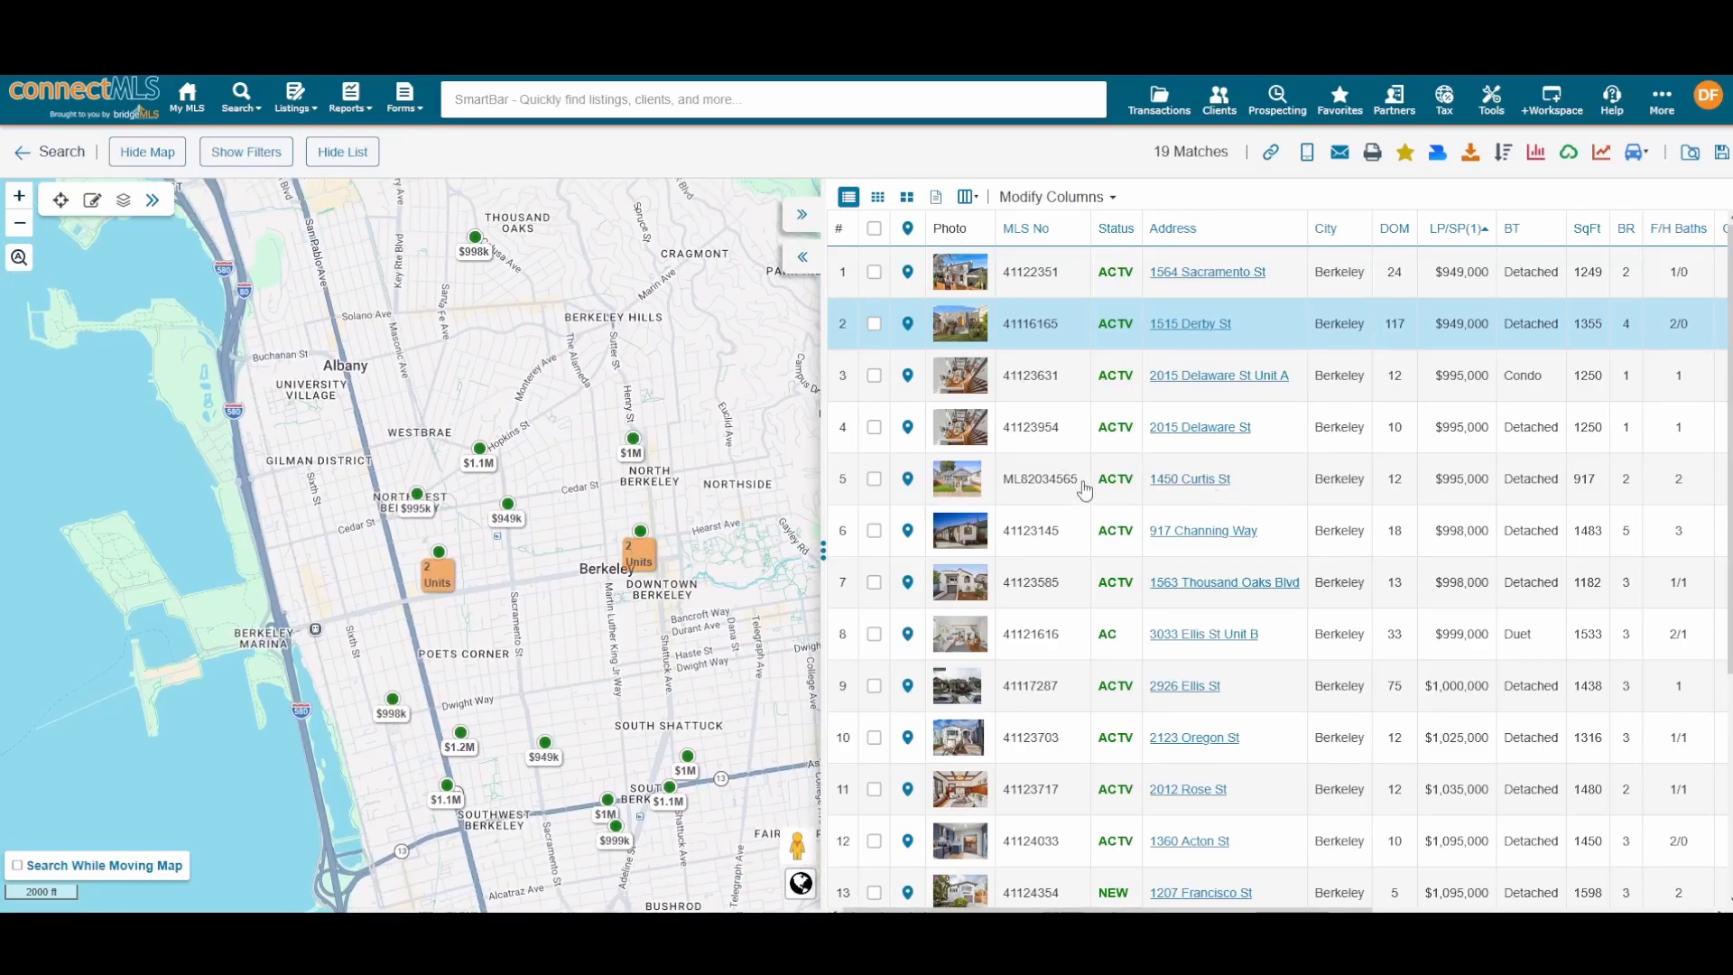
Step: Hide and restore the results list and the map, then recentre the map over Berkeley
{"action": "left_click", "coordinate": [802, 217]}
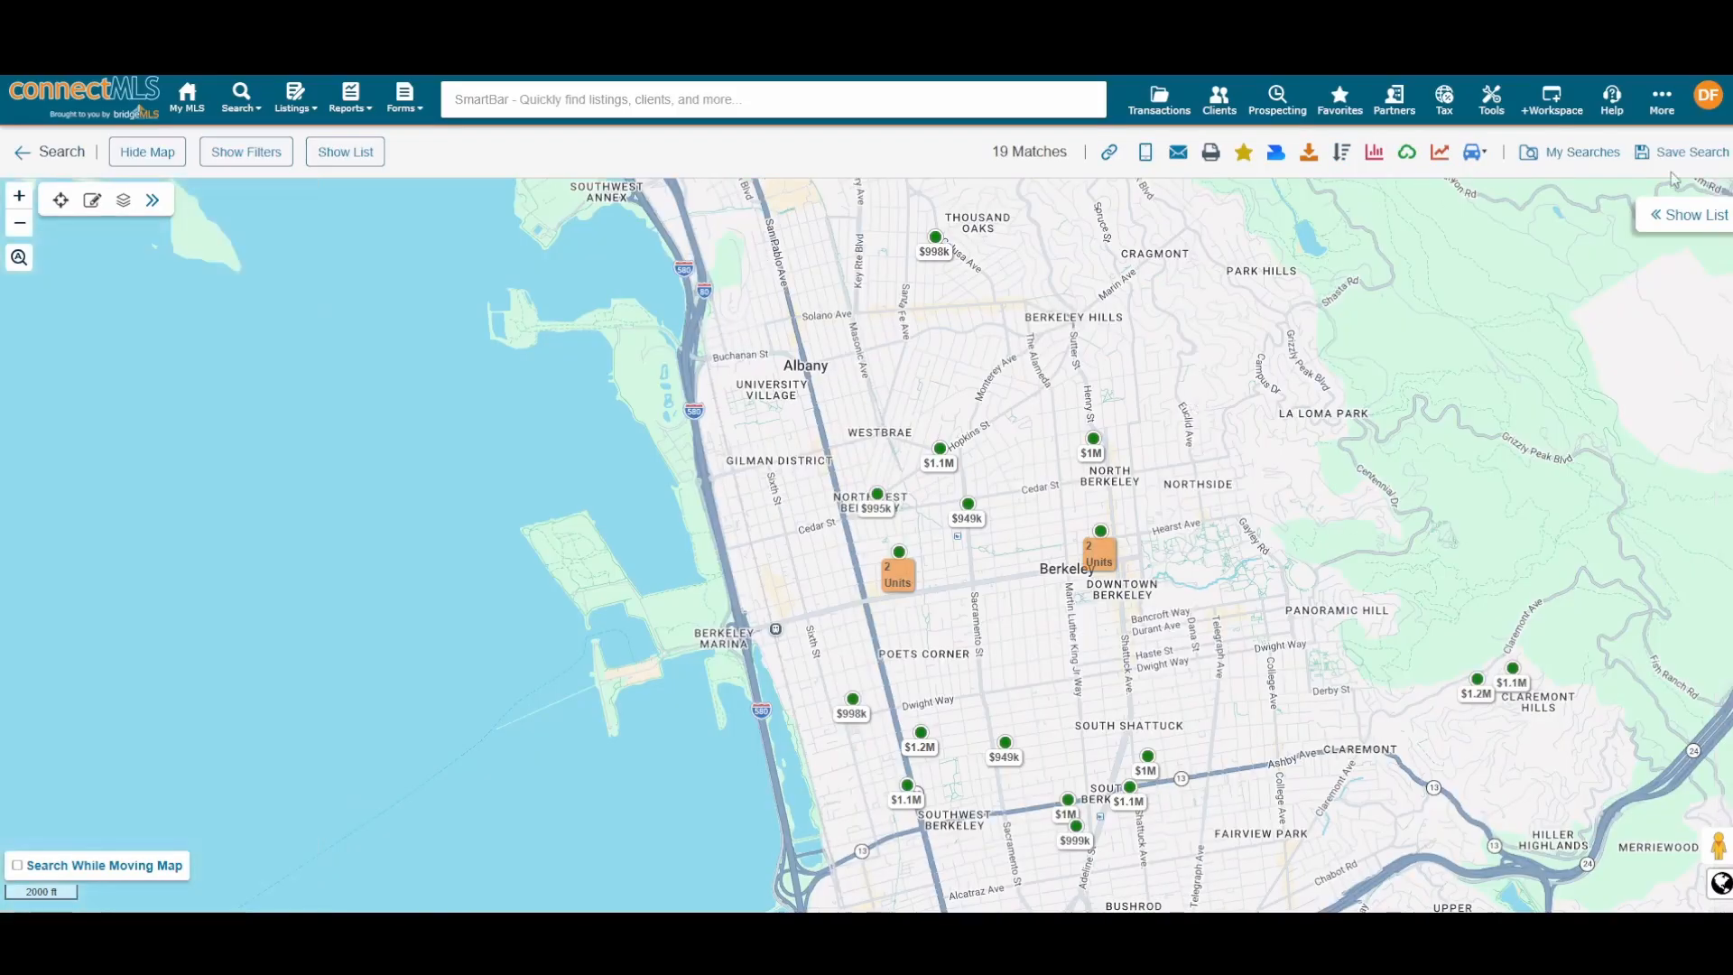
{"action": "left_click", "coordinate": [1674, 219]}
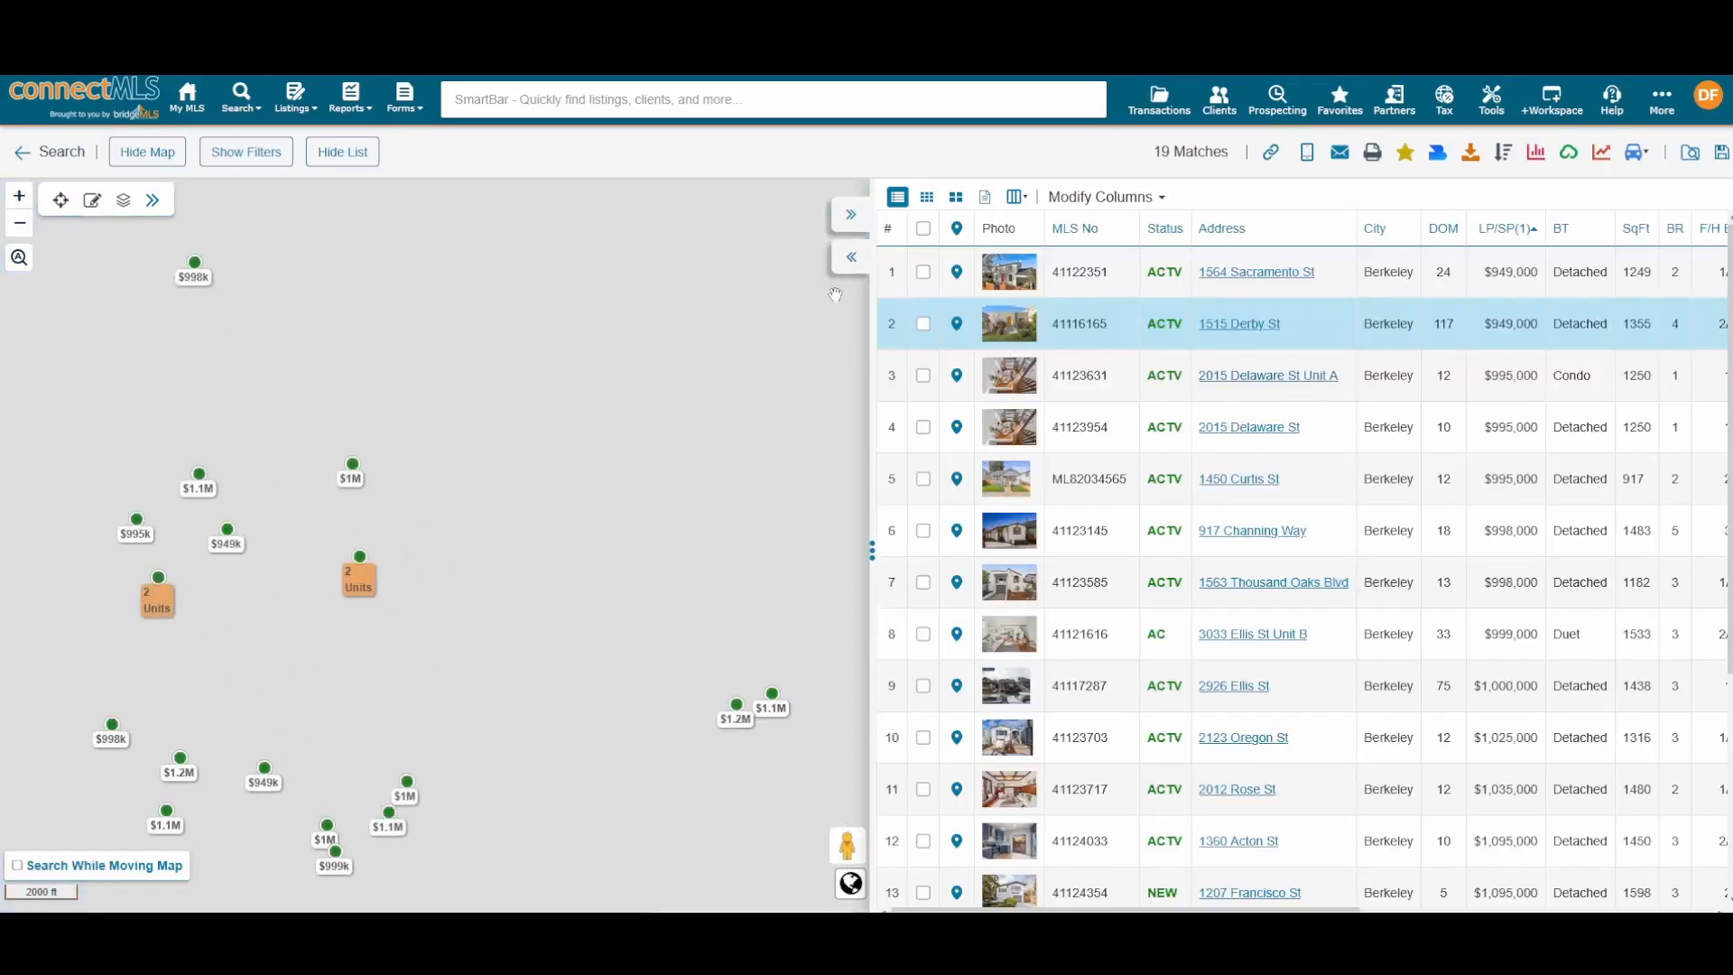
{"action": "left_click", "coordinate": [850, 215]}
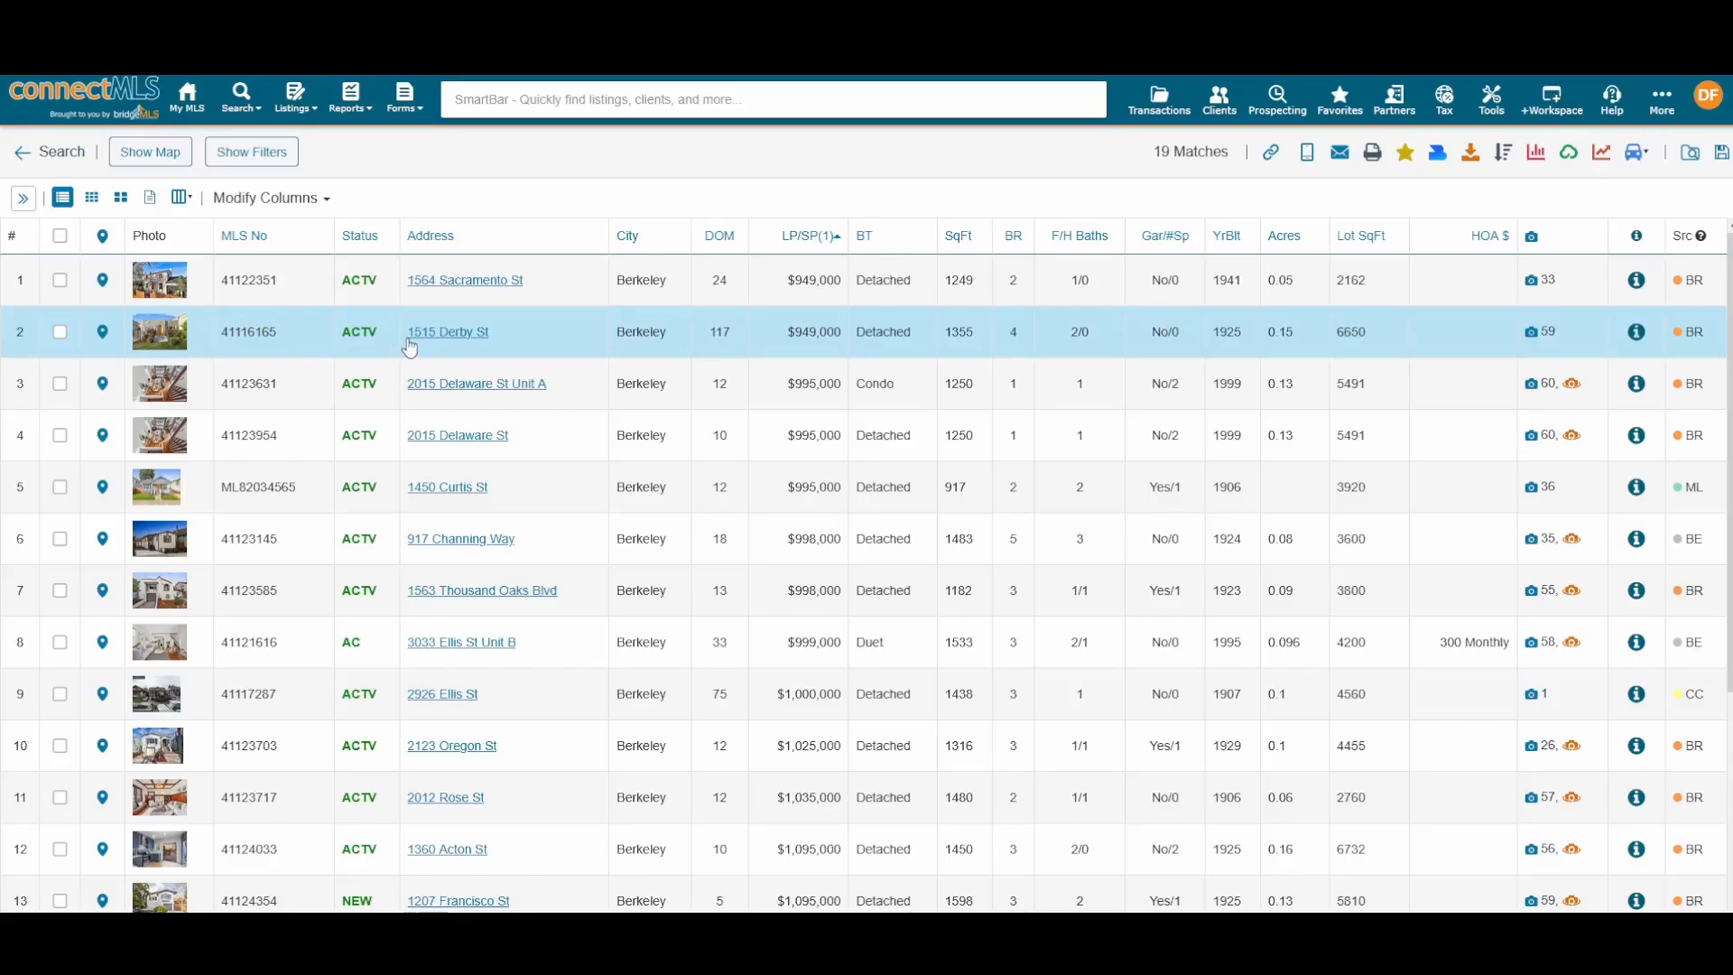
{"action": "left_click", "coordinate": [23, 197]}
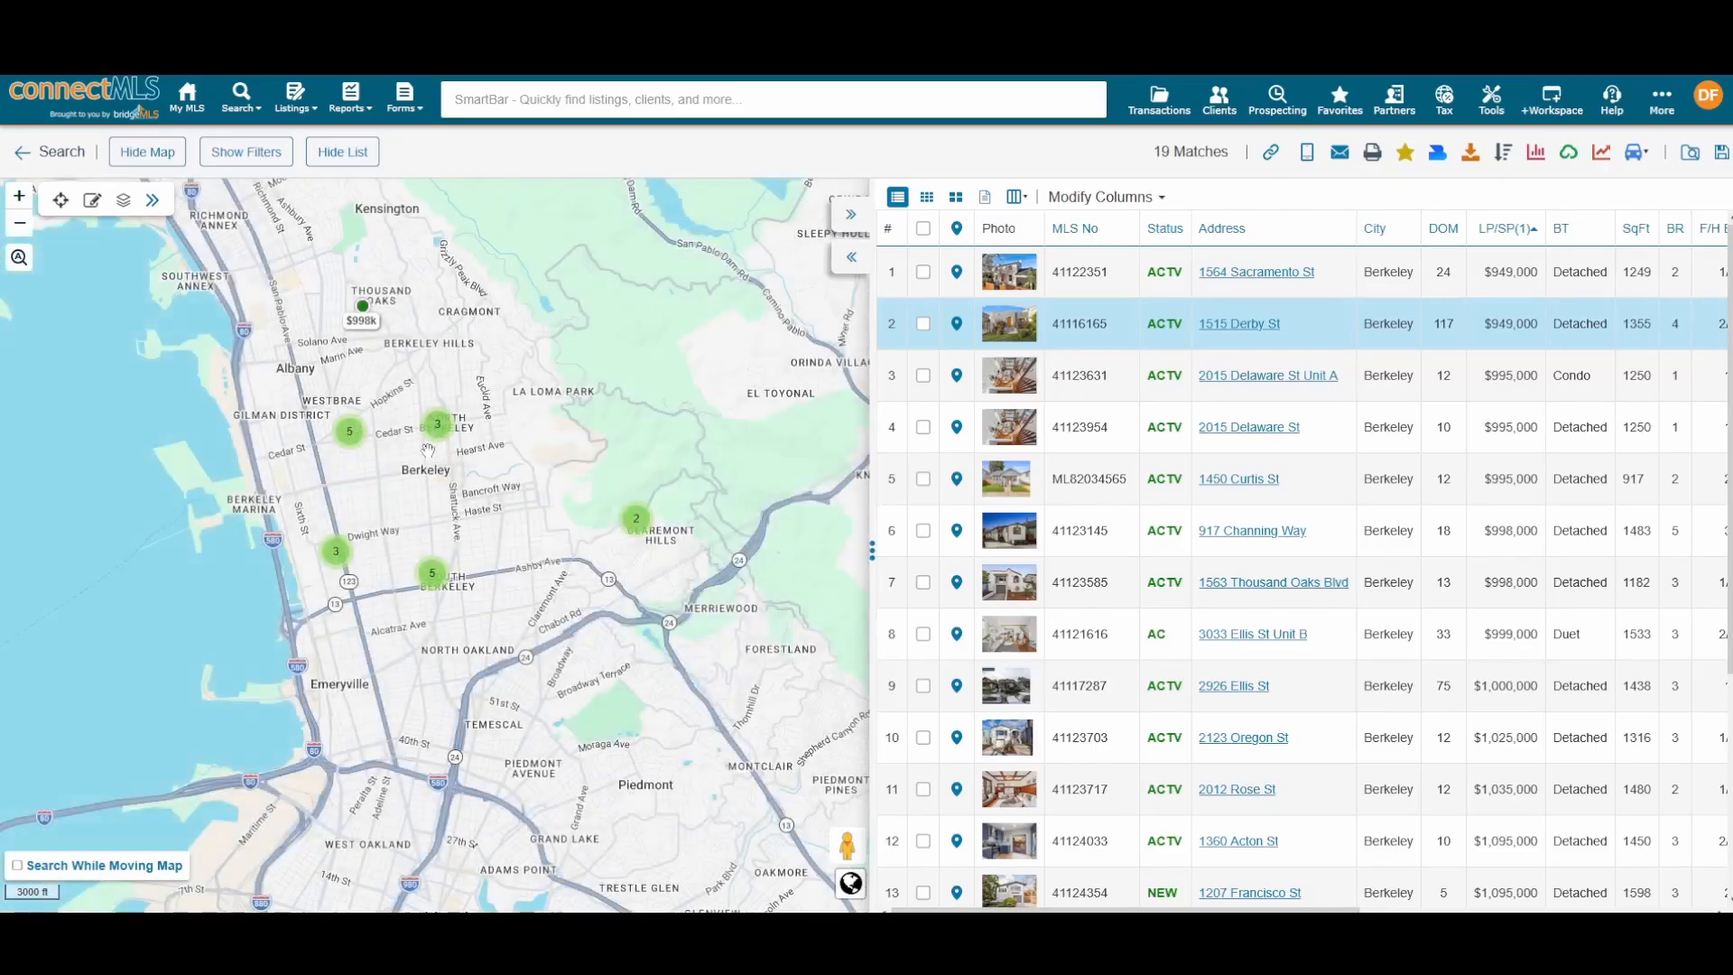
{"action": "left_click_drag", "start_coordinate": [474, 445], "coordinate": [732, 392]}
{"action": "left_click_drag", "start_coordinate": [689, 314], "coordinate": [588, 444]}
{"action": "scroll", "coordinate": [600, 458], "scroll_direction": "down", "scroll_amount": 2}
{"action": "scroll", "coordinate": [623, 460], "scroll_direction": "up", "scroll_amount": 2}
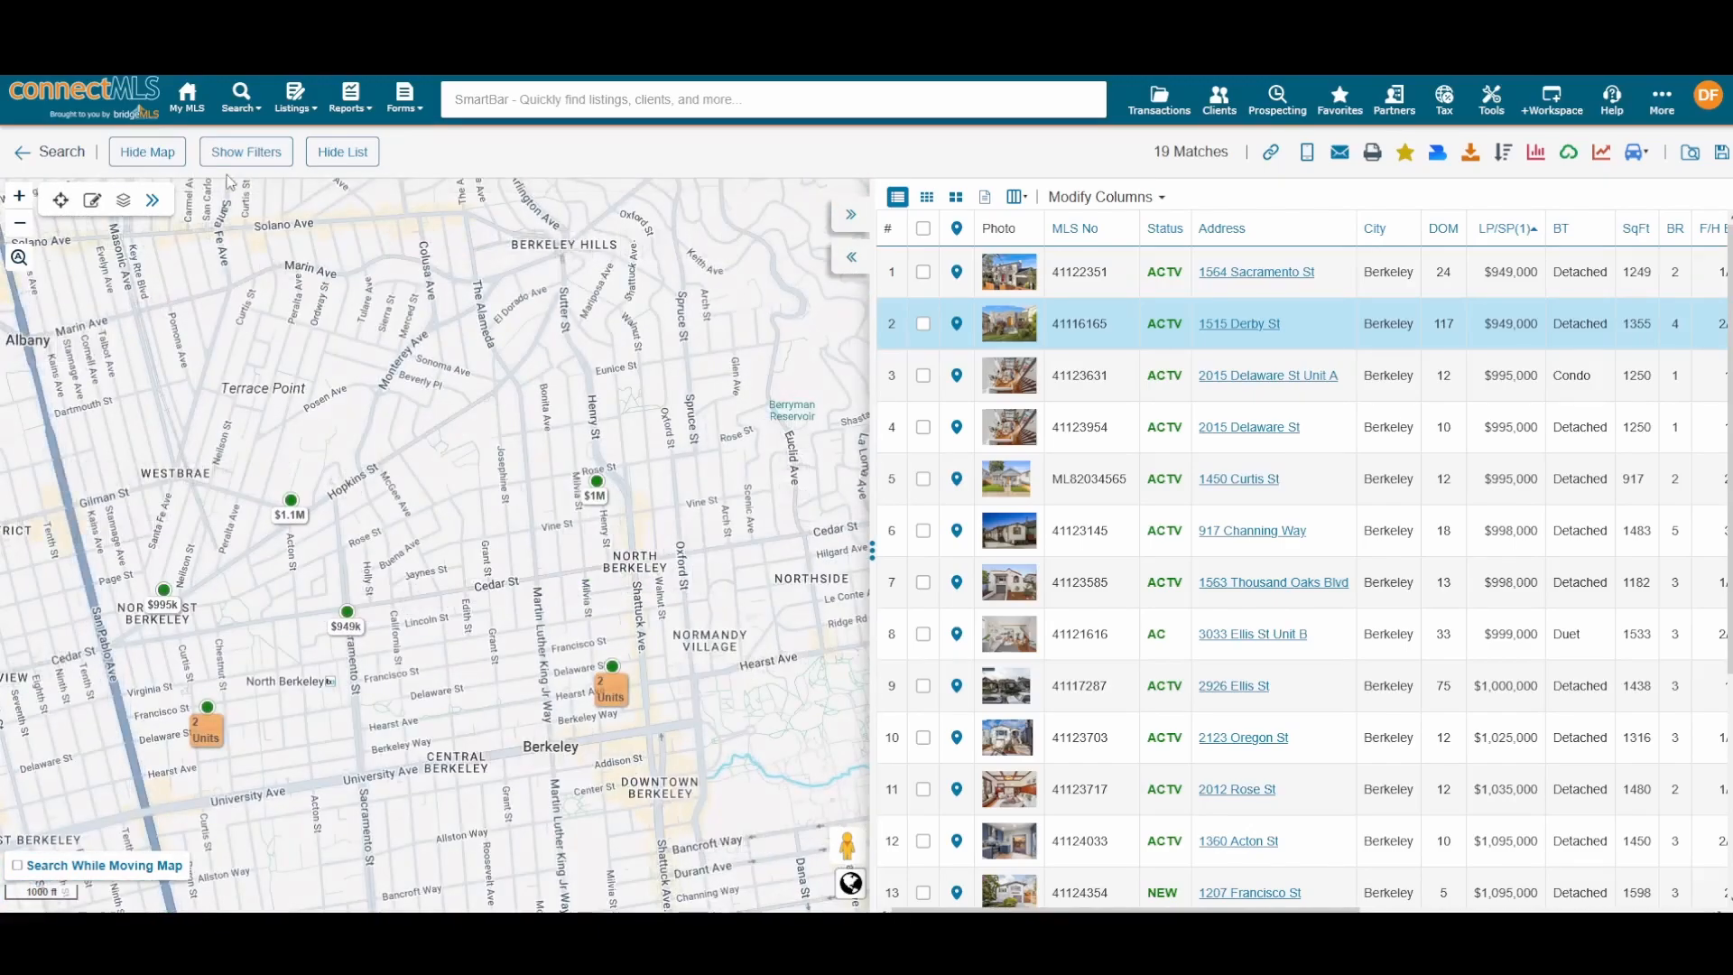
Step: Start a polygon boundary with corners from the Berkeley Hills west past Marin Ave, Gilman and Delaware St
{"action": "left_click", "coordinate": [92, 202]}
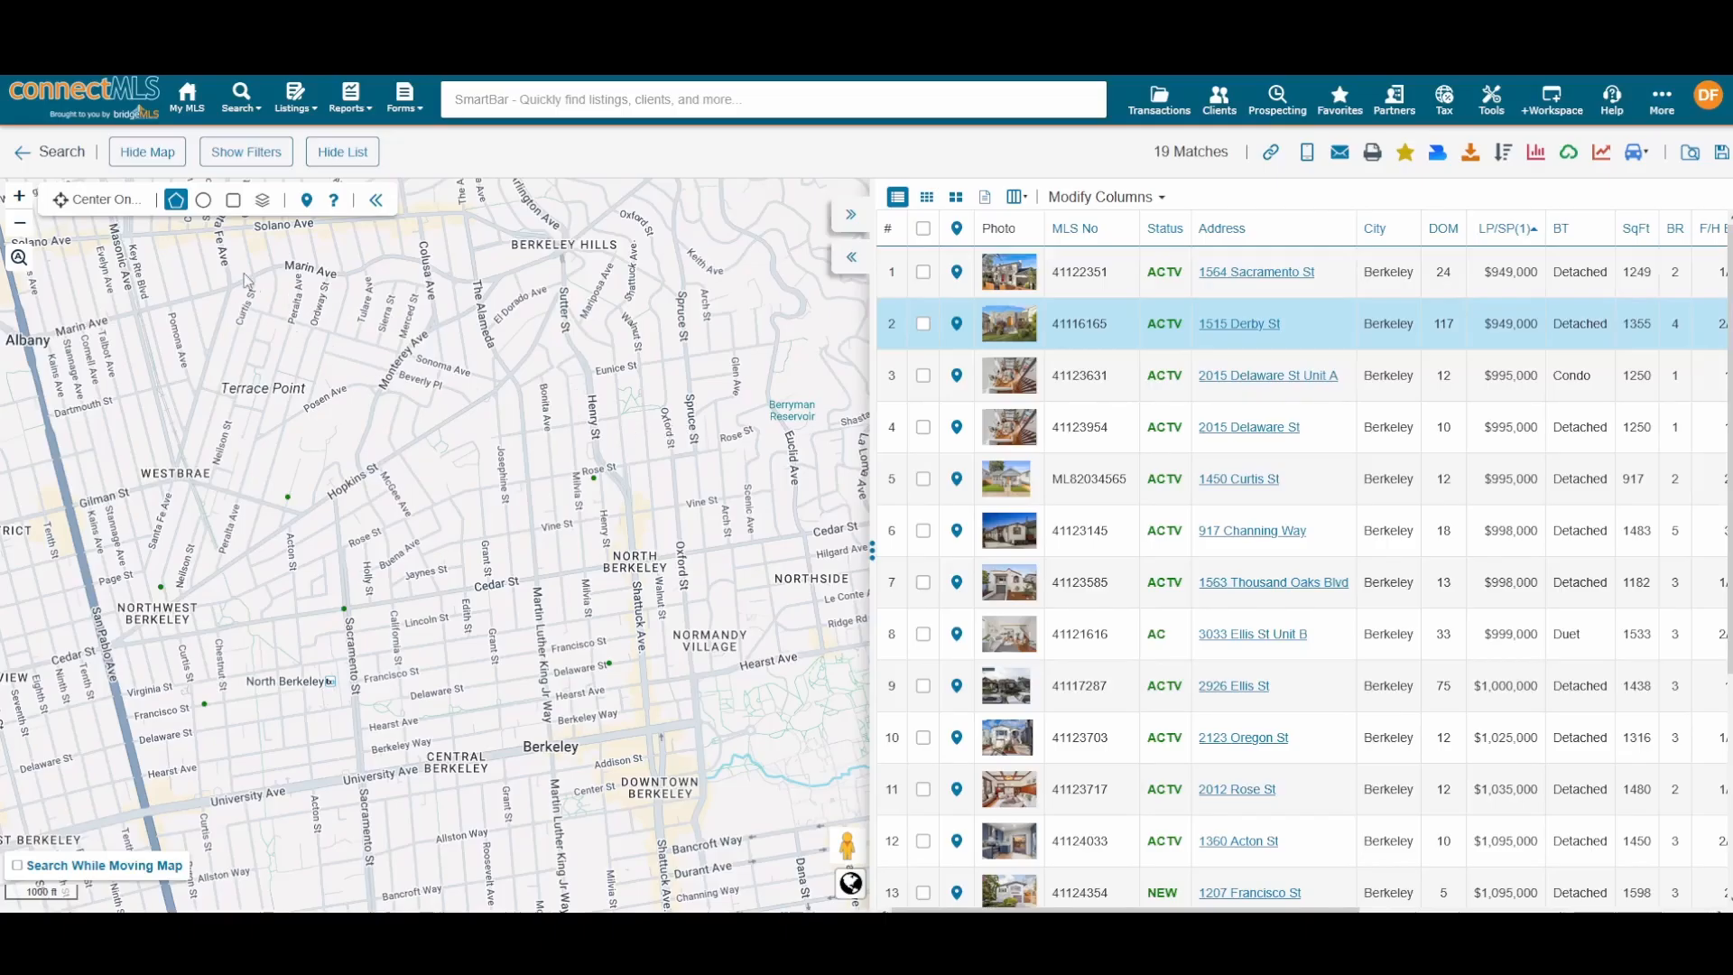
{"action": "left_click", "coordinate": [175, 201]}
{"action": "left_click", "coordinate": [595, 267]}
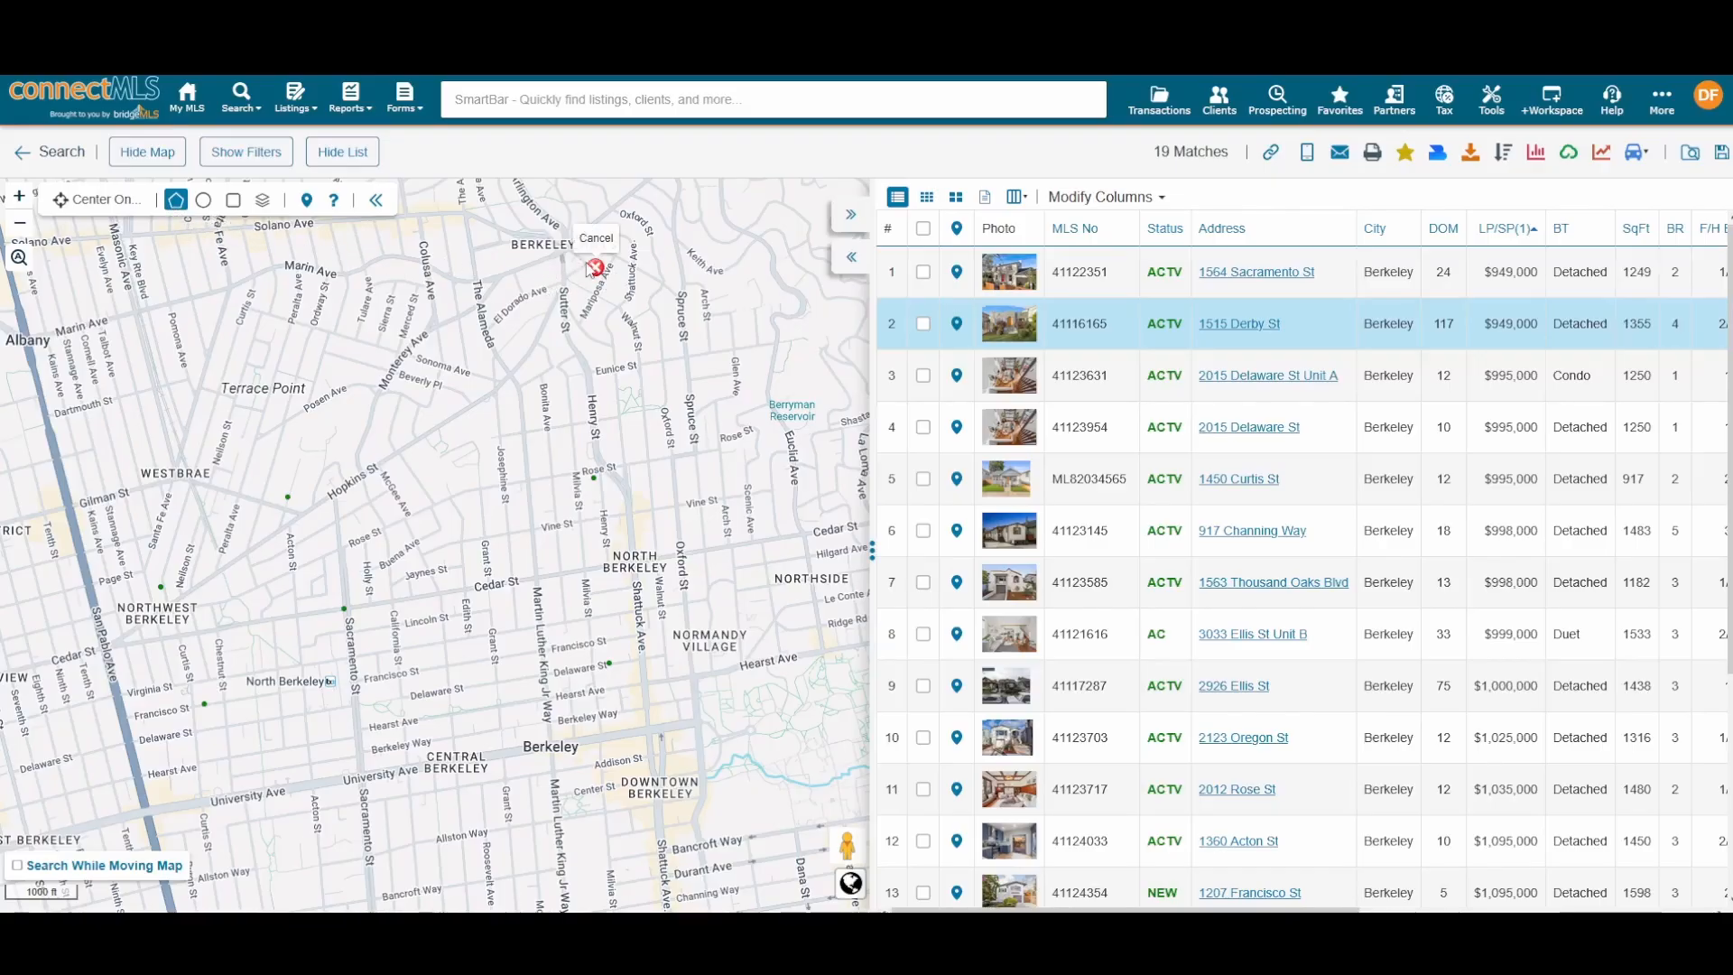
{"action": "left_click", "coordinate": [118, 337]}
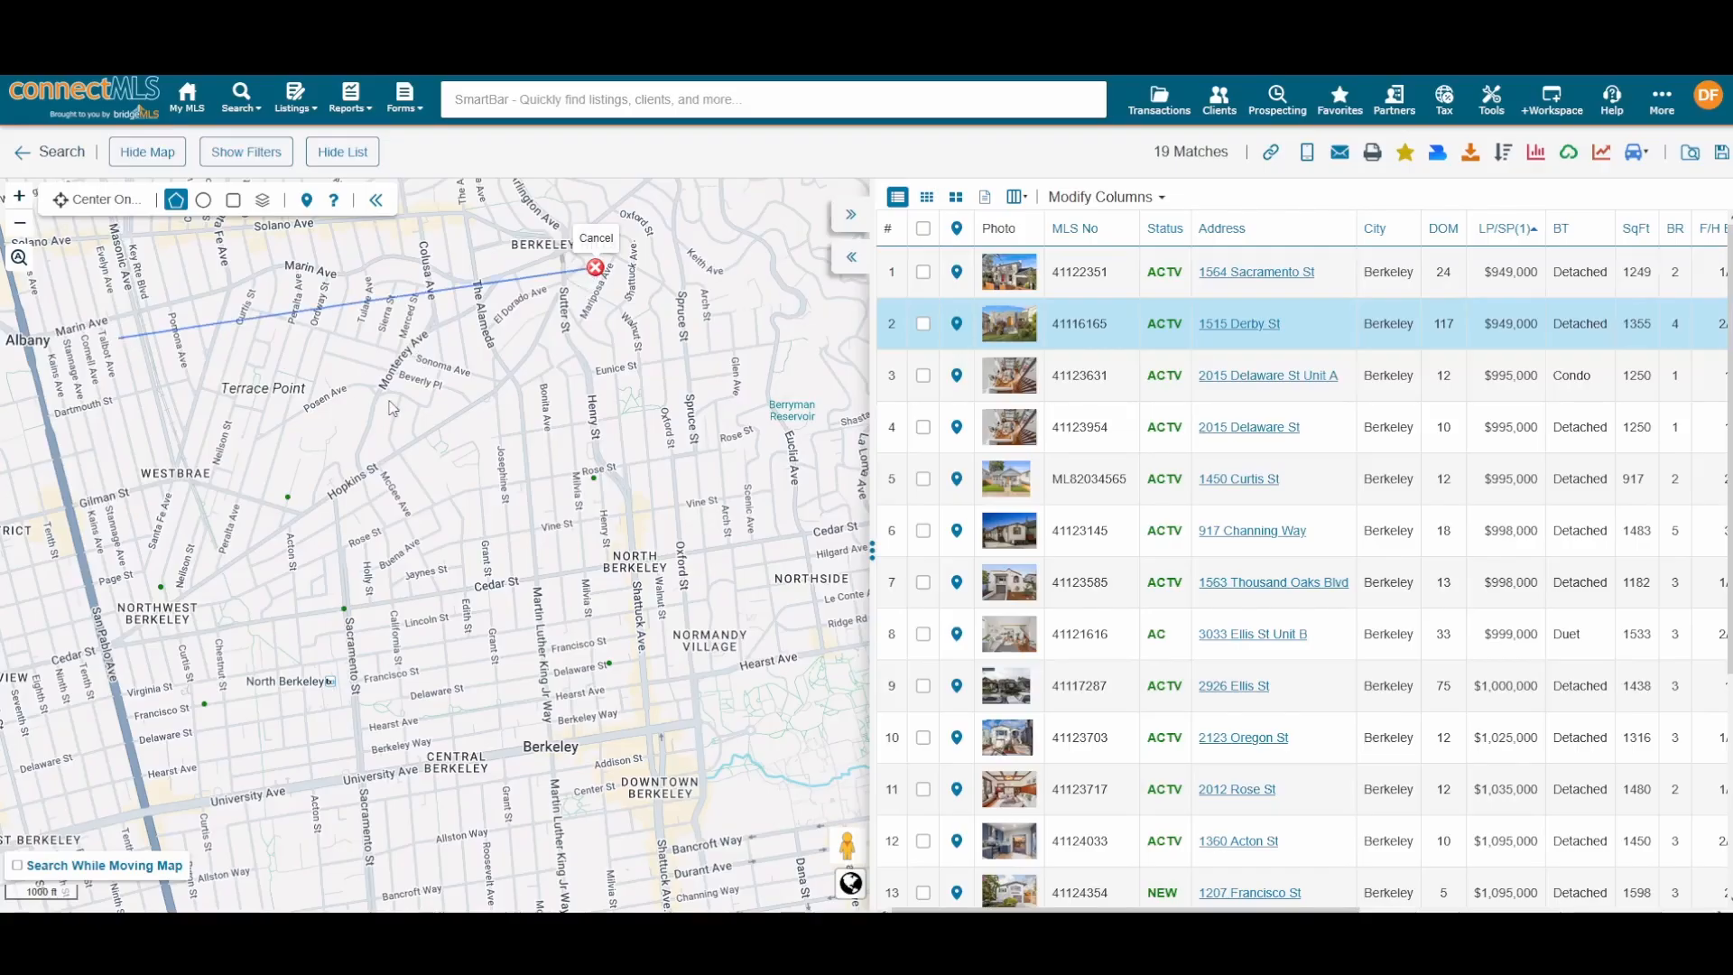
{"action": "left_click", "coordinate": [77, 582]}
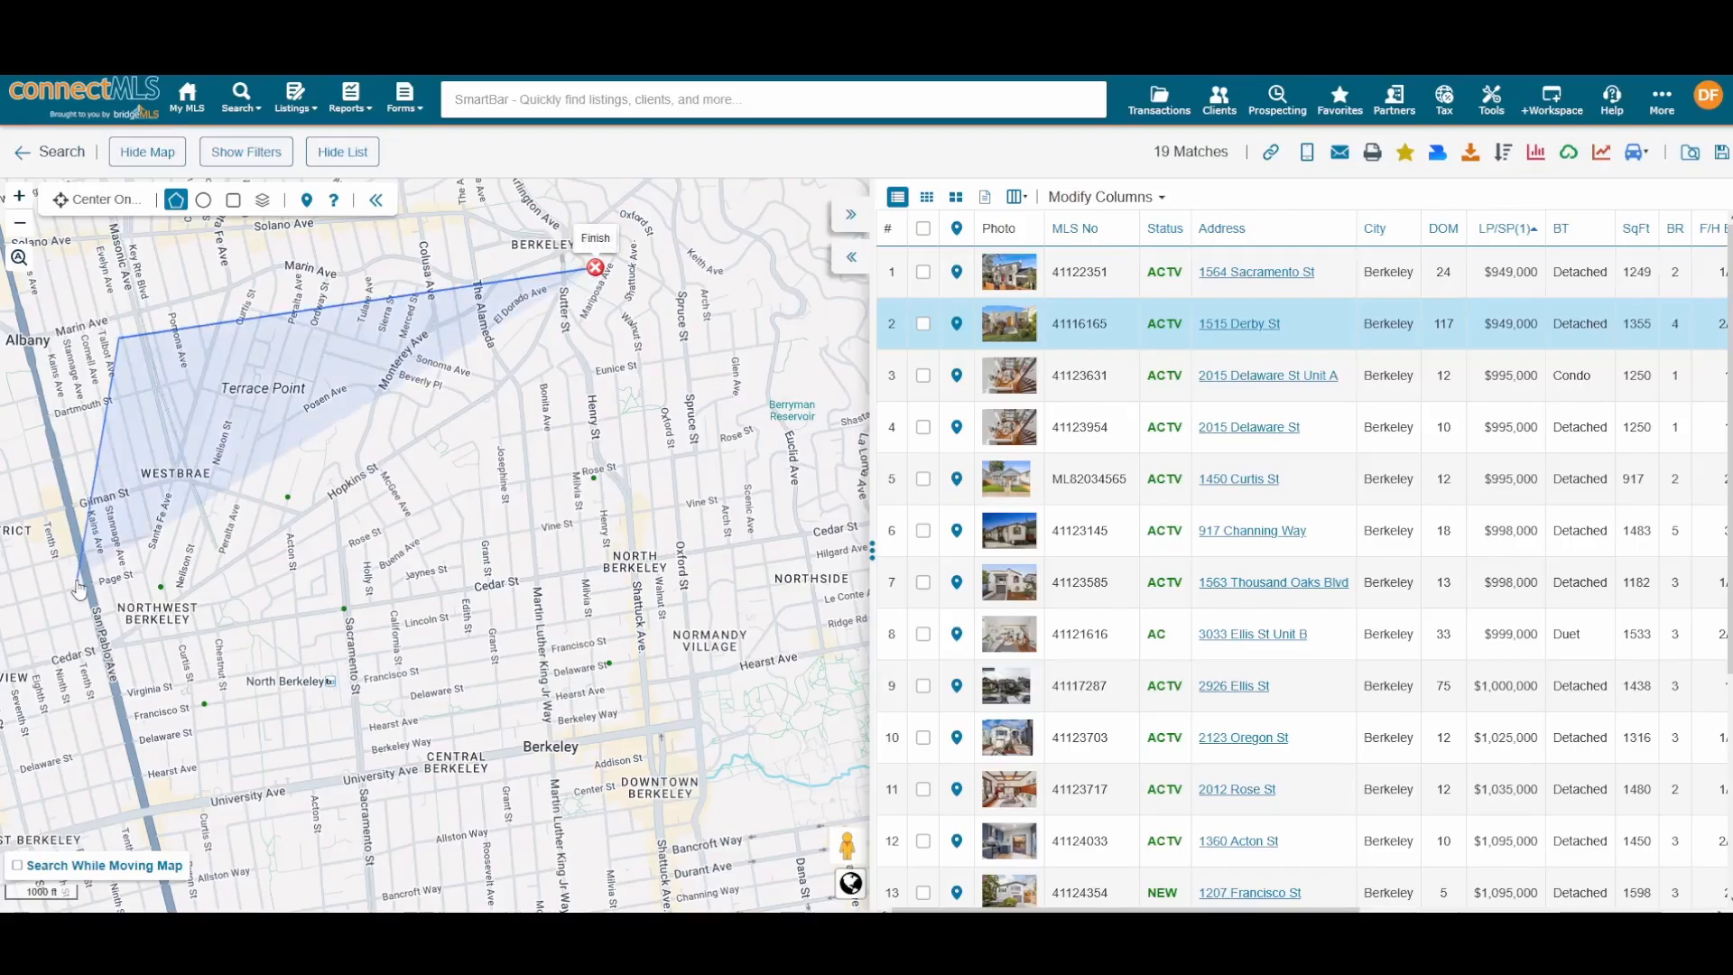
{"action": "left_click", "coordinate": [90, 748]}
{"action": "left_click", "coordinate": [414, 824]}
Step: Finish the polygon through downtown, Cedar St and North Berkeley, closing it to leave 6 matches
{"action": "left_click", "coordinate": [628, 826]}
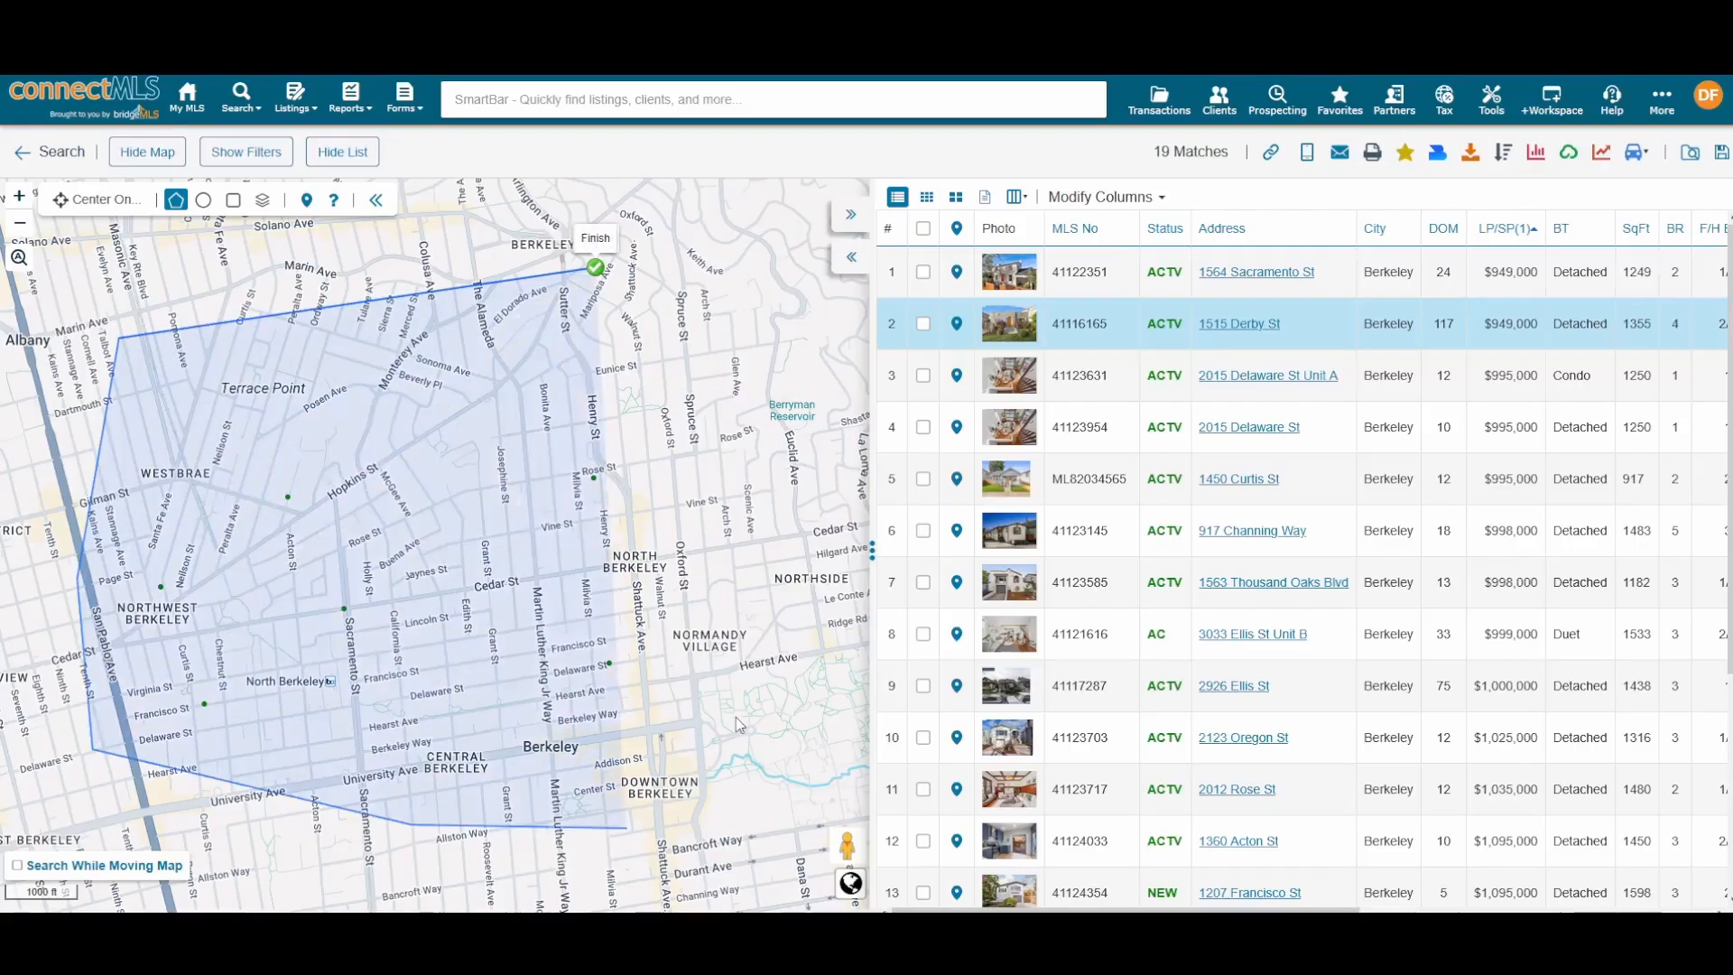
{"action": "left_click", "coordinate": [735, 716]}
{"action": "left_click", "coordinate": [397, 642]}
{"action": "left_click", "coordinate": [383, 564]}
{"action": "left_click", "coordinate": [676, 614]}
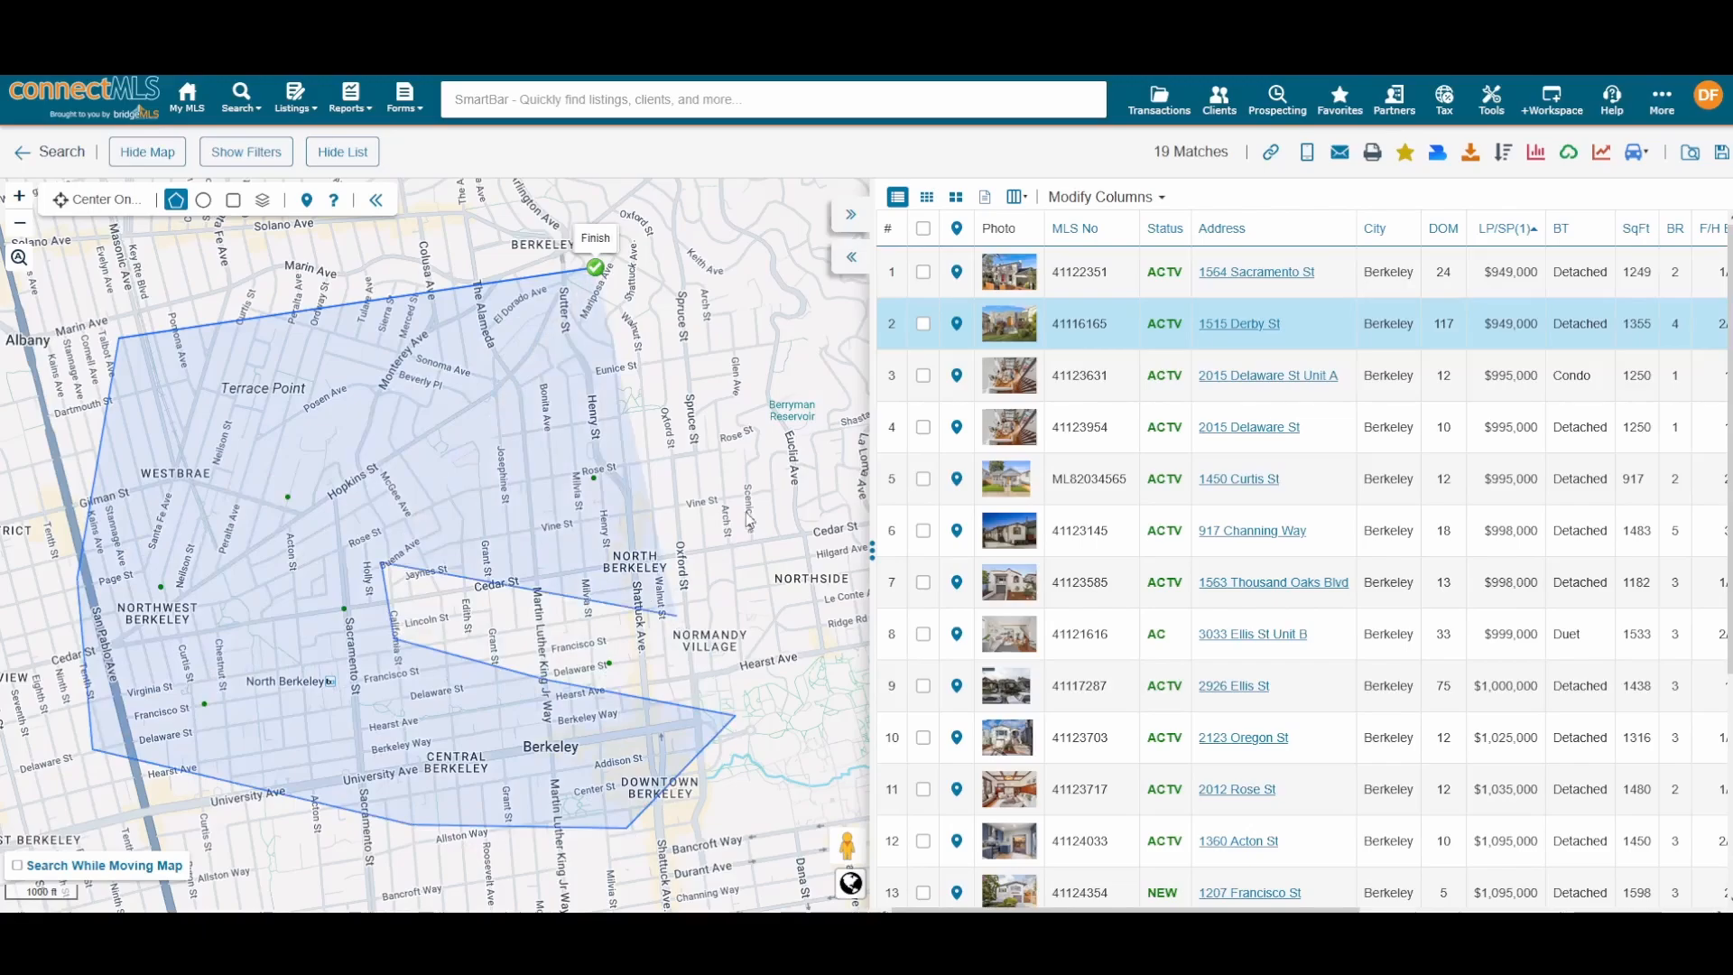
{"action": "left_click", "coordinate": [745, 510]}
{"action": "left_click", "coordinate": [610, 432]}
{"action": "left_click", "coordinate": [429, 416]}
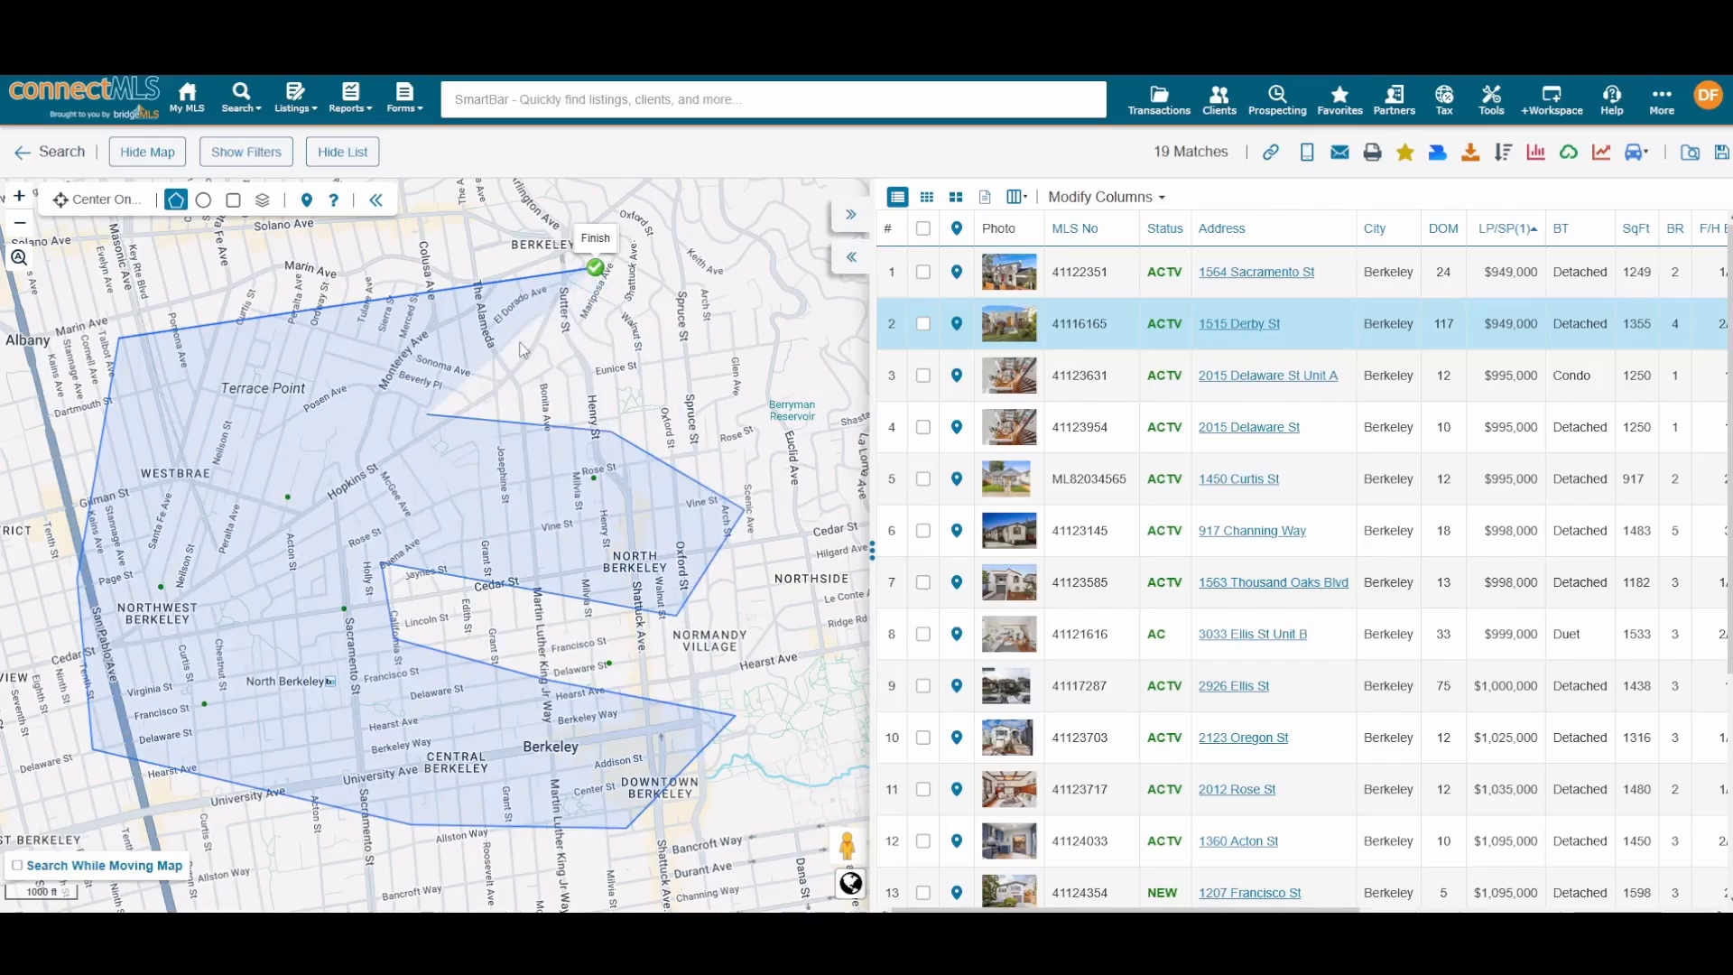
{"action": "left_click", "coordinate": [596, 268]}
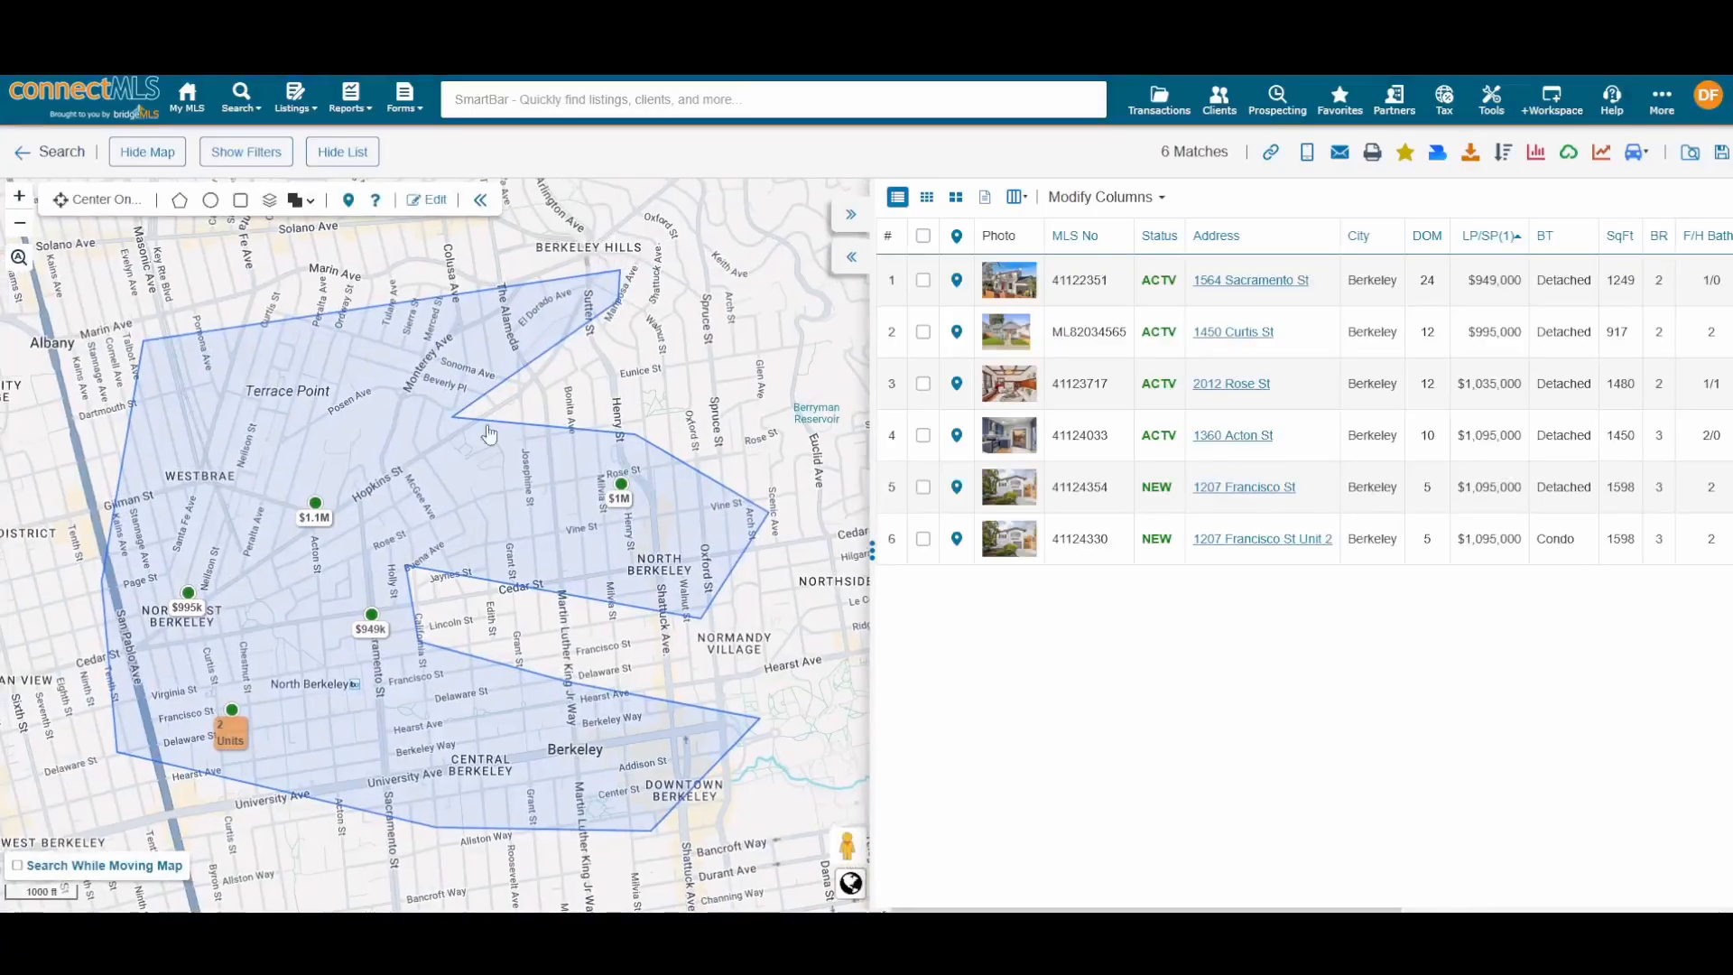
Step: Pan the map to inspect the drawn search area and its northern part
{"action": "scroll", "coordinate": [474, 480], "scroll_direction": "down", "scroll_amount": 2}
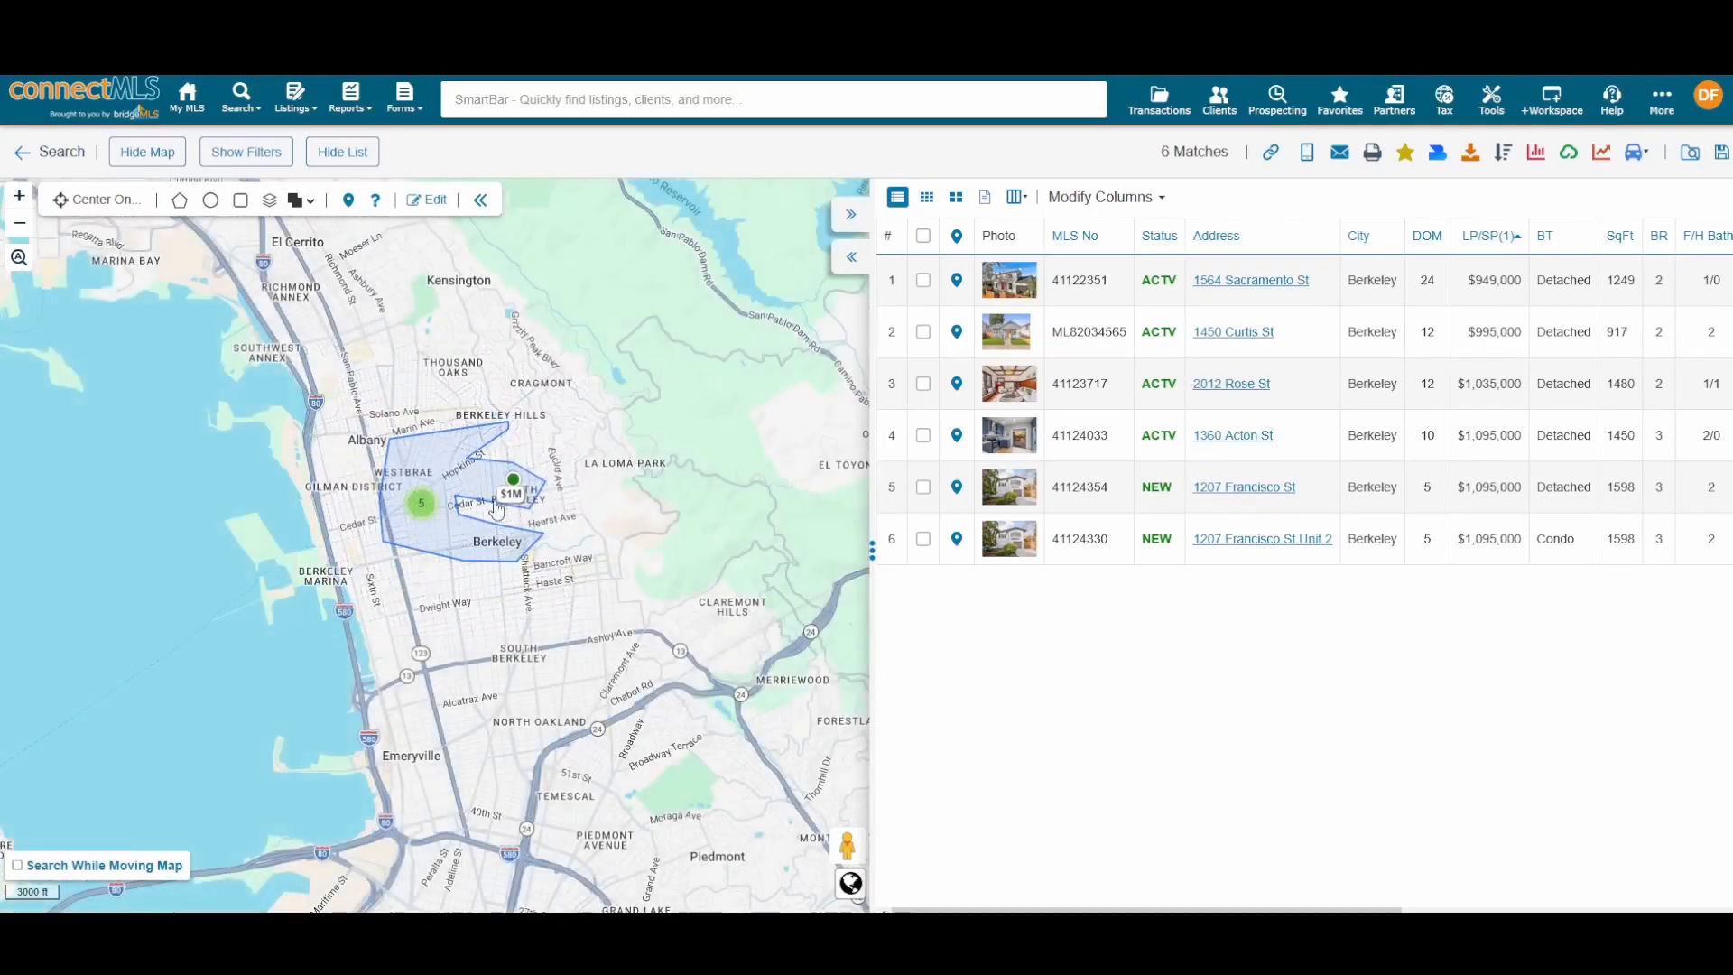
{"action": "scroll", "coordinate": [492, 496], "scroll_direction": "up", "scroll_amount": 1}
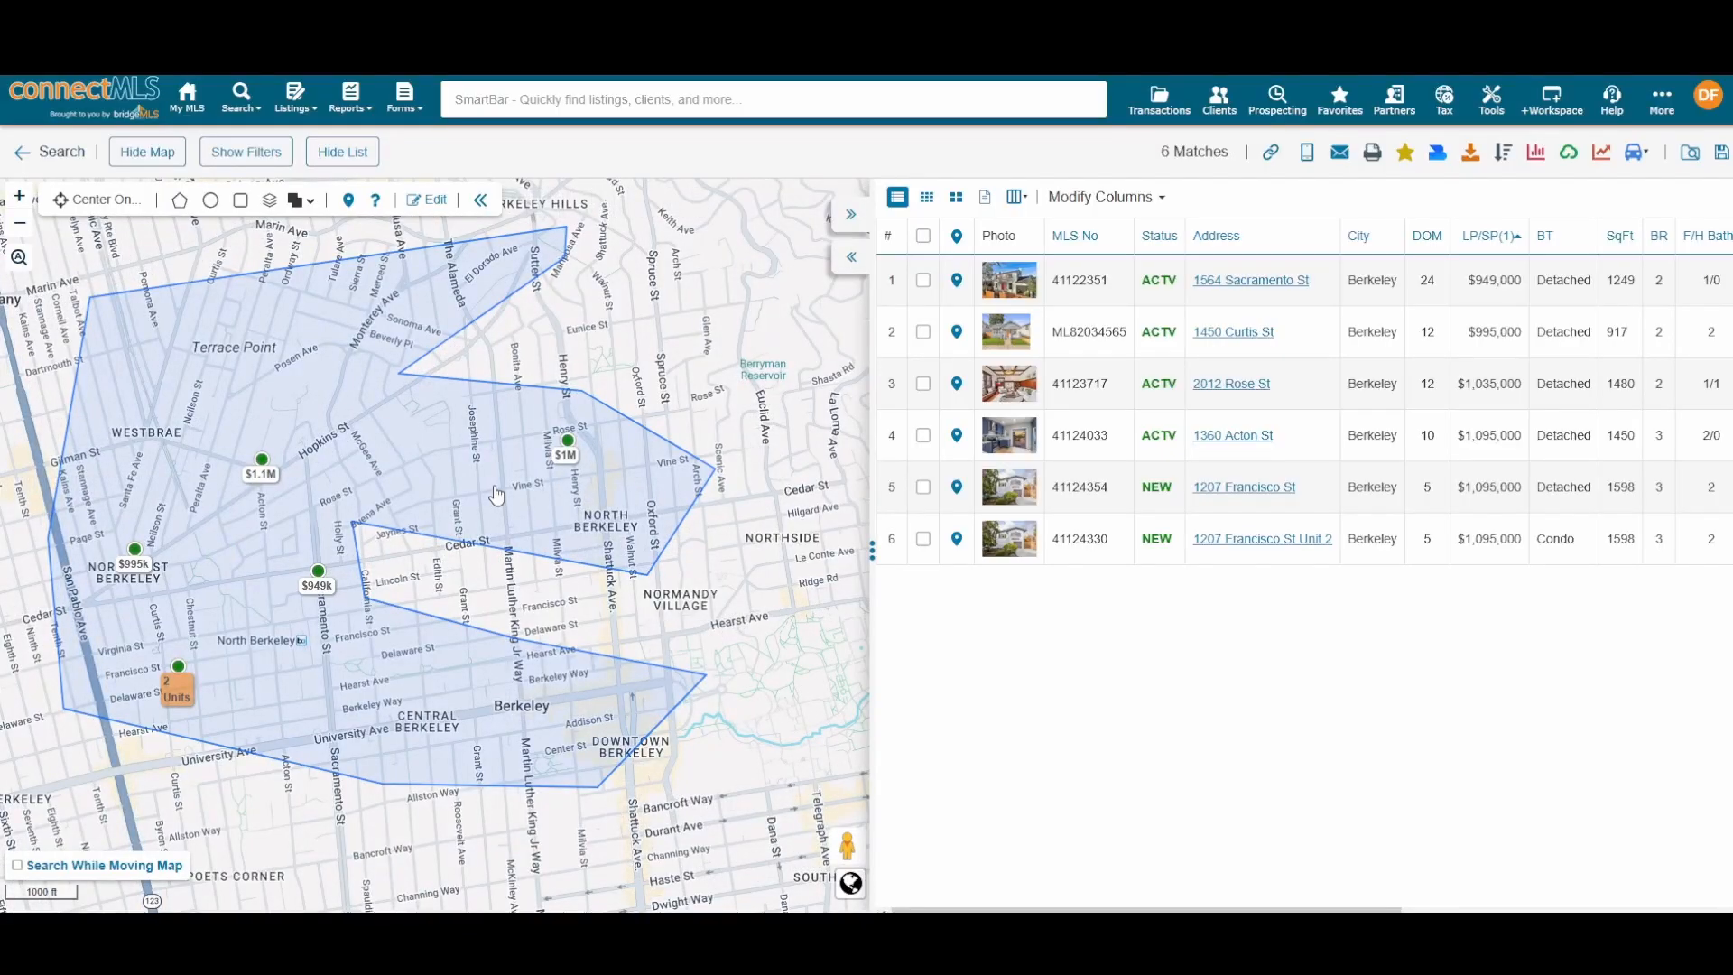
{"action": "left_click_drag", "start_coordinate": [357, 465], "coordinate": [487, 570]}
{"action": "scroll", "coordinate": [390, 473], "scroll_direction": "down", "scroll_amount": 2}
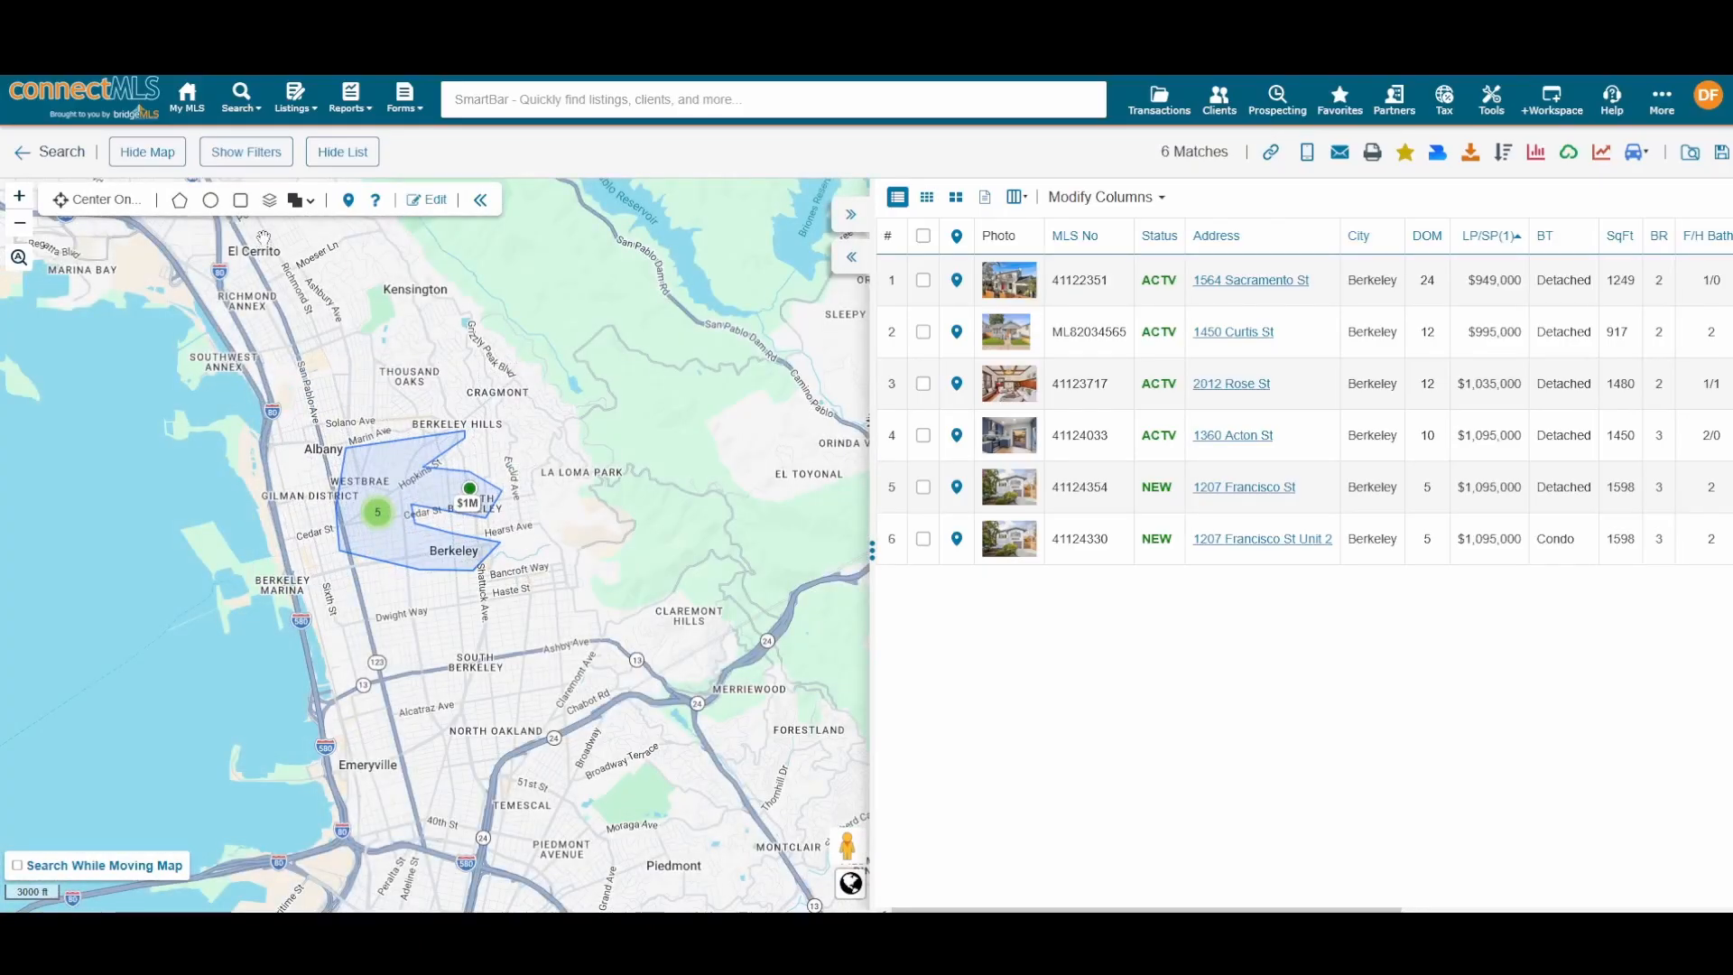
{"action": "scroll", "coordinate": [364, 425], "scroll_direction": "up", "scroll_amount": 2}
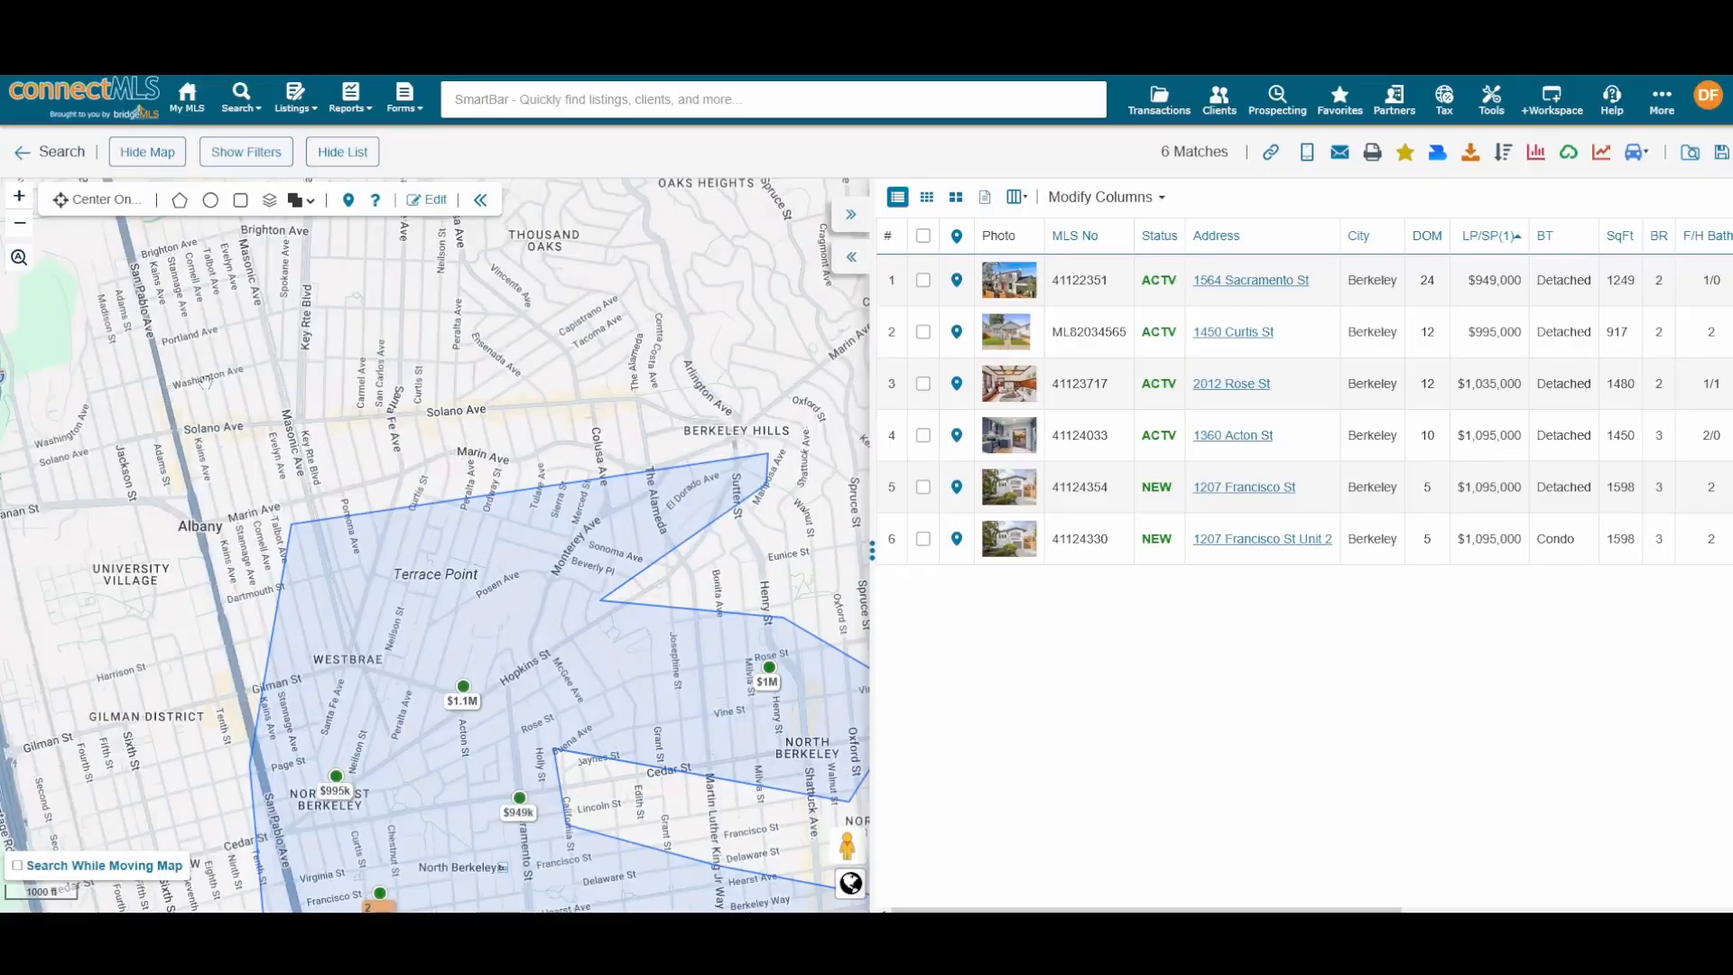
{"action": "left_click_drag", "start_coordinate": [303, 383], "coordinate": [179, 238]}
{"action": "left_click_drag", "start_coordinate": [370, 514], "coordinate": [397, 455]}
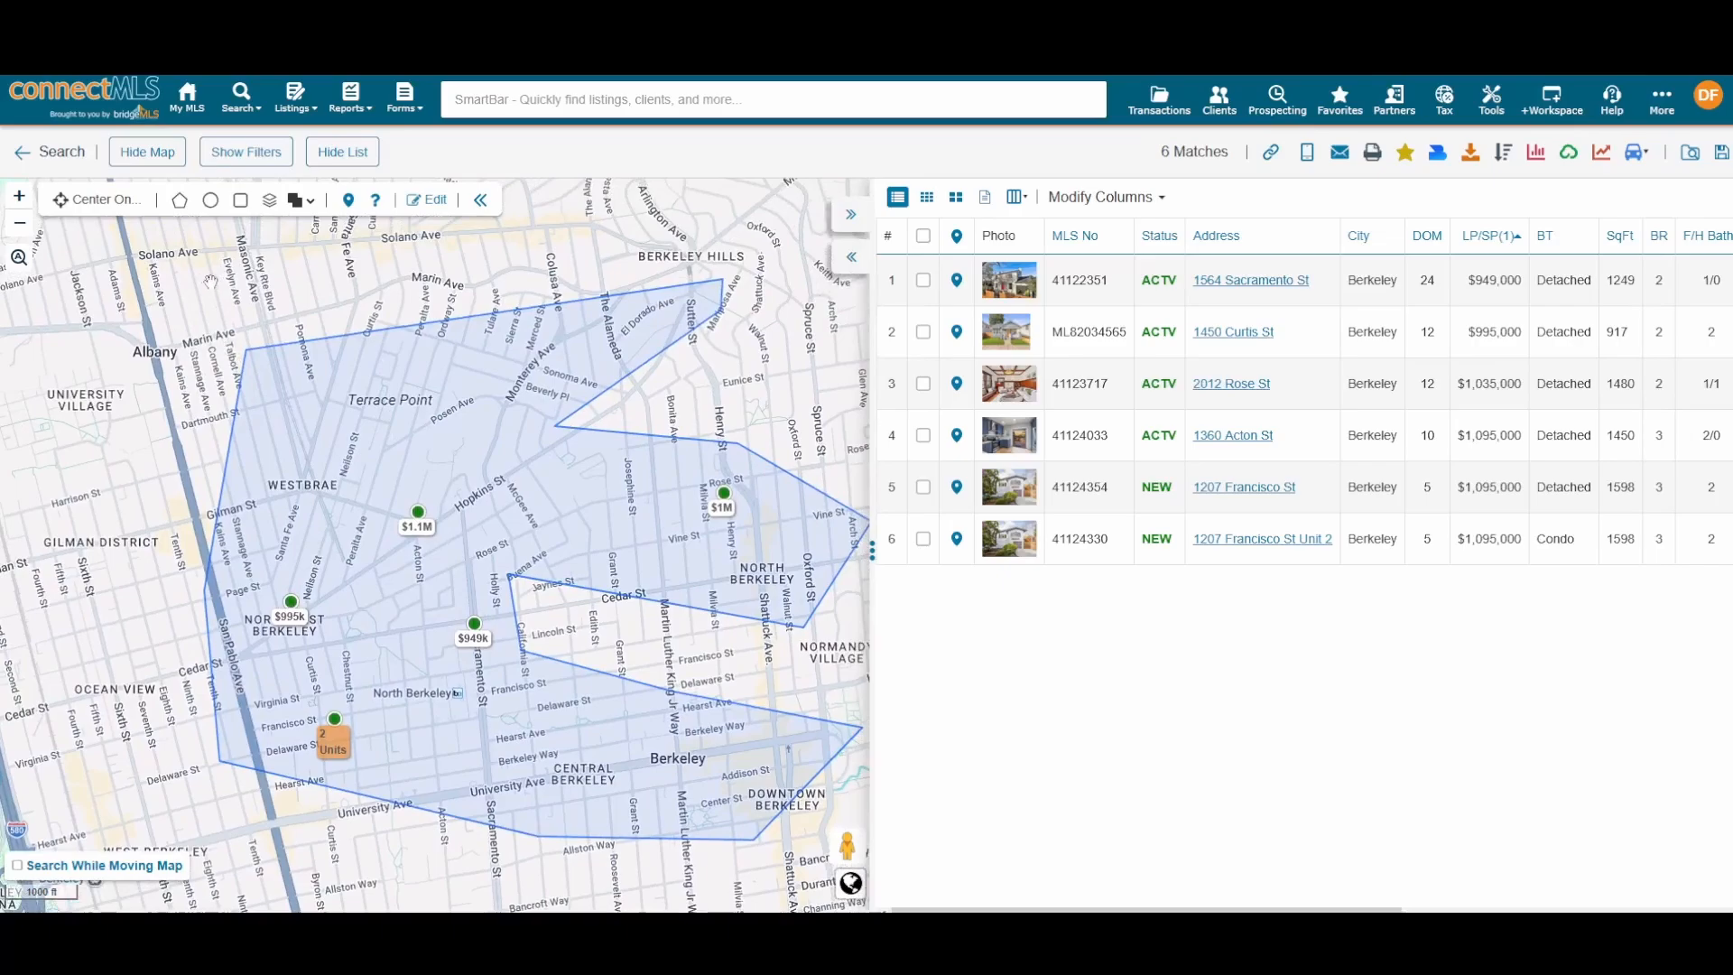
Step: Reshape the polygon's corners and edges near Beverly Pl for 8 matches, then delete the polygon
{"action": "left_click", "coordinate": [428, 200]}
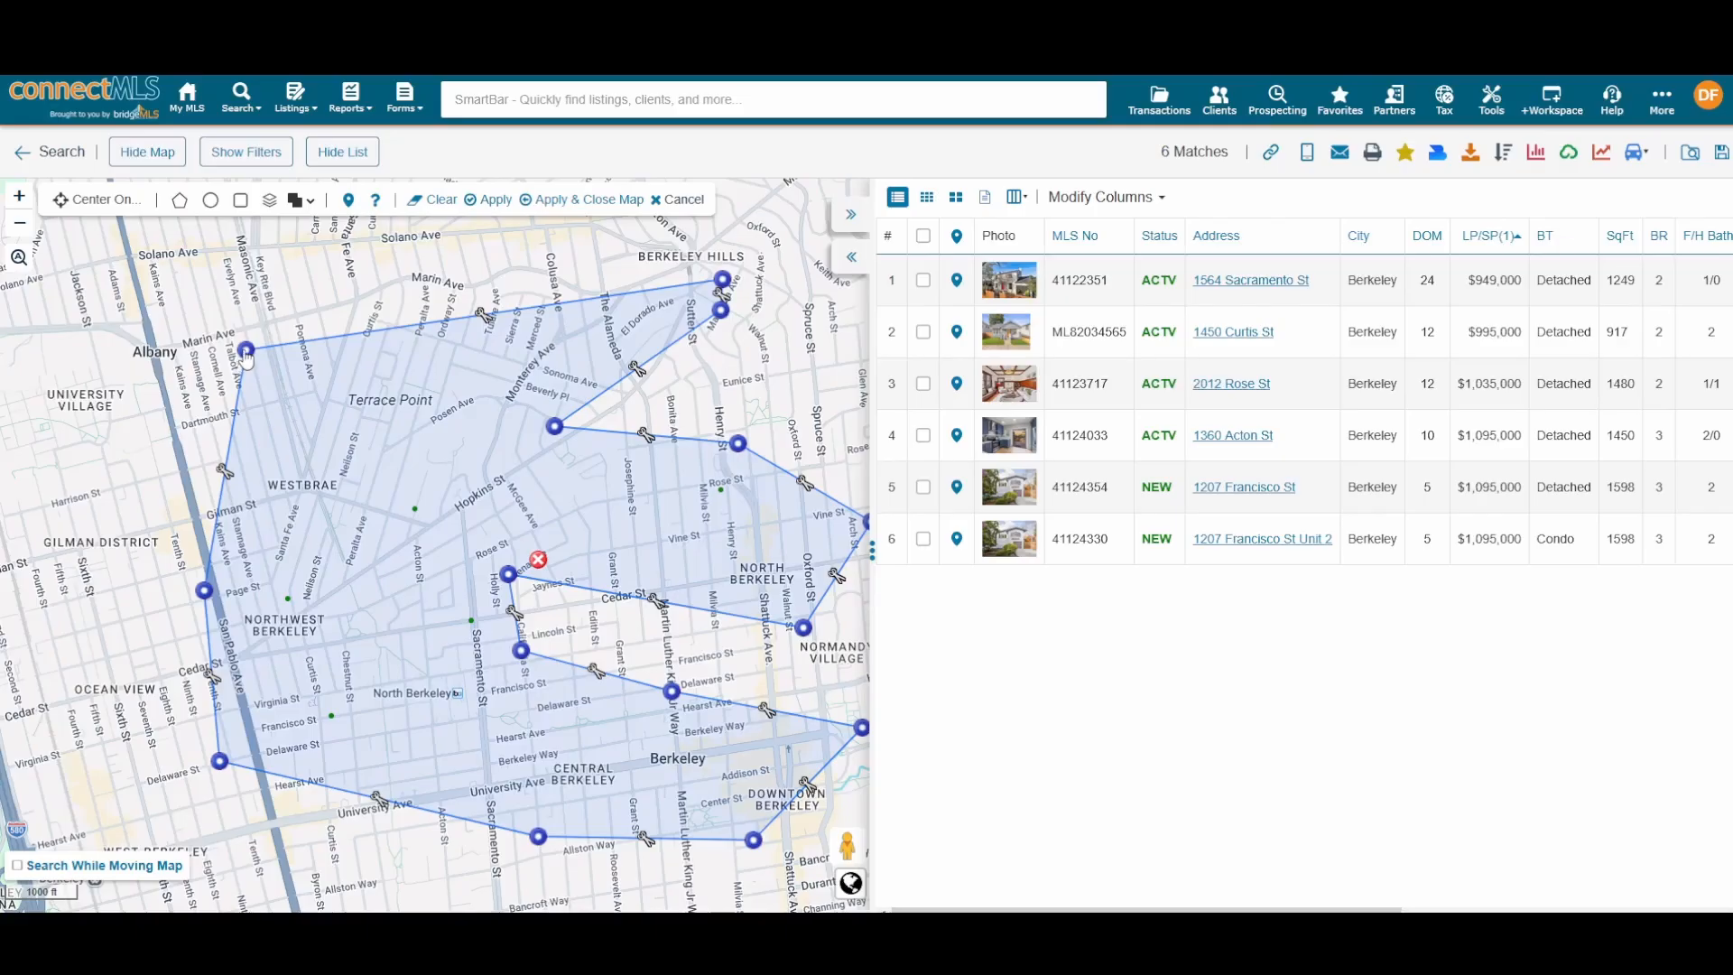
{"action": "mouse_move", "coordinate": [246, 351]}
{"action": "left_mouse_down"}
{"action": "mouse_move", "coordinate": [190, 309]}
{"action": "mouse_move", "coordinate": [315, 361]}
{"action": "mouse_move", "coordinate": [290, 336]}
{"action": "left_mouse_up"}
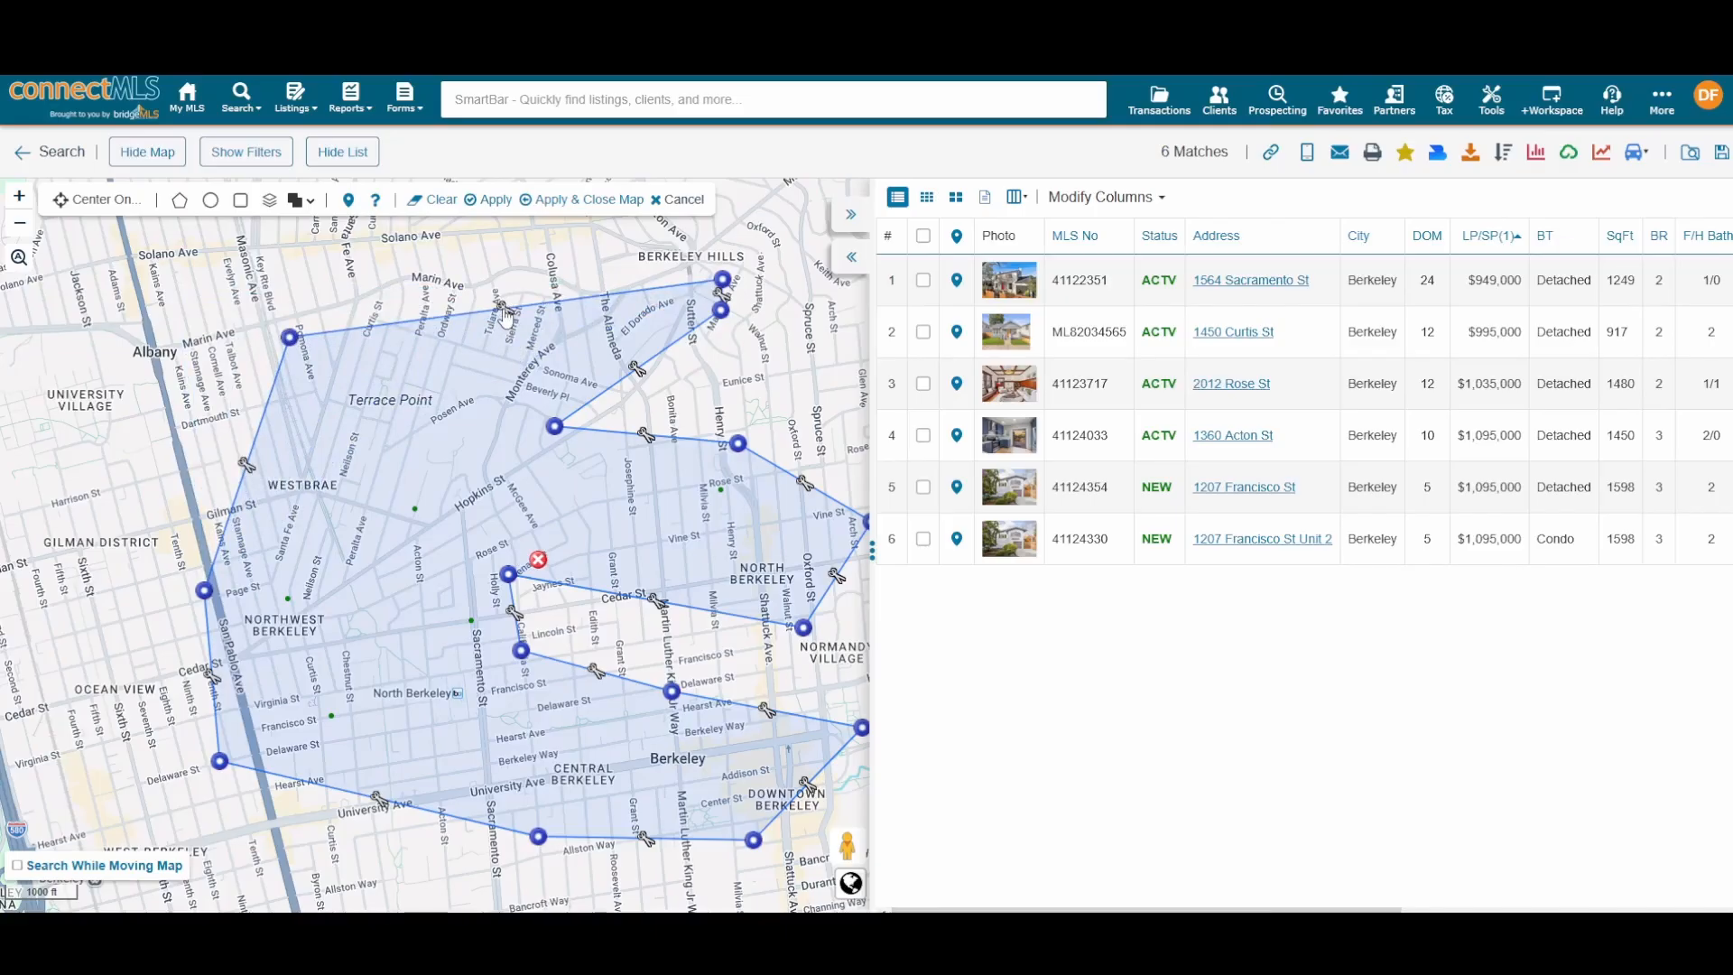
{"action": "left_click_drag", "start_coordinate": [505, 316], "coordinate": [473, 231]}
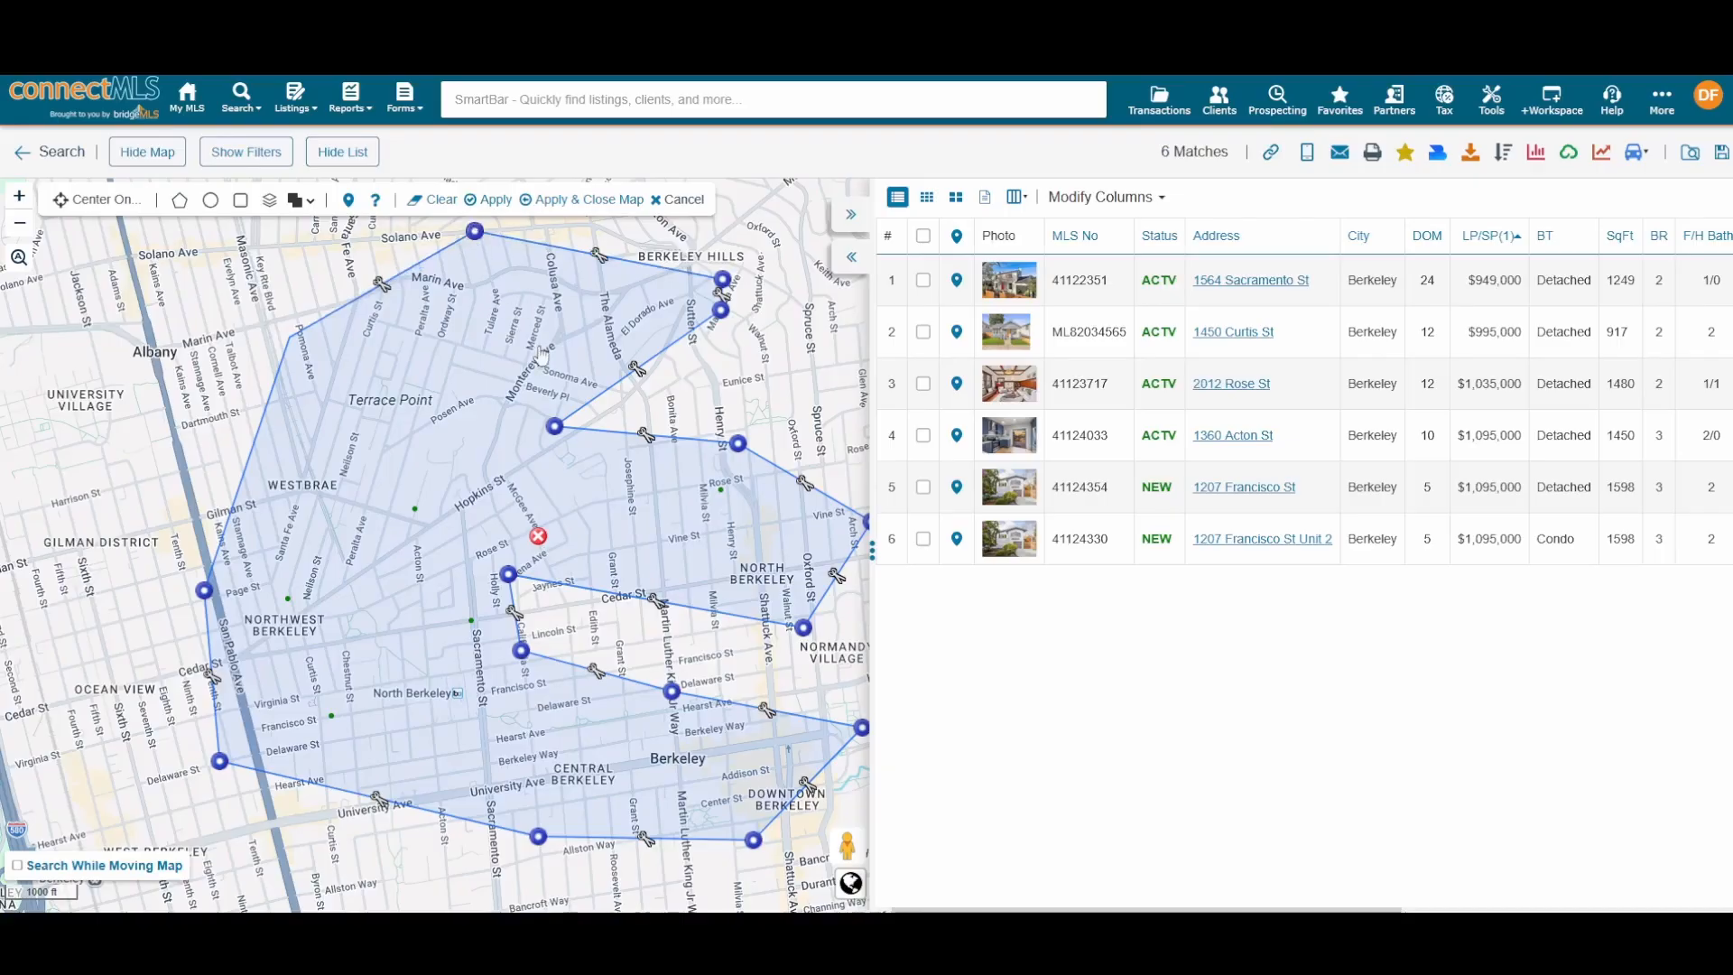
{"action": "left_click_drag", "start_coordinate": [559, 421], "coordinate": [461, 379]}
{"action": "left_click_drag", "start_coordinate": [604, 424], "coordinate": [603, 499]}
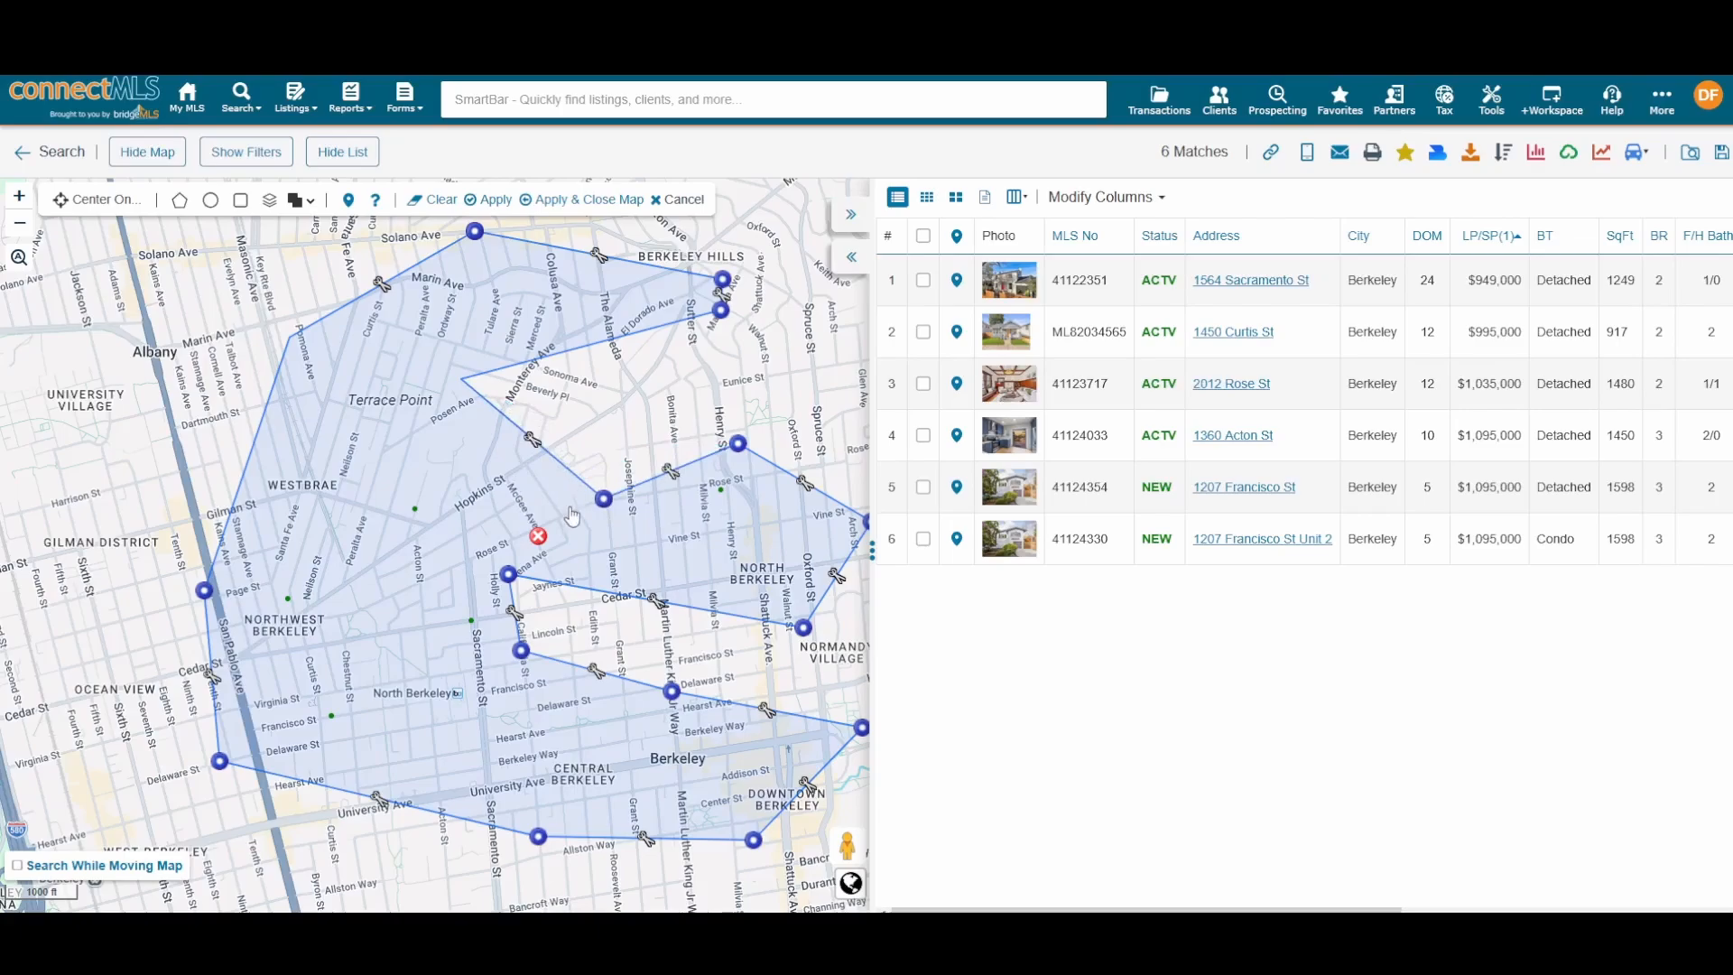
{"action": "left_click", "coordinate": [539, 538]}
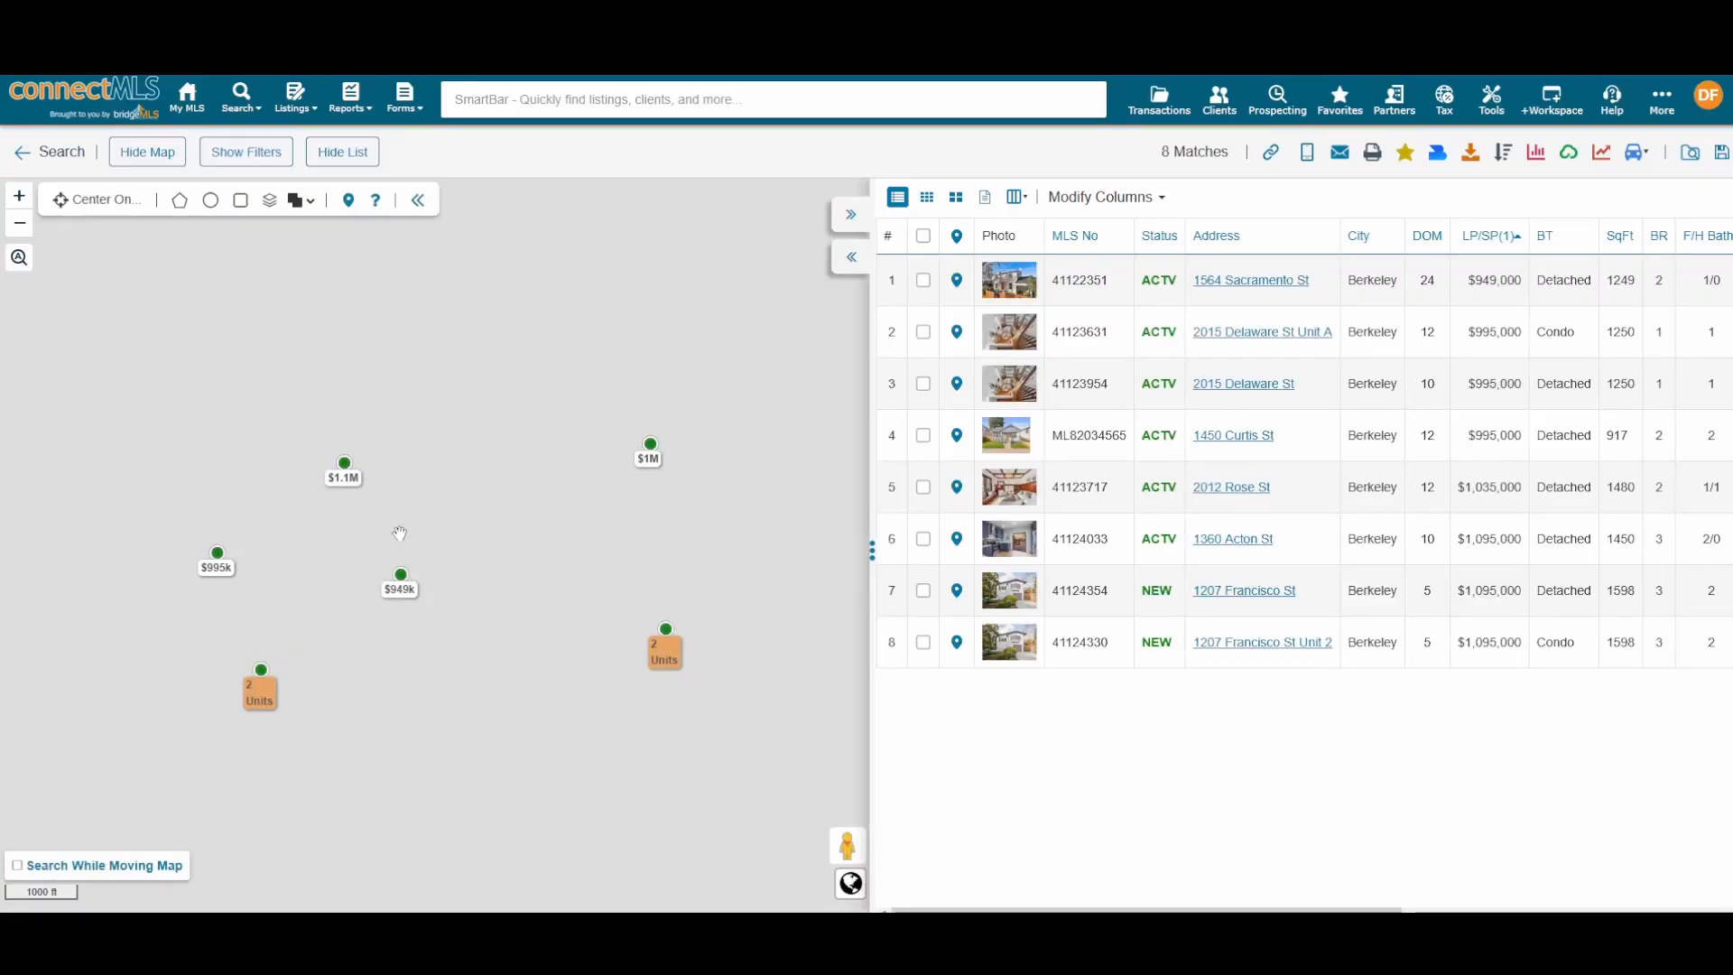
{"action": "scroll", "coordinate": [406, 492], "scroll_direction": "down", "scroll_amount": 3}
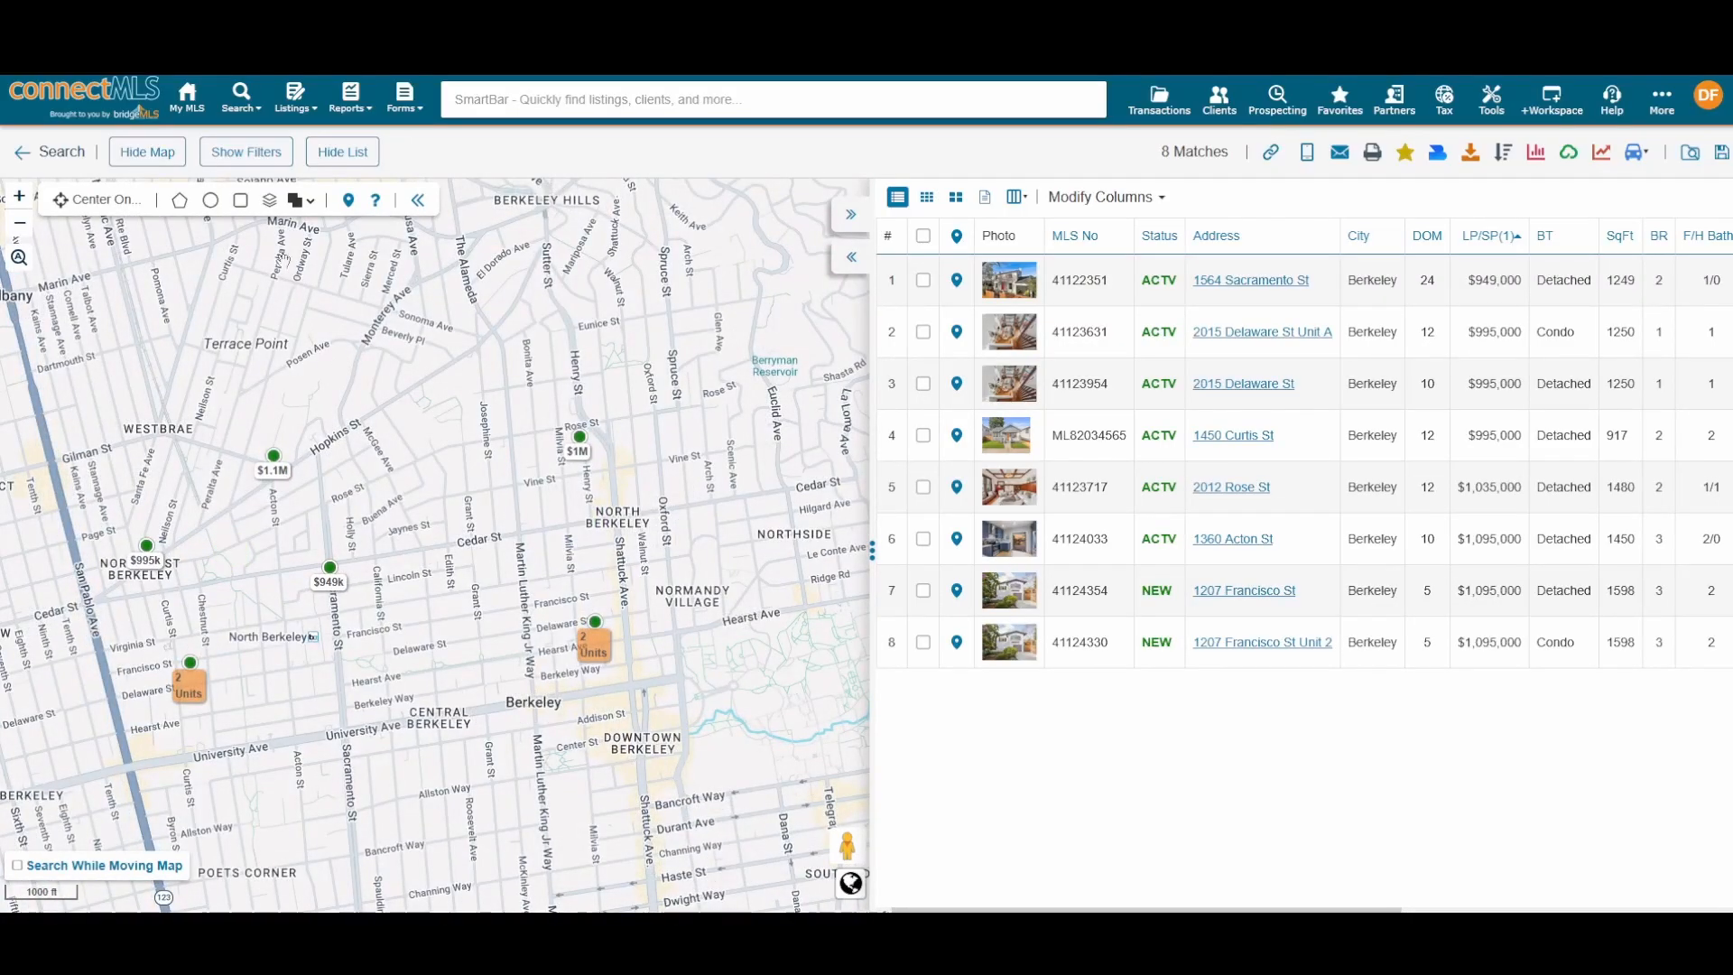
Step: Draw a rectangular search area across north Berkeley
{"action": "left_click", "coordinate": [240, 201]}
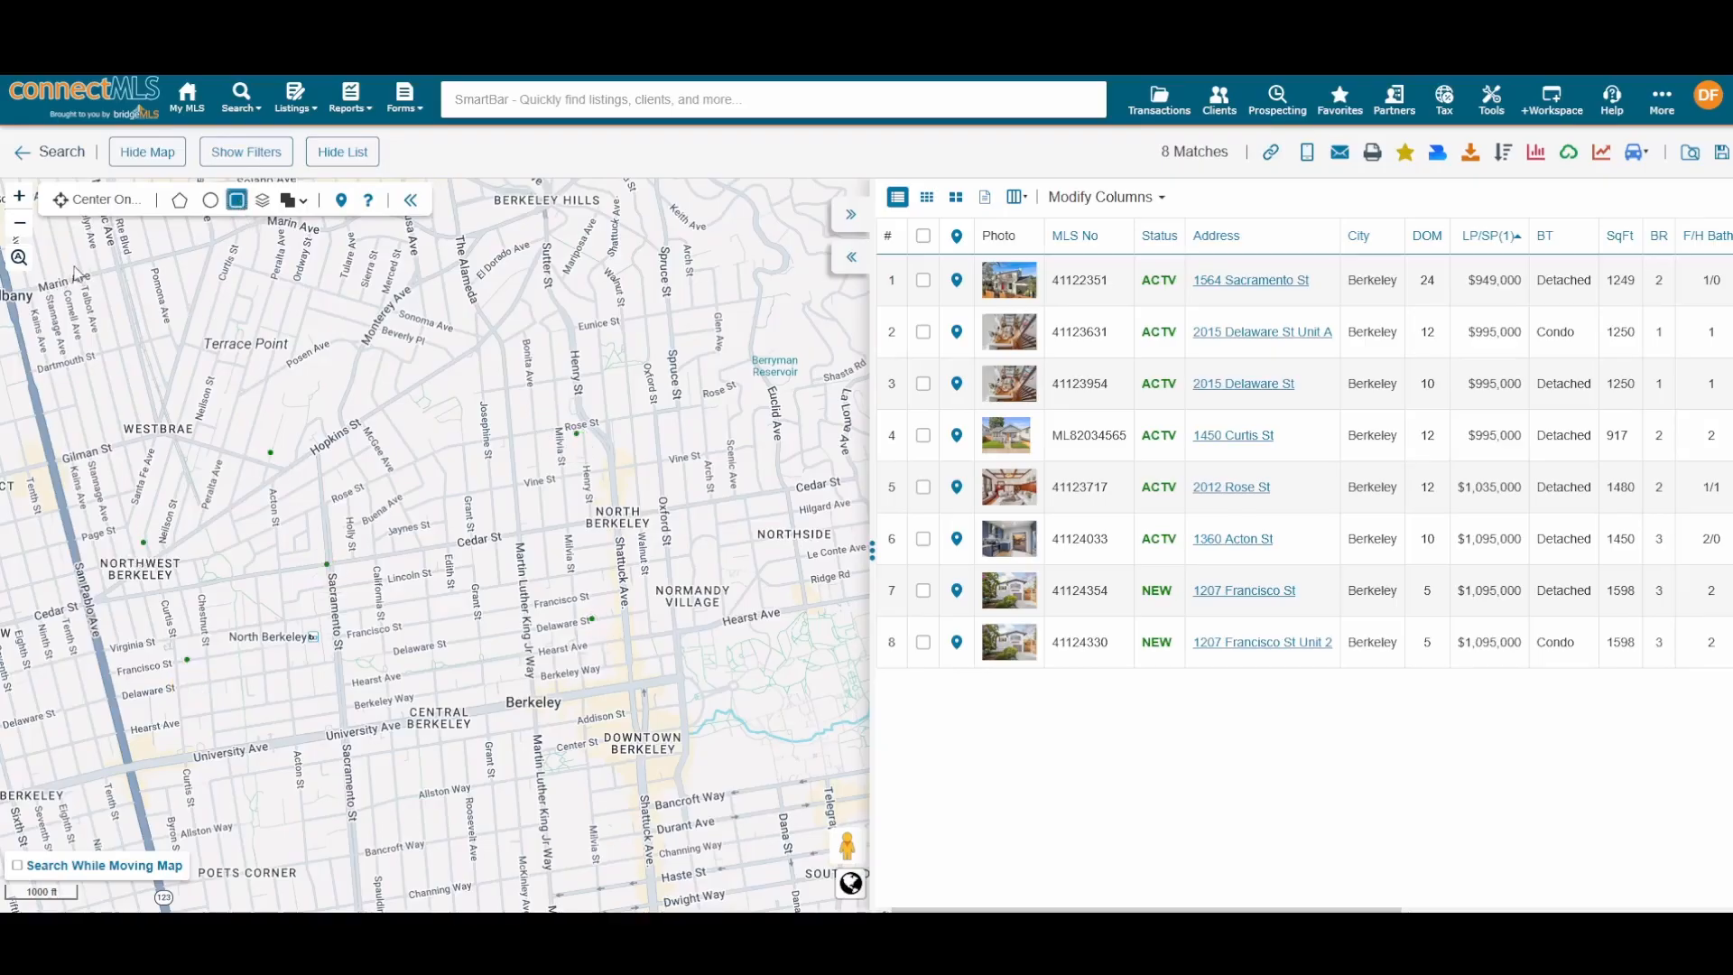
{"action": "left_click_drag", "start_coordinate": [78, 263], "coordinate": [810, 864]}
{"action": "scroll", "coordinate": [632, 630], "scroll_direction": "down", "scroll_amount": 1}
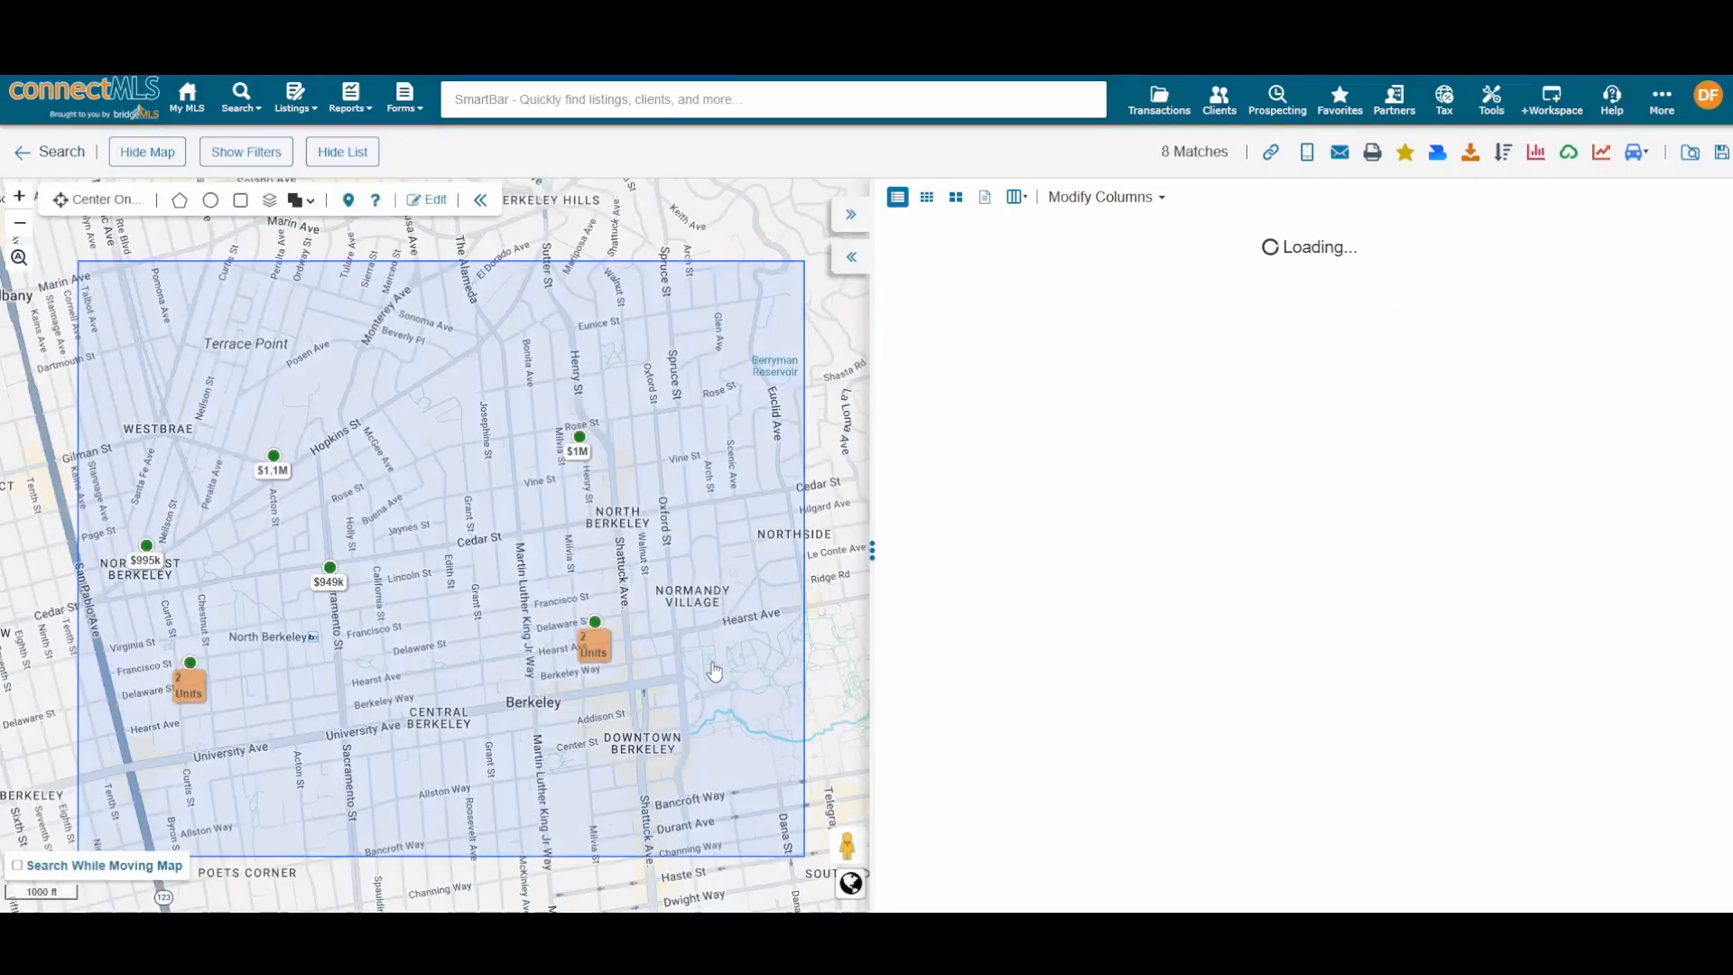
{"action": "scroll", "coordinate": [632, 632], "scroll_direction": "up", "scroll_amount": 1}
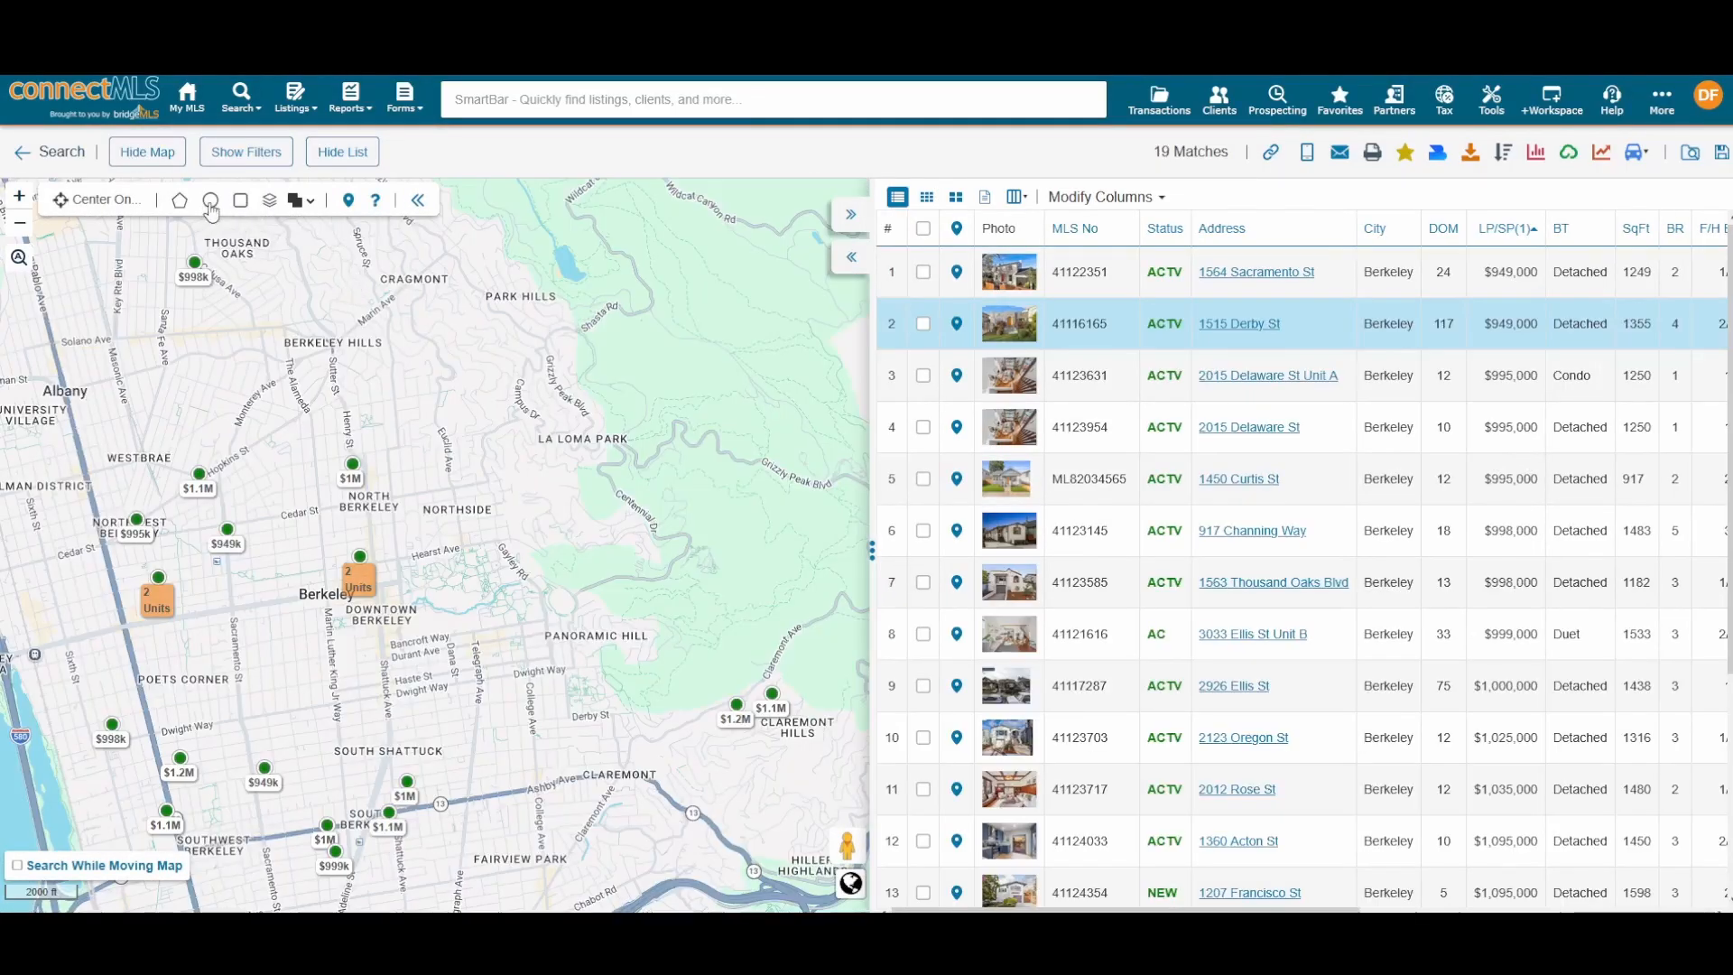
Step: Draw a roughly 0.71-mile circle over central Berkeley, then delete it
{"action": "left_click_drag", "start_coordinate": [325, 441], "coordinate": [477, 356]}
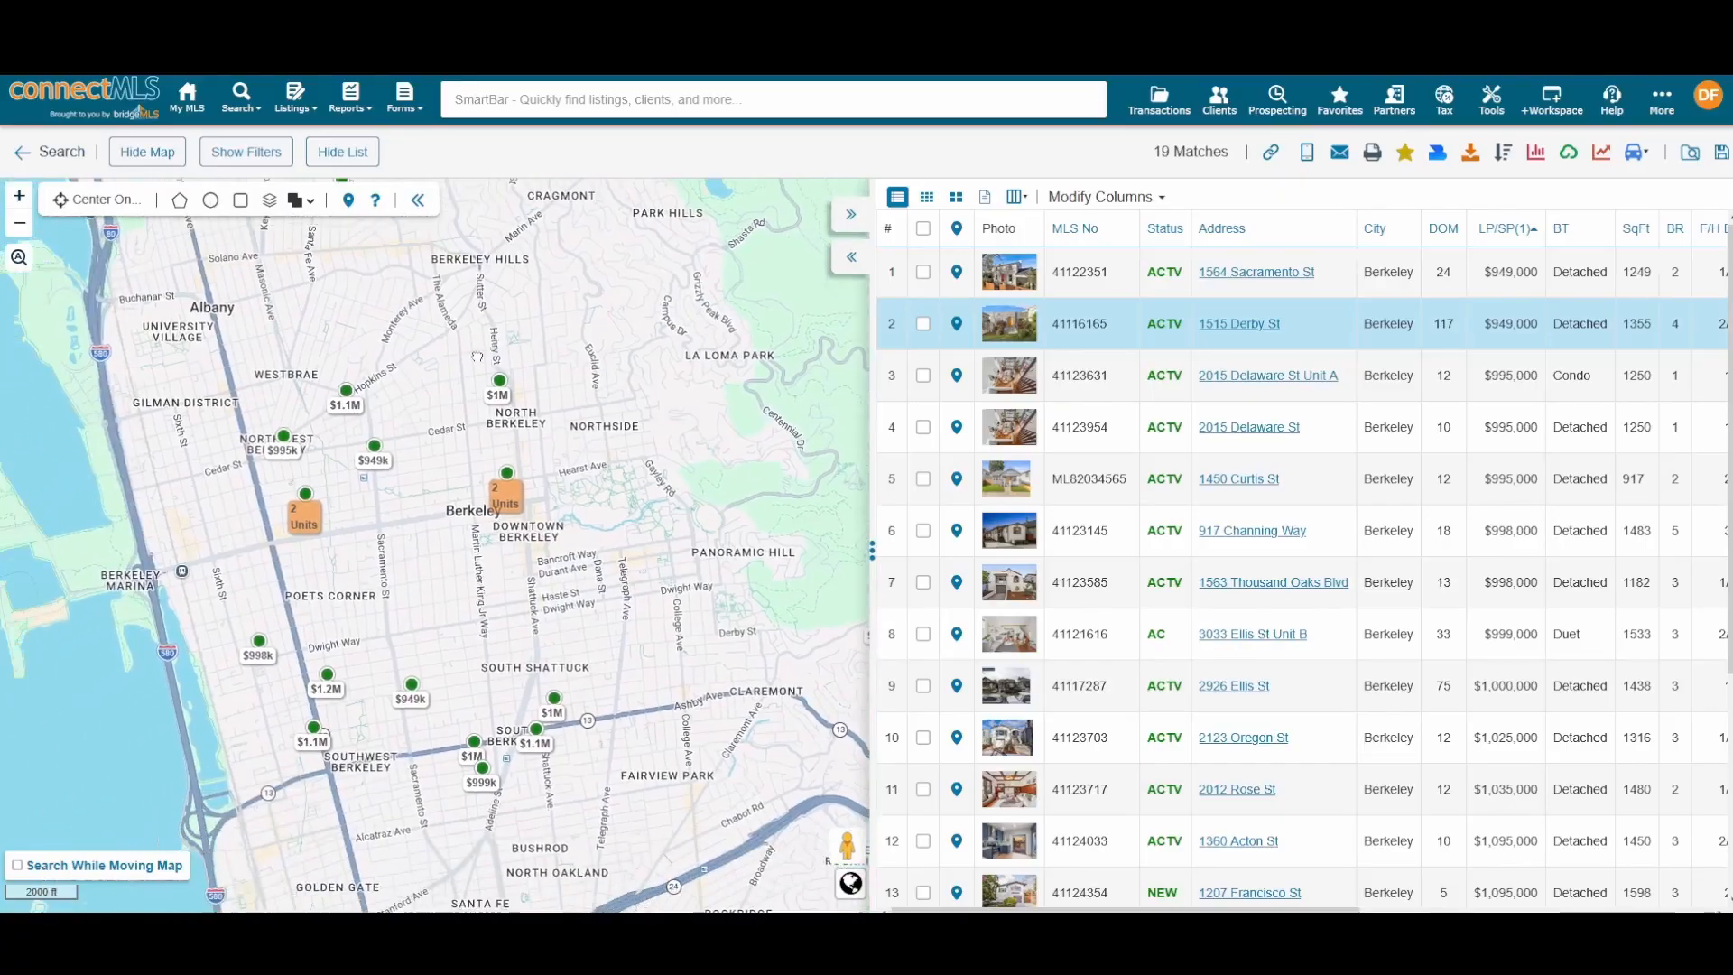
{"action": "left_click", "coordinate": [209, 200]}
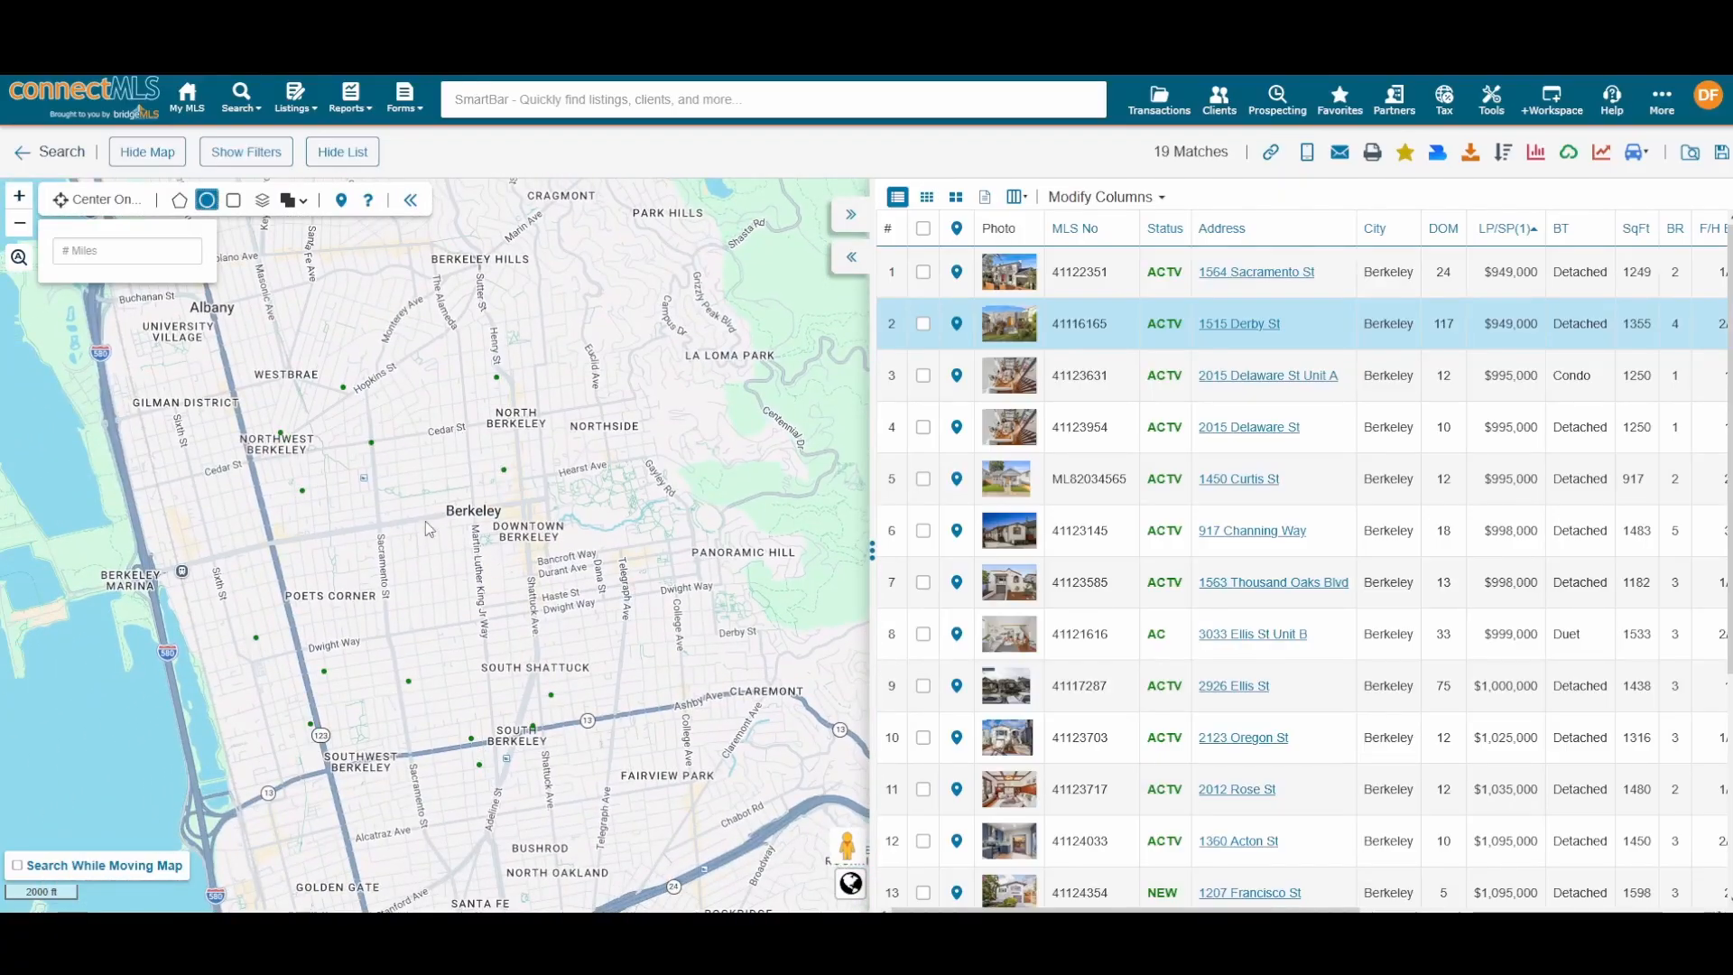
{"action": "left_click_drag", "start_coordinate": [419, 492], "coordinate": [458, 575]}
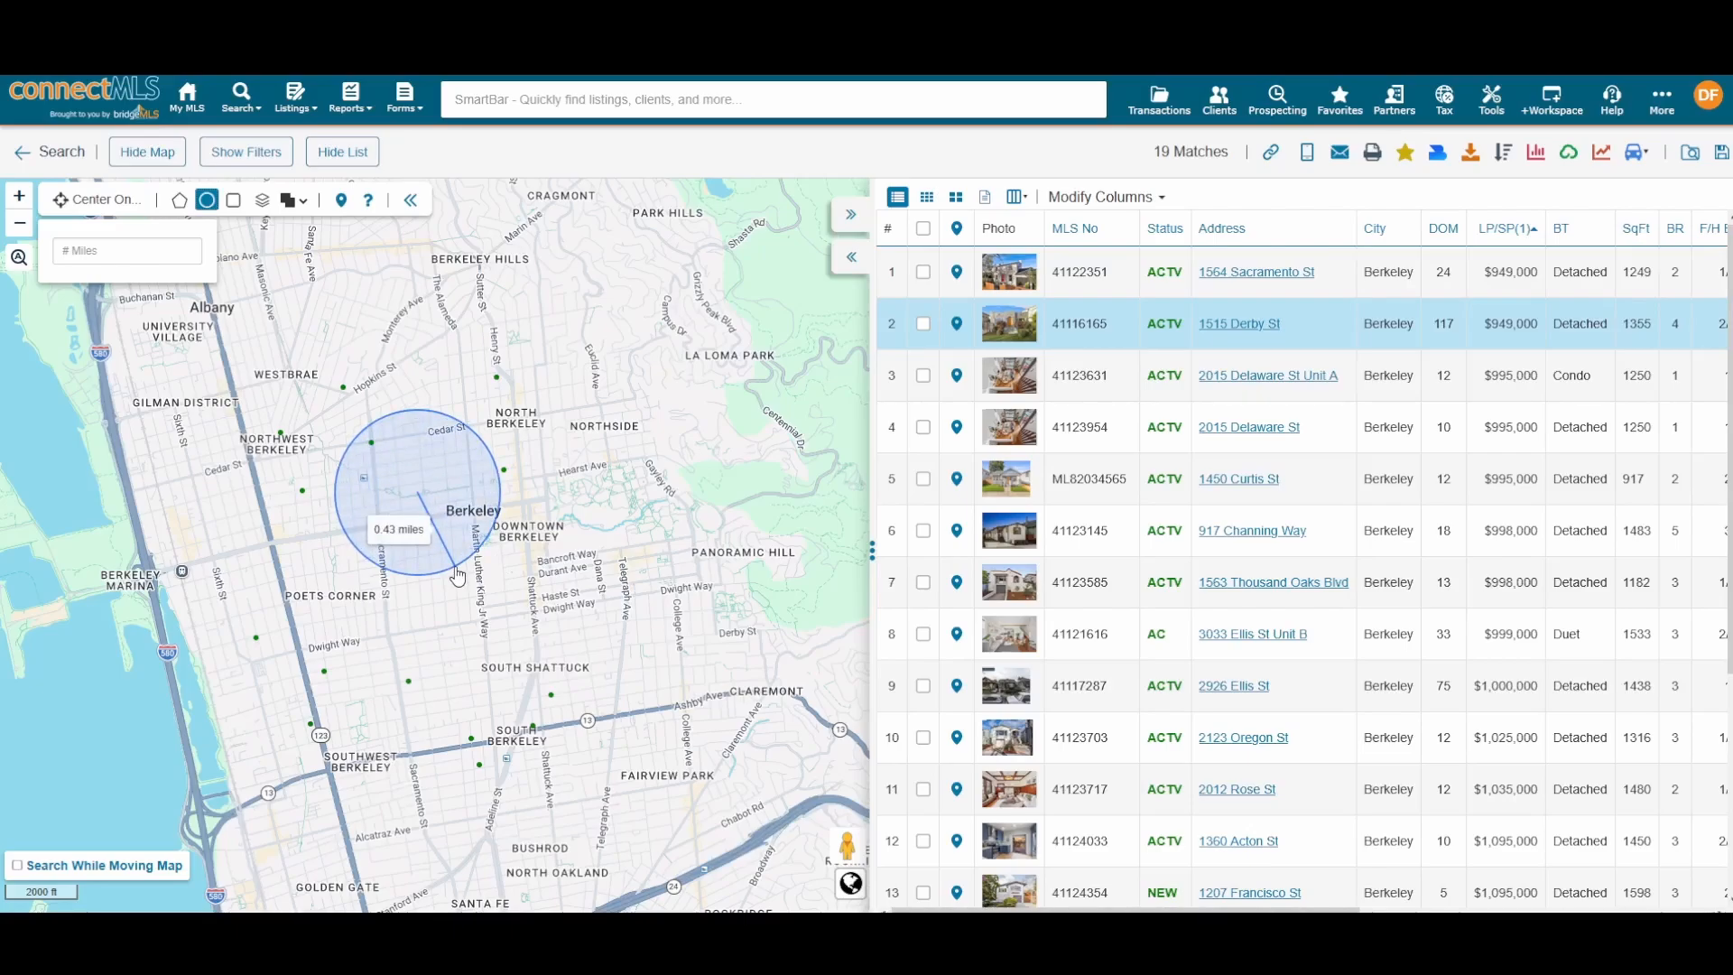
{"action": "left_click_drag", "start_coordinate": [458, 575], "coordinate": [448, 638]}
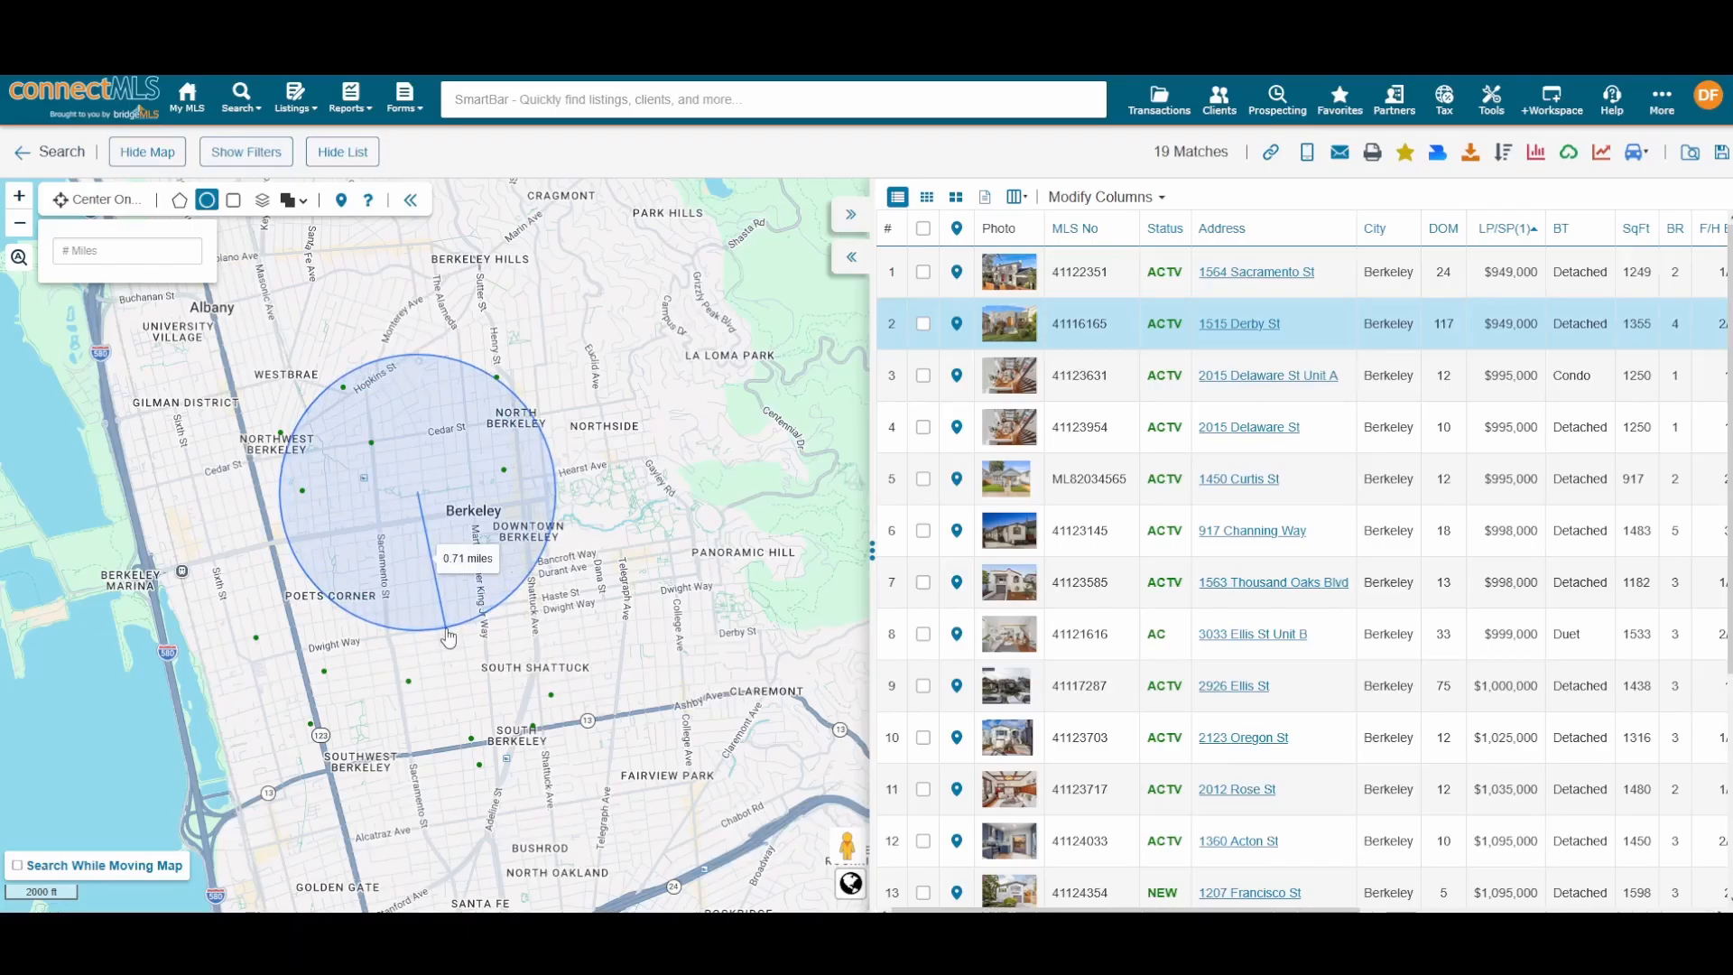
{"action": "left_click_drag", "start_coordinate": [449, 638], "coordinate": [448, 636]}
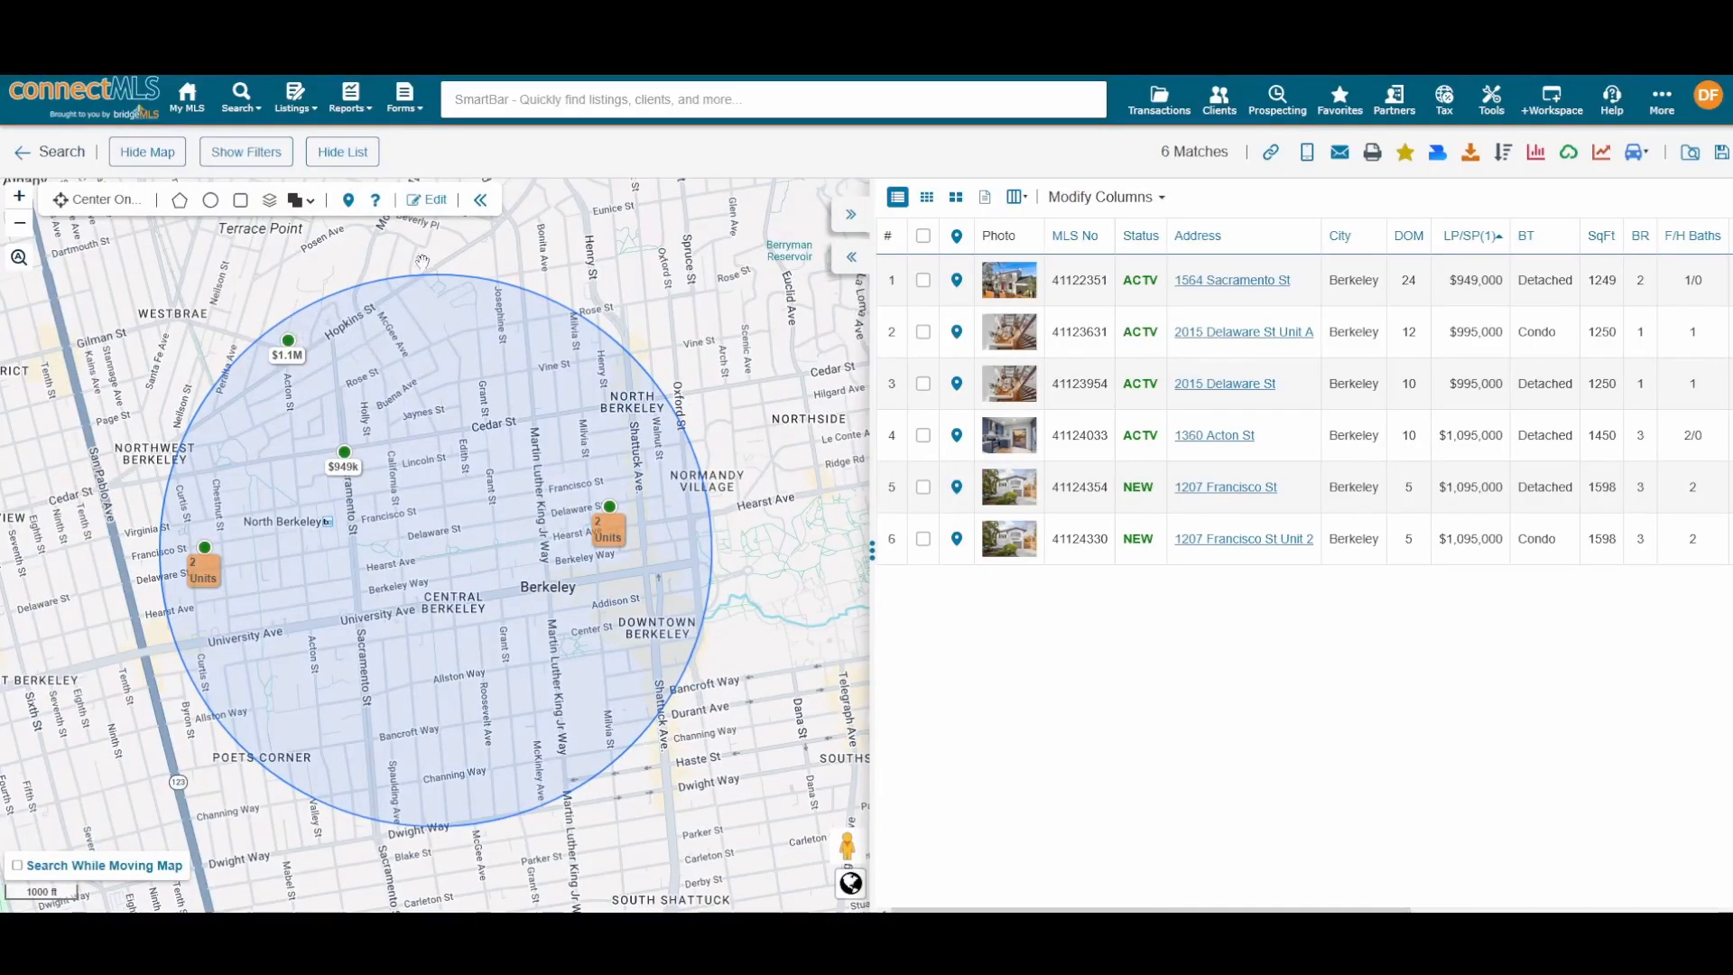
{"action": "left_click", "coordinate": [432, 200]}
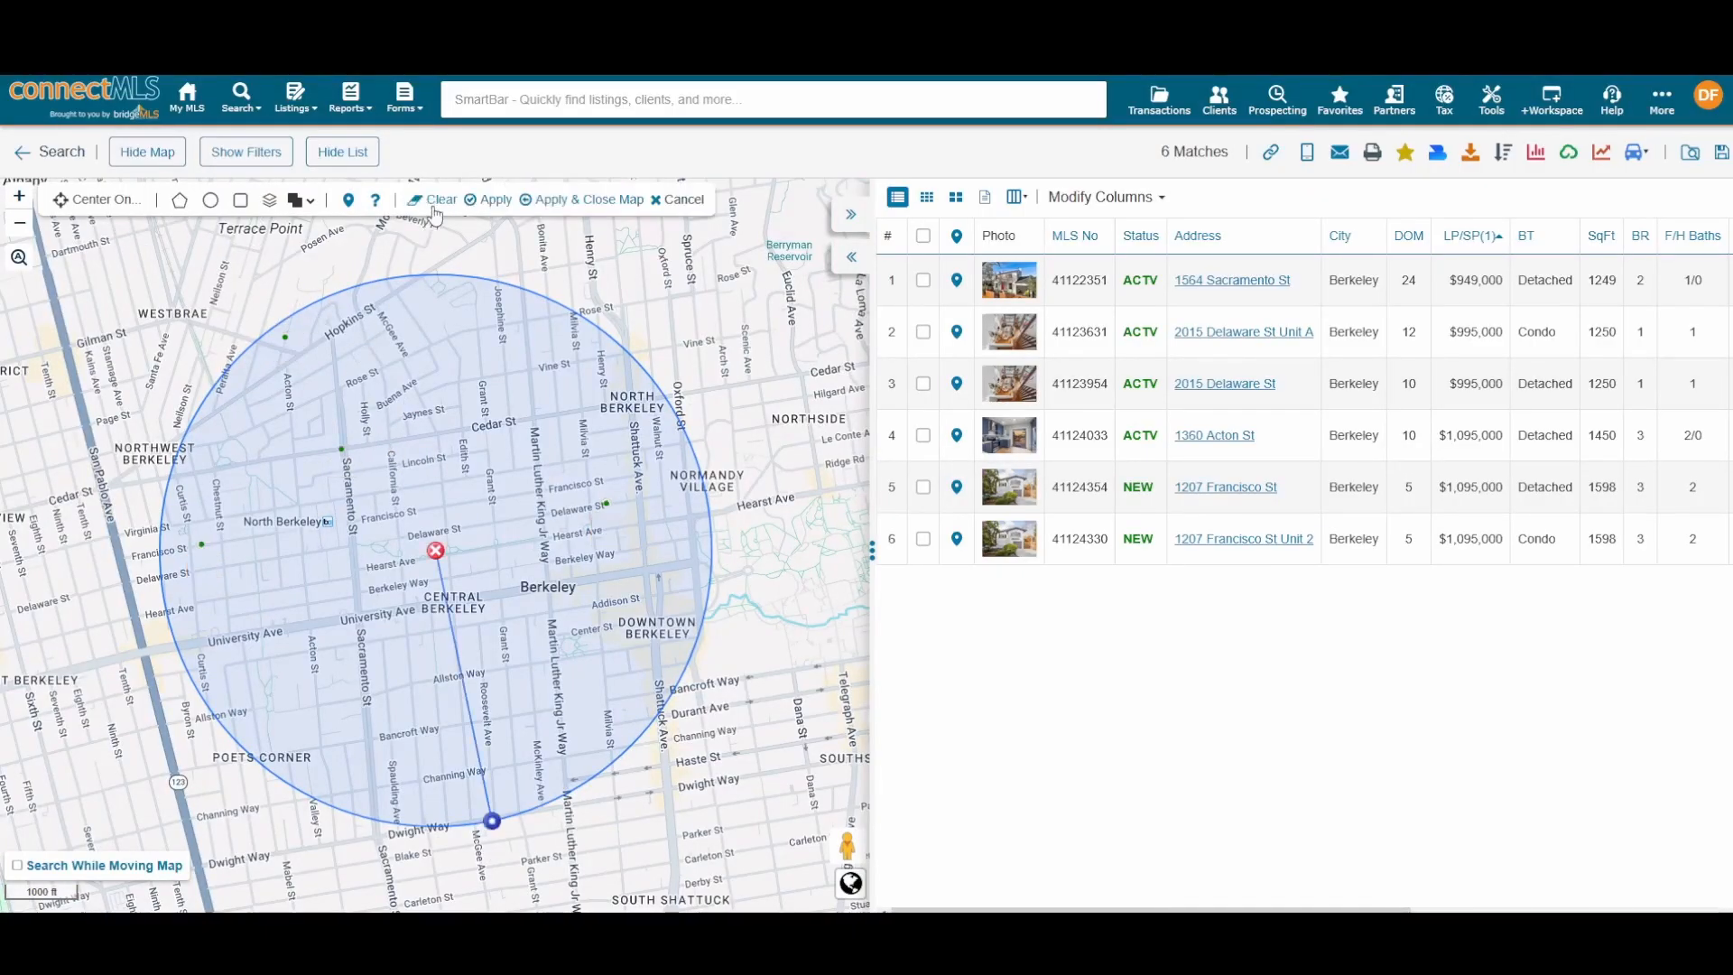
{"action": "left_click", "coordinate": [435, 548]}
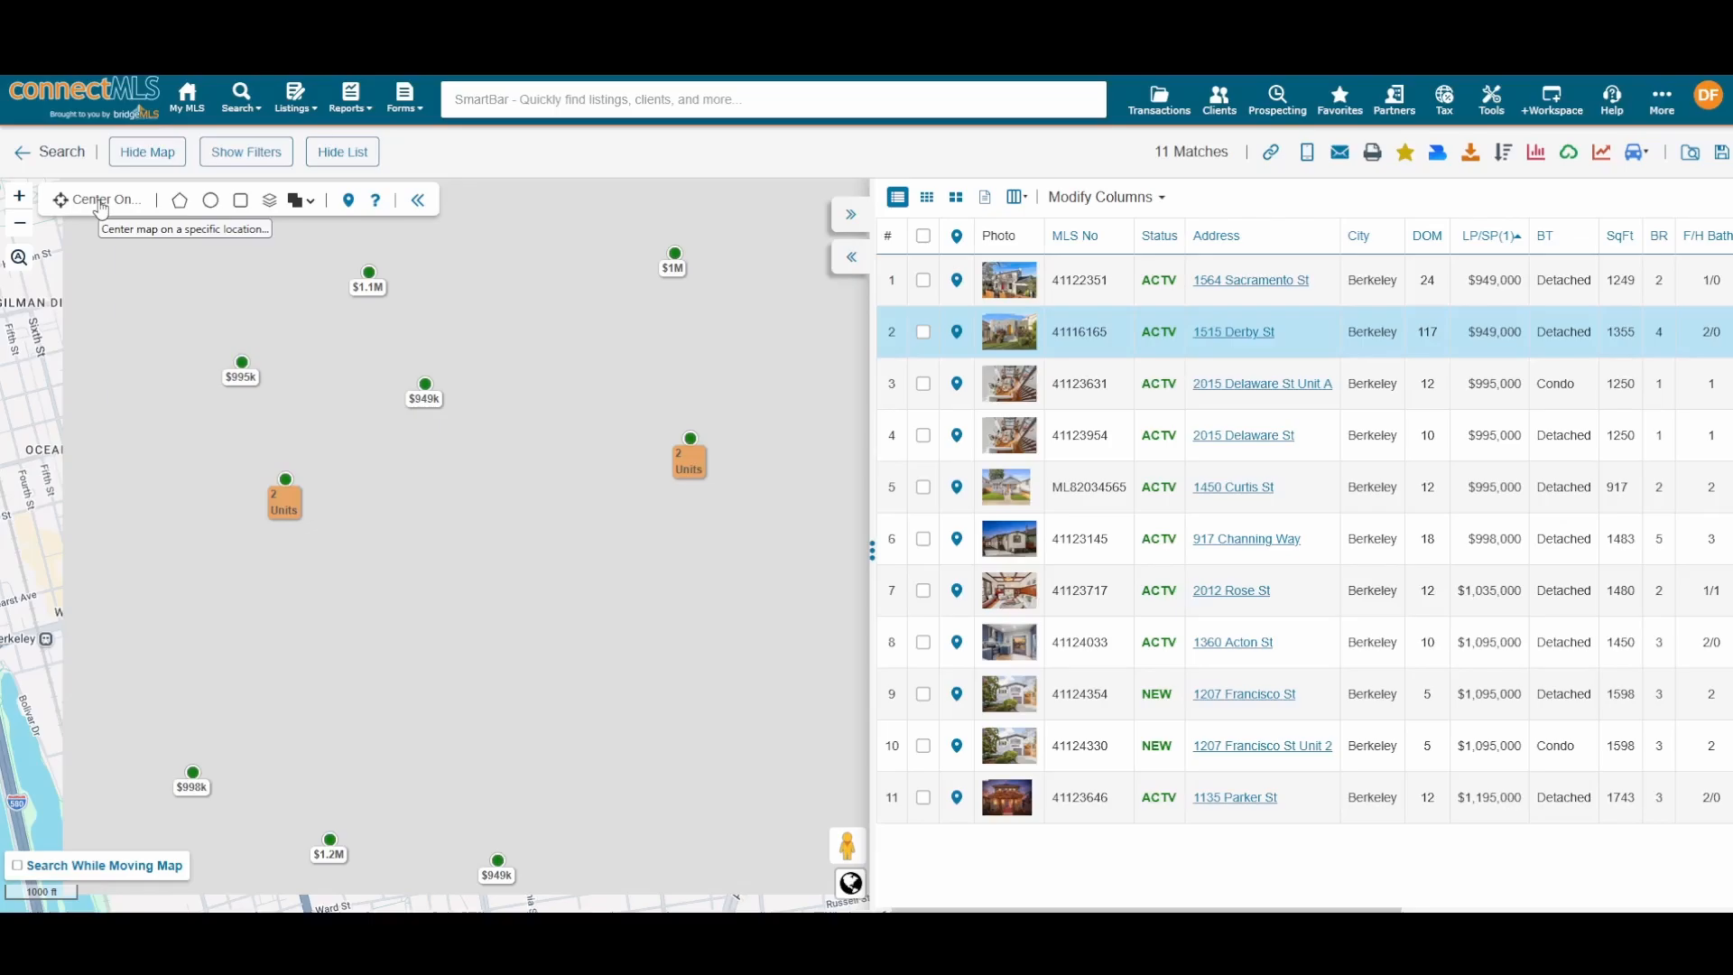
{"action": "left_click", "coordinate": [105, 205]}
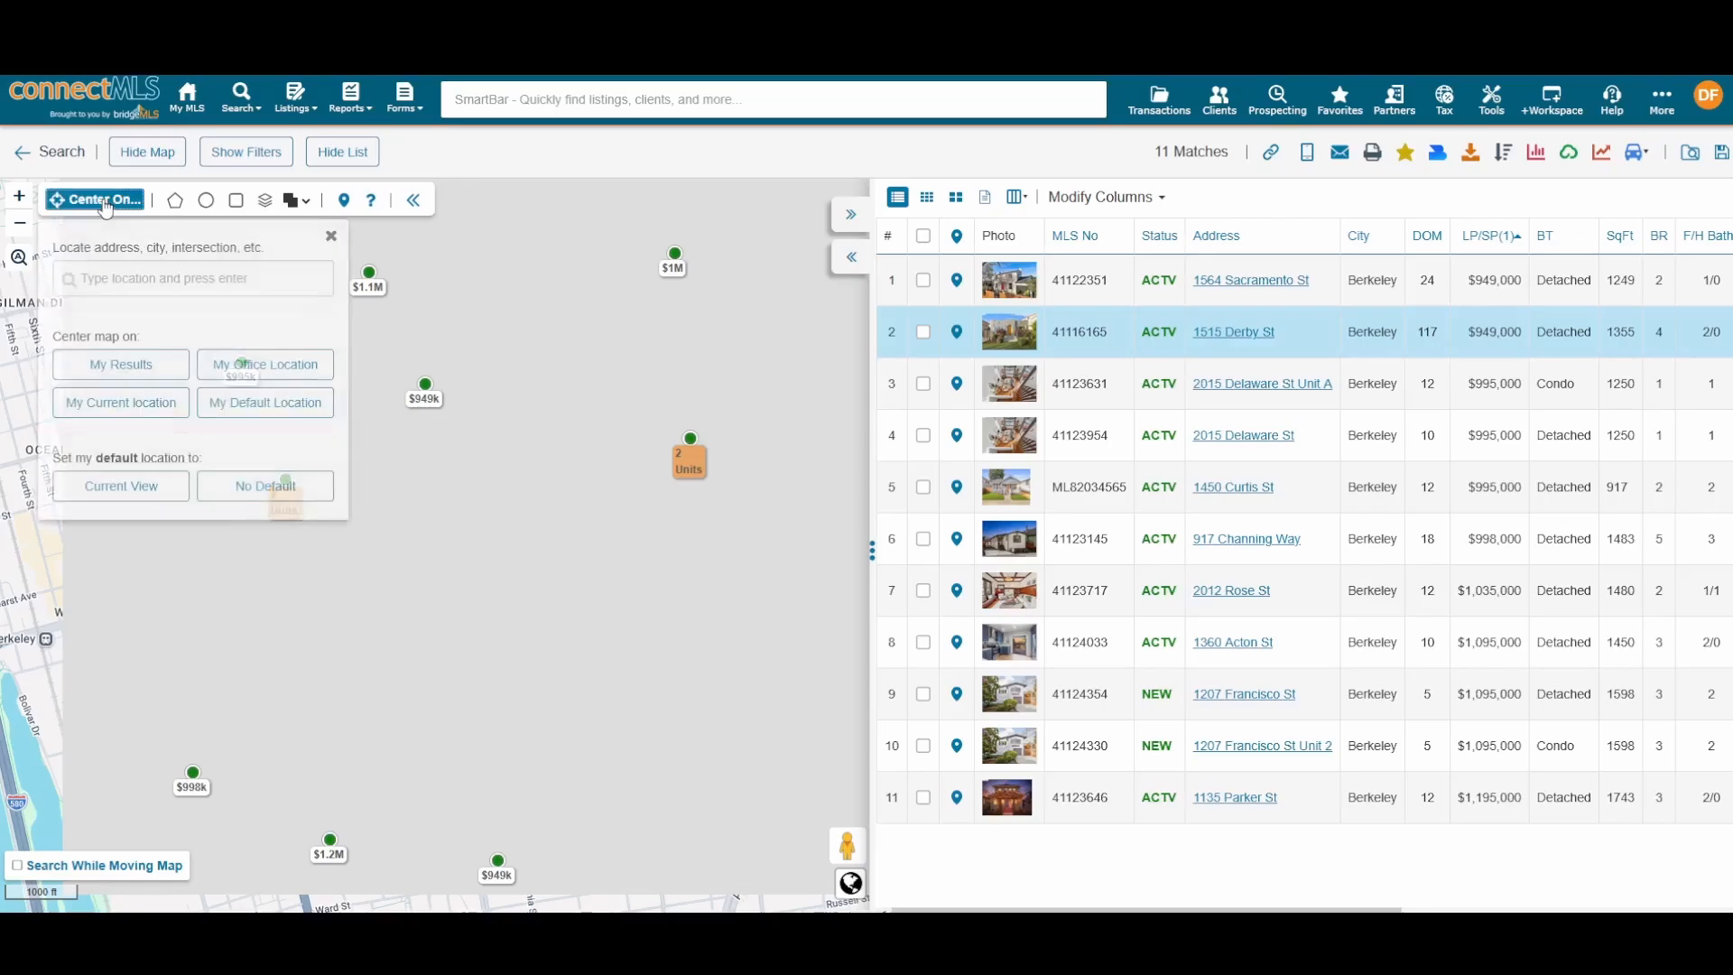
{"action": "left_click", "coordinate": [157, 271]}
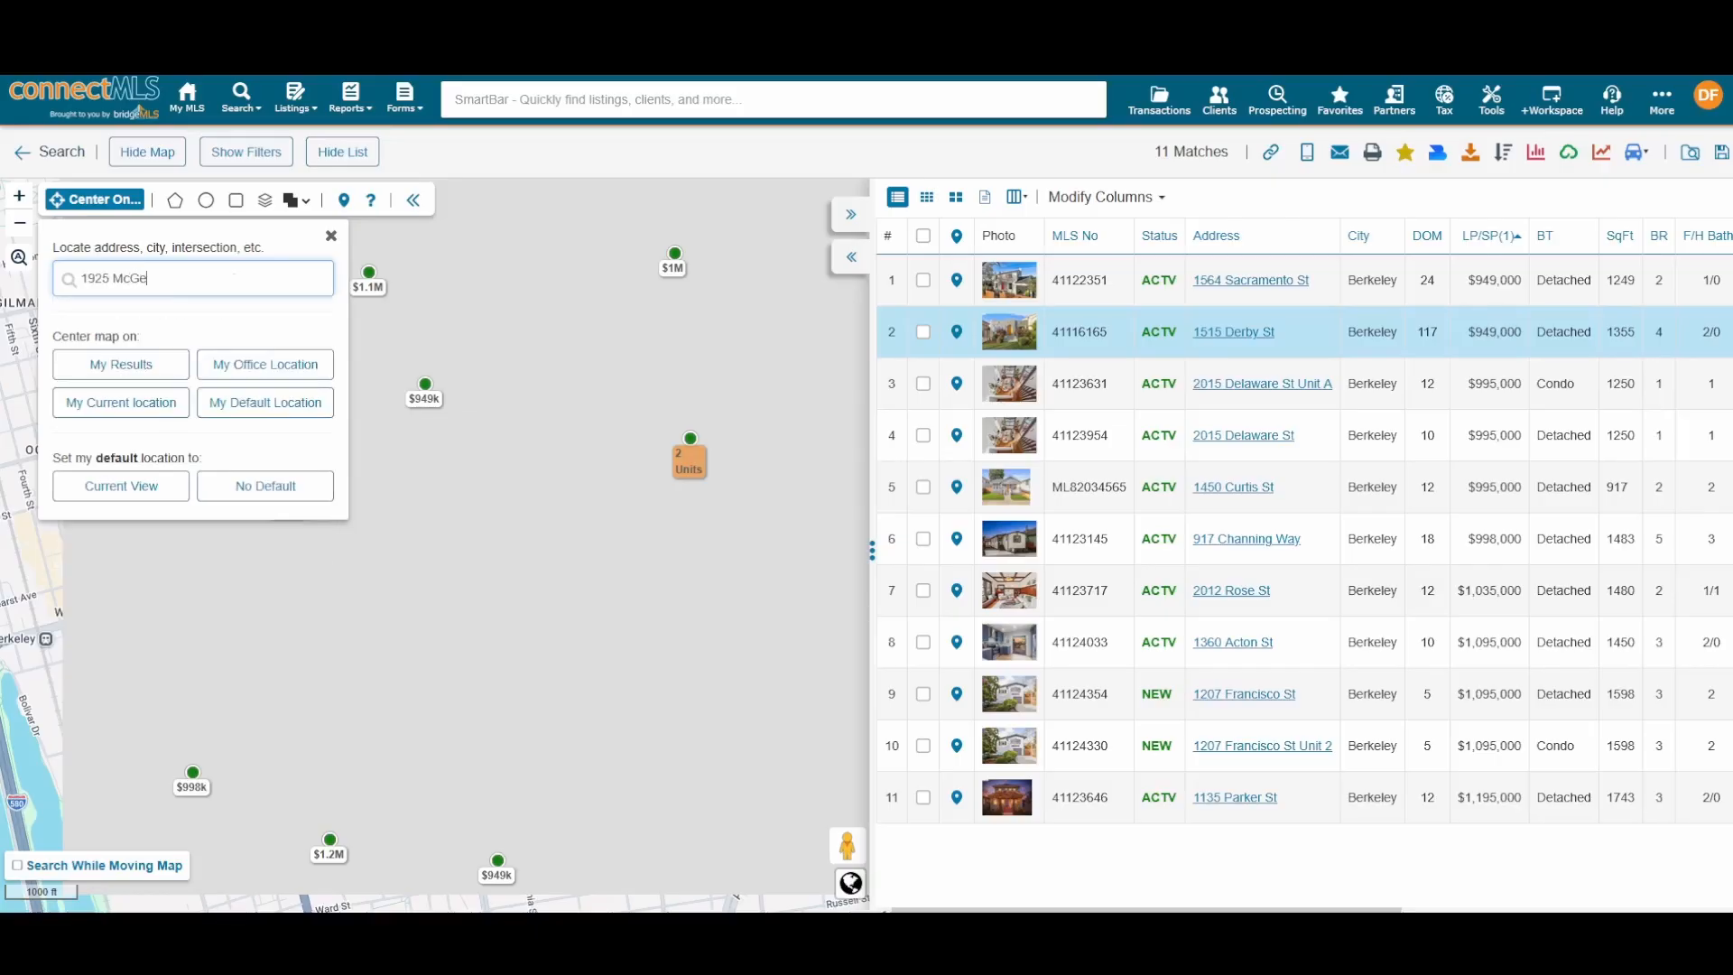
{"action": "left_click", "coordinate": [138, 312]}
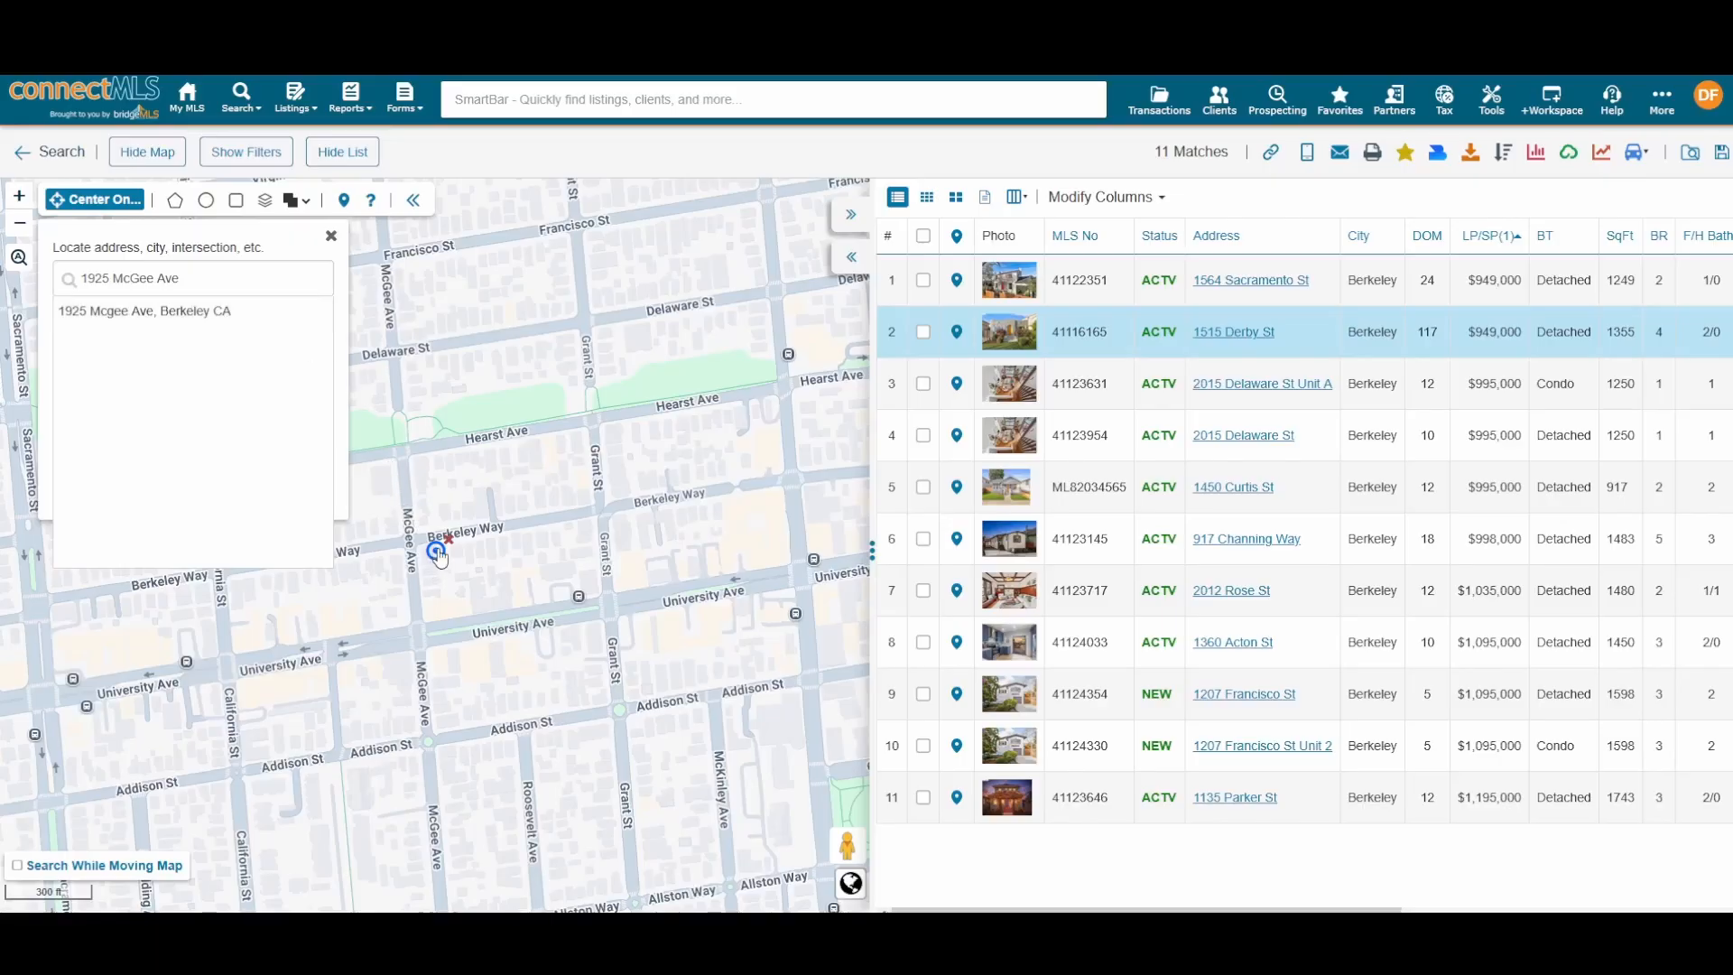
Step: Apply a 1-mile radius circle around the McGee Ave marker, leaving 10 matches
{"action": "left_click", "coordinate": [206, 199]}
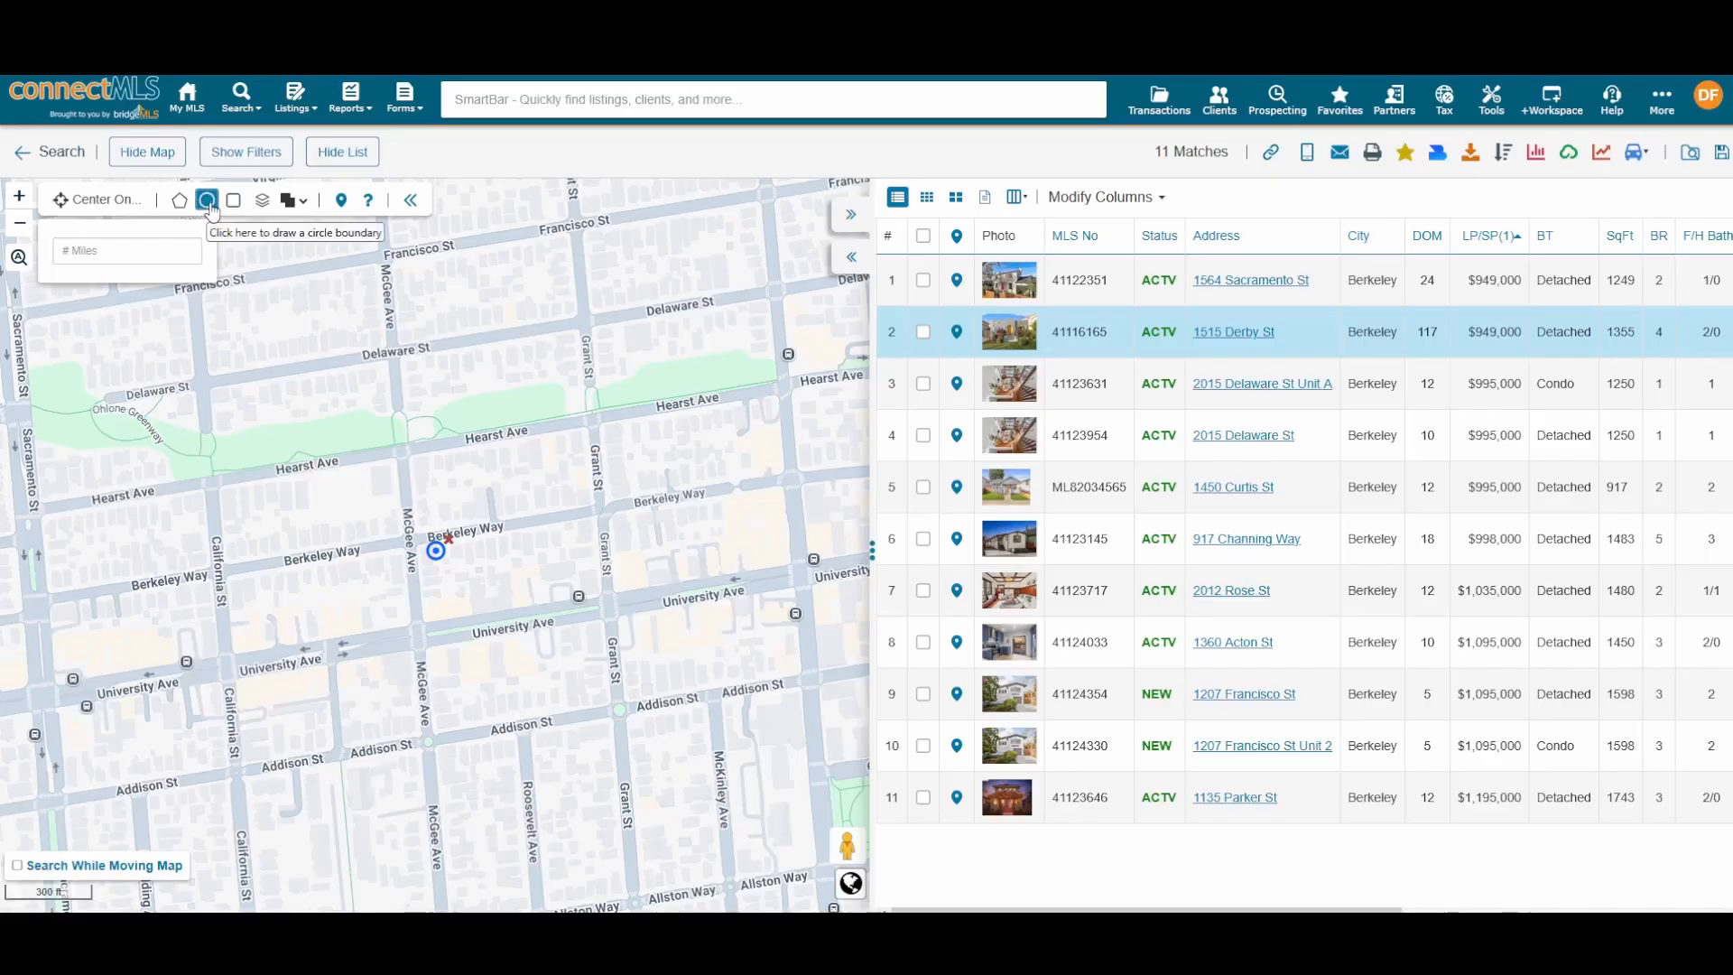
{"action": "left_click", "coordinate": [209, 204]}
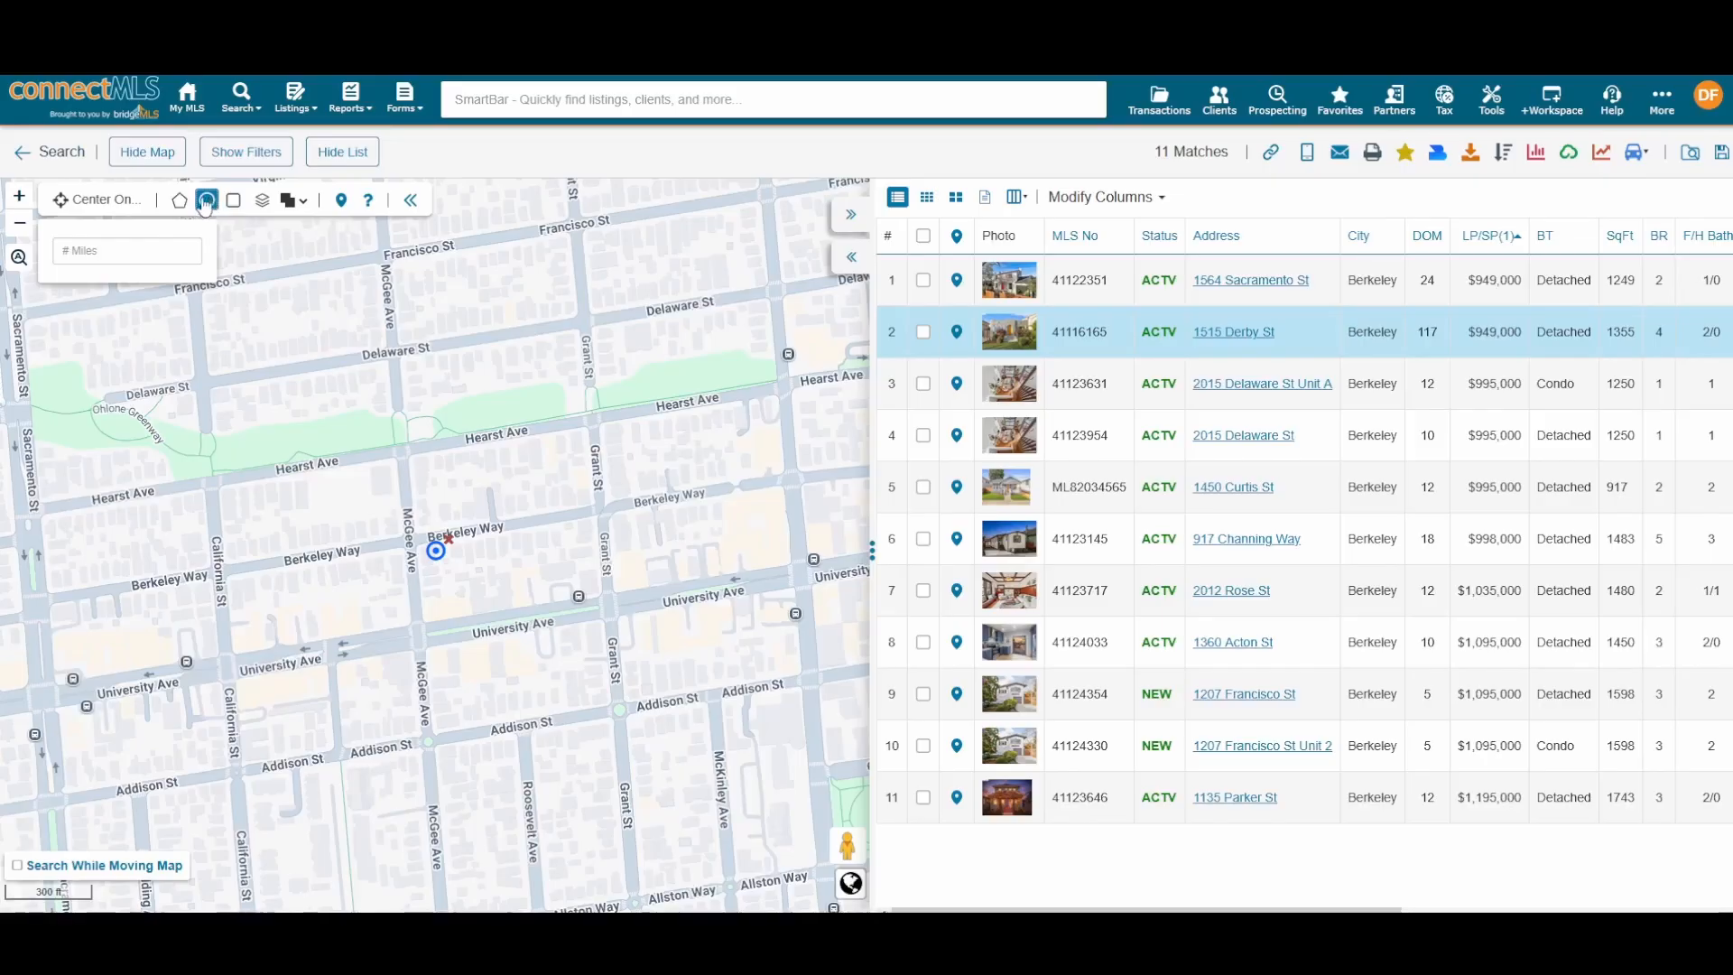
{"action": "left_click", "coordinate": [157, 248]}
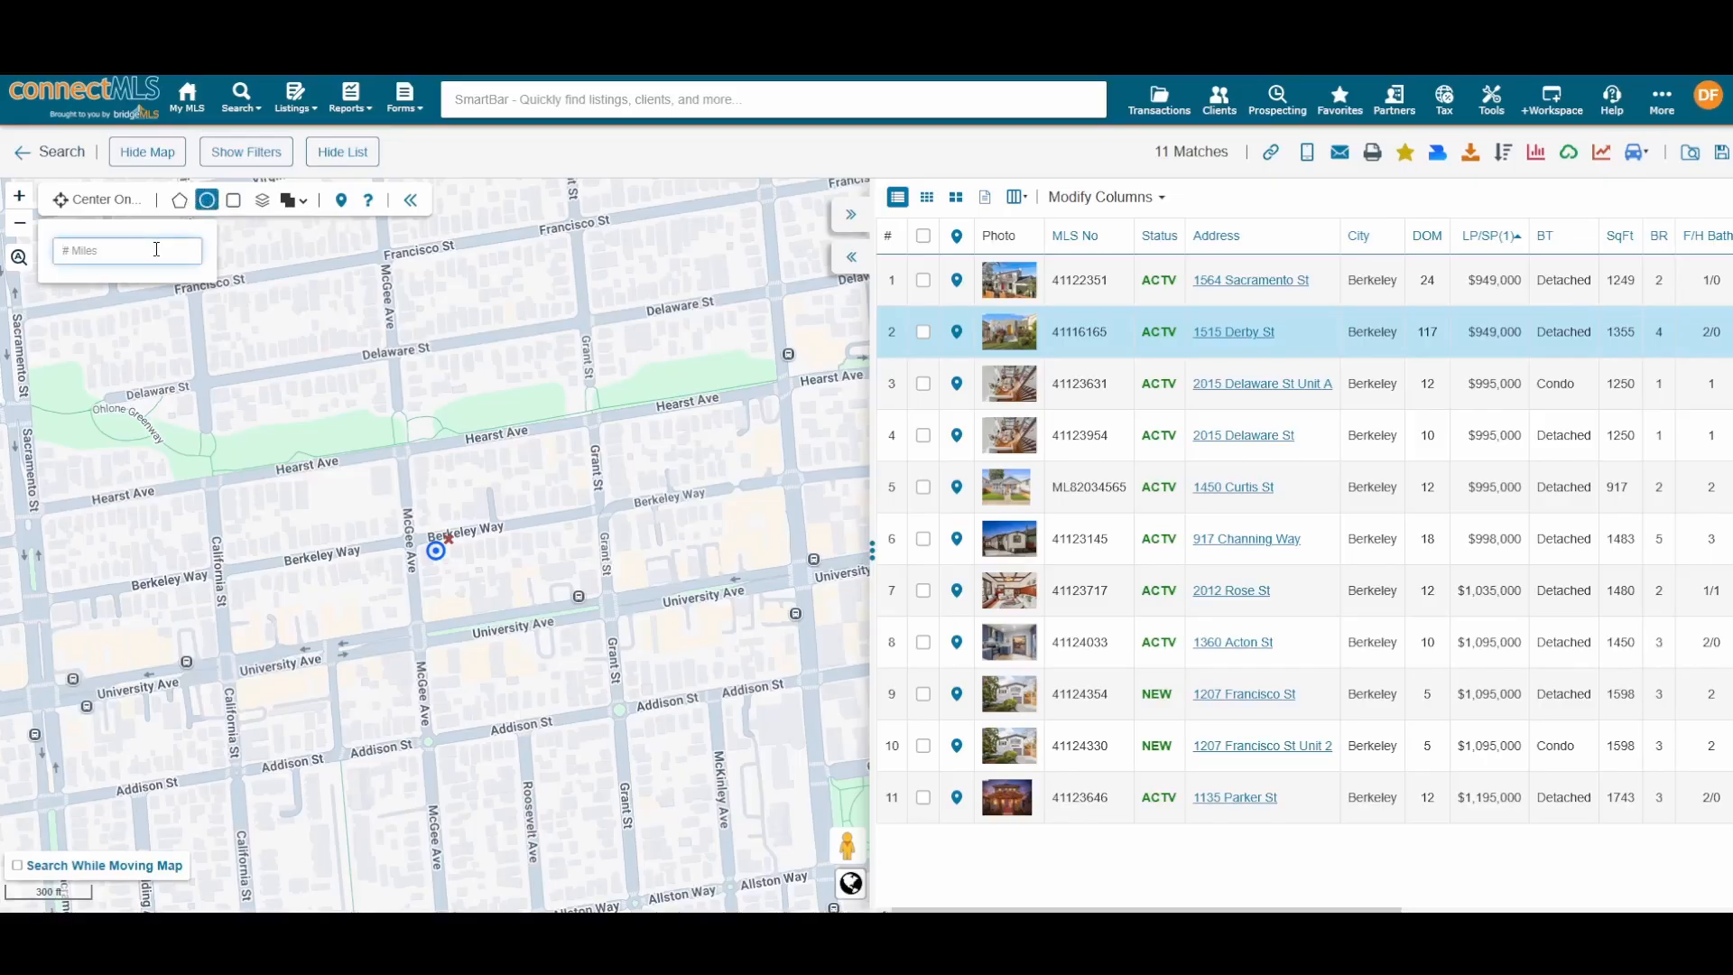
{"action": "type", "text": "1"}
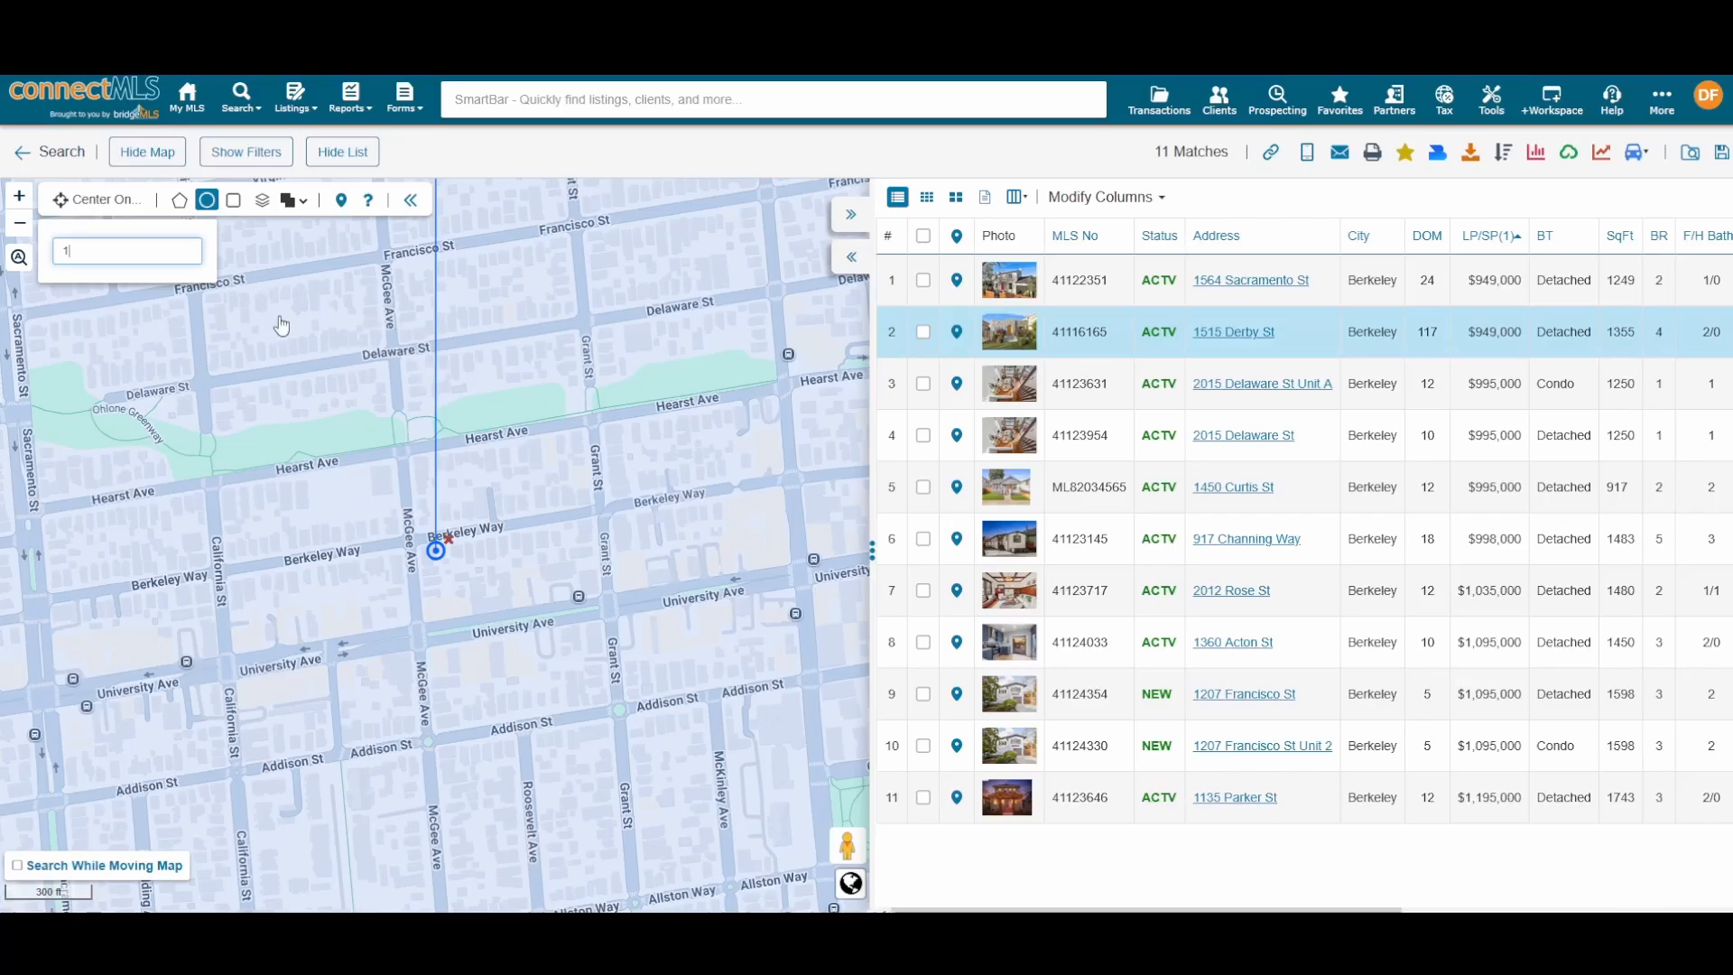
{"action": "key", "text": "Return"}
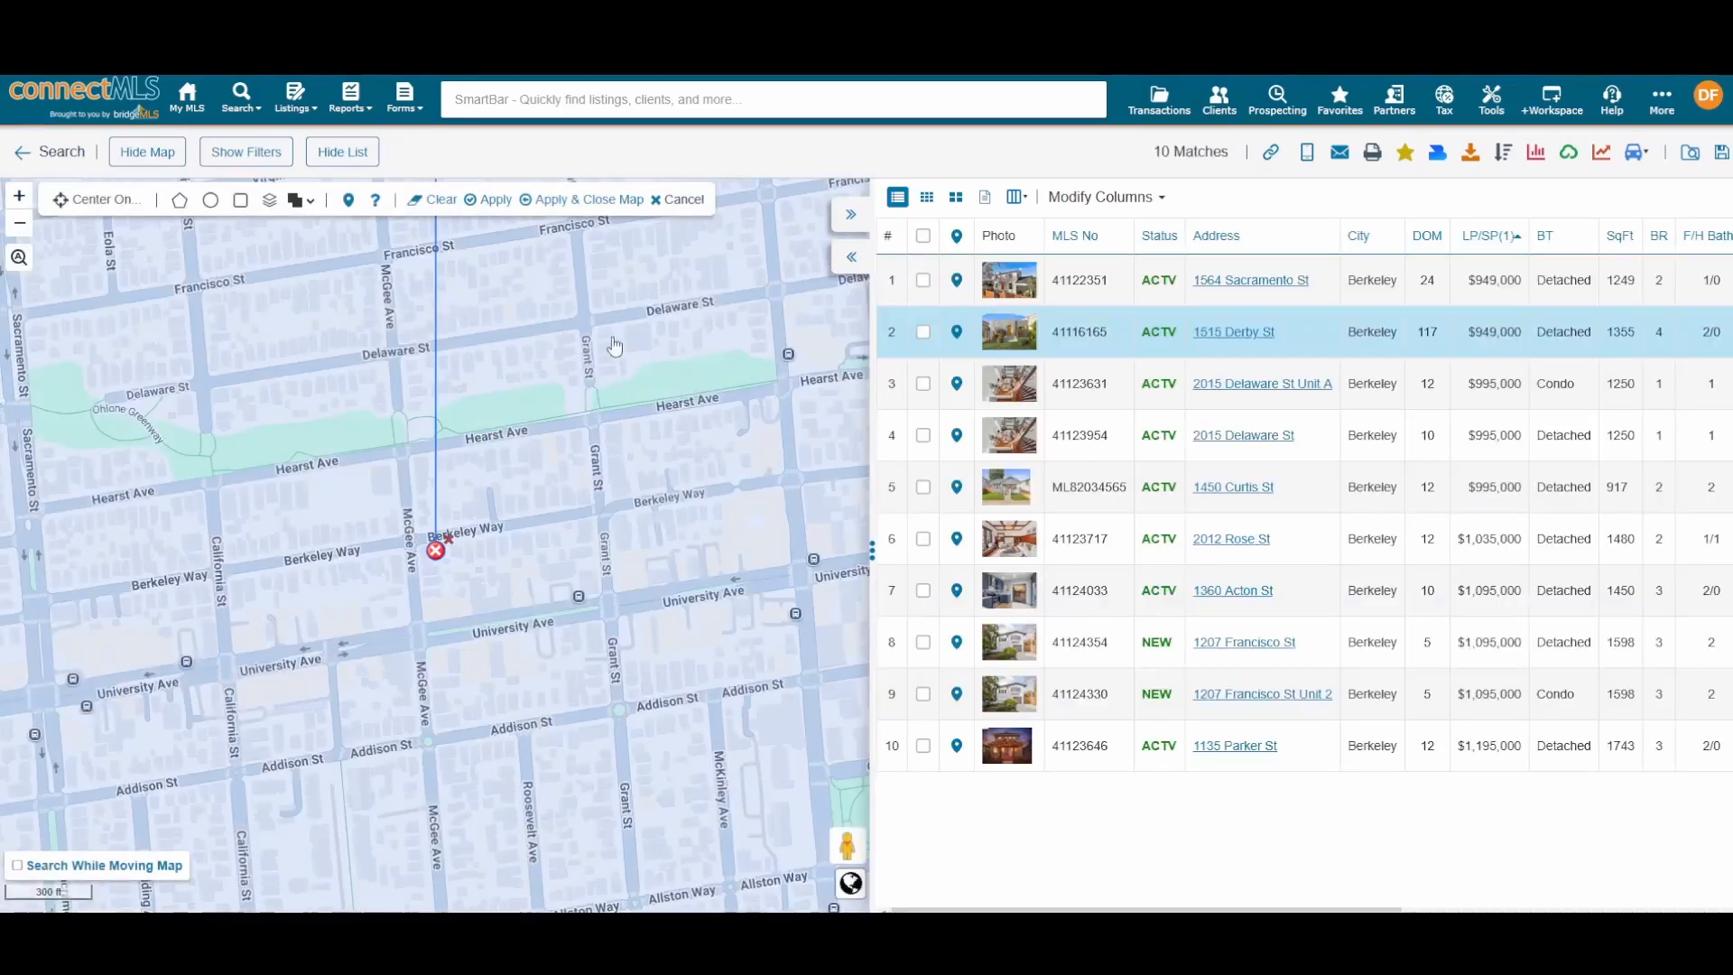
{"action": "left_click", "coordinate": [494, 200]}
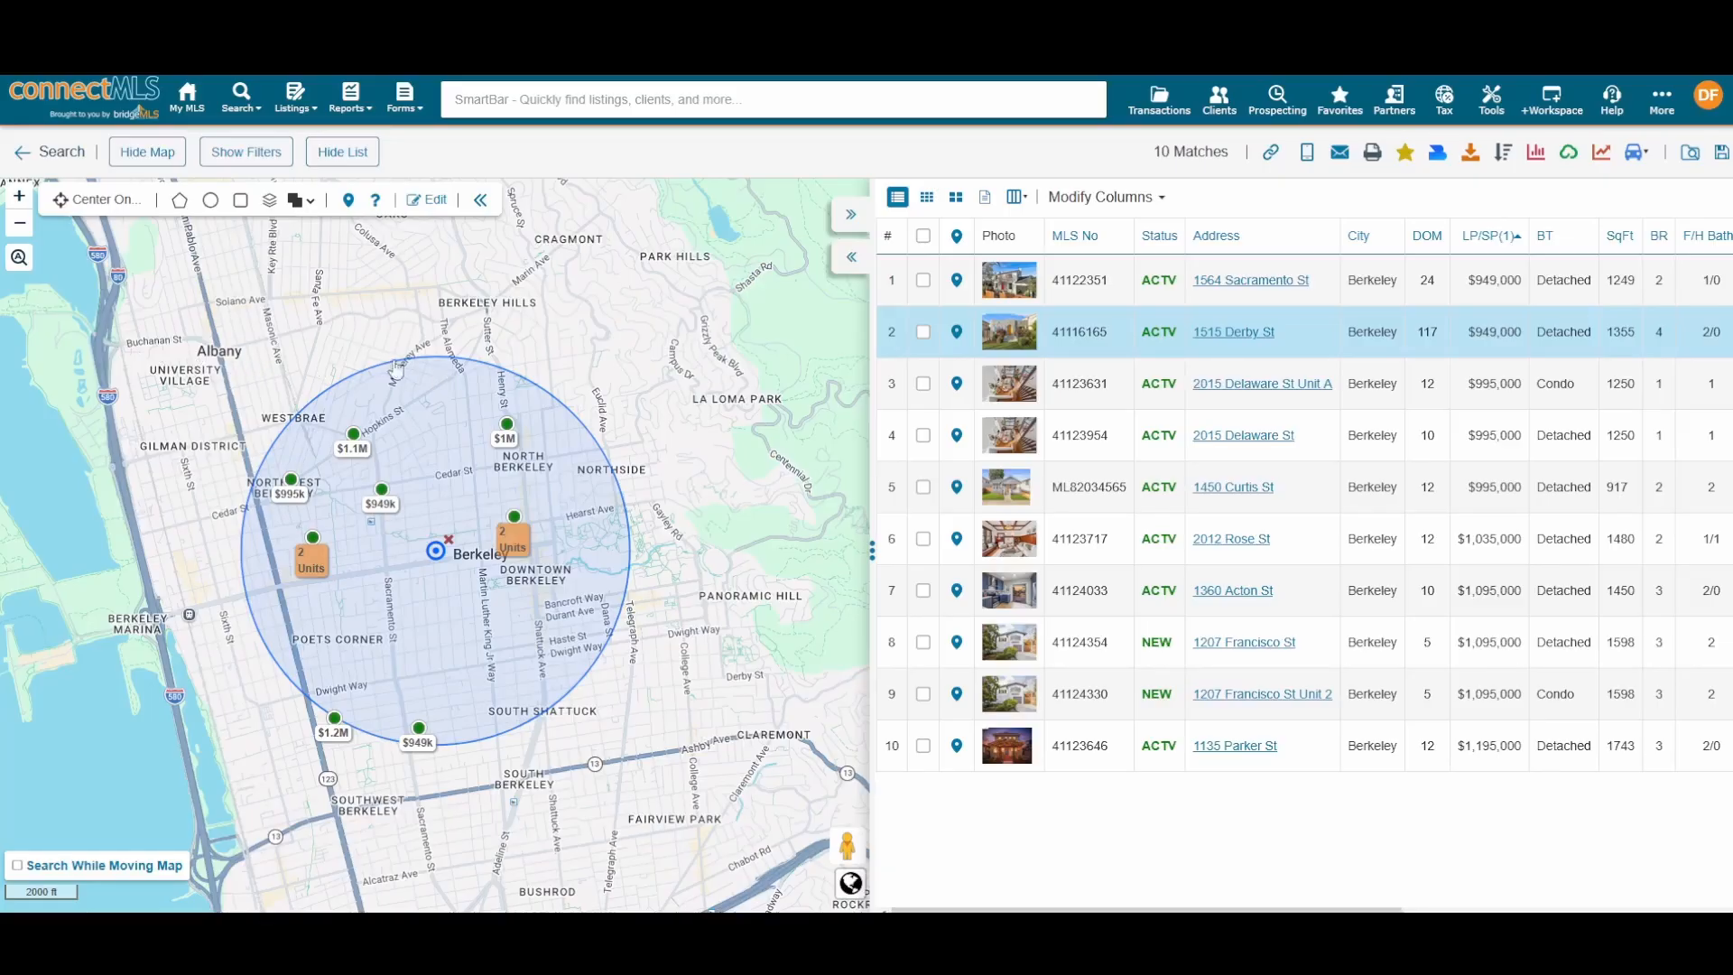
Step: Draw a second 1-mile radius circle up in Kensington
{"action": "left_click_drag", "start_coordinate": [344, 298], "coordinate": [436, 637]}
{"action": "left_click_drag", "start_coordinate": [475, 480], "coordinate": [540, 647]}
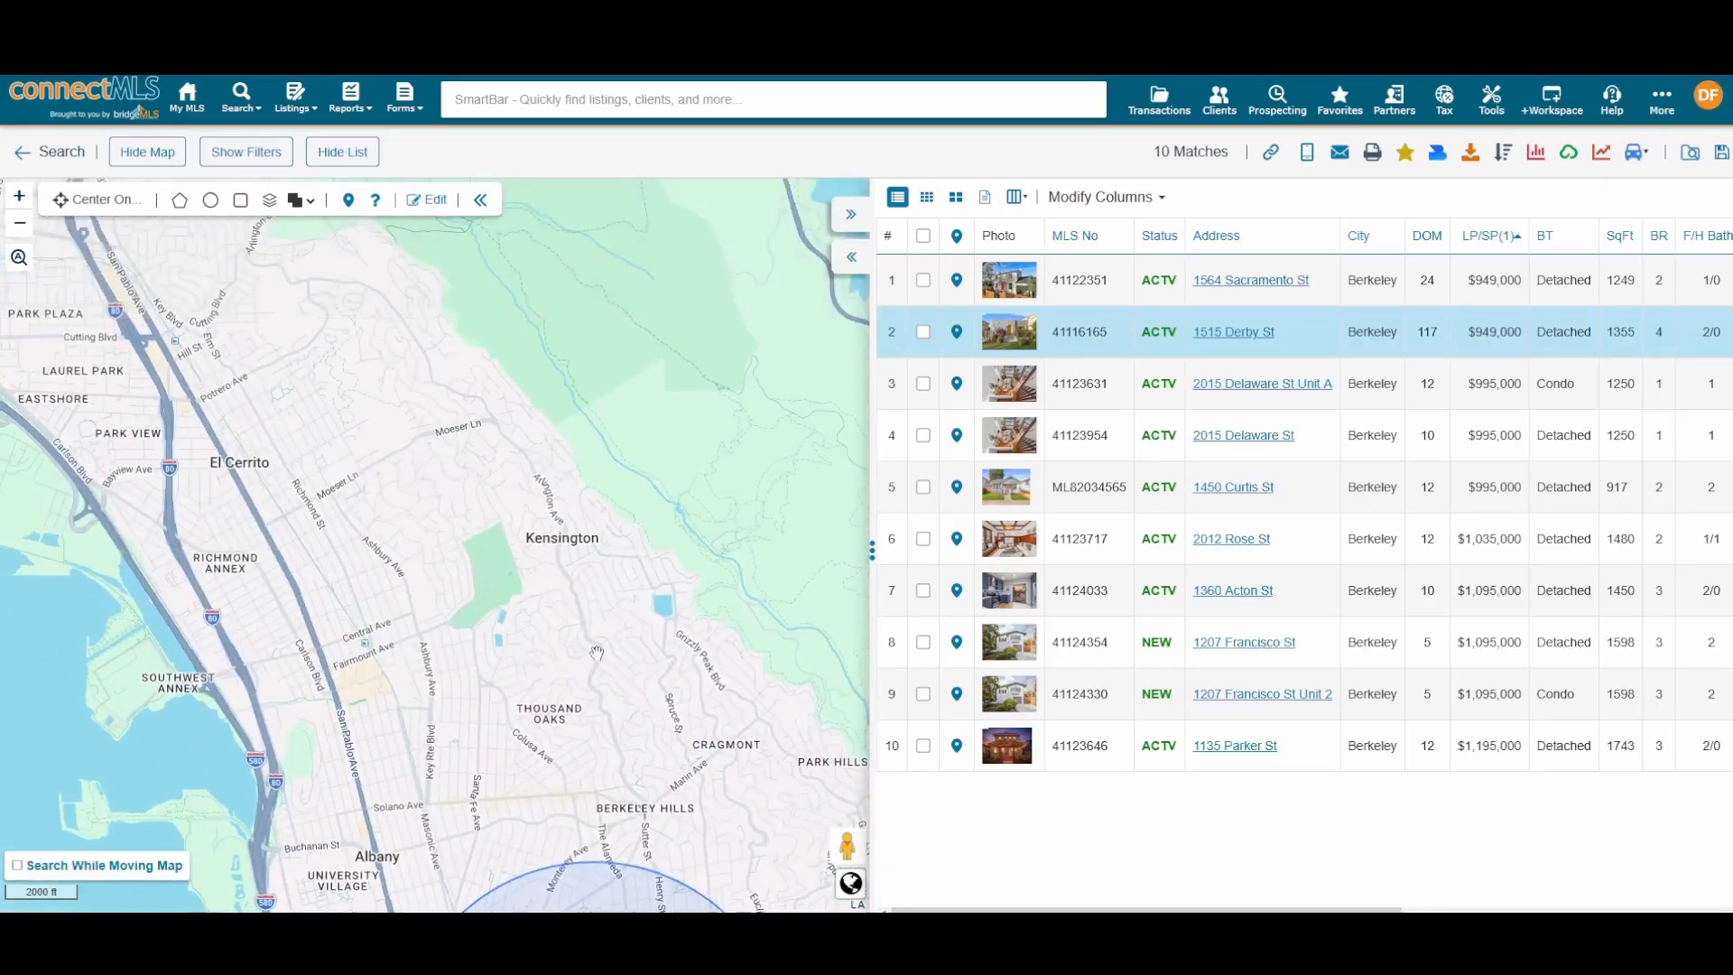
{"action": "left_click", "coordinate": [210, 199]}
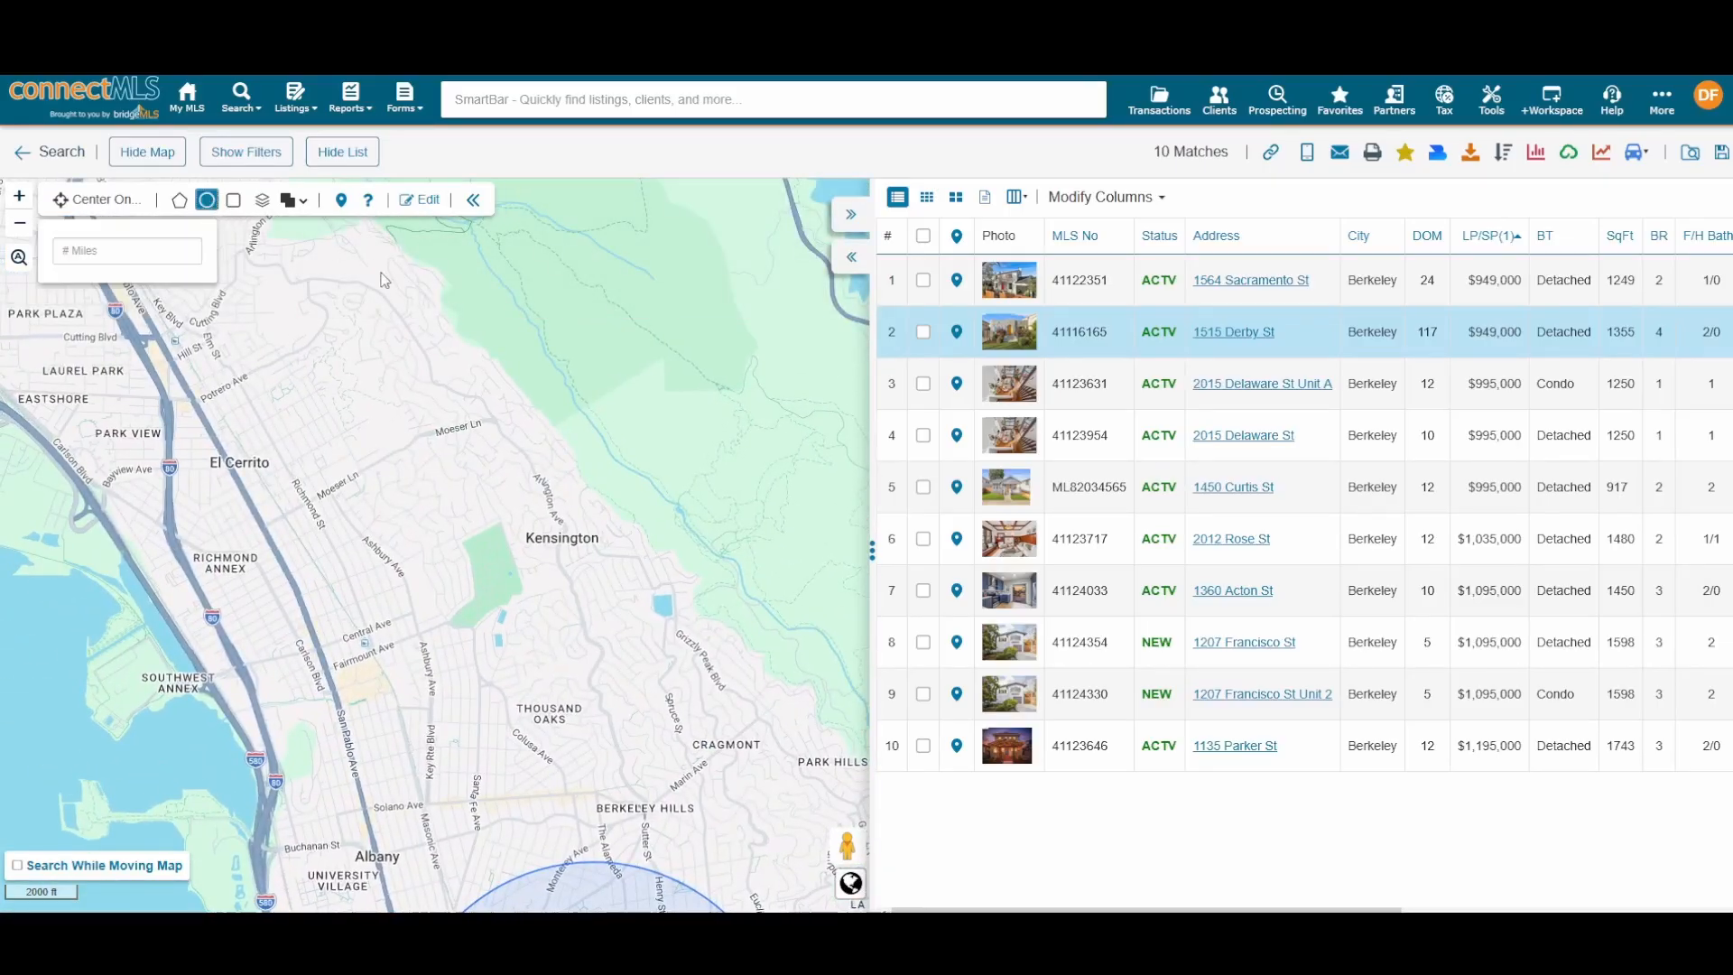
{"action": "left_click", "coordinate": [179, 250]}
{"action": "type", "text": "1"}
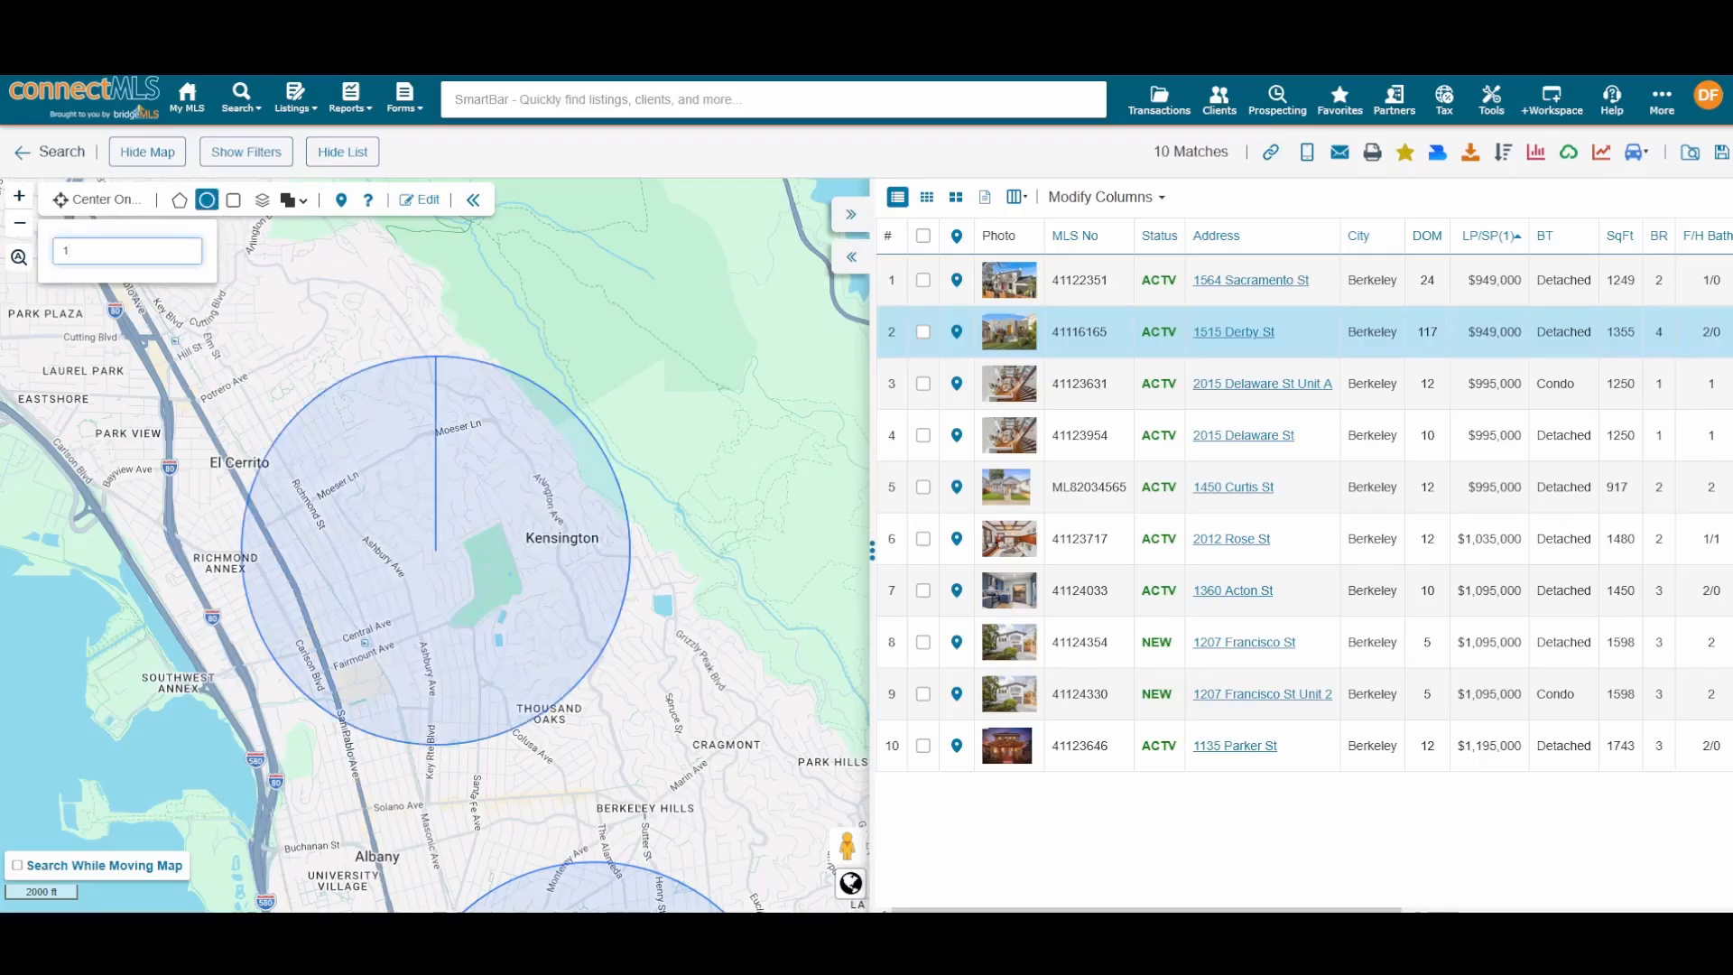
{"action": "key", "text": "Return"}
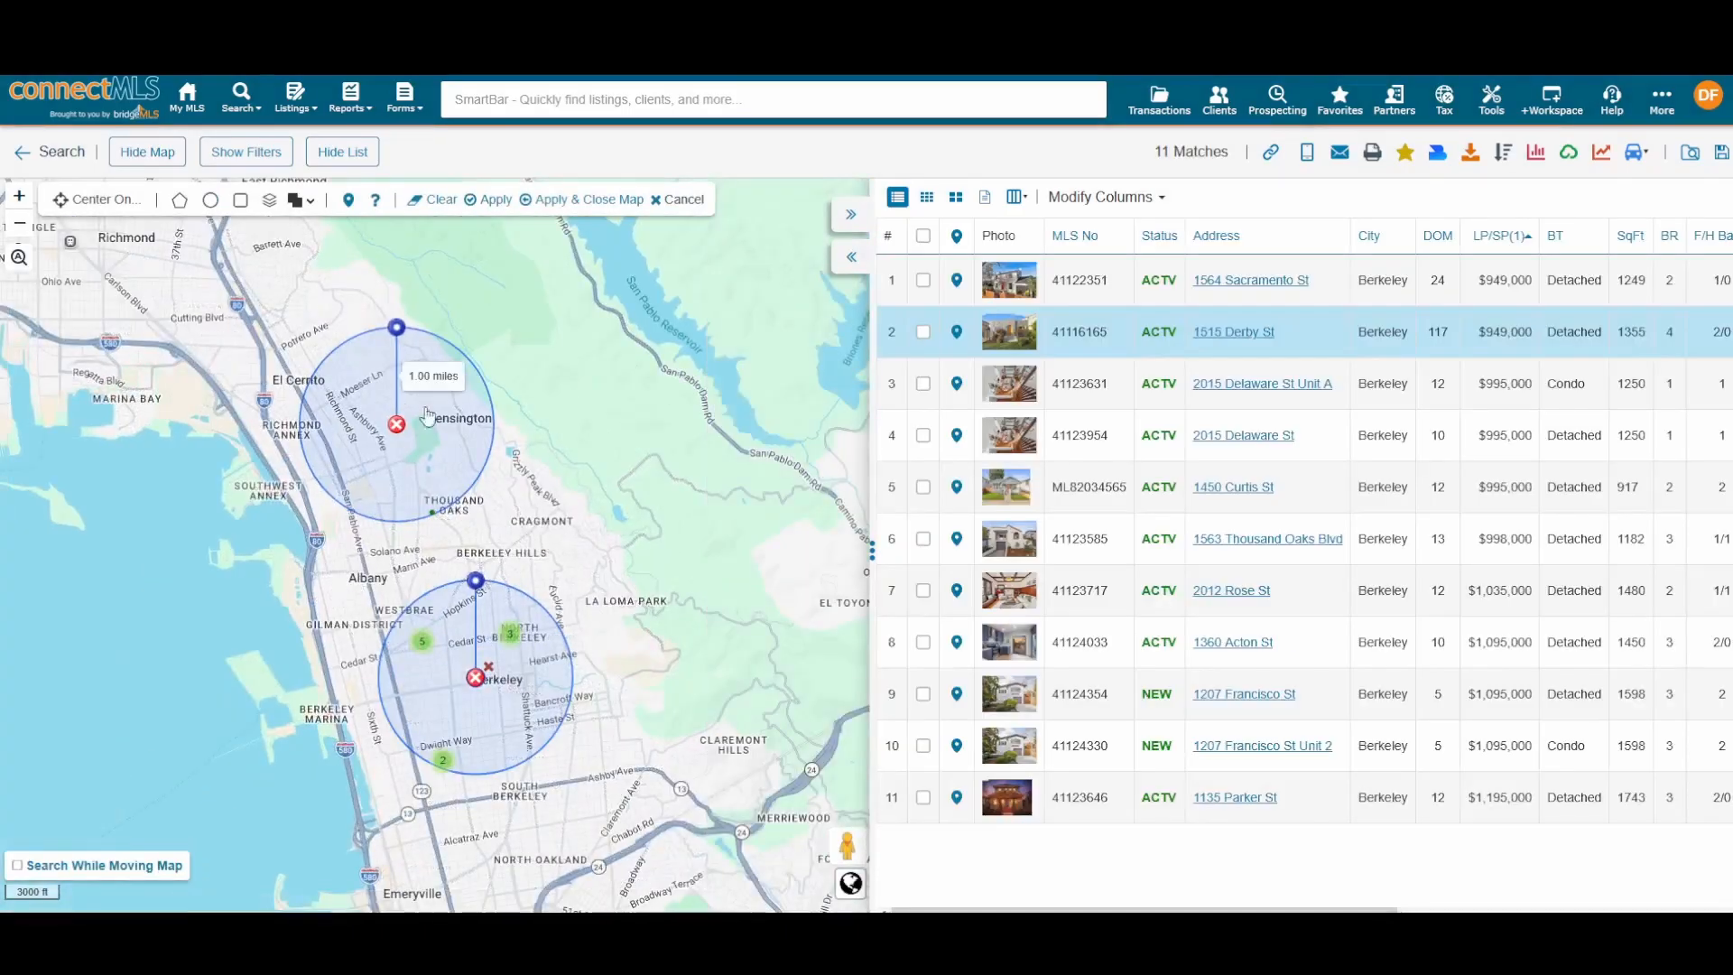
Step: Delete both the Kensington and Berkeley circles, restoring all 19 matches
{"action": "left_click_drag", "start_coordinate": [530, 588], "coordinate": [523, 472]}
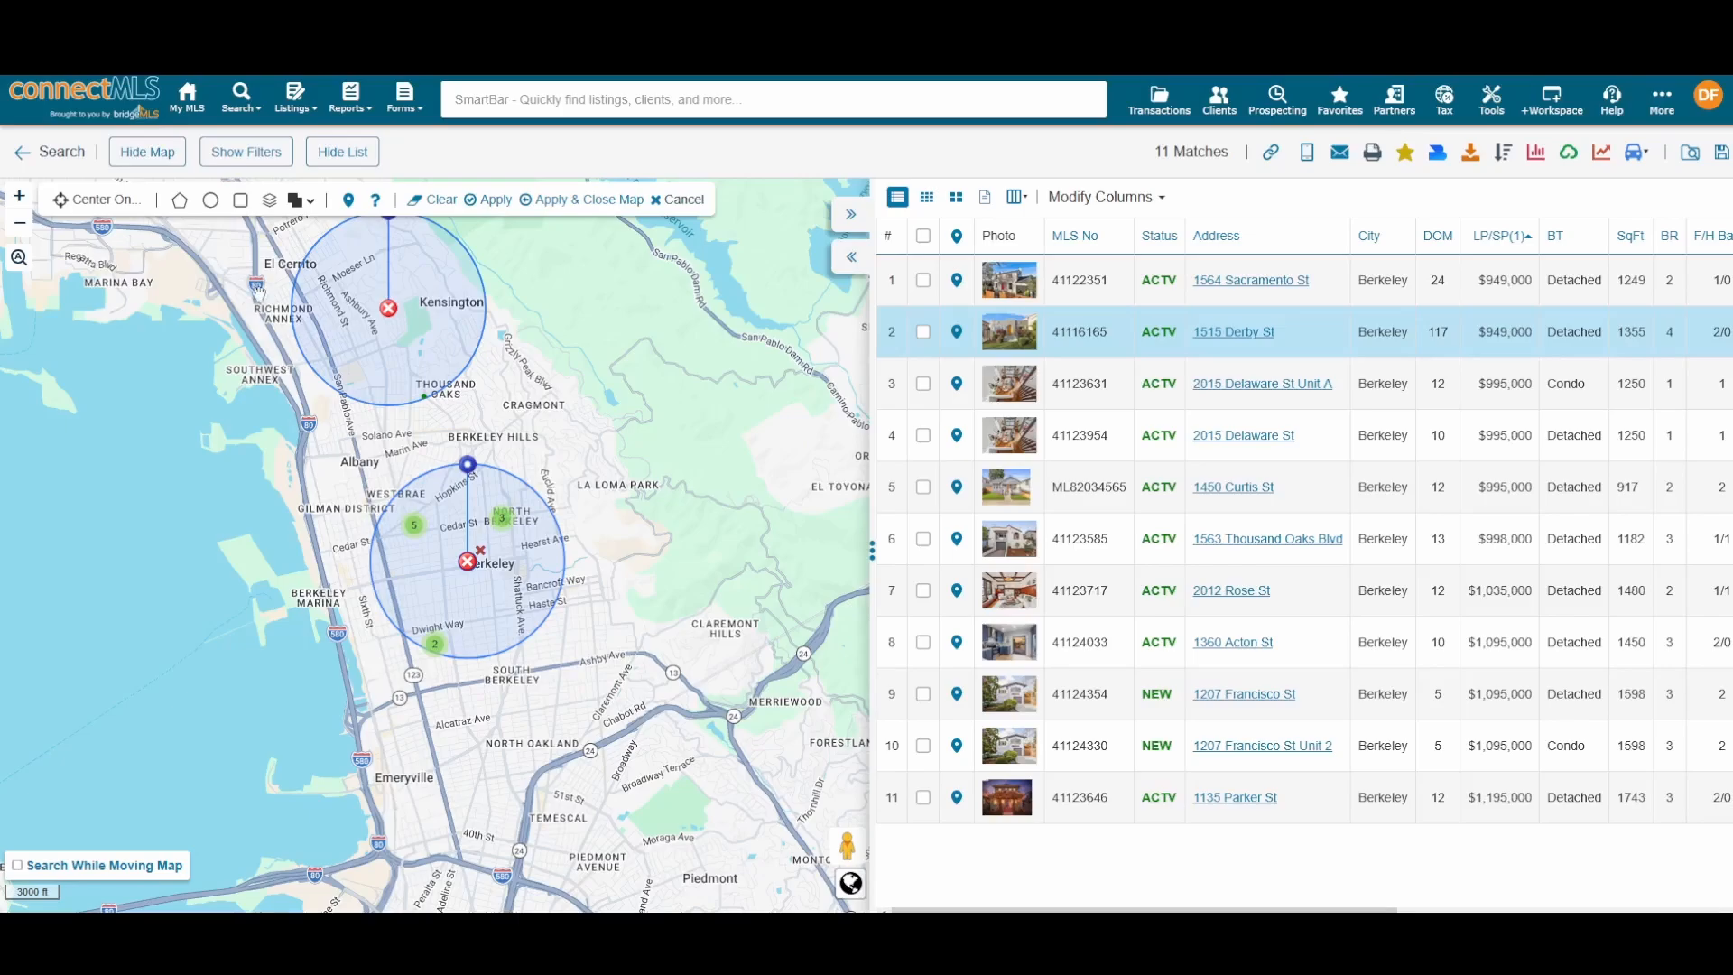
{"action": "left_click", "coordinate": [388, 308]}
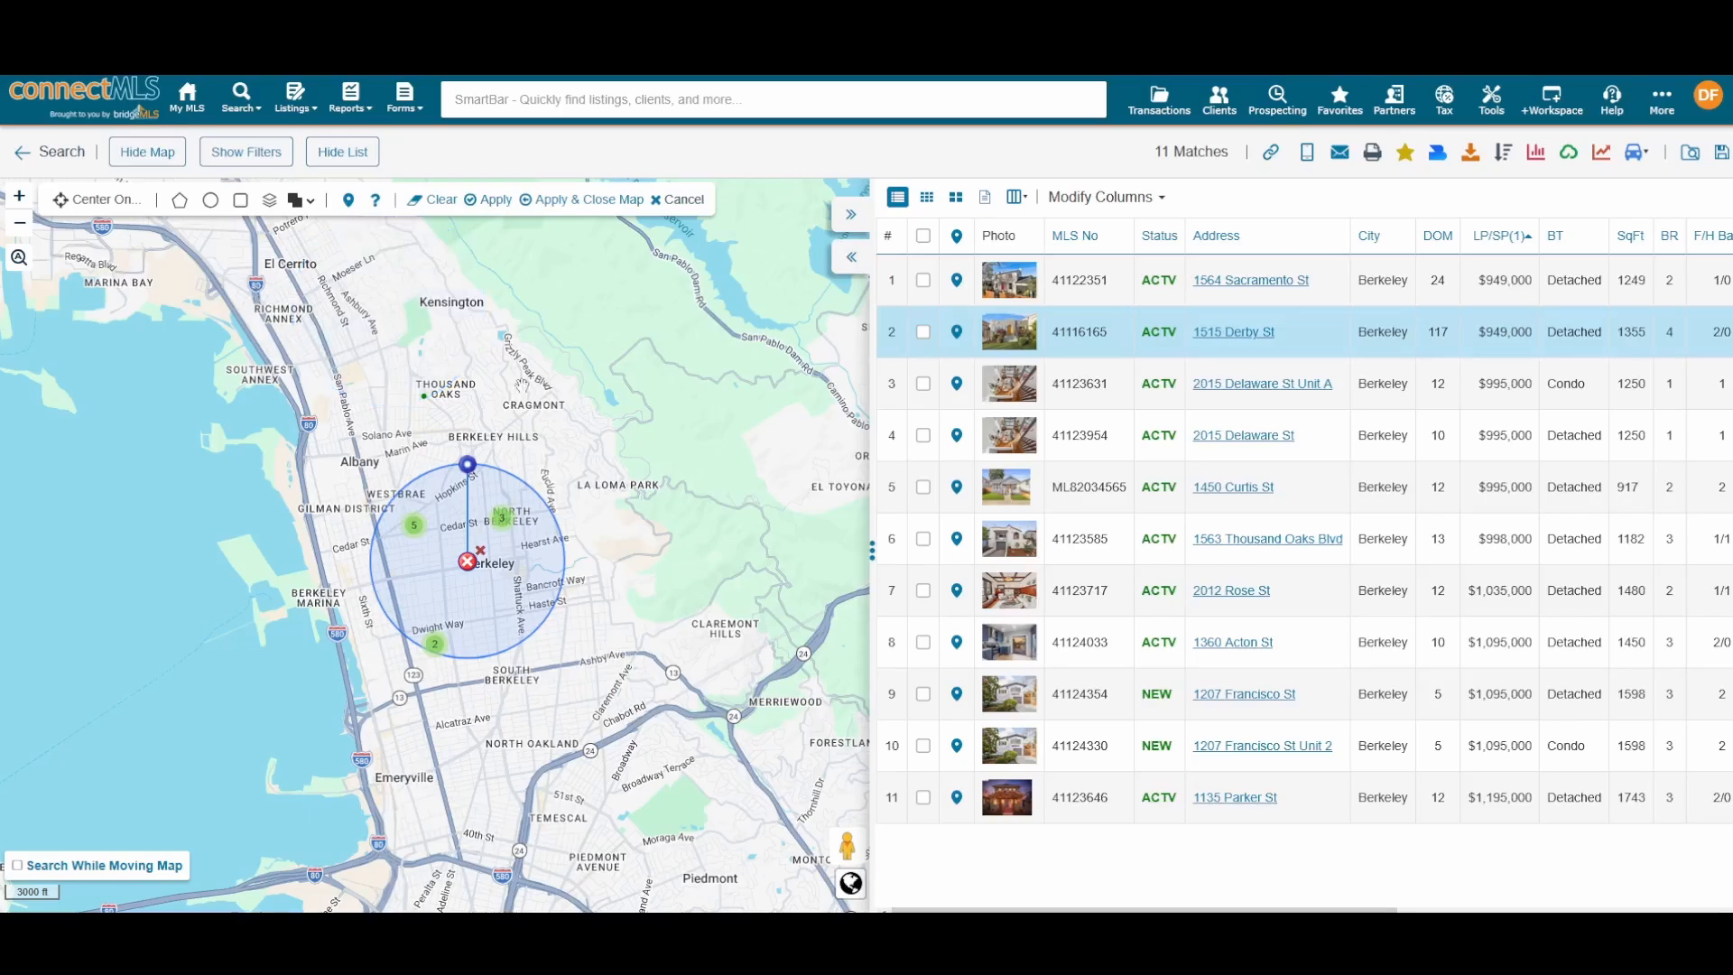
{"action": "left_click", "coordinate": [480, 552]}
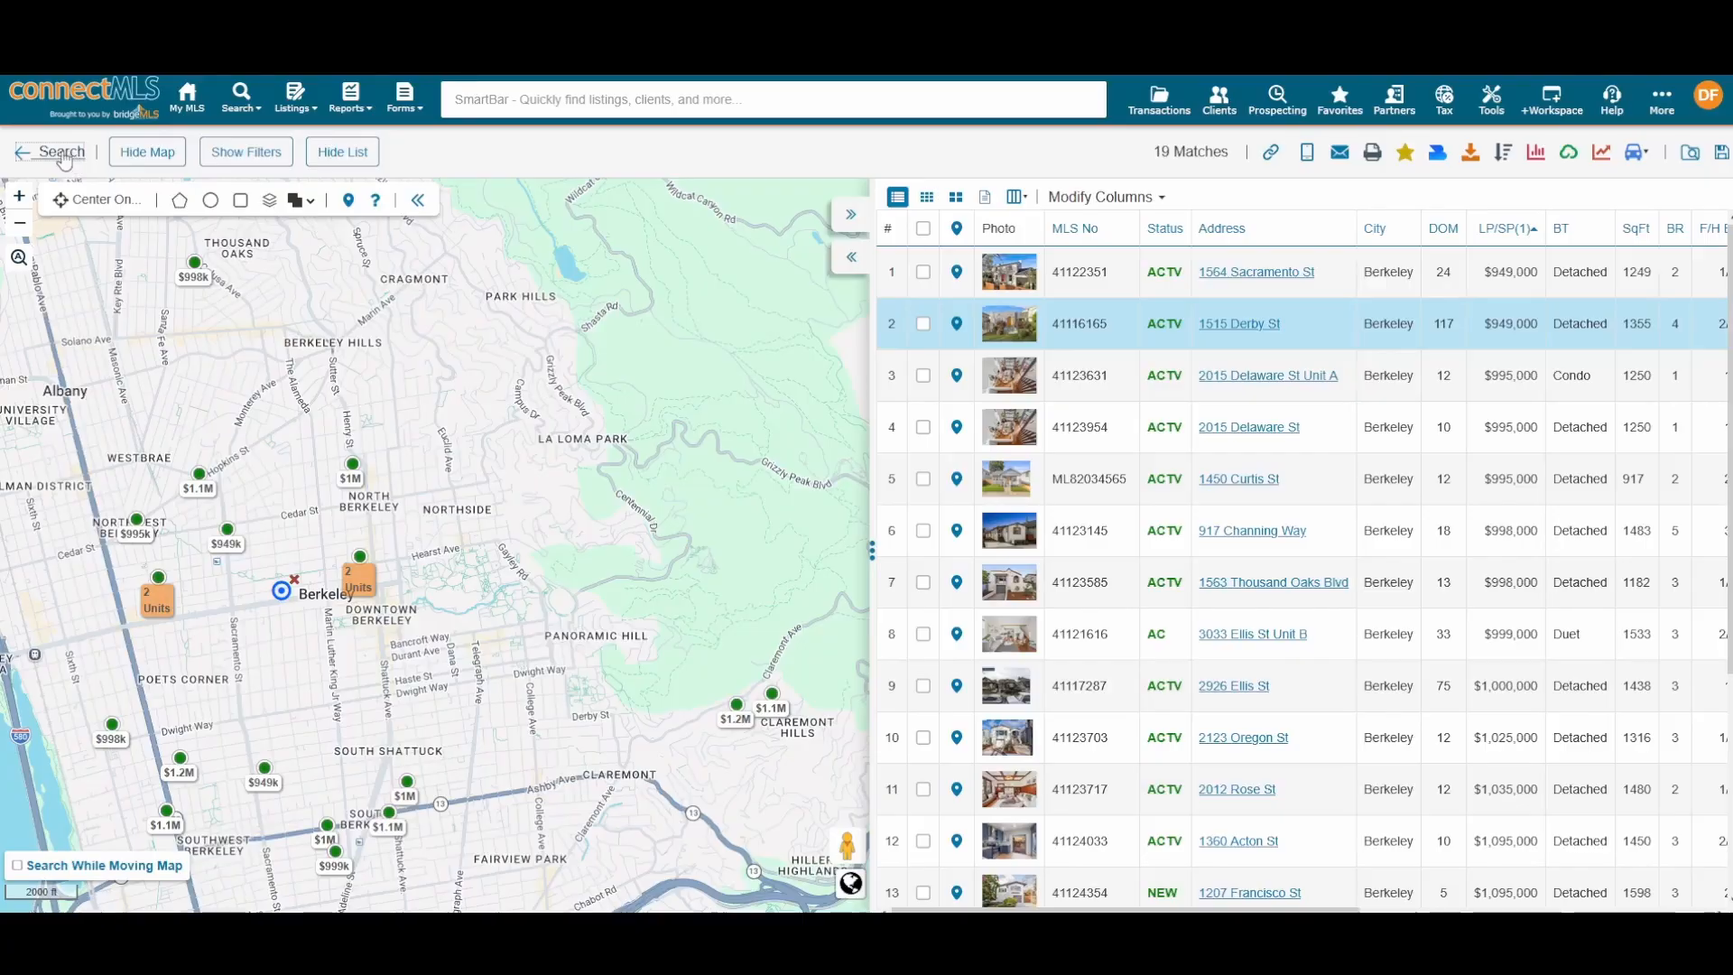
{"action": "left_click", "coordinate": [63, 153]}
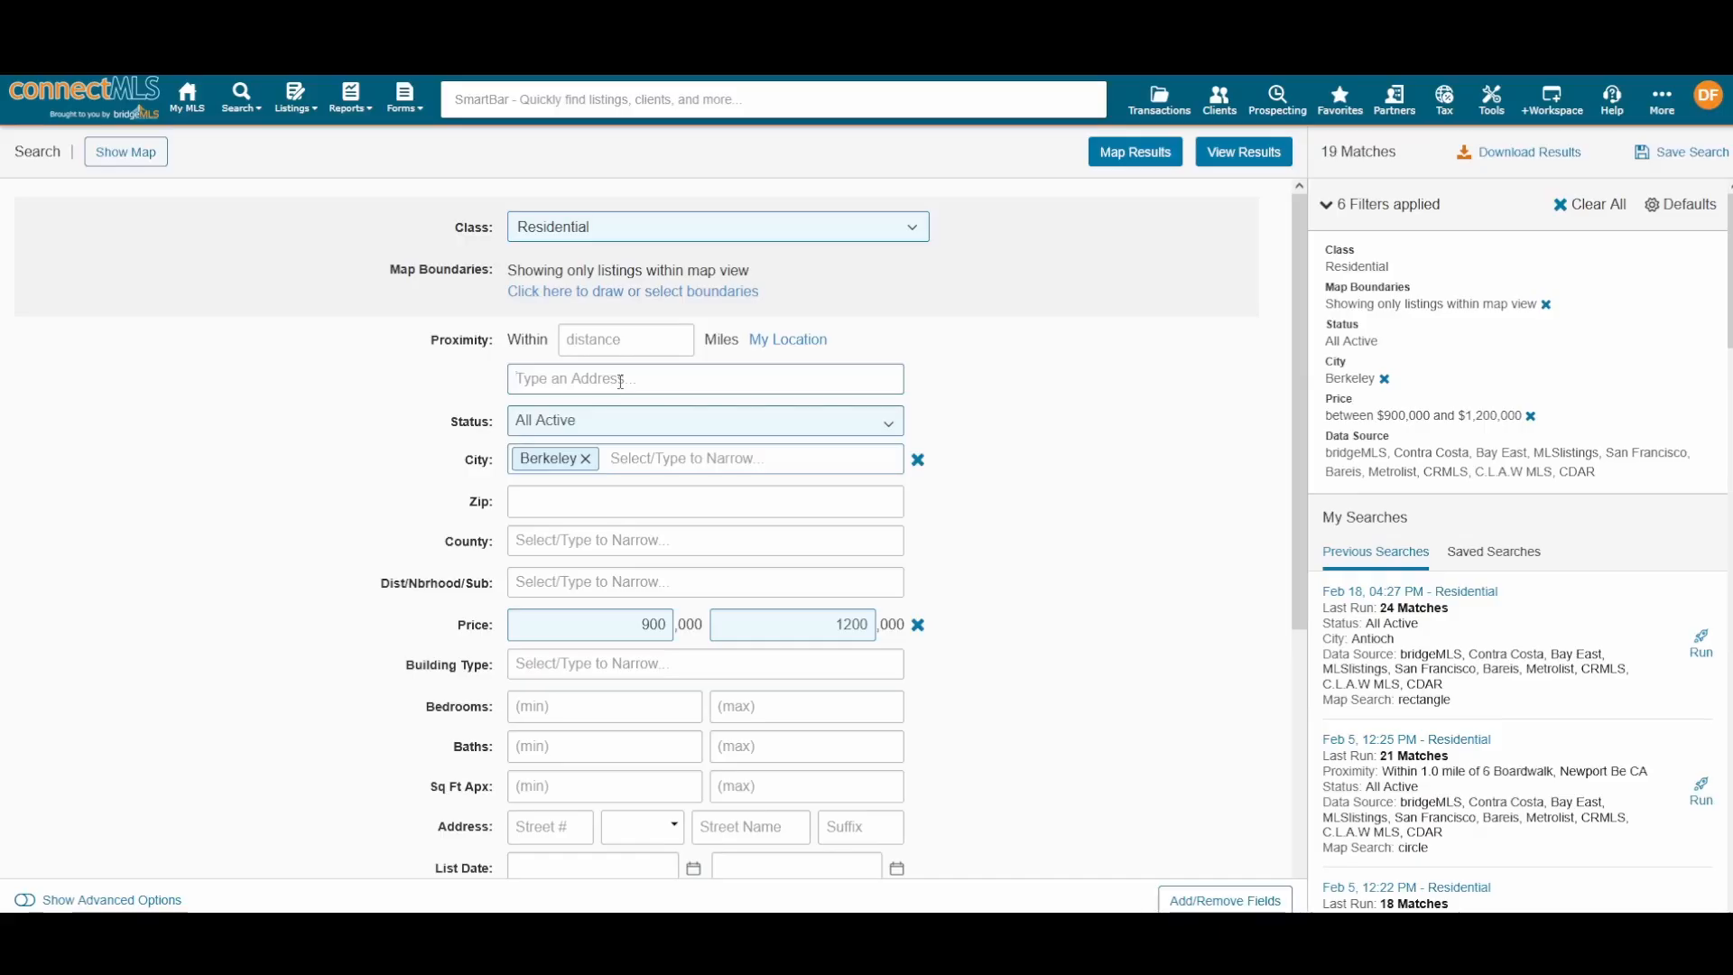
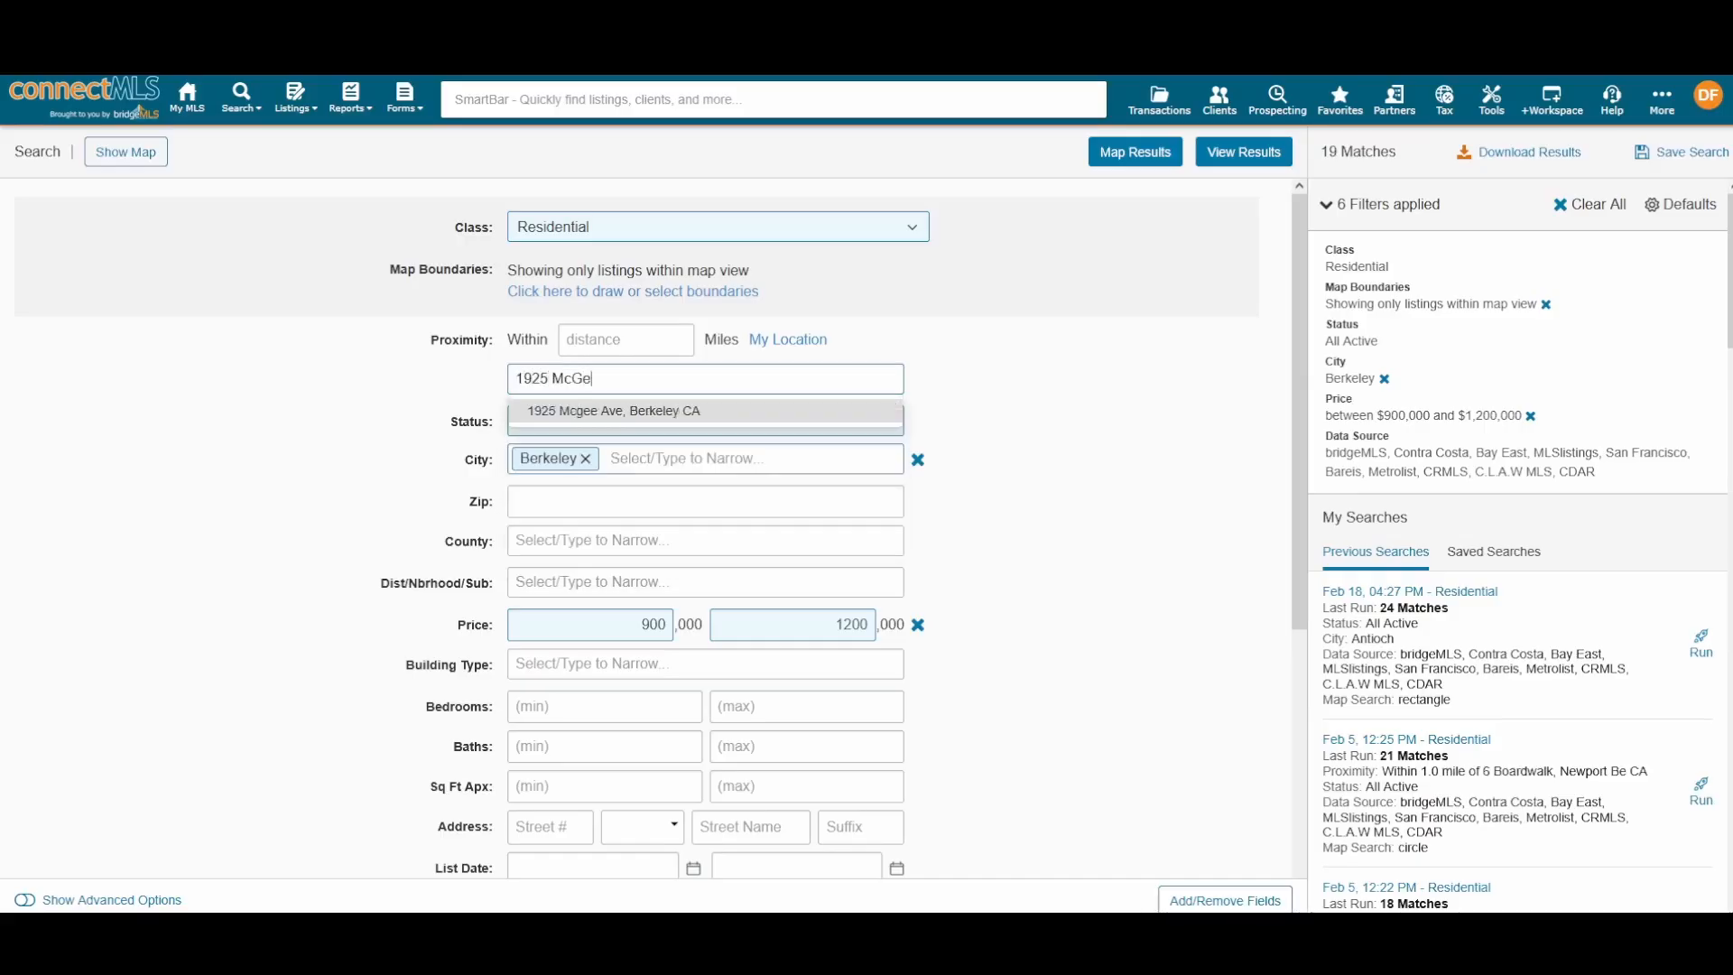
{"action": "left_click", "coordinate": [630, 410]}
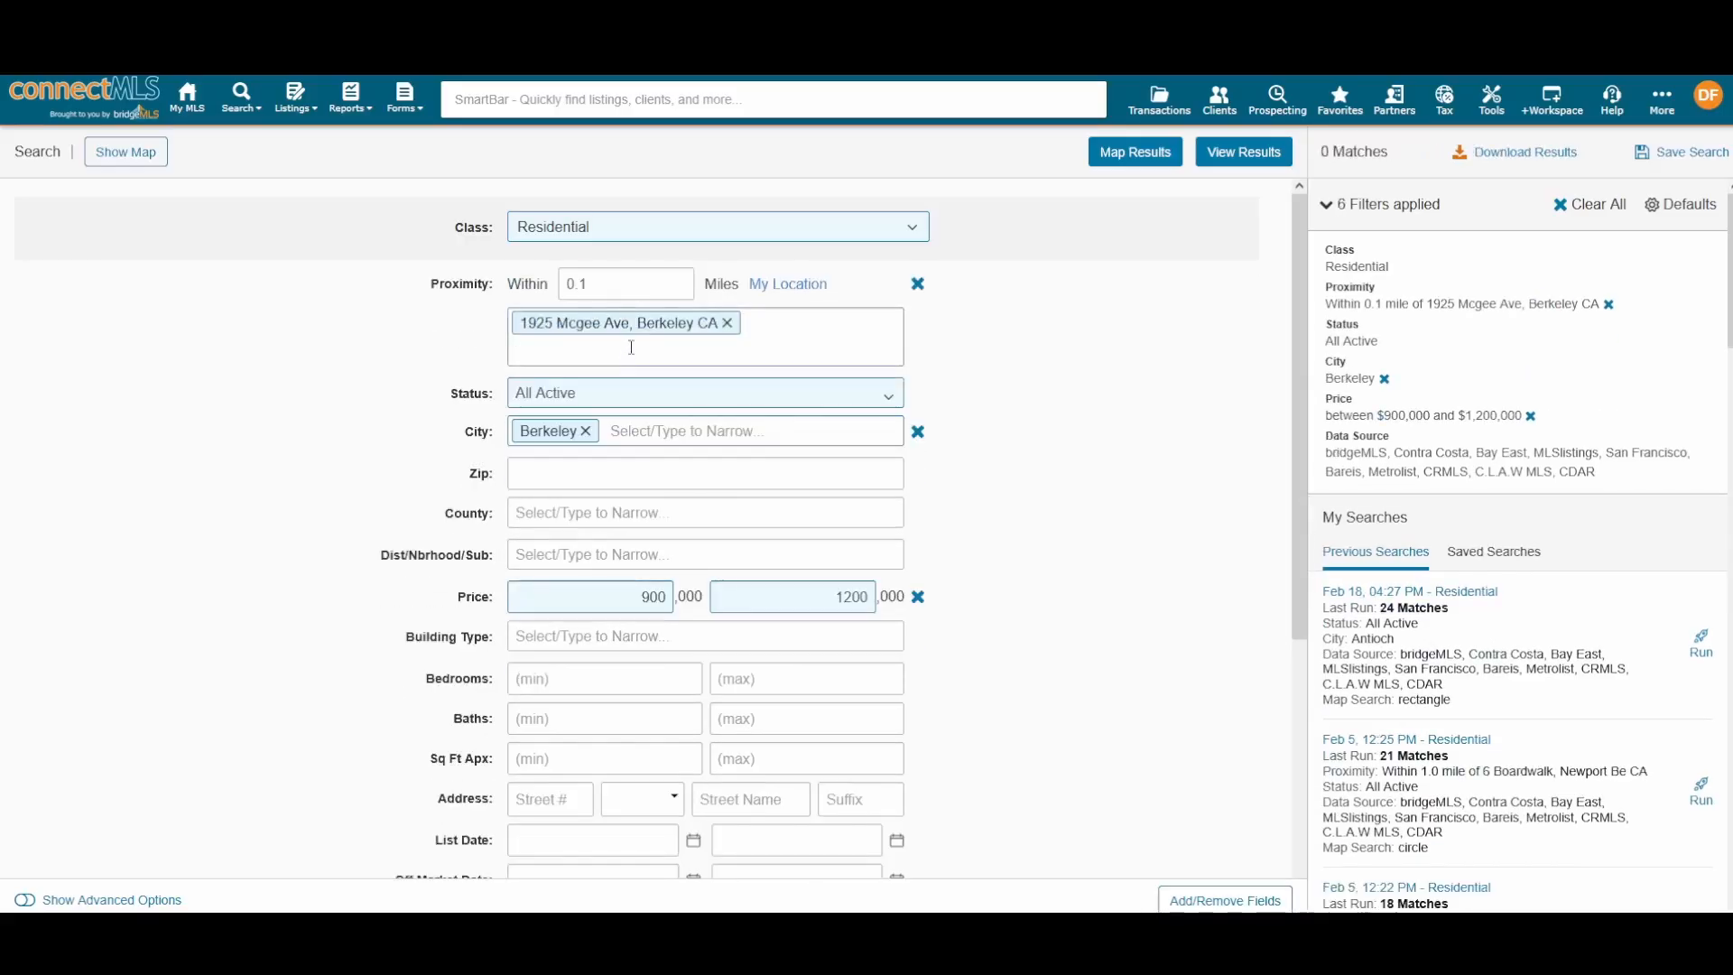
{"action": "triple_click", "coordinate": [621, 287]}
{"action": "type", "text": "1"}
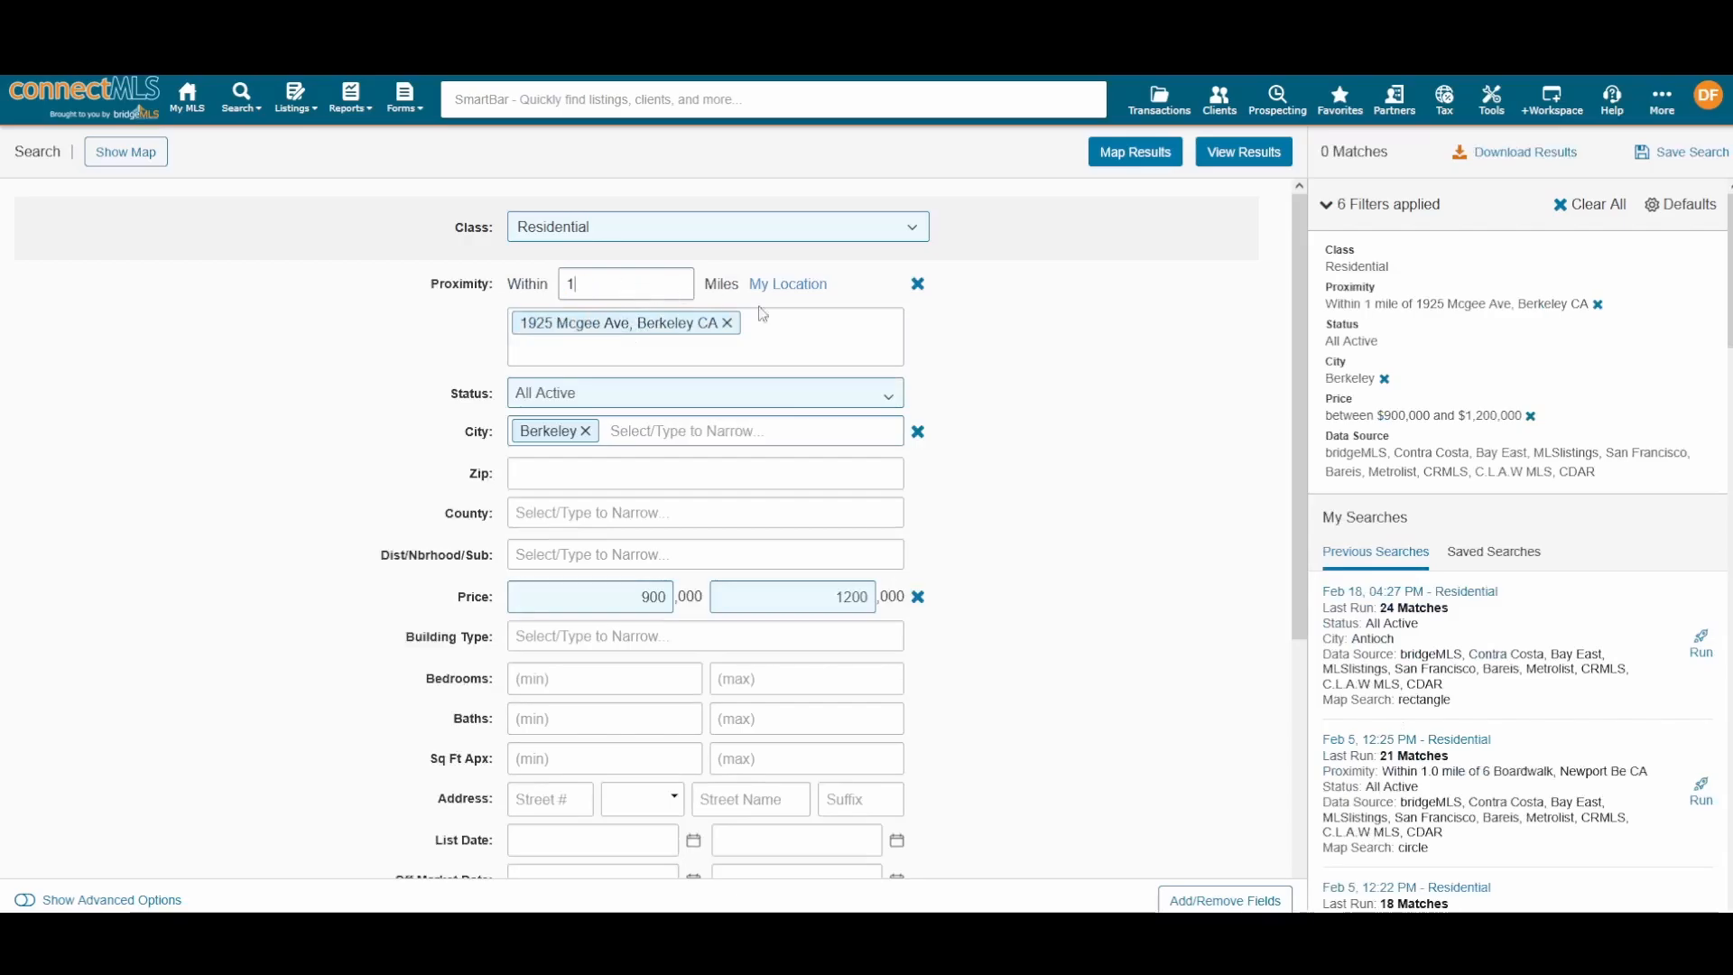
{"action": "left_click", "coordinate": [1067, 440]}
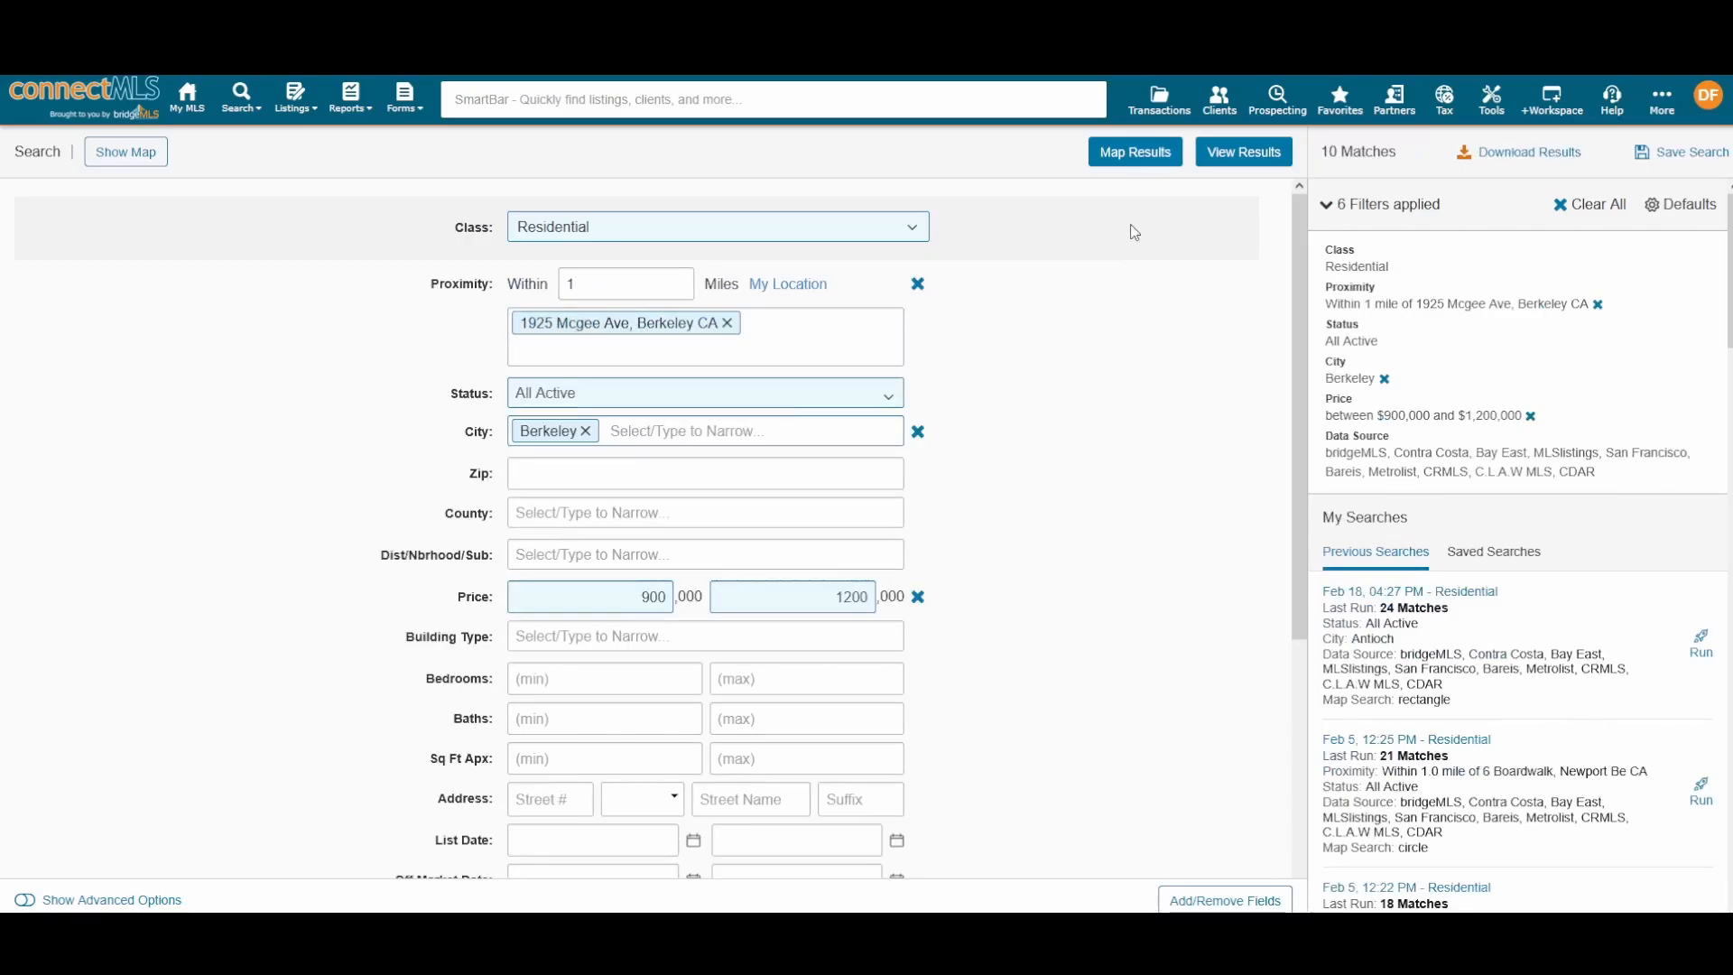
{"action": "left_click", "coordinate": [1126, 152]}
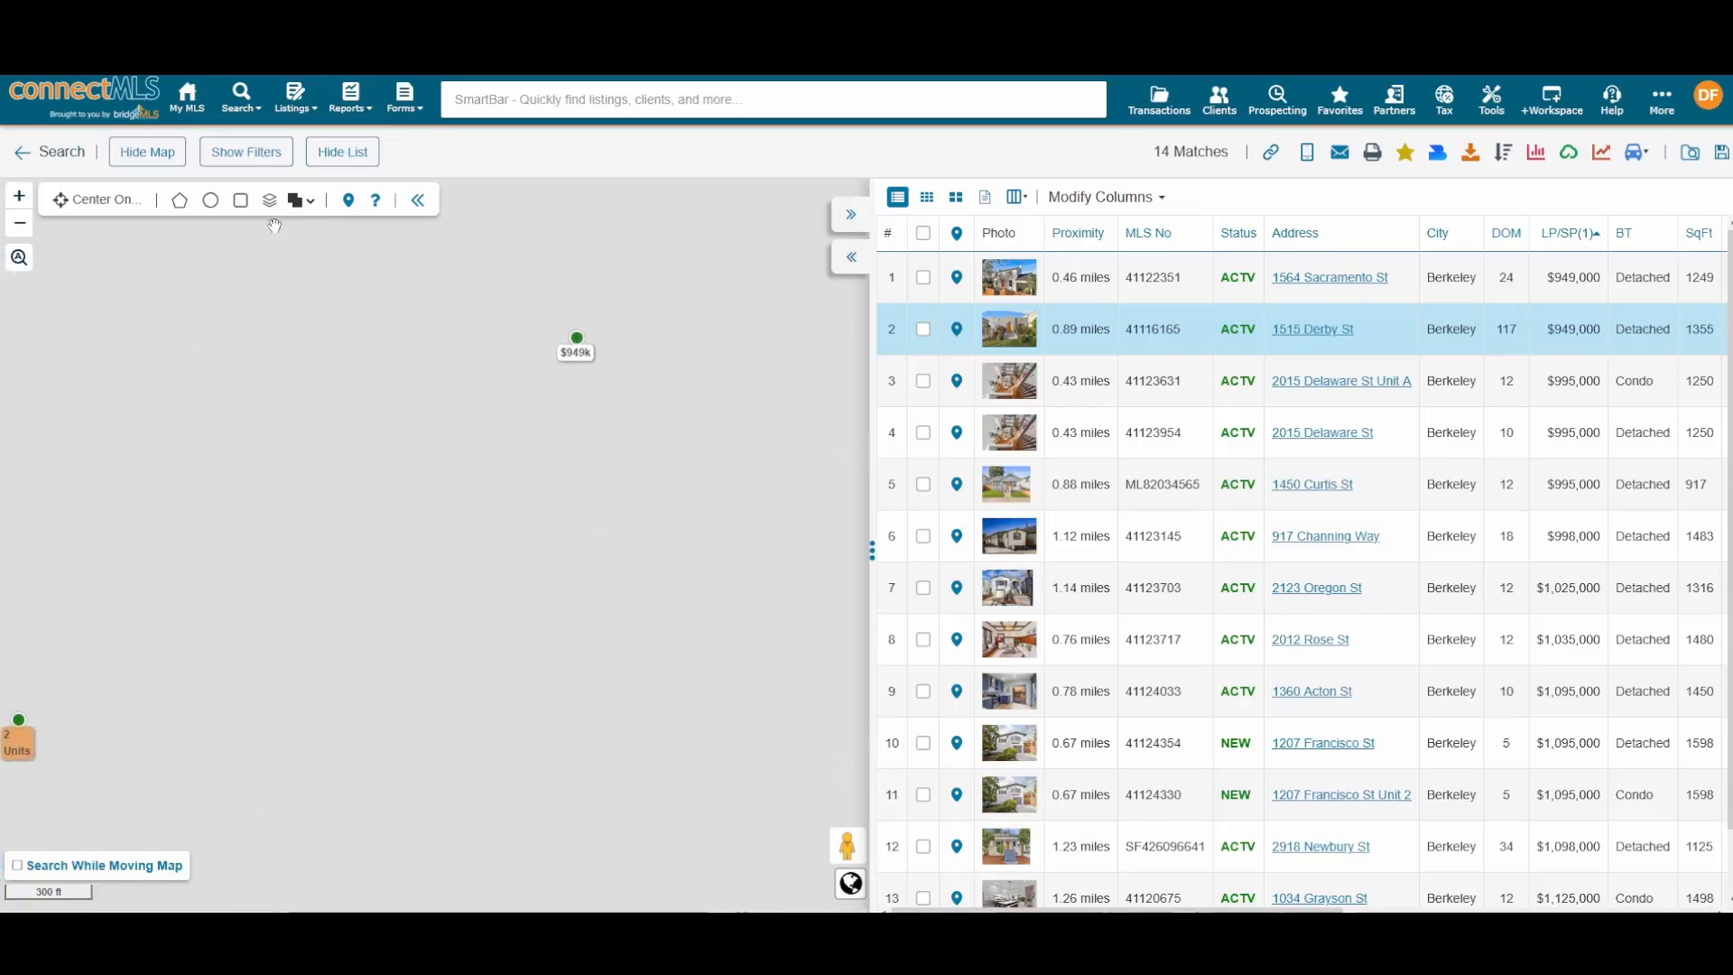
Step: Preview the City, Postal Codes and Neighborhoods boundary layers on the map, then remove them
{"action": "left_click", "coordinate": [269, 202]}
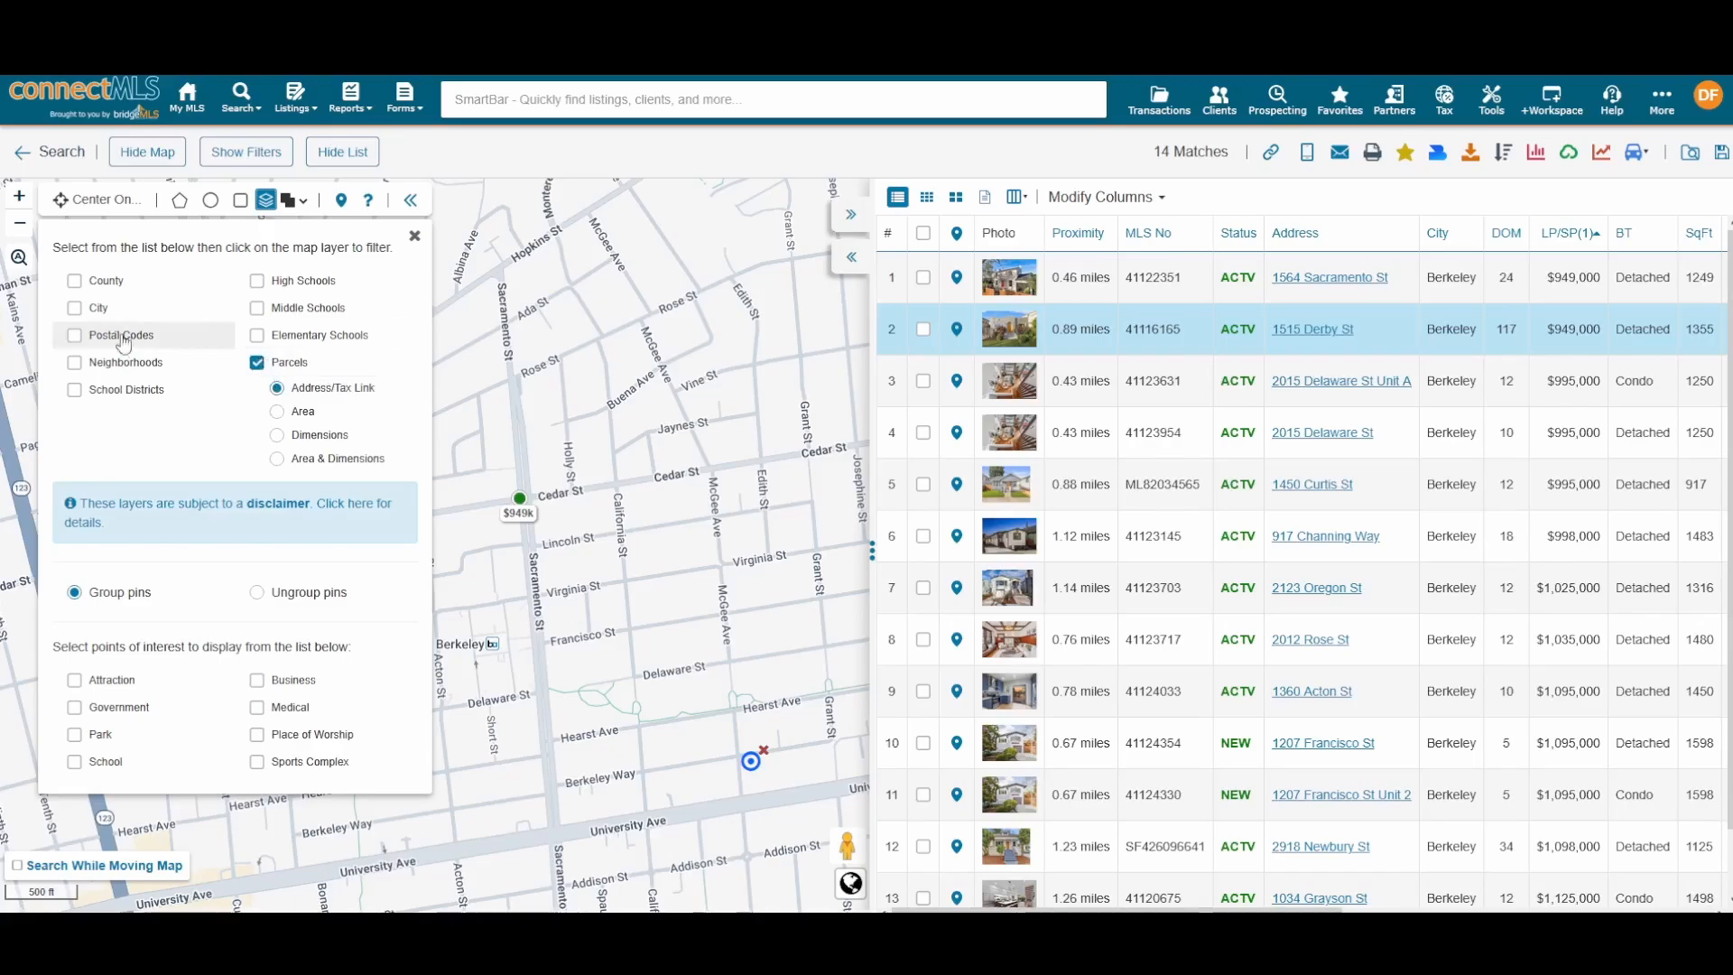
{"action": "left_click", "coordinate": [75, 309]}
{"action": "scroll", "coordinate": [575, 469], "scroll_direction": "down", "scroll_amount": 2}
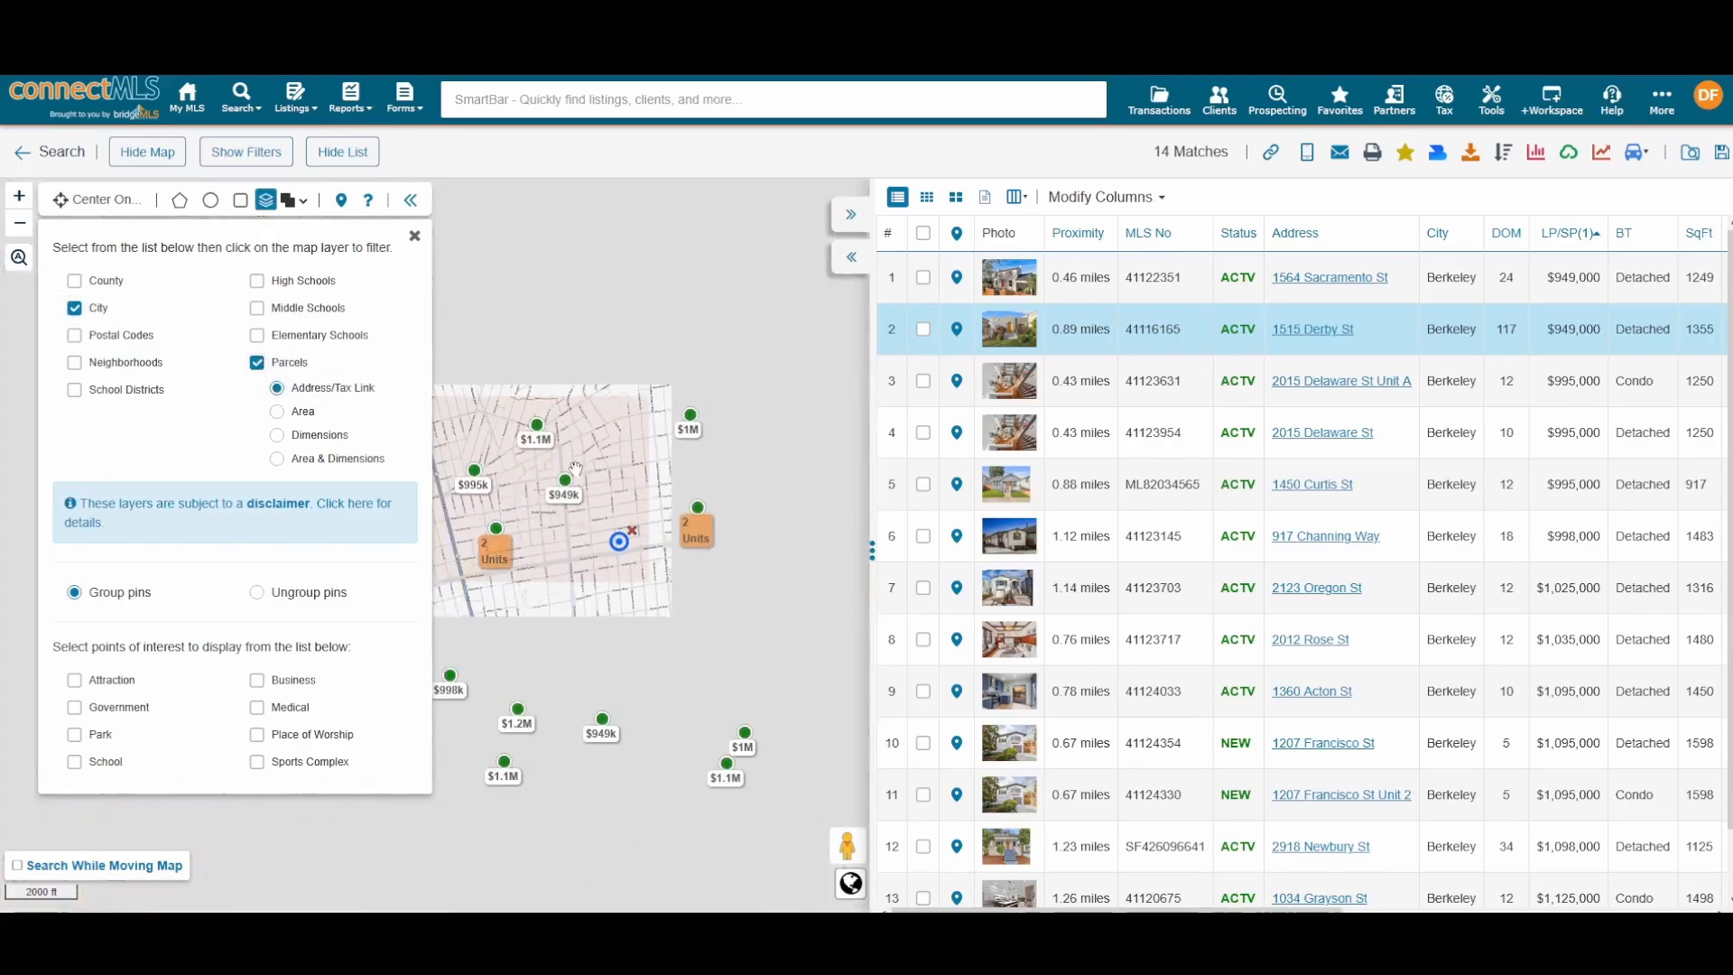
{"action": "scroll", "coordinate": [576, 468], "scroll_direction": "down", "scroll_amount": 2}
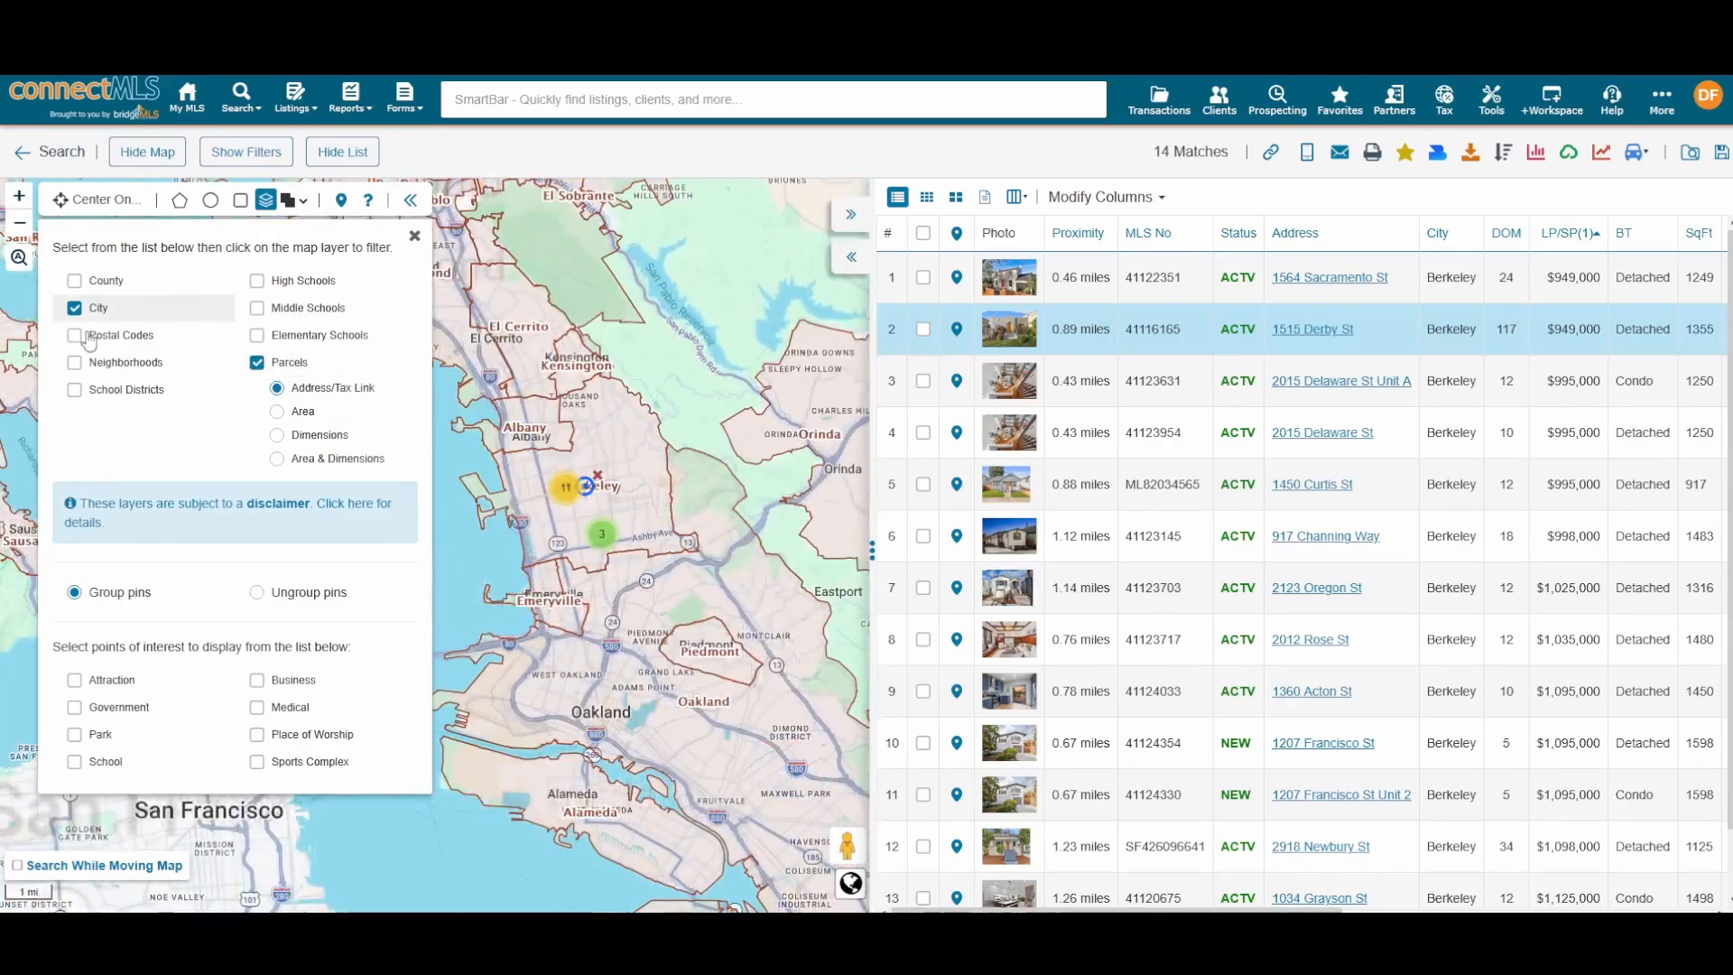
{"action": "left_click", "coordinate": [88, 336]}
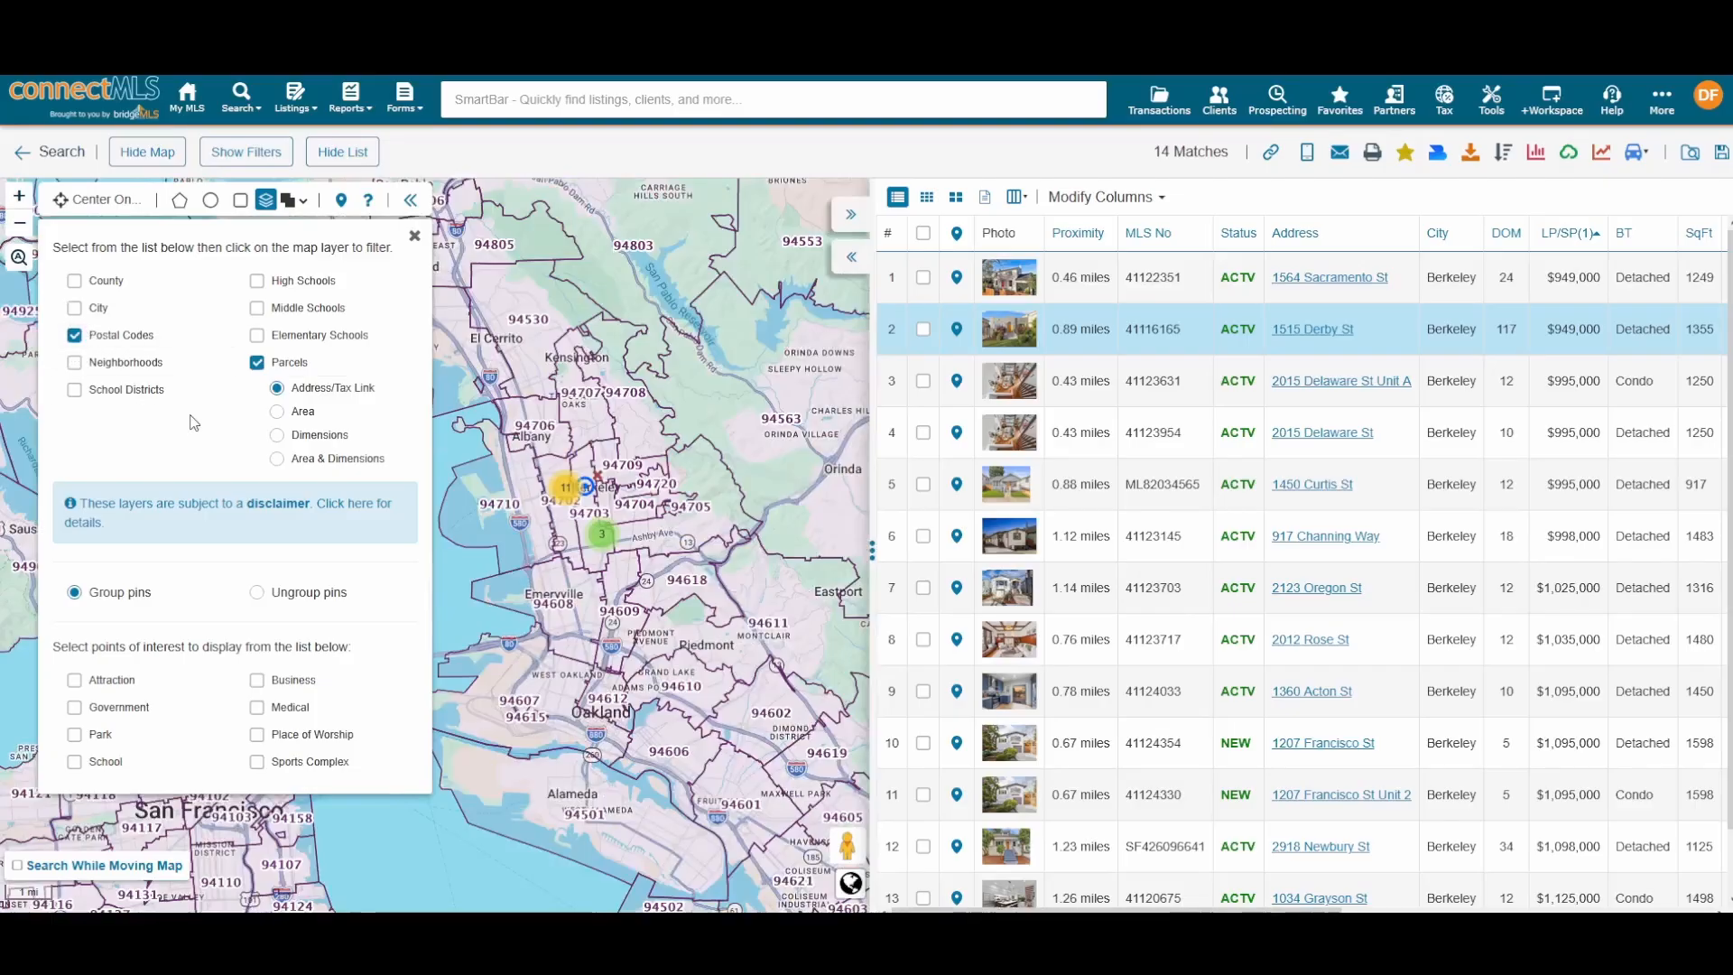
{"action": "left_click", "coordinate": [77, 363]}
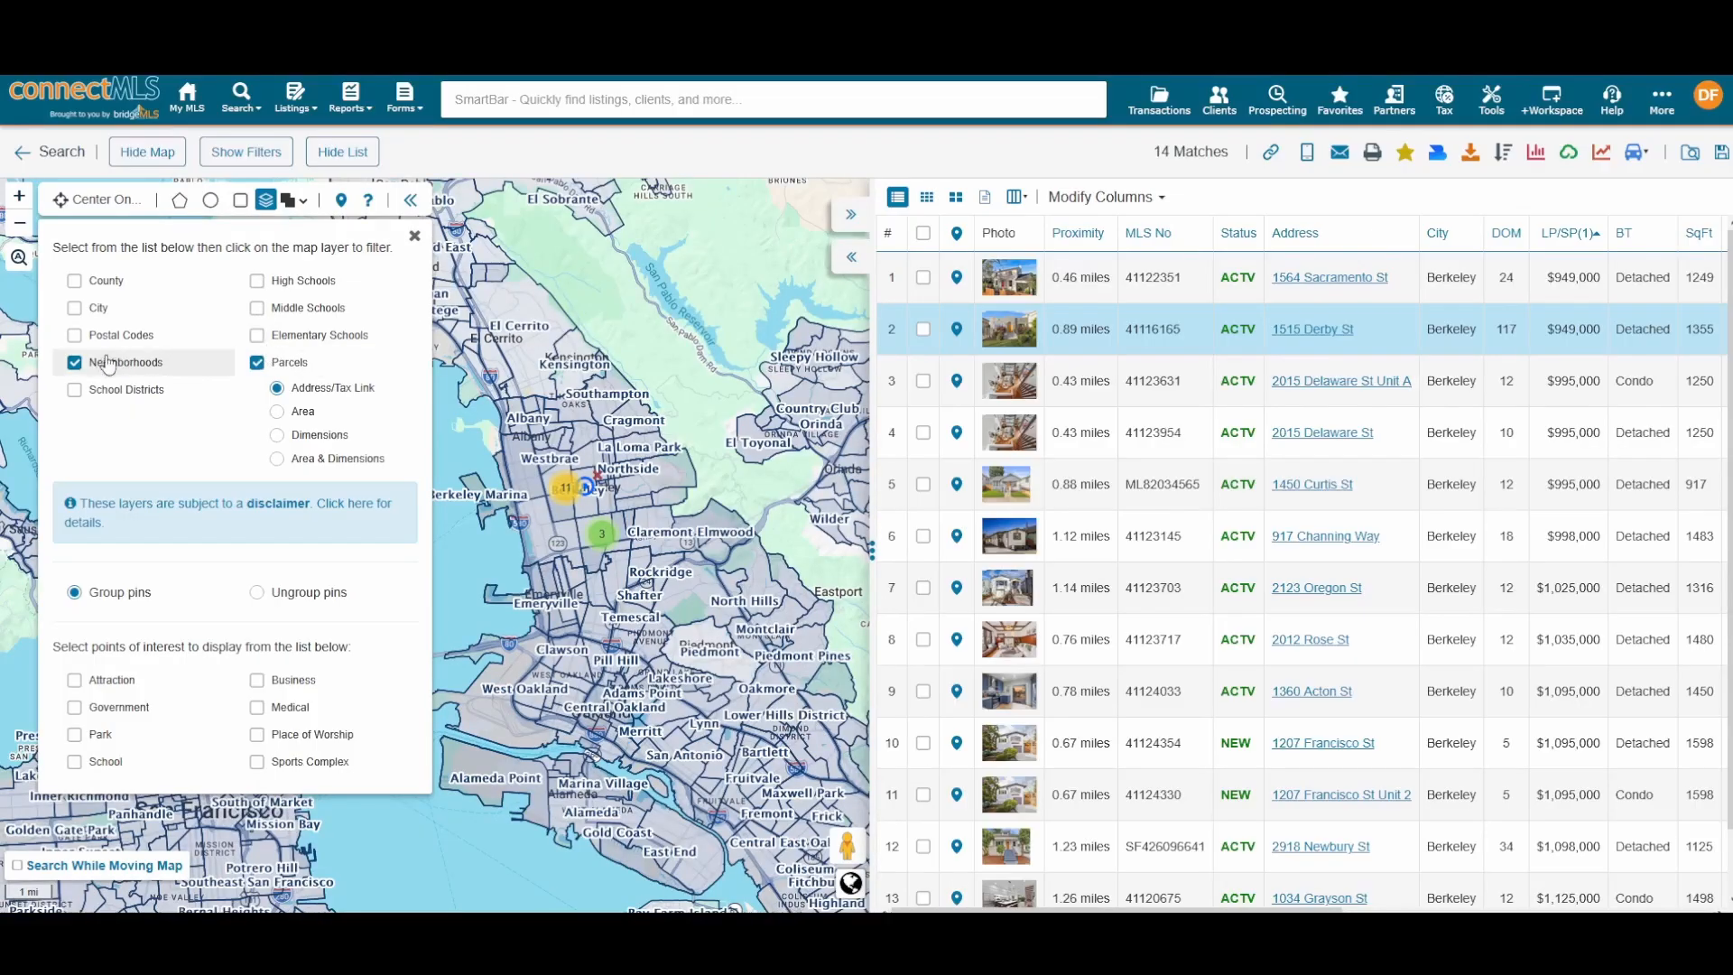
{"action": "left_click", "coordinate": [75, 362]}
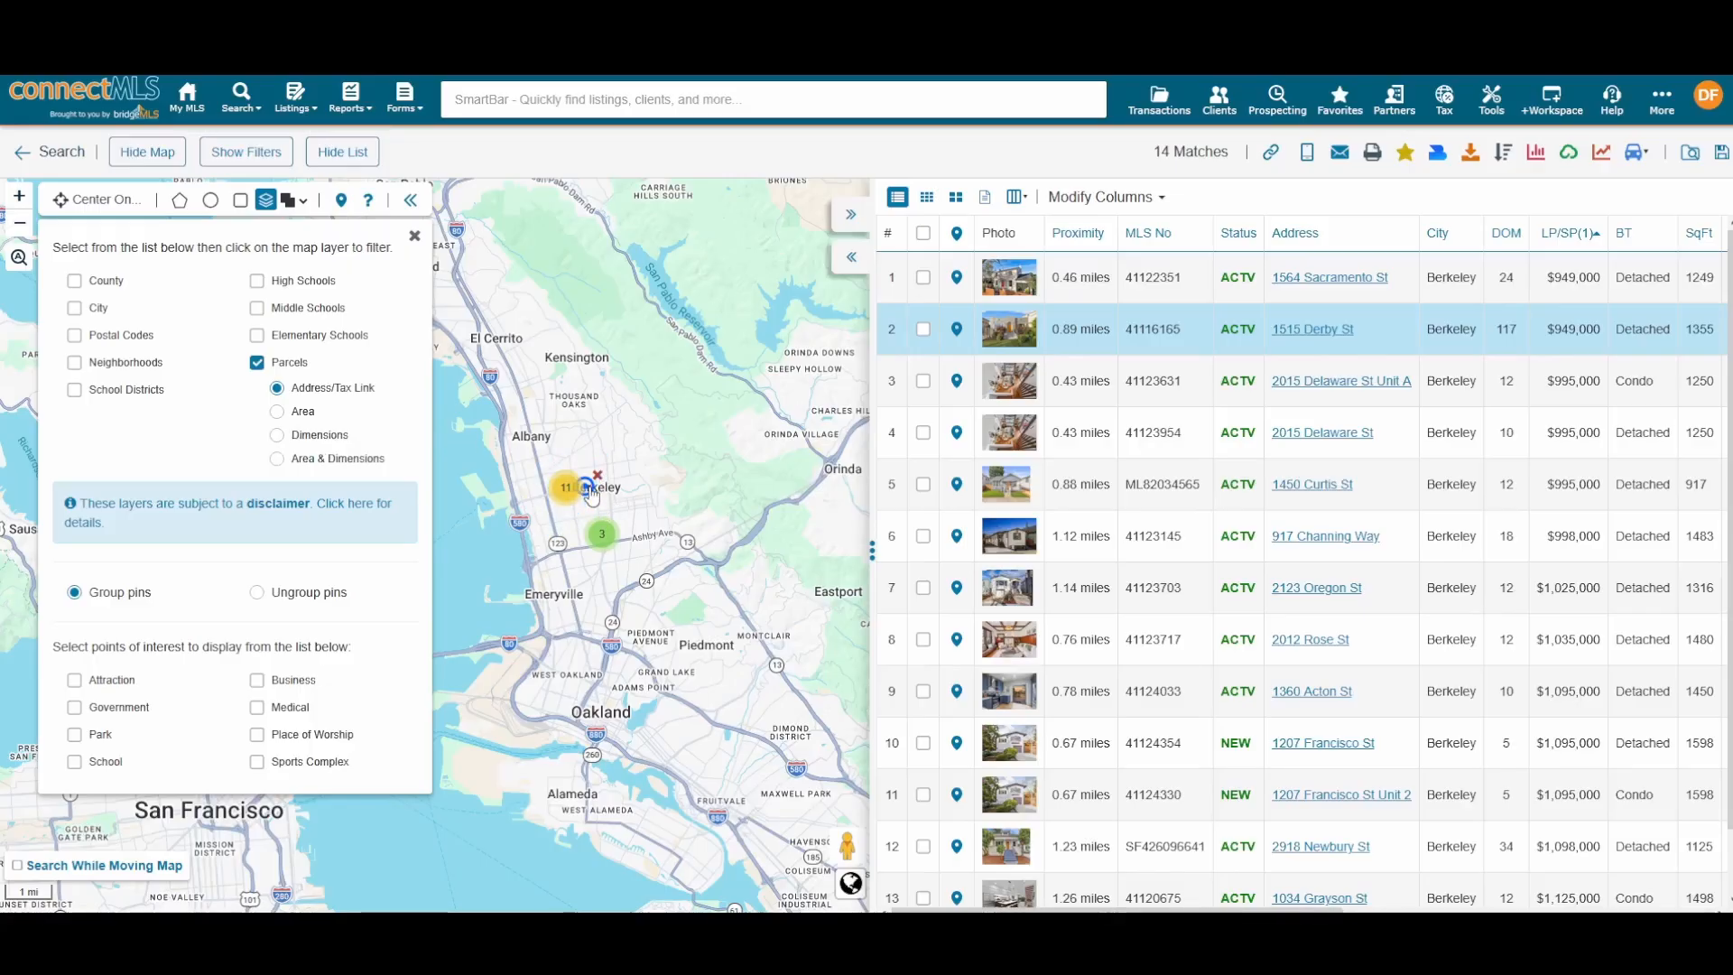
Step: Zoom into central Berkeley, close the layers panel and hide the map for a full-width table
{"action": "left_click", "coordinate": [566, 487]}
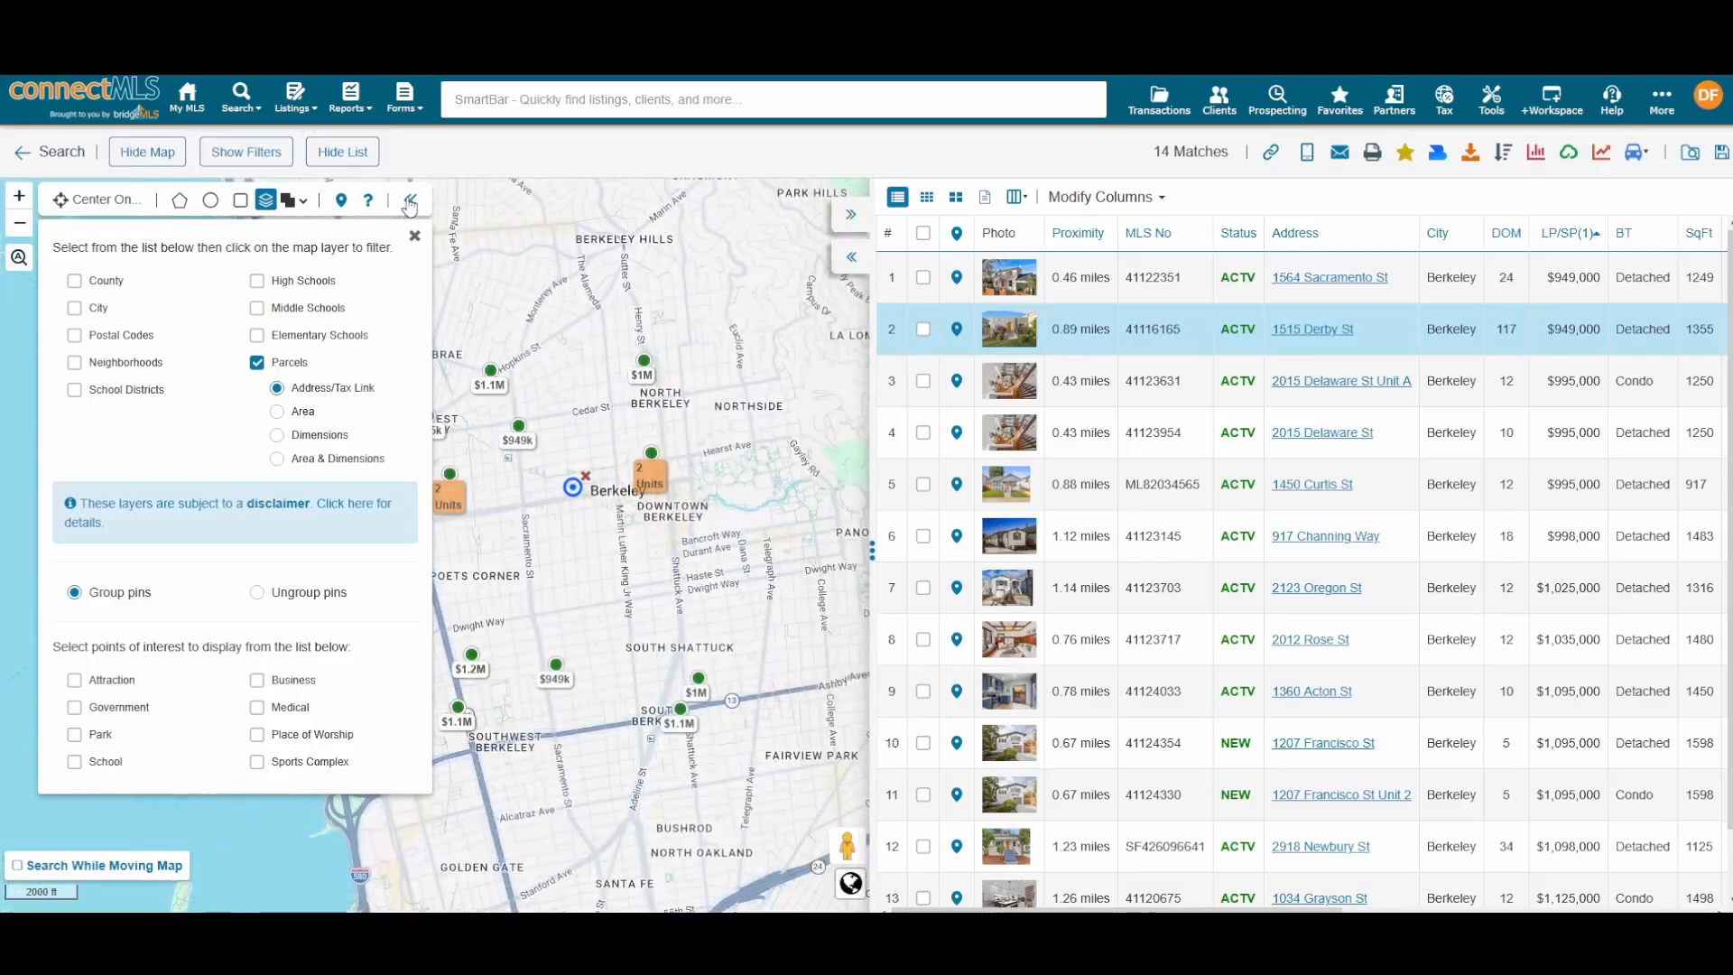
{"action": "left_click", "coordinate": [417, 237]}
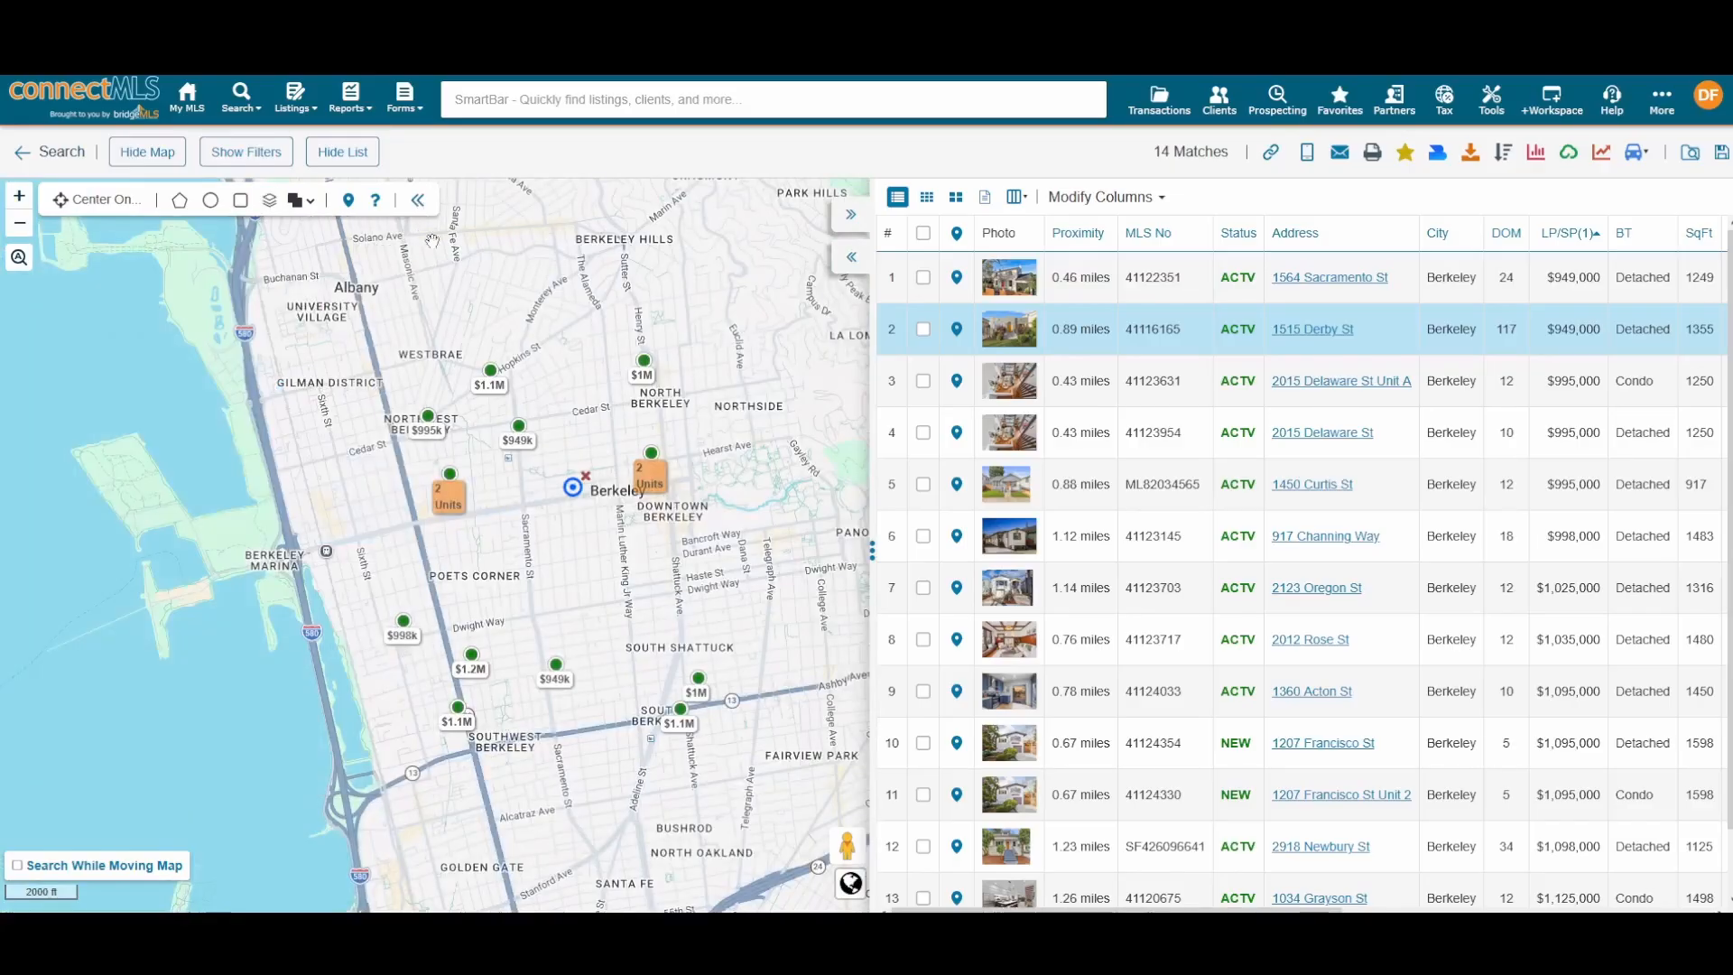
{"action": "left_click", "coordinate": [851, 258]}
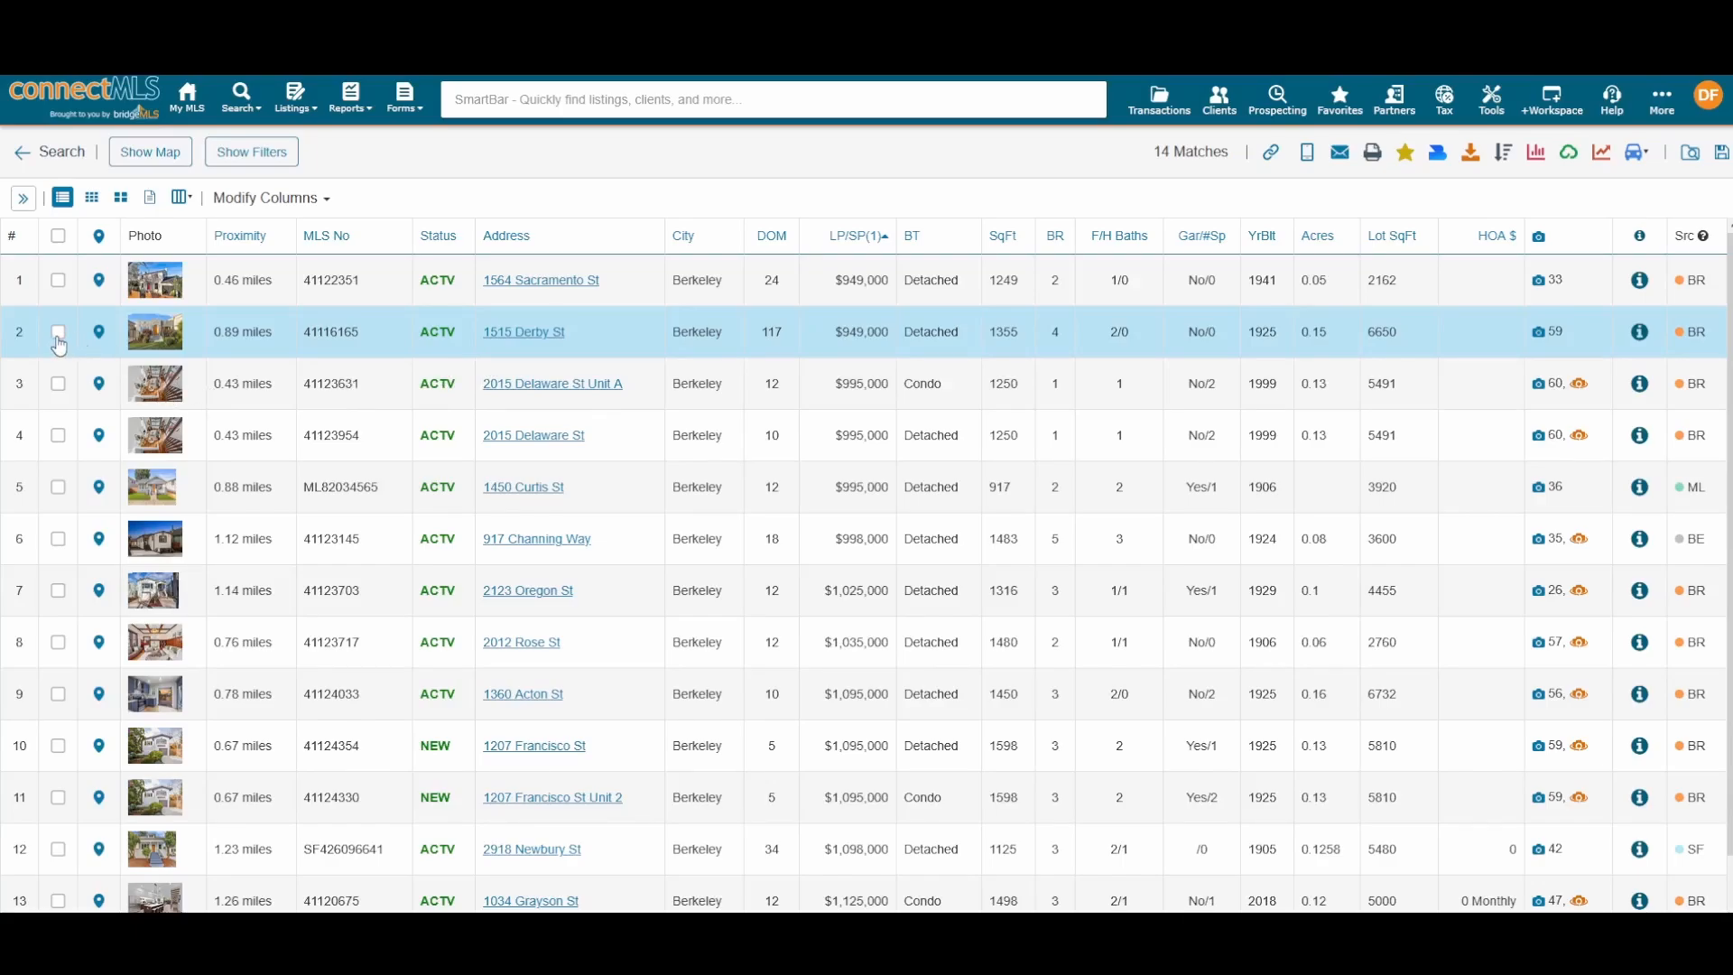
{"action": "left_click", "coordinate": [58, 336]}
{"action": "left_click", "coordinate": [58, 384]}
{"action": "left_click", "coordinate": [59, 435]}
{"action": "left_click", "coordinate": [59, 486]}
{"action": "left_click", "coordinate": [59, 539]}
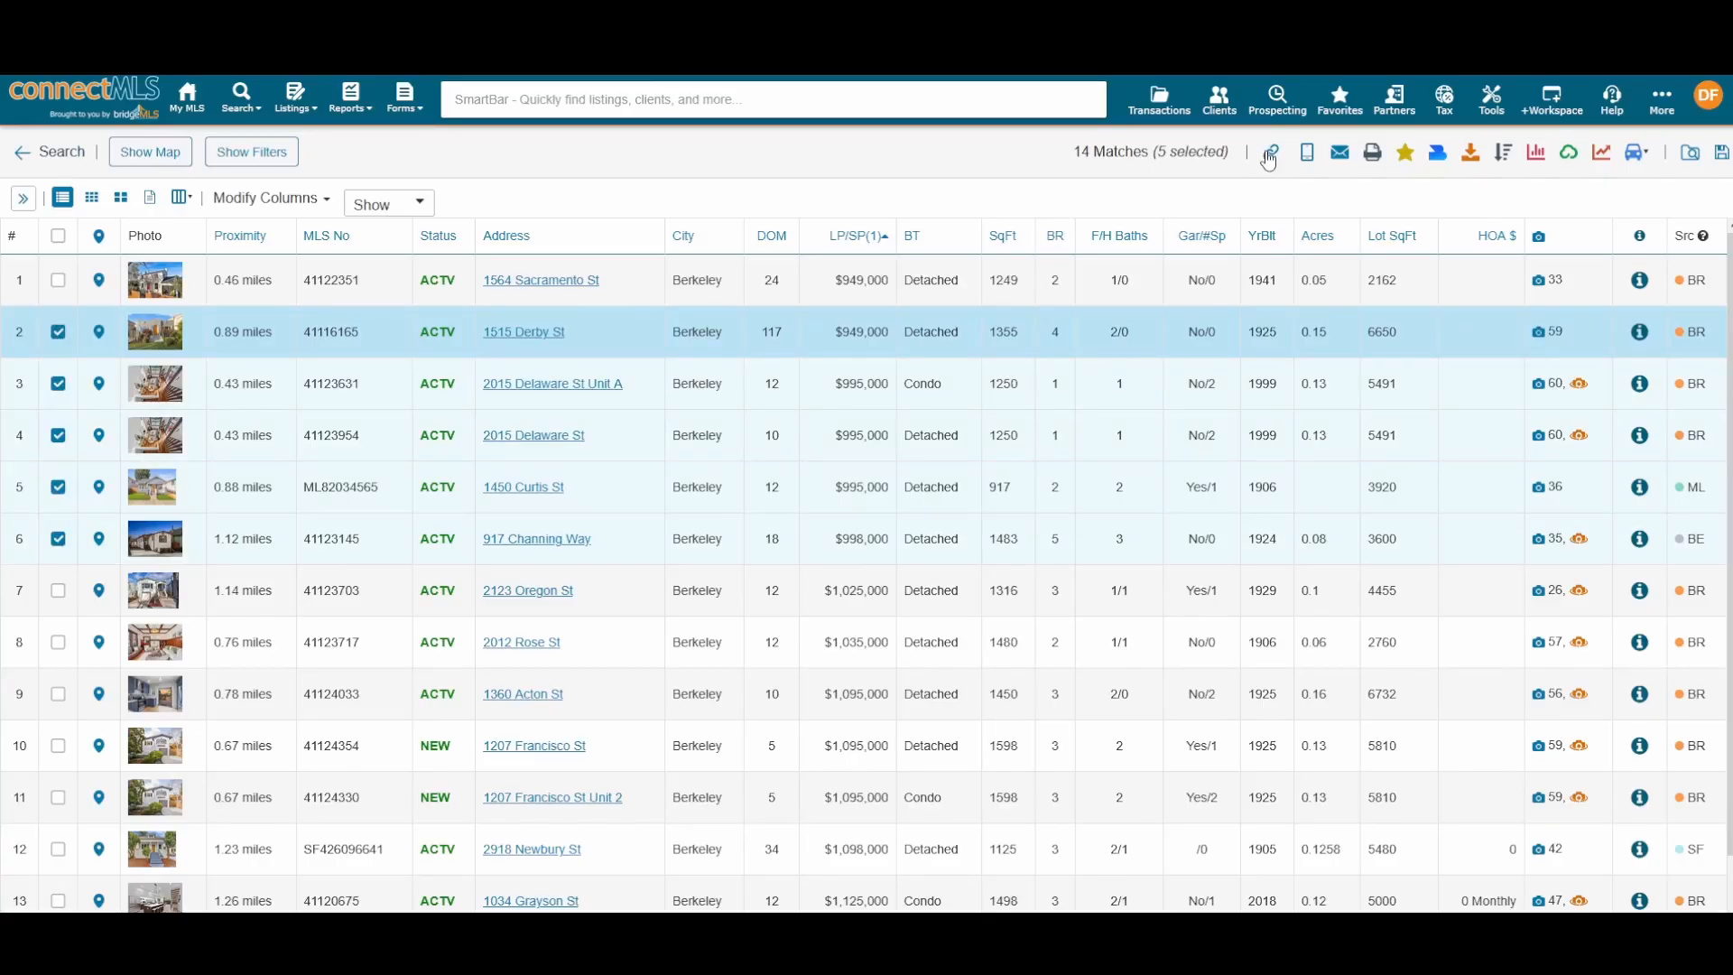
Step: Copy the Public Listing Link for the five selected listings
{"action": "left_click", "coordinate": [1270, 155]}
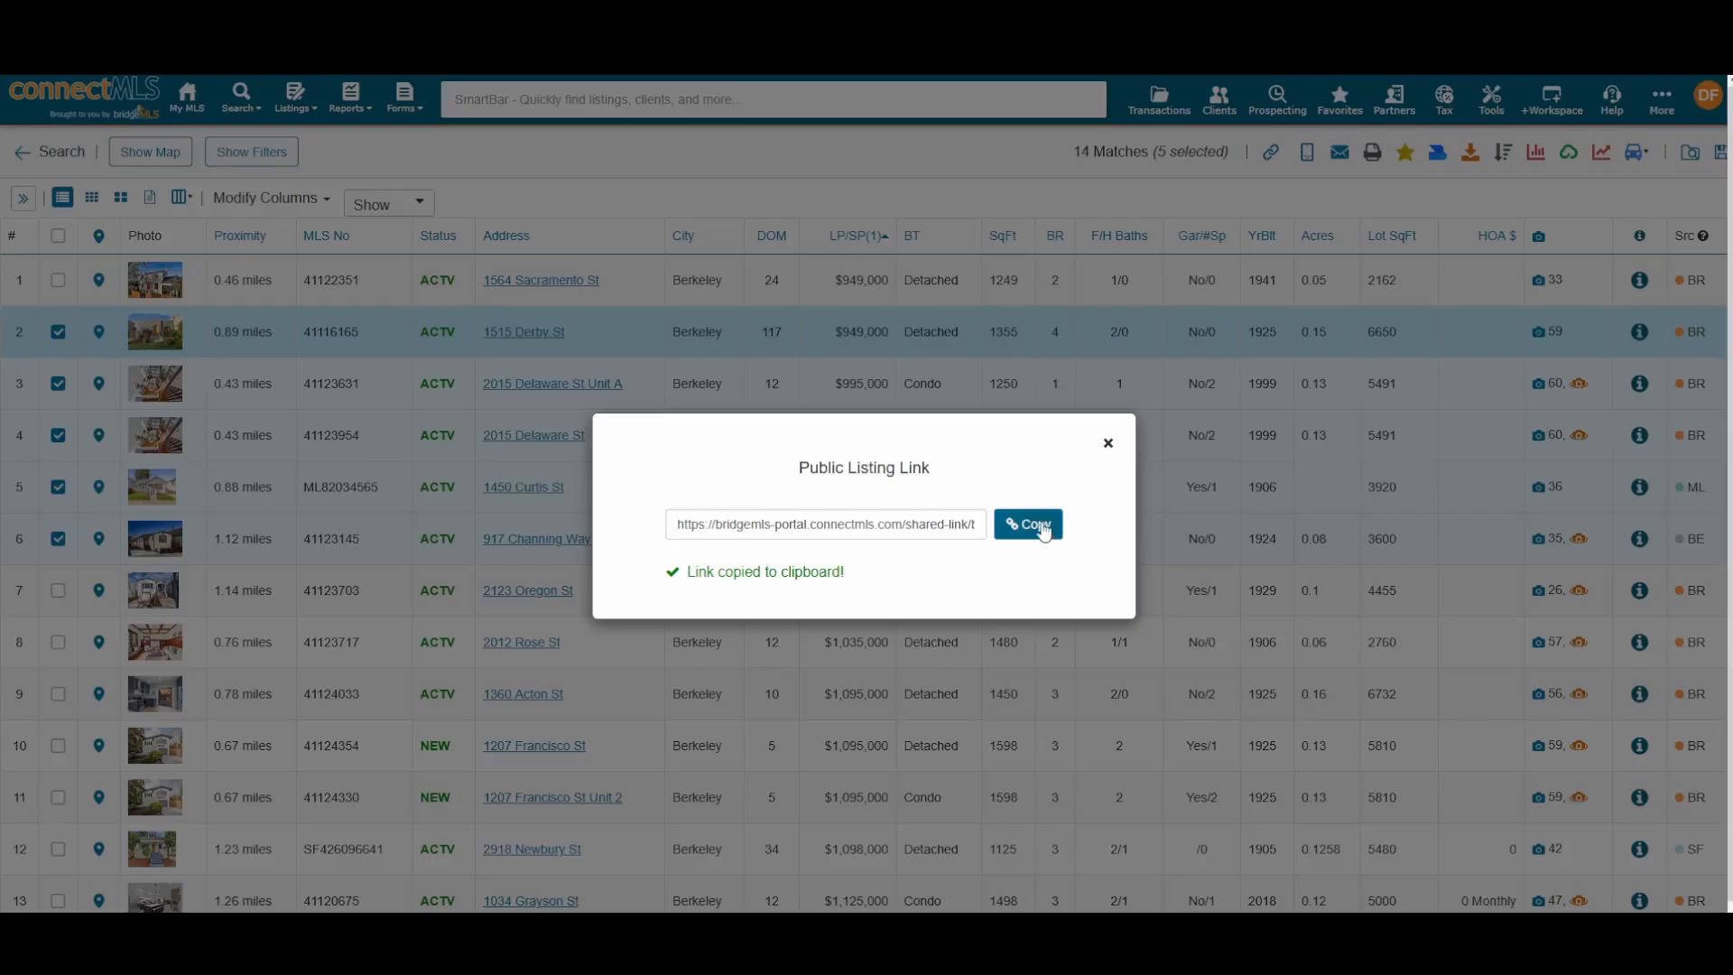
{"action": "left_click", "coordinate": [1107, 443]}
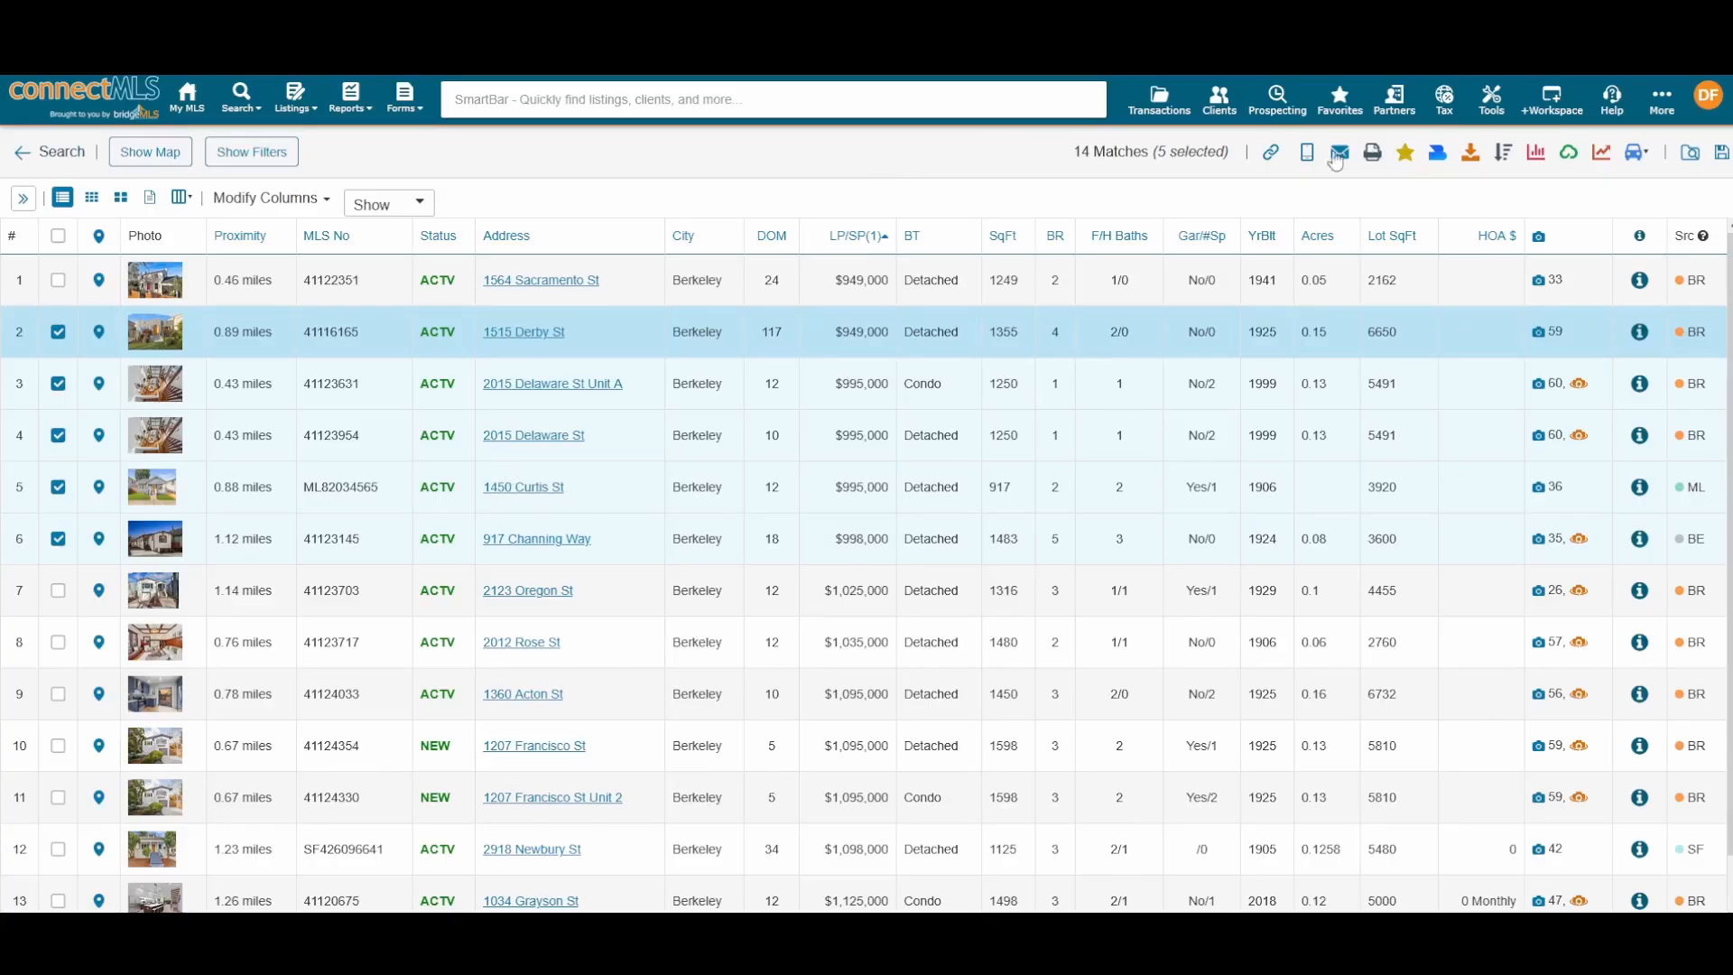
{"action": "left_click", "coordinate": [1269, 153]}
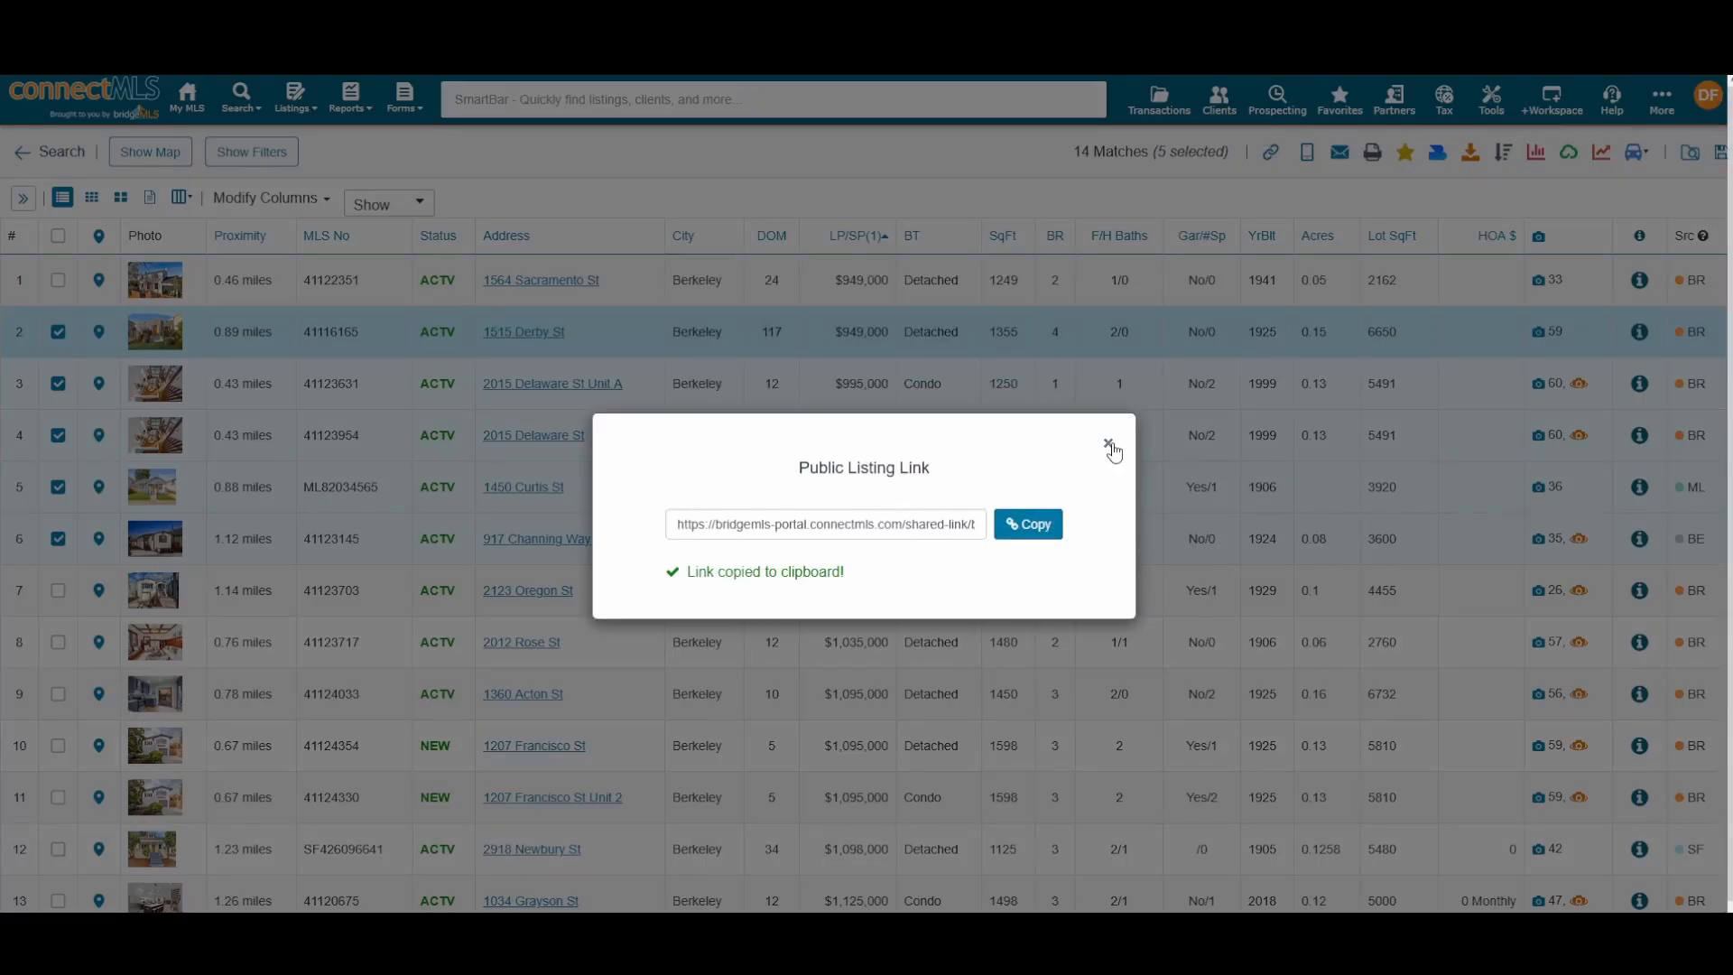
{"action": "left_click", "coordinate": [1109, 445]}
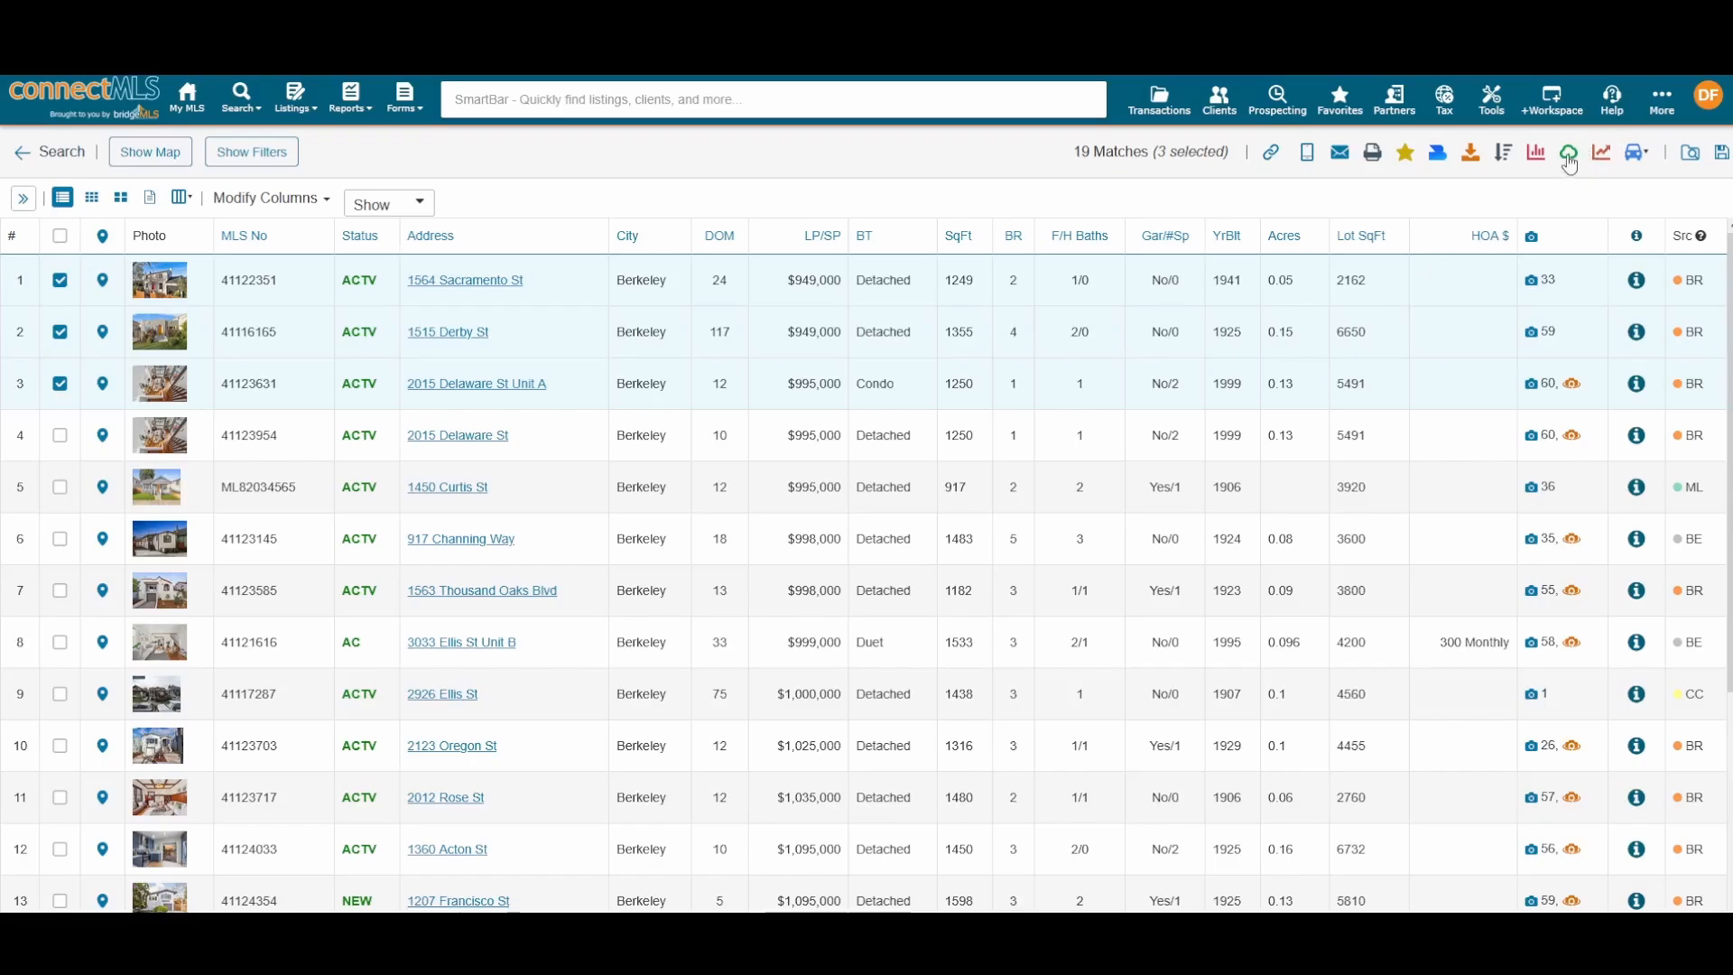
{"action": "left_click", "coordinate": [1569, 157]}
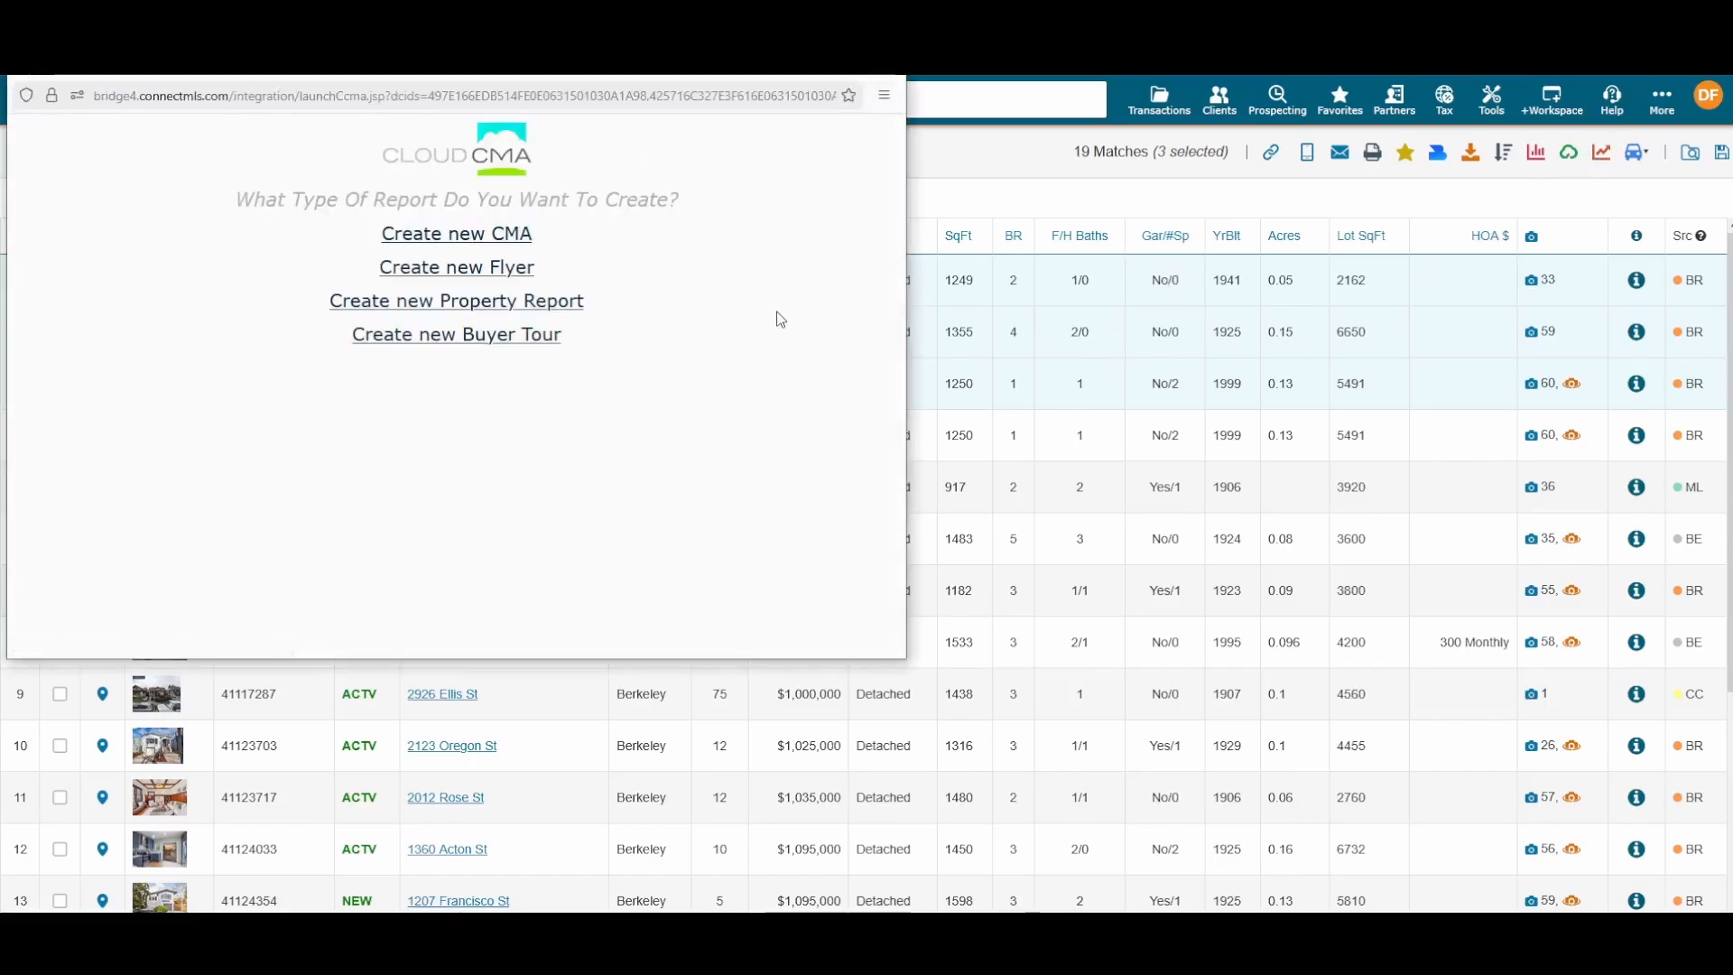
{"action": "left_click", "coordinate": [458, 240]}
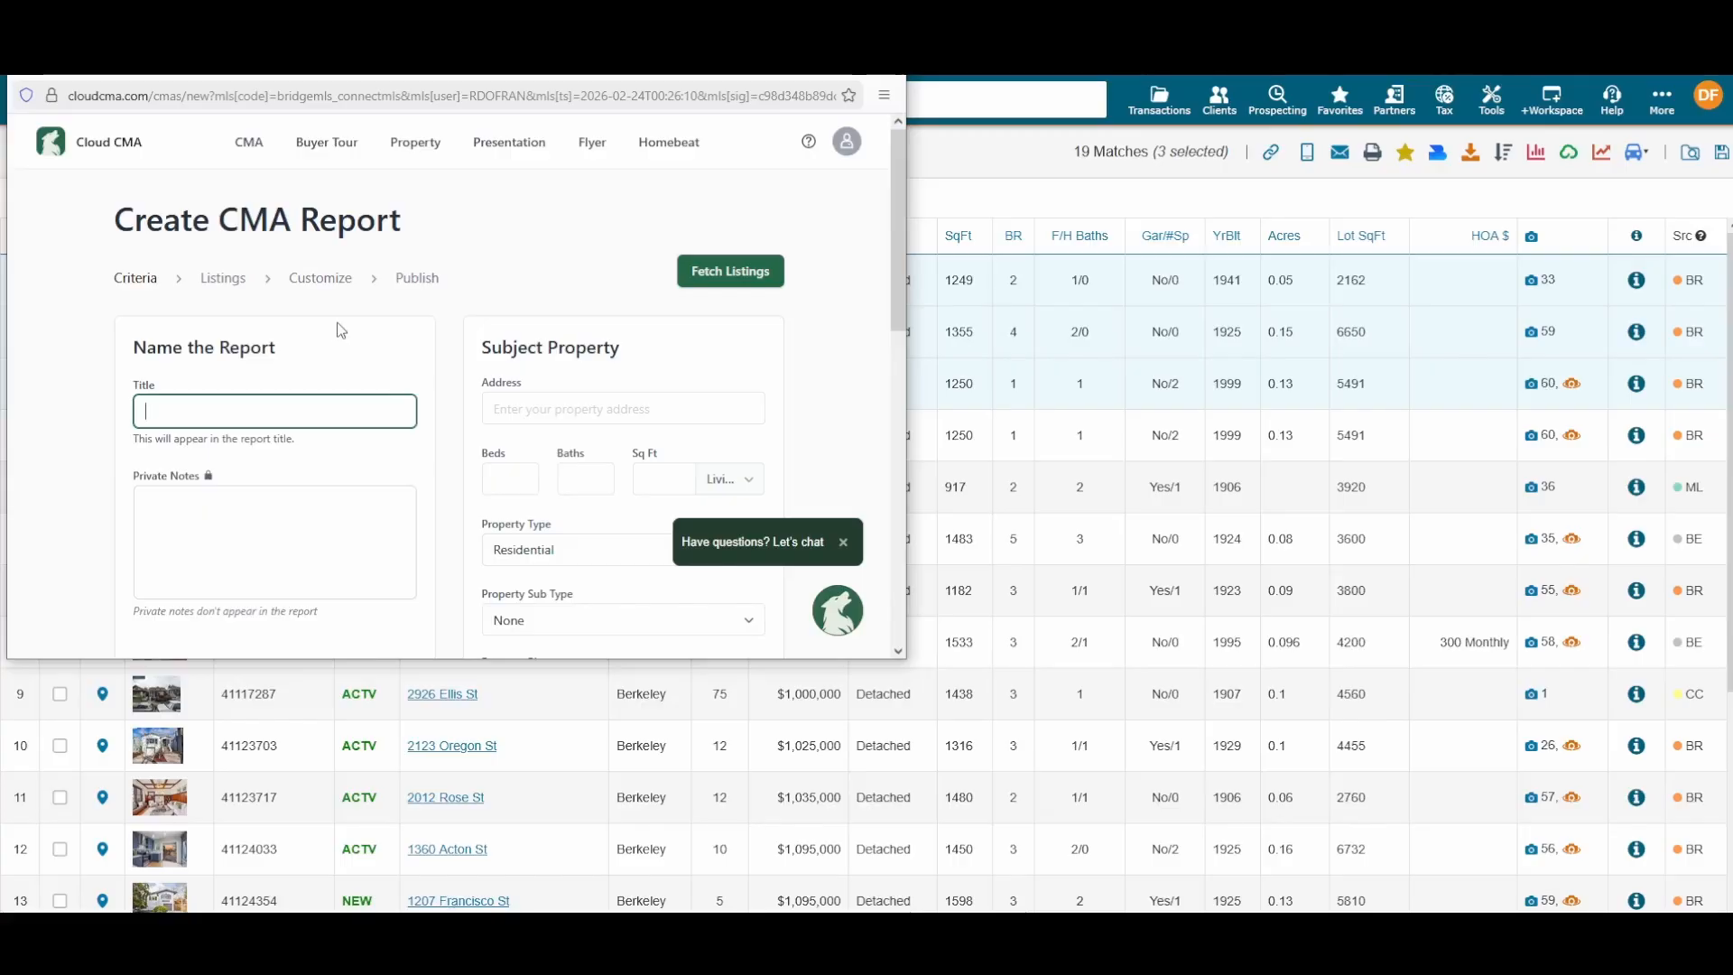
{"action": "scroll", "coordinate": [341, 330], "scroll_direction": "down", "scroll_amount": 5}
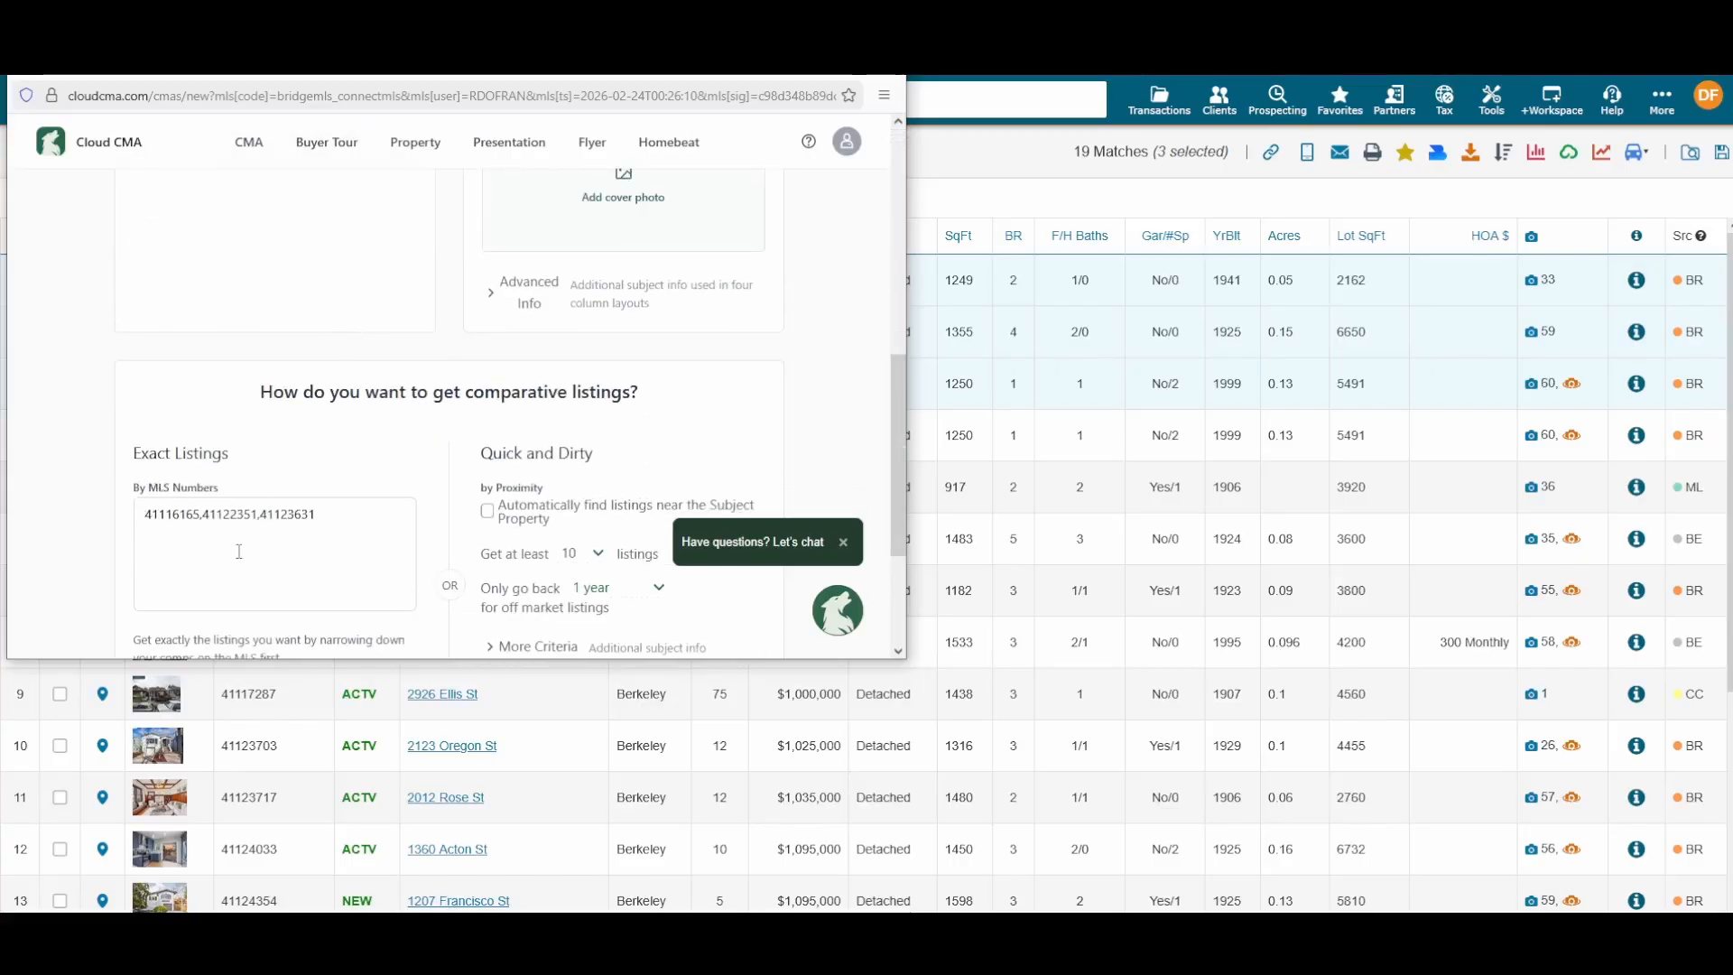
{"action": "scroll", "coordinate": [319, 545], "scroll_direction": "up", "scroll_amount": 5}
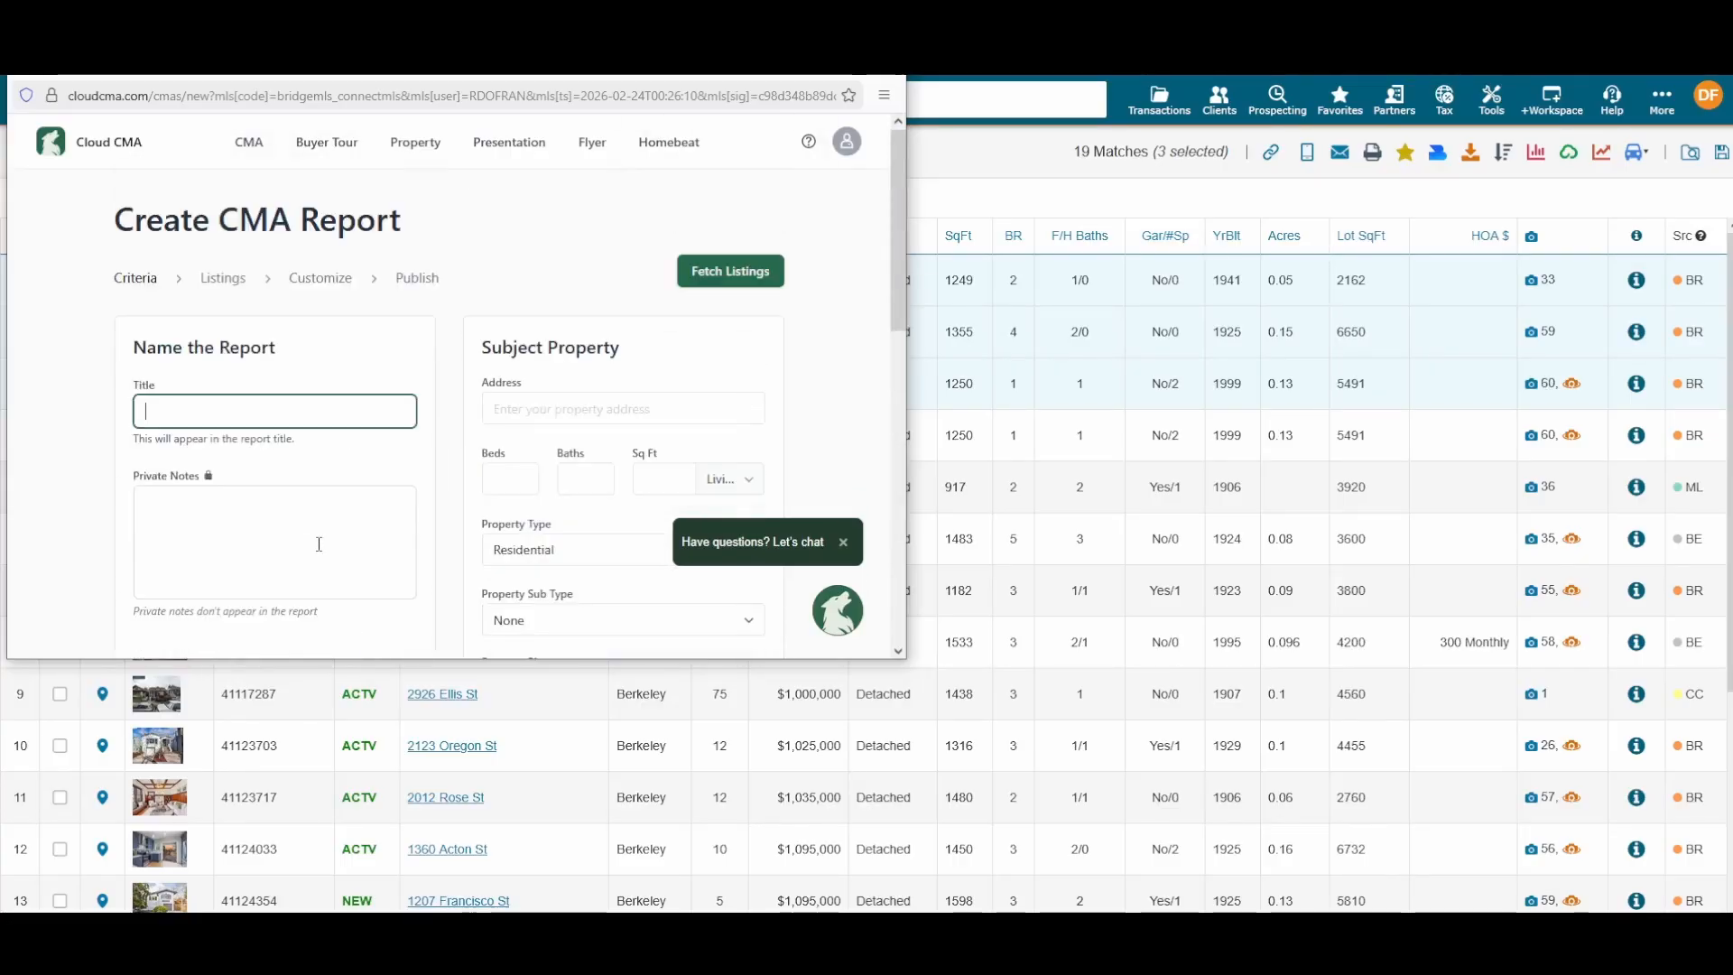
{"action": "scroll", "coordinate": [320, 548], "scroll_direction": "down", "scroll_amount": 3}
{"action": "scroll", "coordinate": [320, 548], "scroll_direction": "down", "scroll_amount": 3}
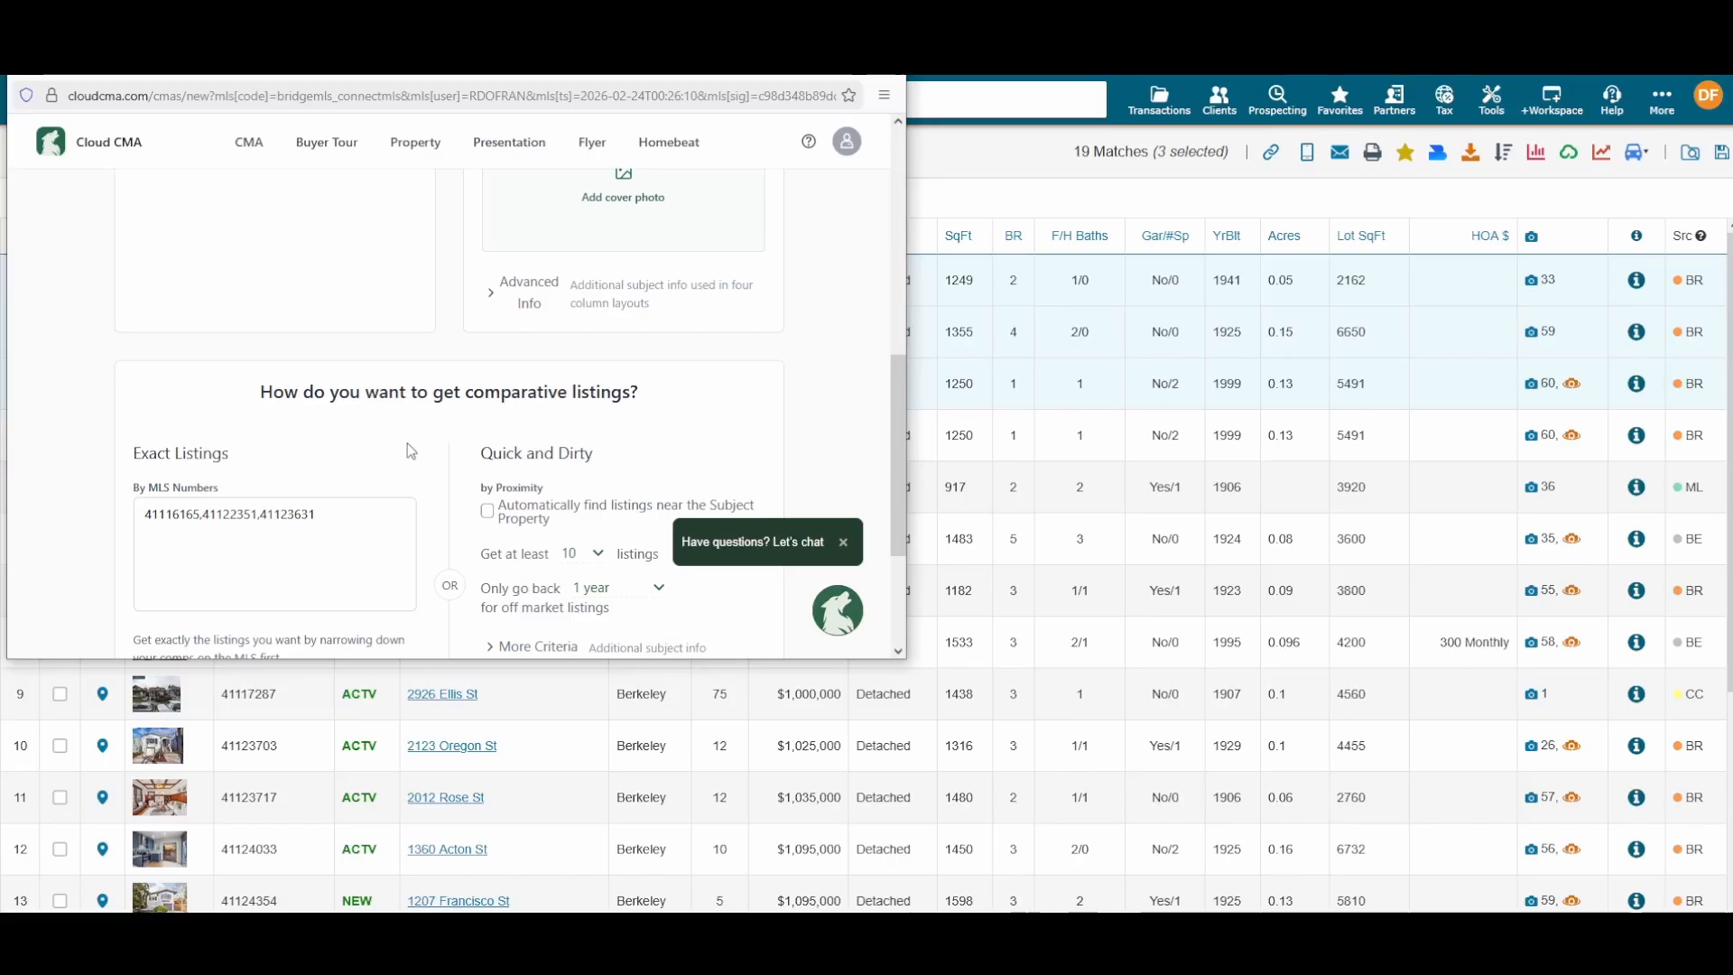
{"action": "scroll", "coordinate": [408, 448], "scroll_direction": "up", "scroll_amount": 2}
{"action": "scroll", "coordinate": [406, 451], "scroll_direction": "down", "scroll_amount": 2}
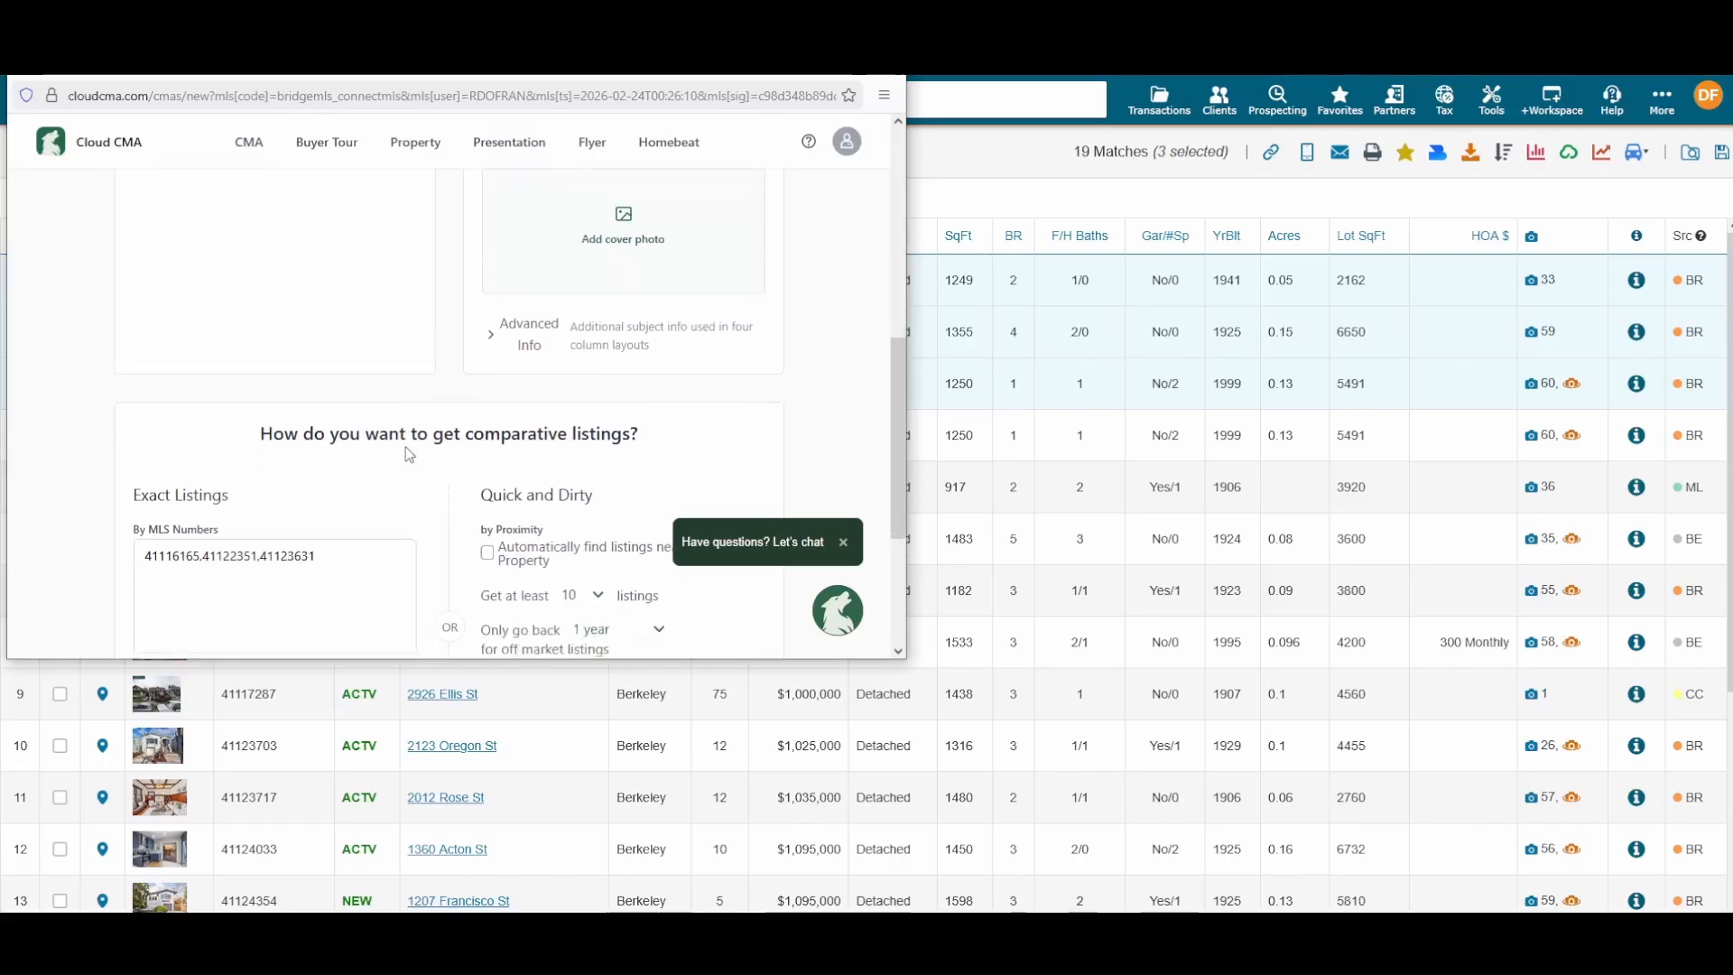
{"action": "scroll", "coordinate": [408, 451], "scroll_direction": "down", "scroll_amount": 1}
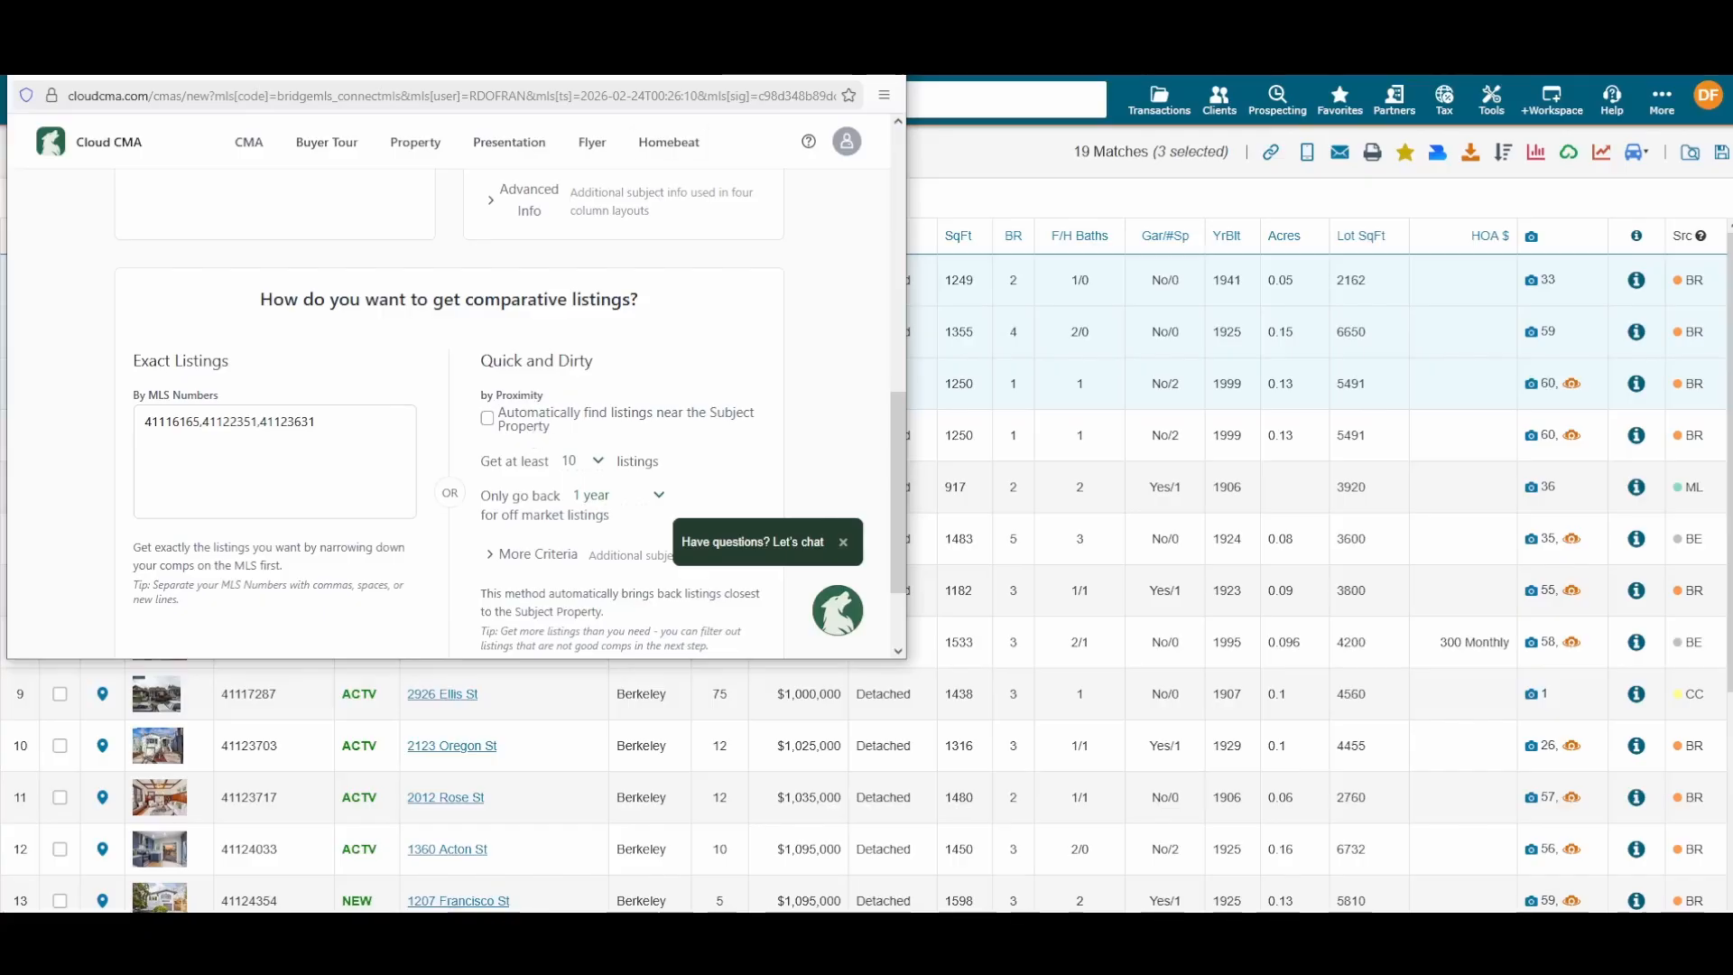
{"action": "left_click", "coordinate": [885, 64]}
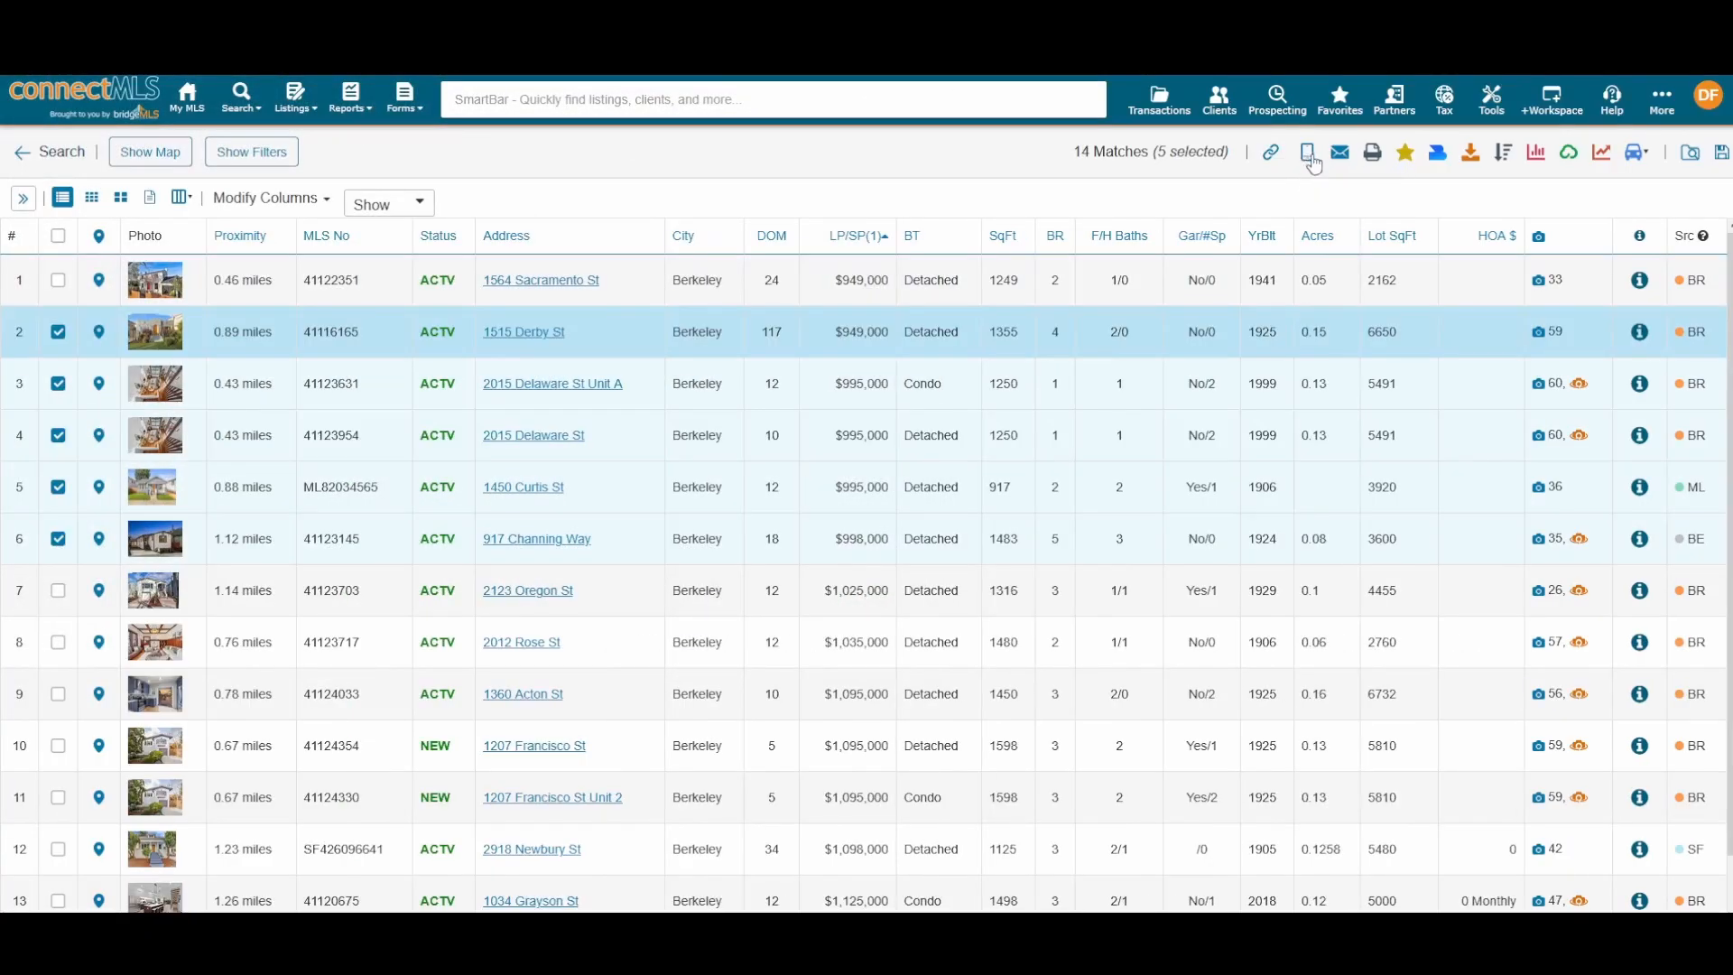
Step: Look over the Text listings form, close it, and open the Email listings form
{"action": "left_click", "coordinate": [1308, 155]}
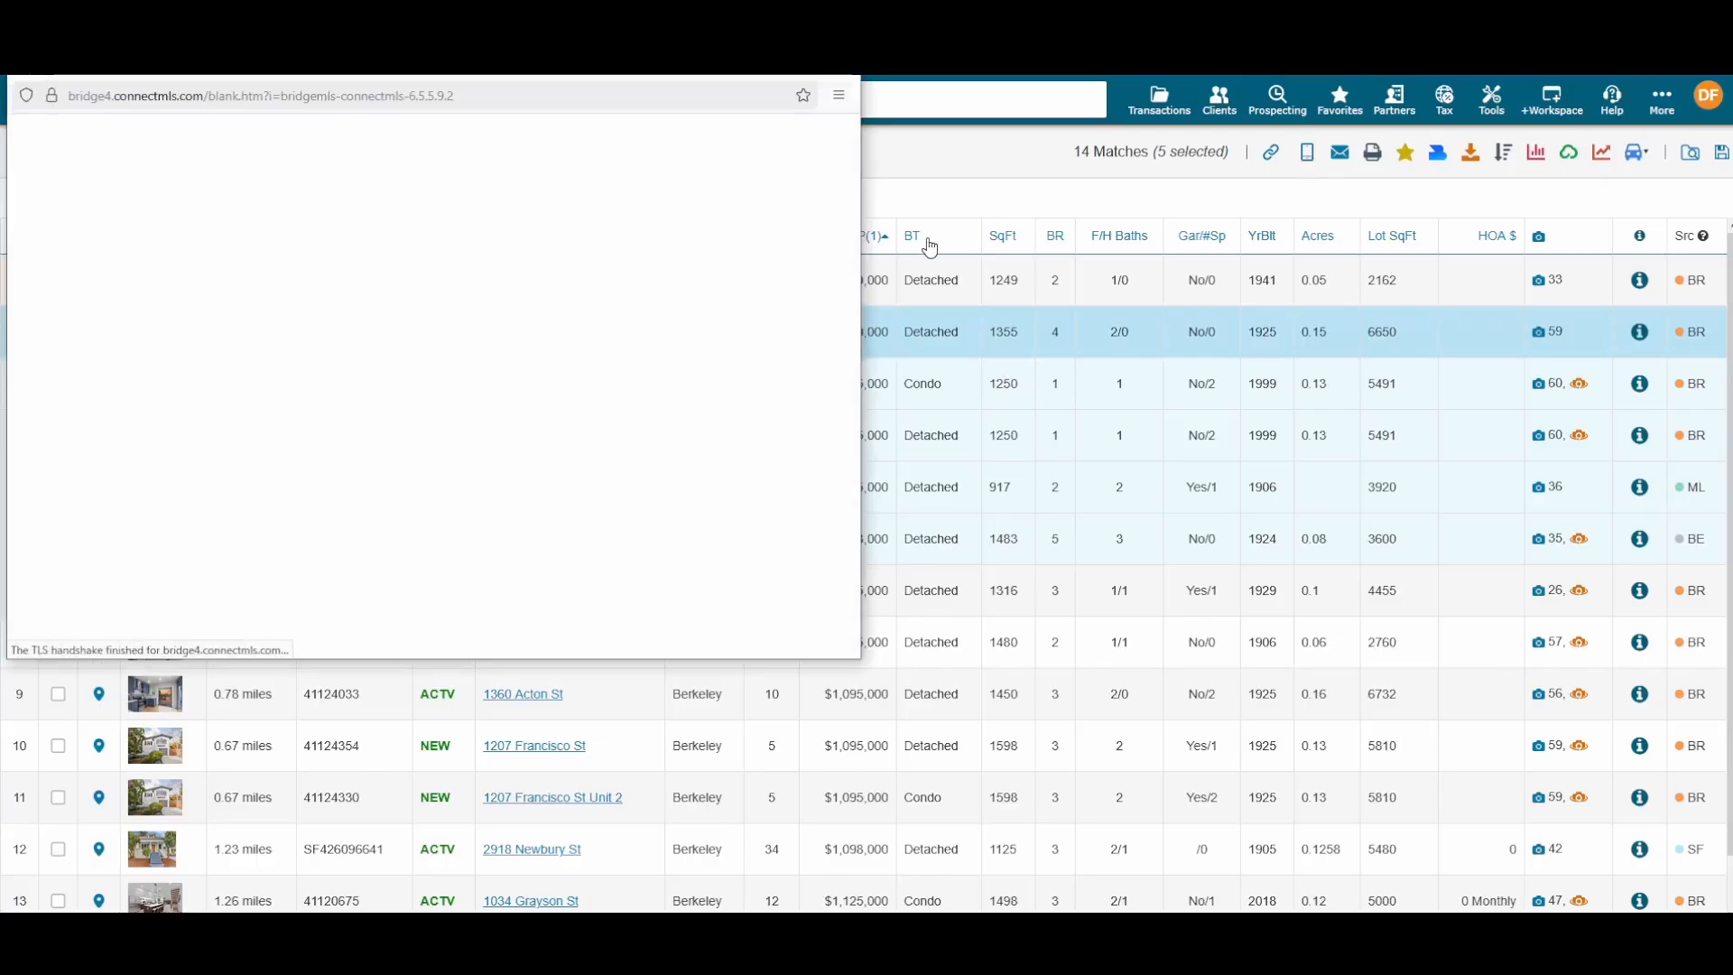
{"action": "scroll", "coordinate": [632, 251], "scroll_direction": "down", "scroll_amount": 4}
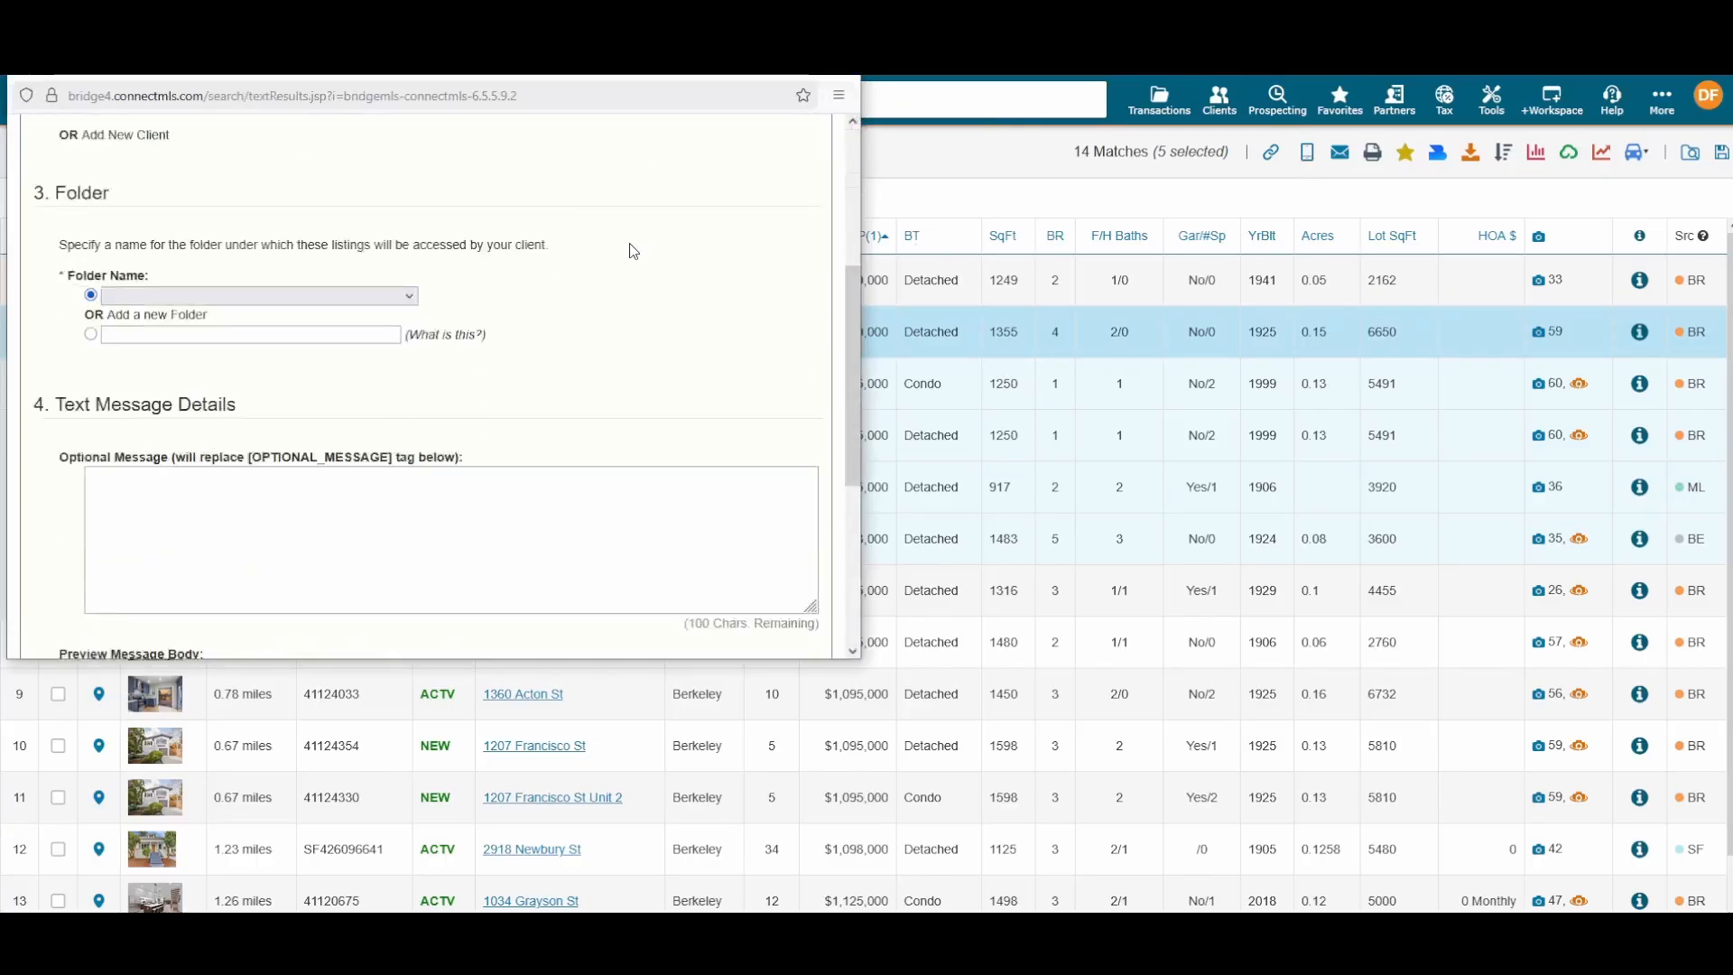
{"action": "scroll", "coordinate": [634, 250], "scroll_direction": "up", "scroll_amount": 4}
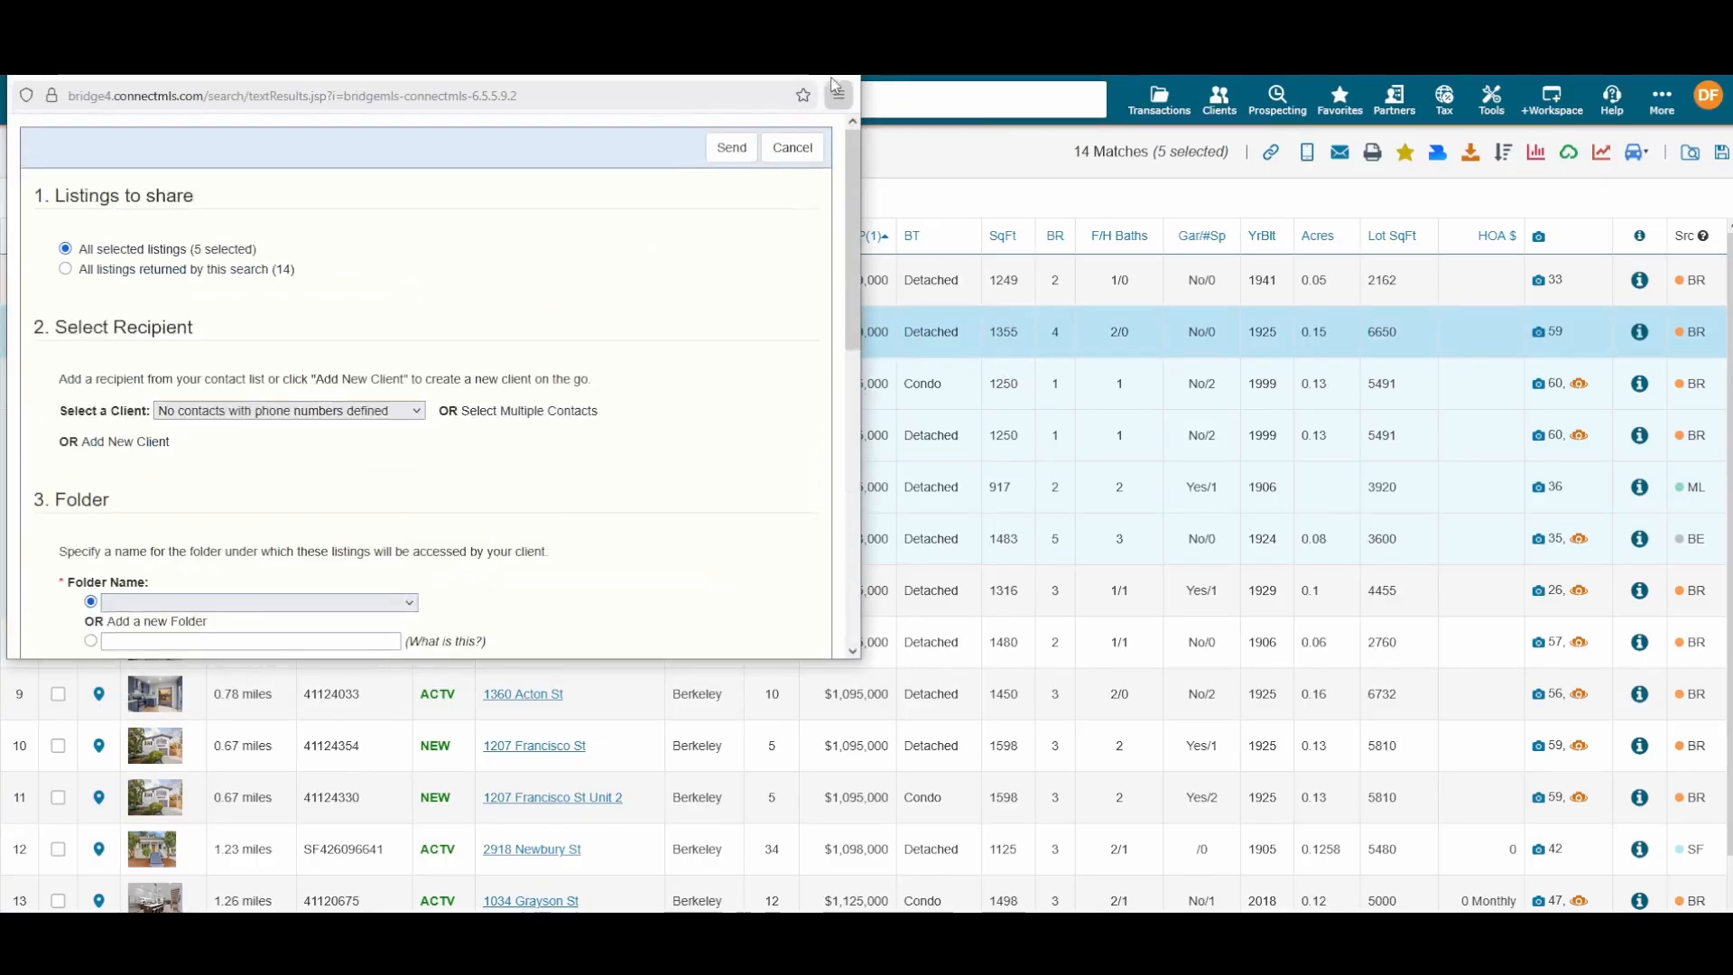
{"action": "left_click", "coordinate": [843, 71]}
{"action": "left_click", "coordinate": [1339, 151]}
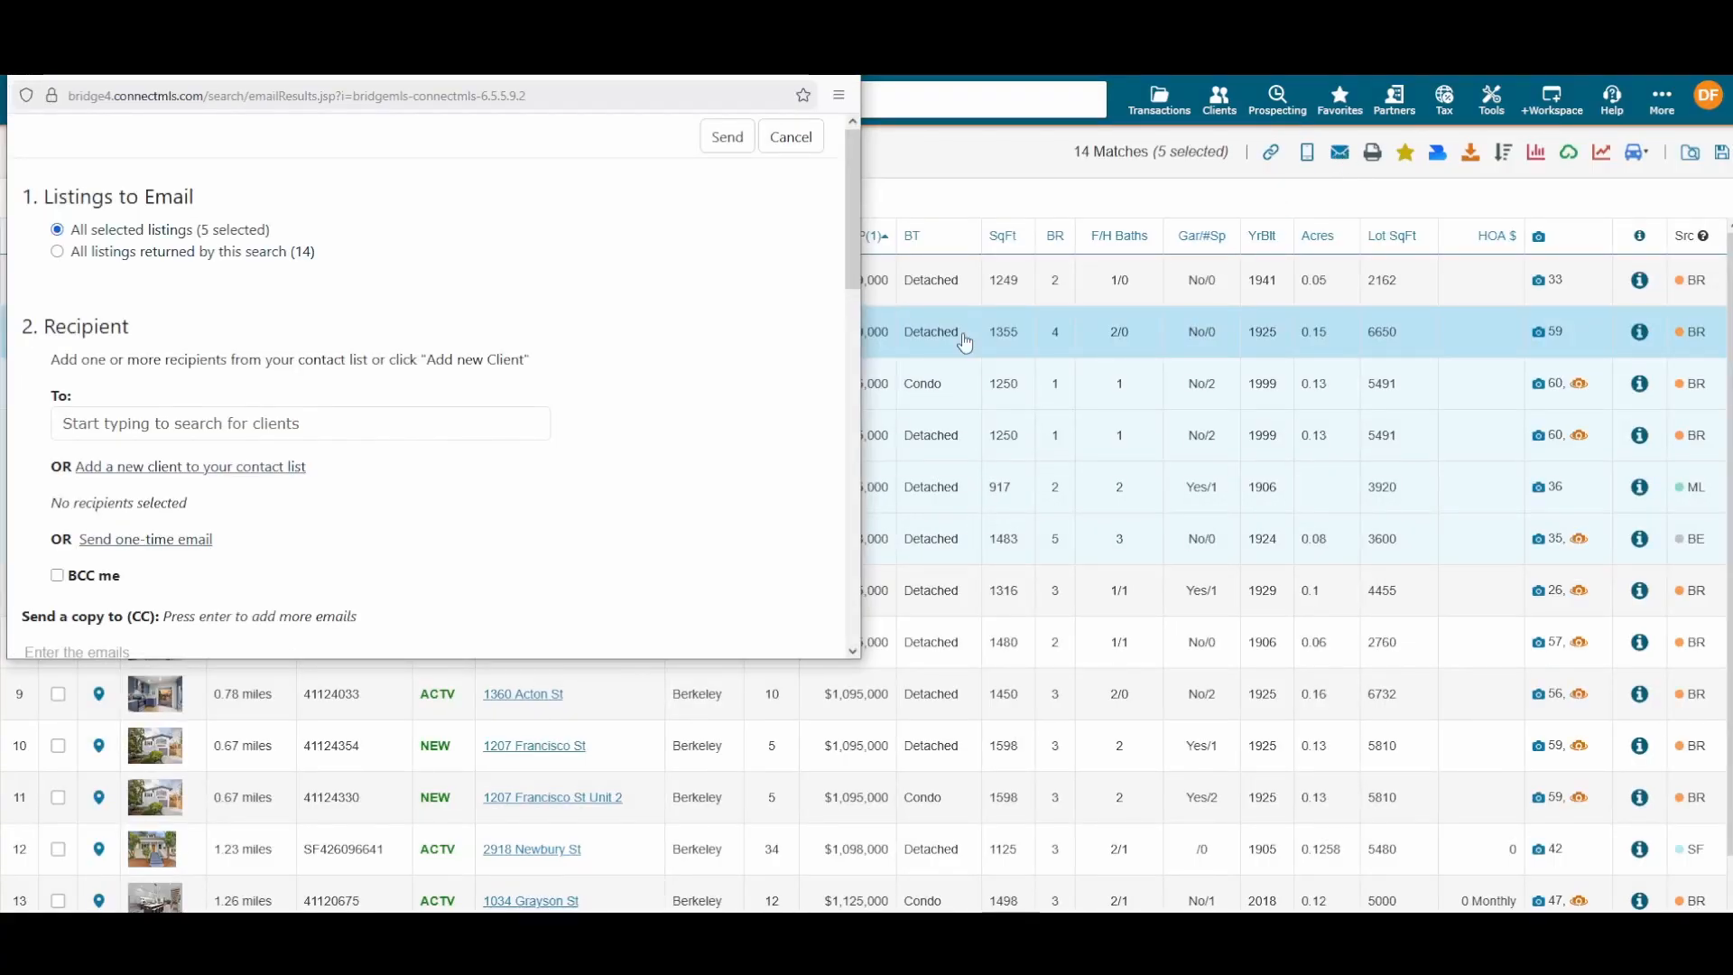
{"action": "scroll", "coordinate": [467, 357], "scroll_direction": "down", "scroll_amount": 5}
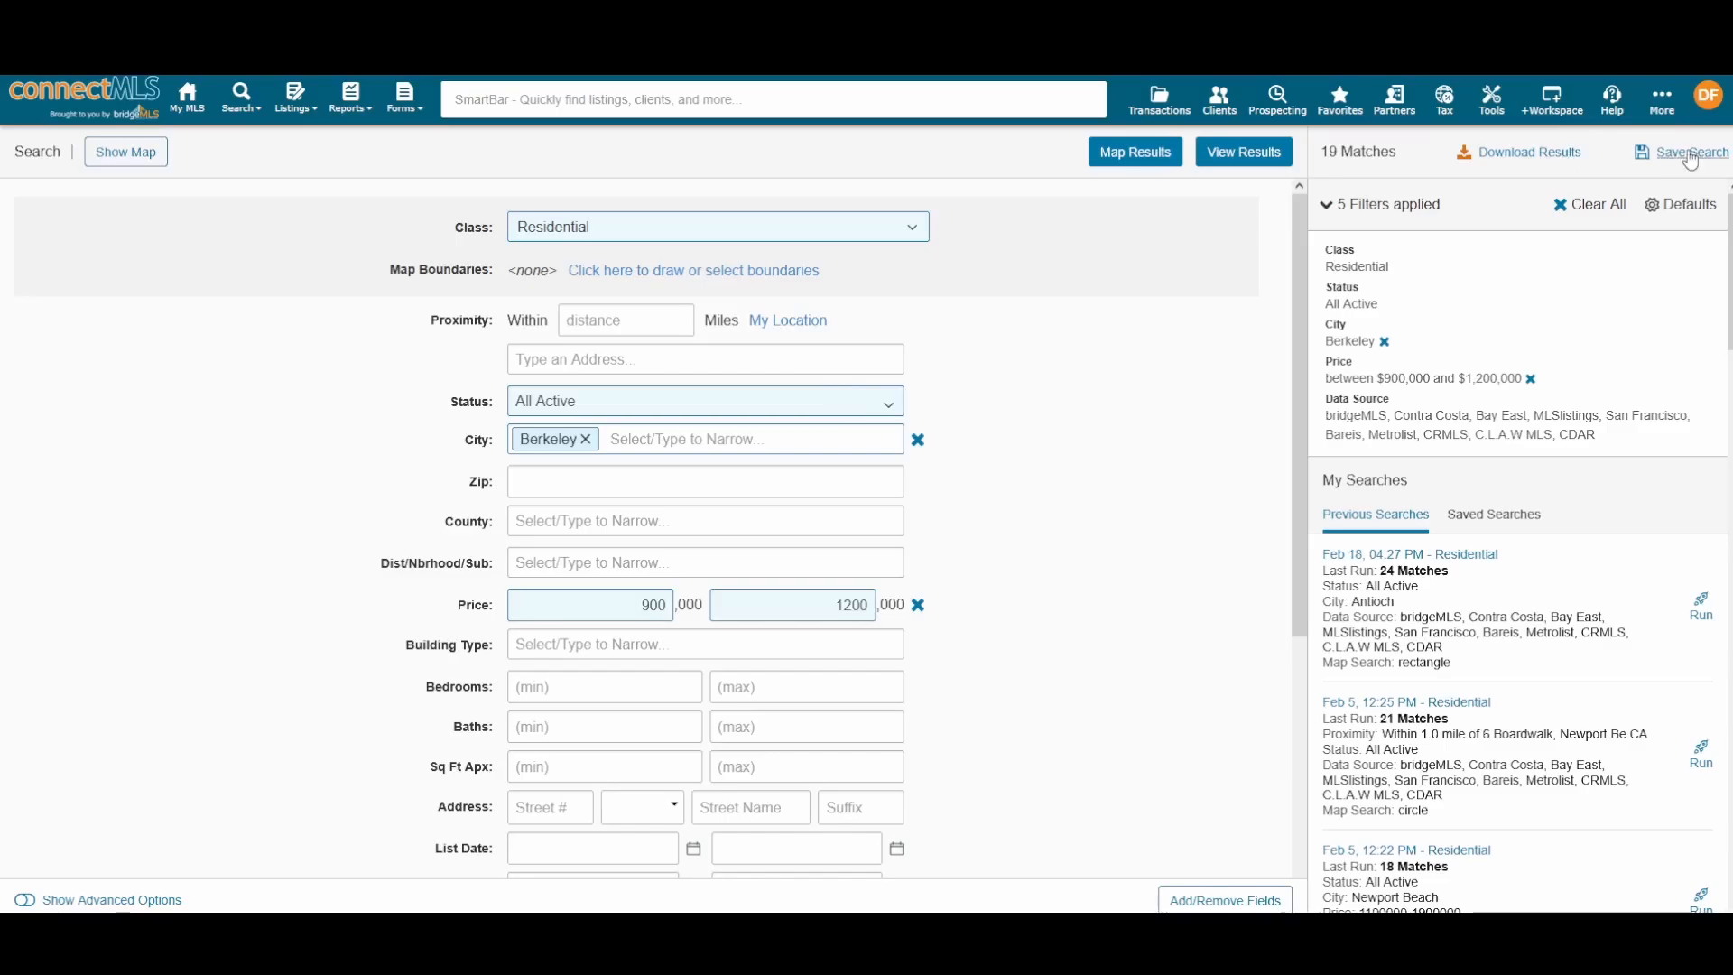
Step: Open Save Search for the Berkeley search and start adding a new client's name and e-mail
{"action": "left_click", "coordinate": [1690, 155]}
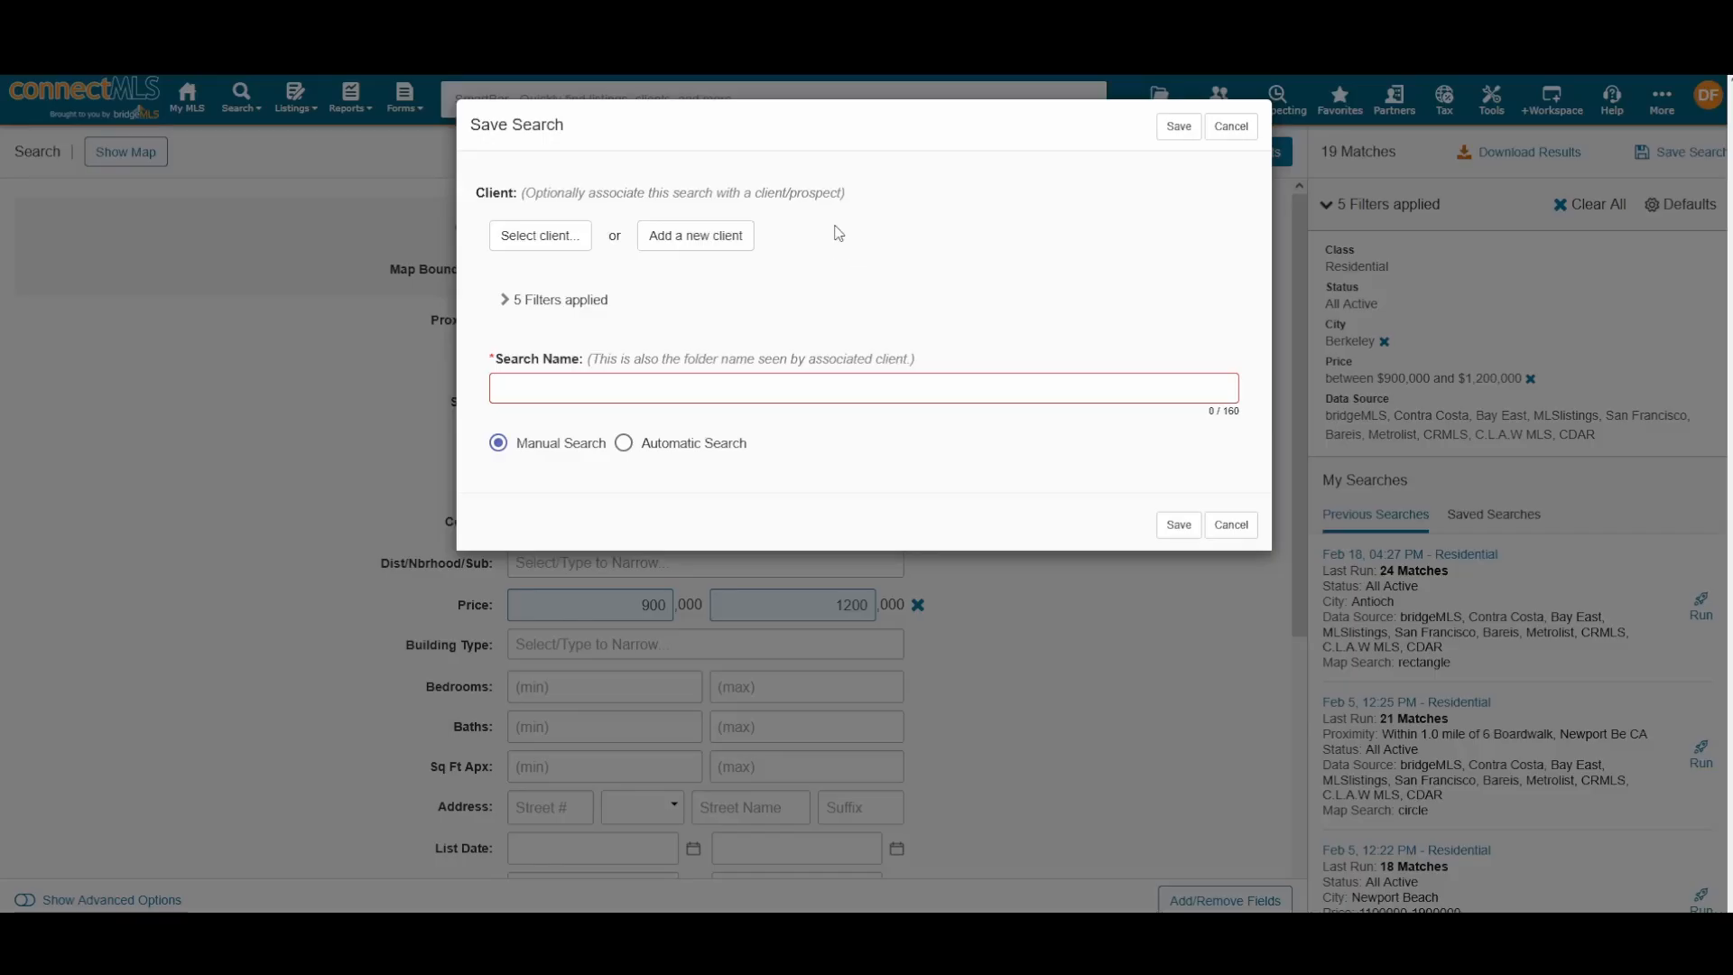
{"action": "left_click", "coordinate": [725, 246]}
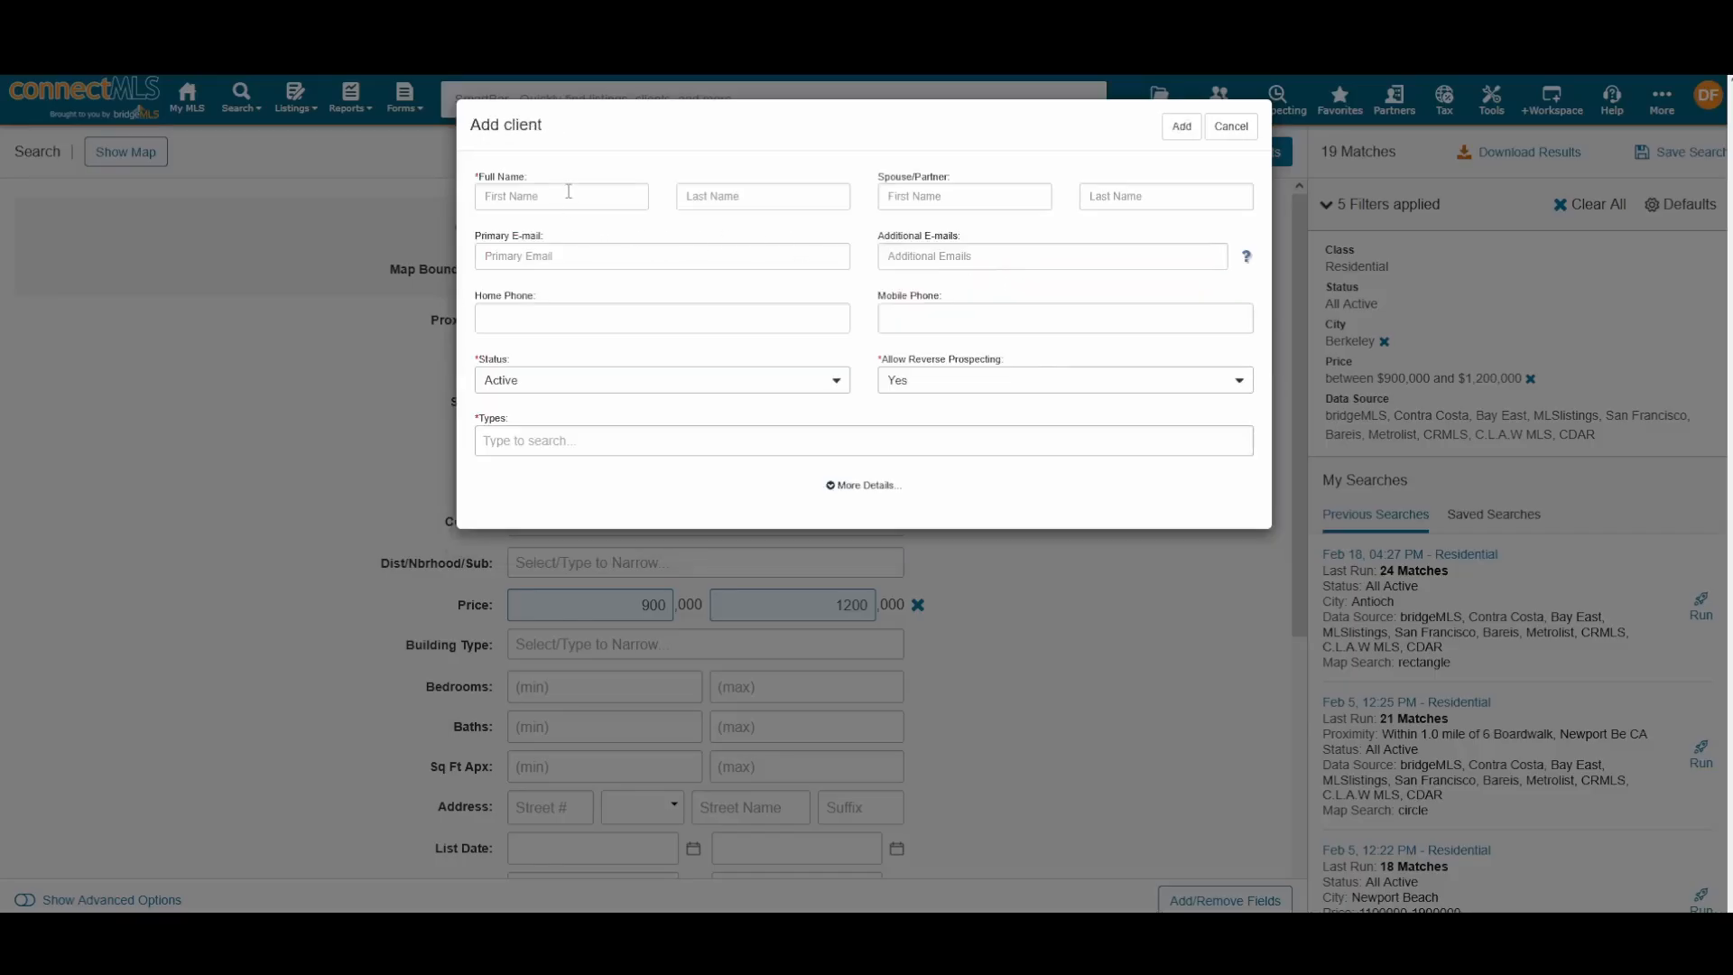
{"action": "left_click", "coordinate": [568, 191]}
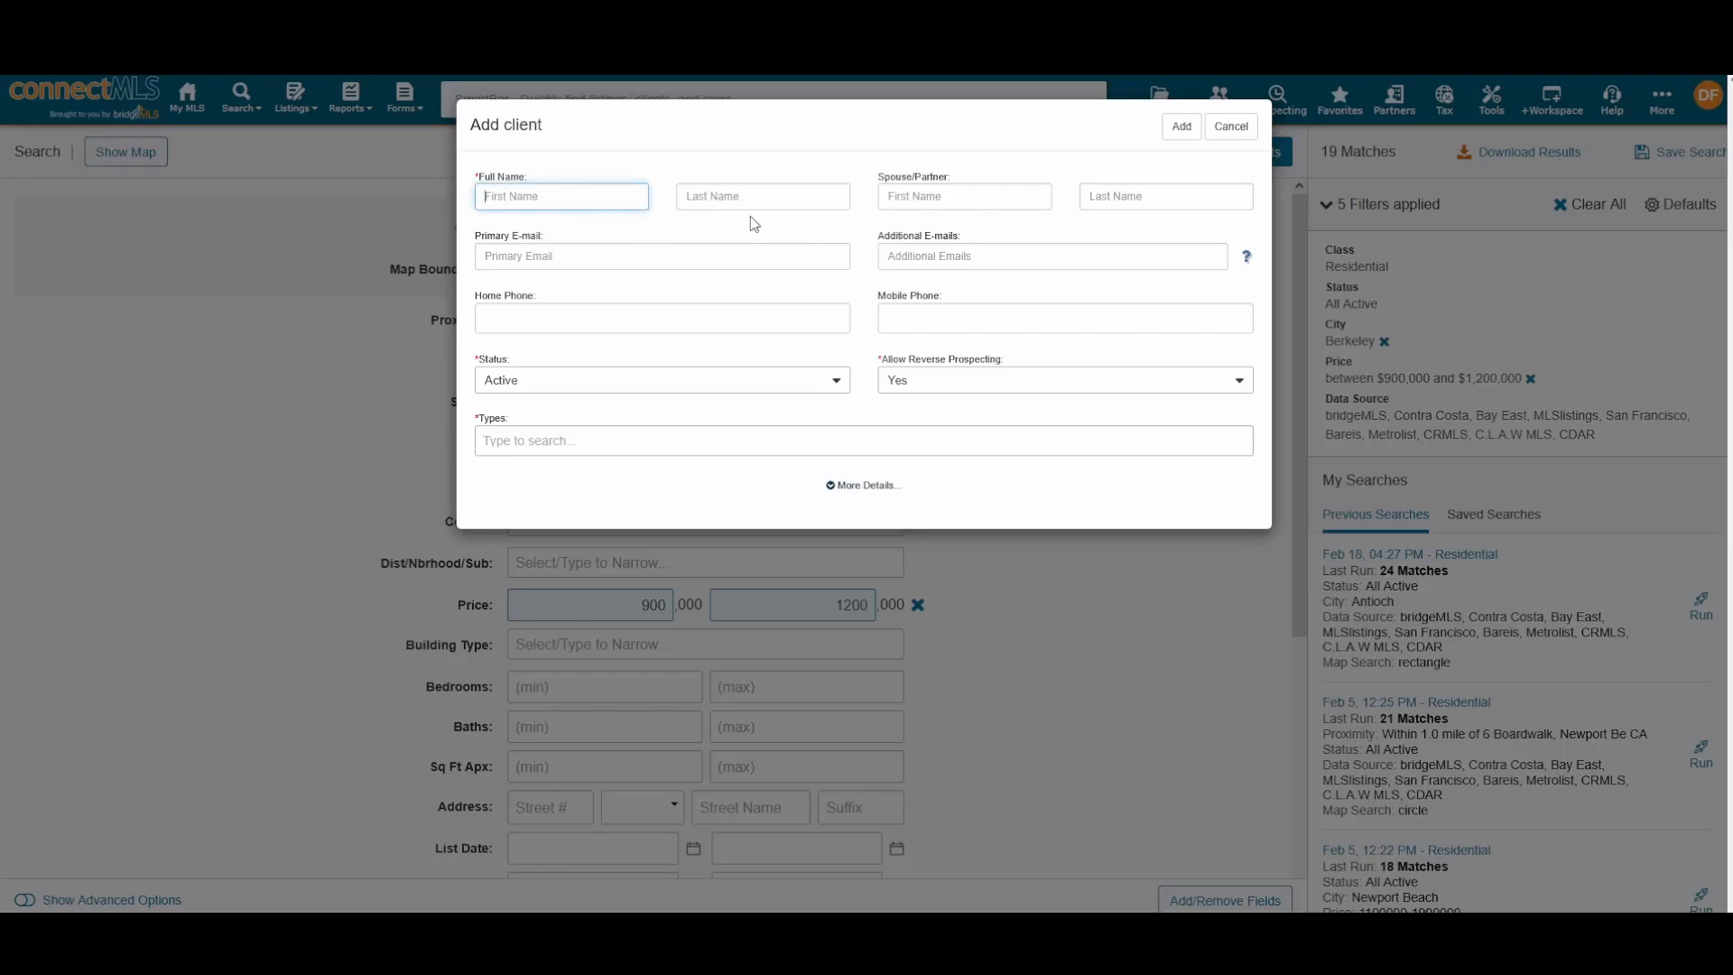
{"action": "left_click", "coordinate": [735, 250]}
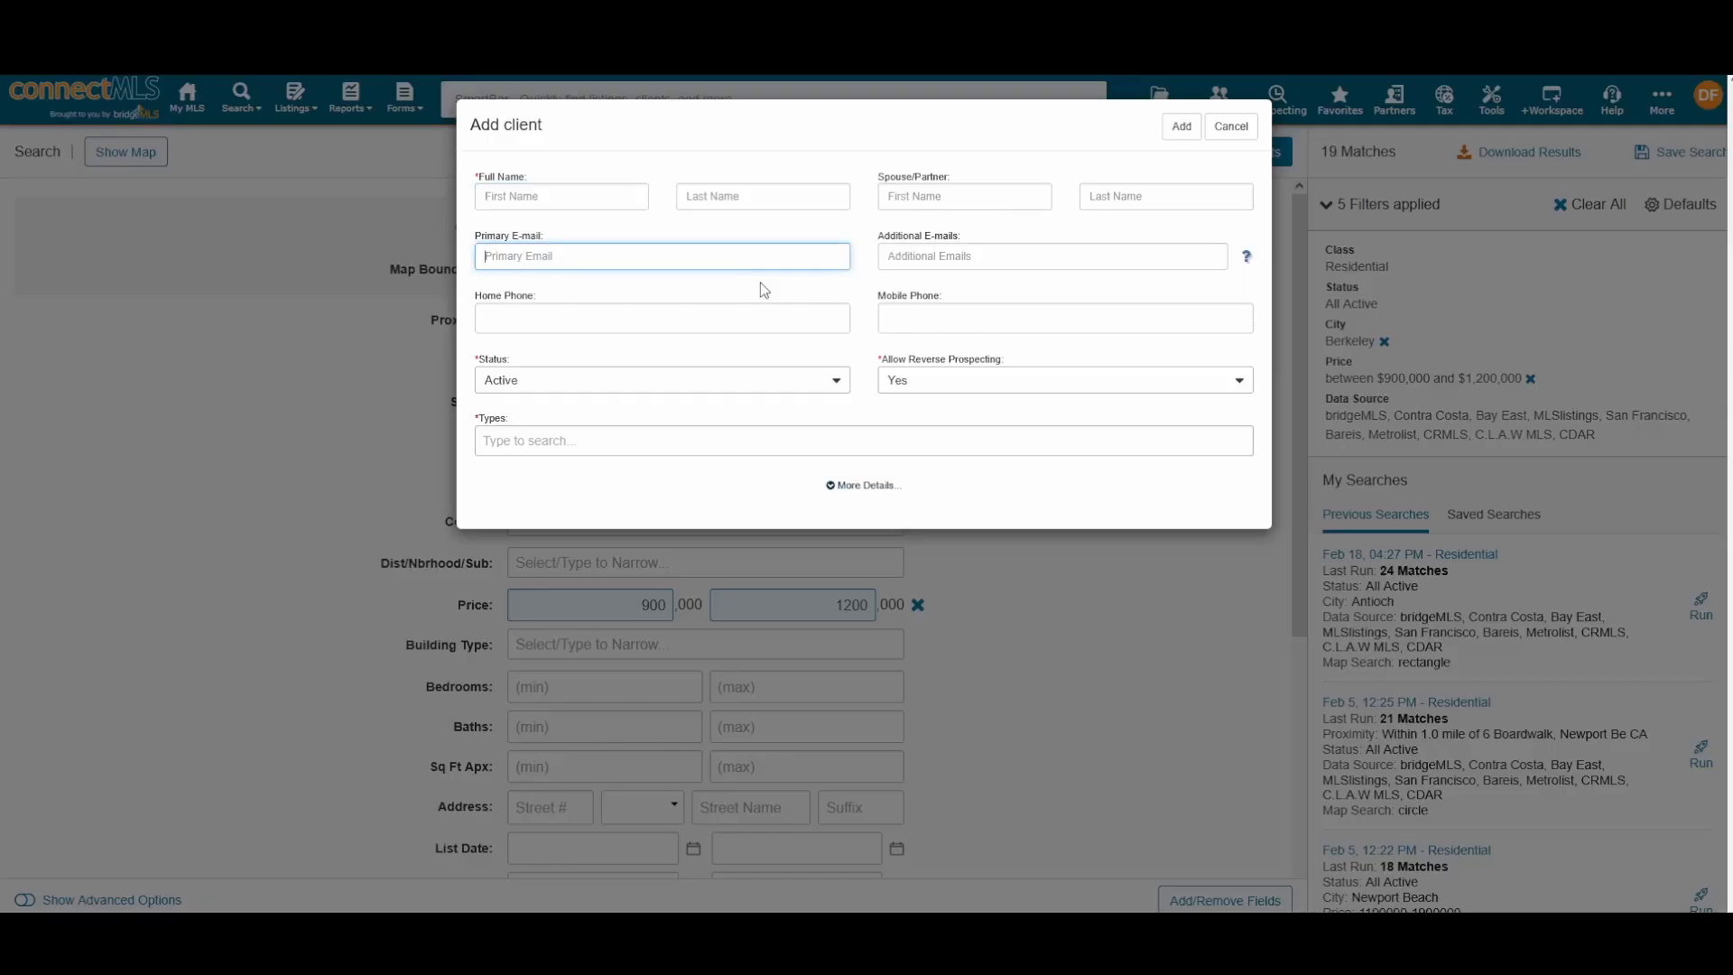
Step: Leave the contact type unchosen and cancel the new client to return to Save Search
{"action": "left_click", "coordinate": [684, 444]}
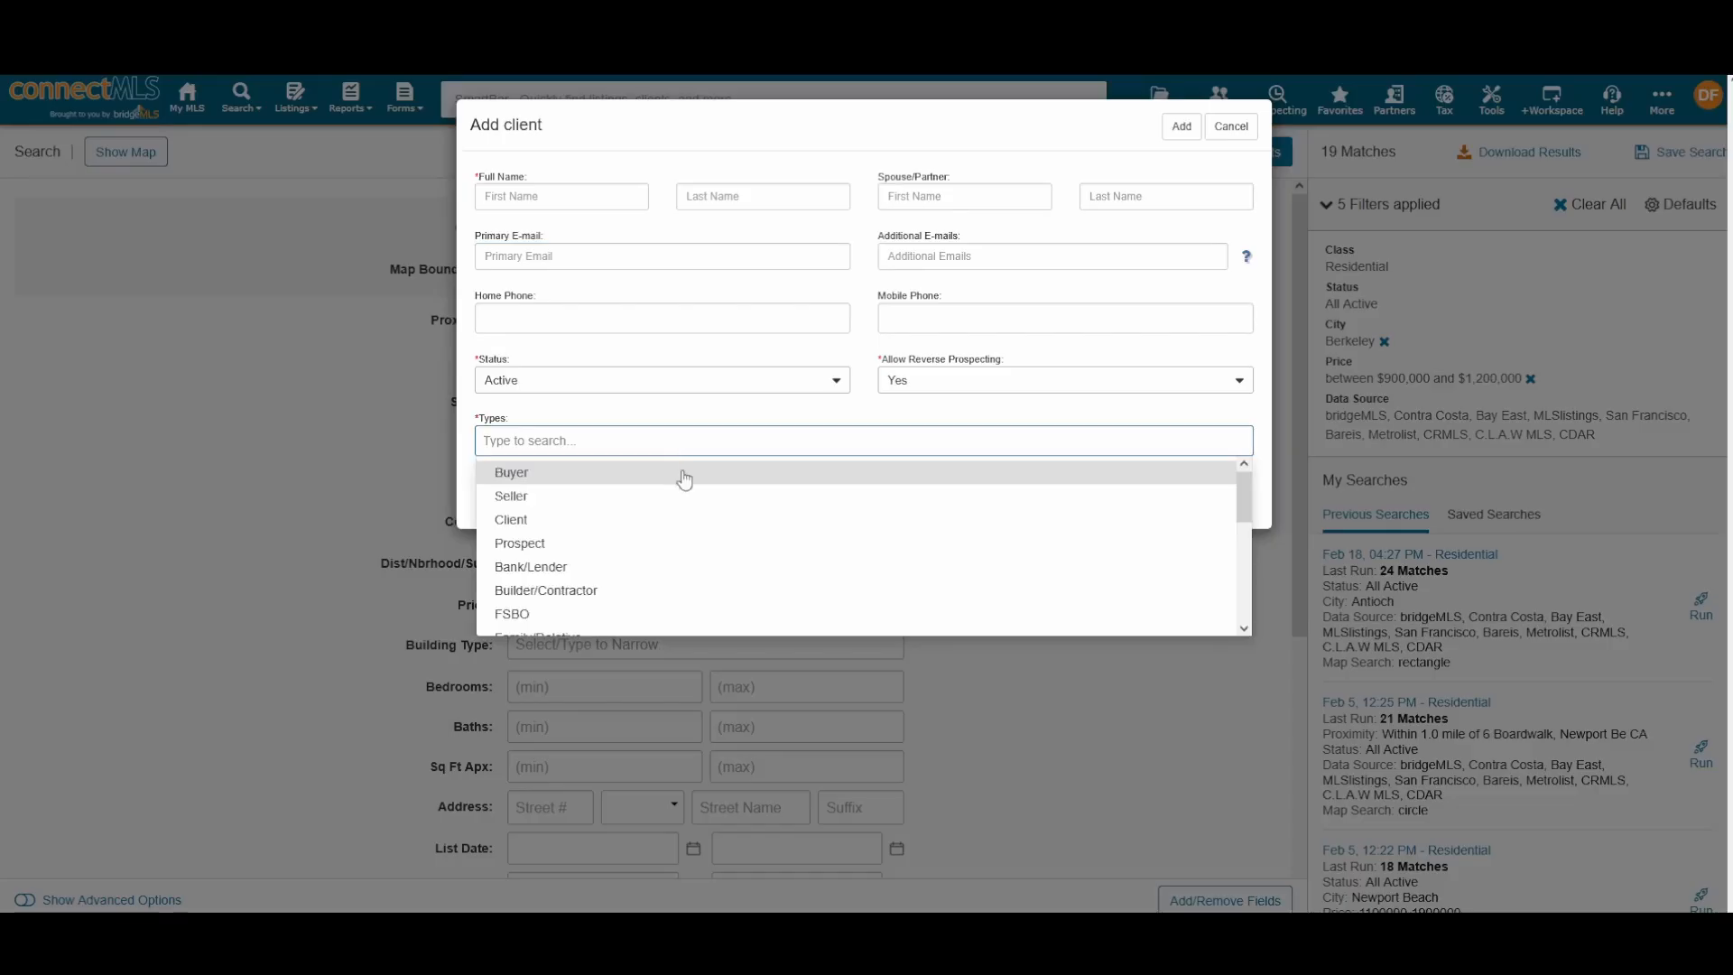
{"action": "left_click", "coordinate": [749, 415]}
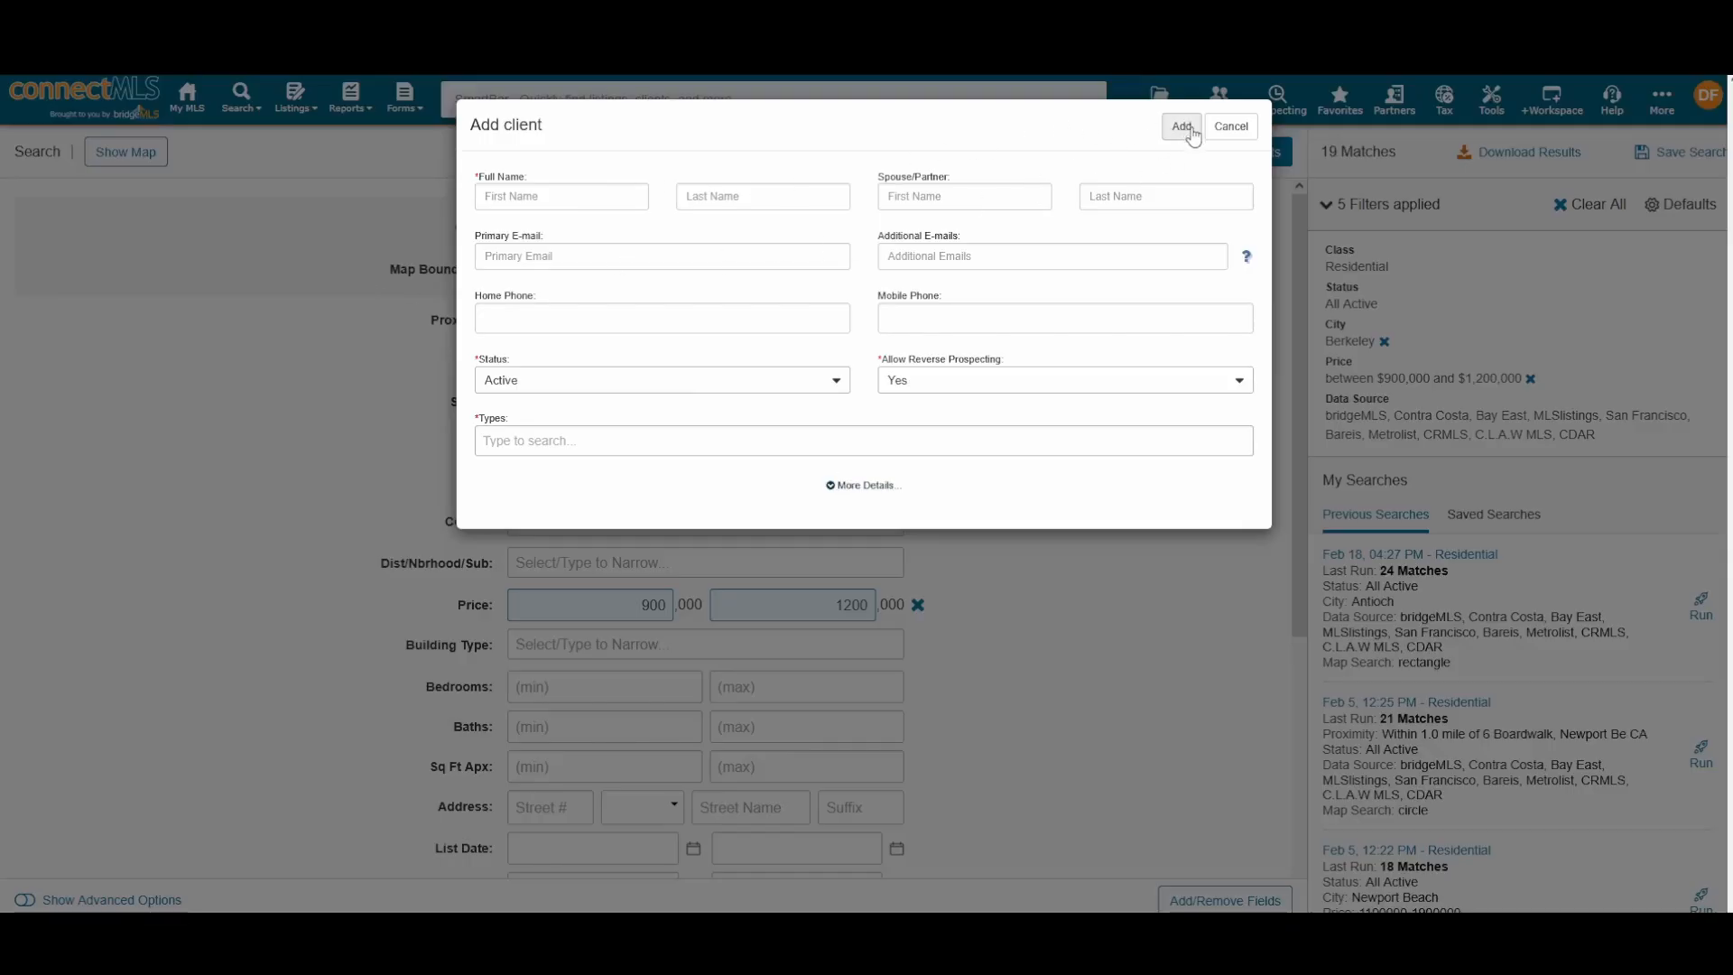
{"action": "left_click", "coordinate": [1233, 129]}
{"action": "left_click", "coordinate": [1680, 152]}
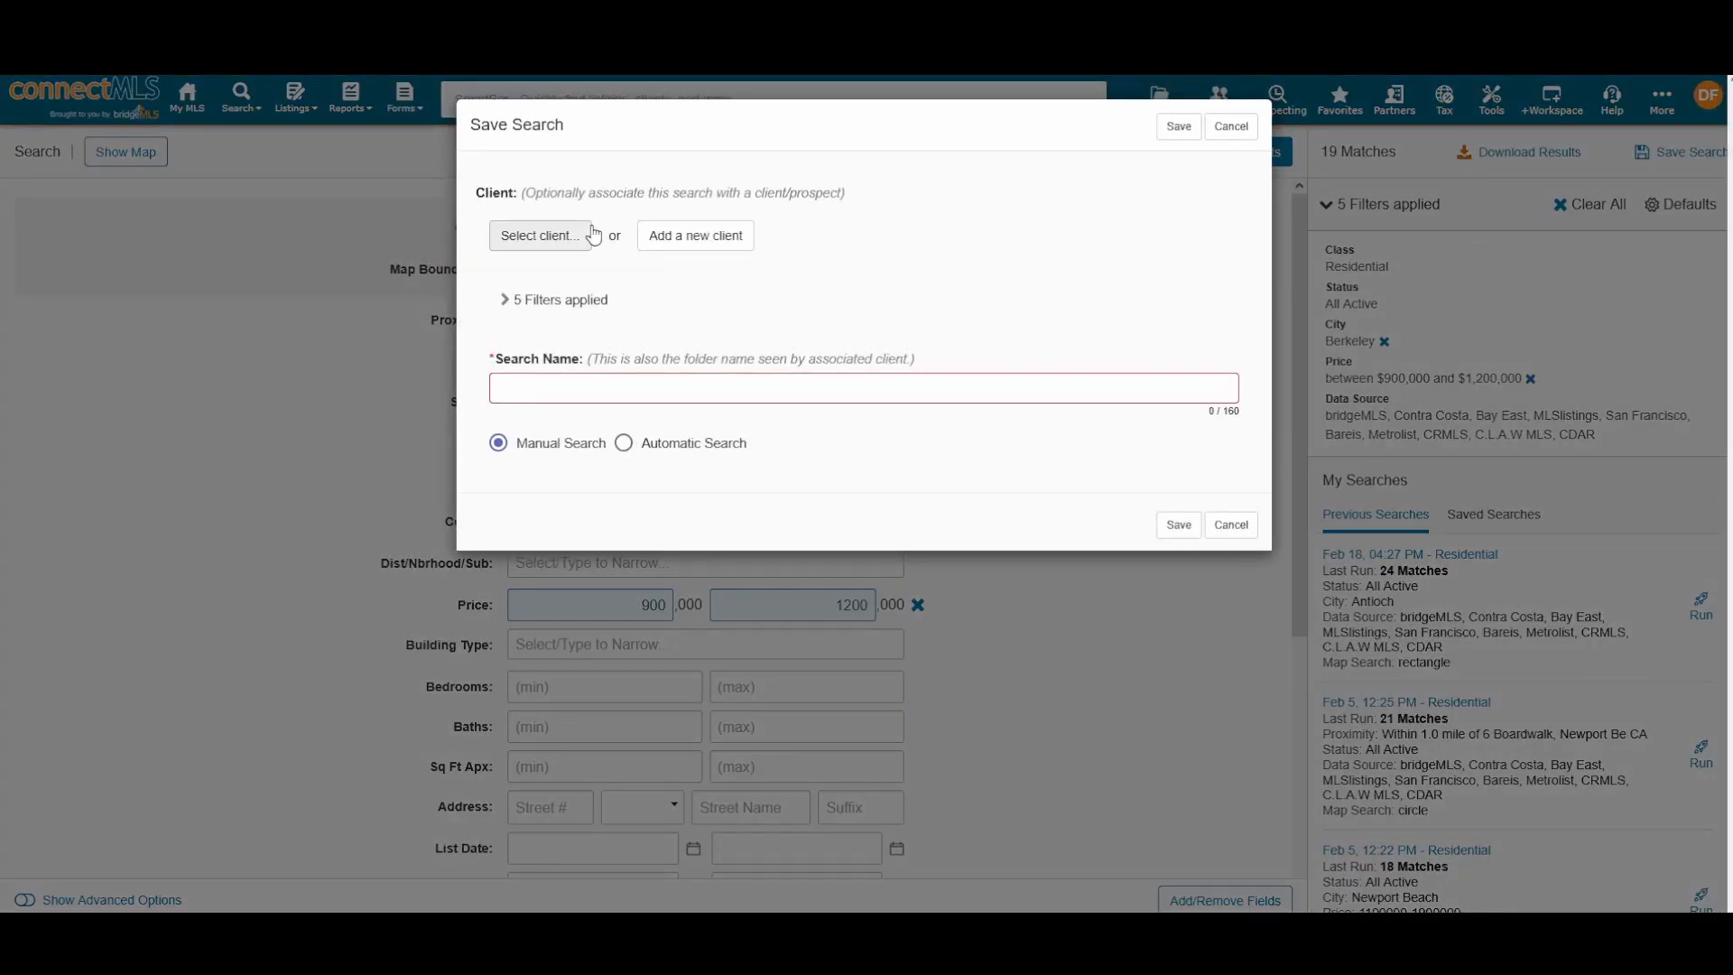
Step: Attach the existing Example Client to the search and start naming it 'Example Search'
{"action": "left_click", "coordinate": [540, 235]}
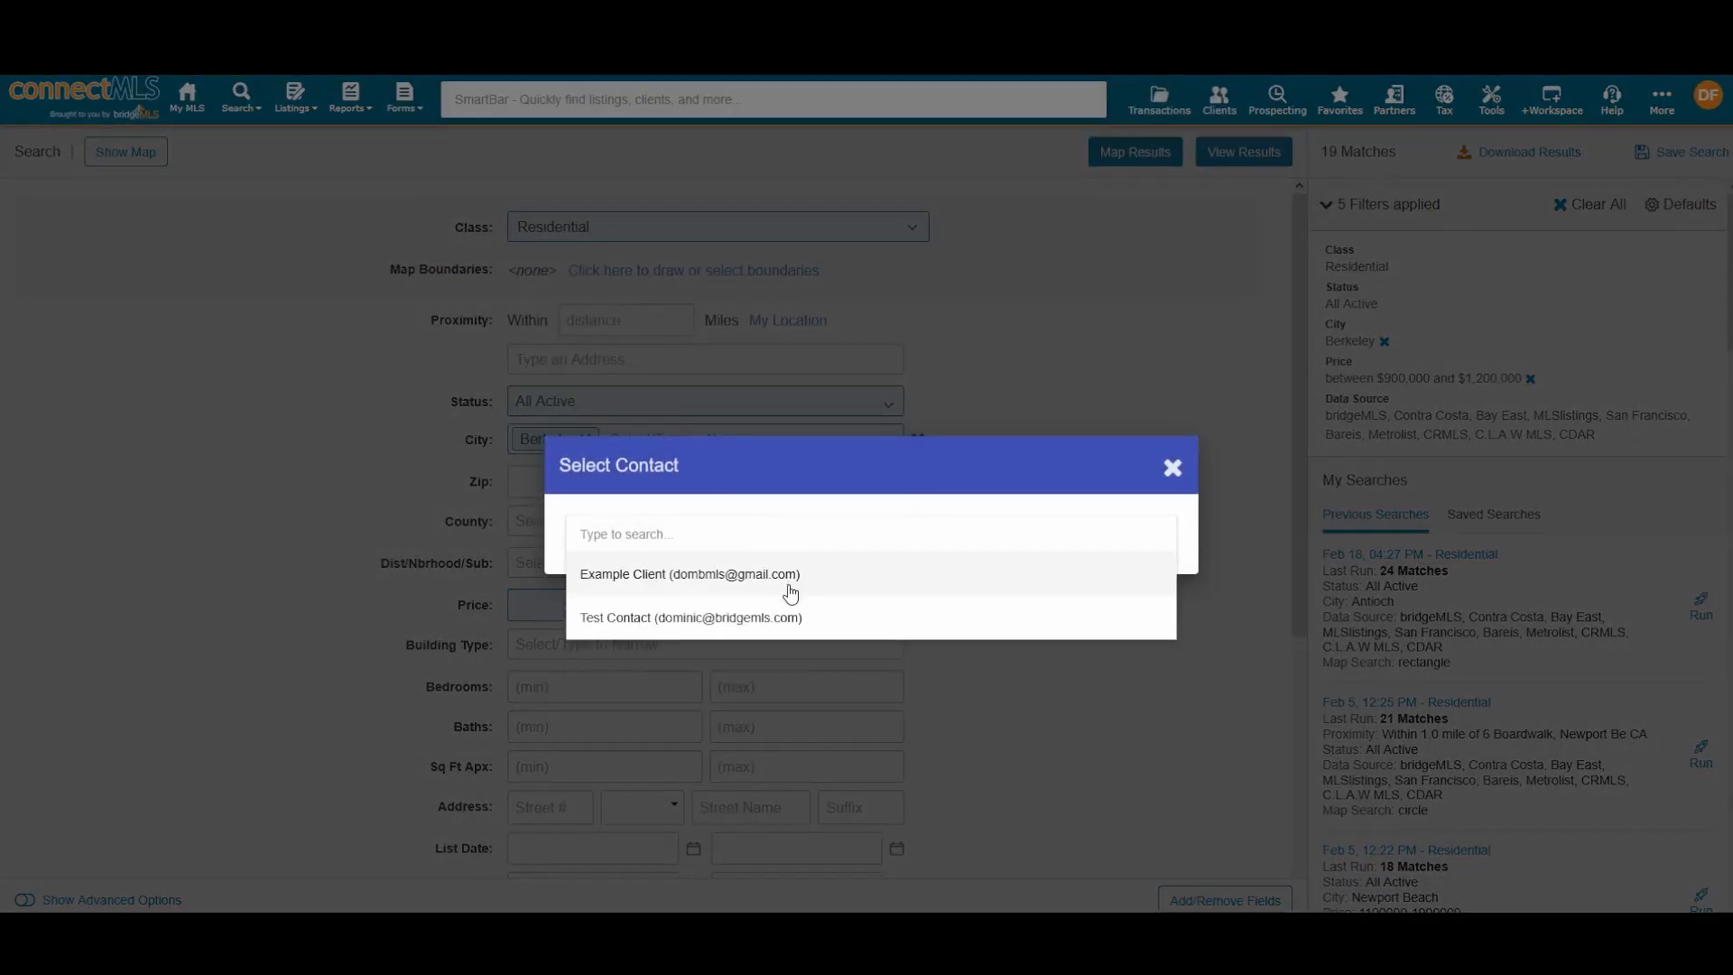
{"action": "left_click", "coordinate": [828, 577]}
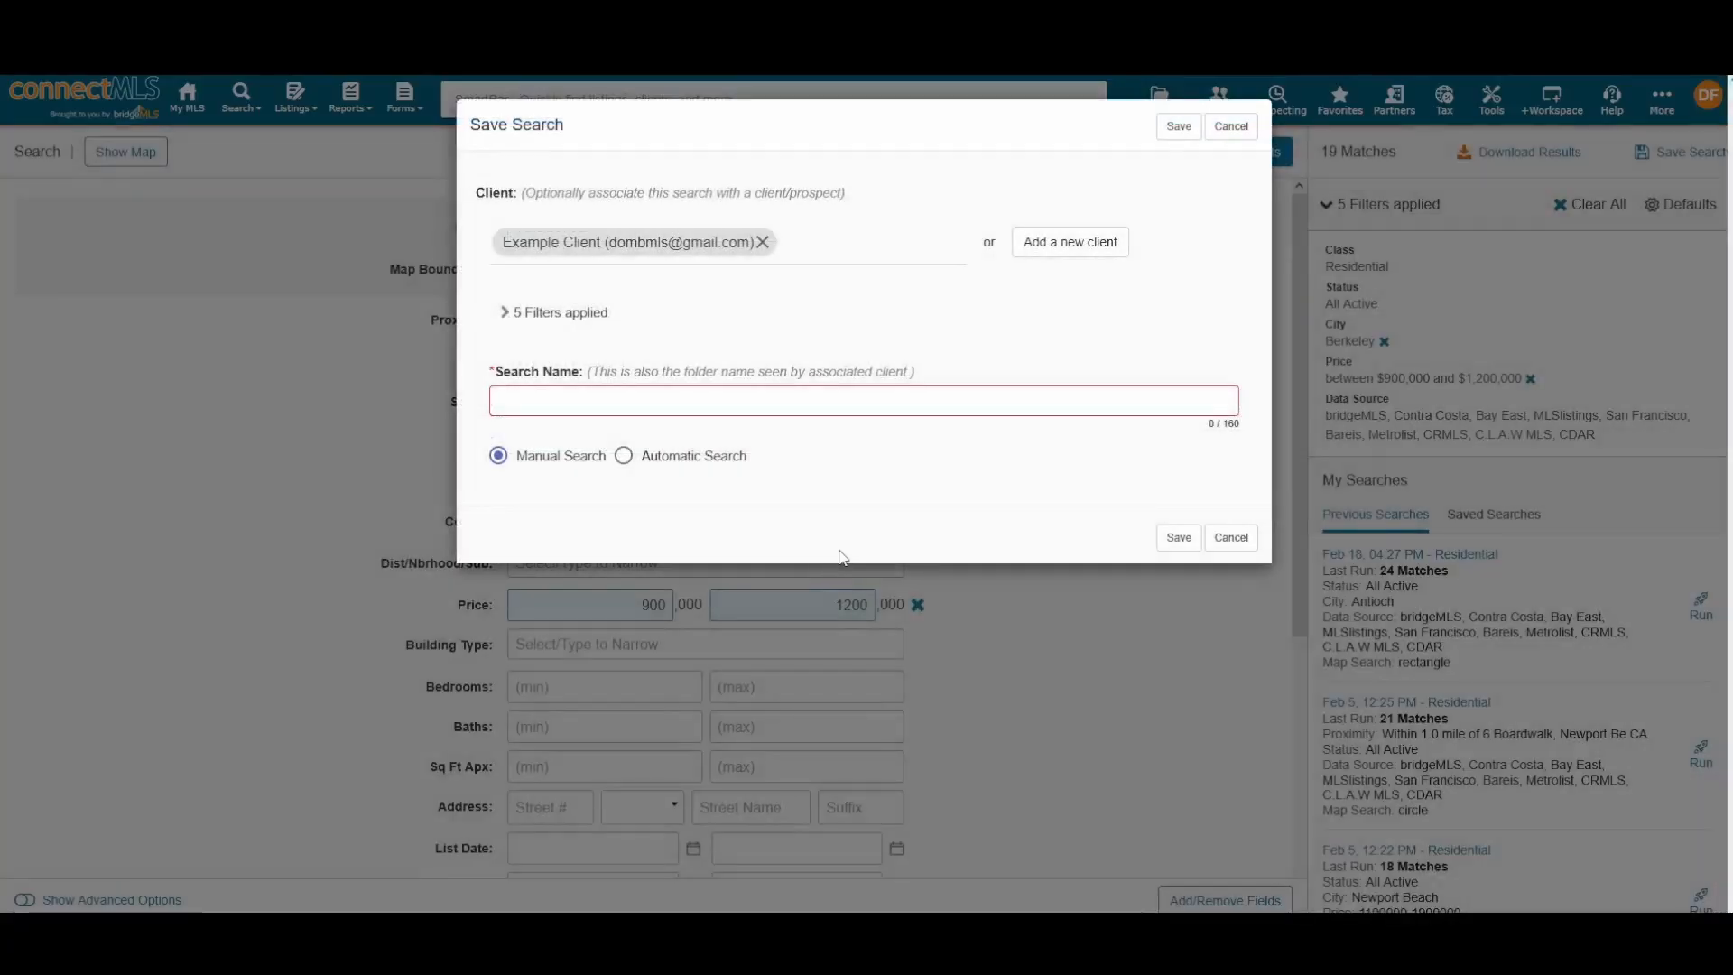
{"action": "left_click", "coordinate": [617, 401]}
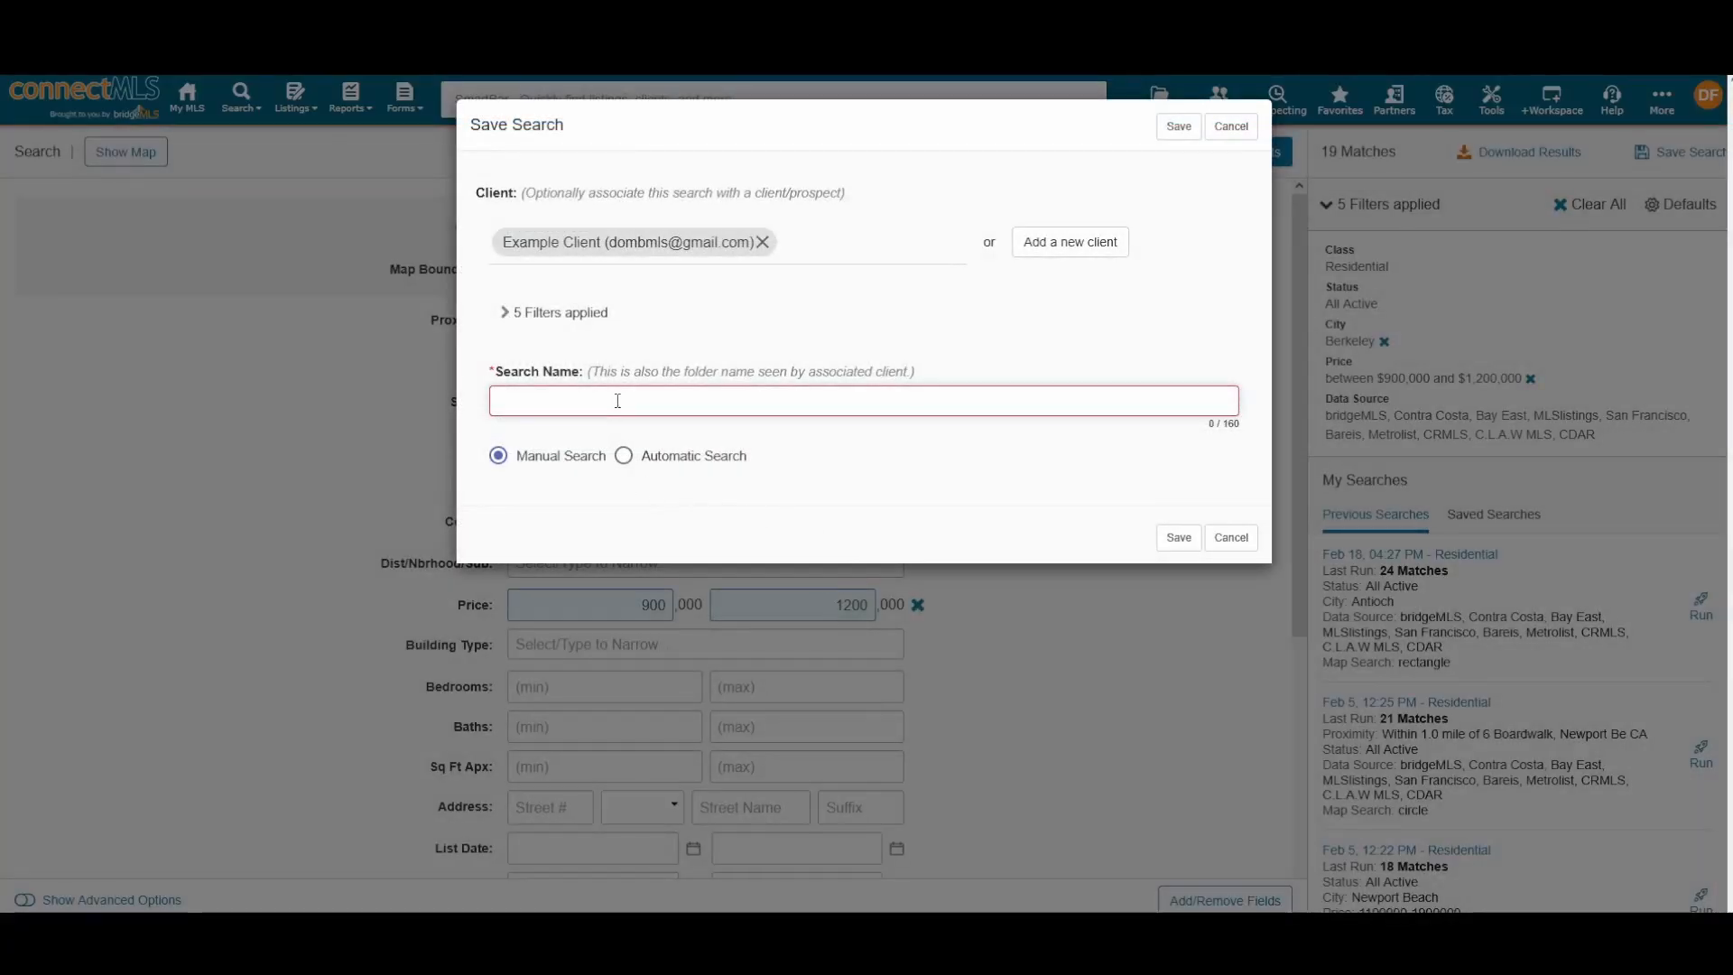
{"action": "type", "text": "Exampl"}
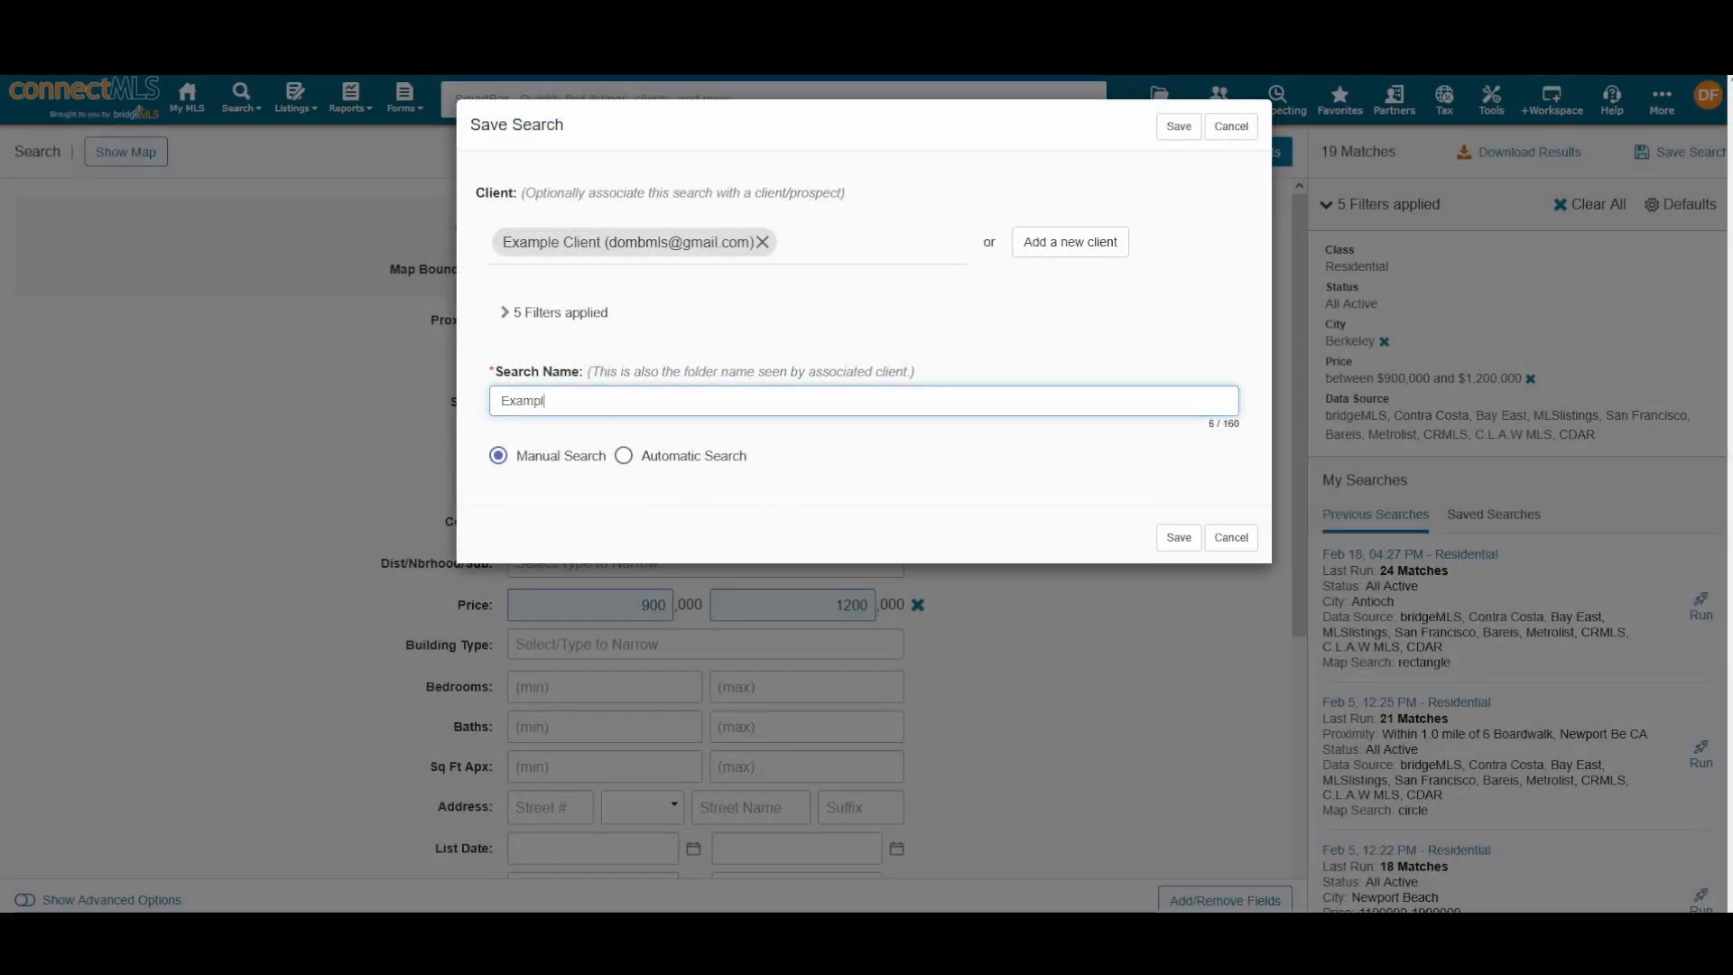
{"action": "type", "text": "e Search"}
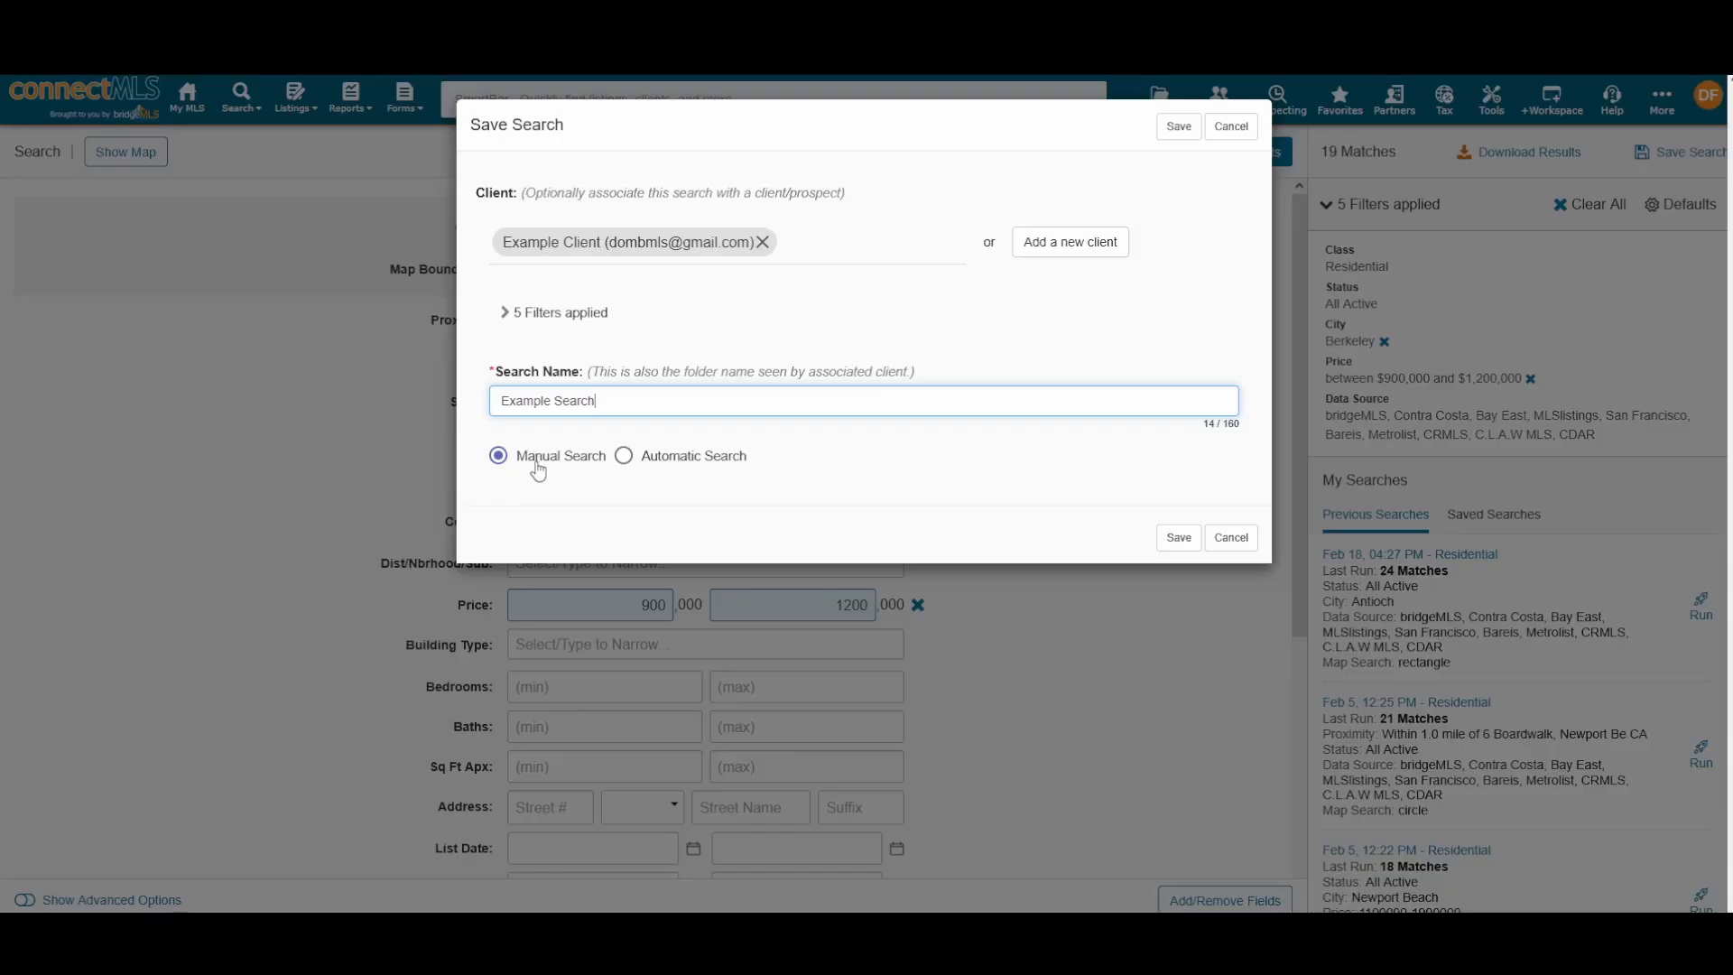
Step: Switch to Automatic Search and change its run time from 4 AM to 2 PM
{"action": "left_click", "coordinate": [635, 457]}
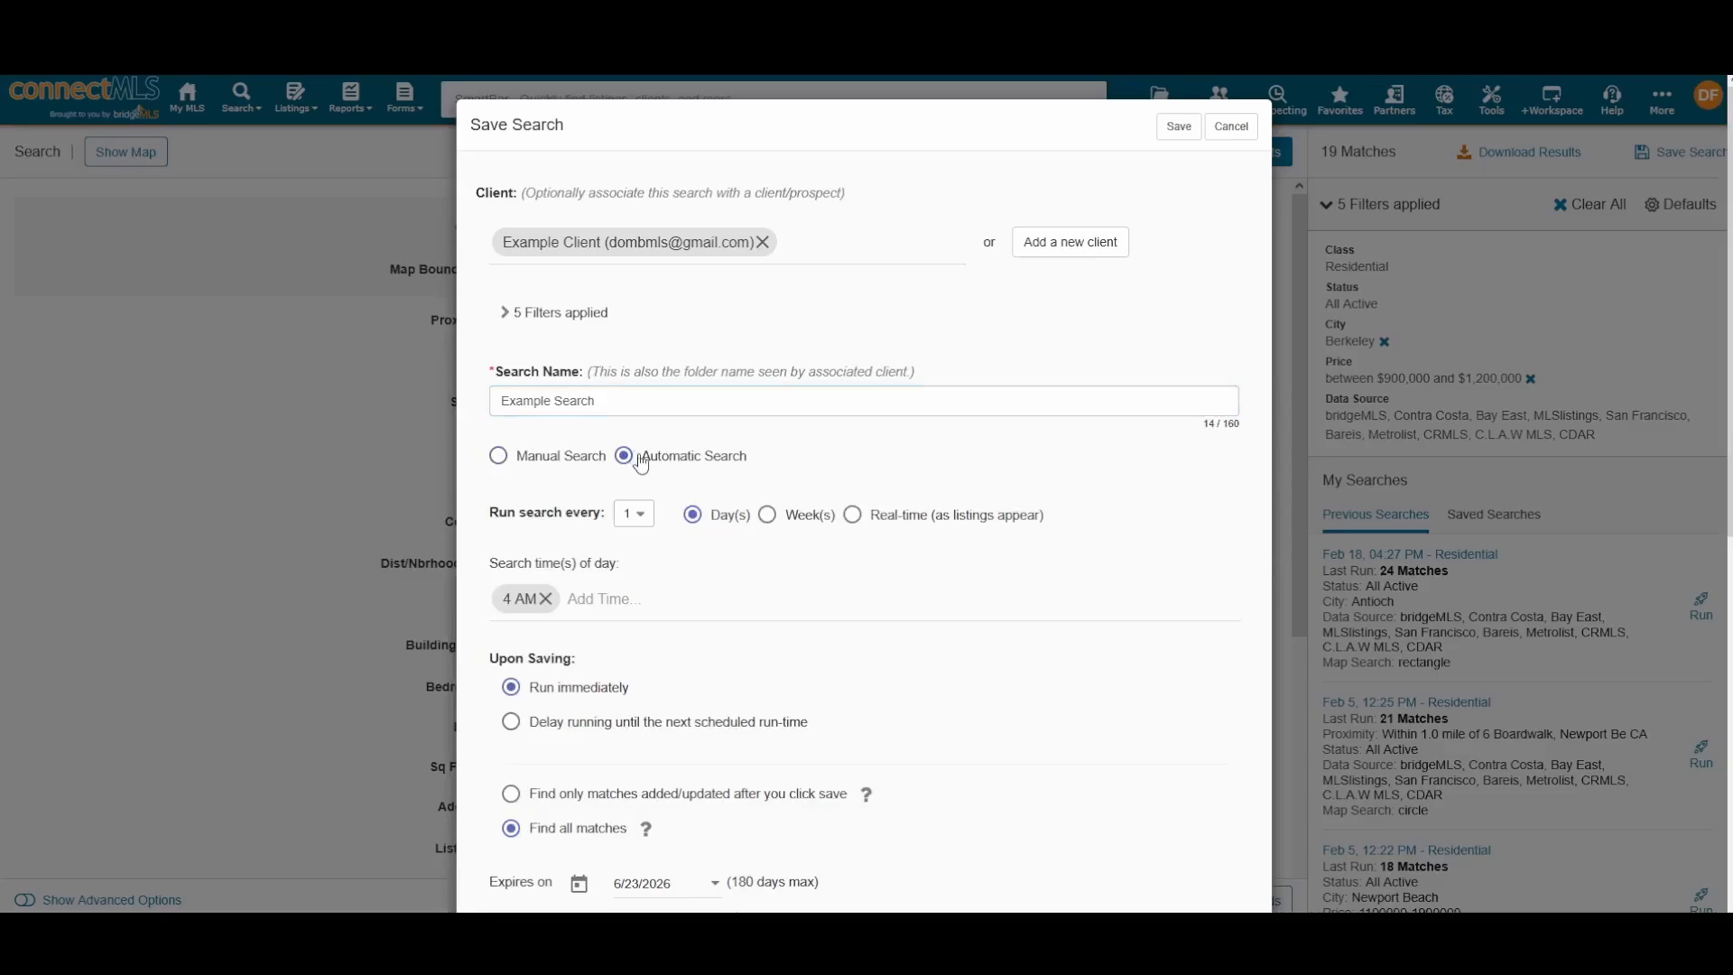
{"action": "scroll", "coordinate": [708, 462], "scroll_direction": "down", "scroll_amount": 3}
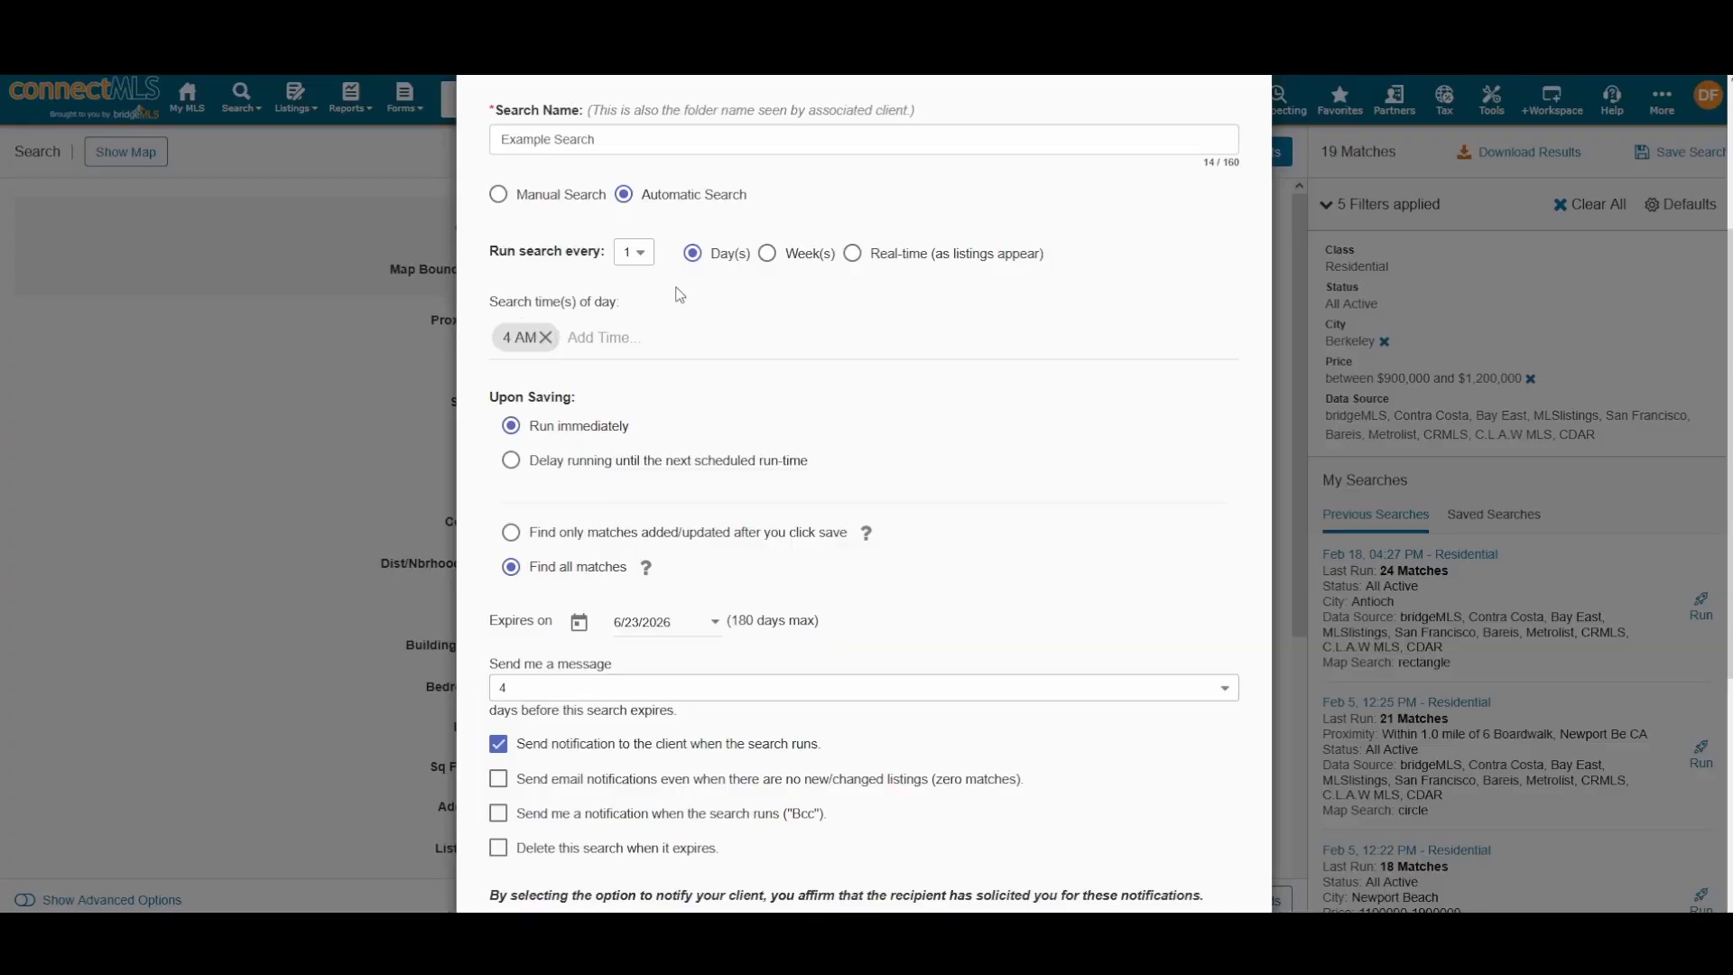
{"action": "left_click", "coordinate": [546, 337]}
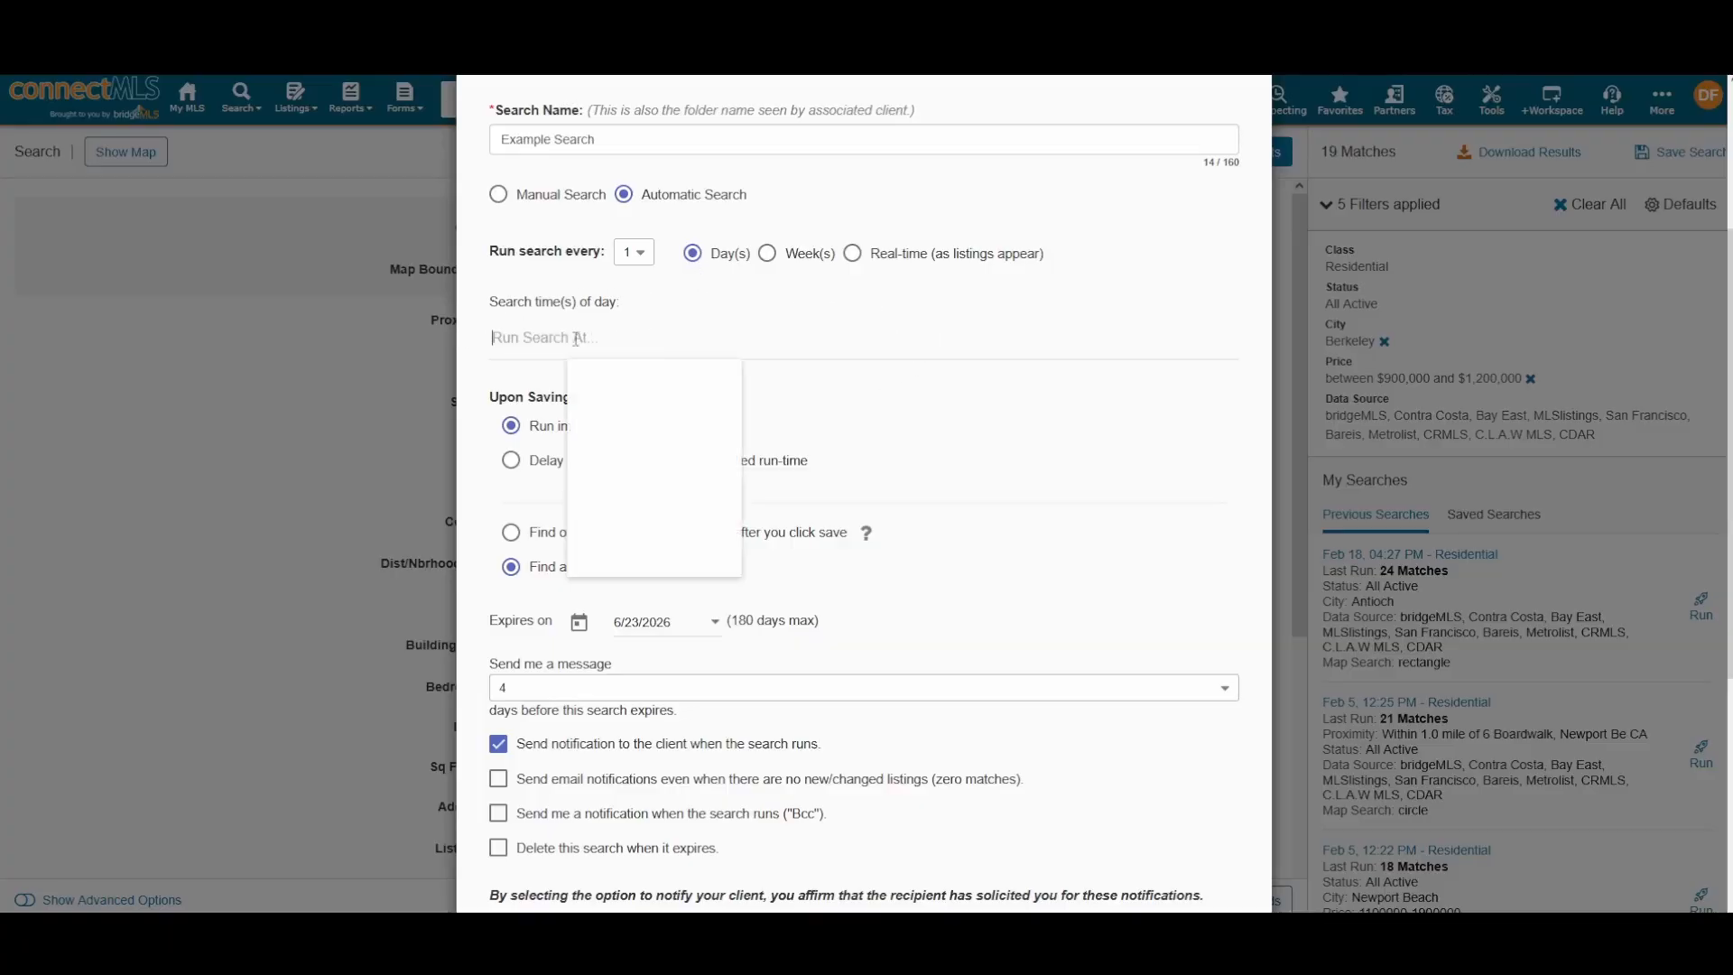
{"action": "scroll", "coordinate": [604, 415], "scroll_direction": "down", "scroll_amount": 10}
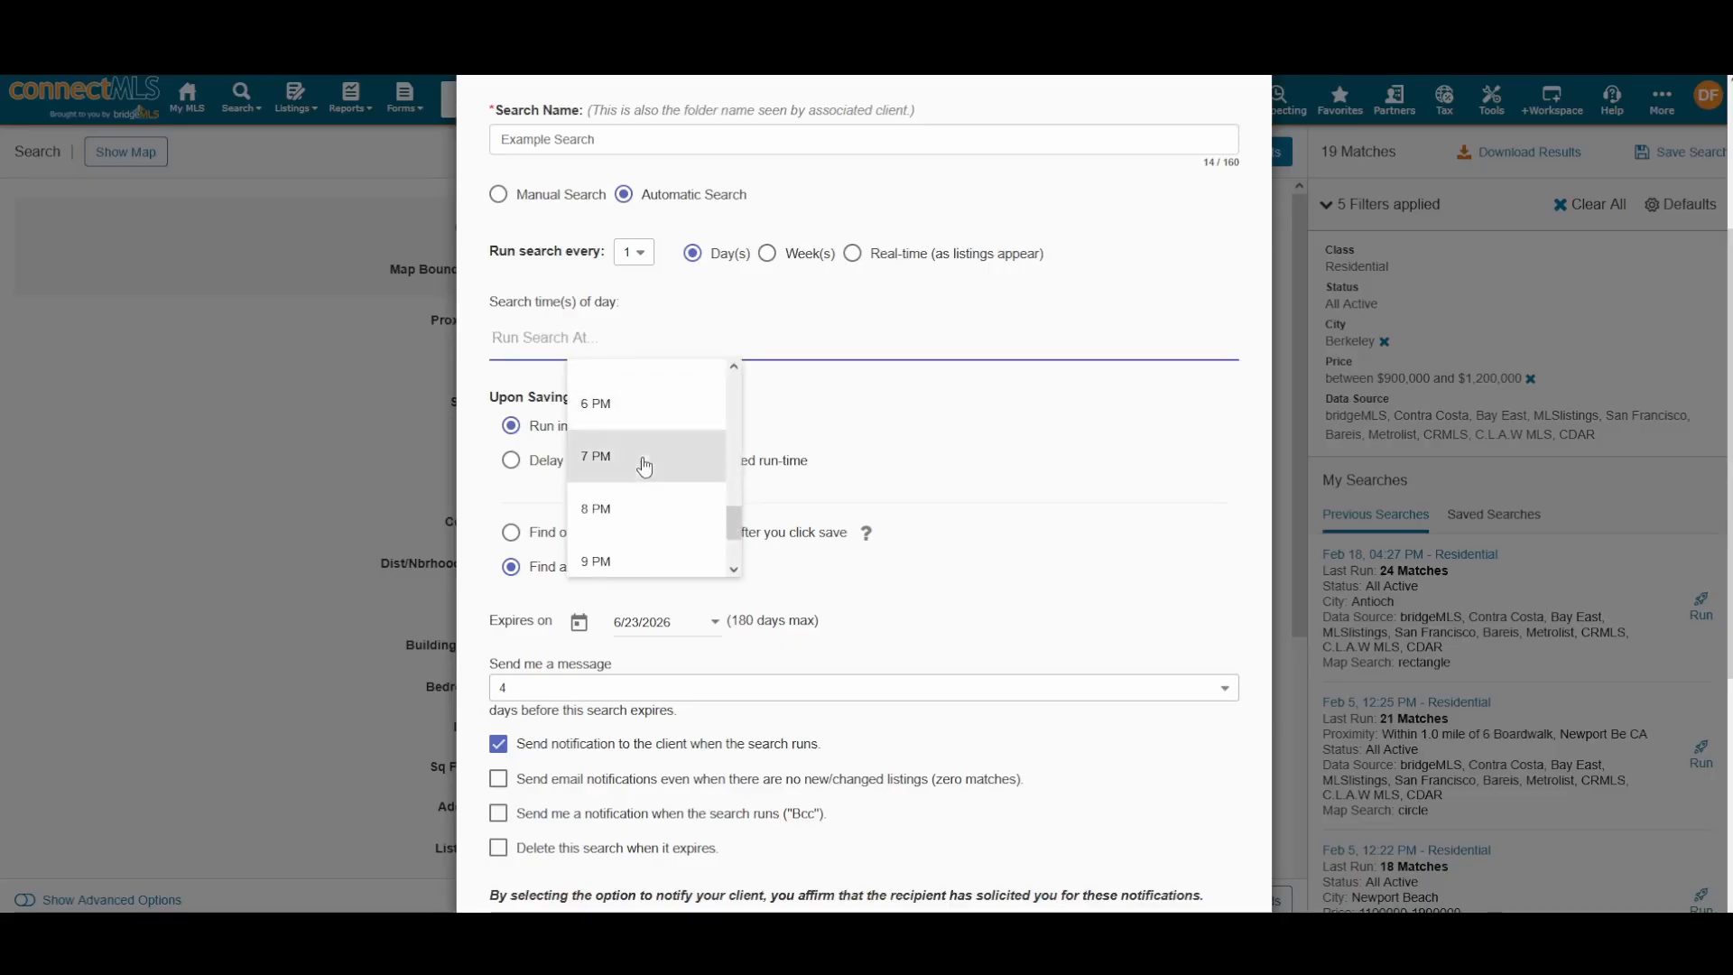
{"action": "left_click", "coordinate": [636, 455]}
{"action": "left_click", "coordinate": [903, 326]}
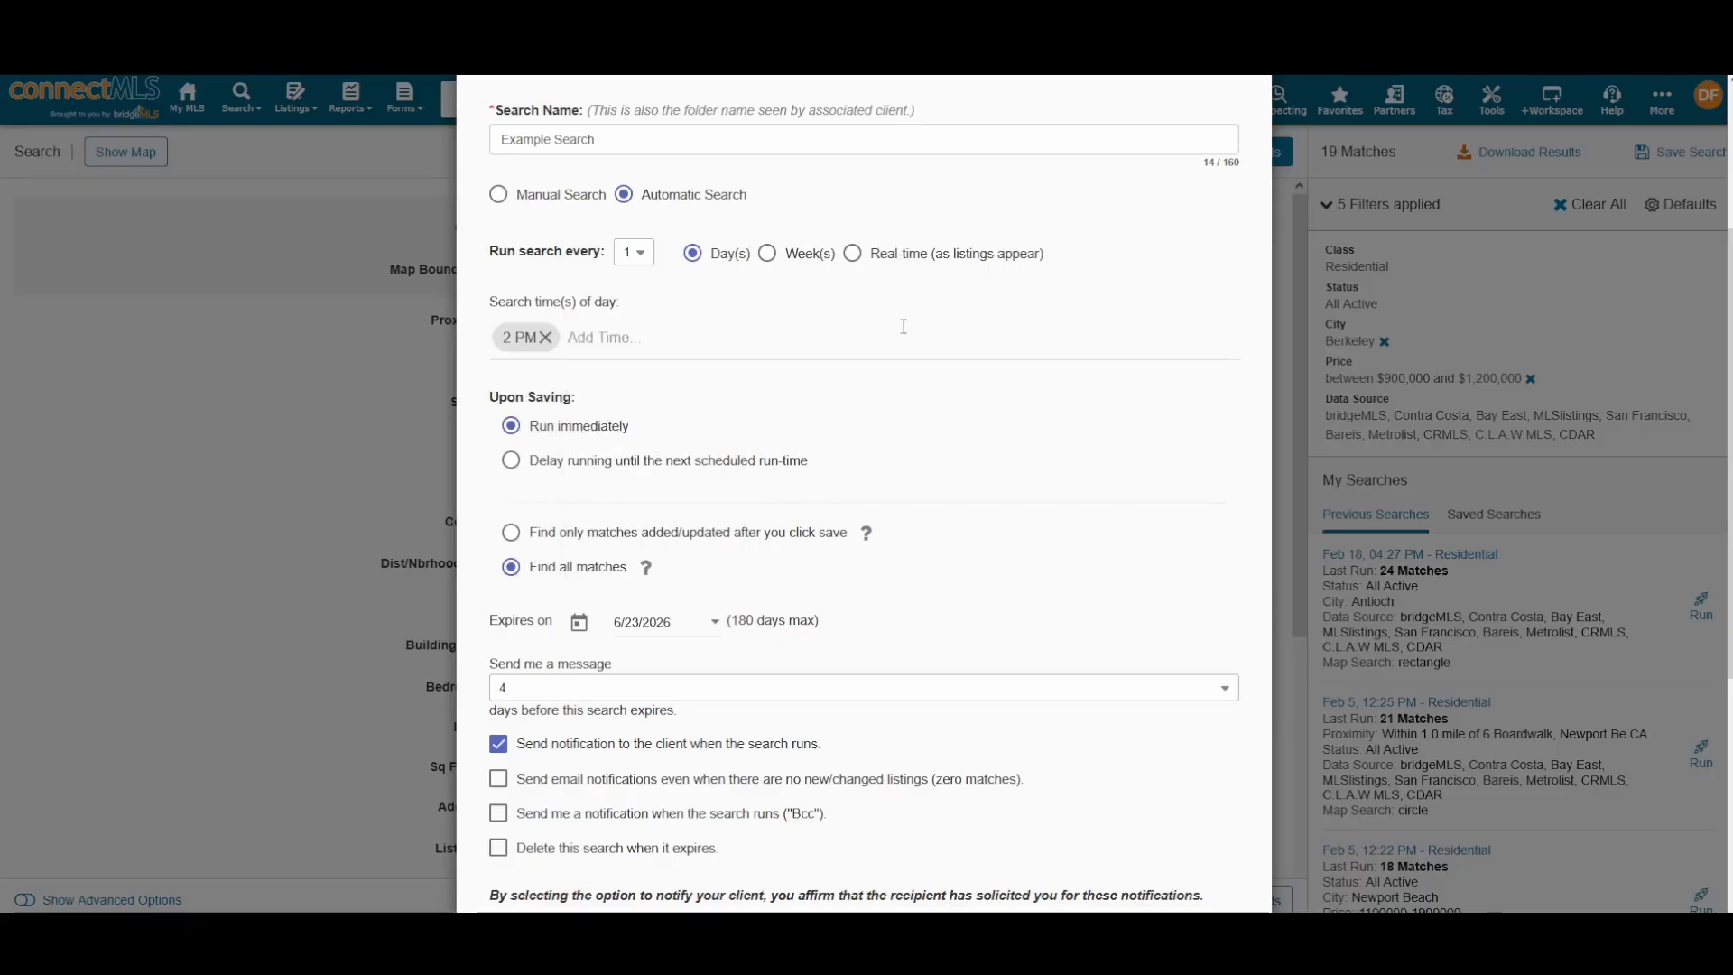
Step: Try every-2-days and weekly Monday schedules, then settle on Real-time as listings appear
{"action": "left_click", "coordinate": [633, 253]}
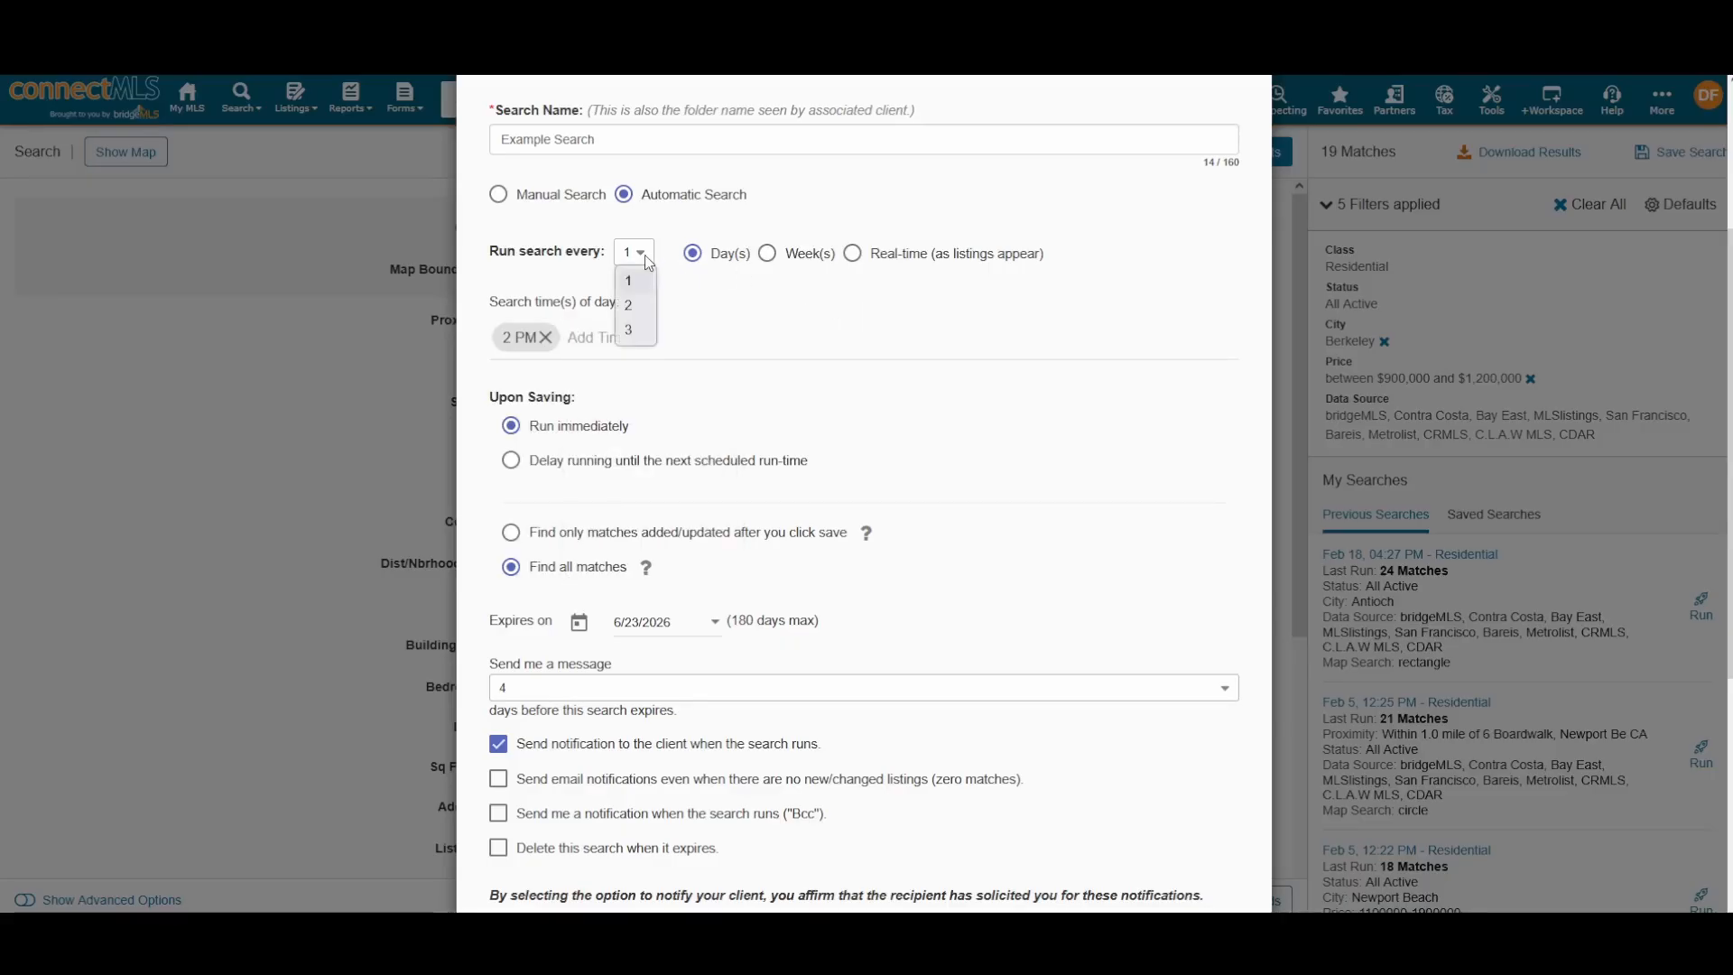
{"action": "left_click", "coordinate": [643, 300]}
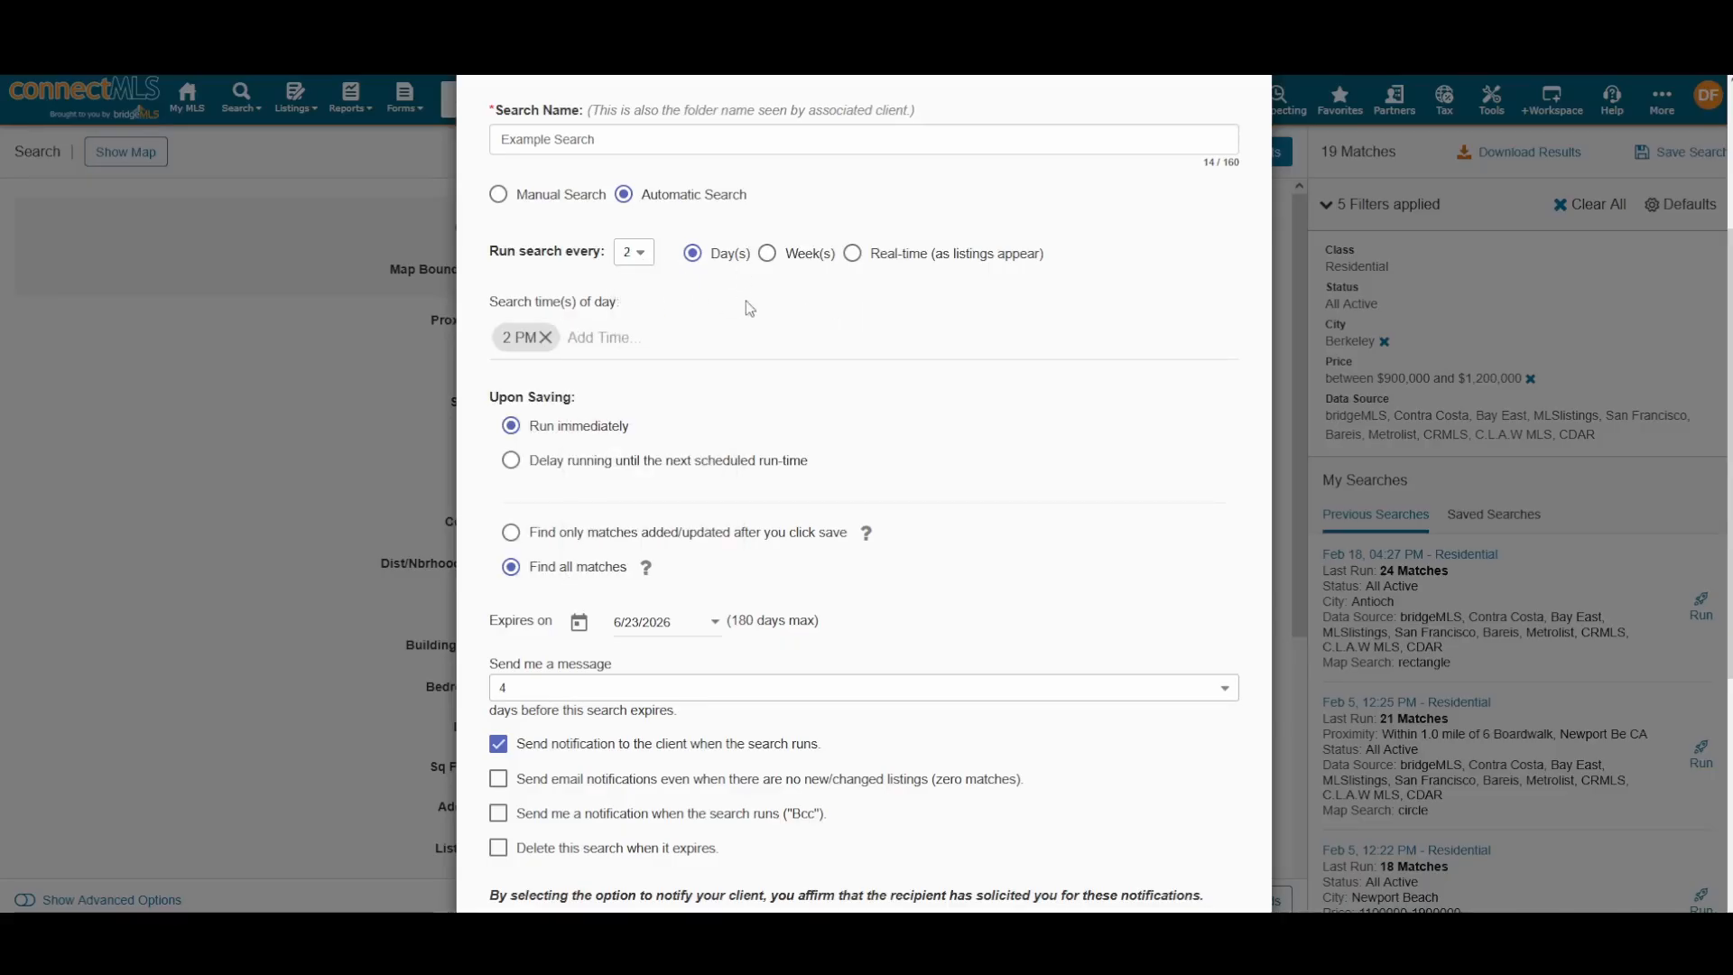
{"action": "left_click", "coordinate": [768, 253]}
{"action": "left_click", "coordinate": [634, 252]}
{"action": "left_click", "coordinate": [632, 271]}
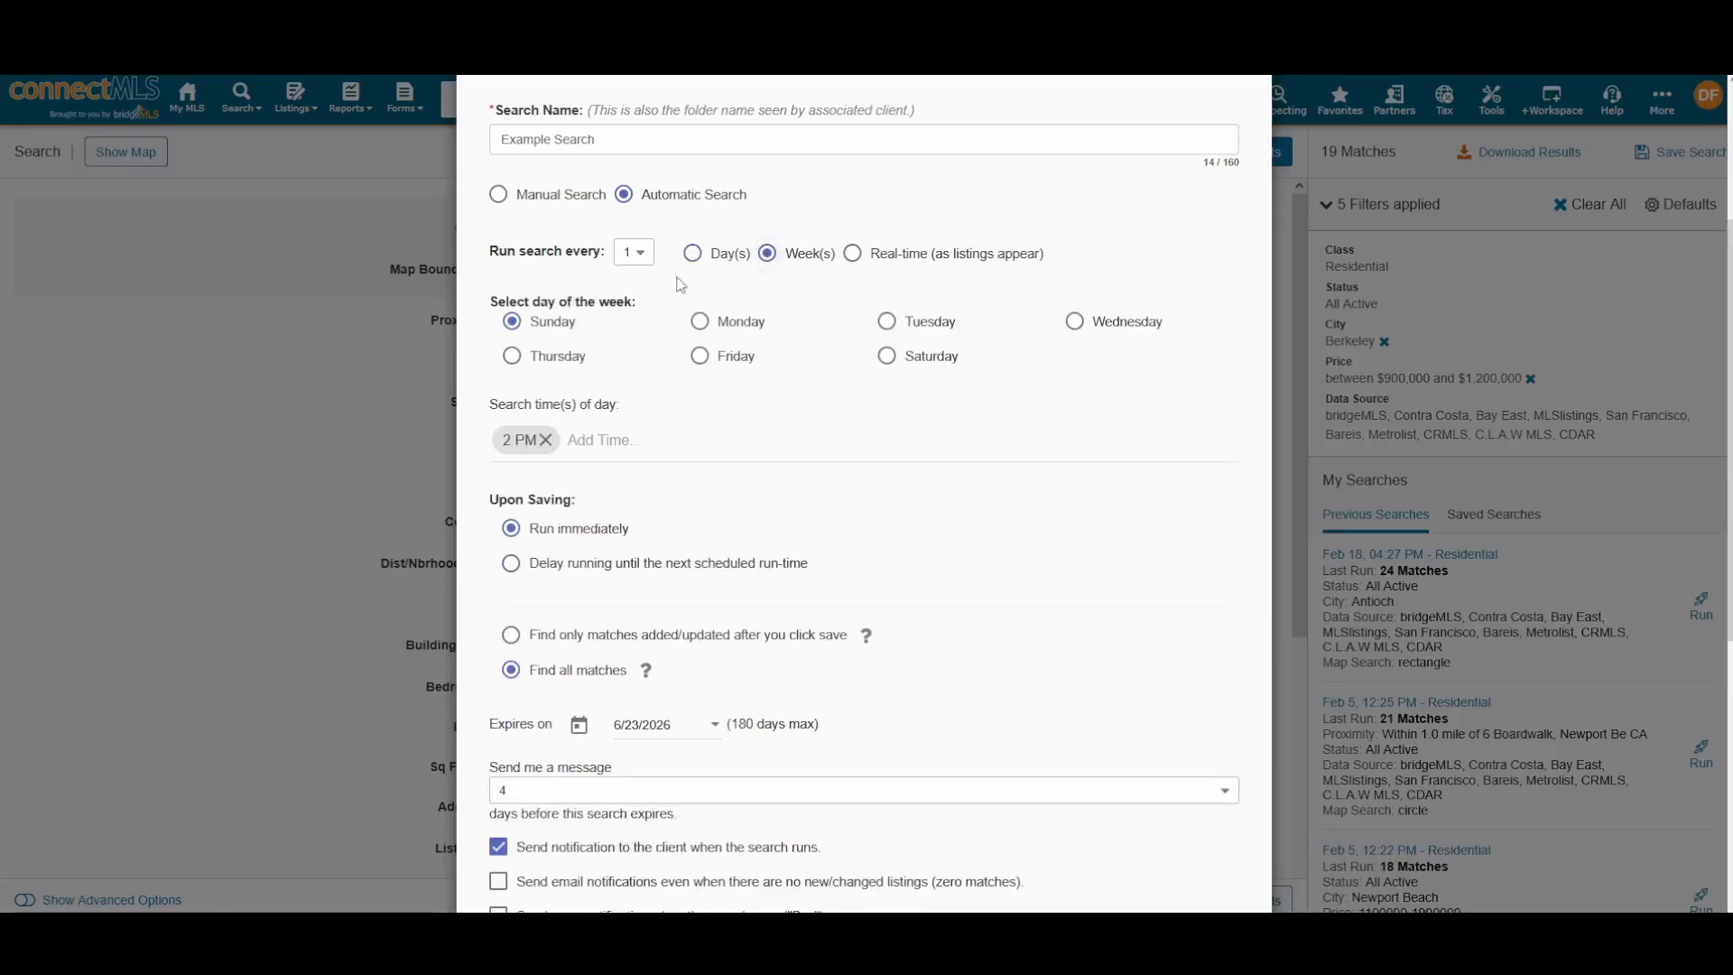
{"action": "left_click", "coordinate": [699, 324]}
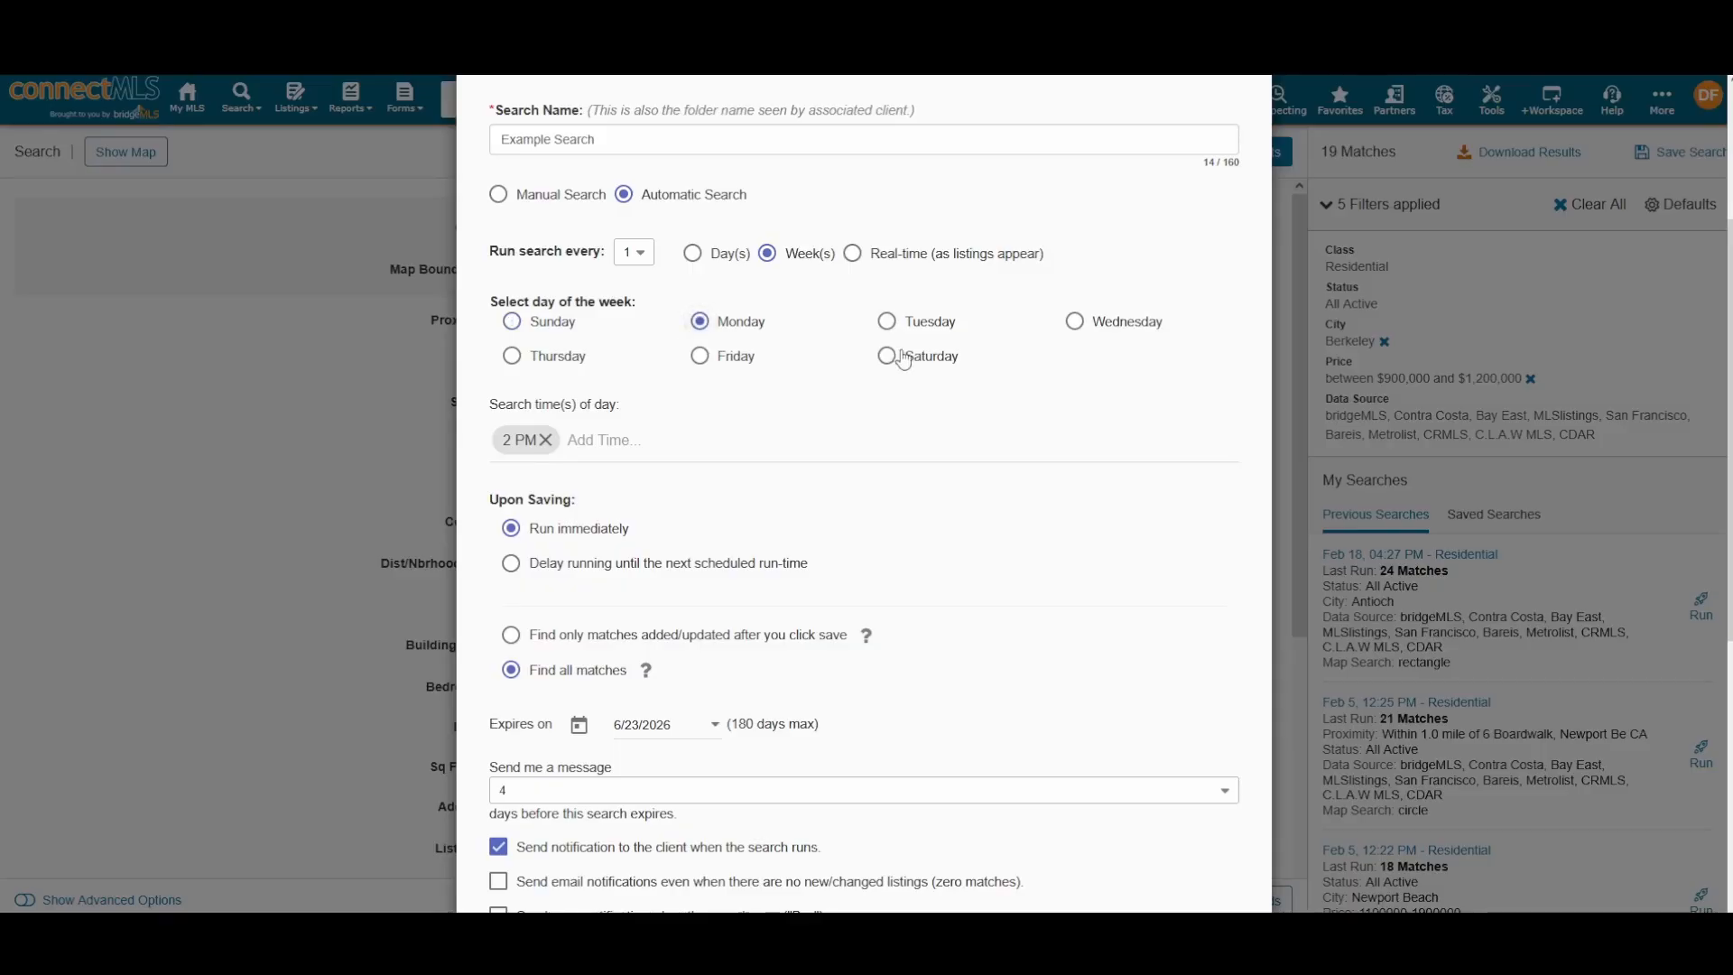
{"action": "left_click", "coordinate": [886, 322]}
{"action": "left_click", "coordinate": [699, 327]}
{"action": "left_click", "coordinate": [853, 255]}
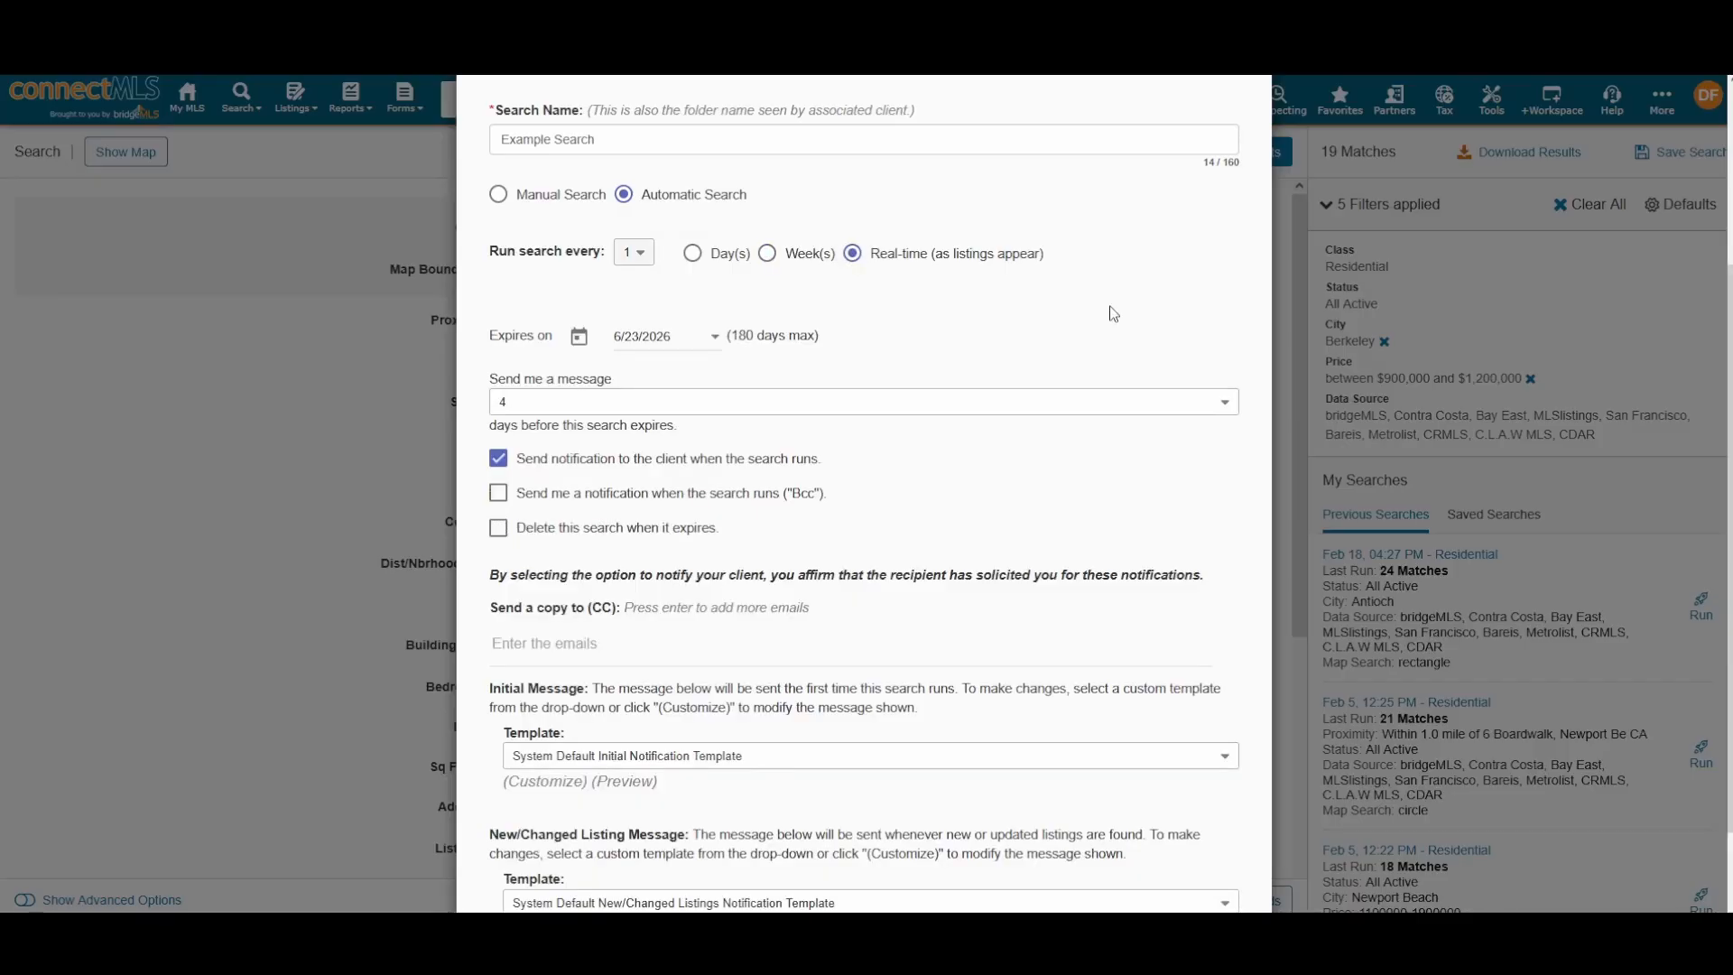
Step: Preview the new/changed listings and initial notification message templates
{"action": "scroll", "coordinate": [932, 375], "scroll_direction": "down", "scroll_amount": 2}
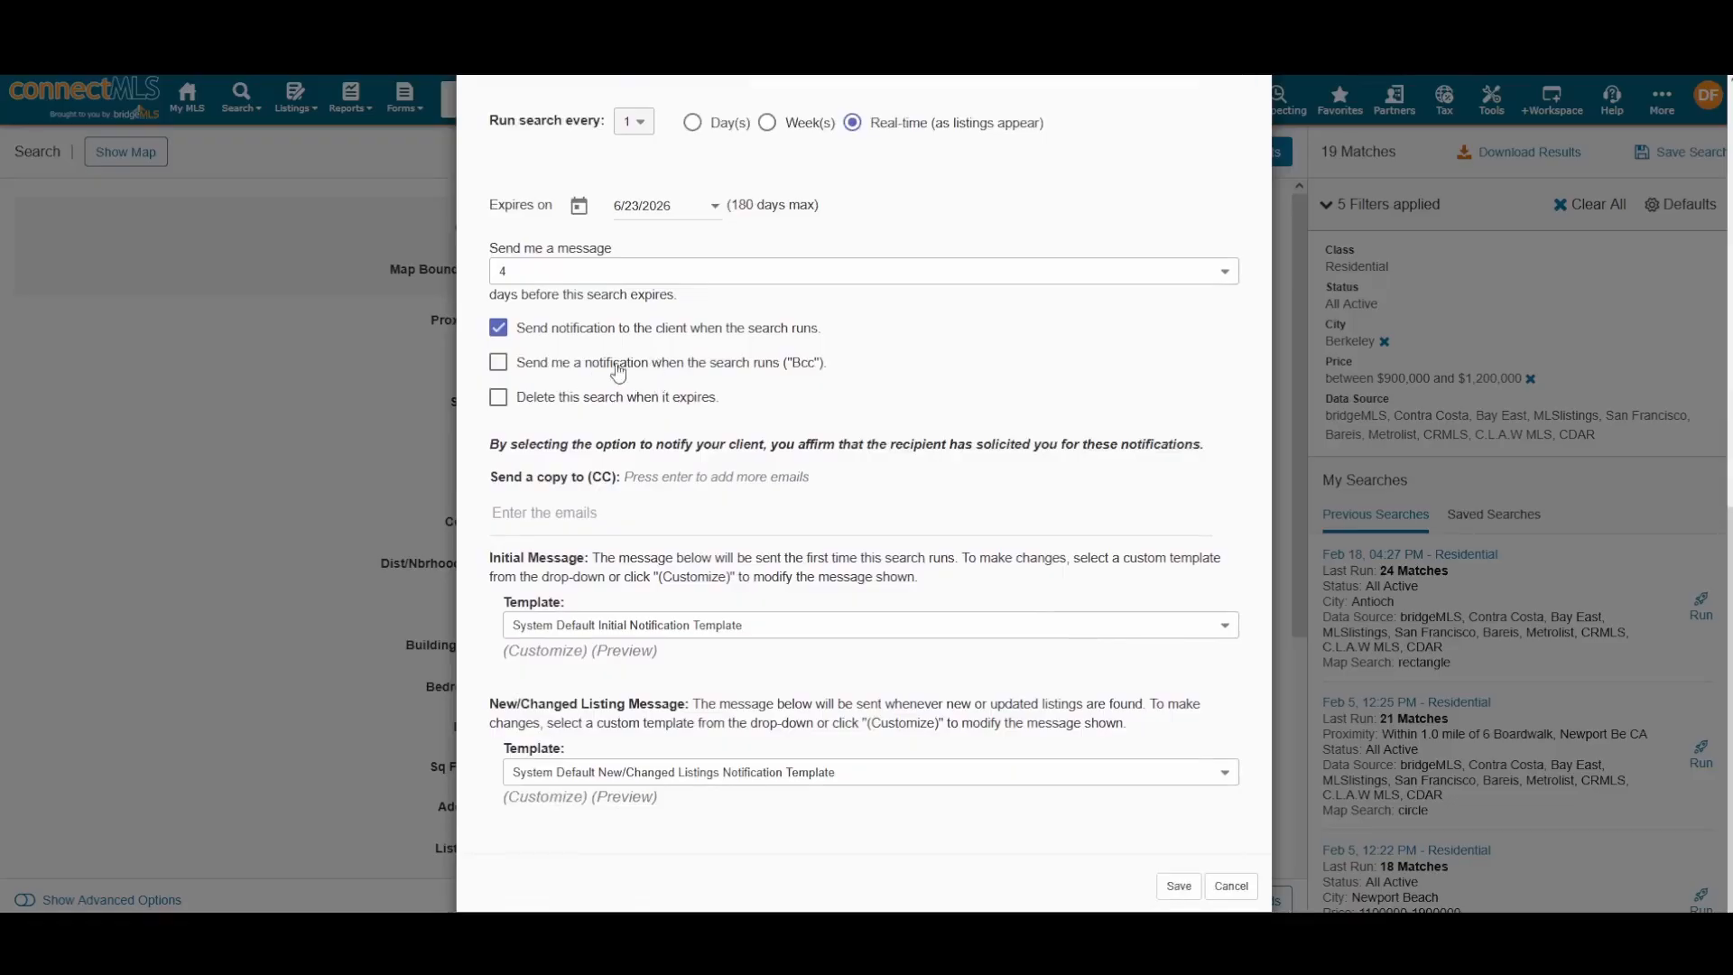
{"action": "scroll", "coordinate": [661, 397], "scroll_direction": "down", "scroll_amount": 1}
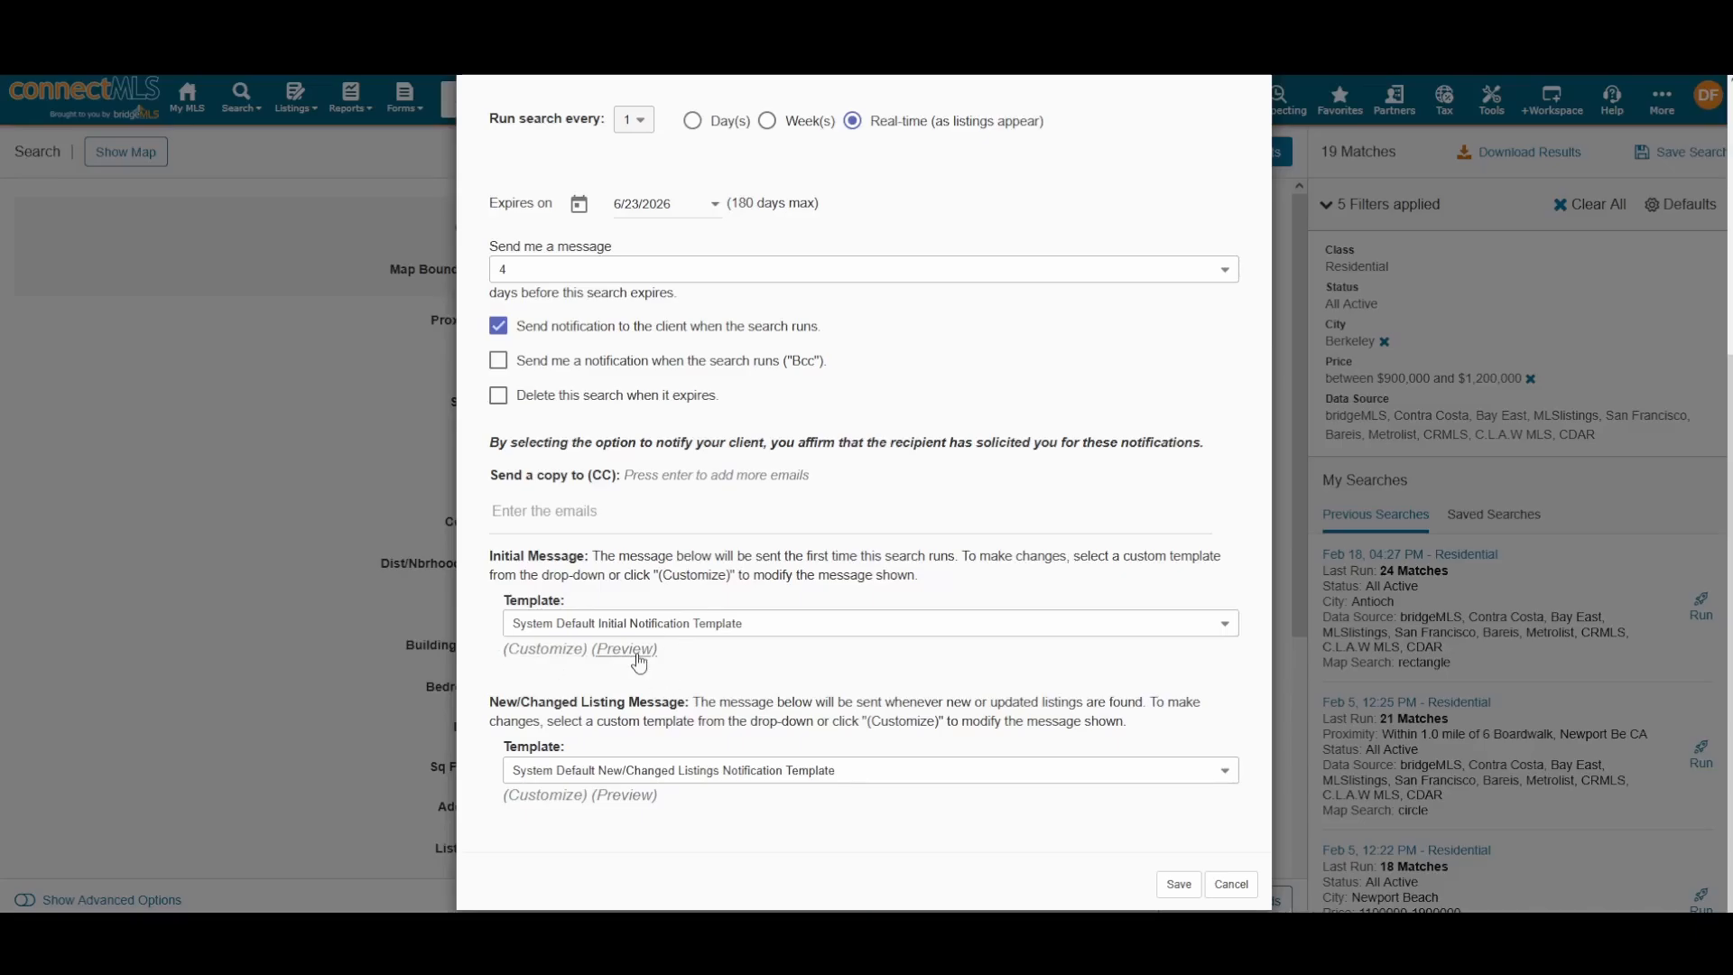
{"action": "left_click", "coordinate": [621, 796]}
{"action": "scroll", "coordinate": [652, 622], "scroll_direction": "down", "scroll_amount": 2}
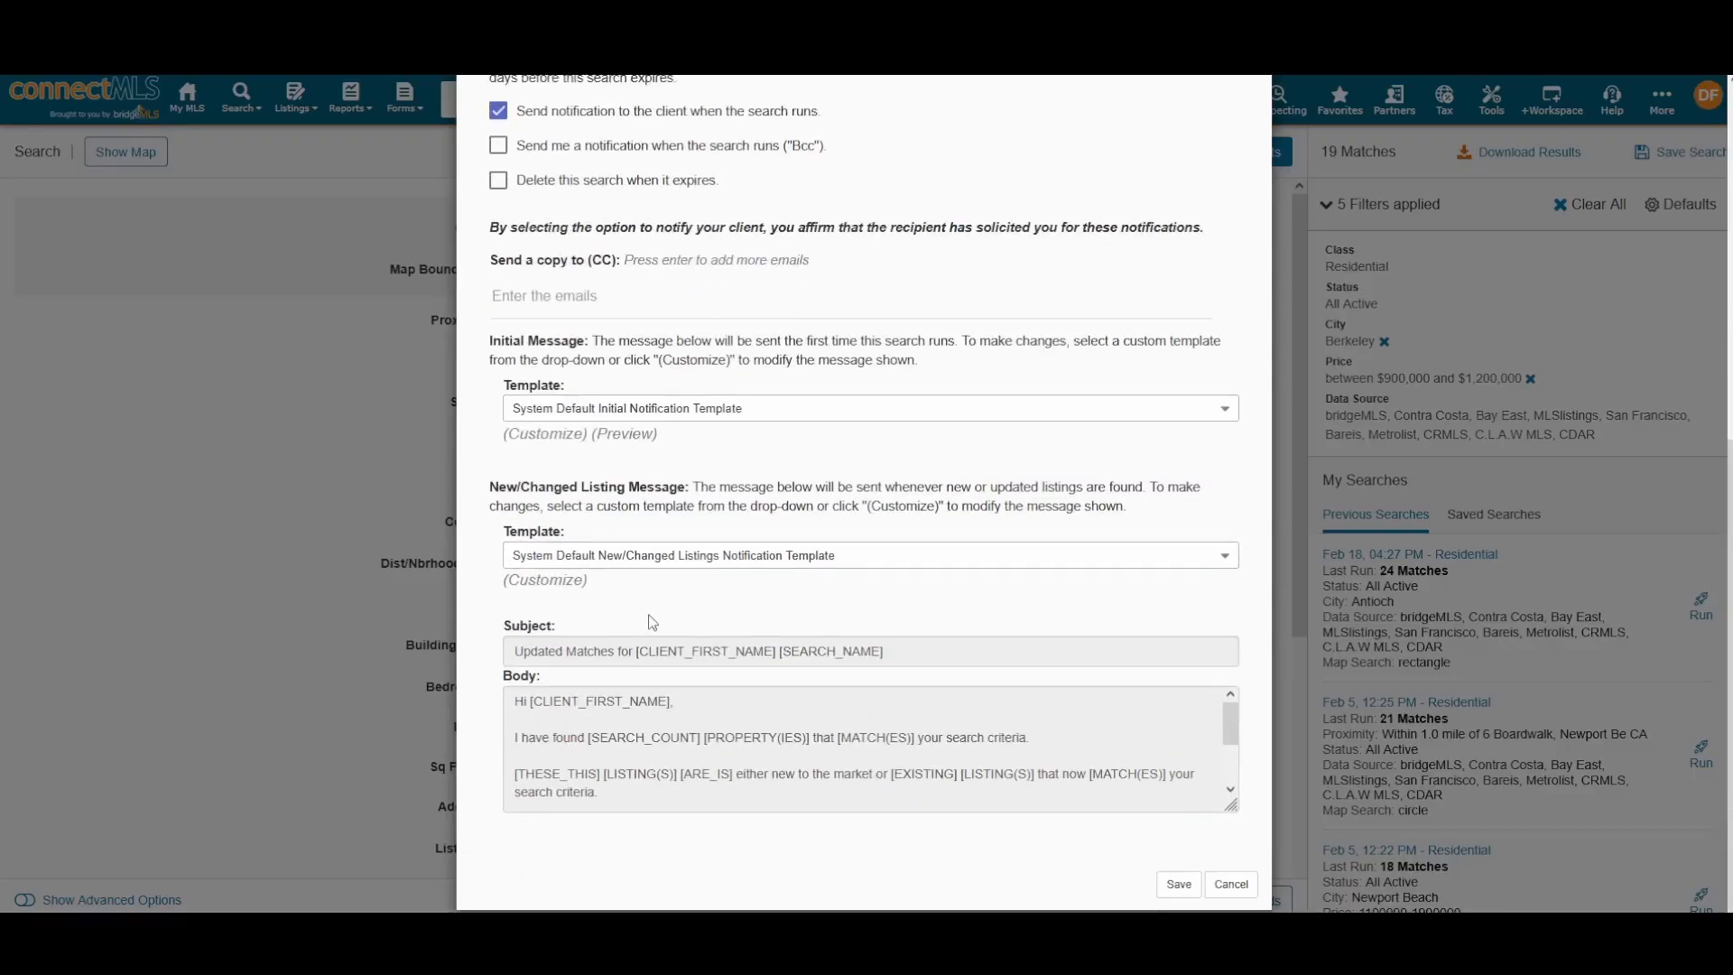
{"action": "left_click", "coordinate": [639, 440]}
Step: Save Example Search as an automatic search with default notification templates
{"action": "scroll", "coordinate": [735, 451], "scroll_direction": "down", "scroll_amount": 1}
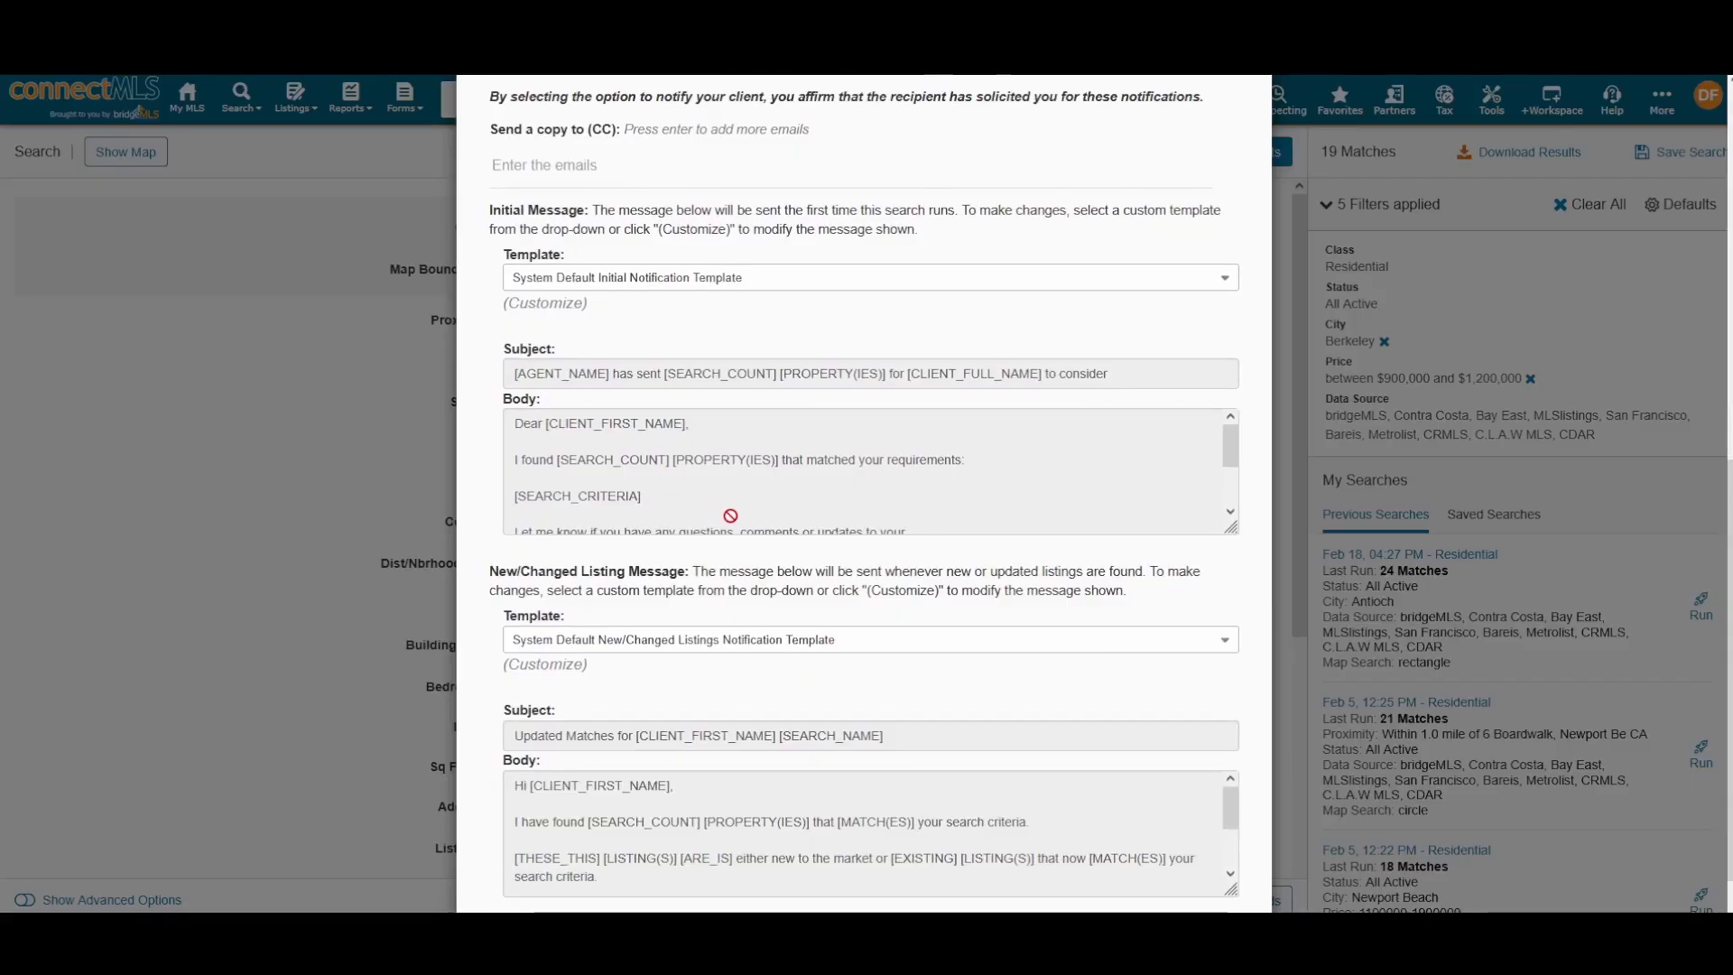
{"action": "scroll", "coordinate": [730, 516], "scroll_direction": "up", "scroll_amount": 1}
{"action": "scroll", "coordinate": [870, 514], "scroll_direction": "down", "scroll_amount": 1}
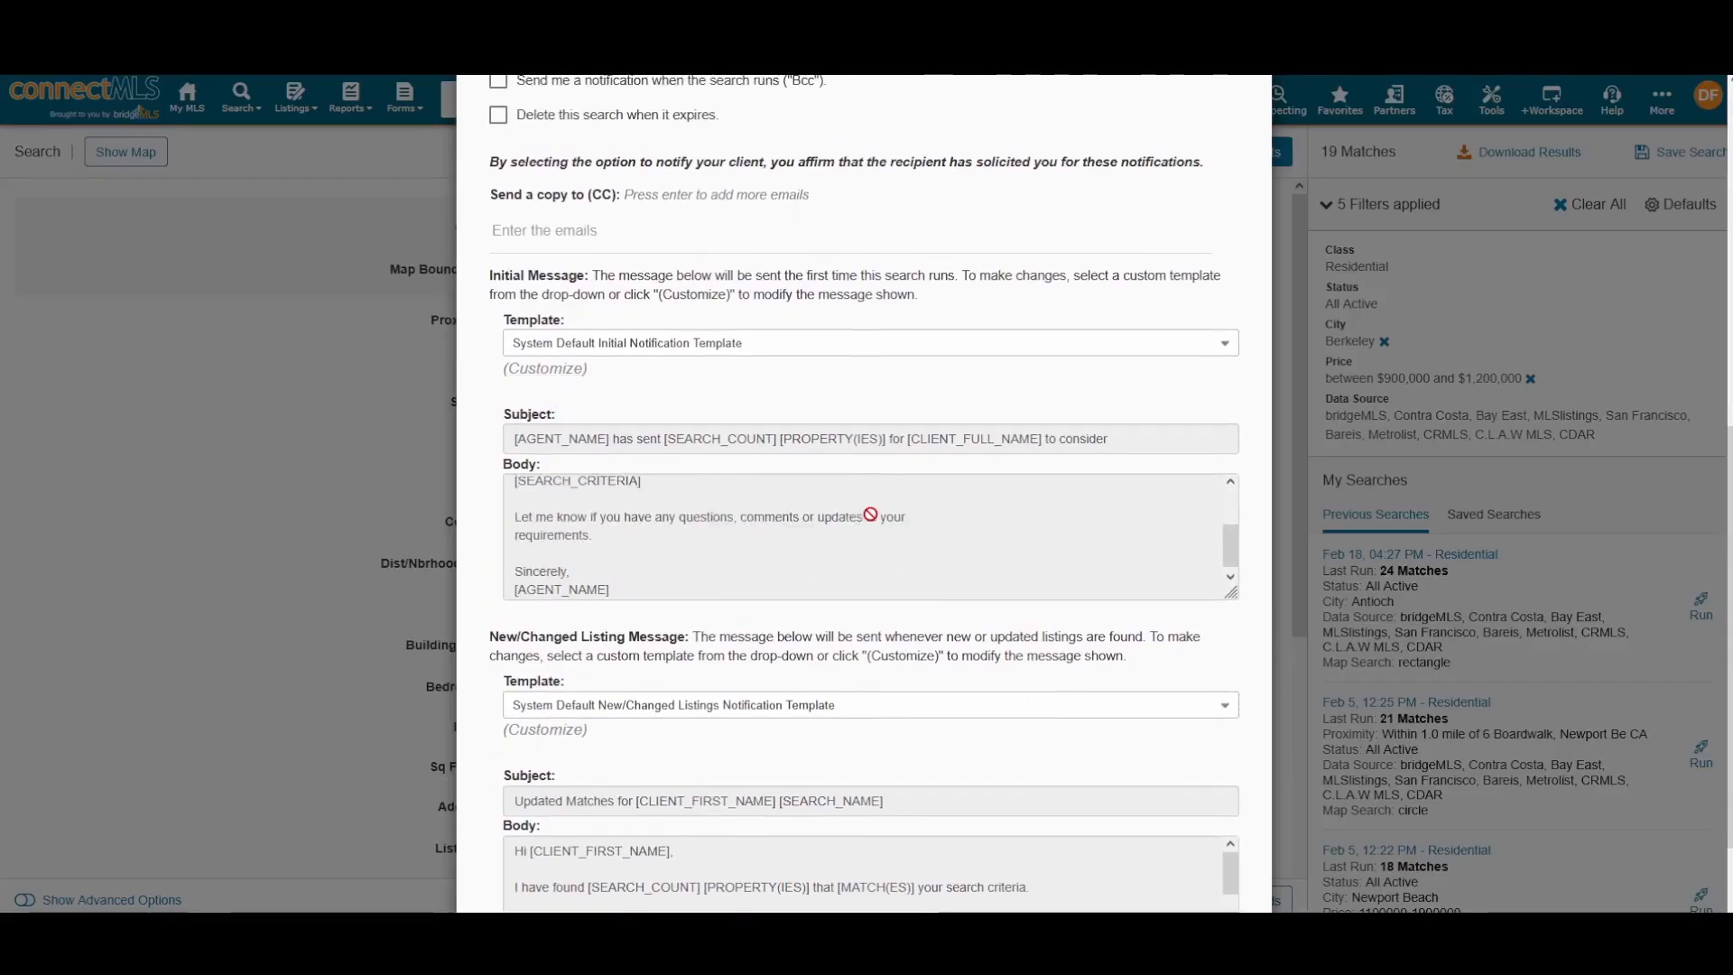
{"action": "scroll", "coordinate": [968, 636], "scroll_direction": "down", "scroll_amount": 2}
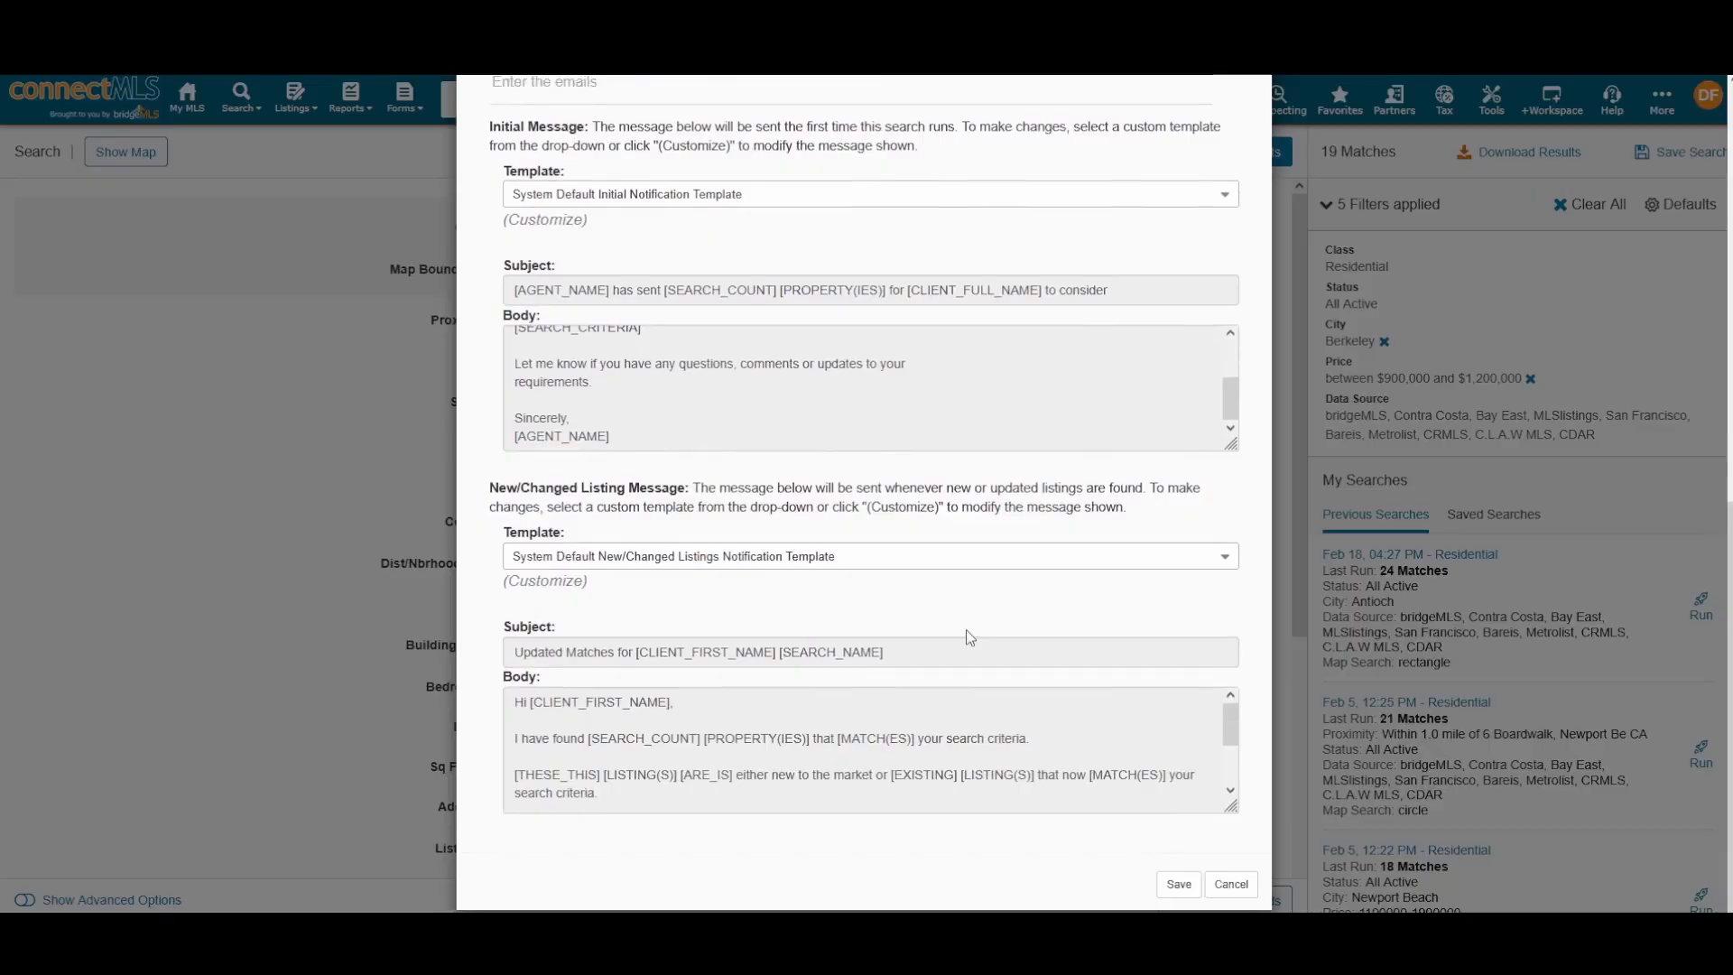
{"action": "right_click", "coordinate": [965, 630]}
{"action": "left_click", "coordinate": [923, 625]}
{"action": "scroll", "coordinate": [1085, 631], "scroll_direction": "up", "scroll_amount": 10}
{"action": "left_click", "coordinate": [1179, 126]}
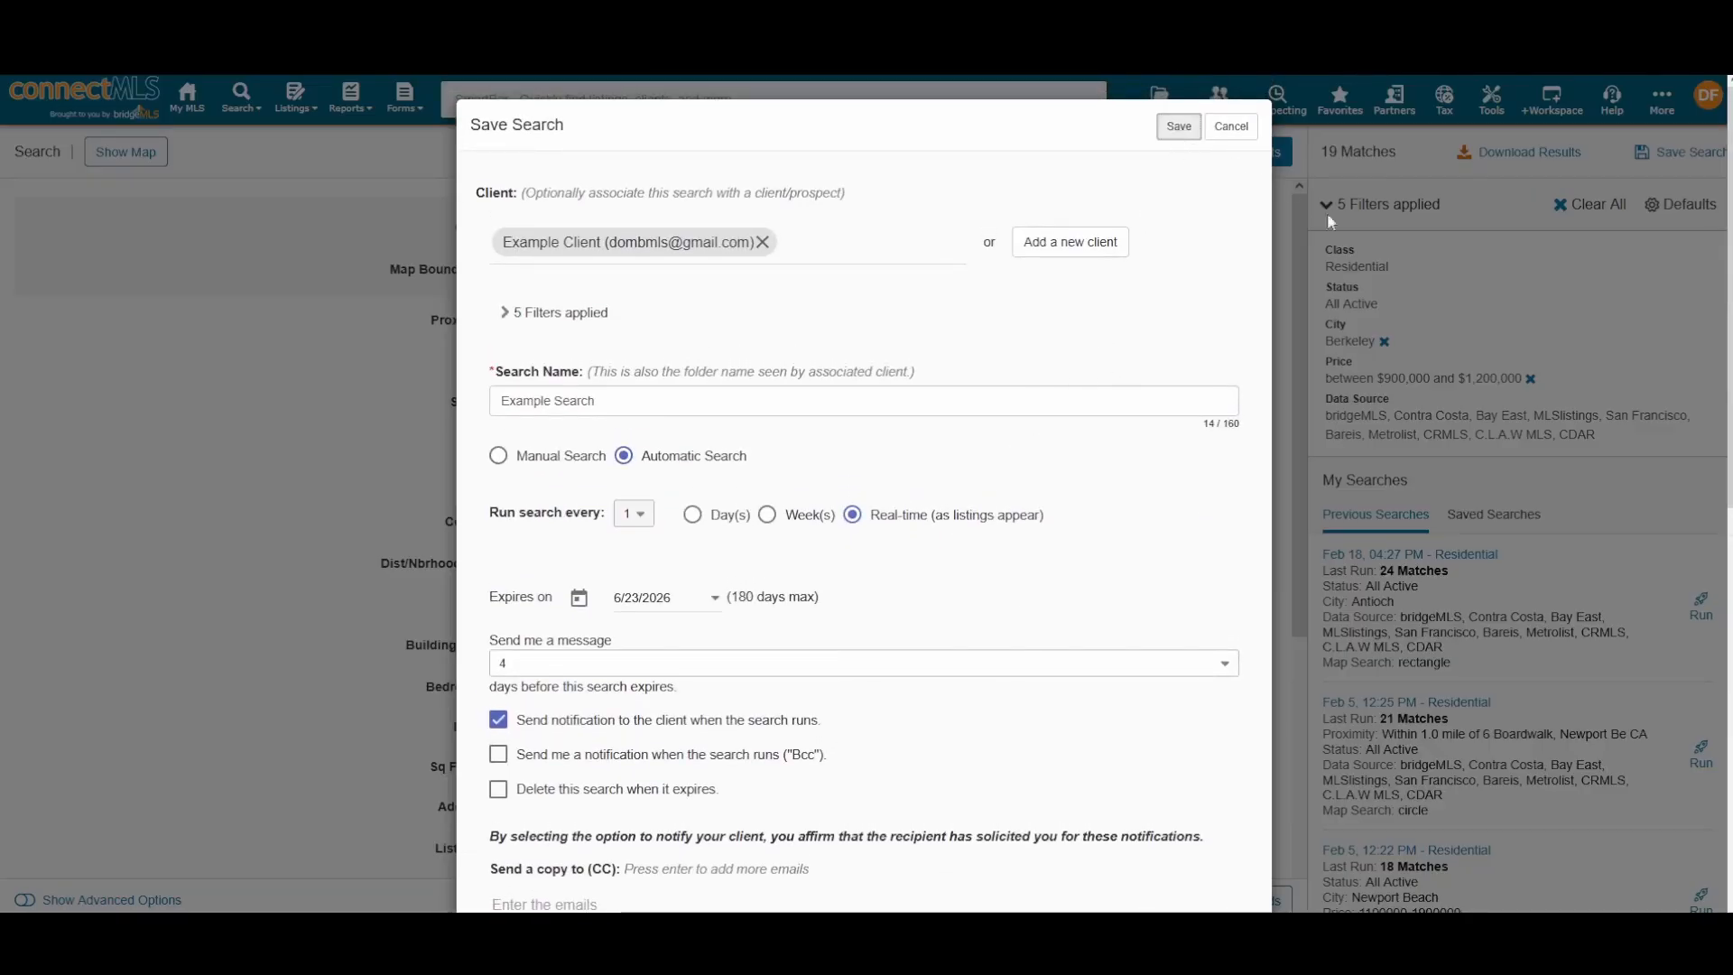
{"action": "left_click", "coordinate": [1241, 126]}
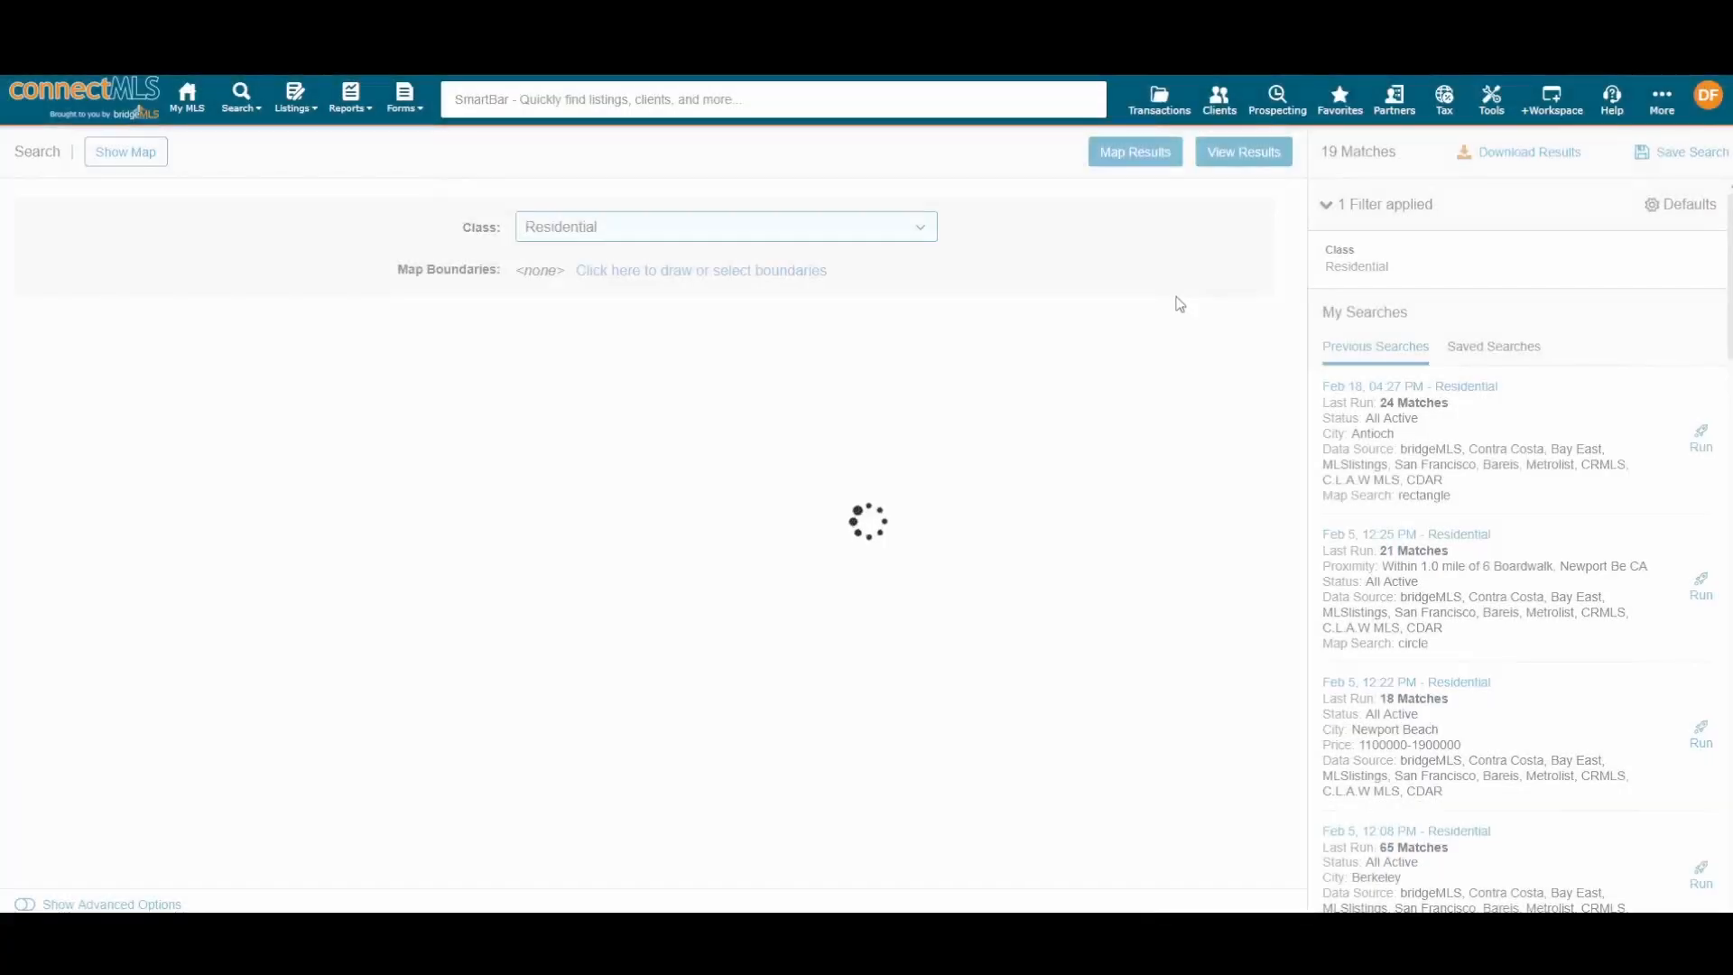
{"action": "scroll", "coordinate": [1176, 302], "scroll_direction": "down", "scroll_amount": 3}
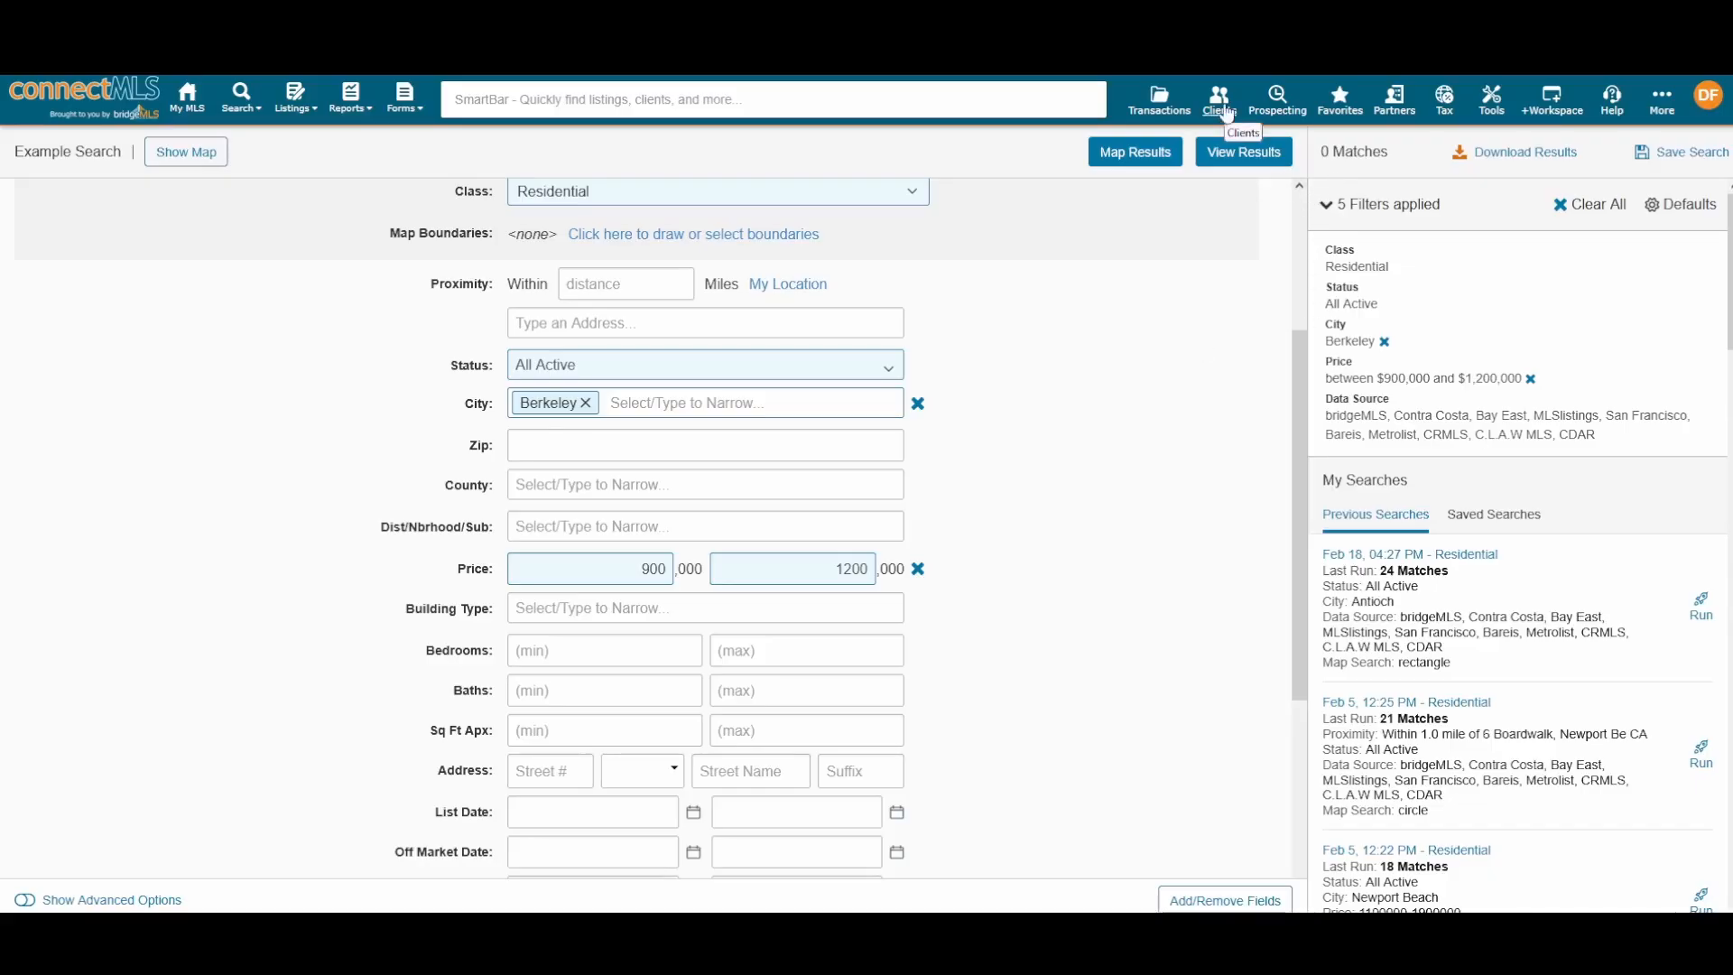
{"action": "left_click", "coordinate": [1223, 101]}
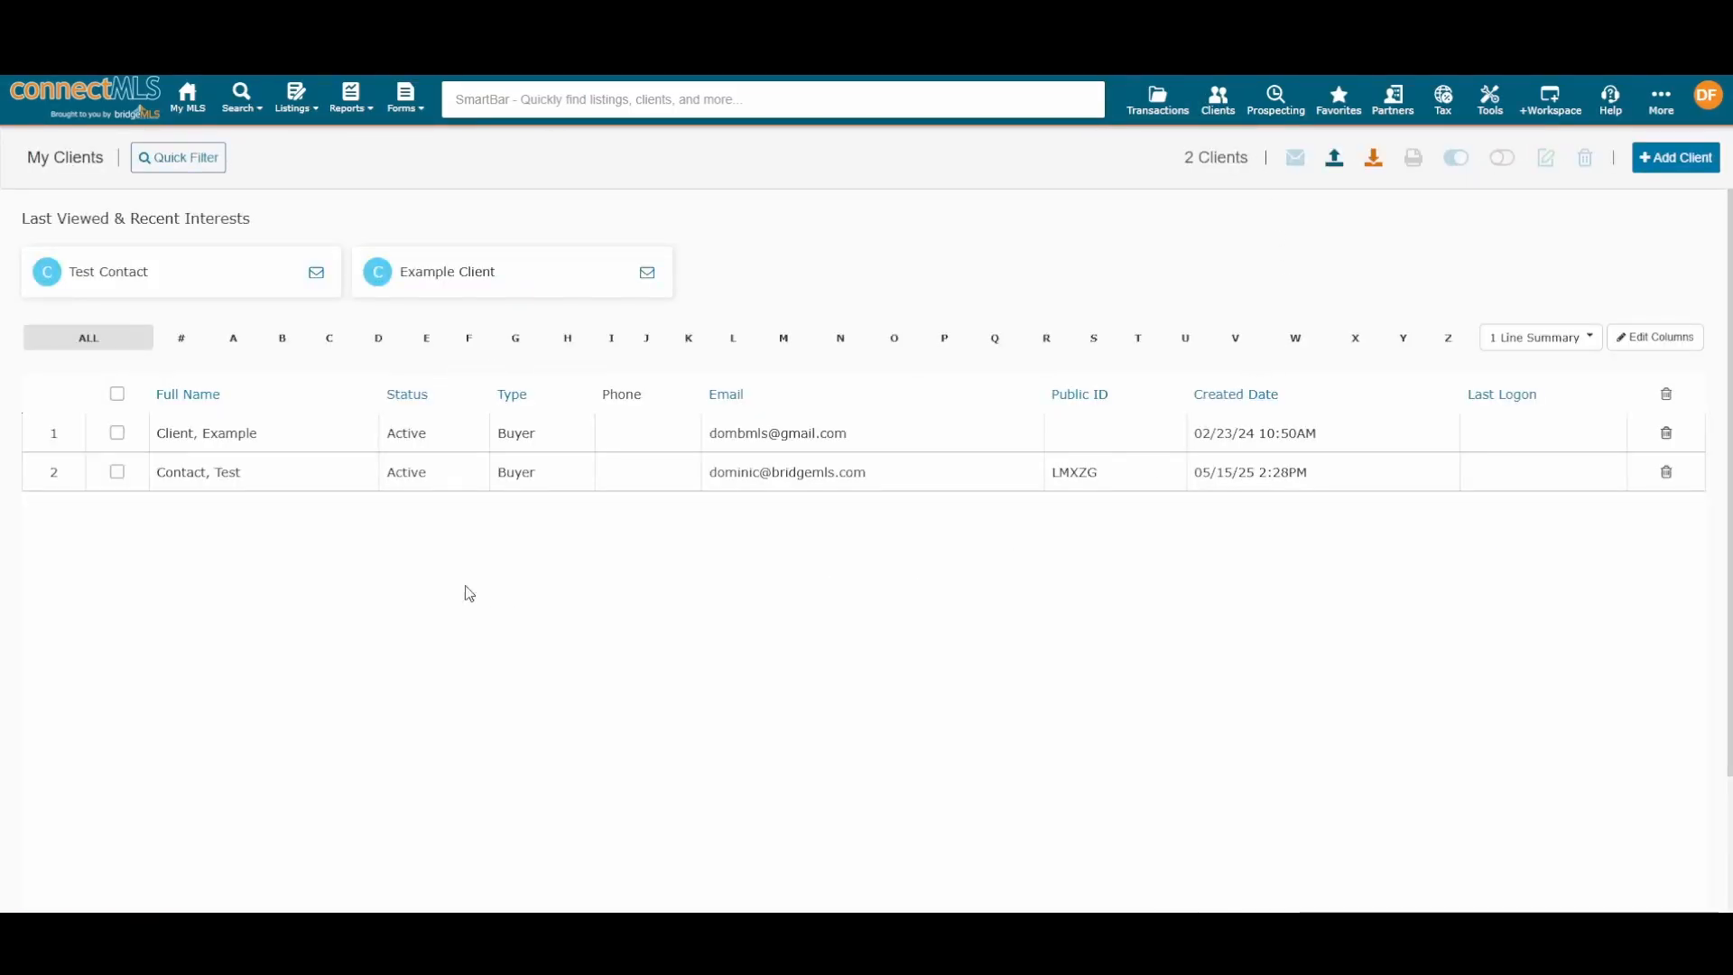
{"action": "left_click", "coordinate": [228, 445]}
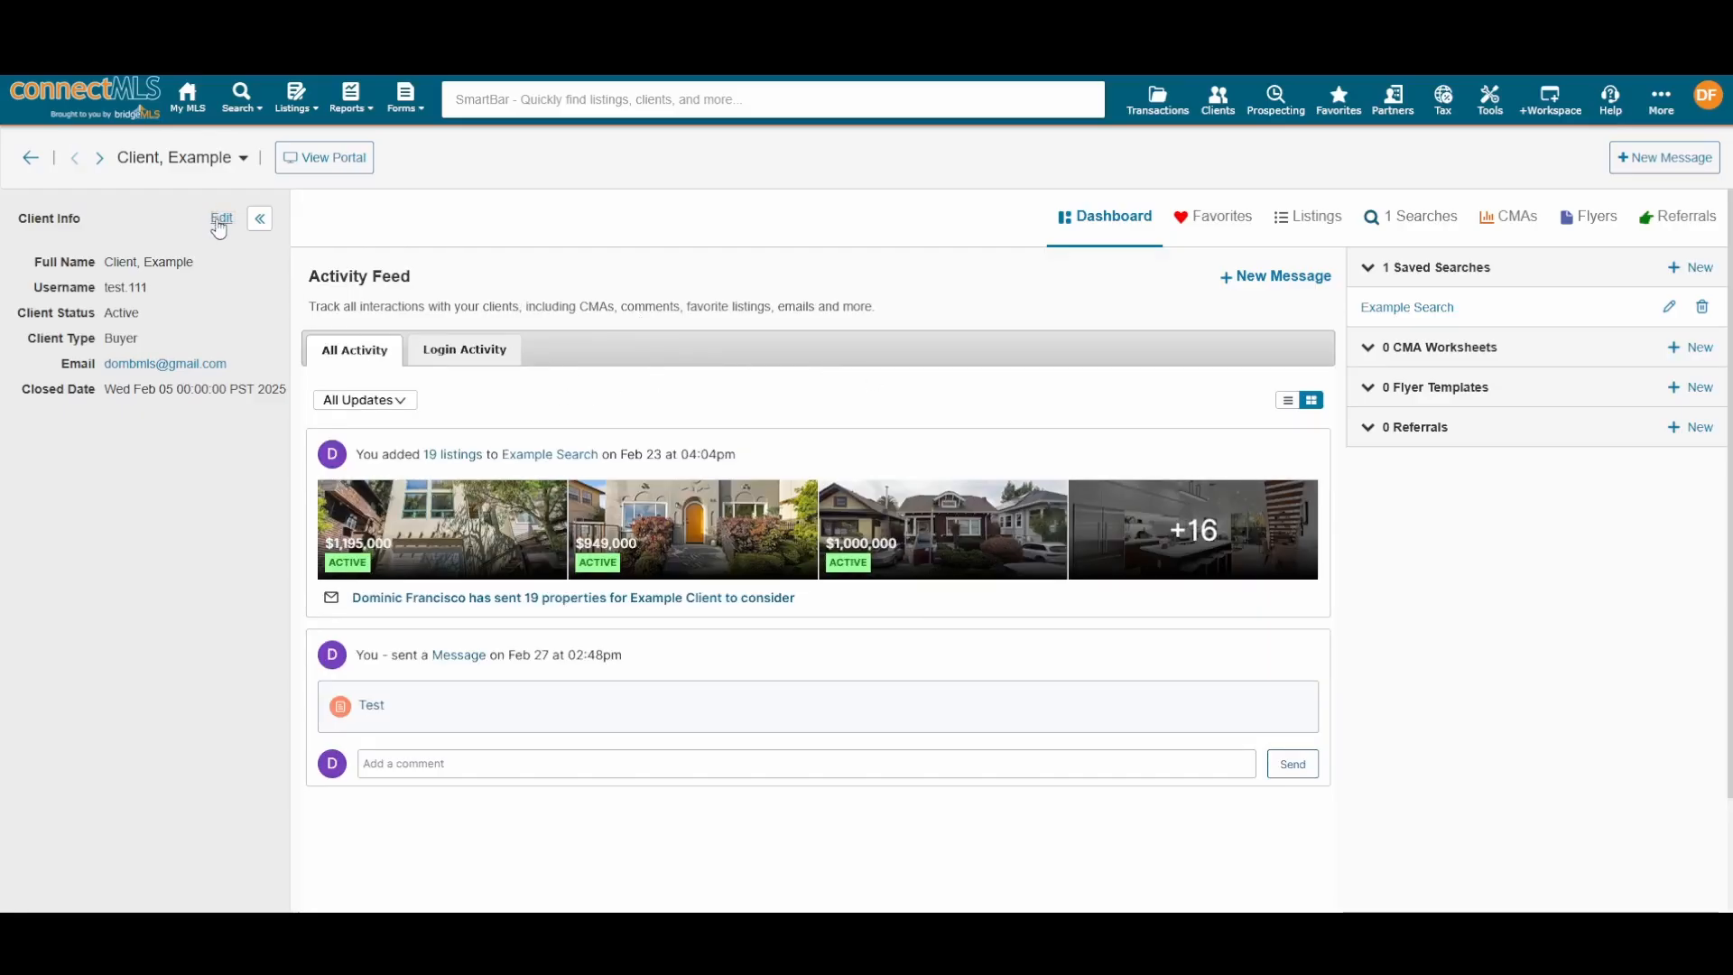
{"action": "left_click", "coordinate": [221, 220]}
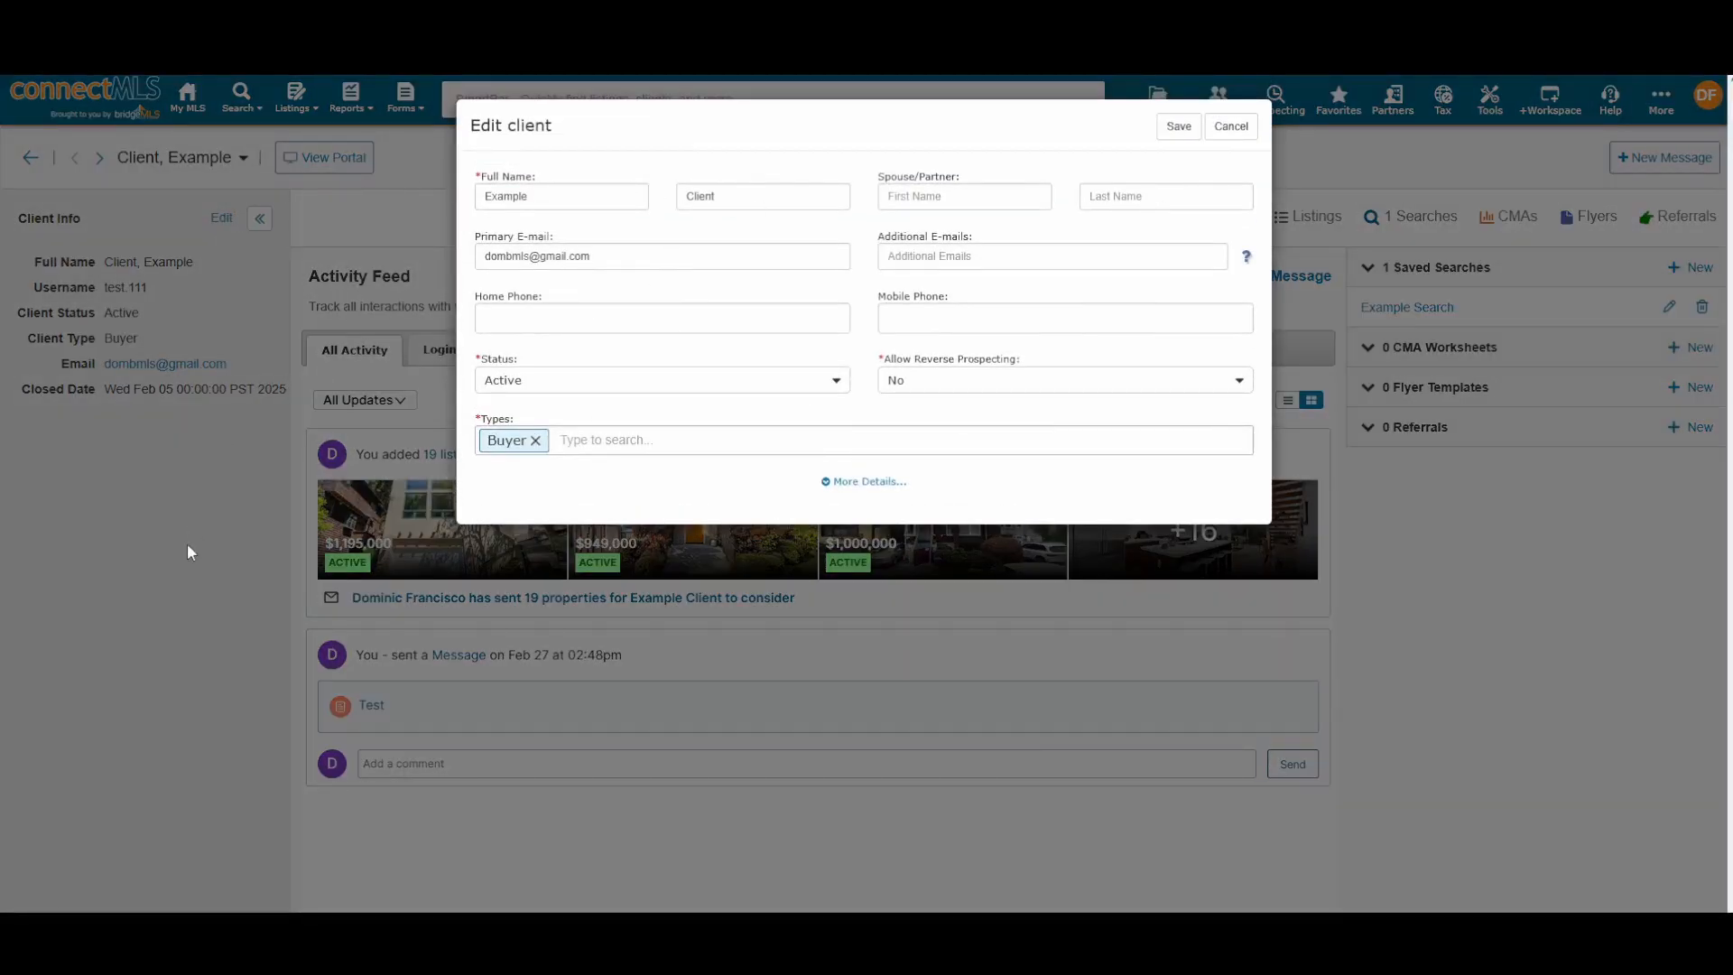
{"action": "left_click", "coordinate": [1229, 126]}
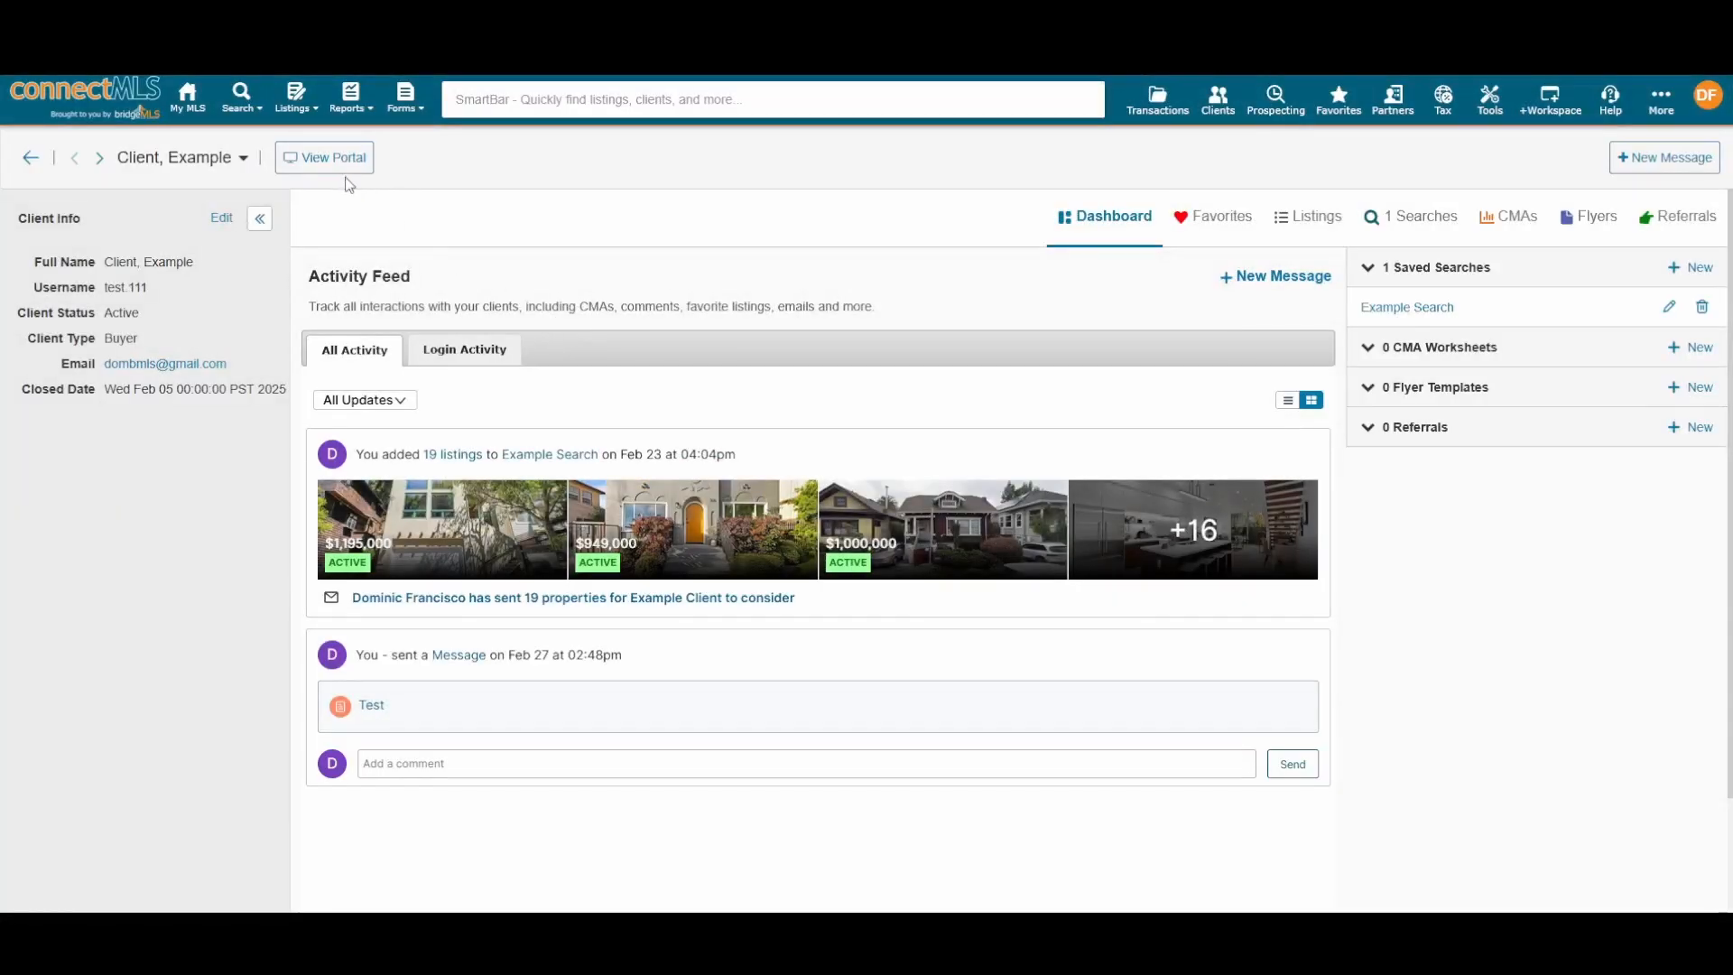
Step: Preview the client's portal, starting and then abandoning an activity-feed comment
{"action": "left_click", "coordinate": [339, 162]}
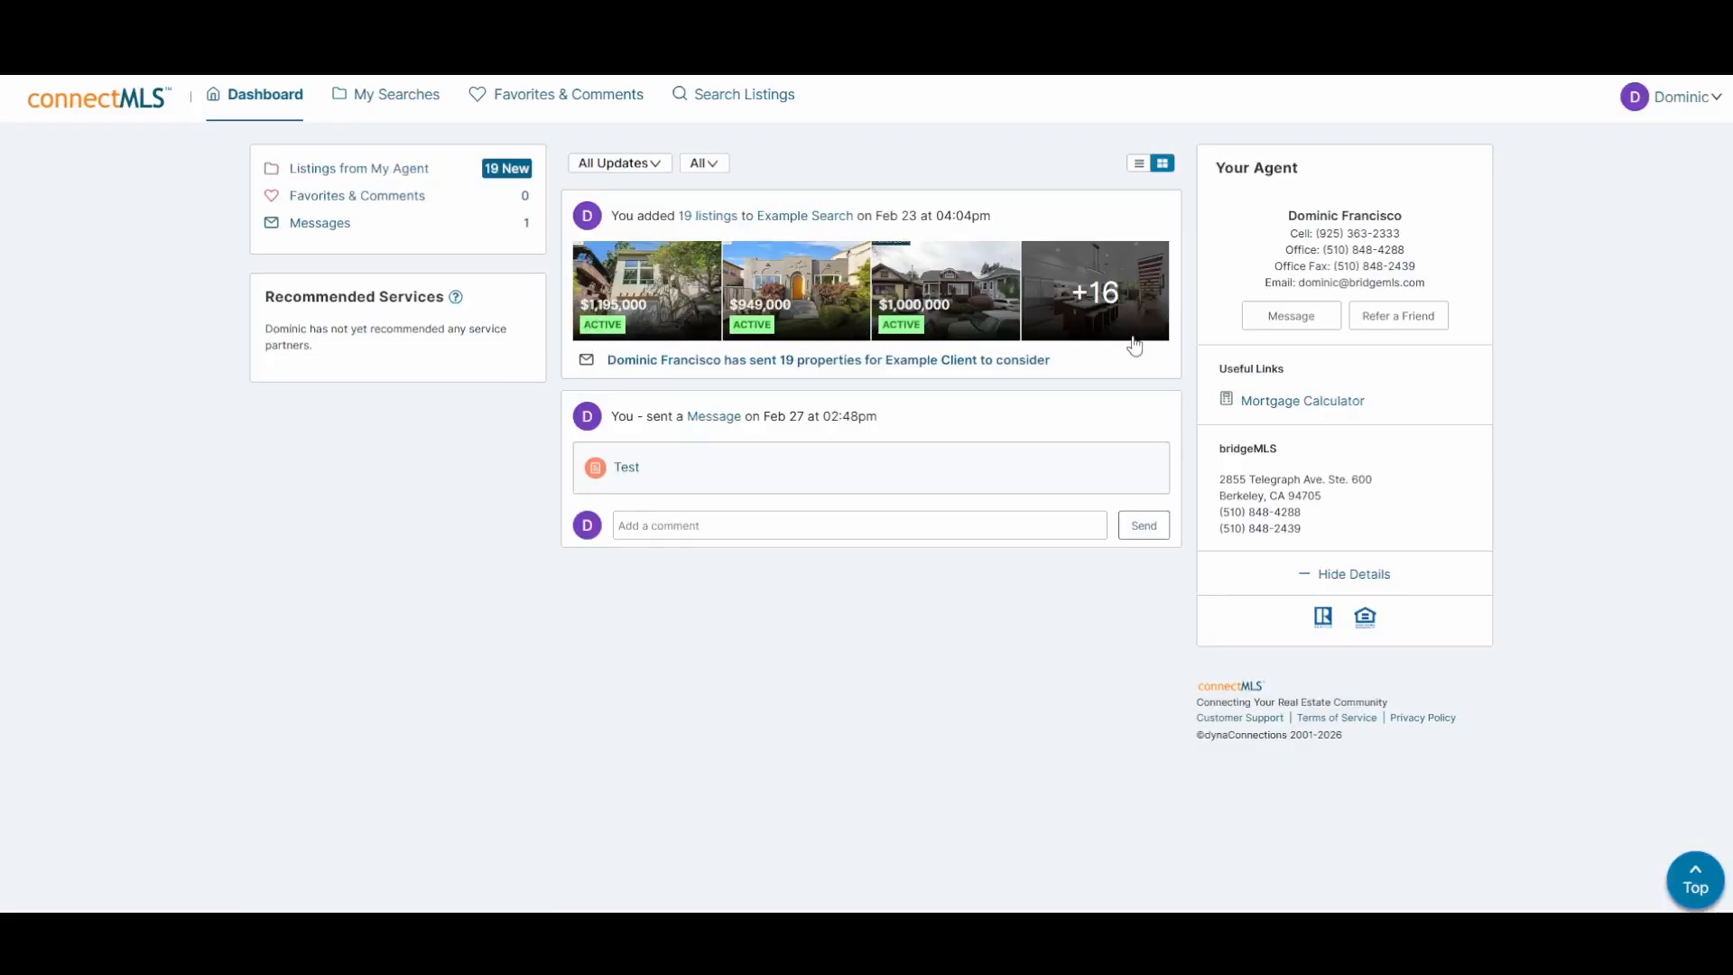
{"action": "left_click", "coordinate": [779, 517]}
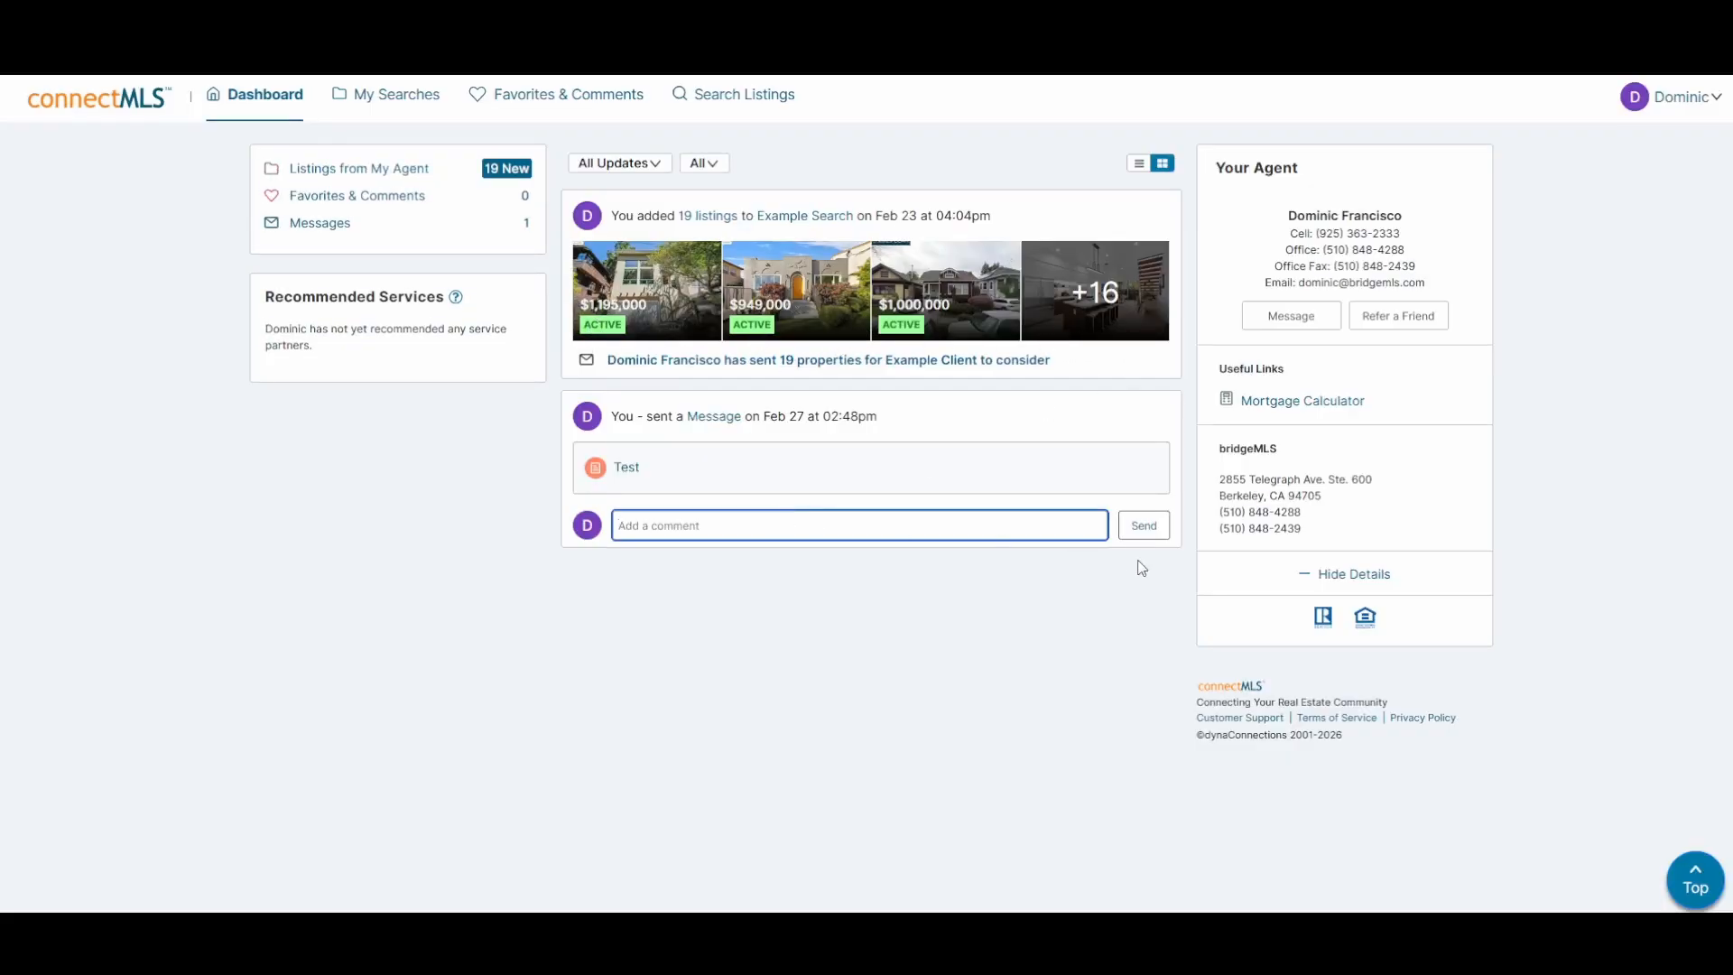
{"action": "left_click", "coordinate": [927, 589]}
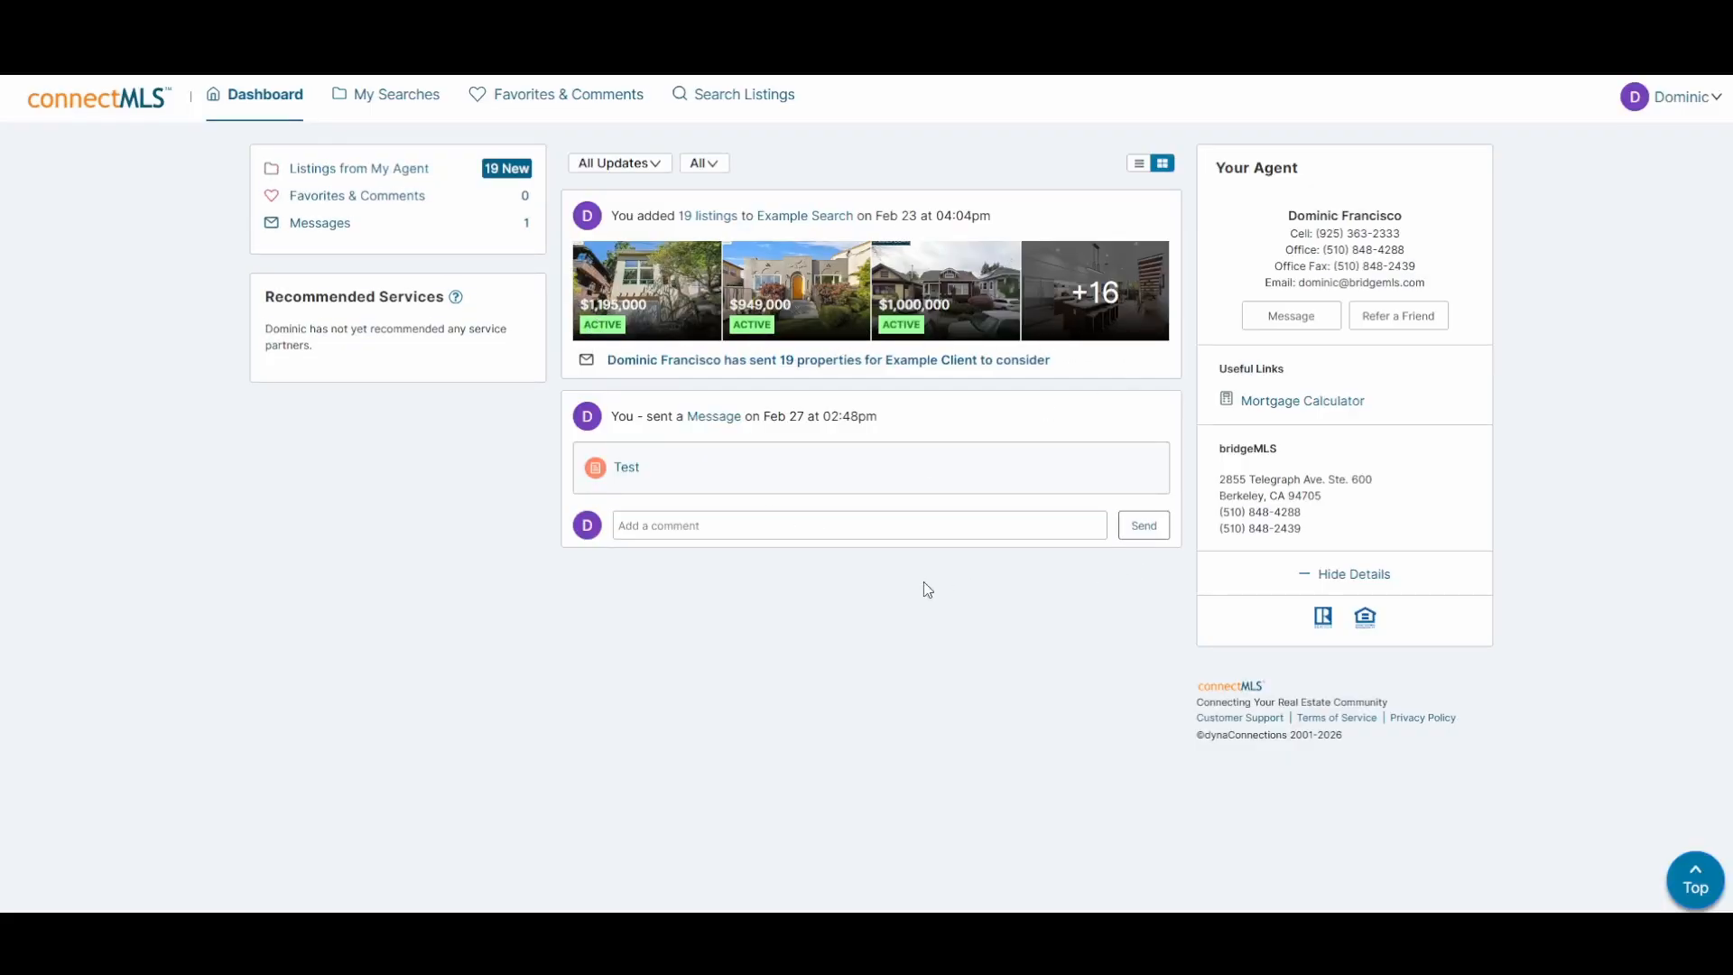
{"action": "left_click", "coordinate": [638, 284]}
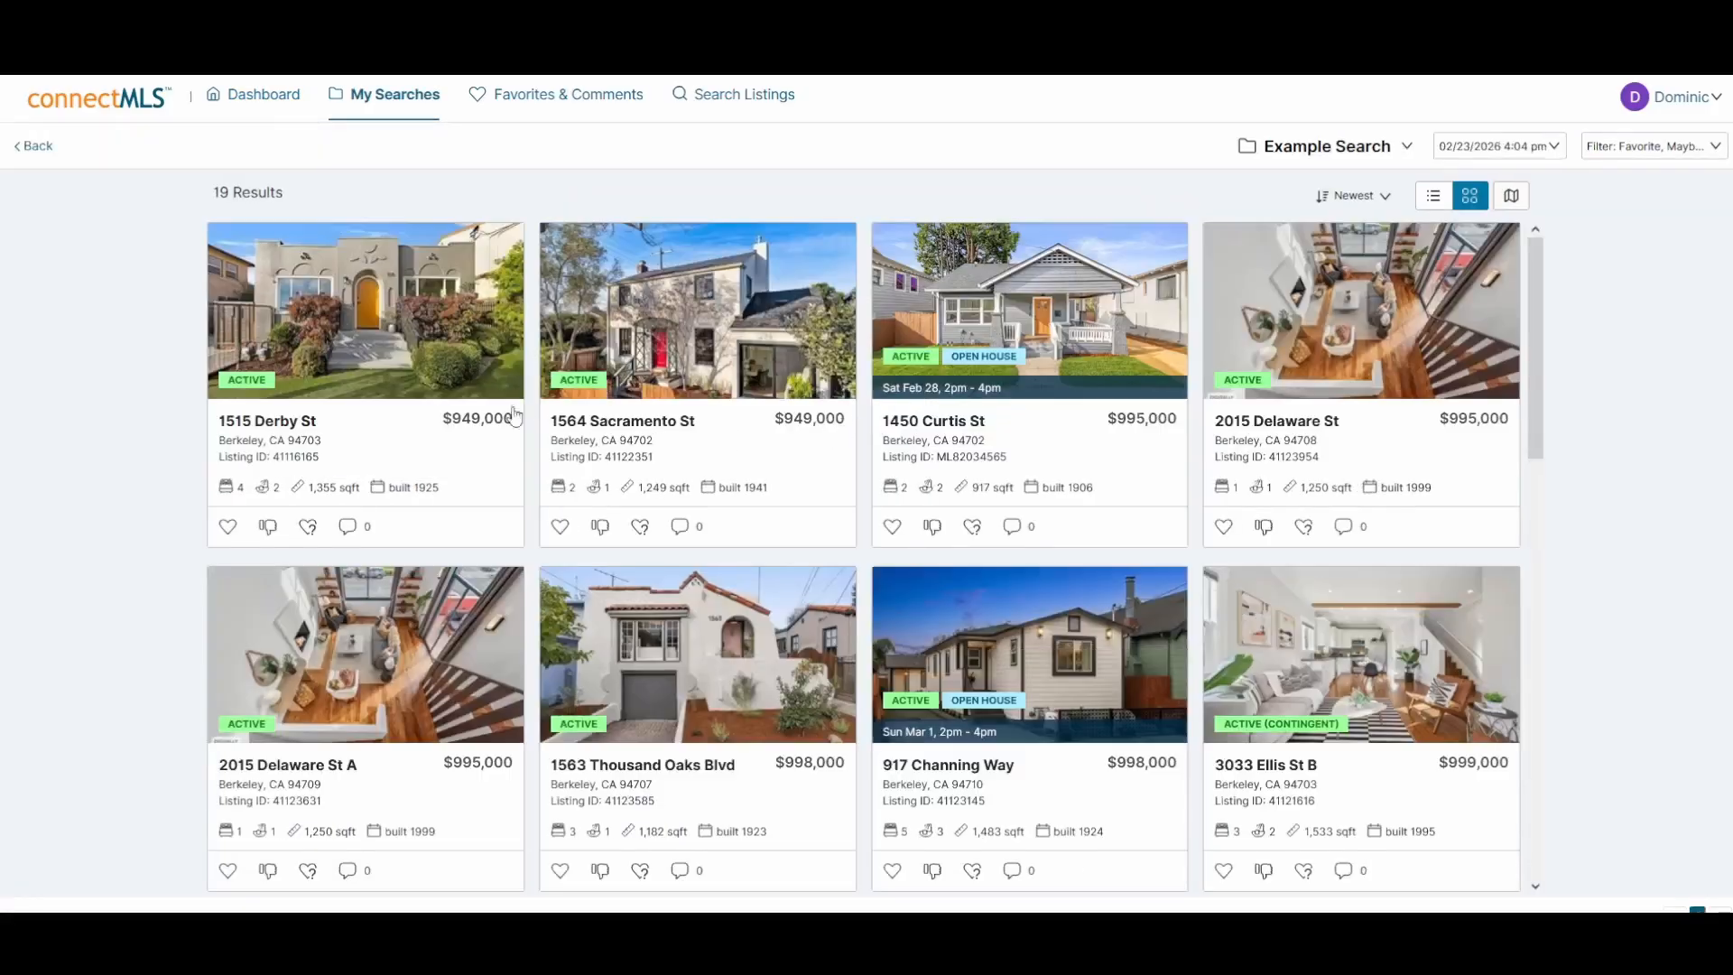
{"action": "left_click", "coordinate": [356, 433]}
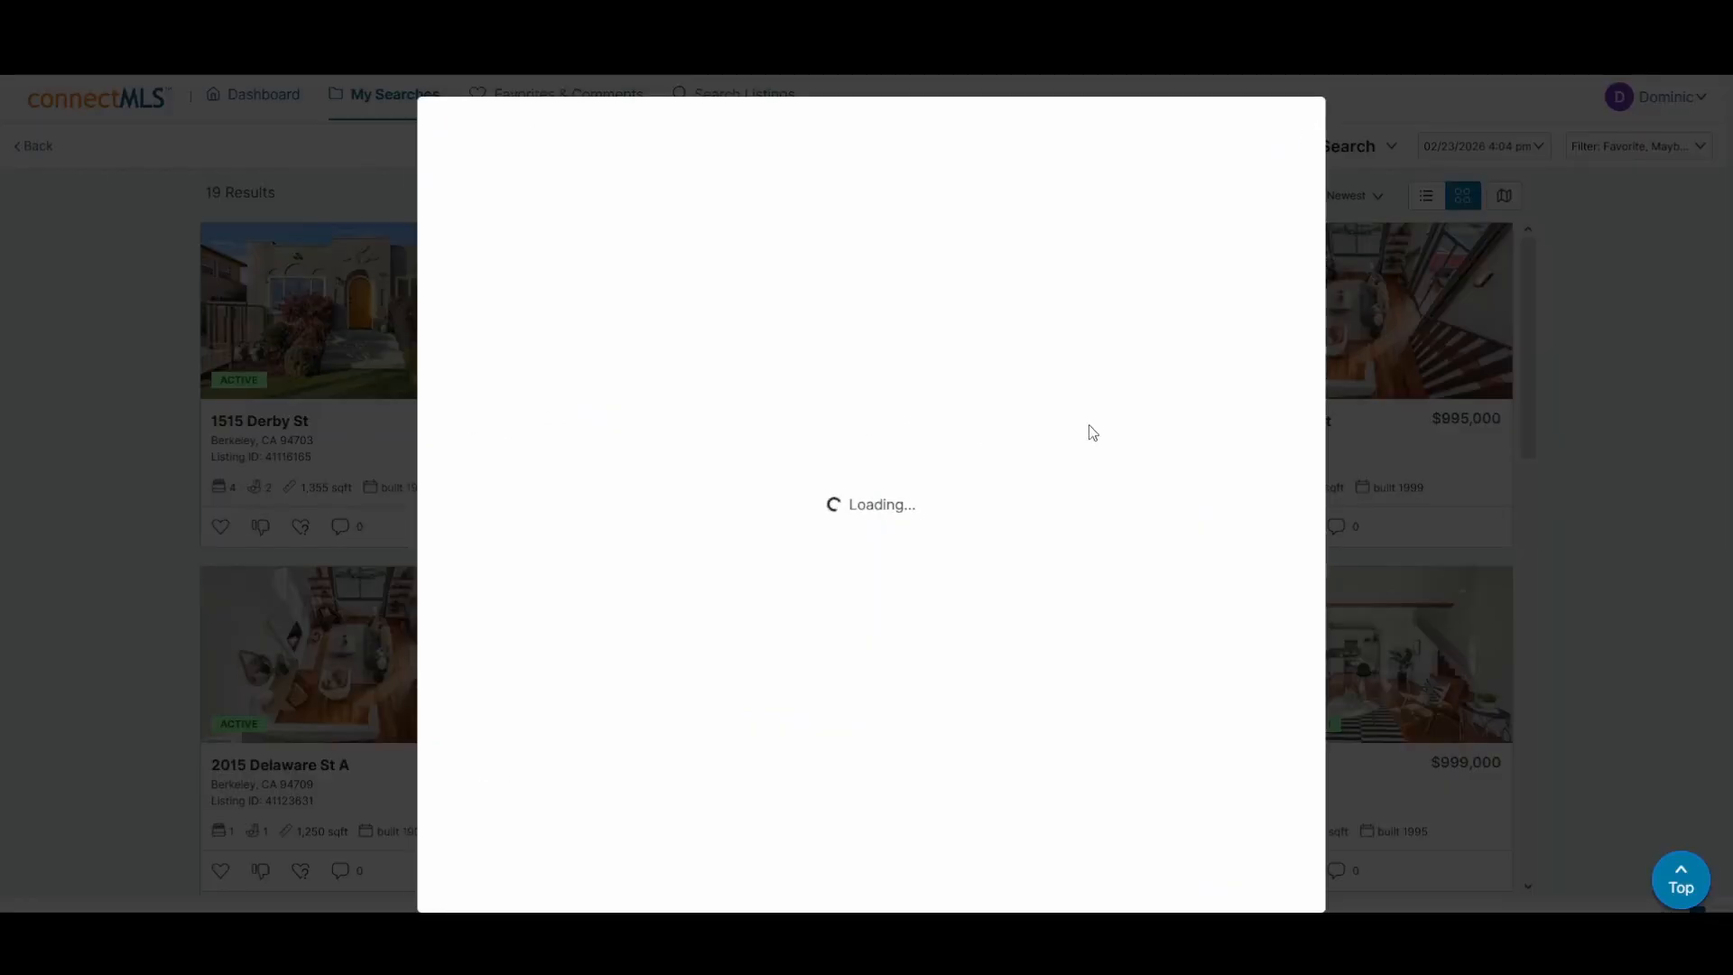
{"action": "scroll", "coordinate": [1013, 475], "scroll_direction": "up", "scroll_amount": 1}
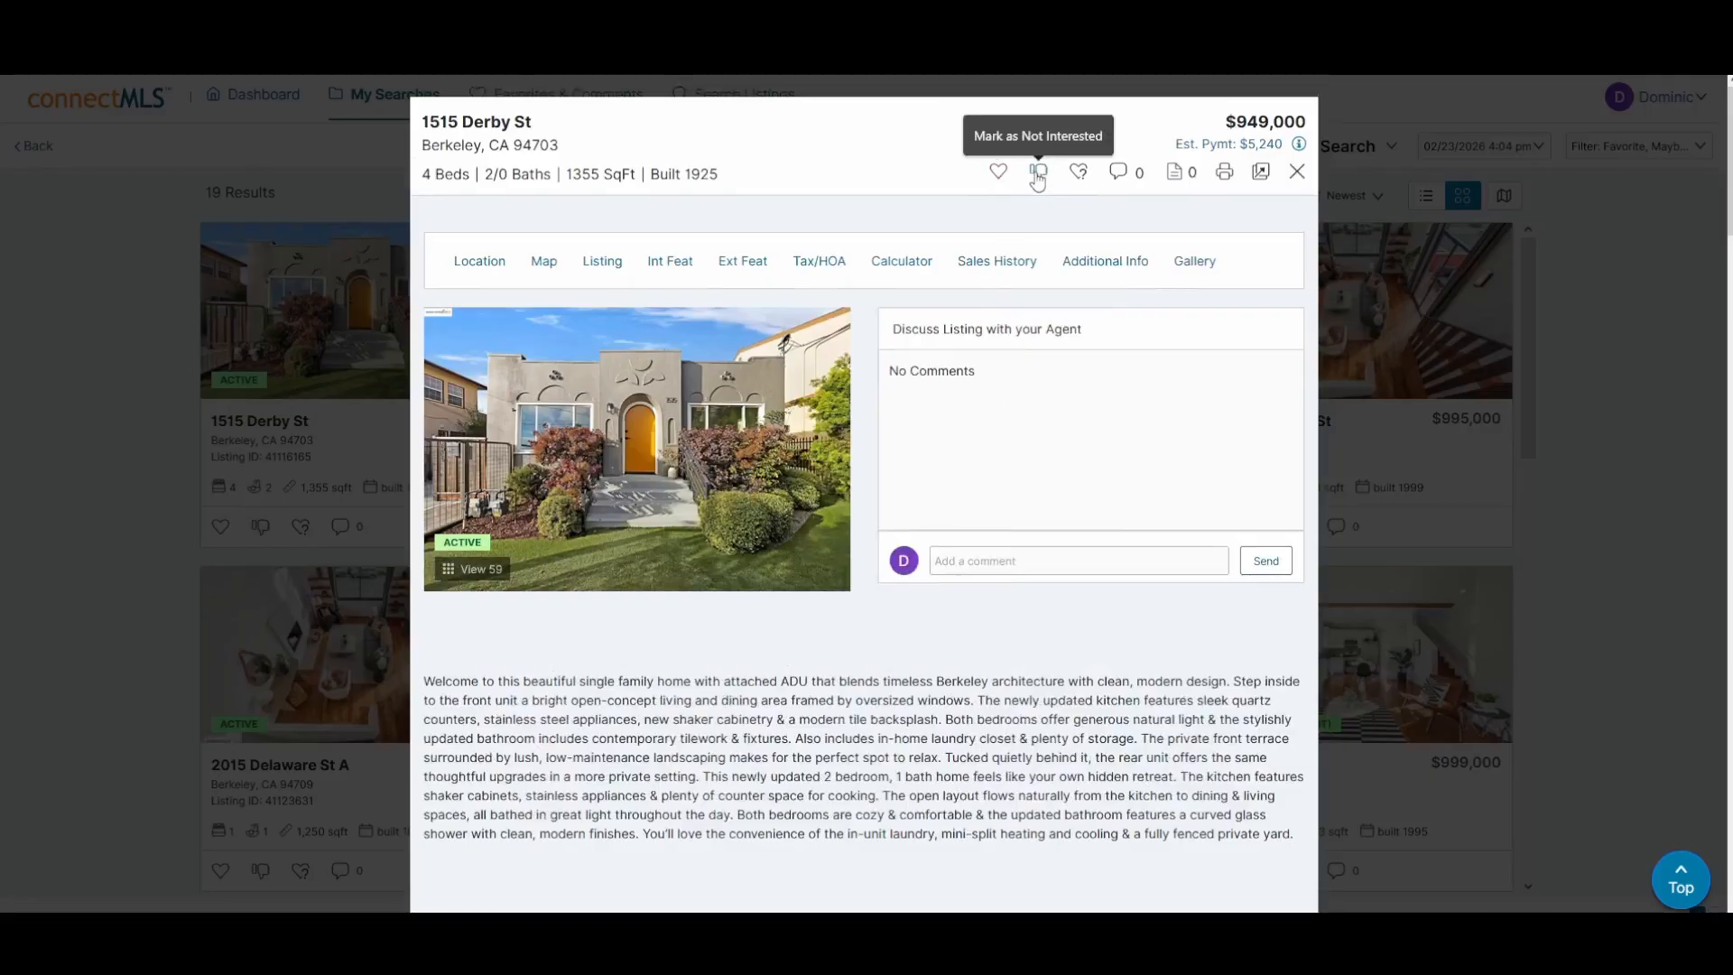
{"action": "left_click", "coordinate": [1082, 175]}
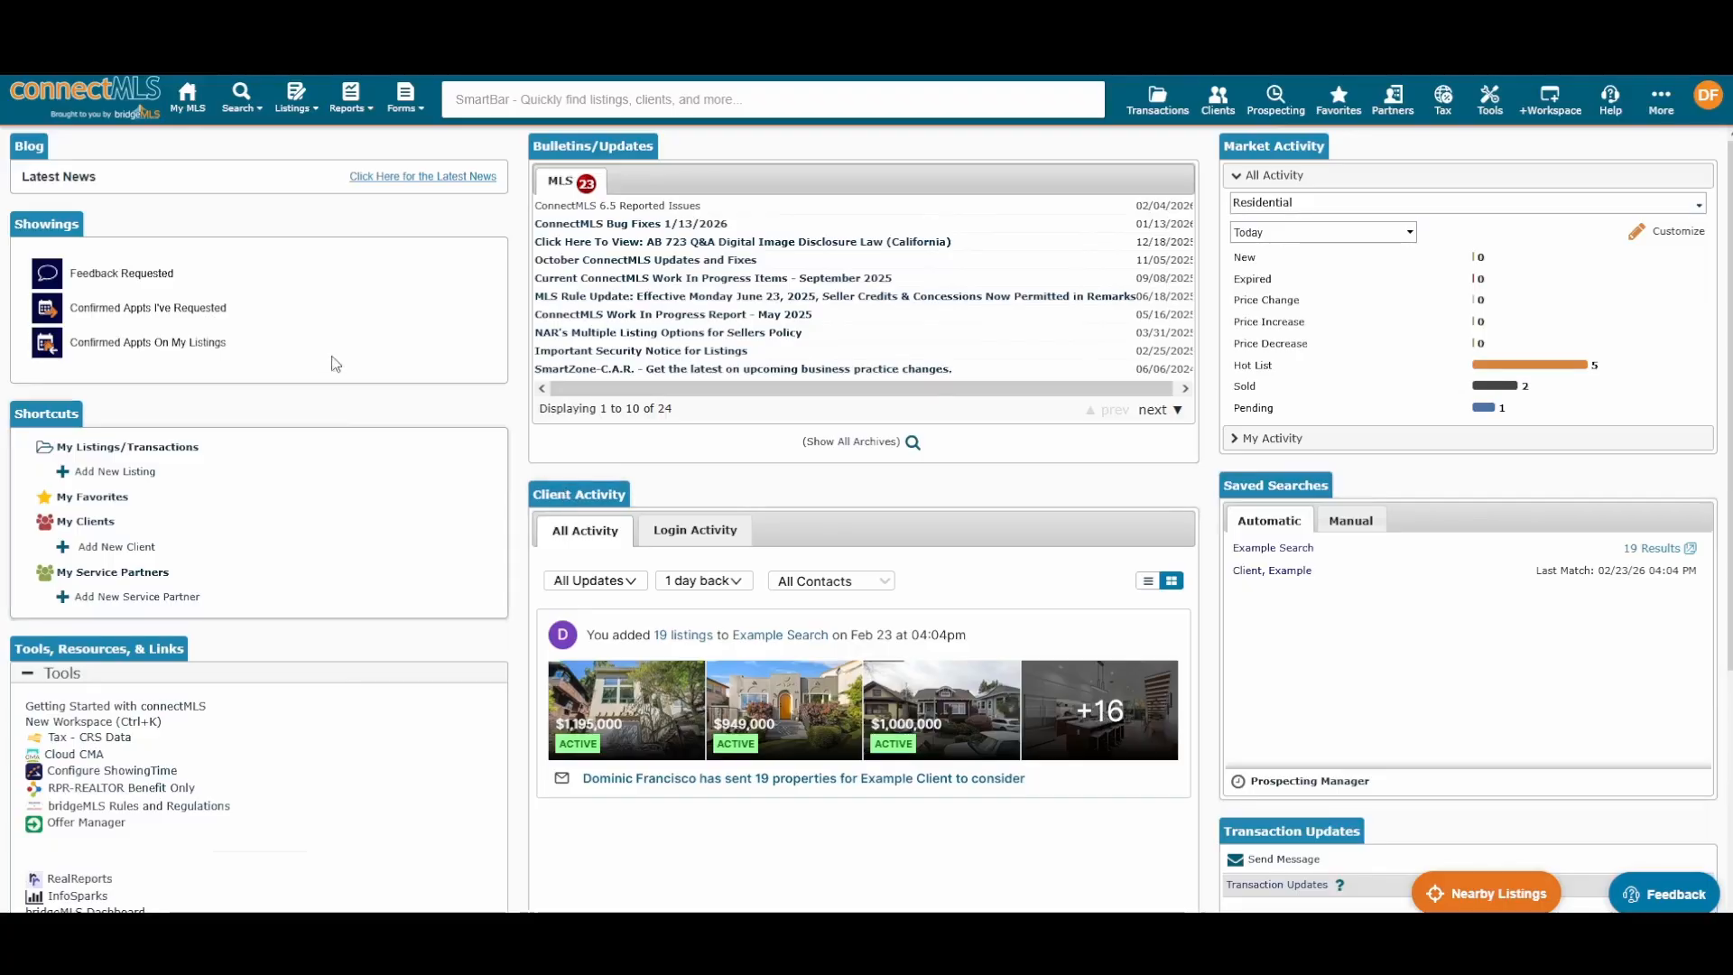
{"action": "left_click", "coordinate": [290, 112]}
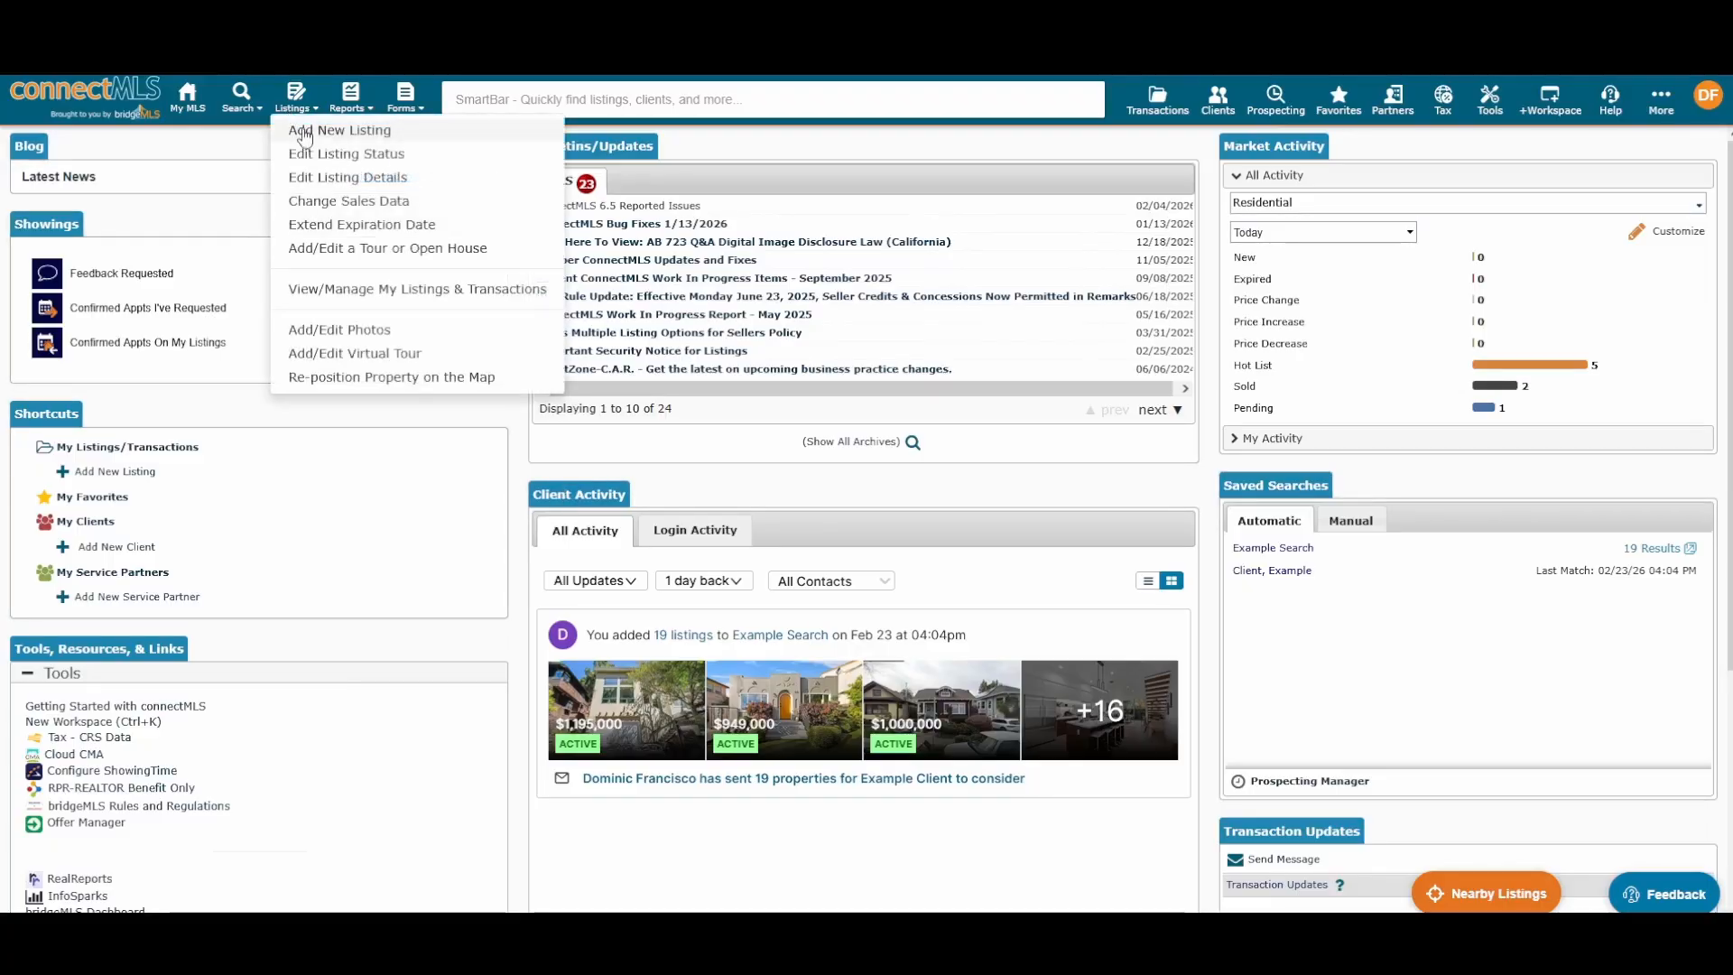
Step: Start a new listing with class Residential, county Alameda and state California
{"action": "left_click", "coordinate": [307, 138]}
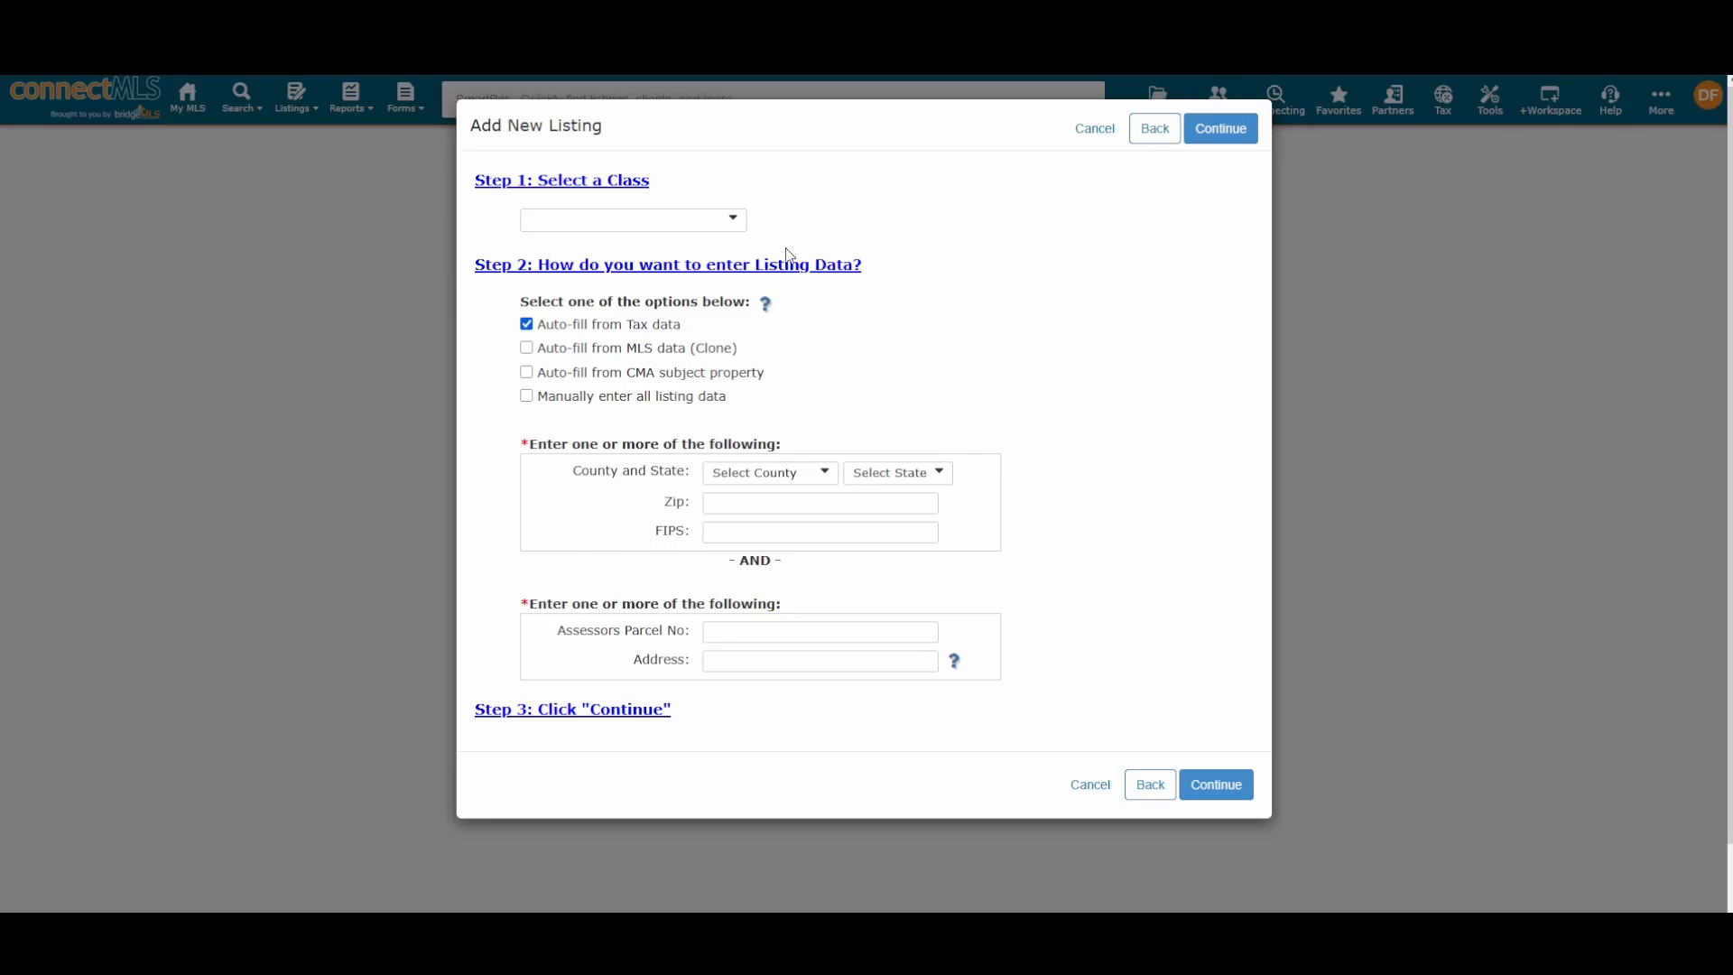
{"action": "left_click", "coordinate": [673, 219]}
{"action": "left_click", "coordinate": [671, 246]}
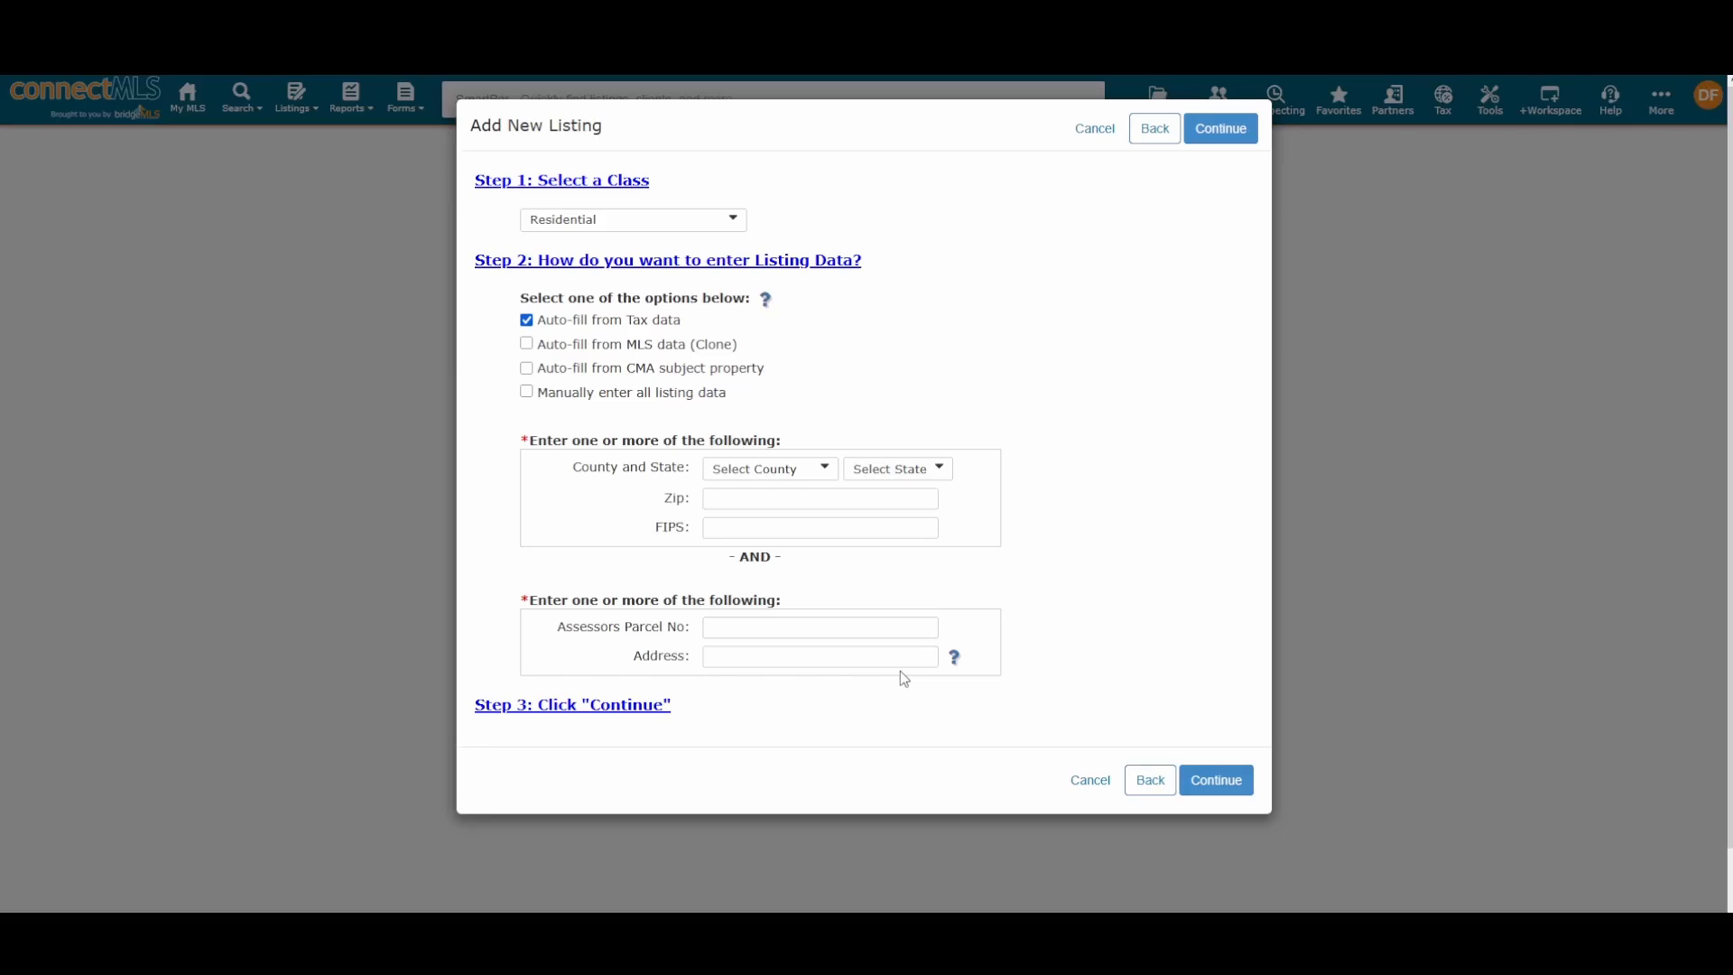
{"action": "left_click", "coordinate": [768, 470]}
{"action": "left_click", "coordinate": [765, 512]}
{"action": "left_click", "coordinate": [890, 470]}
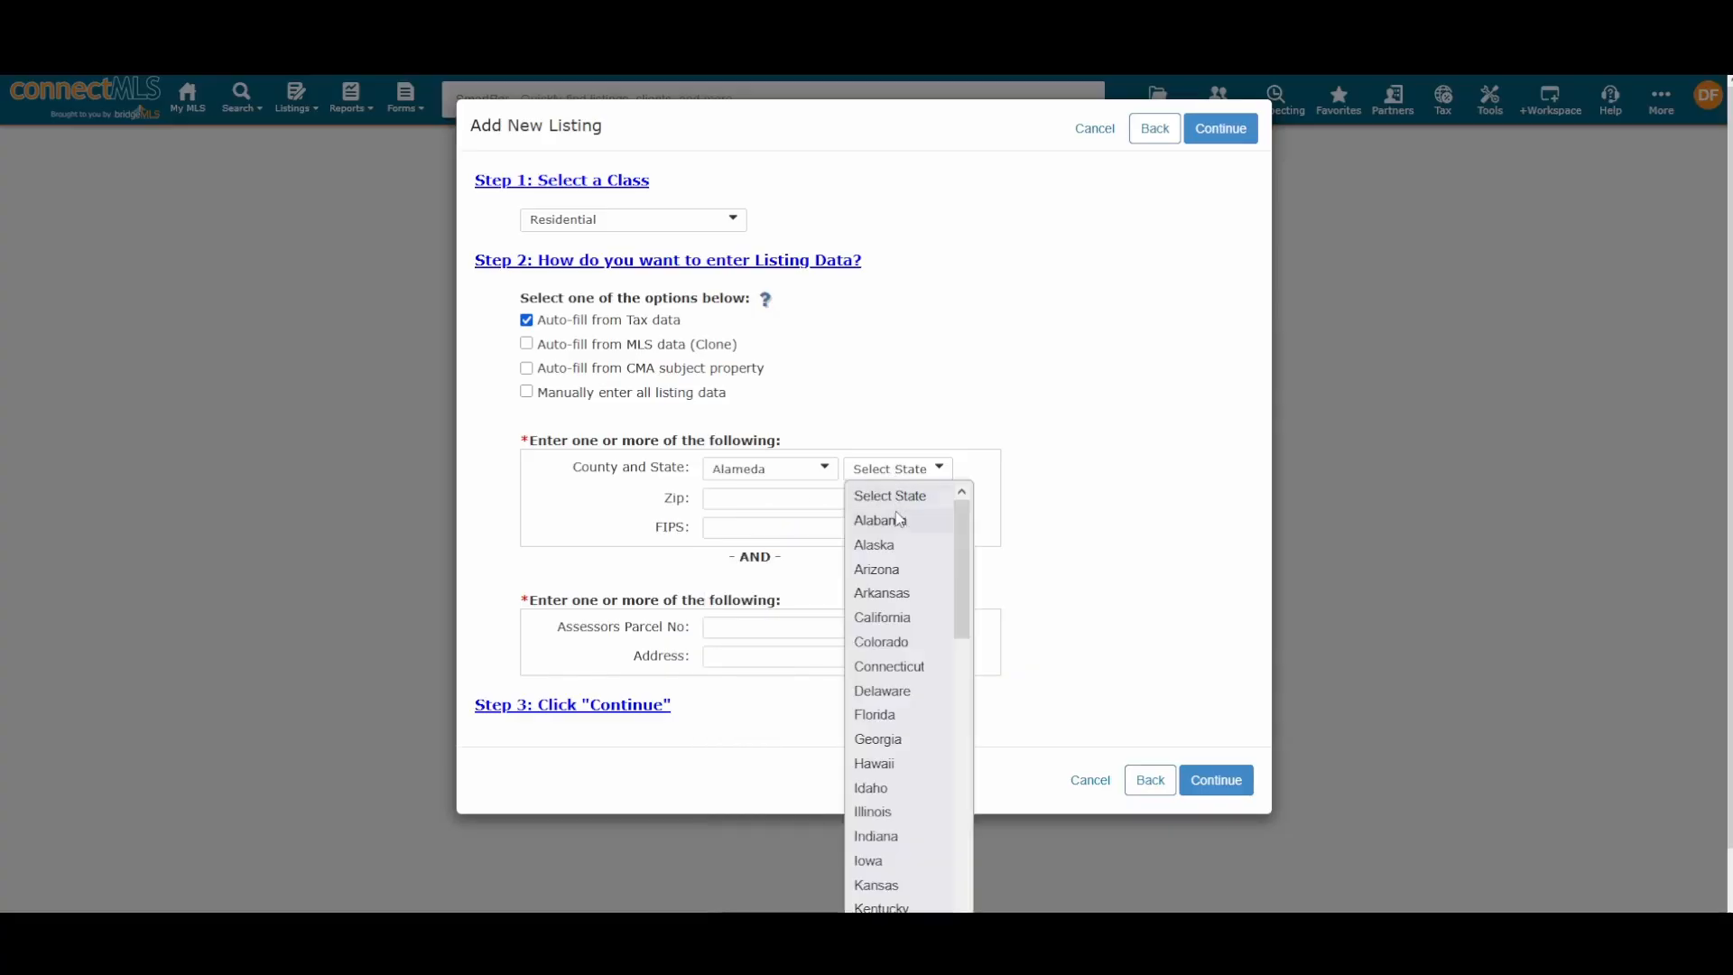
{"action": "left_click", "coordinate": [882, 617]}
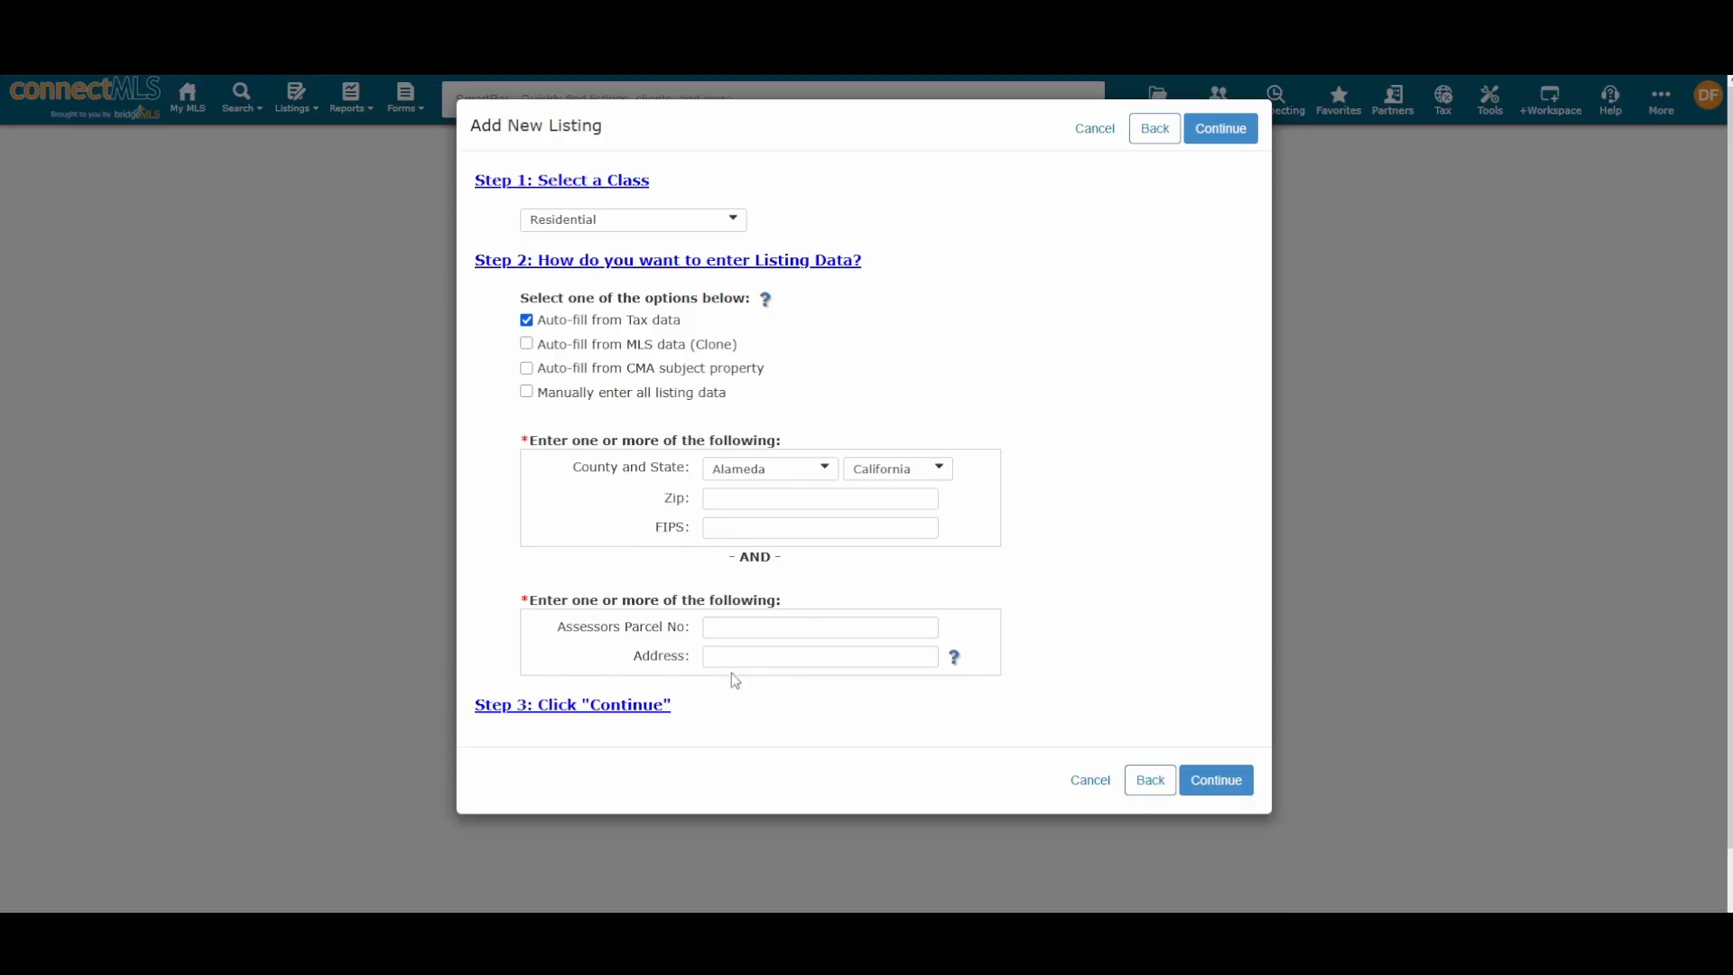
{"action": "left_click", "coordinate": [801, 629]}
{"action": "key", "text": "Tab"}
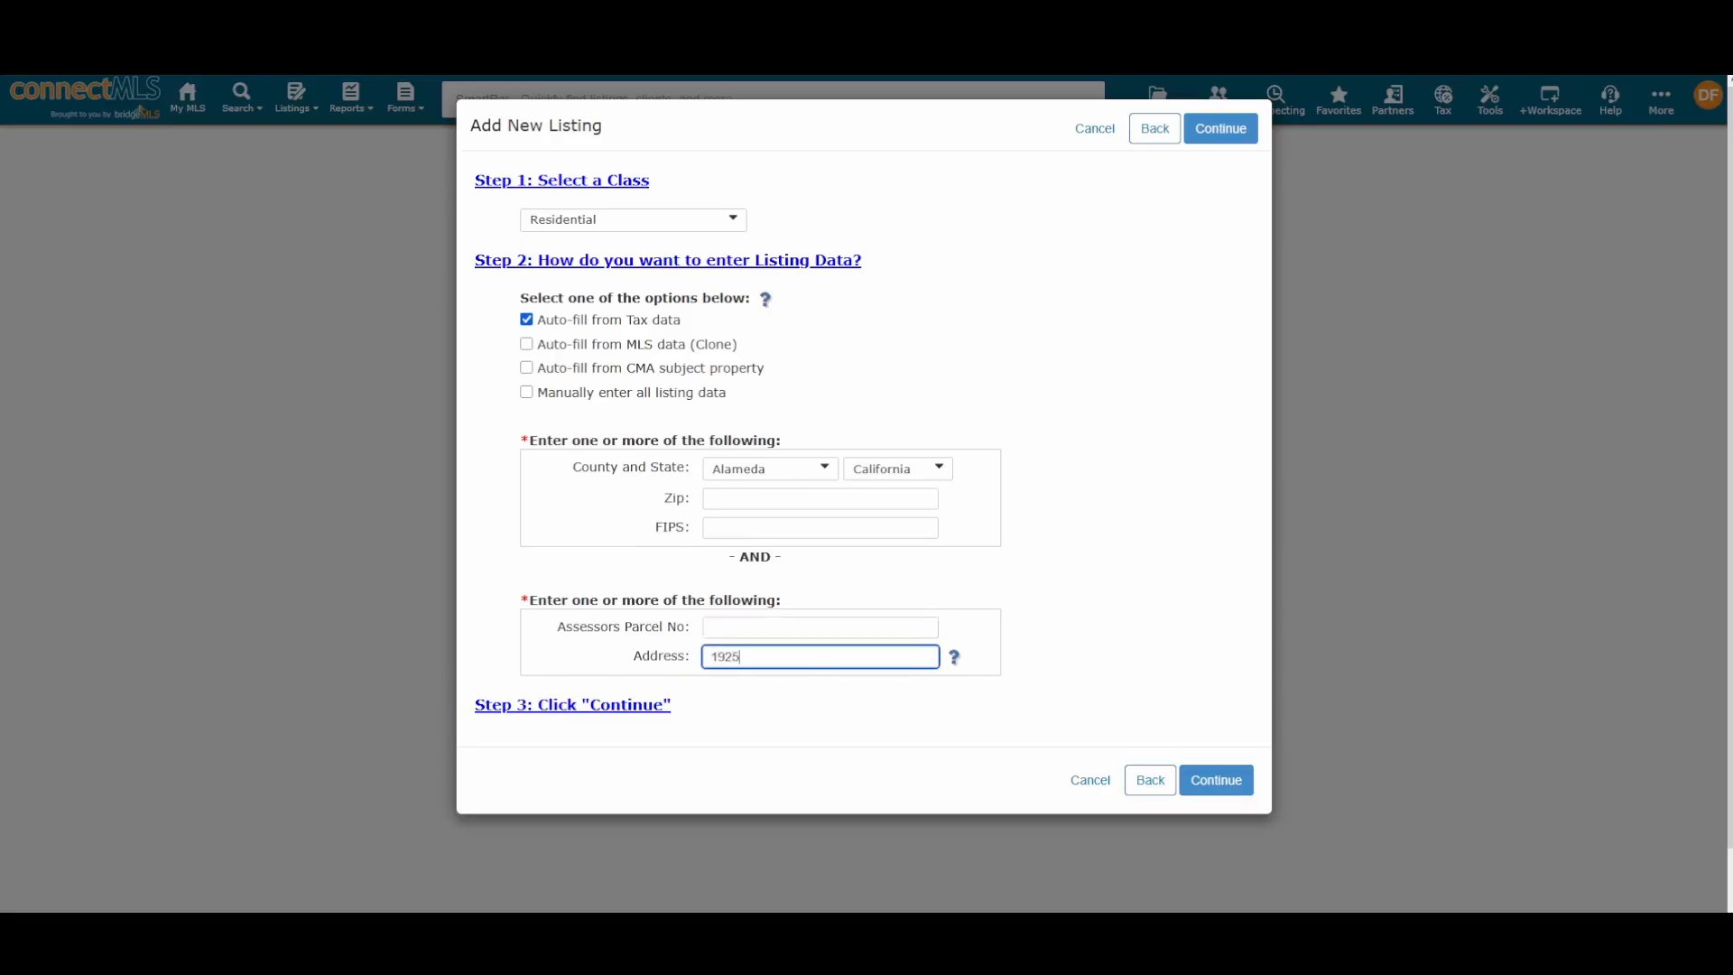
{"action": "left_click", "coordinate": [1182, 586]}
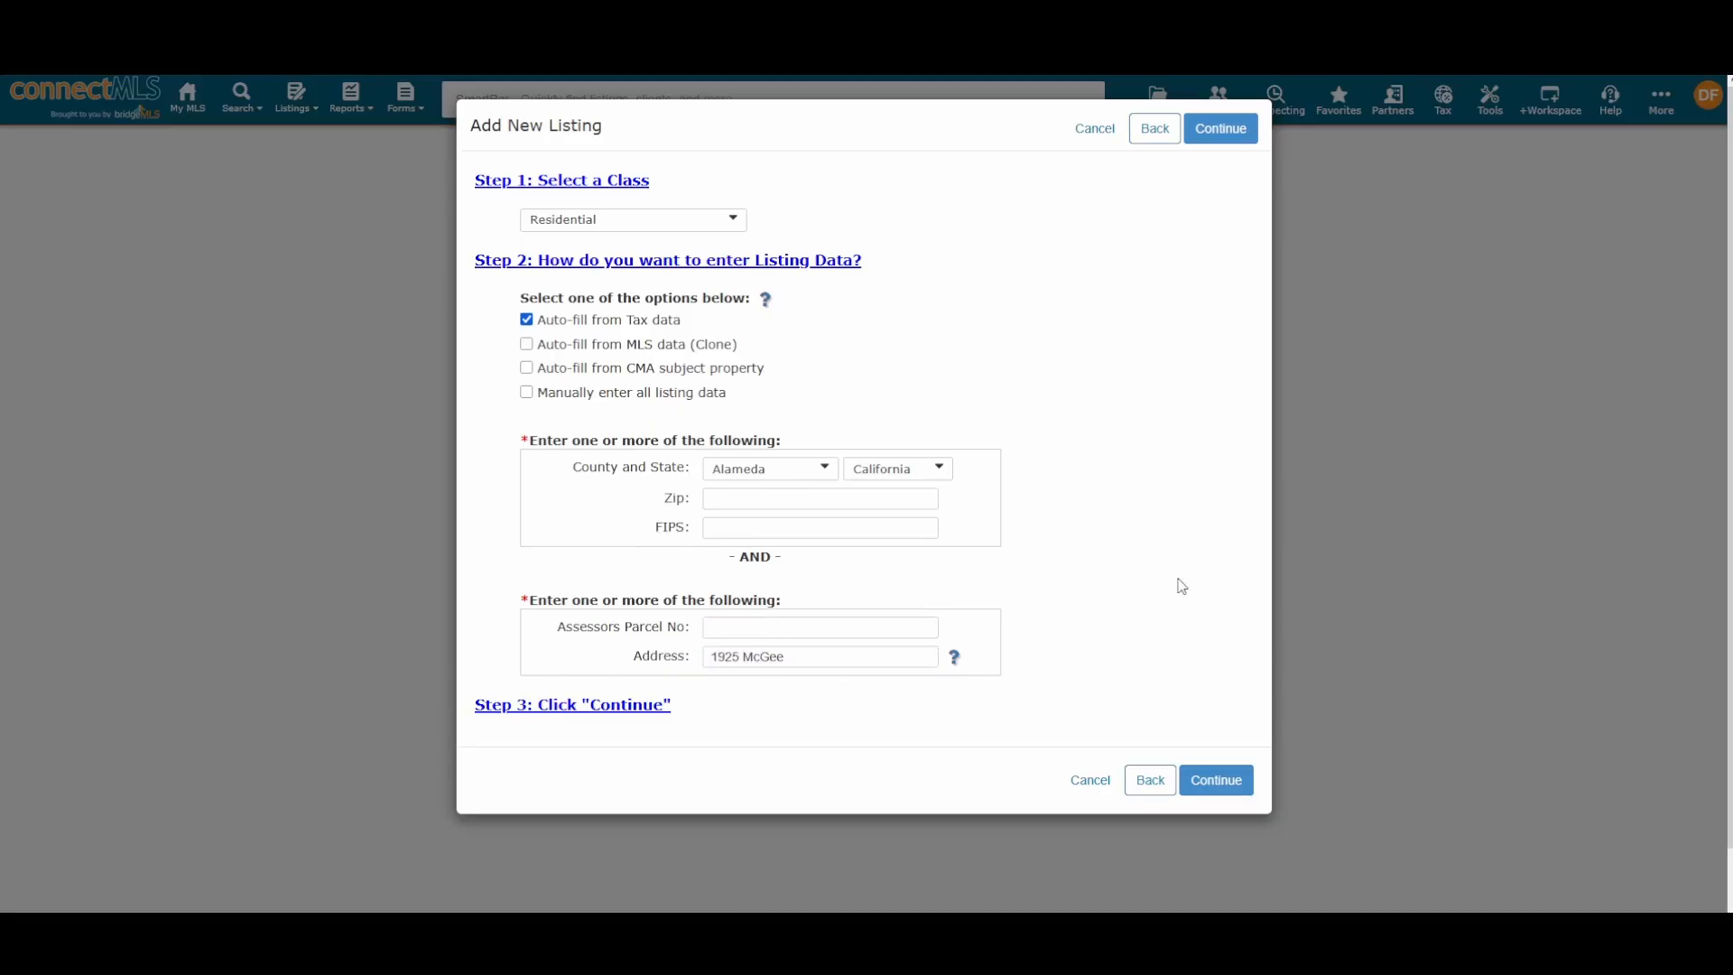
{"action": "left_click", "coordinate": [1227, 772]}
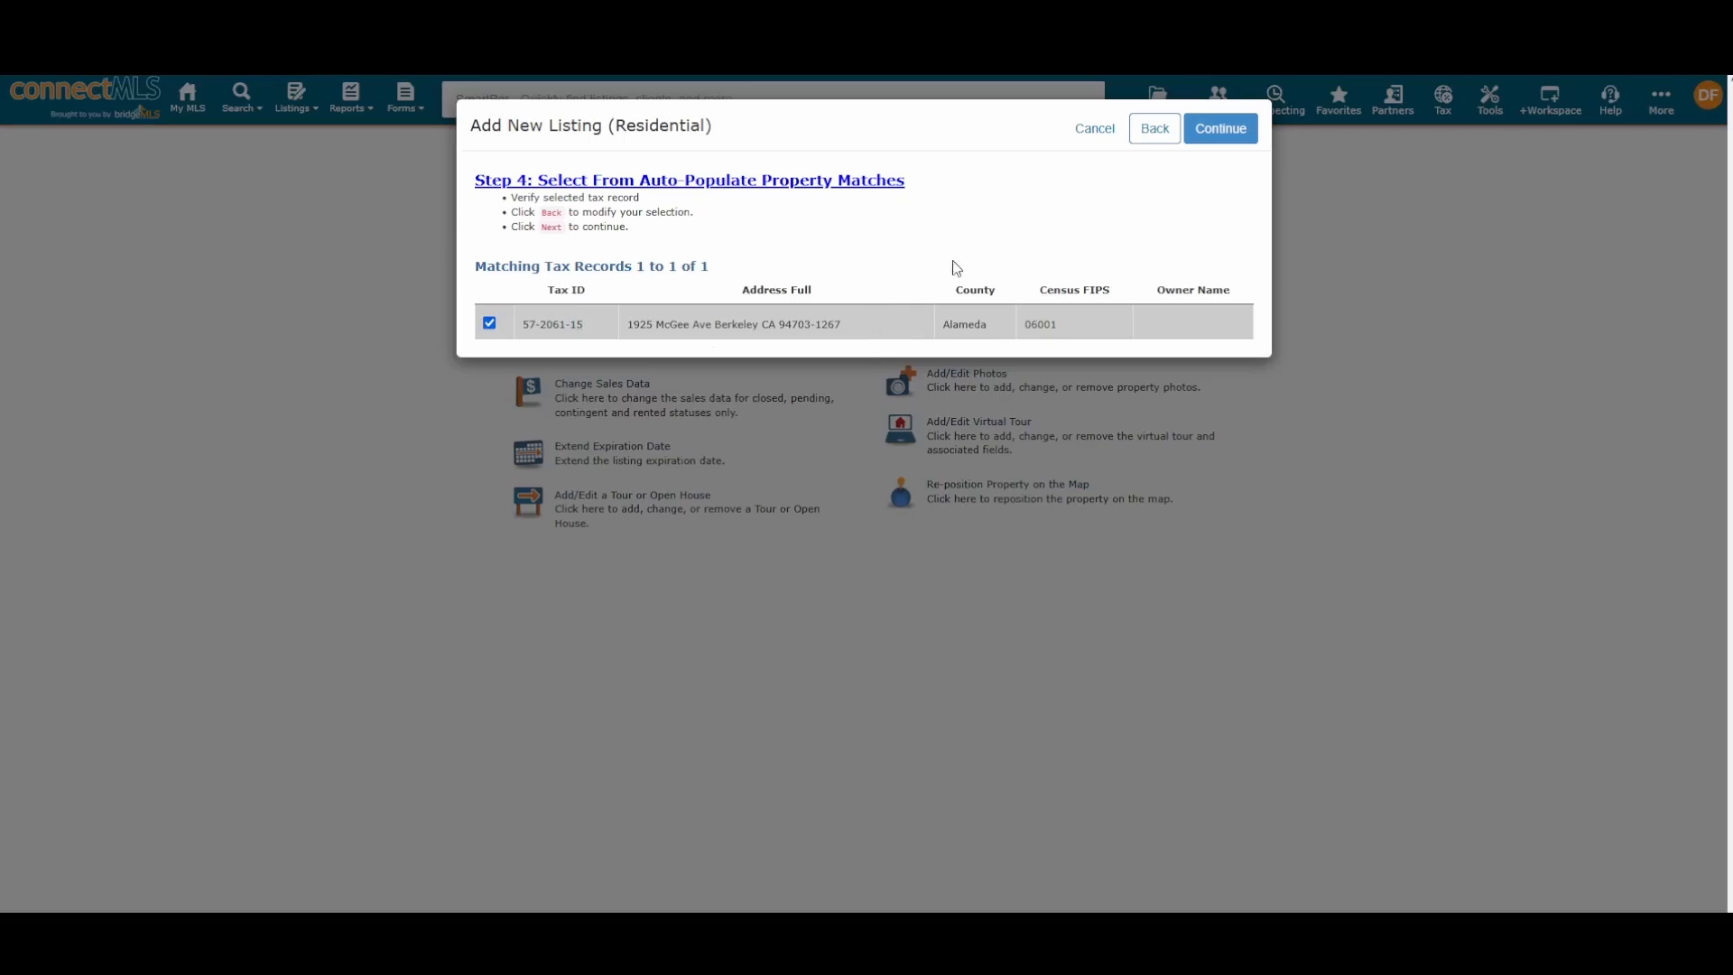
{"action": "left_click", "coordinate": [1223, 128]}
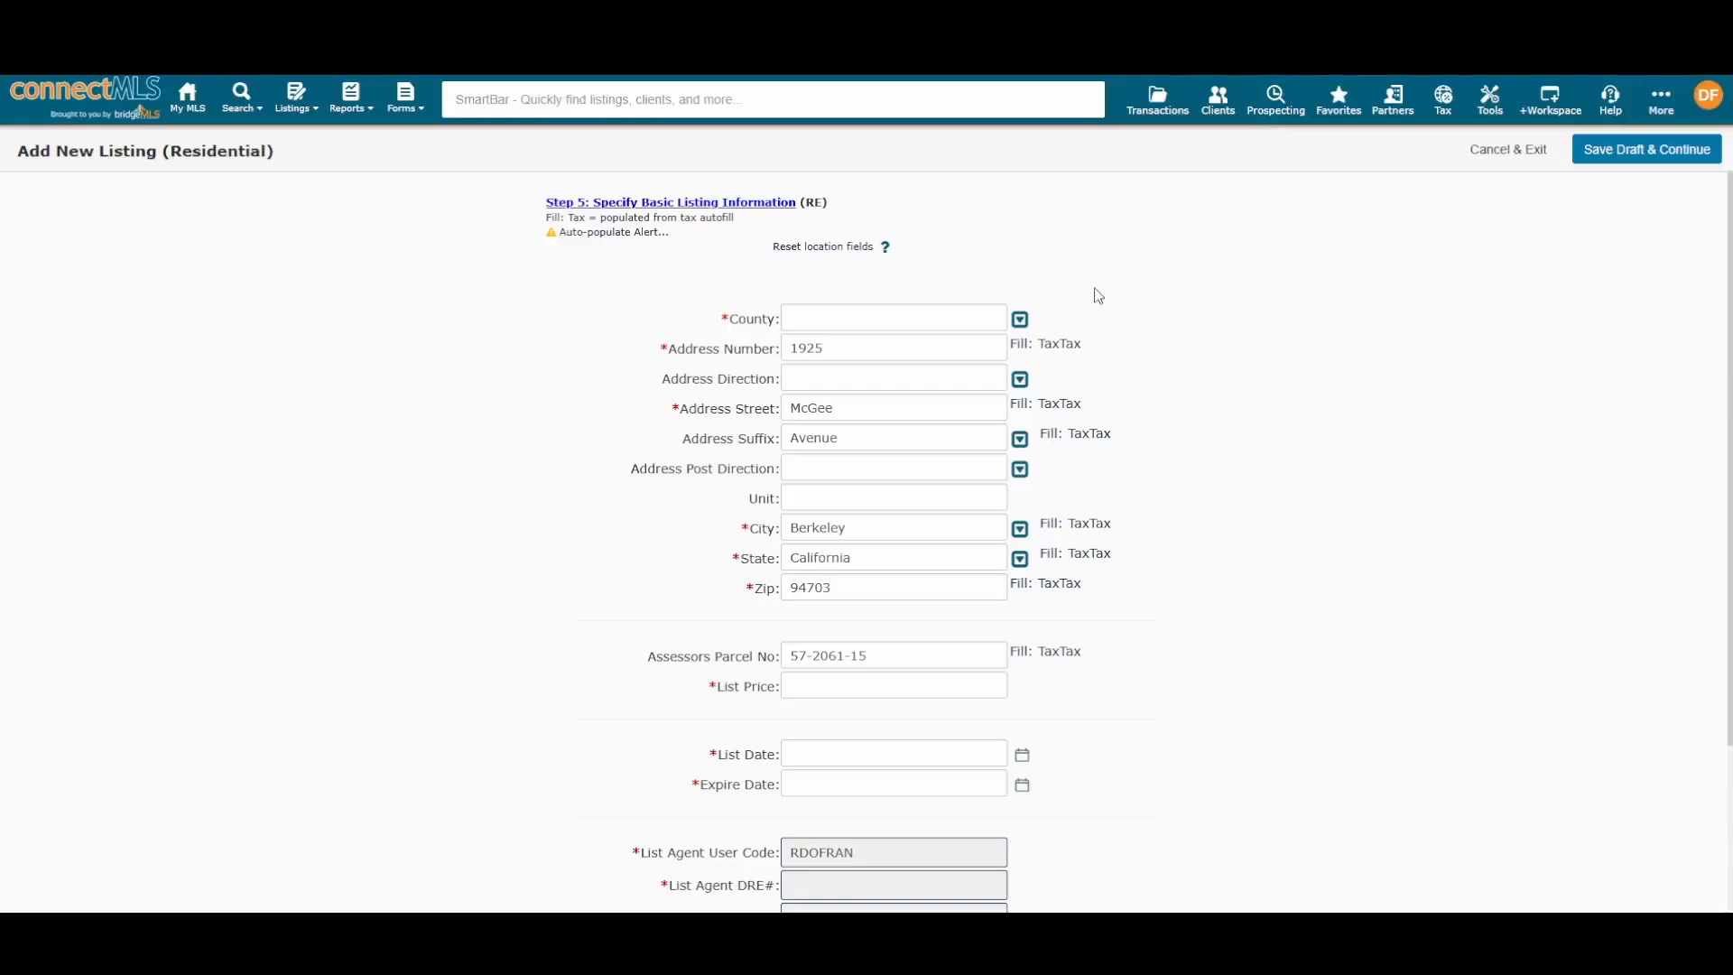
{"action": "scroll", "coordinate": [1070, 278], "scroll_direction": "down", "scroll_amount": 2}
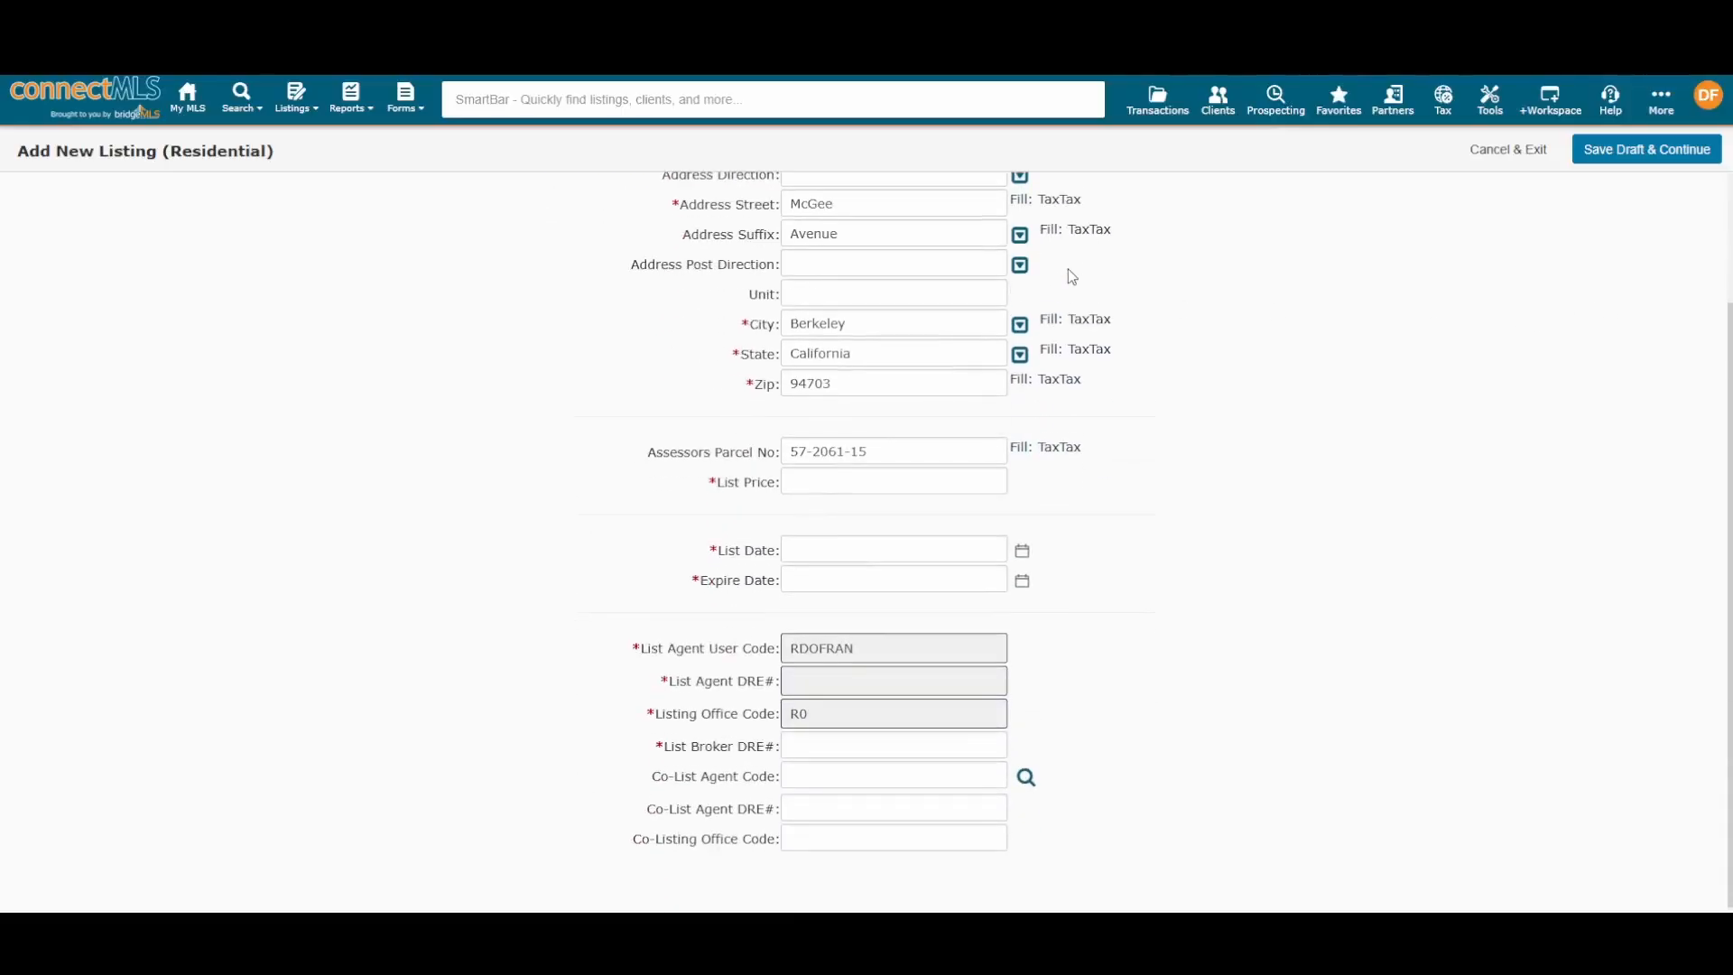
{"action": "scroll", "coordinate": [1071, 276], "scroll_direction": "up", "scroll_amount": 2}
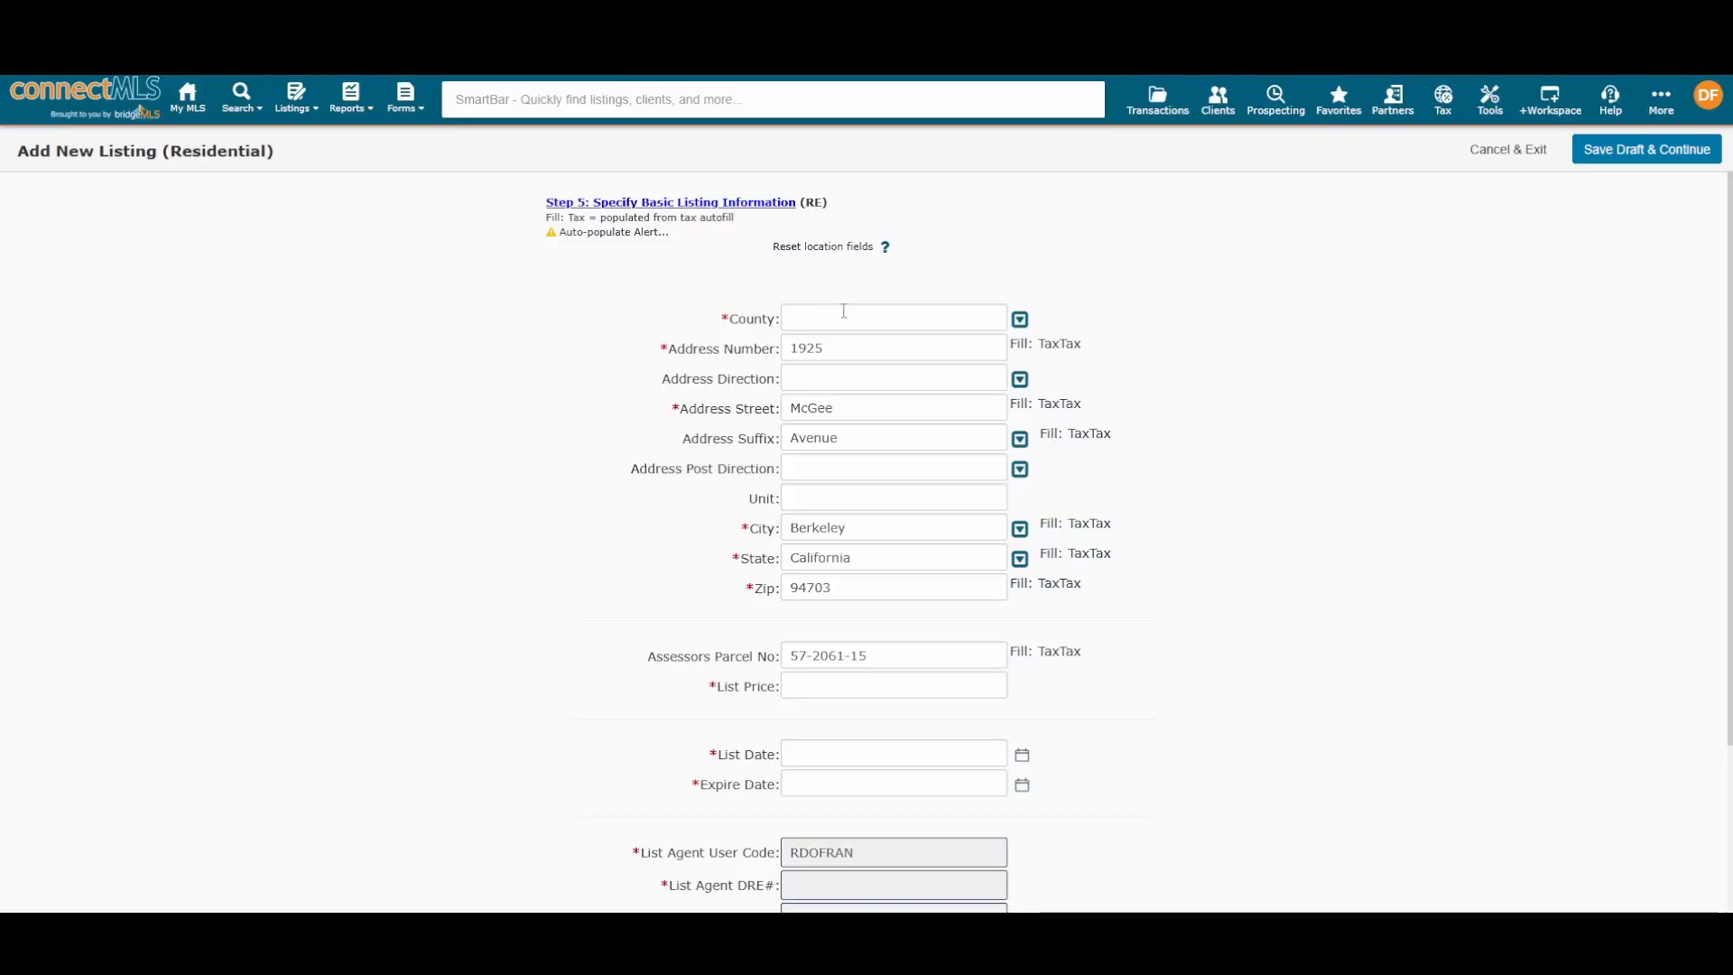
{"action": "left_click", "coordinate": [894, 308]}
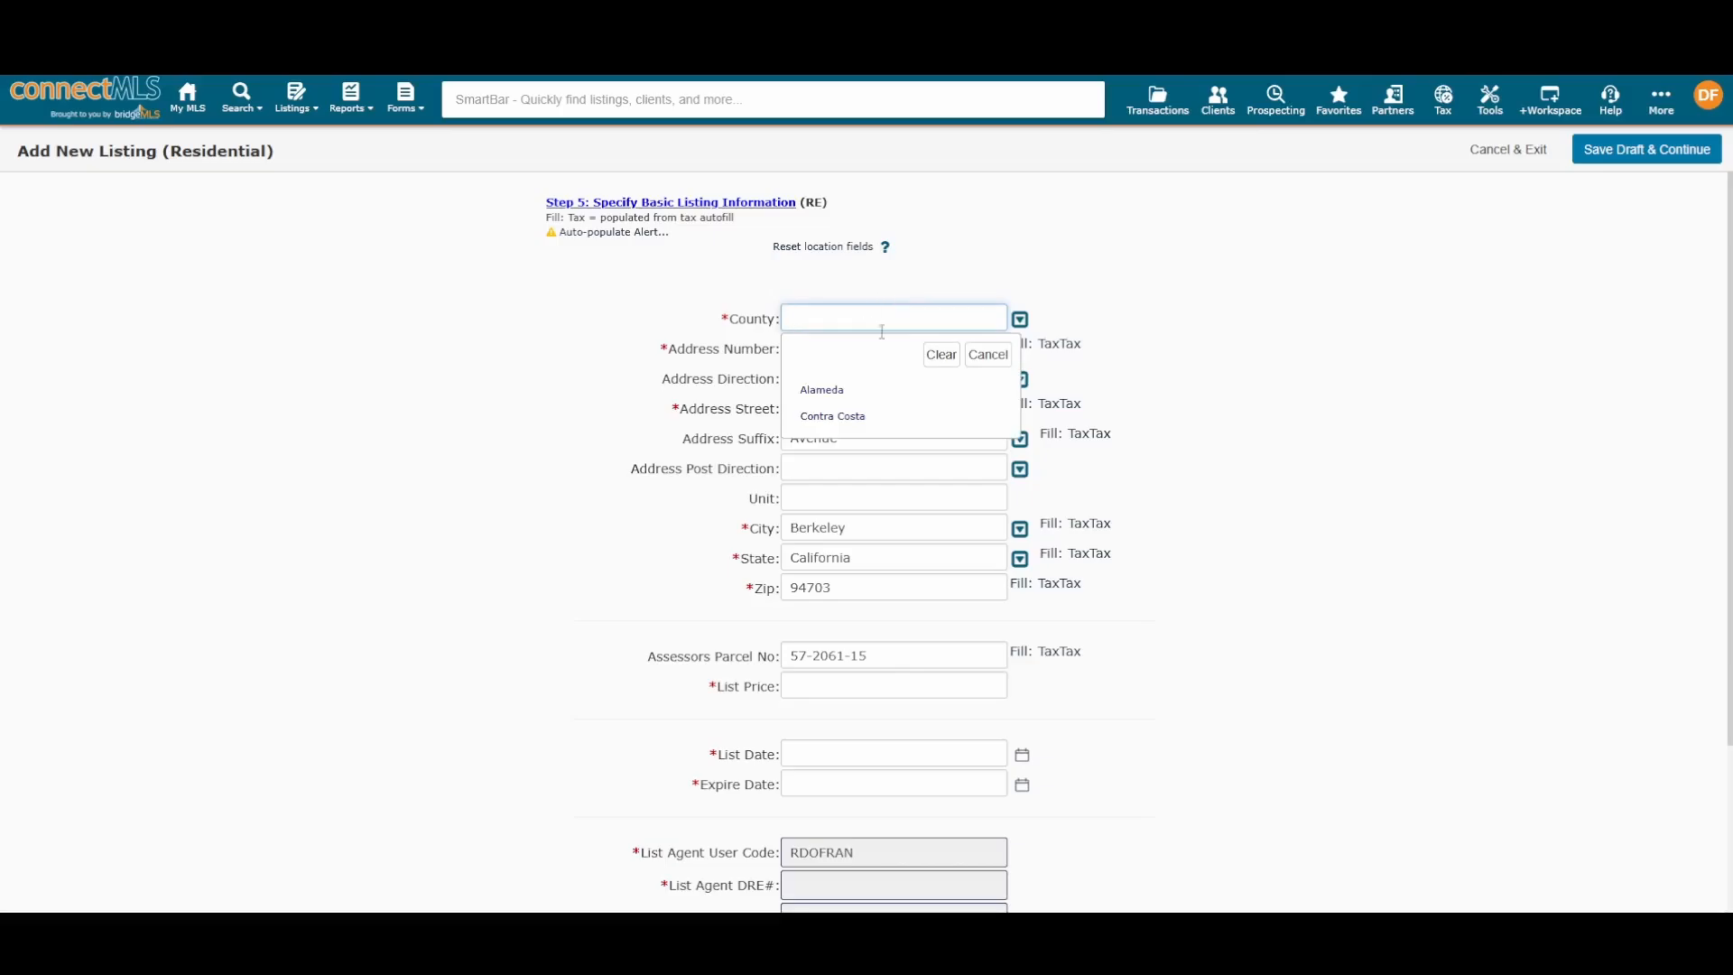
{"action": "left_click", "coordinate": [830, 389]}
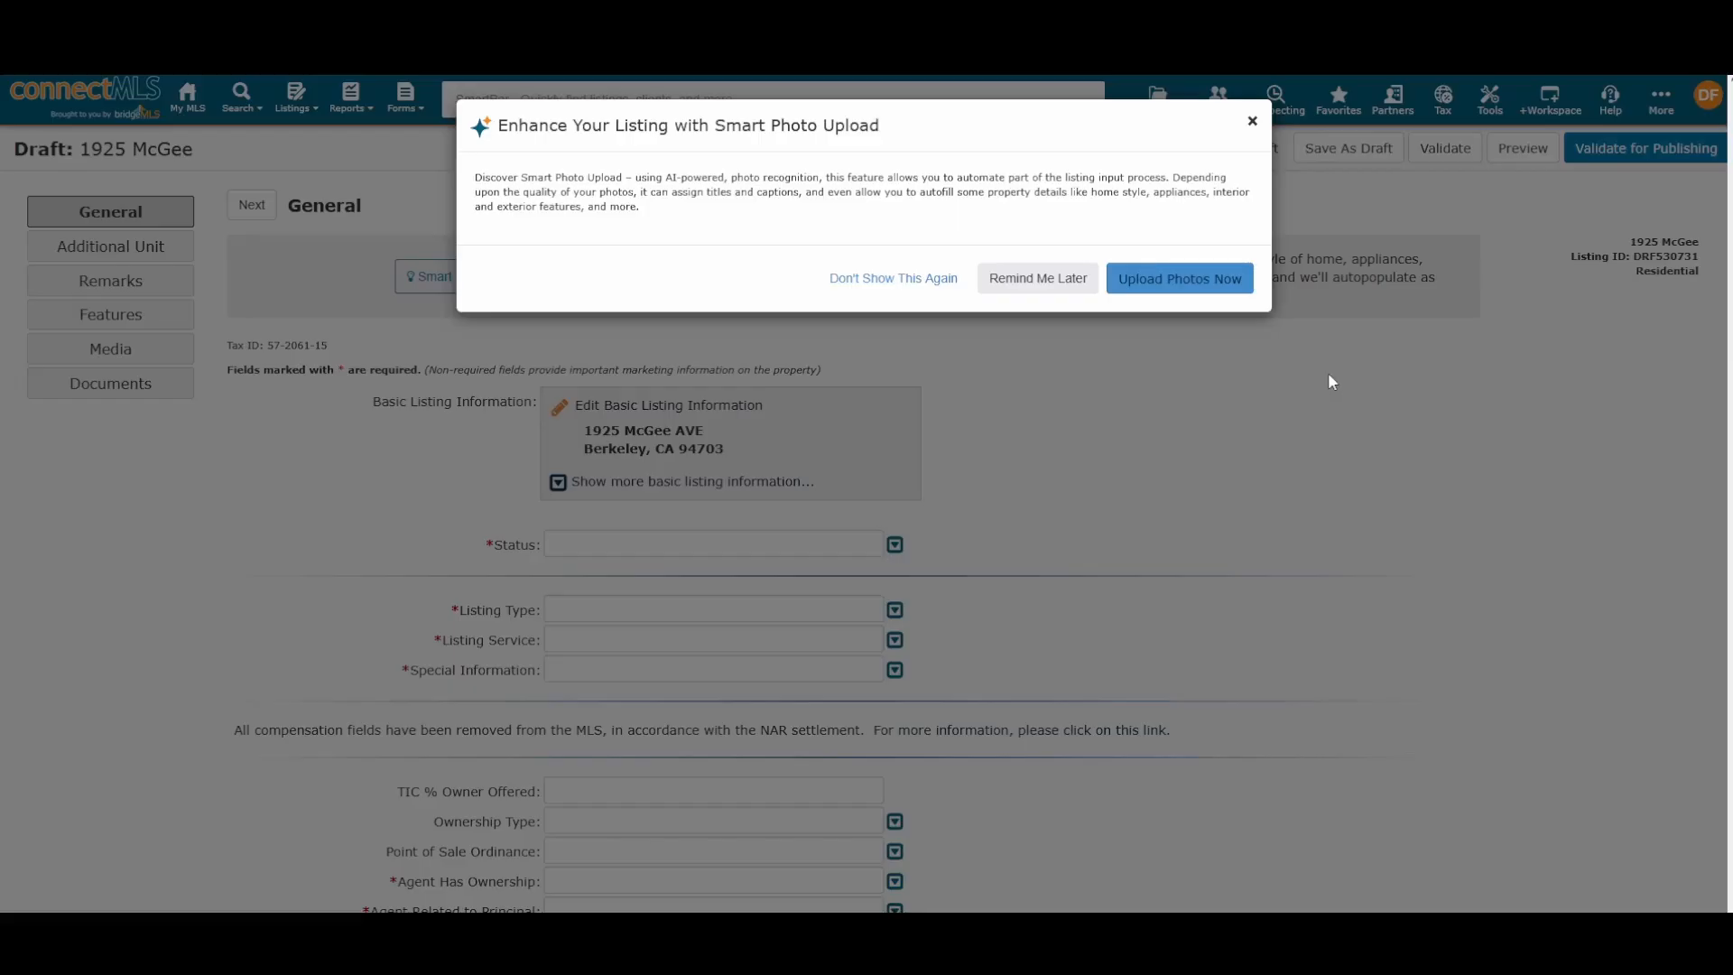
{"action": "left_click", "coordinate": [1252, 121]}
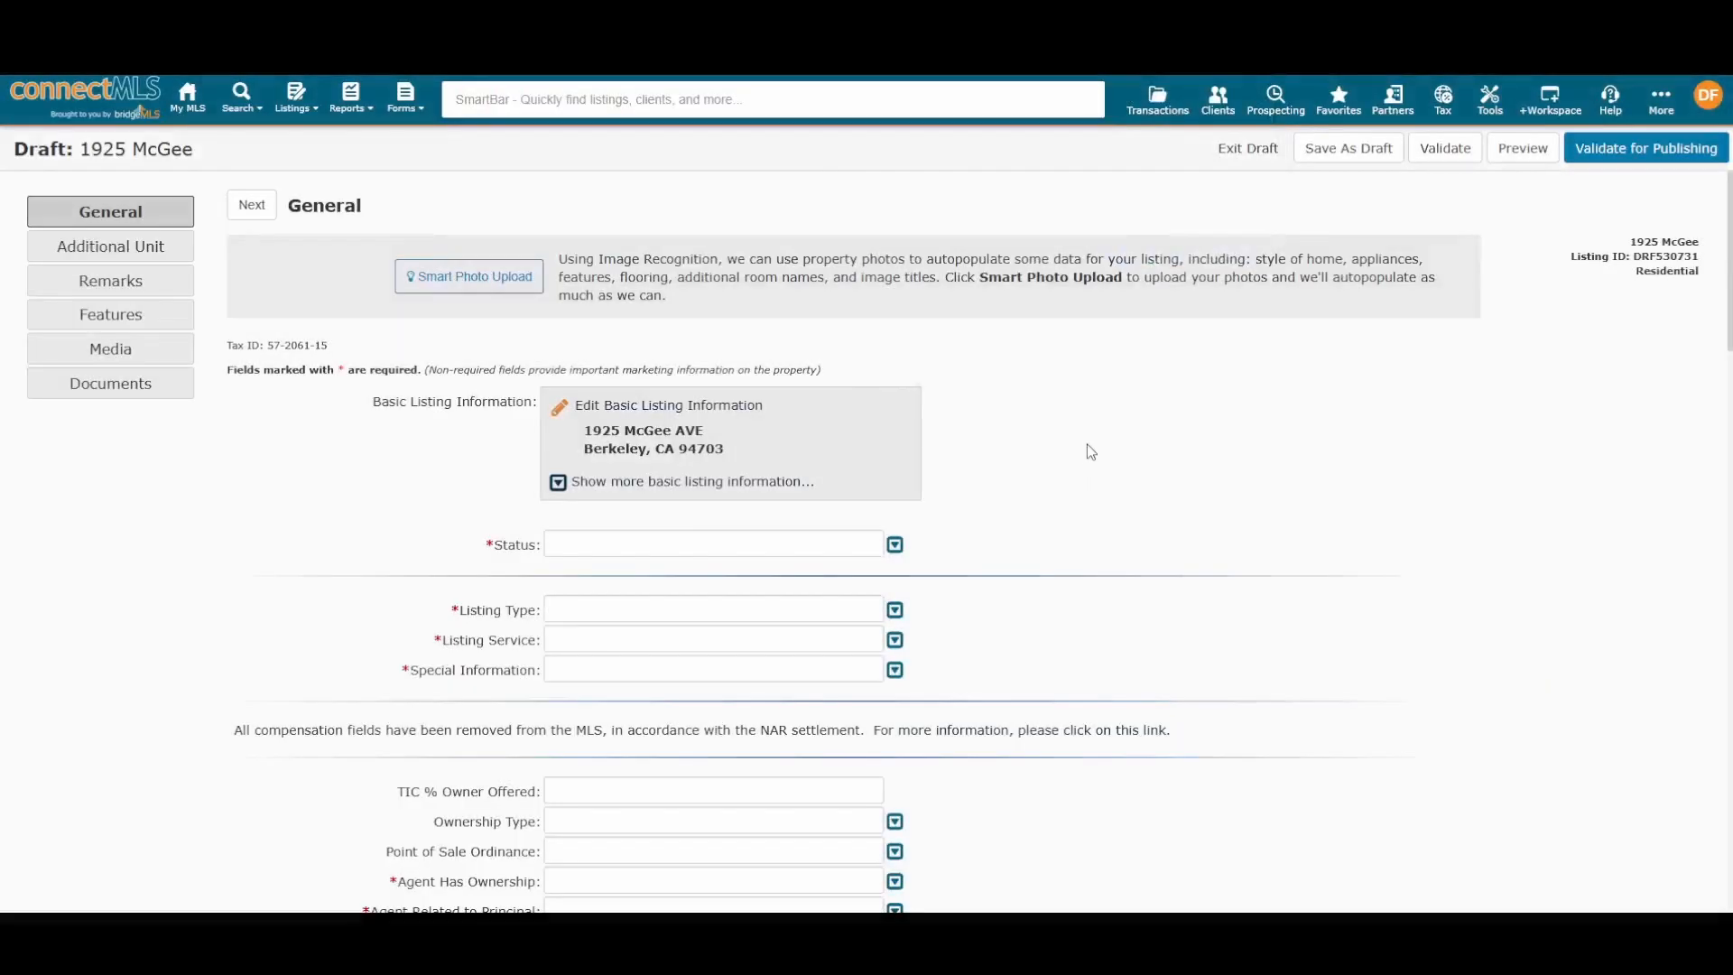
{"action": "scroll", "coordinate": [1104, 440], "scroll_direction": "down", "scroll_amount": 3}
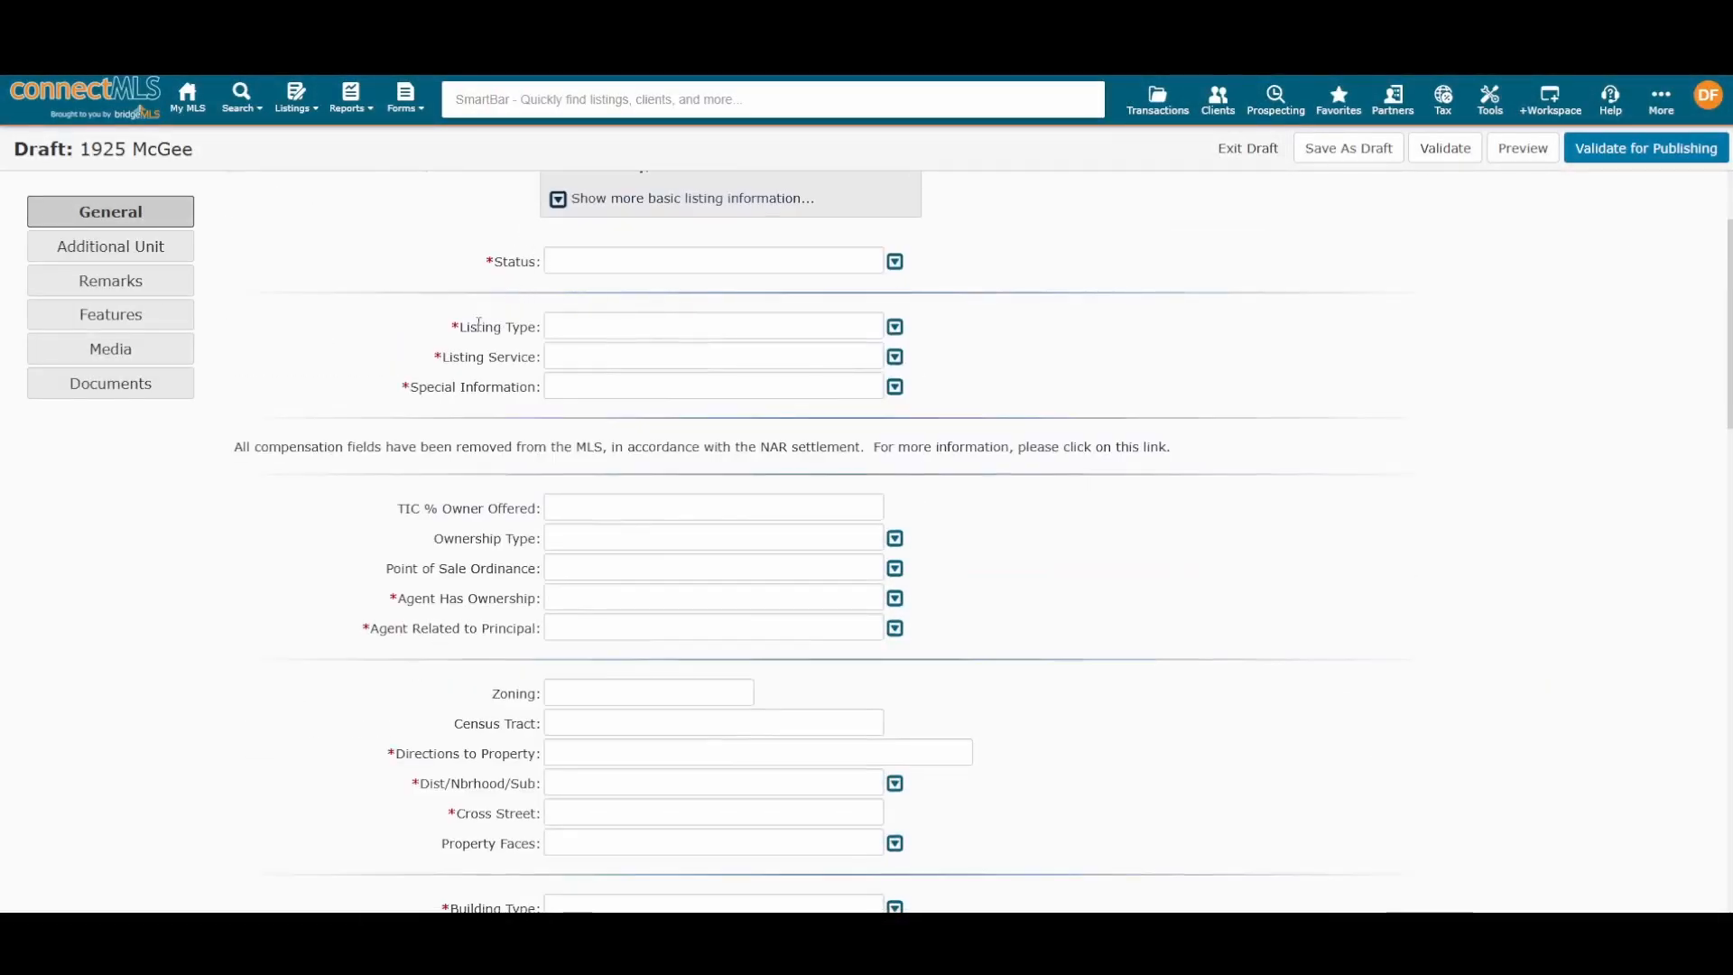
{"action": "scroll", "coordinate": [549, 385], "scroll_direction": "down", "scroll_amount": 2}
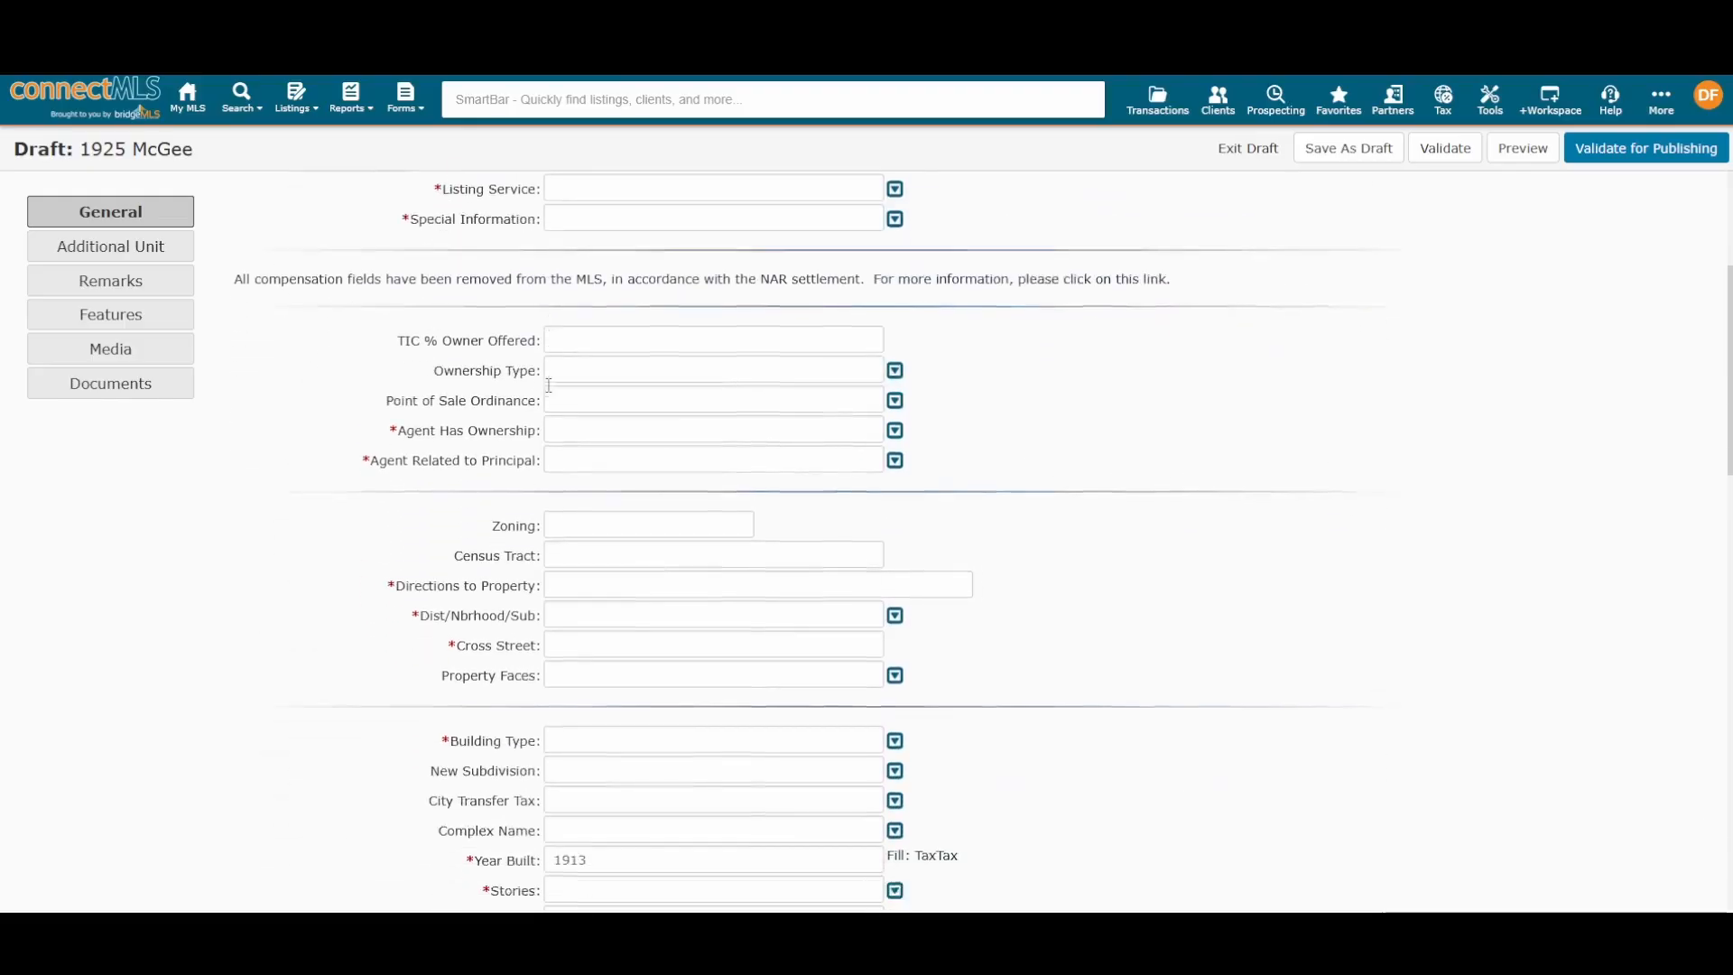
{"action": "scroll", "coordinate": [549, 385], "scroll_direction": "down", "scroll_amount": 5}
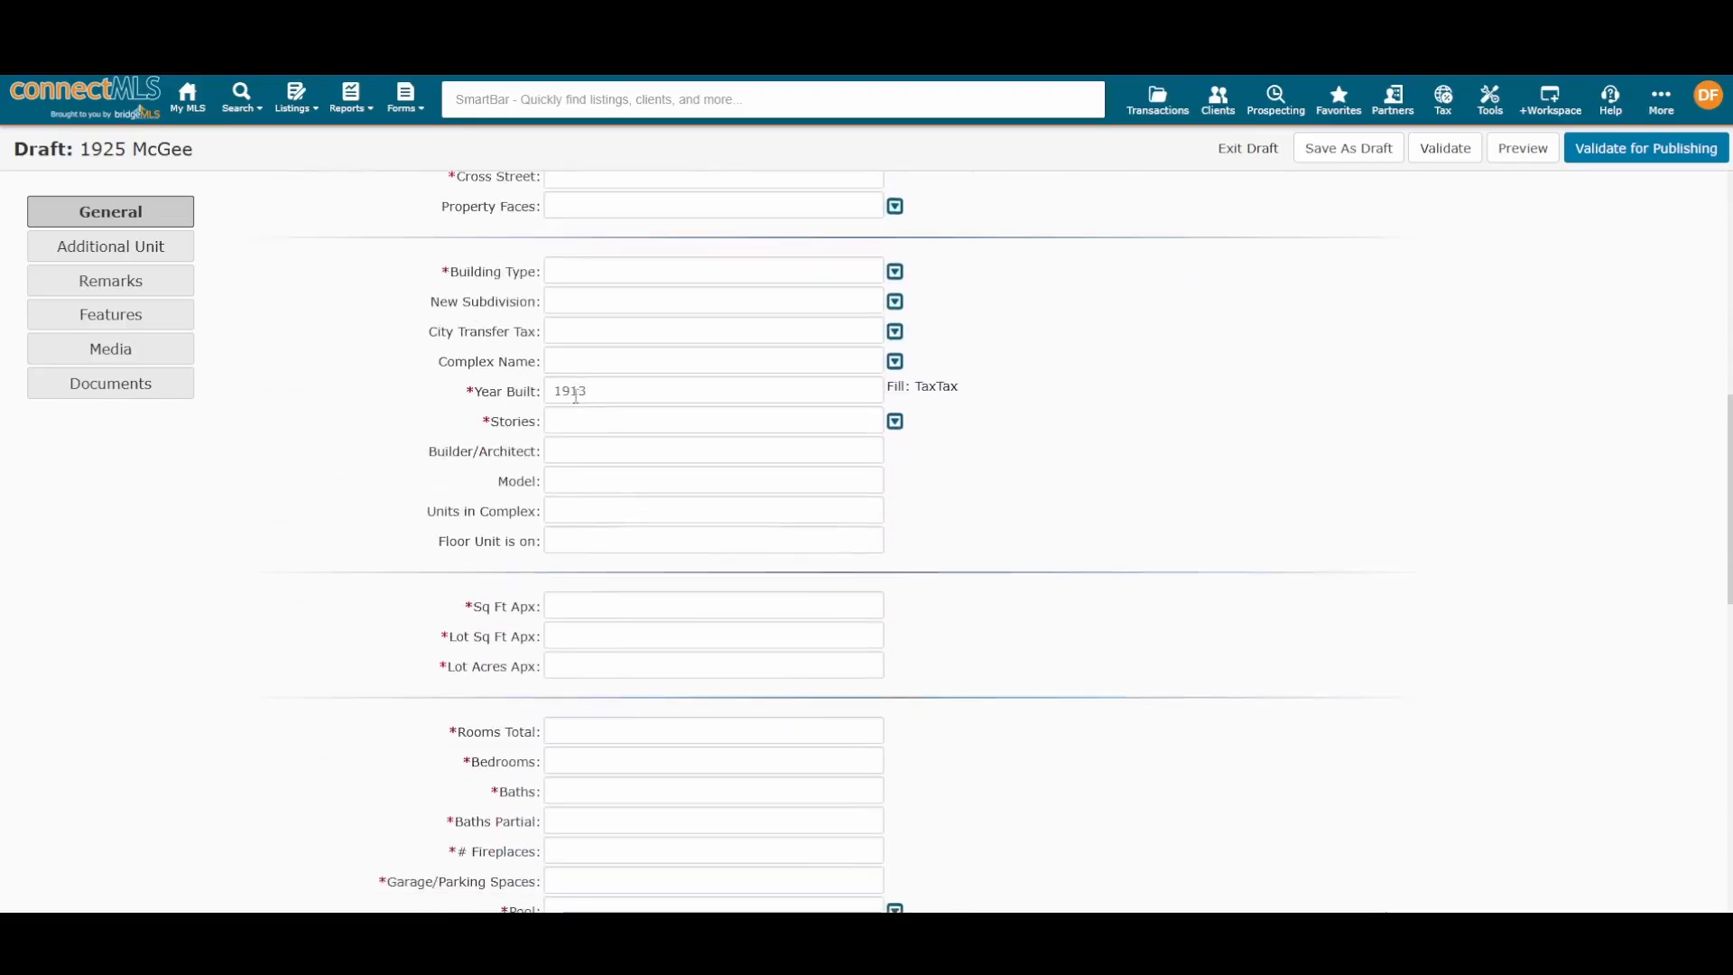
{"action": "scroll", "coordinate": [574, 395], "scroll_direction": "down", "scroll_amount": 11}
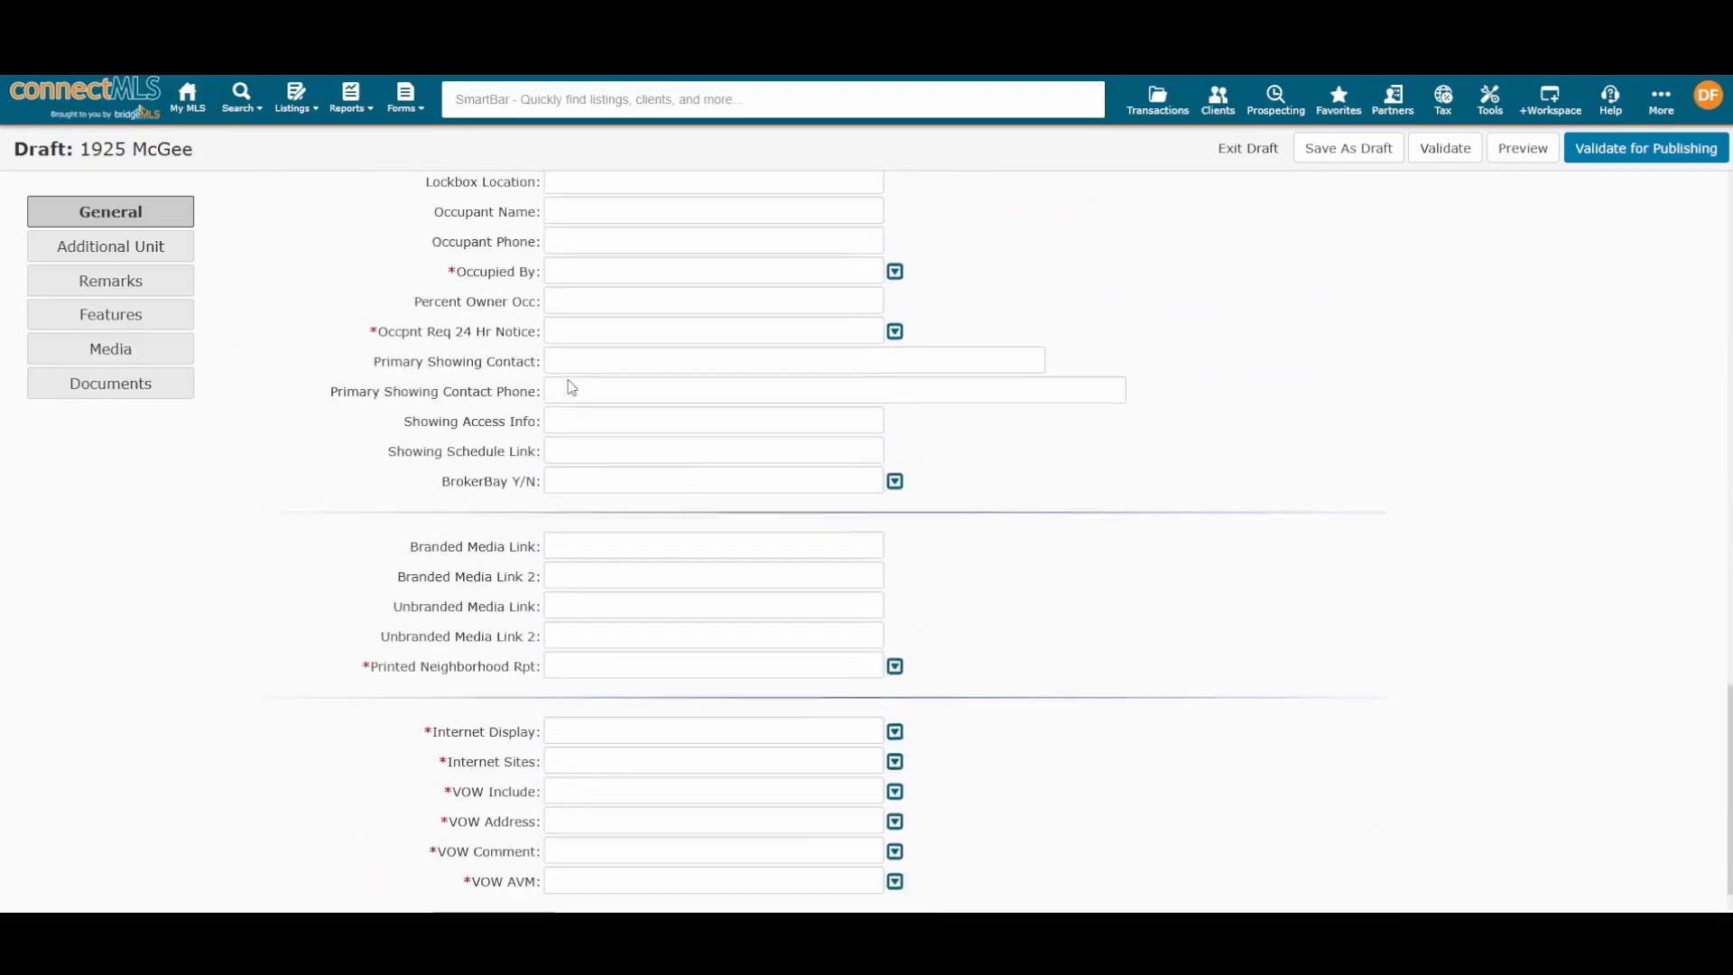
{"action": "scroll", "coordinate": [568, 375], "scroll_direction": "up", "scroll_amount": 13}
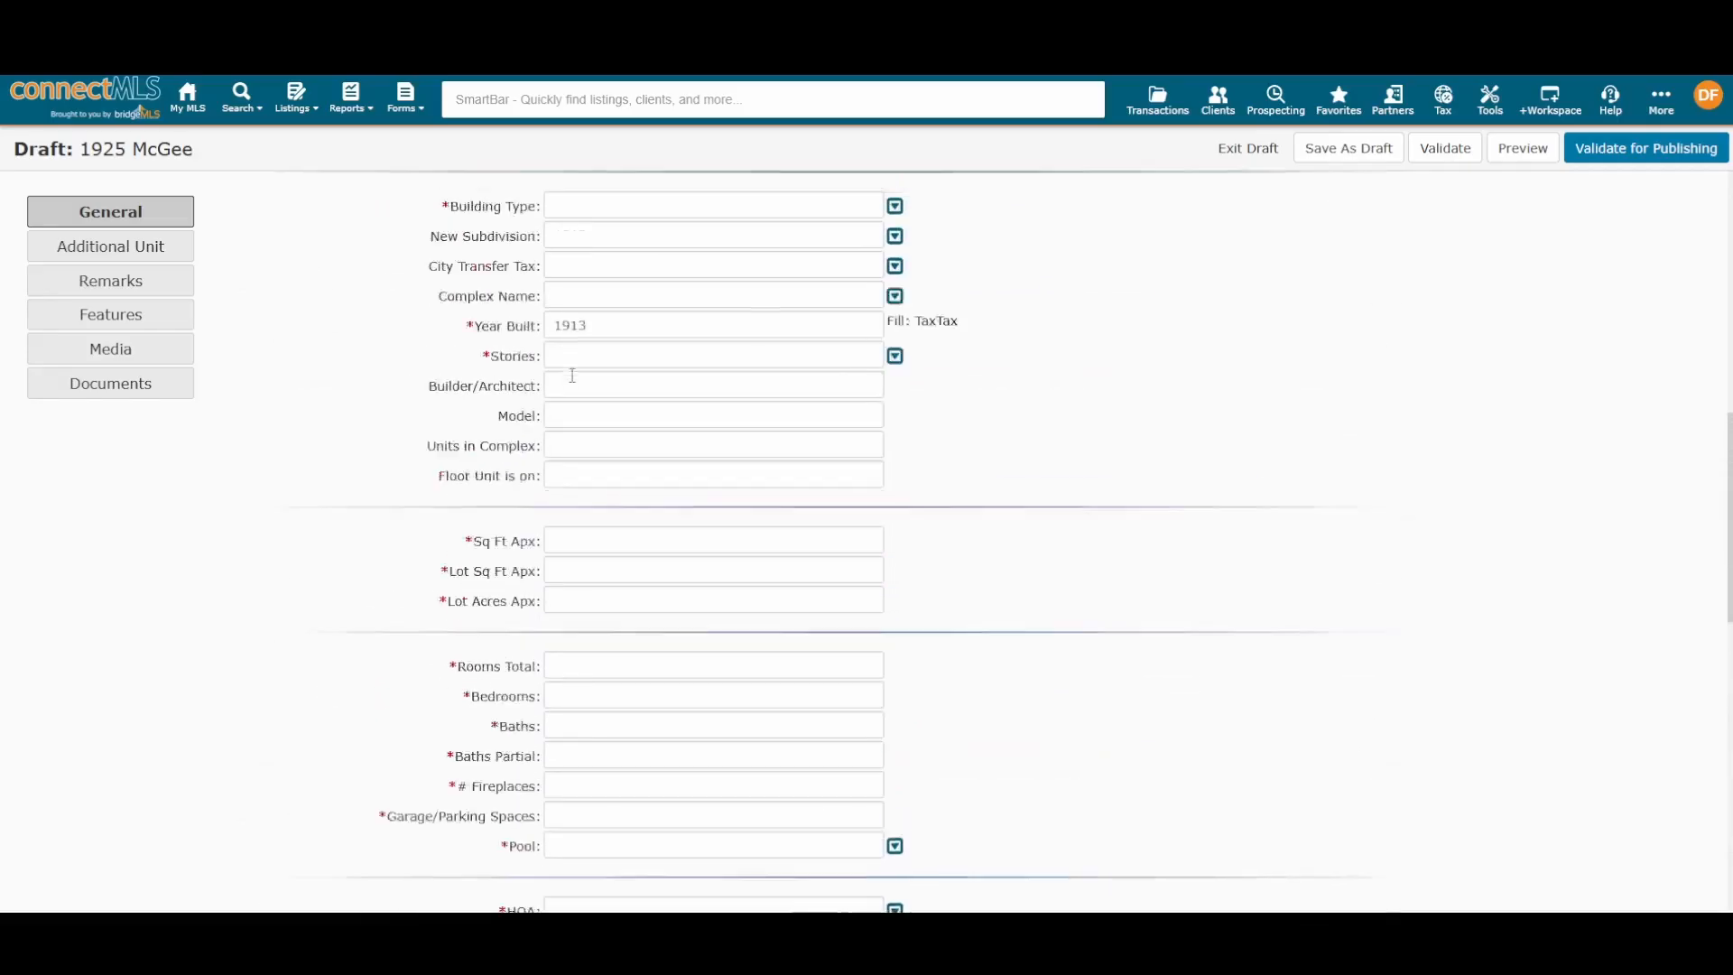
{"action": "scroll", "coordinate": [572, 375], "scroll_direction": "up", "scroll_amount": 10}
{"action": "scroll", "coordinate": [578, 376], "scroll_direction": "down", "scroll_amount": 3}
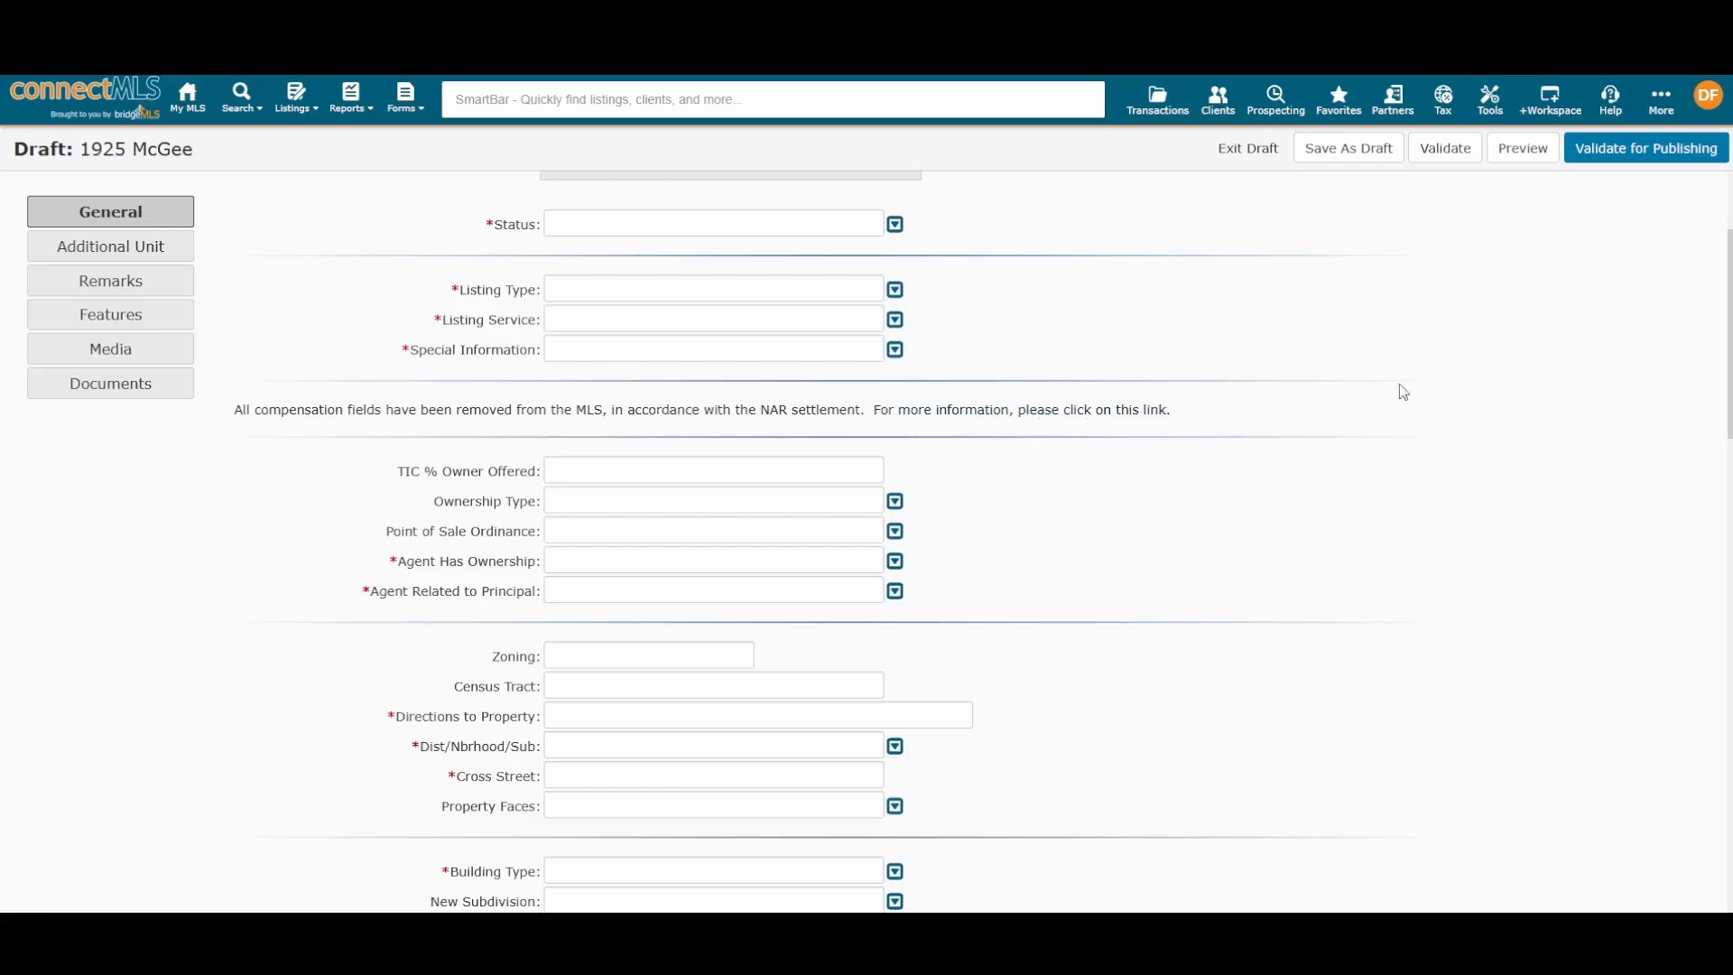
{"action": "left_click", "coordinate": [1363, 155]}
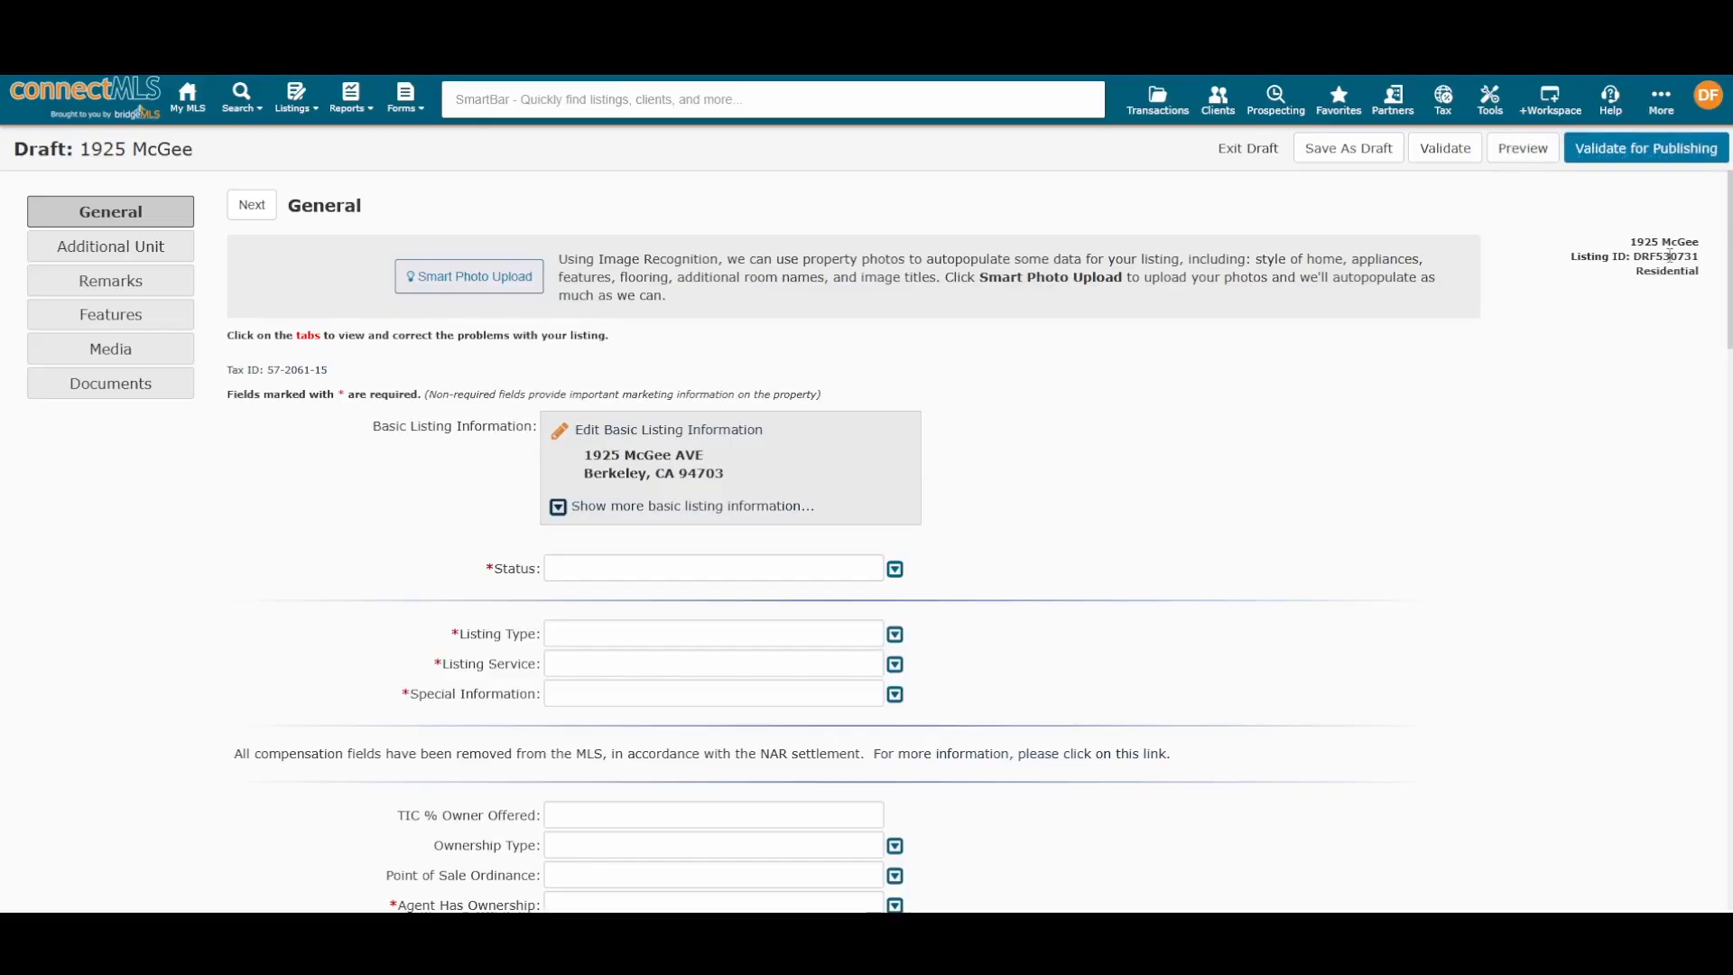
{"action": "double_click", "coordinate": [1668, 256]}
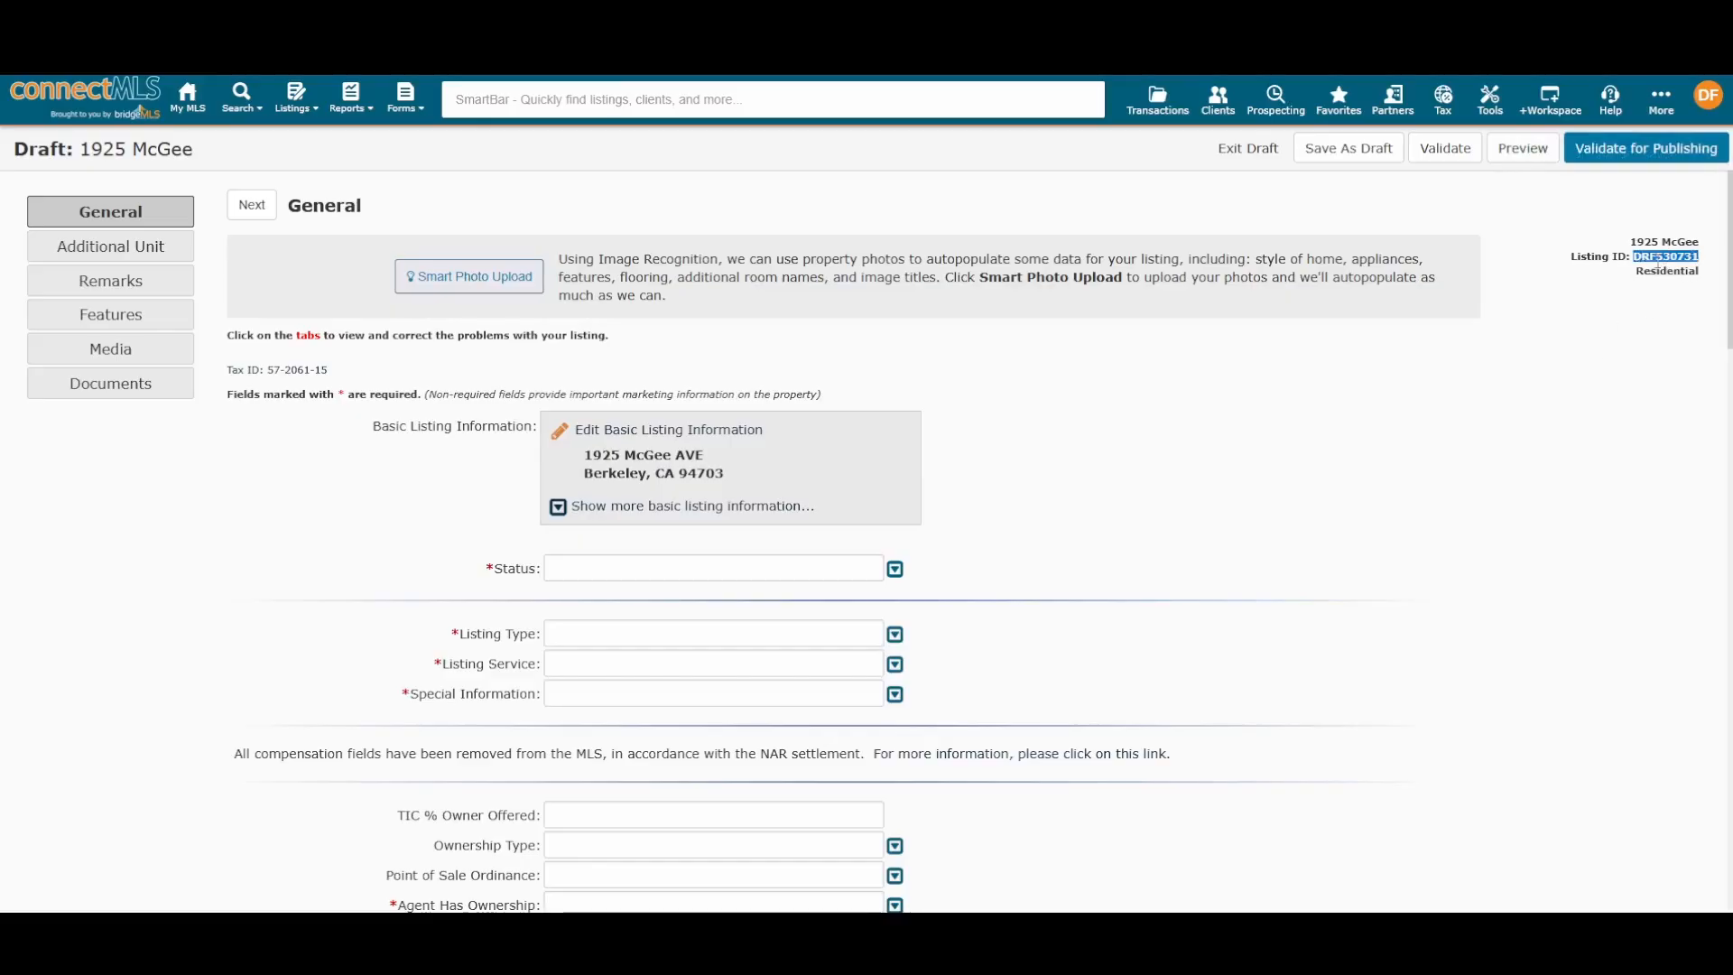
{"action": "left_click", "coordinate": [1471, 452]}
{"action": "left_click", "coordinate": [298, 107]}
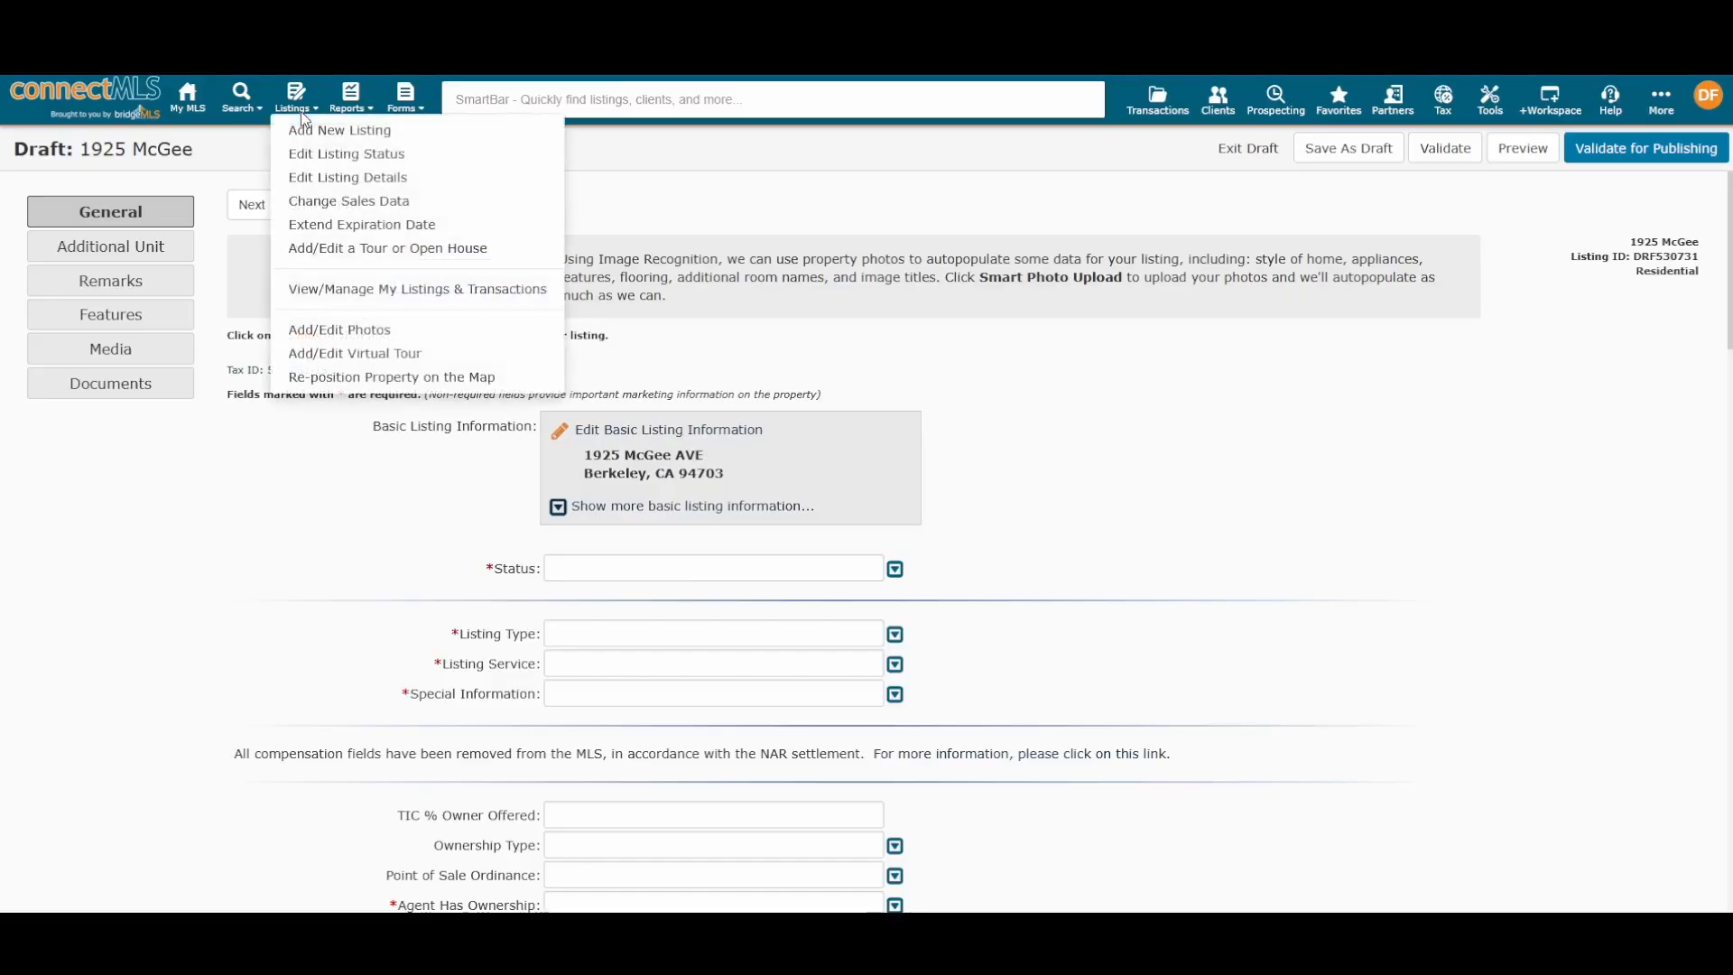
{"action": "left_click", "coordinate": [372, 291]}
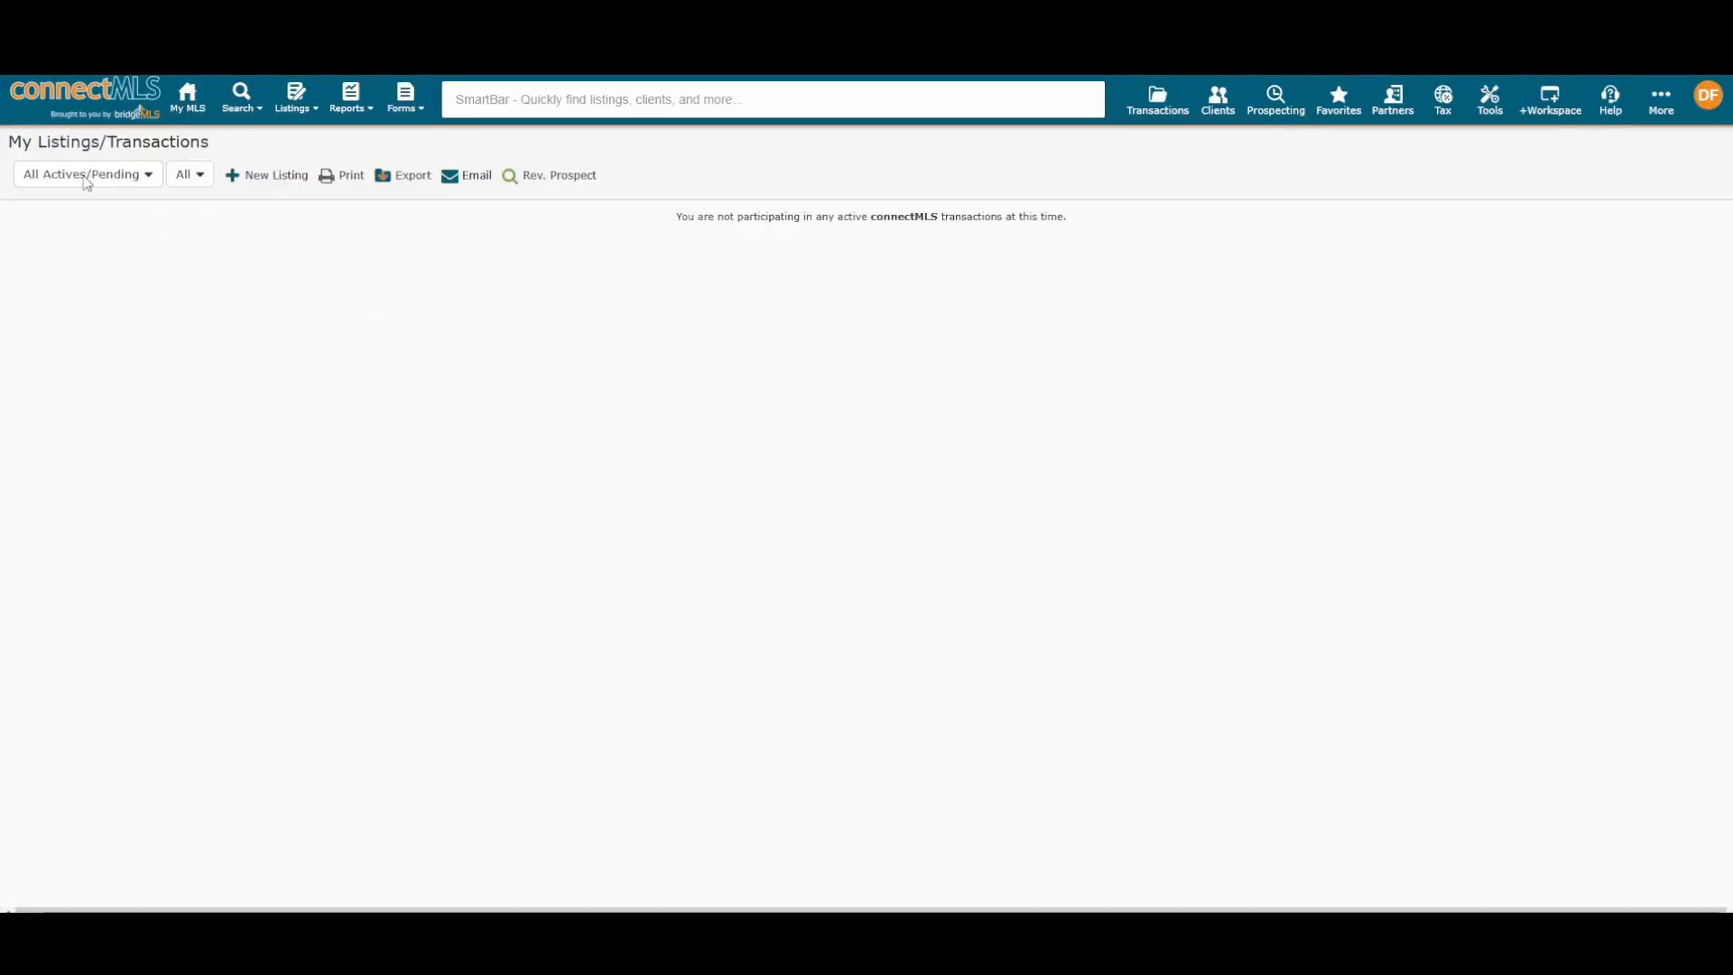
{"action": "left_click", "coordinate": [112, 179]}
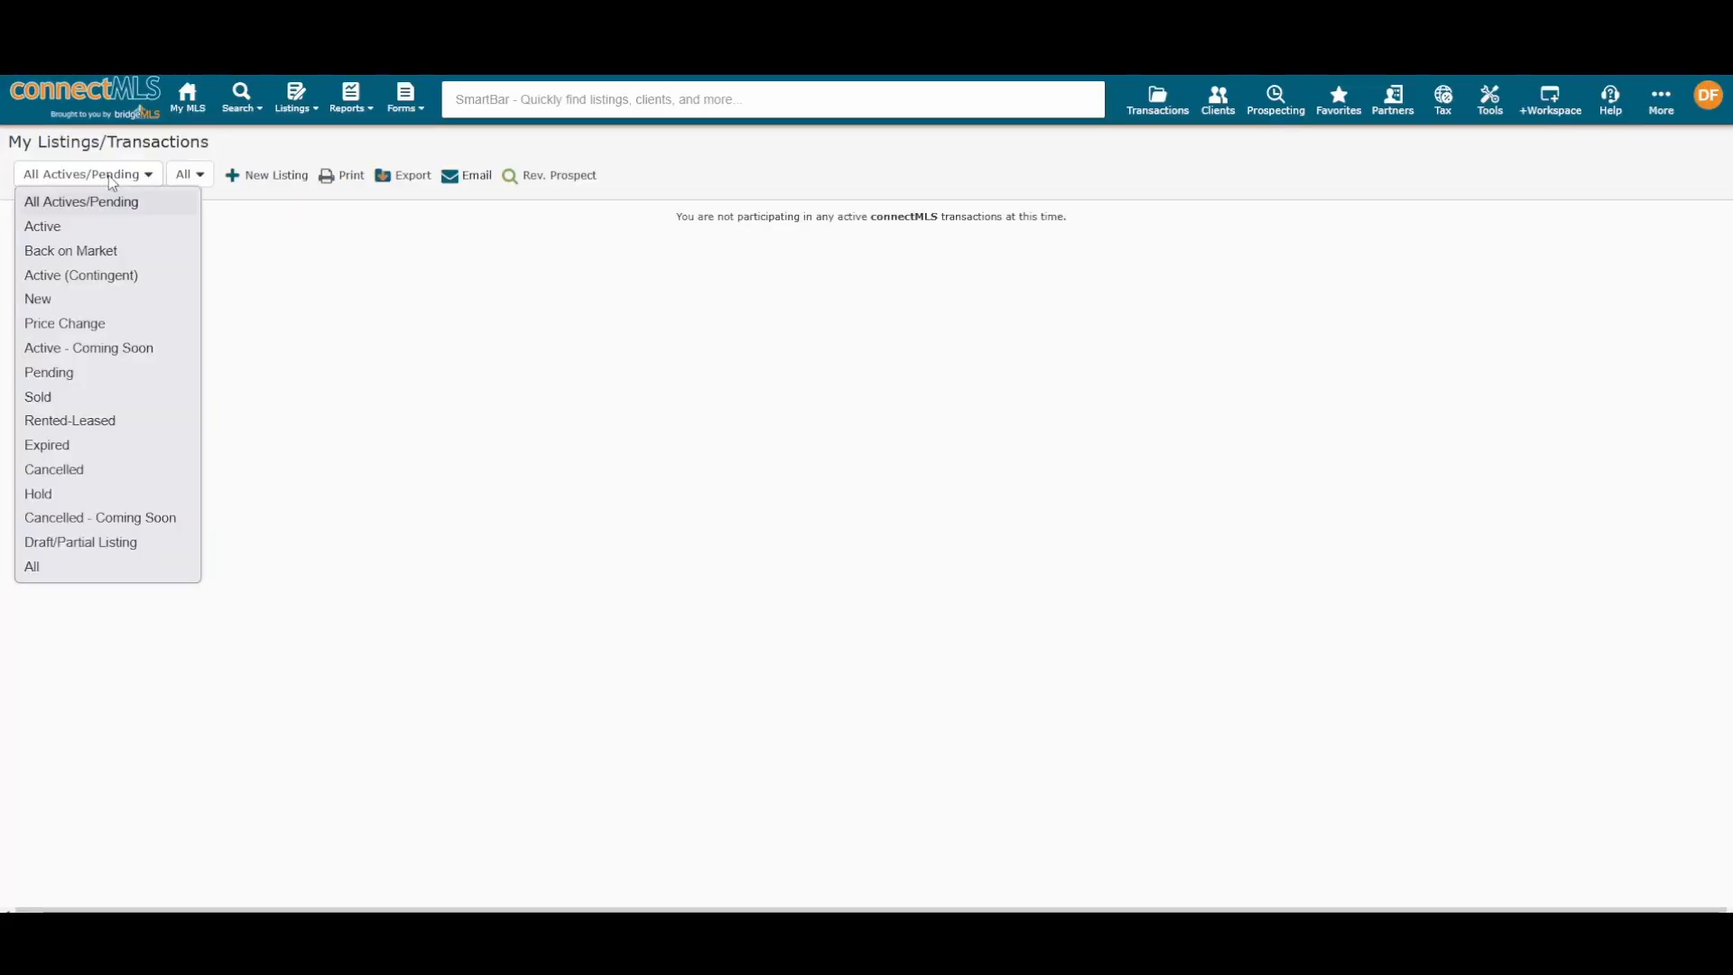
{"action": "left_click", "coordinate": [141, 540]}
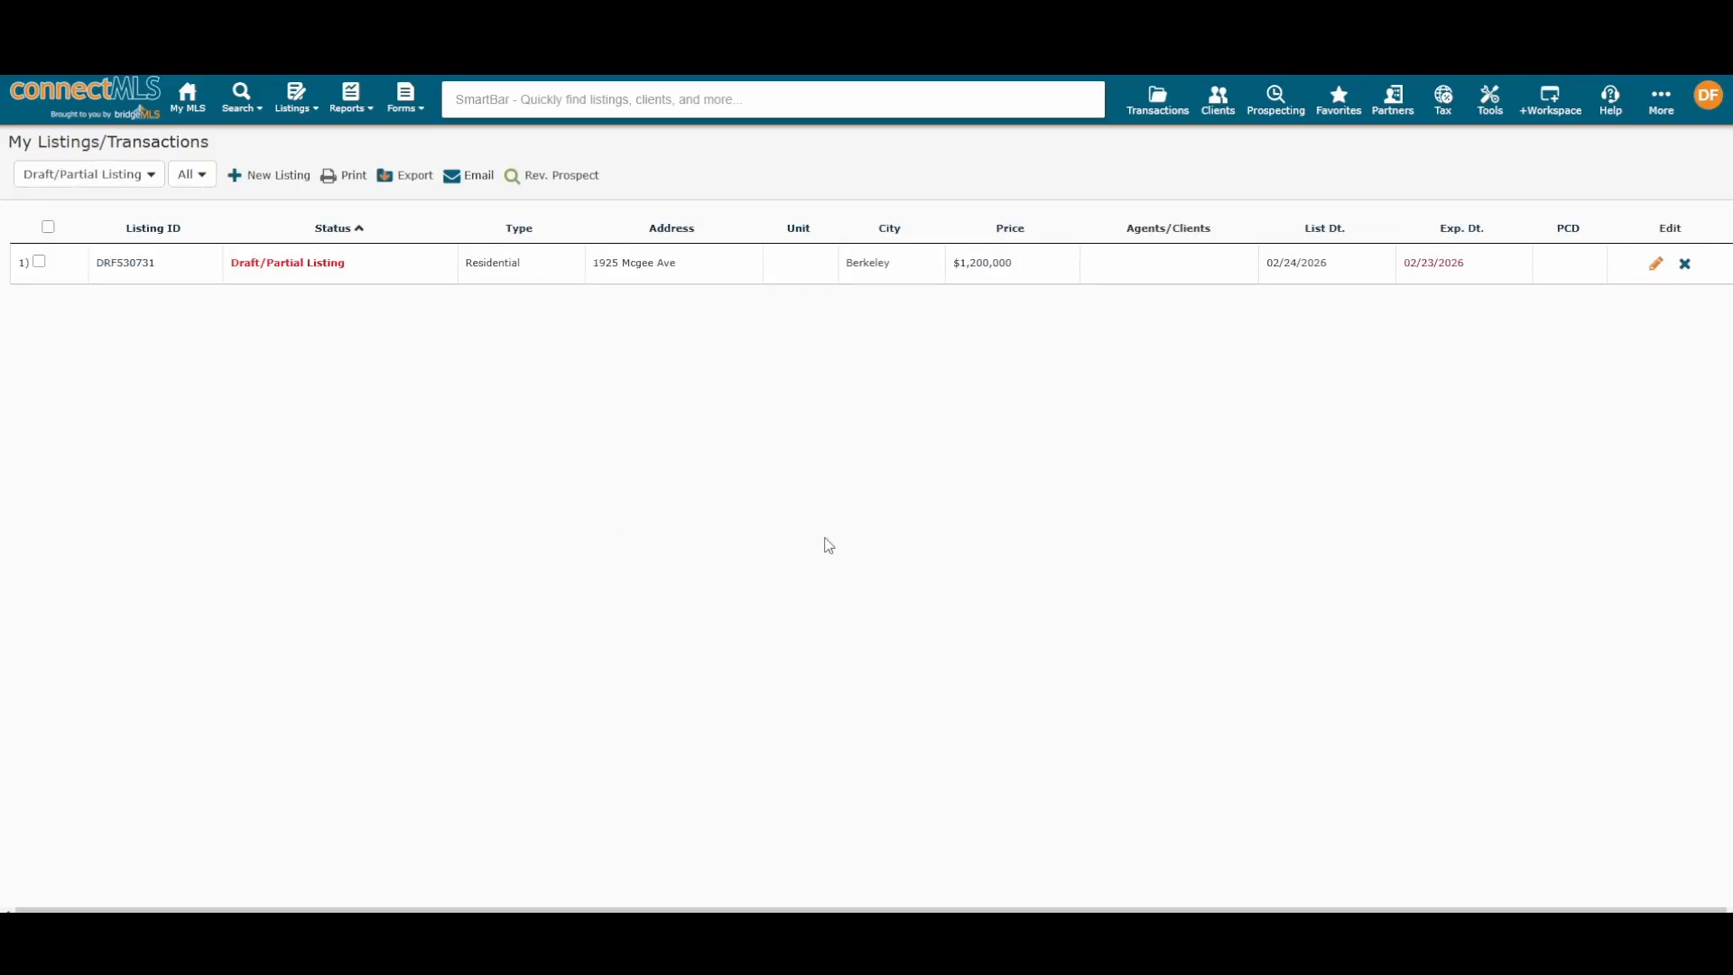
{"action": "left_click", "coordinate": [1657, 267]}
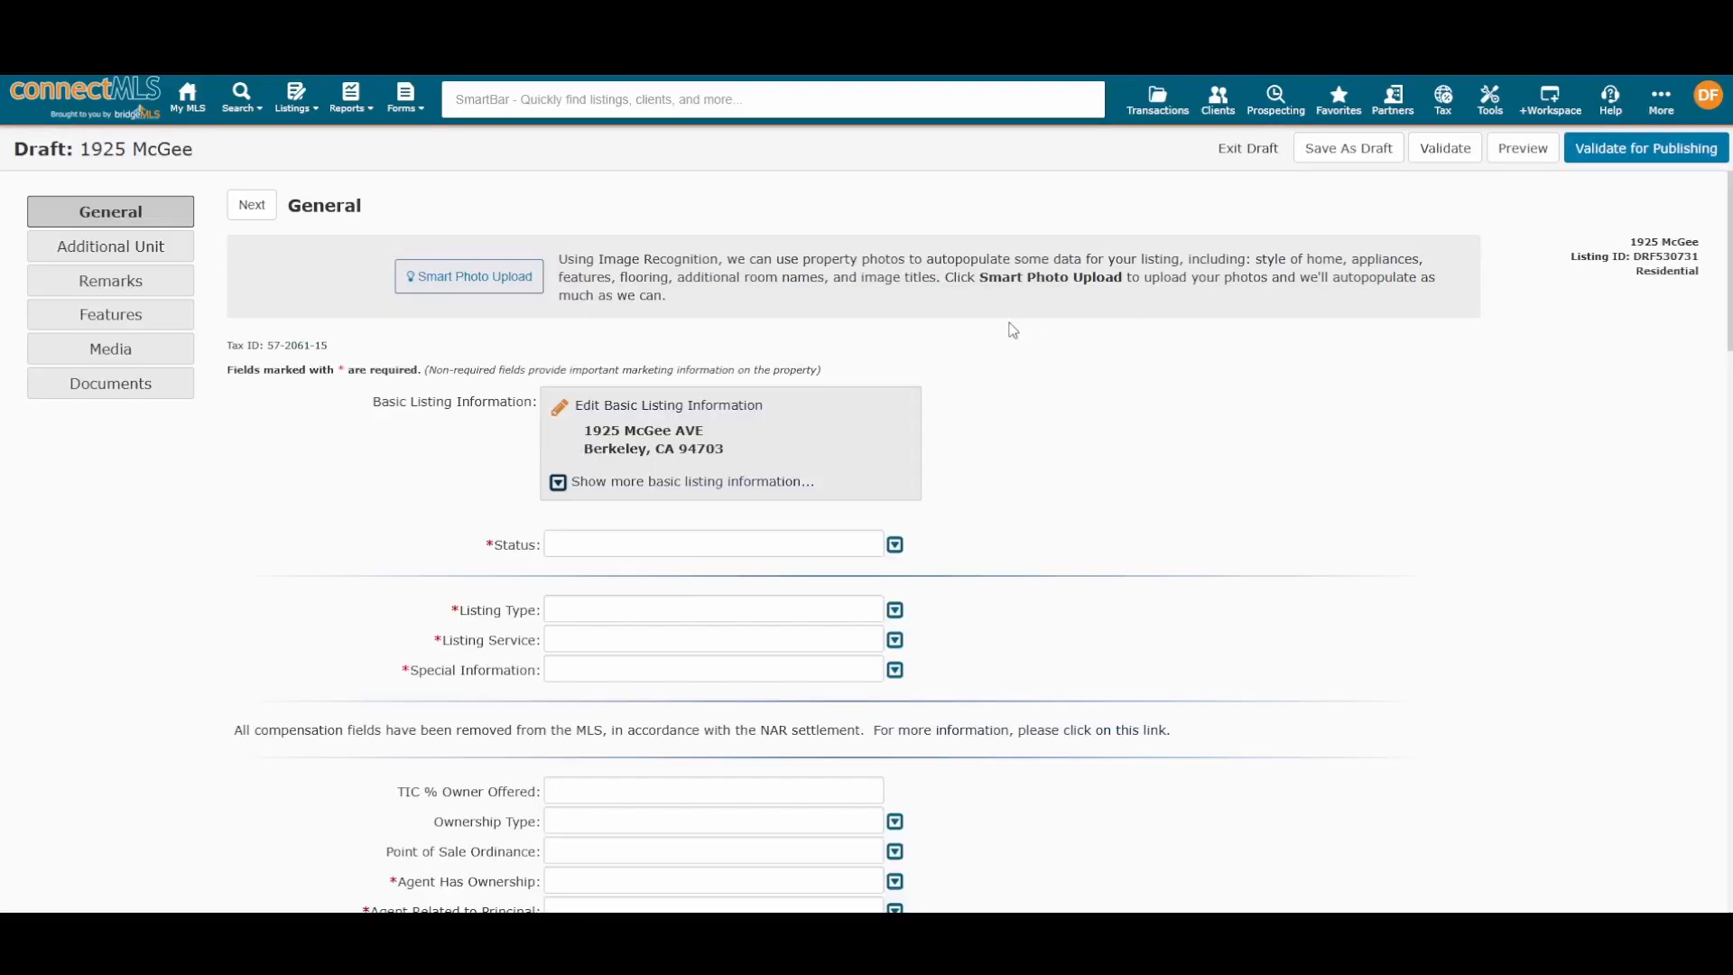
Step: Smart-upload four room photos with automatic titles and captions
{"action": "left_click", "coordinate": [494, 286]}
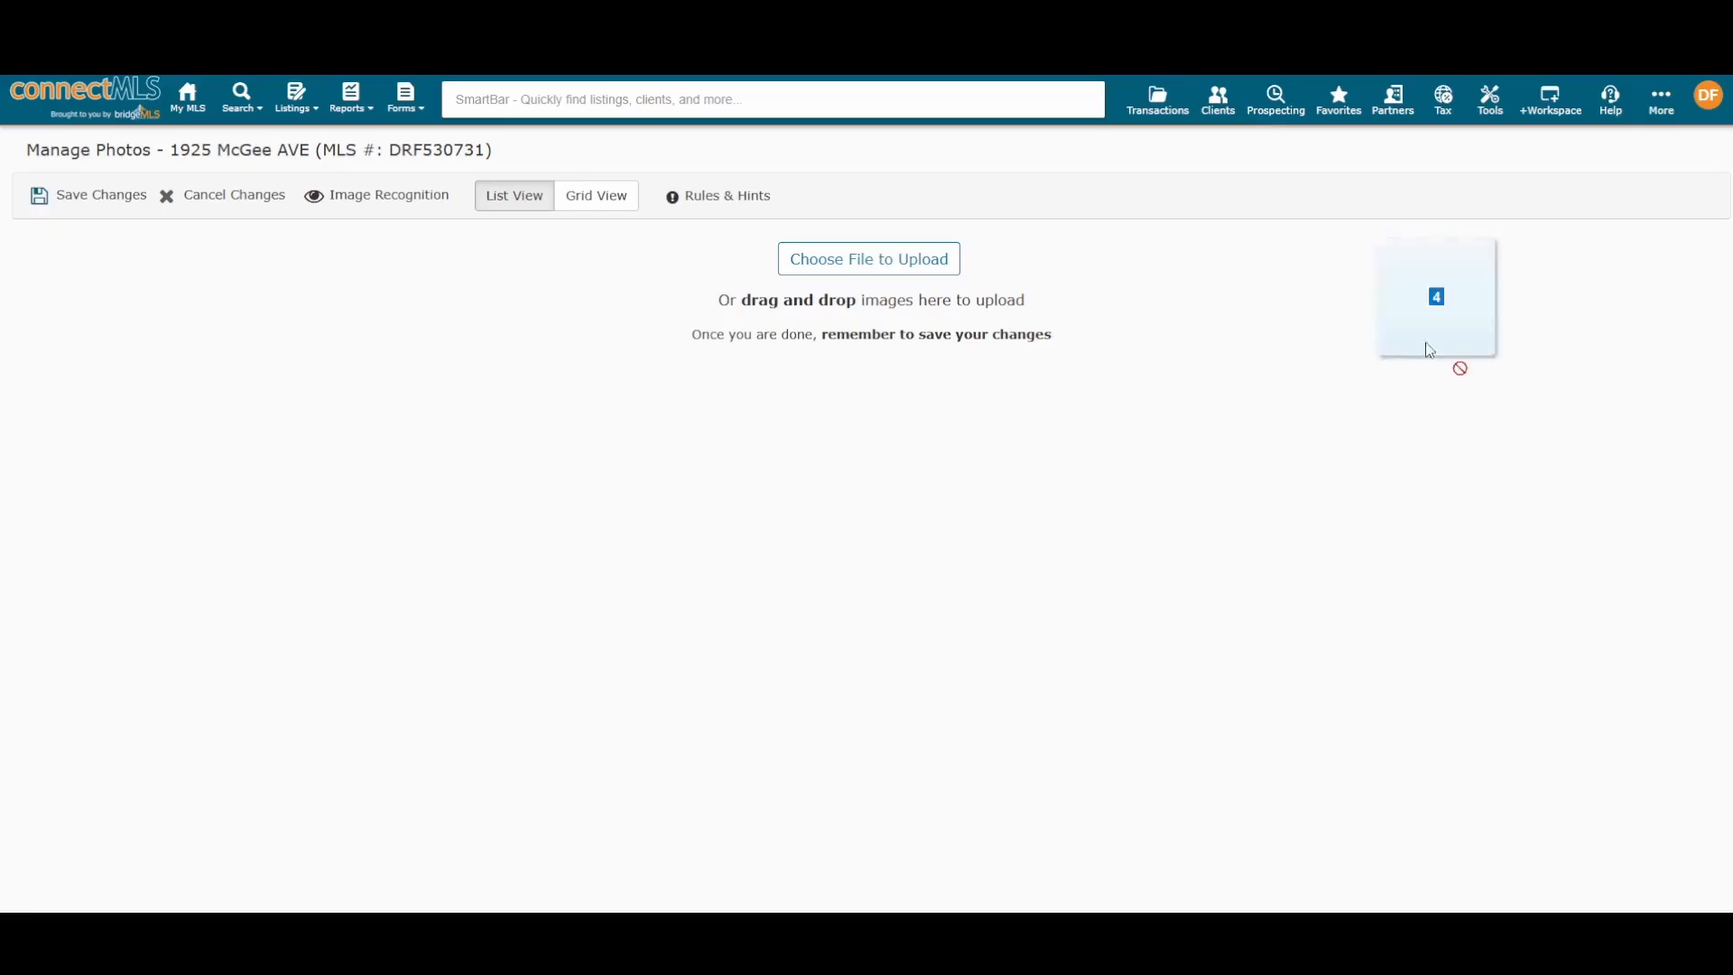
{"action": "left_click_drag", "start_coordinate": [1434, 357], "coordinate": [1169, 325]}
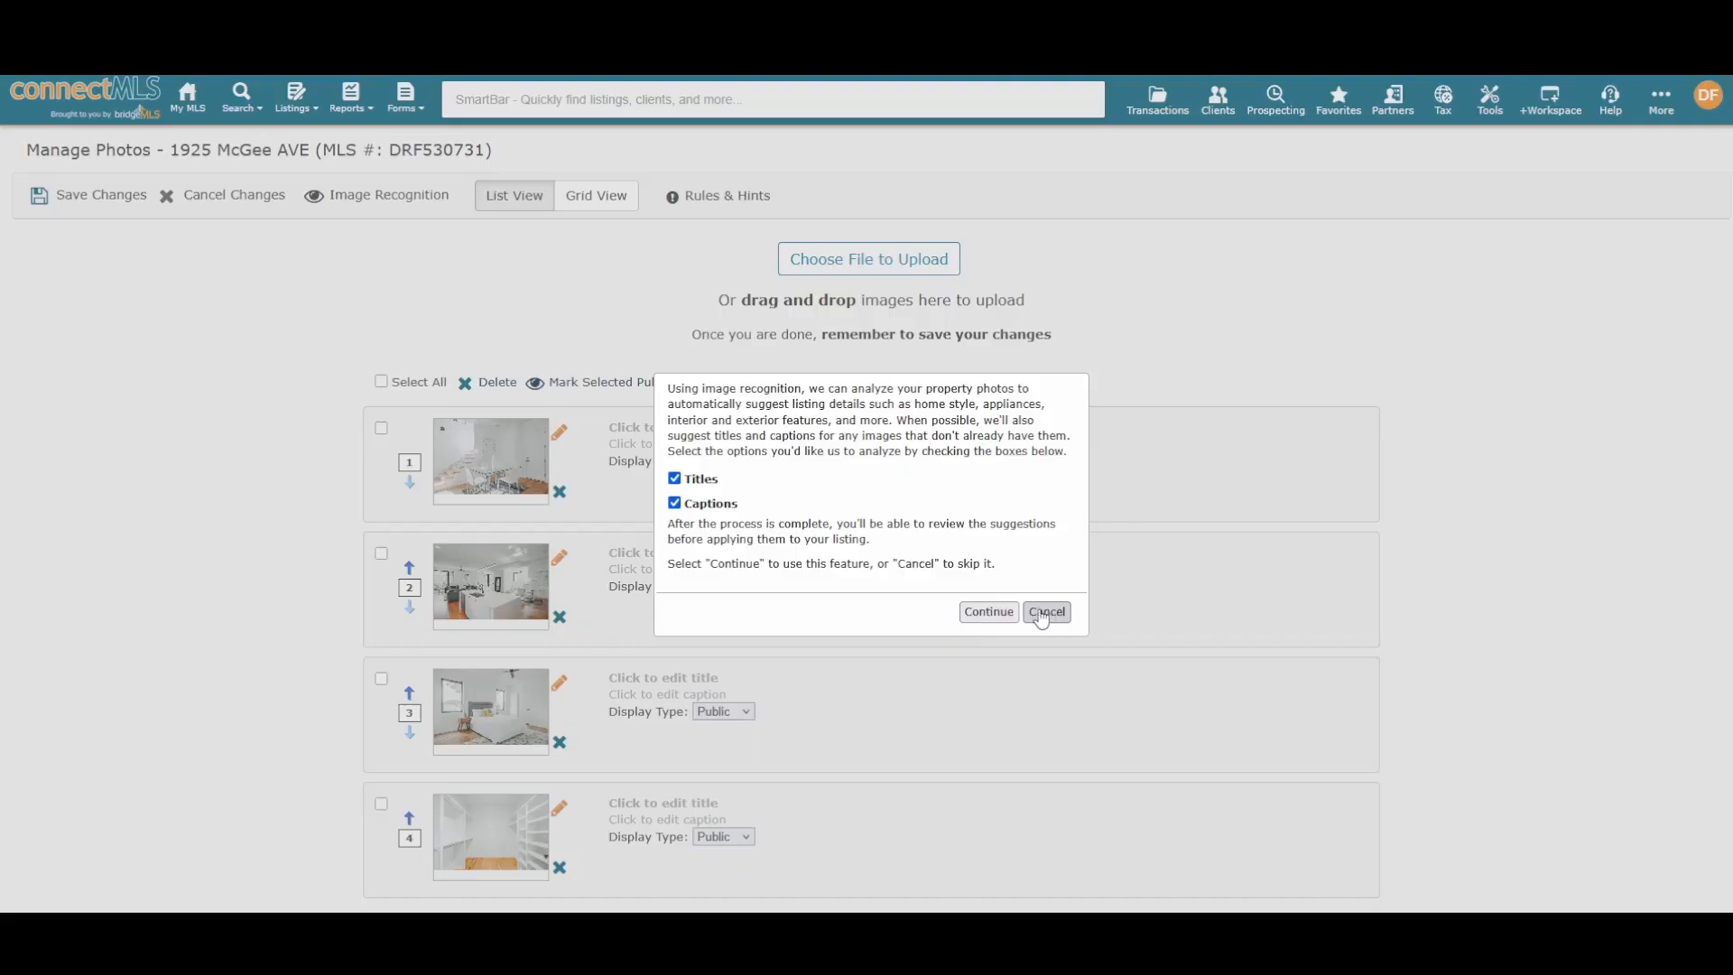
{"action": "left_click", "coordinate": [988, 613]}
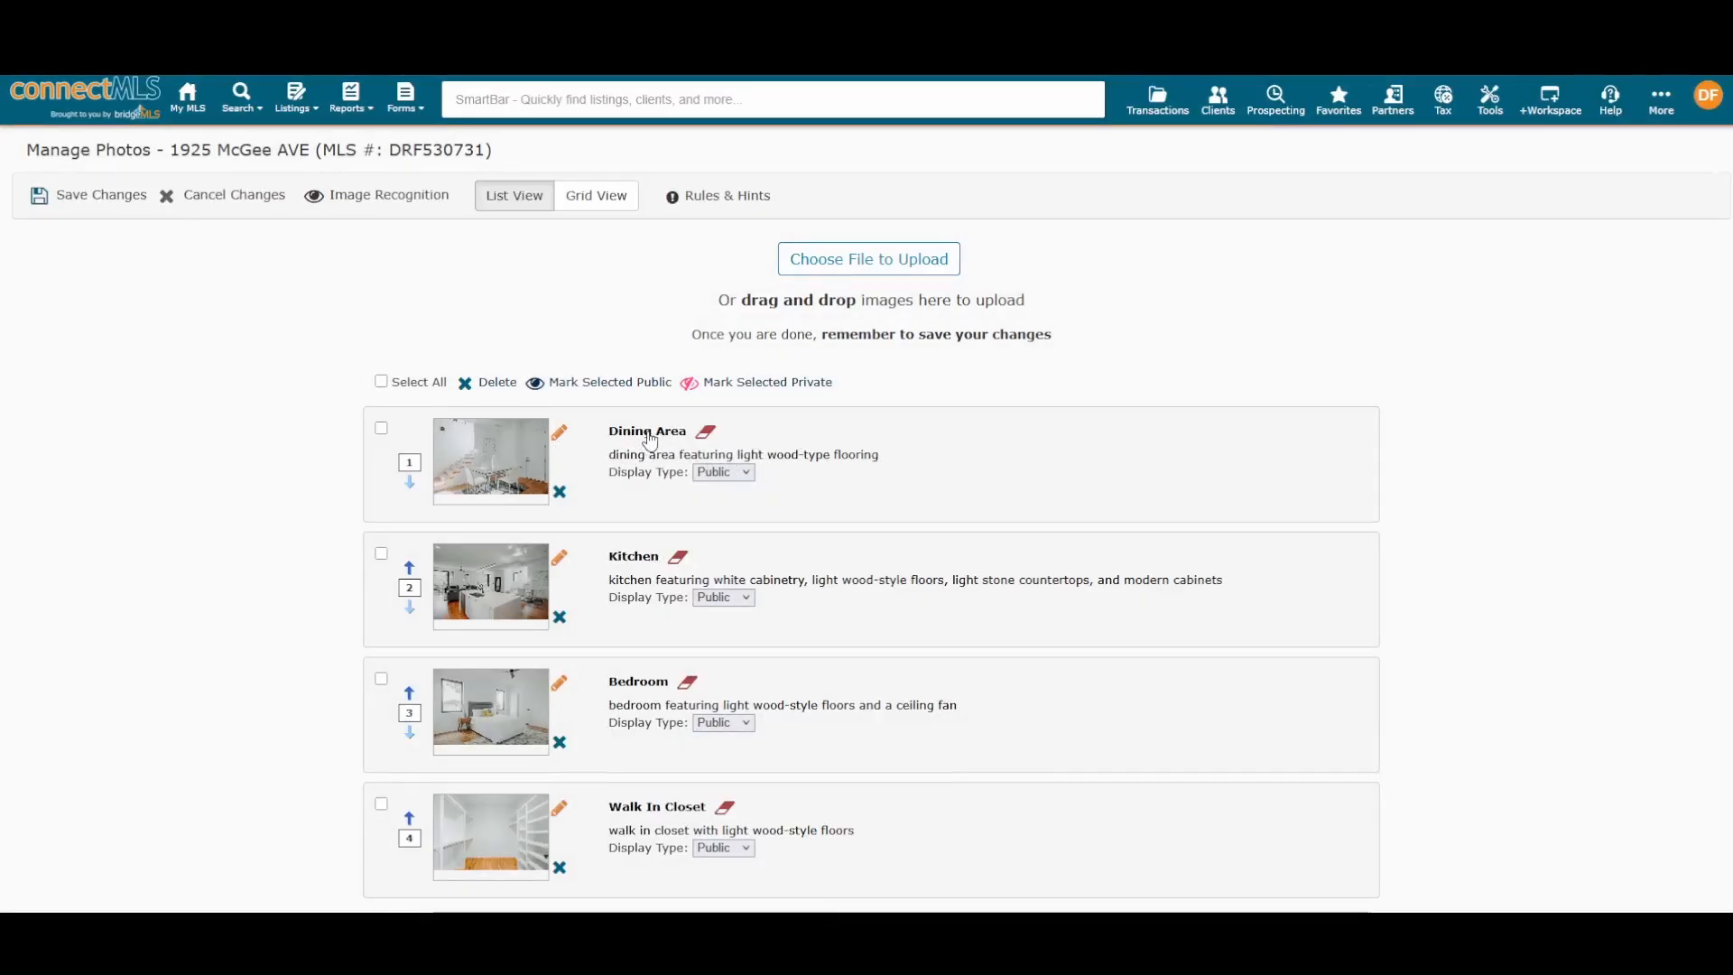
Step: Review the Dining Area photo's caption and title, clearing the title and checking display types
{"action": "left_click", "coordinate": [648, 464]}
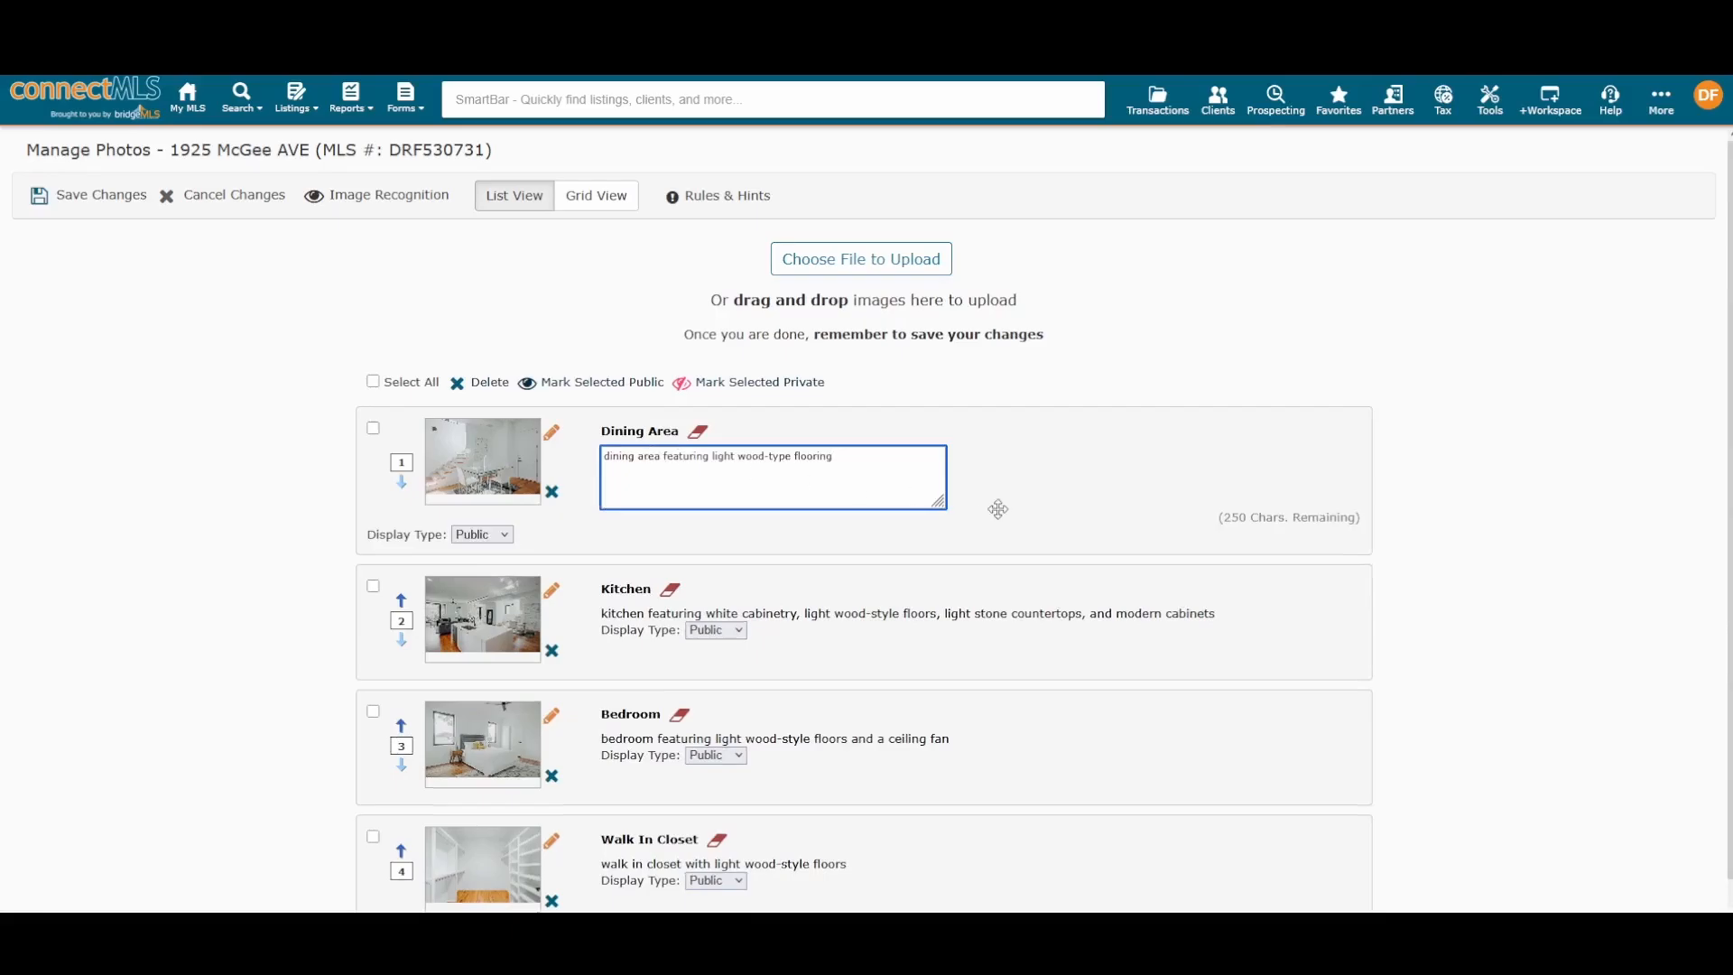
{"action": "double_click", "coordinate": [840, 470]}
{"action": "key", "text": "ctrl+a"}
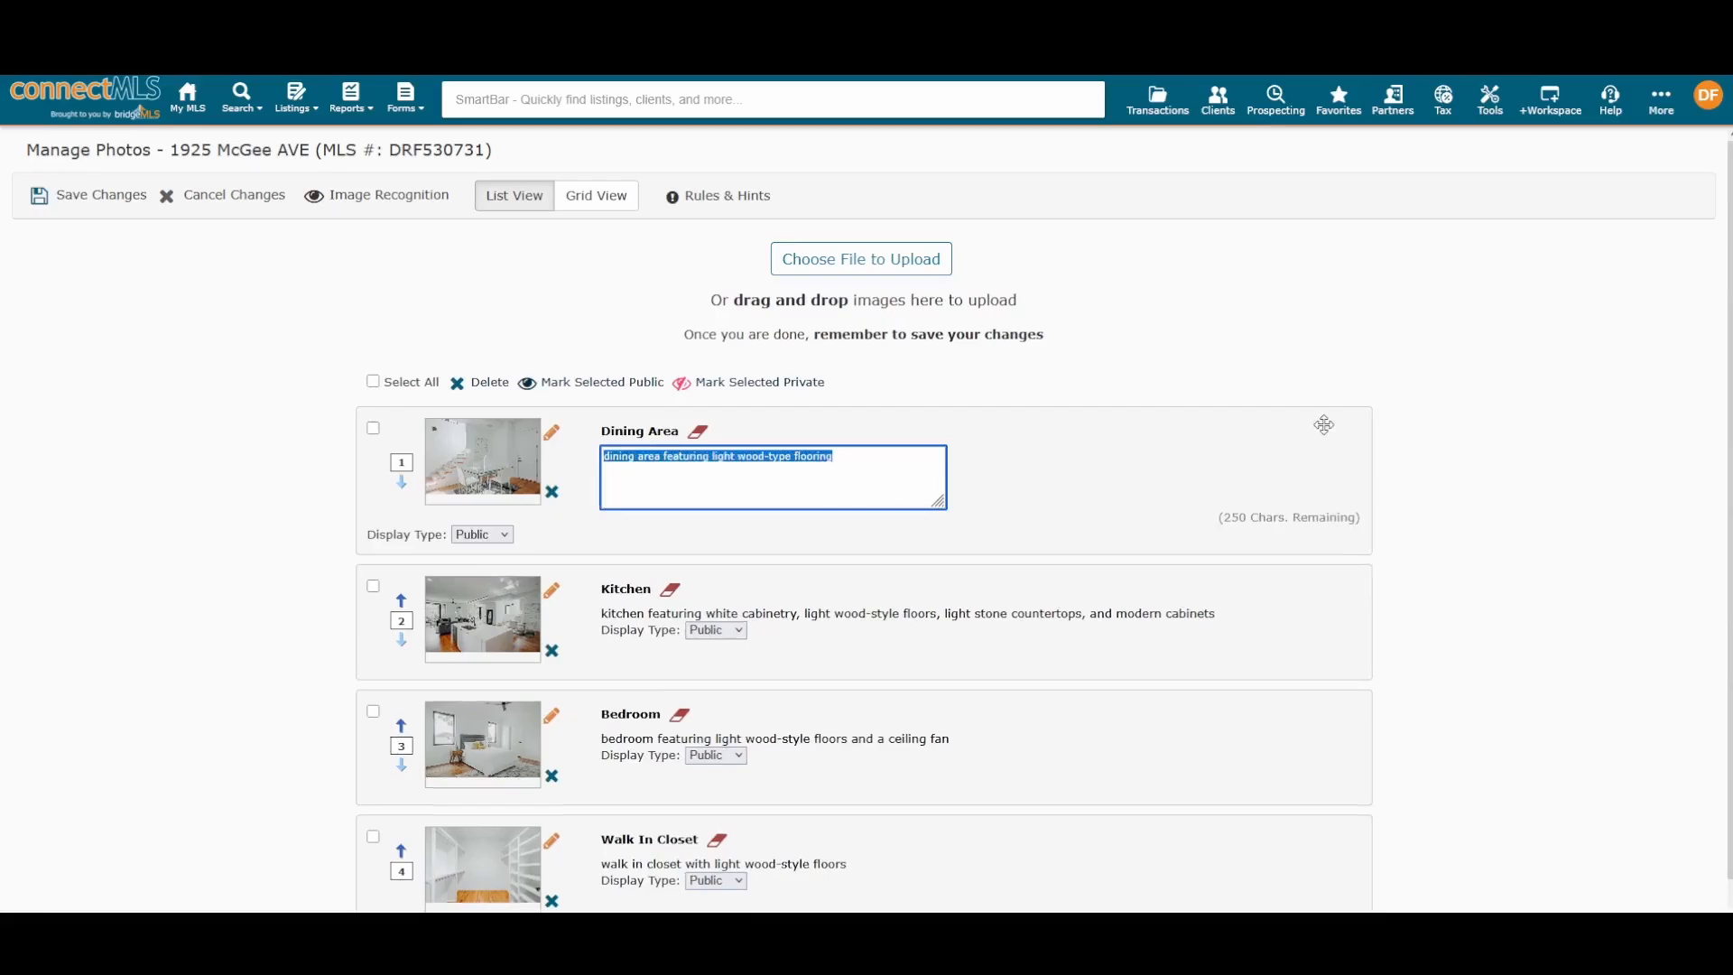
{"action": "left_click", "coordinate": [1509, 435]}
{"action": "left_click", "coordinate": [649, 433]}
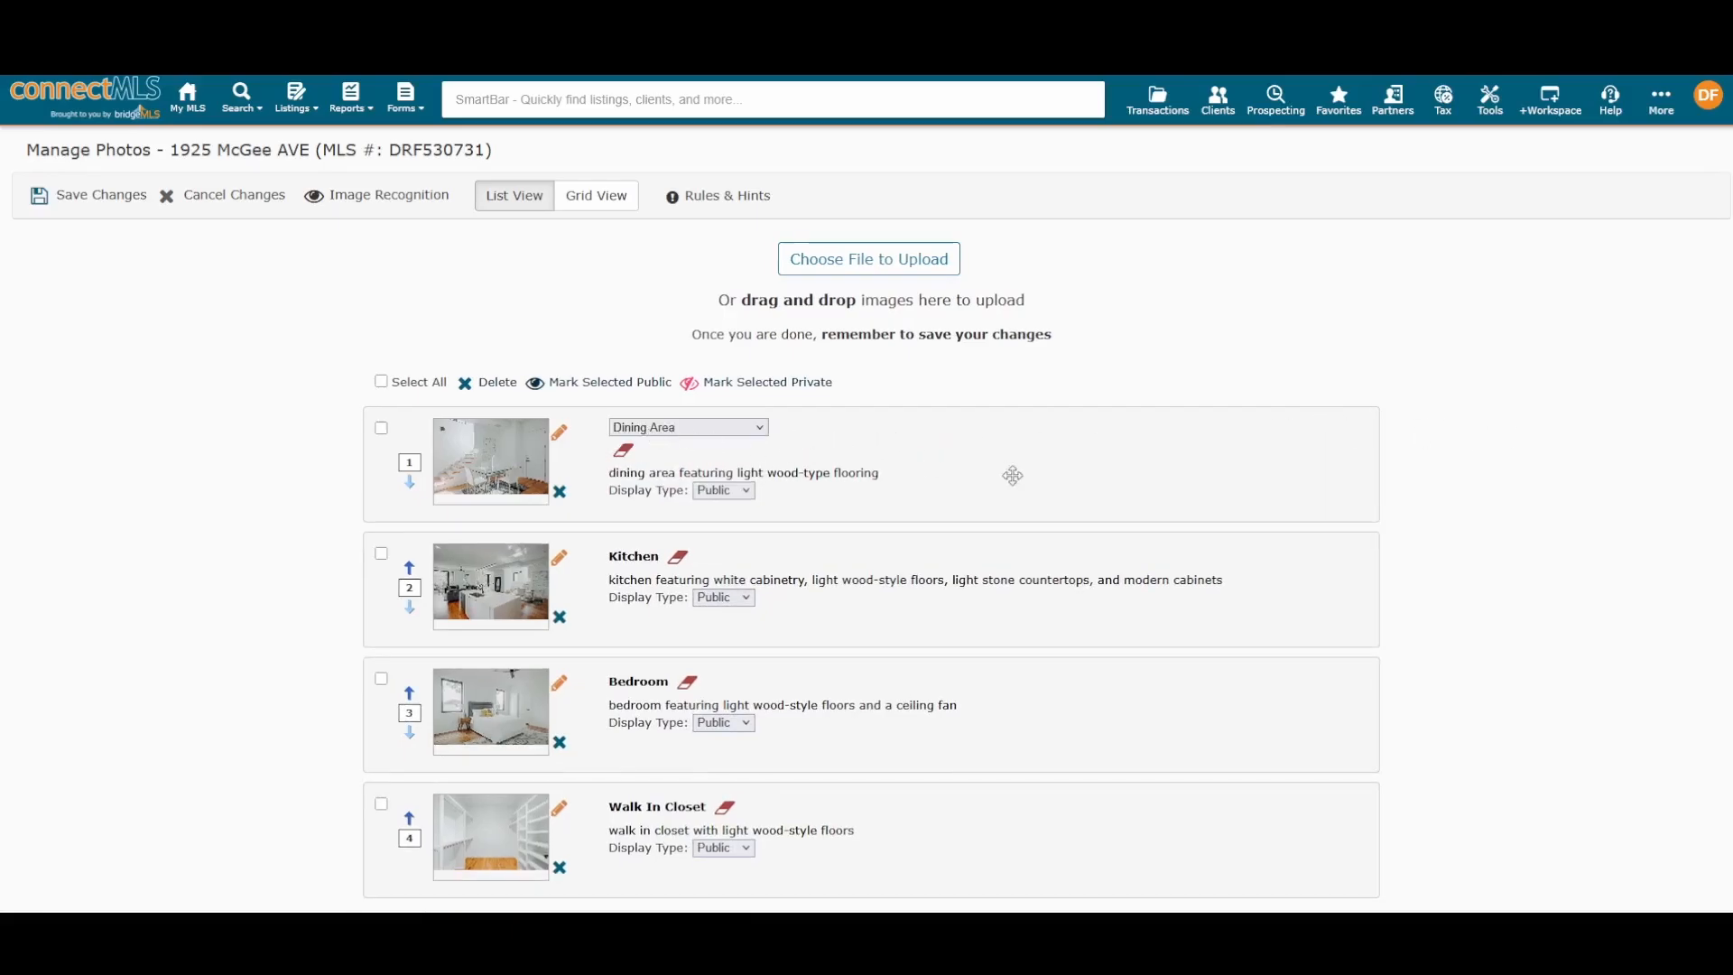
{"action": "left_click", "coordinate": [711, 435]}
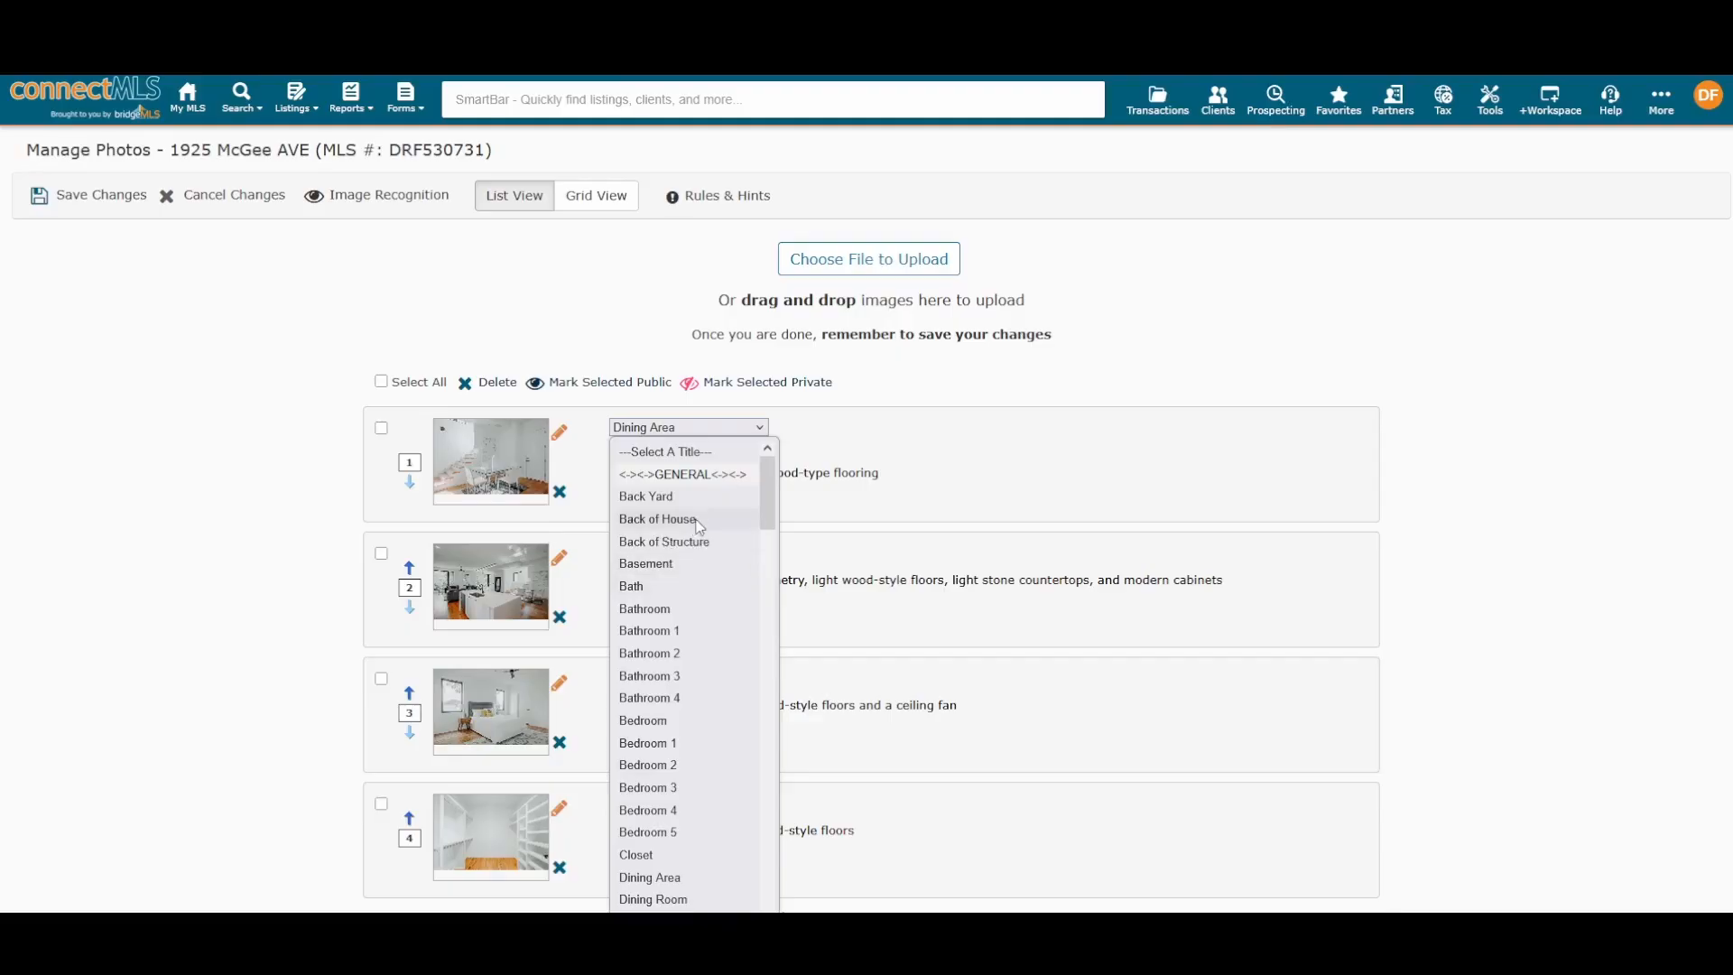
{"action": "scroll", "coordinate": [700, 527], "scroll_direction": "down", "scroll_amount": 5}
{"action": "scroll", "coordinate": [700, 527], "scroll_direction": "up", "scroll_amount": 4}
{"action": "left_click", "coordinate": [1110, 383]}
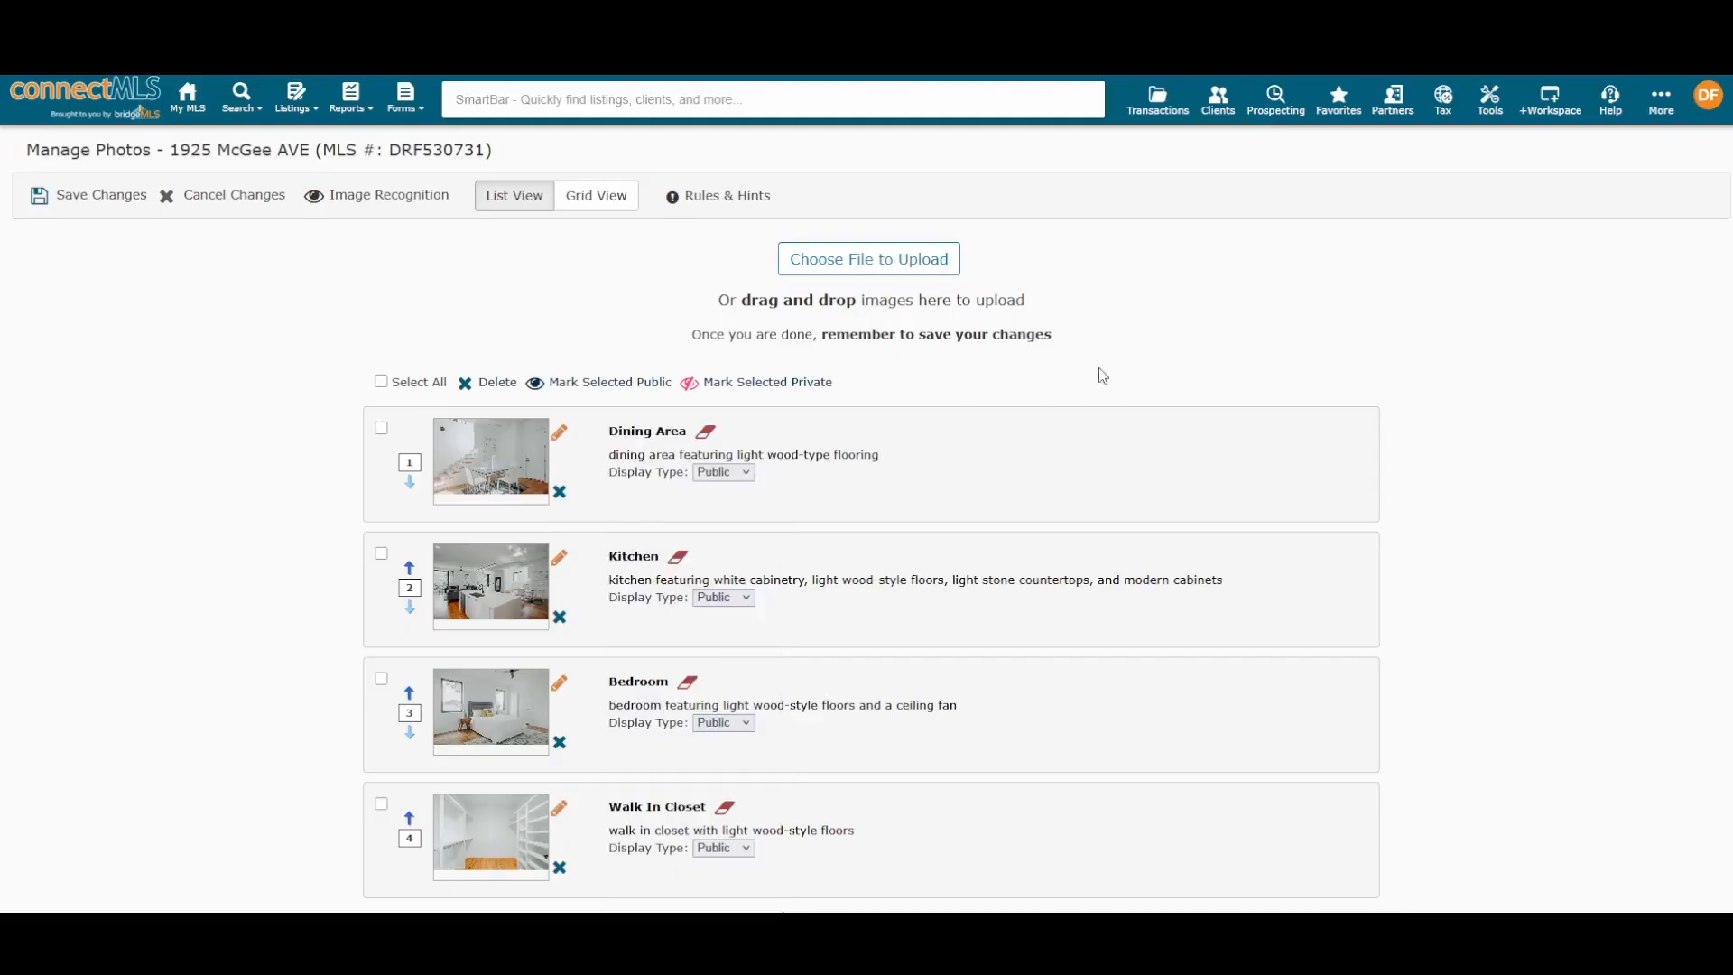
{"action": "left_click", "coordinate": [711, 432]}
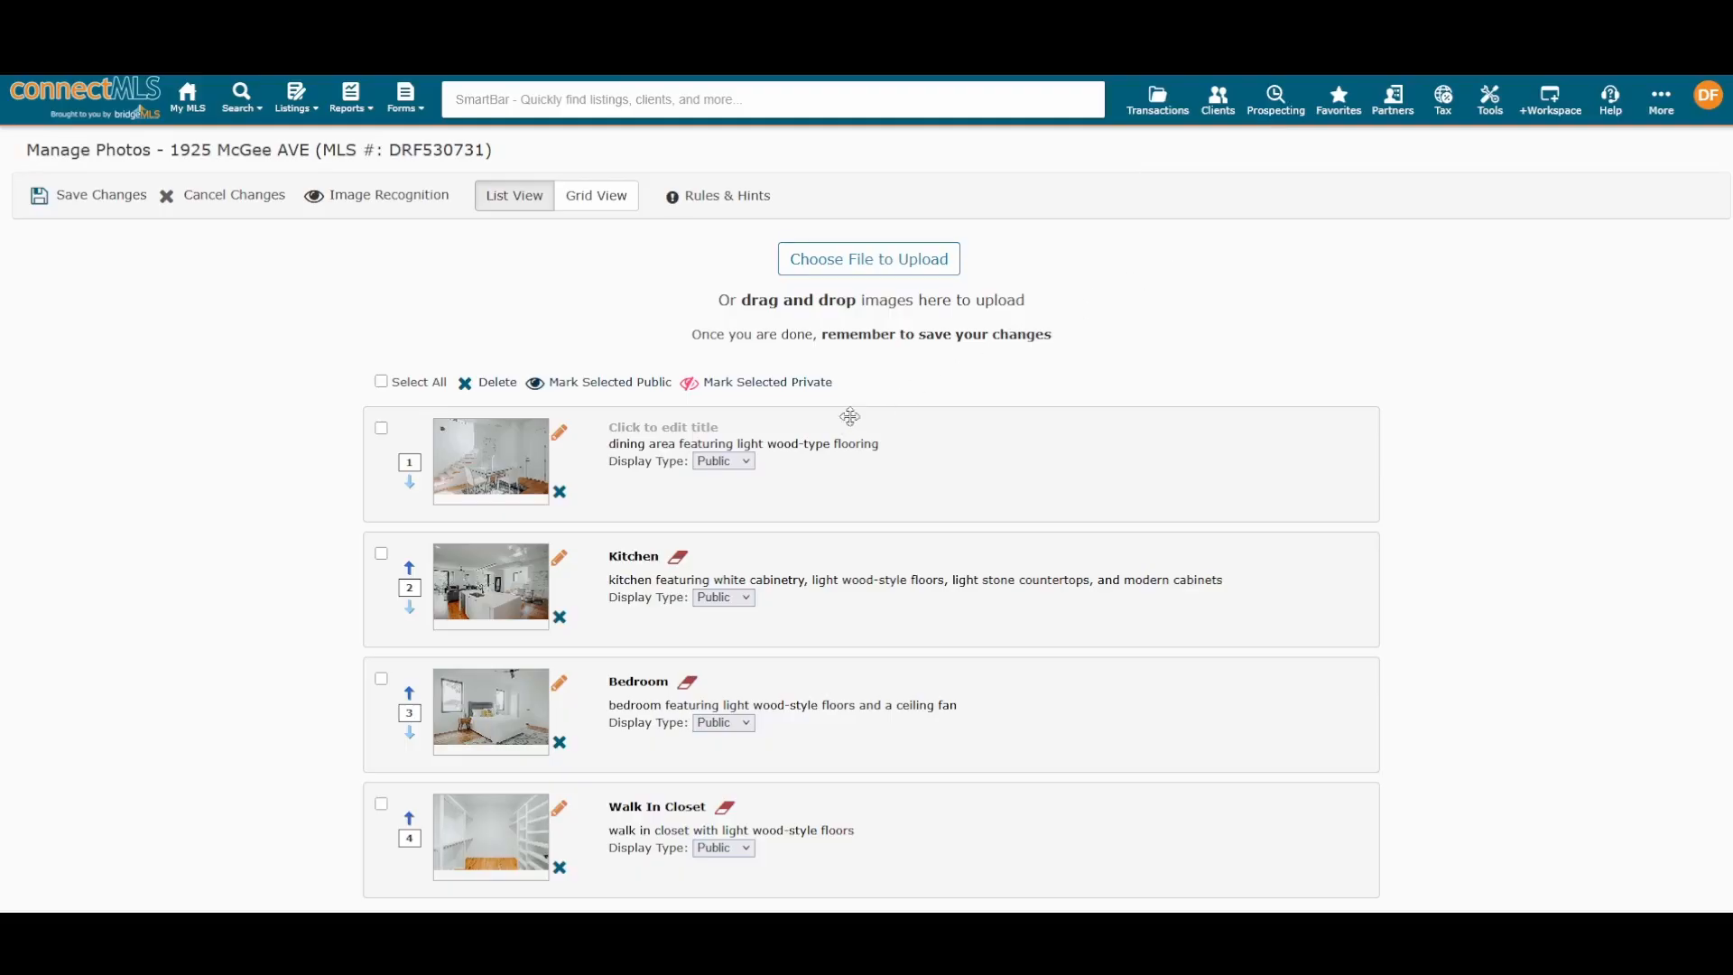
{"action": "left_click", "coordinate": [739, 463]}
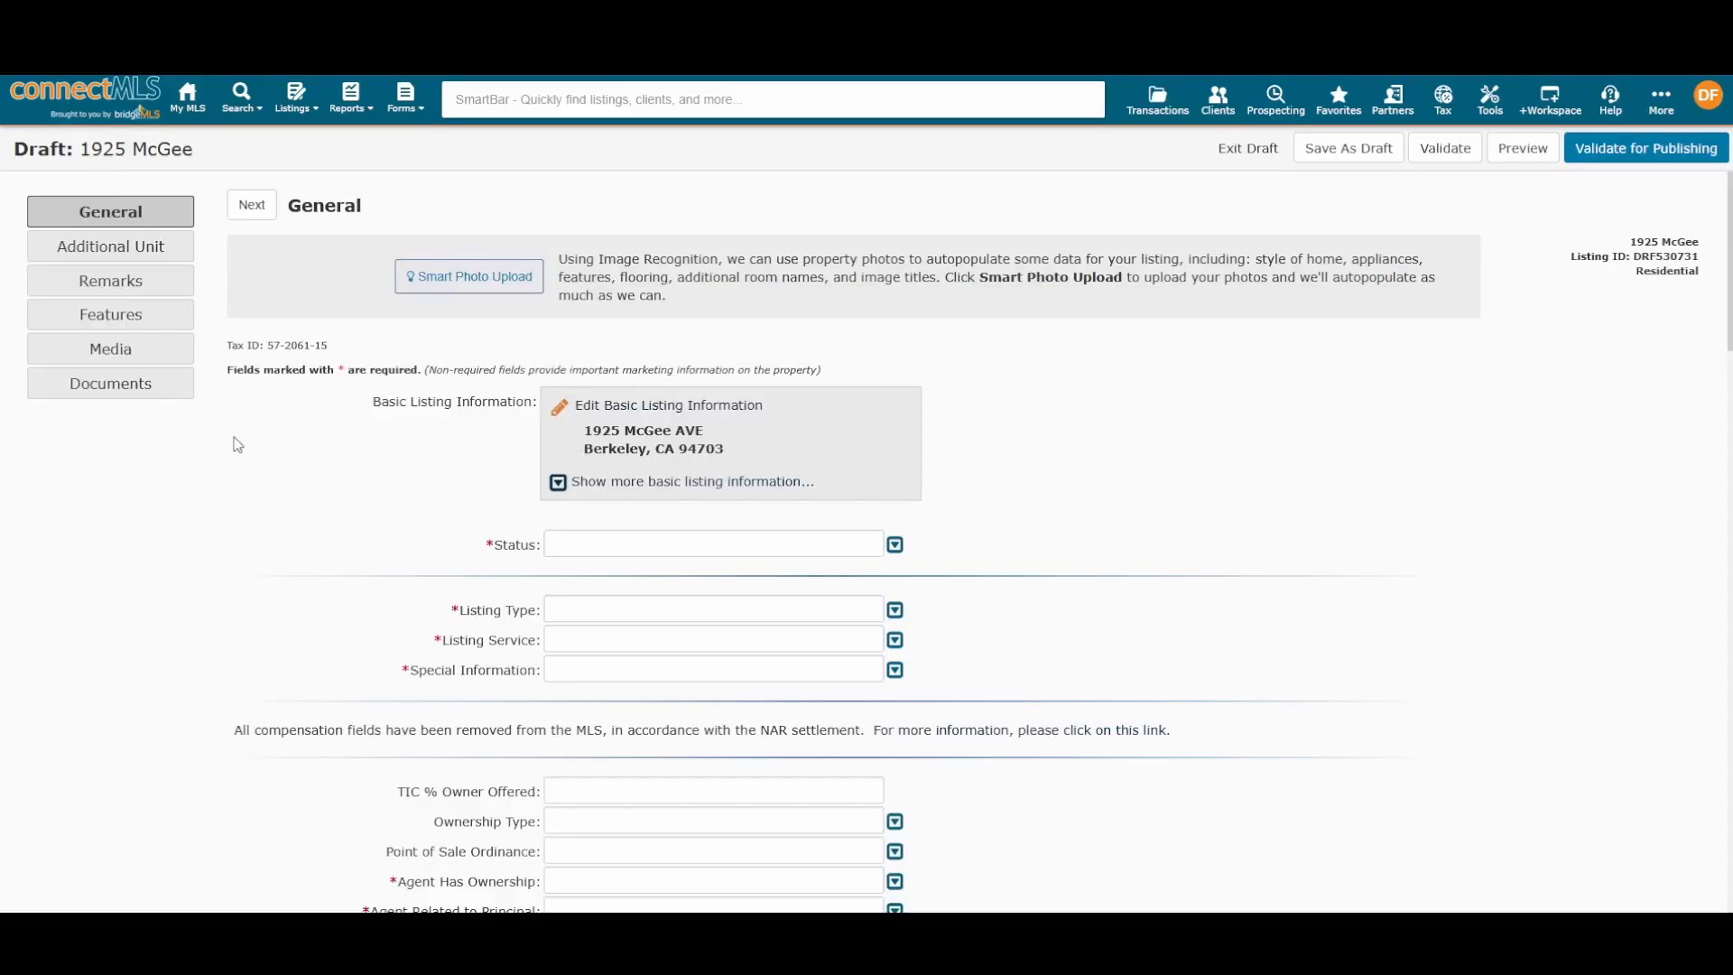
{"action": "scroll", "coordinate": [425, 444], "scroll_direction": "down", "scroll_amount": 10}
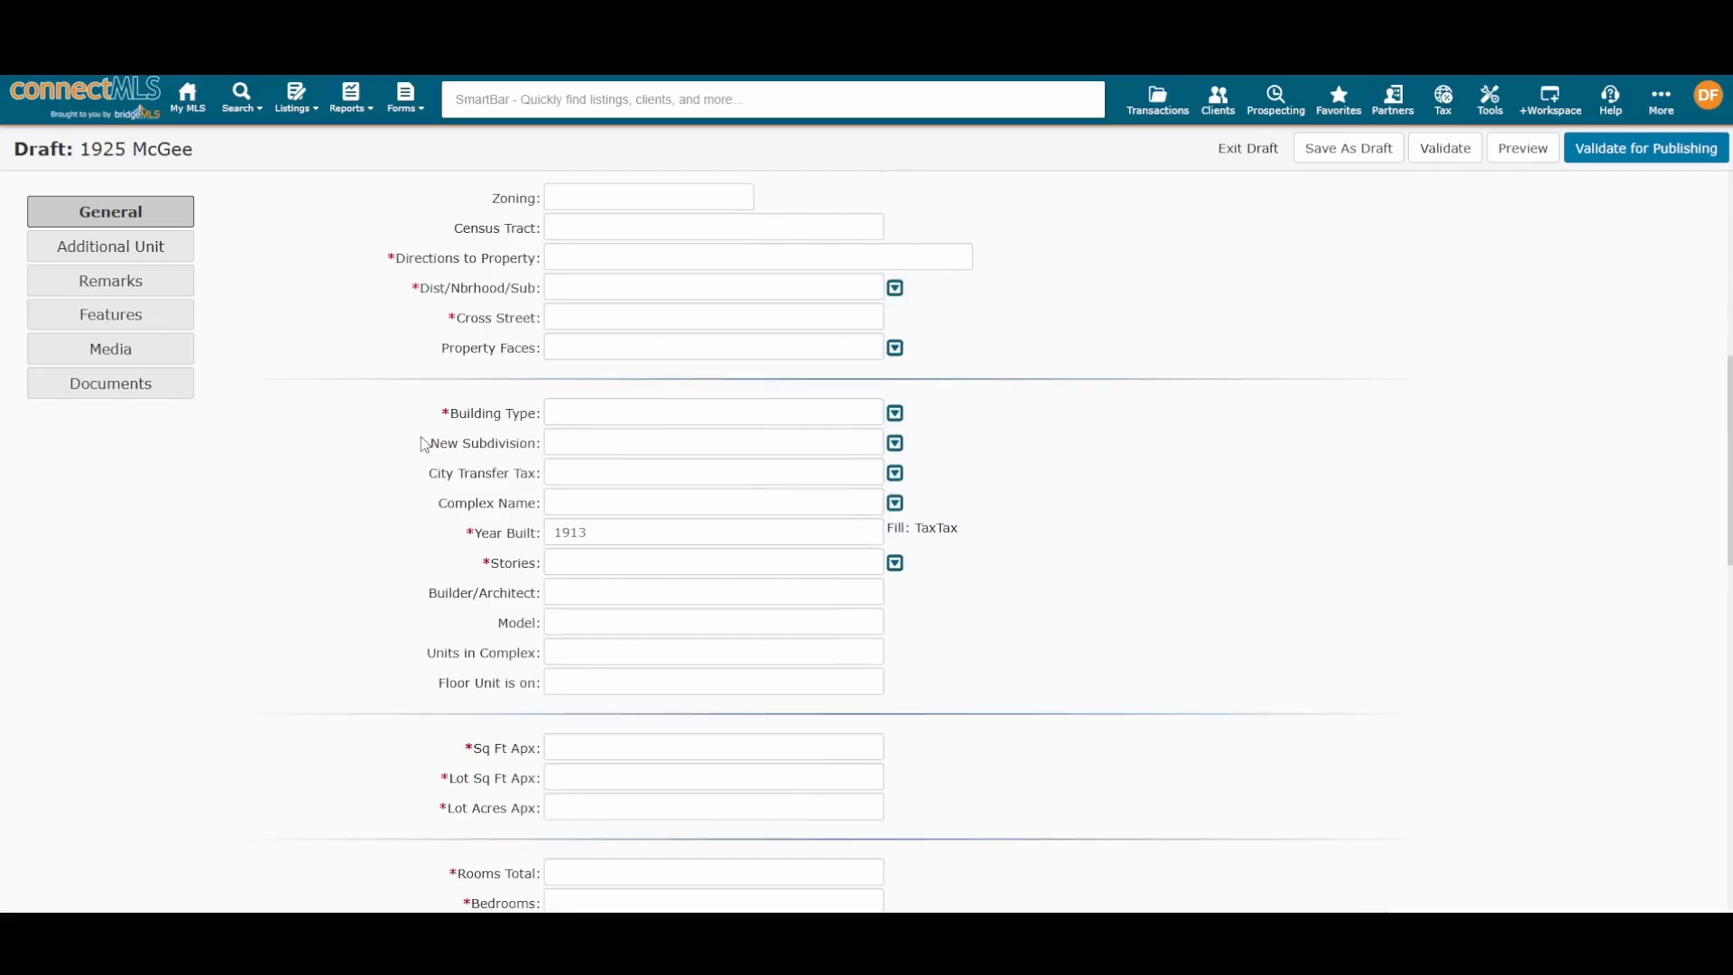
{"action": "scroll", "coordinate": [419, 460], "scroll_direction": "down", "scroll_amount": 3}
{"action": "scroll", "coordinate": [702, 505], "scroll_direction": "down", "scroll_amount": 3}
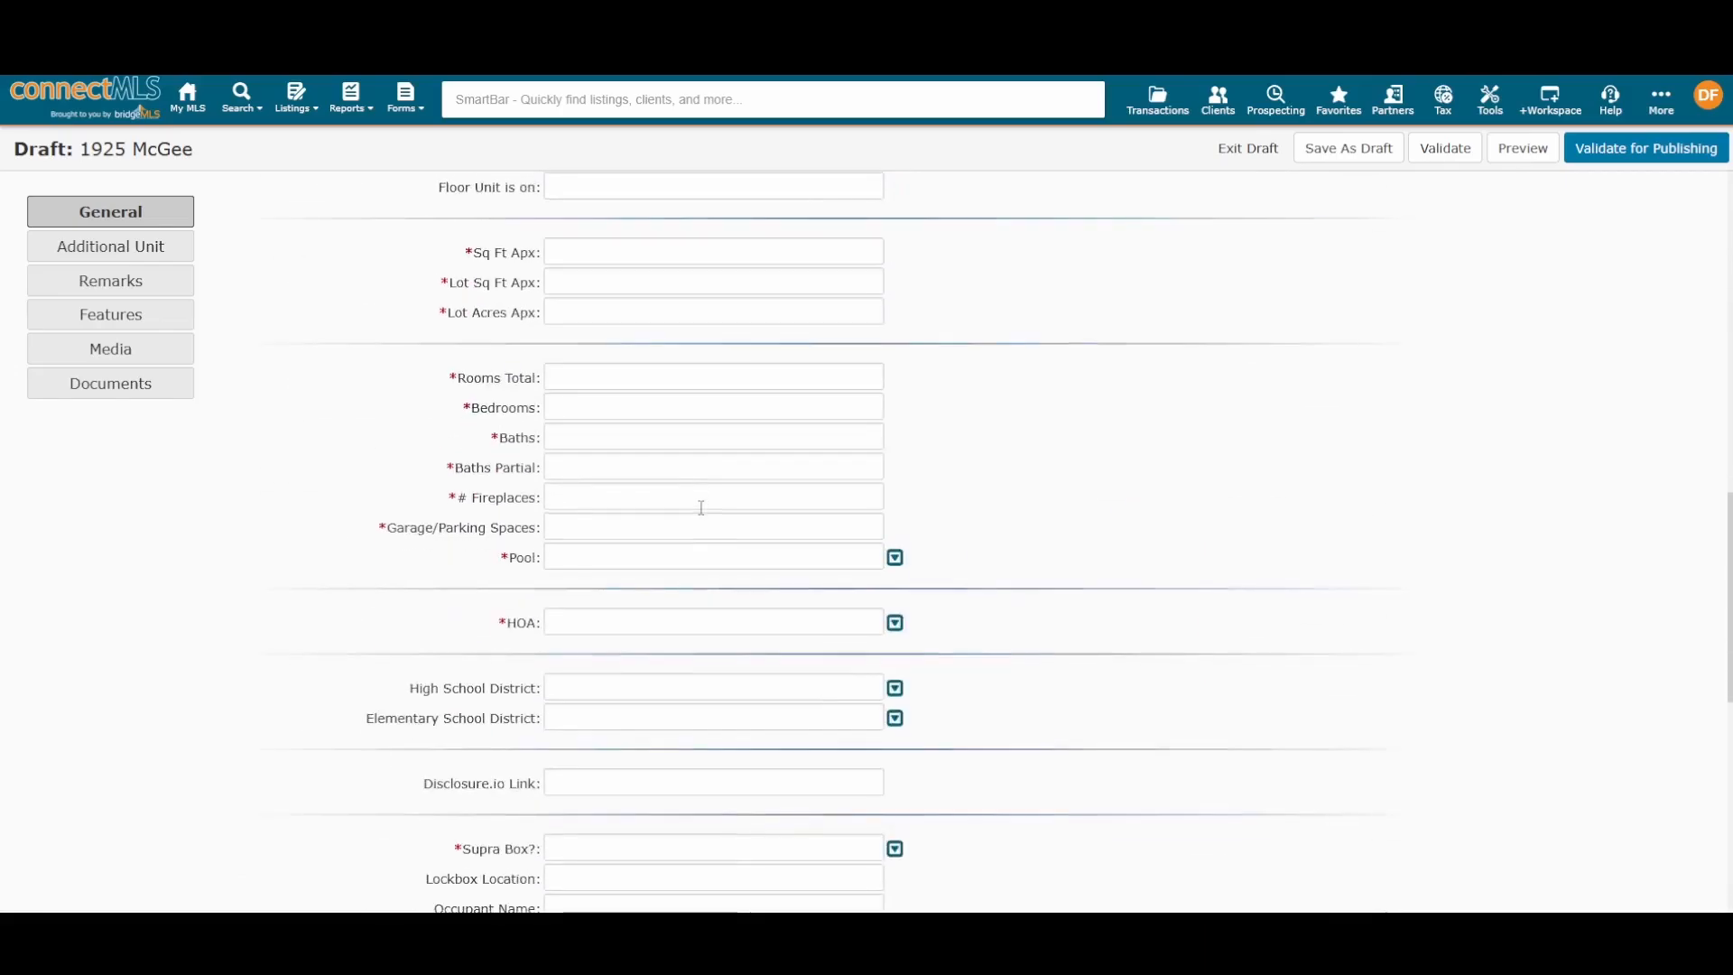
{"action": "scroll", "coordinate": [684, 441], "scroll_direction": "down", "scroll_amount": 5}
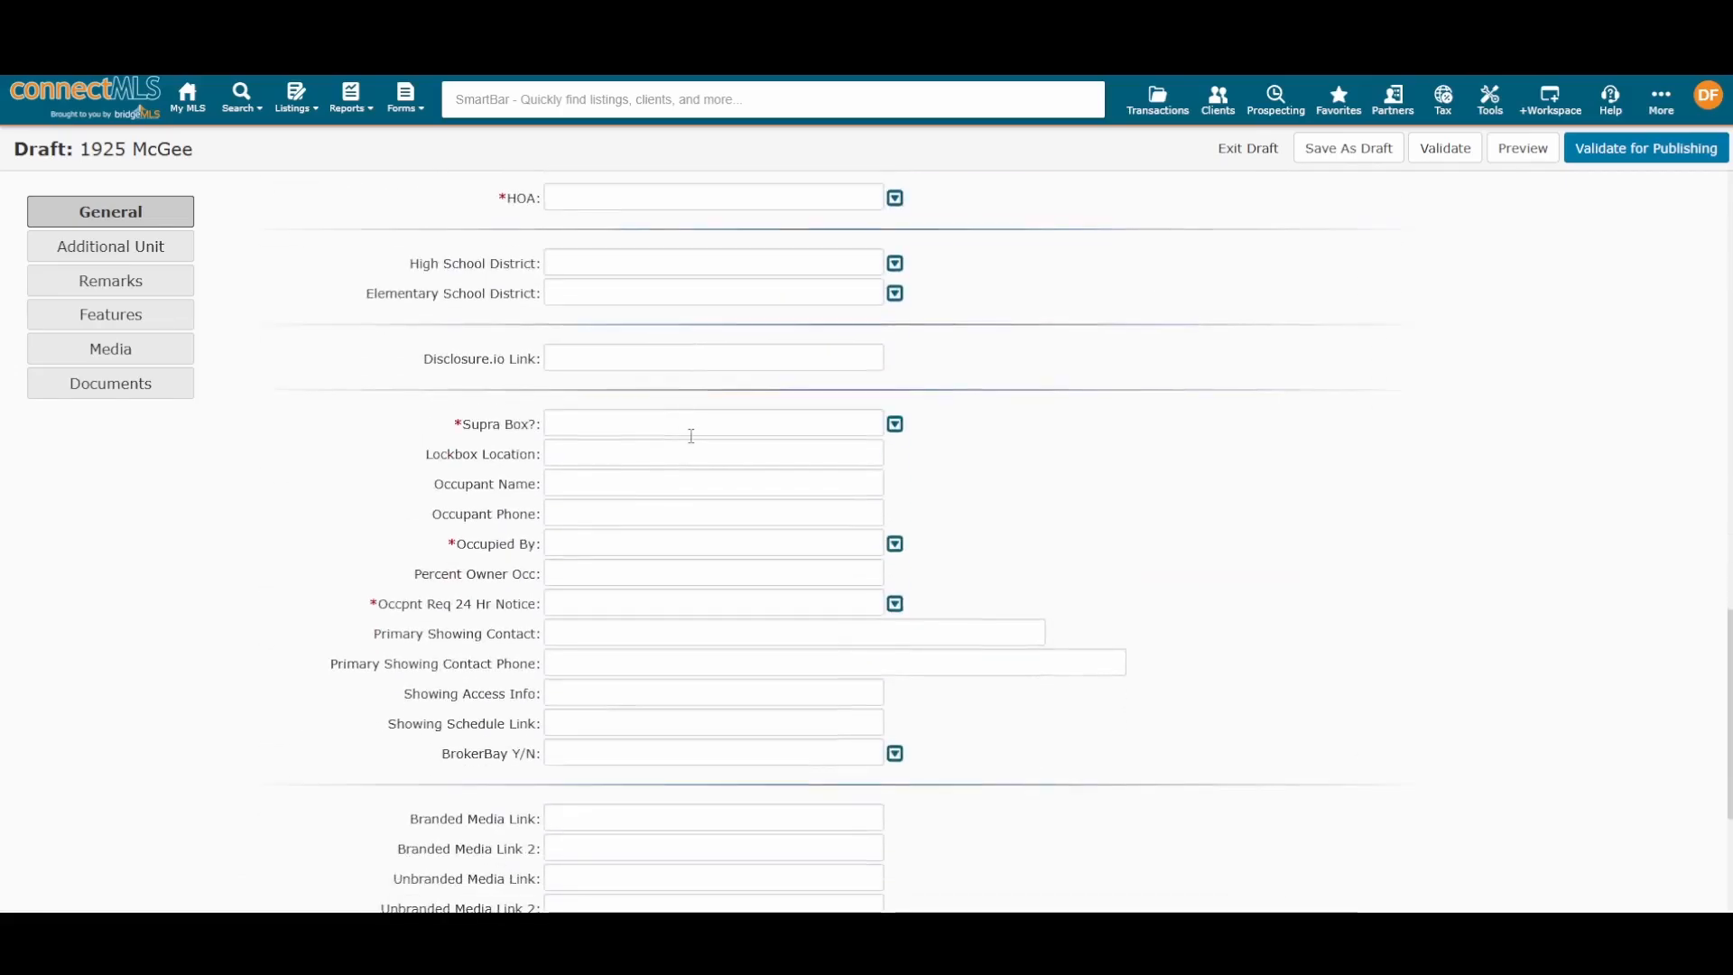
{"action": "scroll", "coordinate": [700, 420], "scroll_direction": "up", "scroll_amount": 9}
{"action": "scroll", "coordinate": [703, 421], "scroll_direction": "up", "scroll_amount": 4}
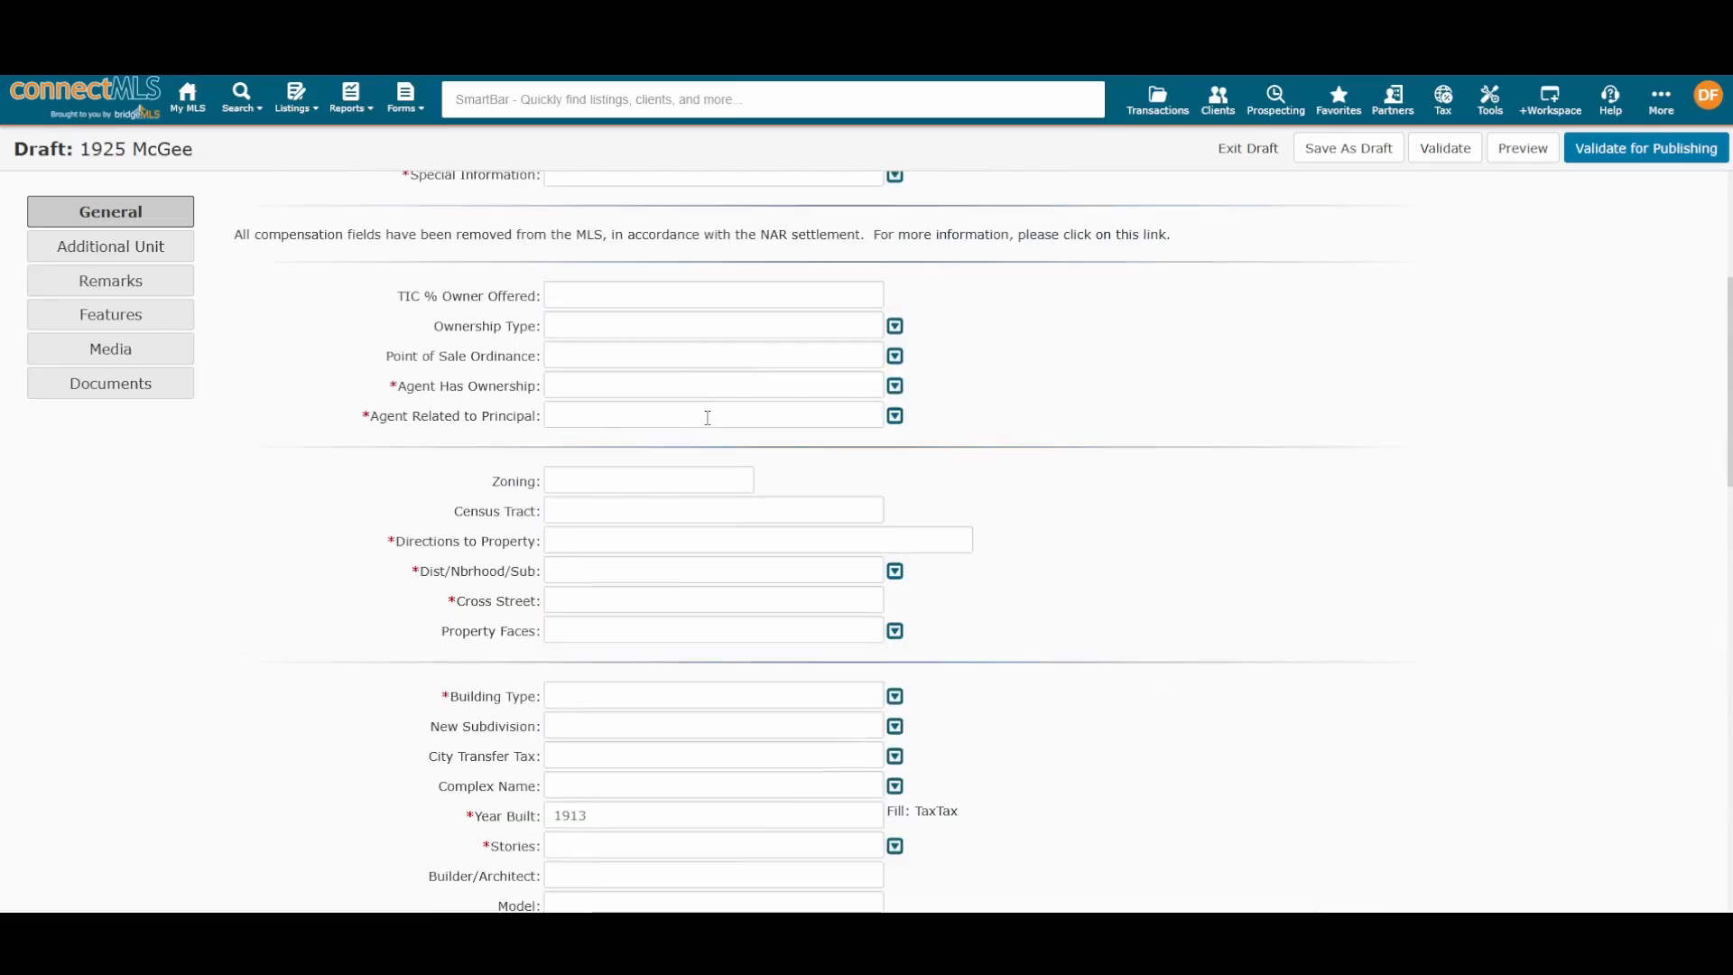
{"action": "scroll", "coordinate": [703, 420], "scroll_direction": "up", "scroll_amount": 5}
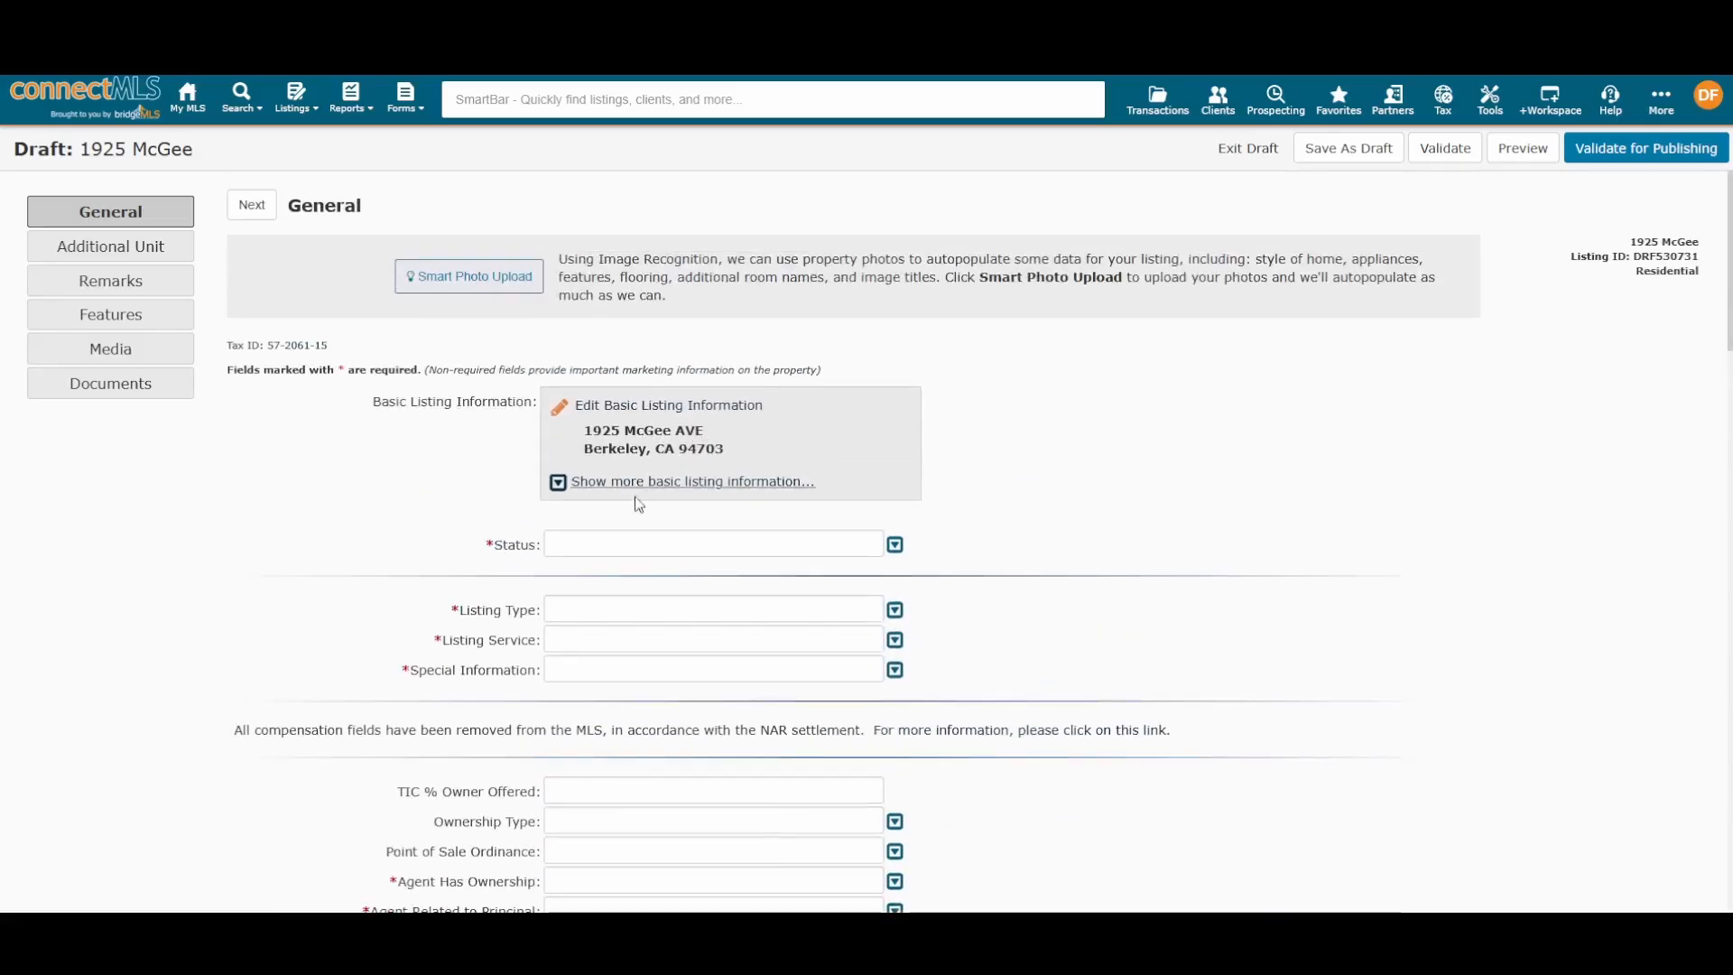
{"action": "triple_click", "coordinate": [514, 544]}
{"action": "left_click", "coordinate": [1130, 542]}
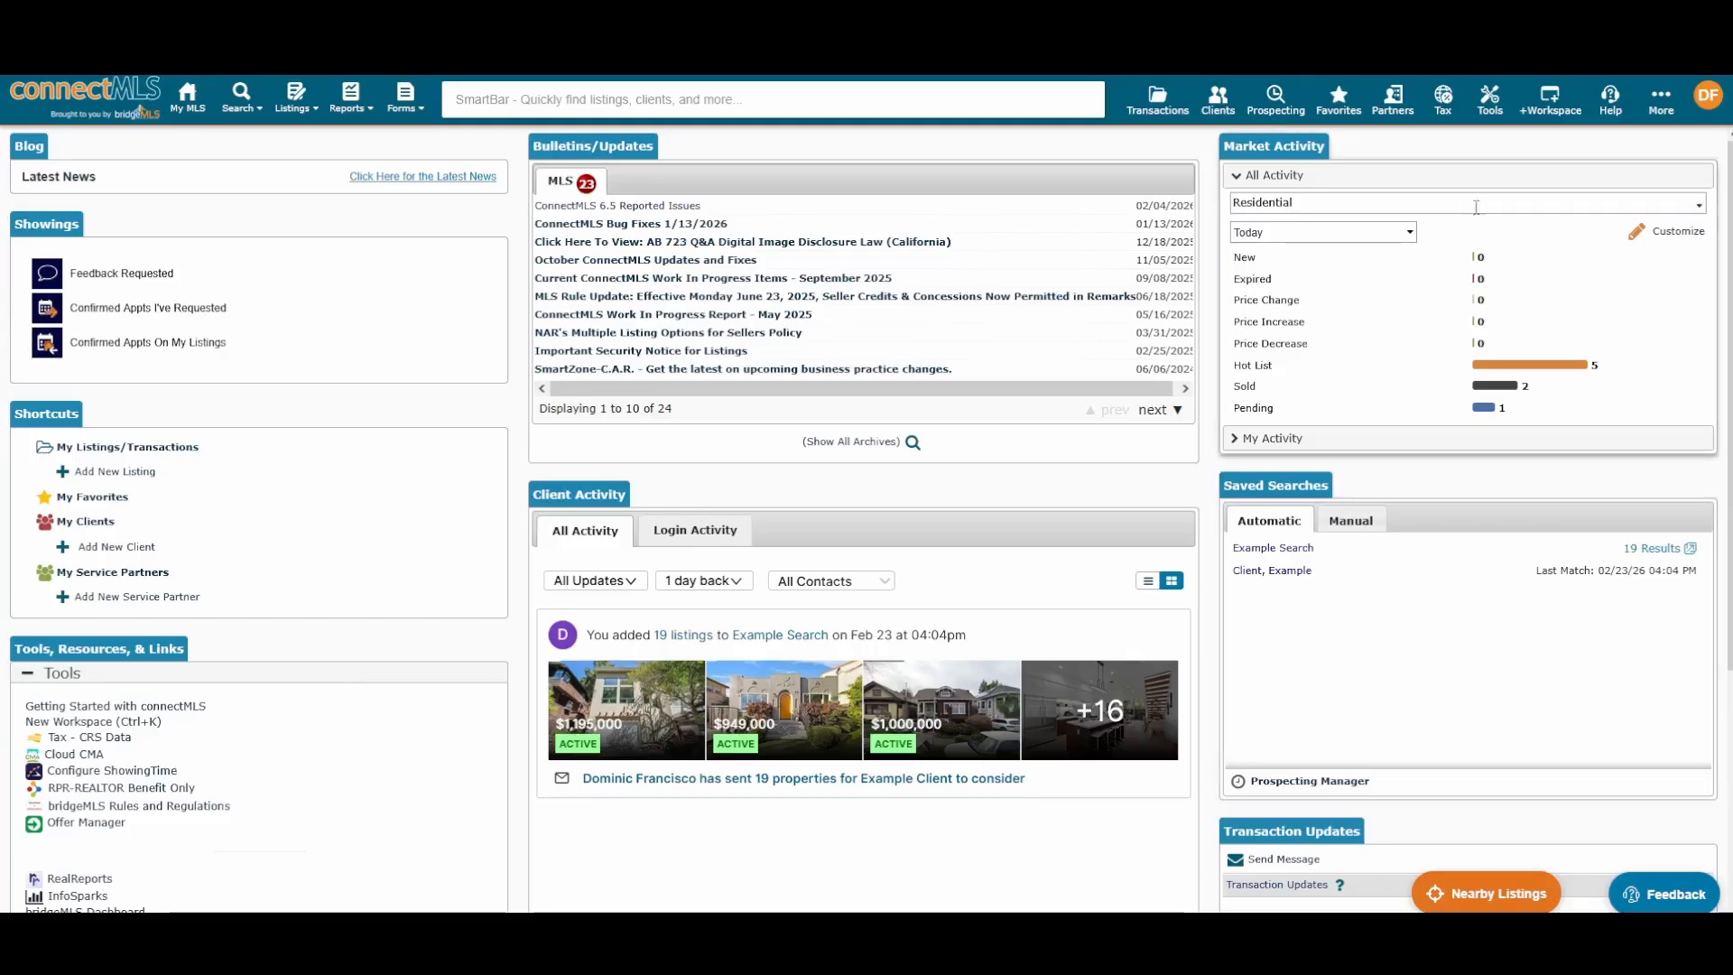
Step: Show the Help menu with Feedback, SmartBar Help, Video Tutorials and Help Center
{"action": "left_click", "coordinate": [1615, 110]}
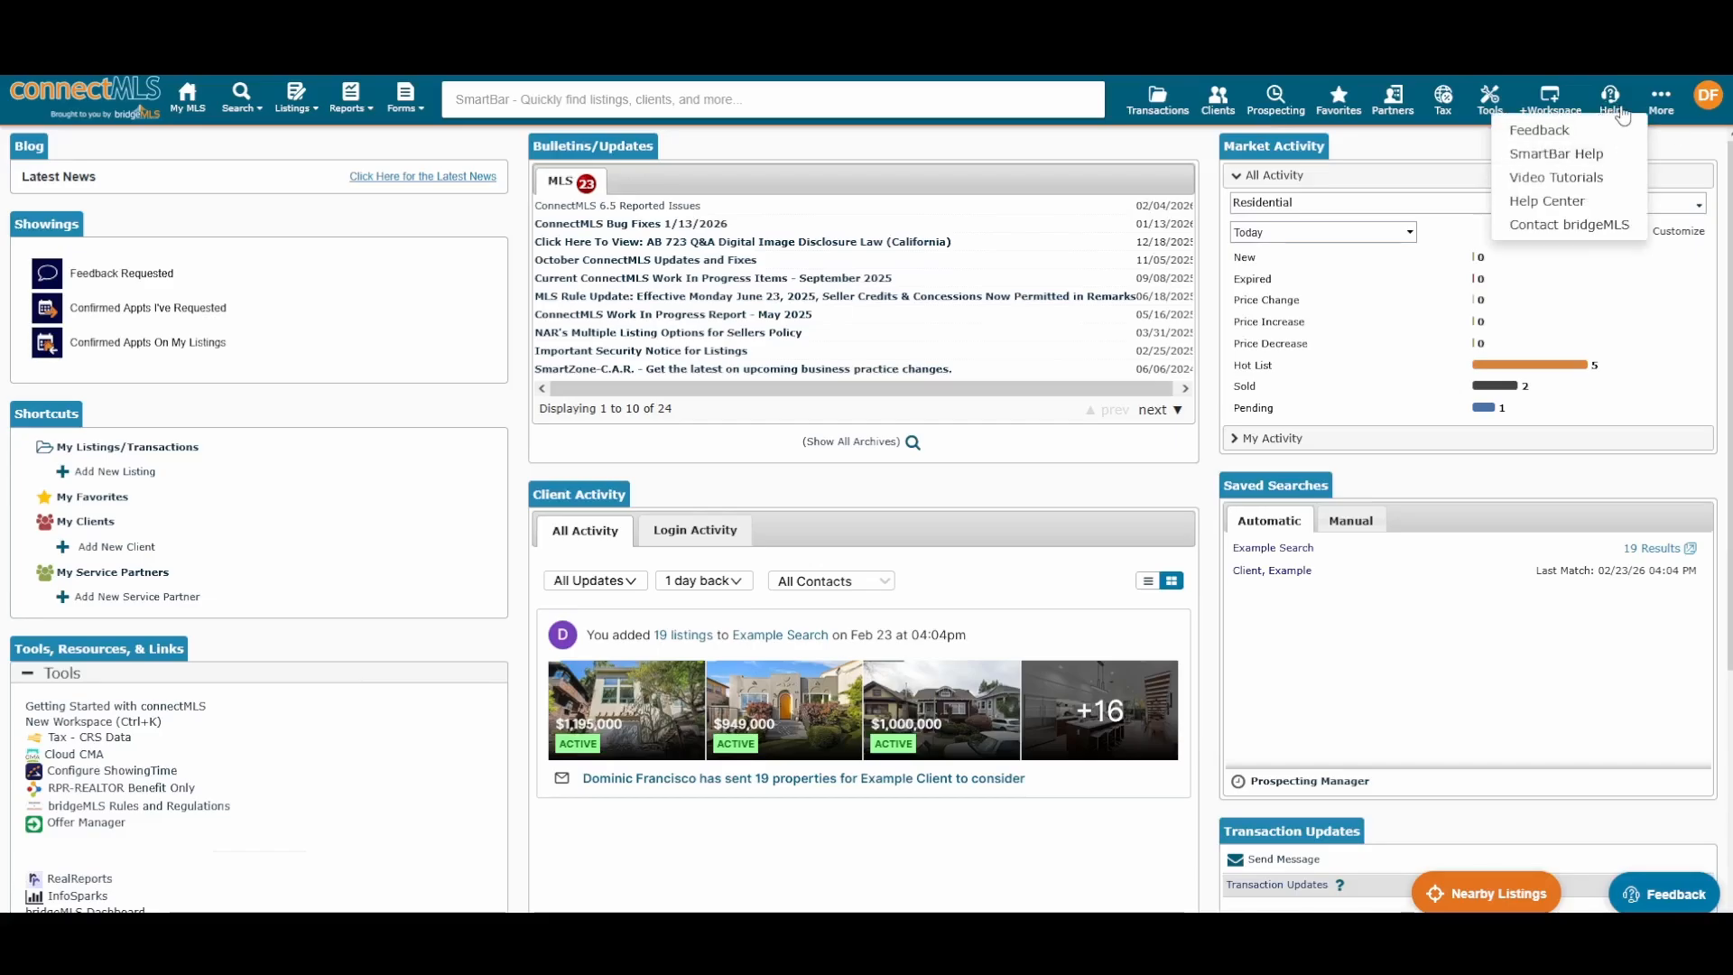